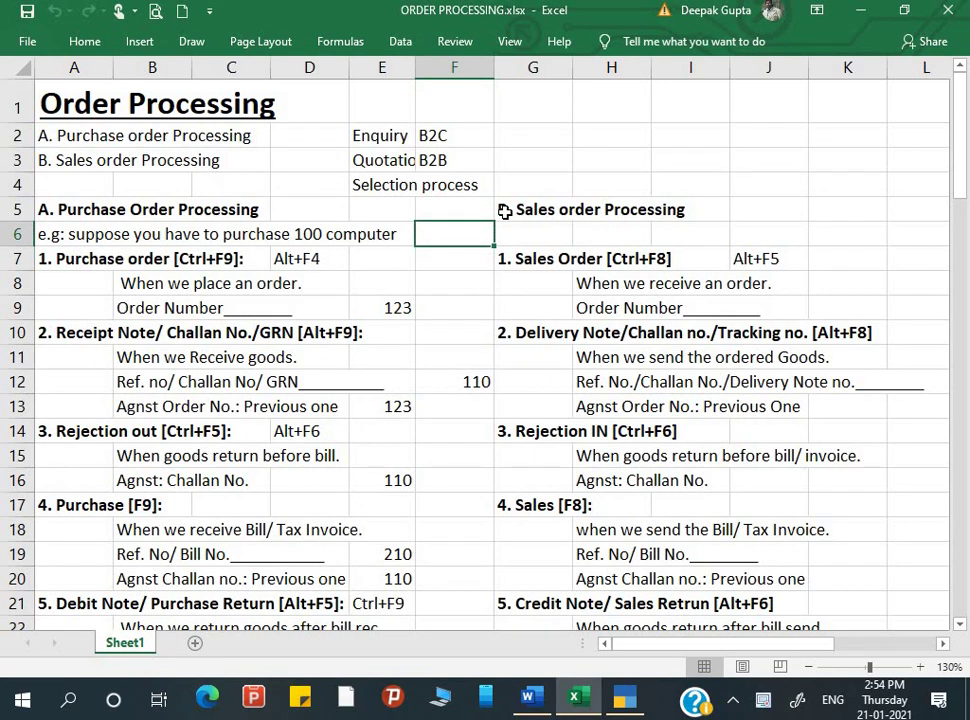
Step: Skim the Sales order Processing section of the worksheet from its heading down to the Credit Note entry
click(543, 211)
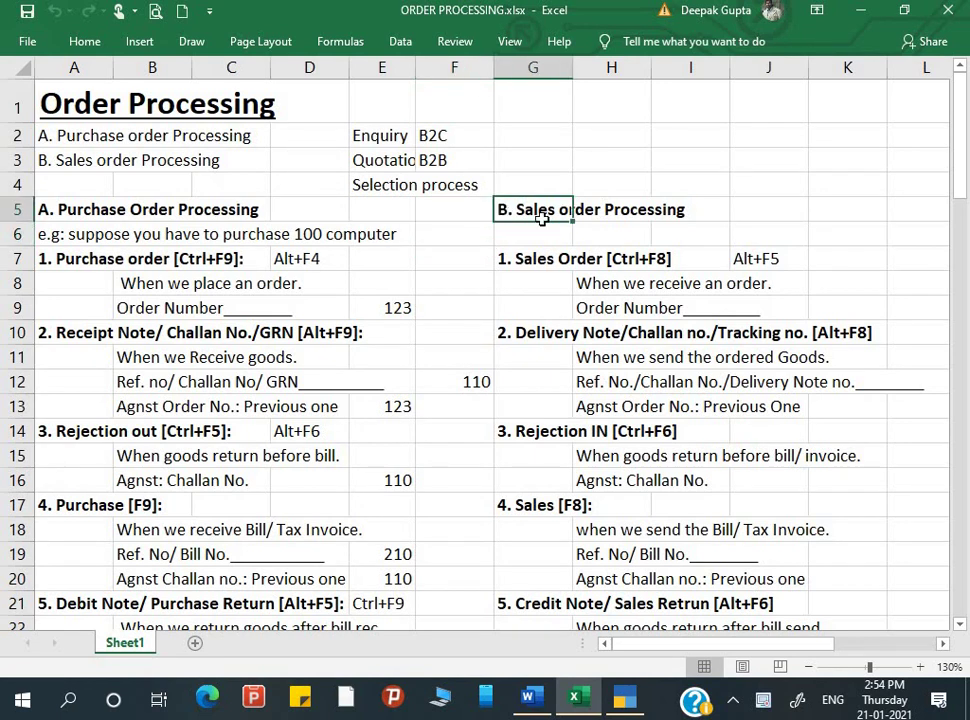
click(762, 262)
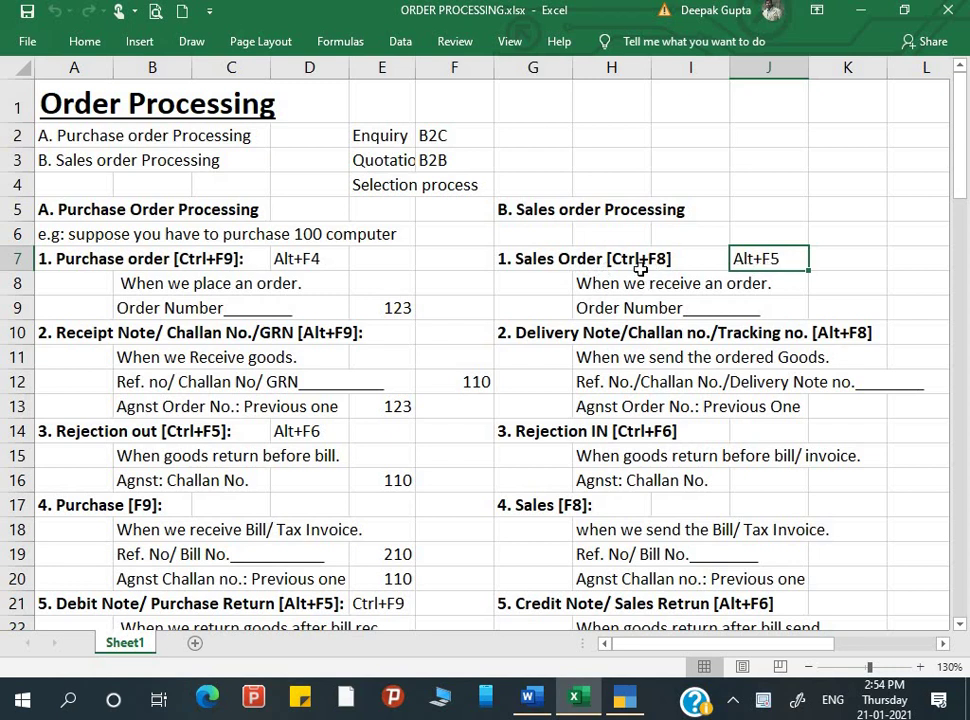
scroll(560, 509, down, 2)
click(556, 486)
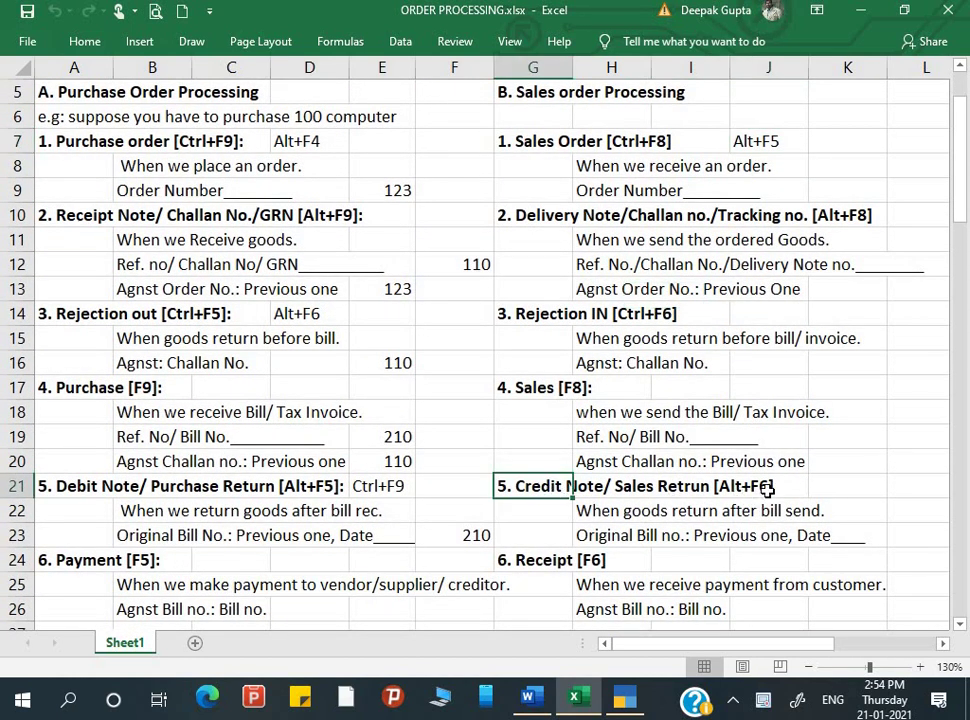
scroll(738, 444, up, 2)
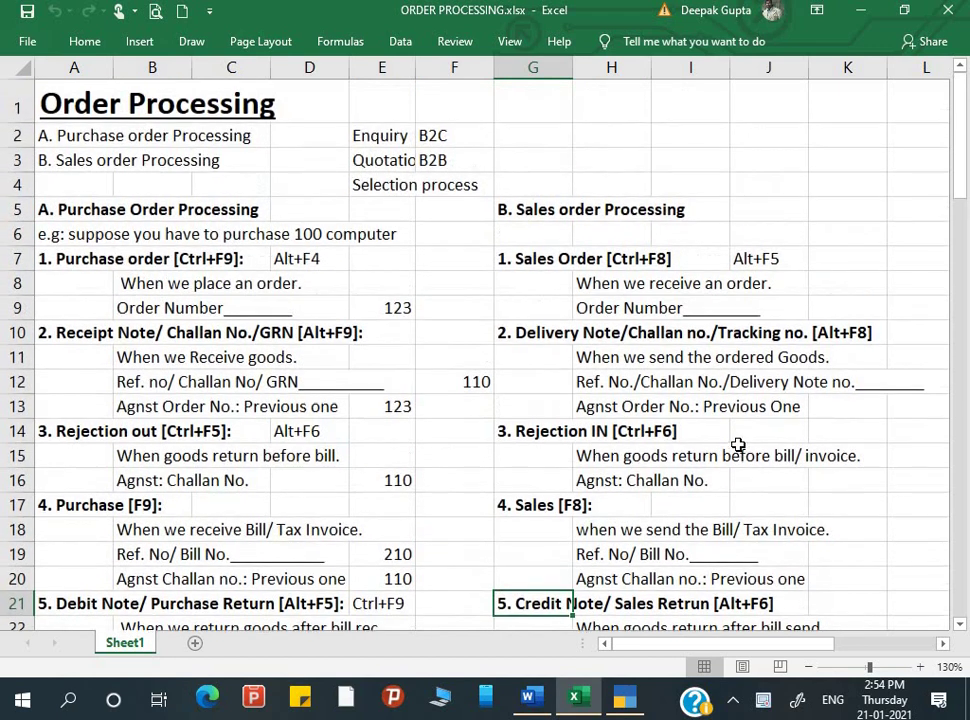
Step: Go through the six sales order processing stages in column G, from Sales Order to Receipt, and return to the sheet's first row
click(541, 207)
key(Down)
key(Down)
key(Down)
key(Down)
key(Down)
key(Down)
key(Down)
key(Down)
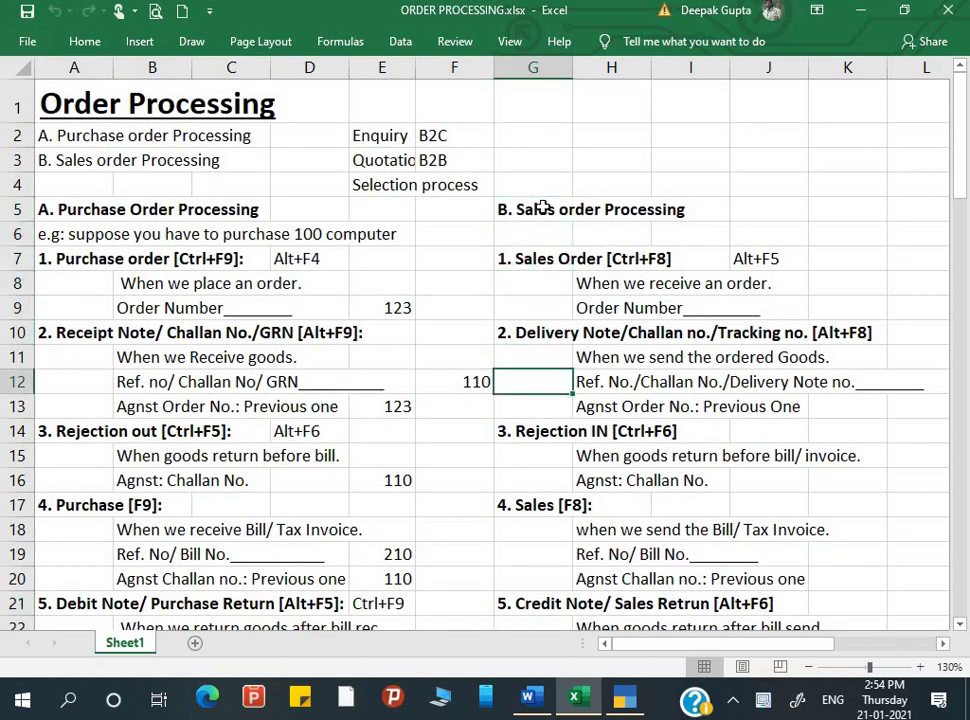
key(Up)
key(Up)
key(Down)
key(Down)
key(Down)
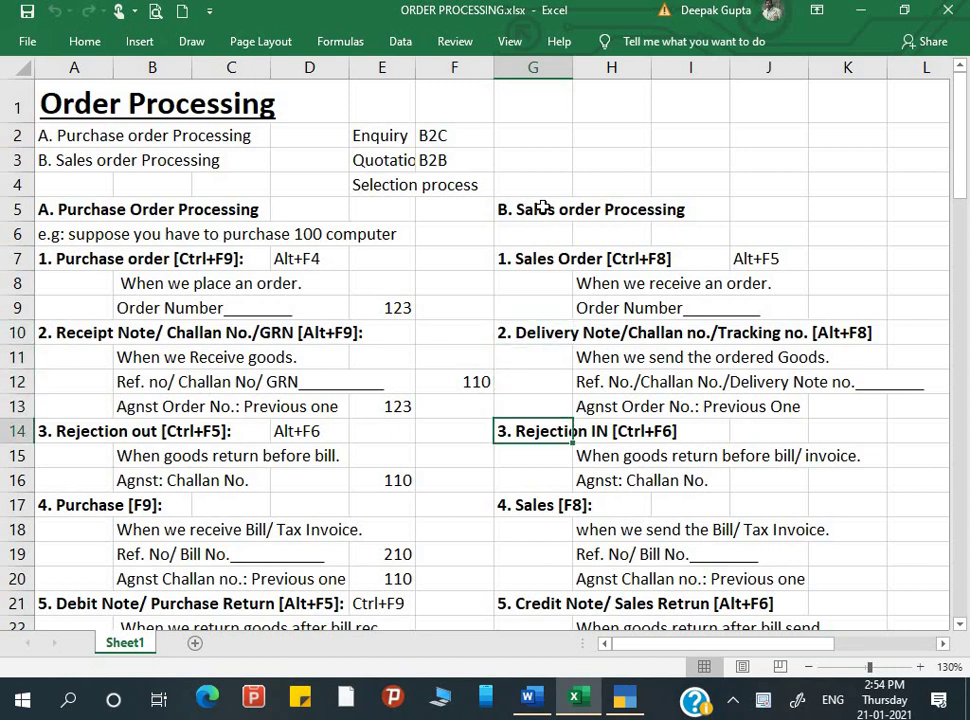
key(Down)
key(Down)
key(Down)
key(Down)
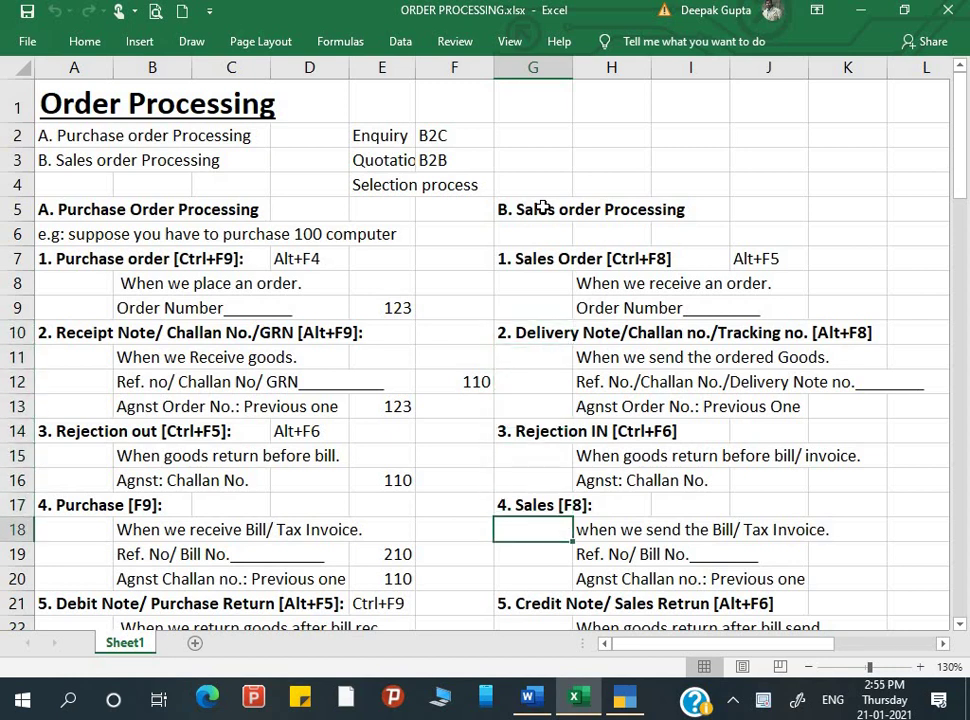
key(Up)
key(Down)
key(Down)
key(Down)
key(Down)
key(Down)
key(Down)
key(Down)
key(Down)
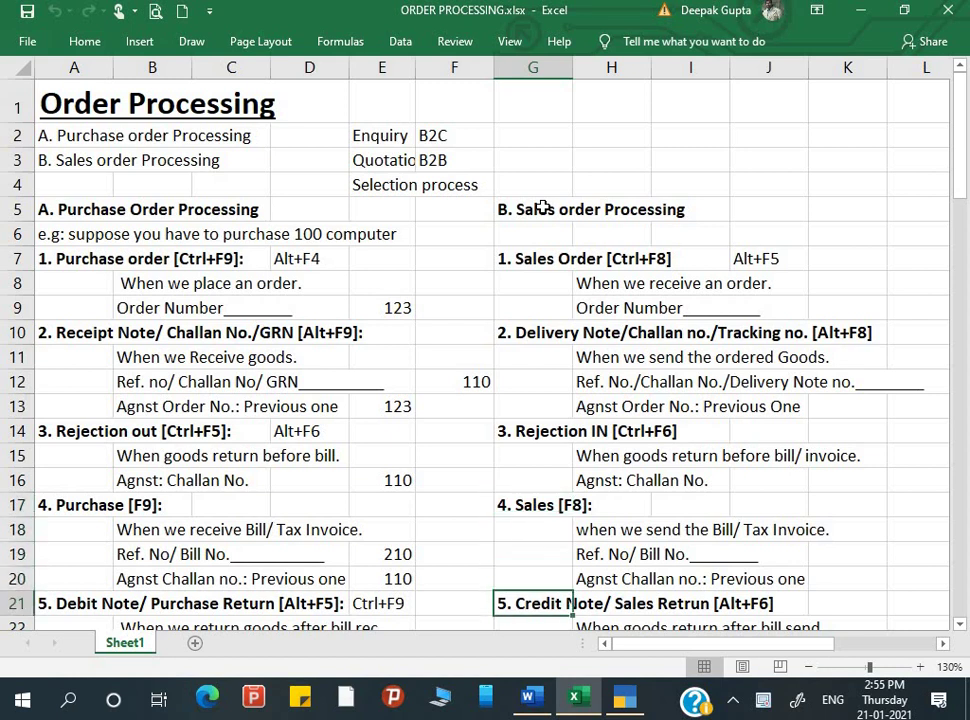
key(Up)
key(Up)
key(Up)
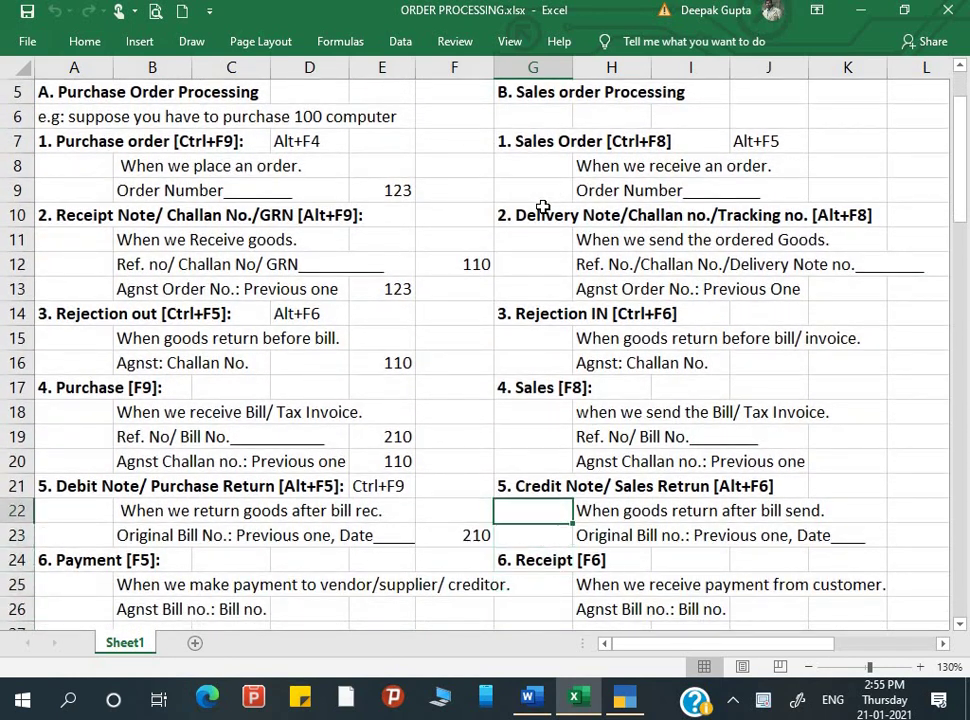
key(Up)
key(Down)
key(Down)
key(Down)
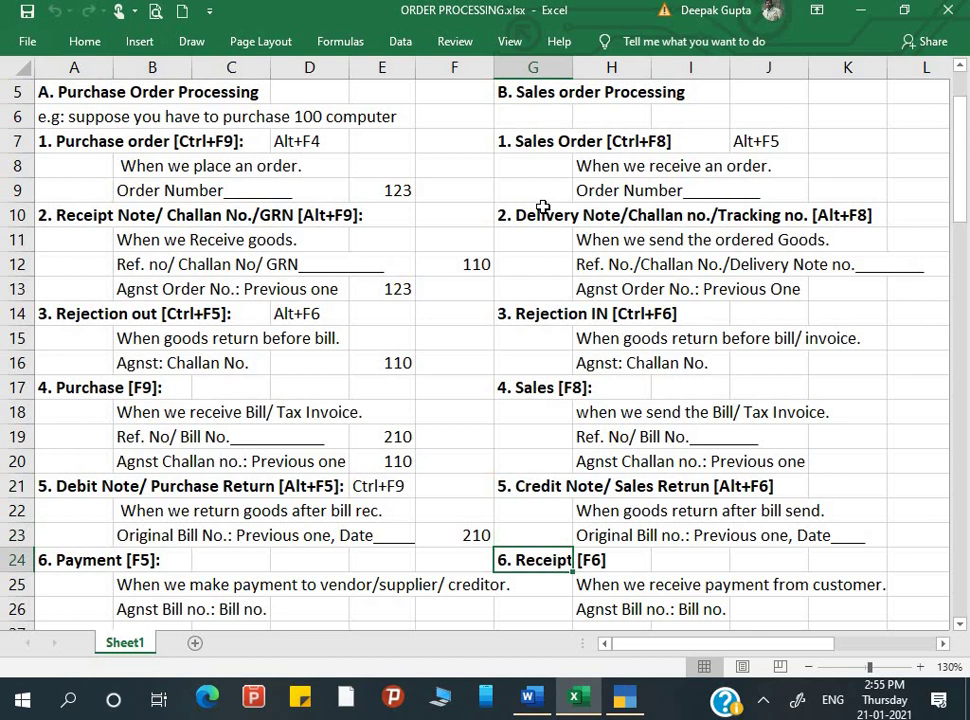
key(Up)
key(Up)
key(Up)
key(Up)
key(Up)
key(Up)
key(Up)
key(Up)
key(Up)
key(Up)
key(Up)
key(Up)
key(Up)
key(Up)
key(Up)
key(Up)
key(Up)
key(Up)
key(Up)
key(Up)
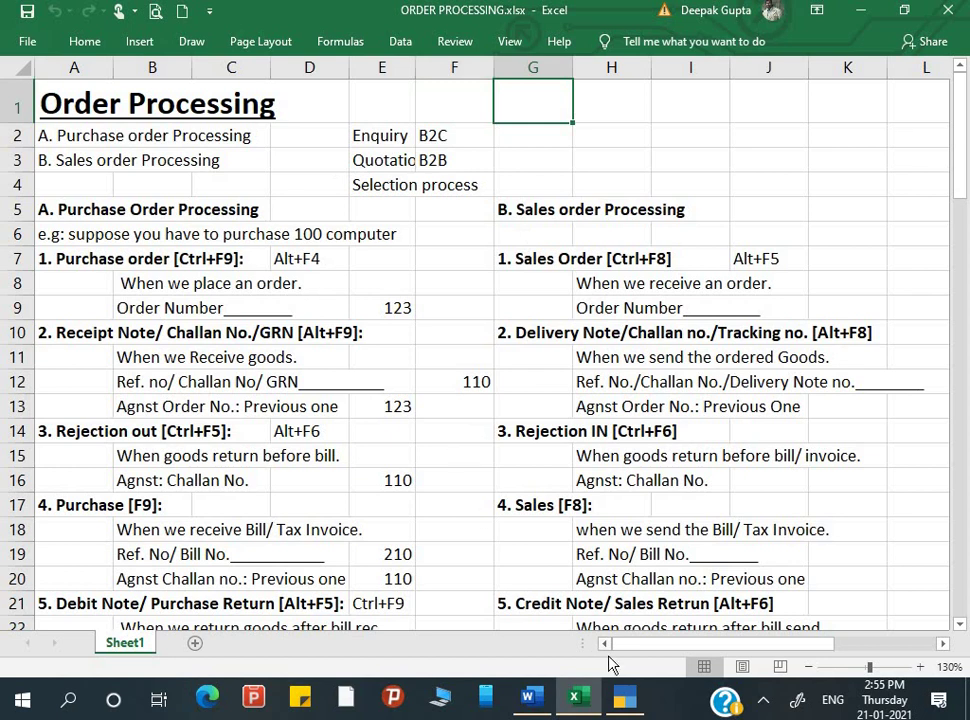
Step: Check the opening balances in the Word assignment, switch to TallyPrime and accept the new company's features without changes
click(540, 703)
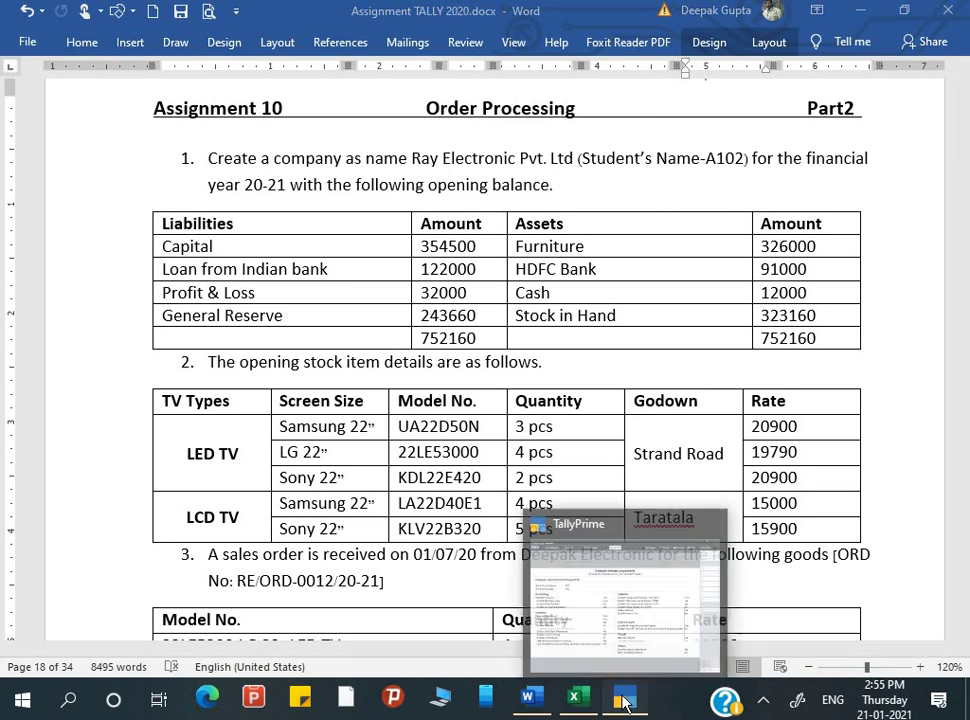
click(624, 697)
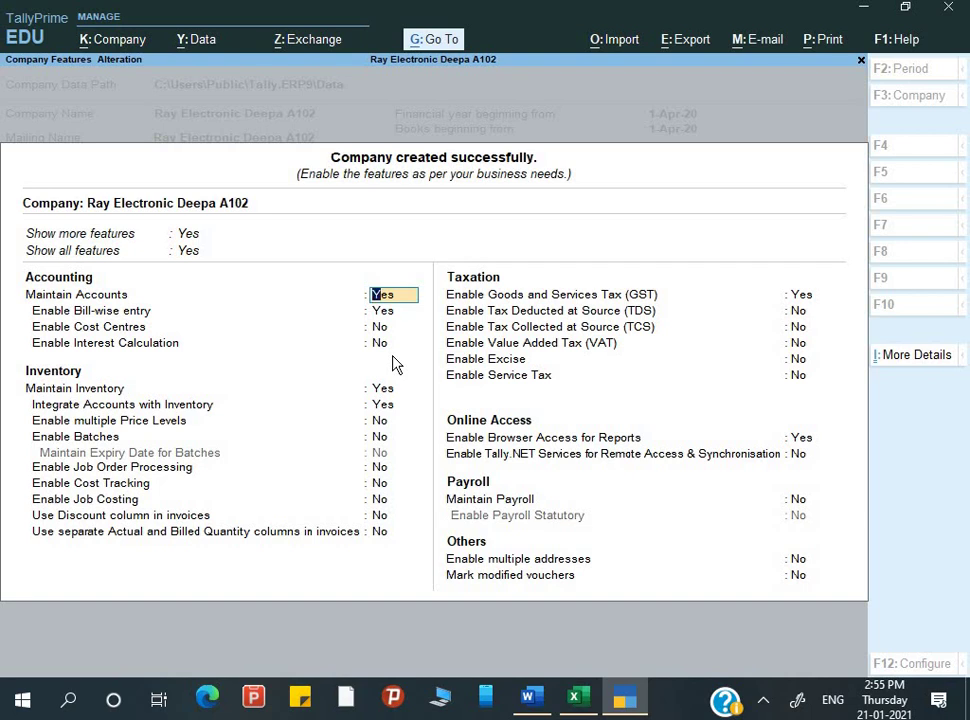
key(Down)
key(Down)
key(Down)
key(Down)
key(Down)
key(Down)
key(Down)
key(Down)
key(Down)
key(Down)
key(Down)
key(Down)
key(Down)
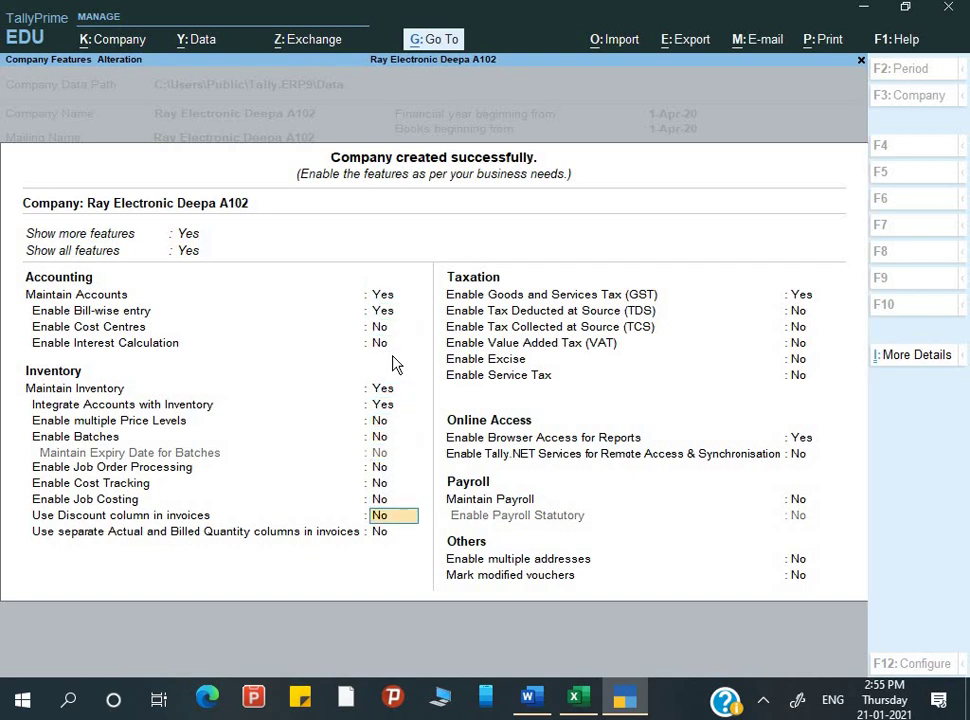
key(Return)
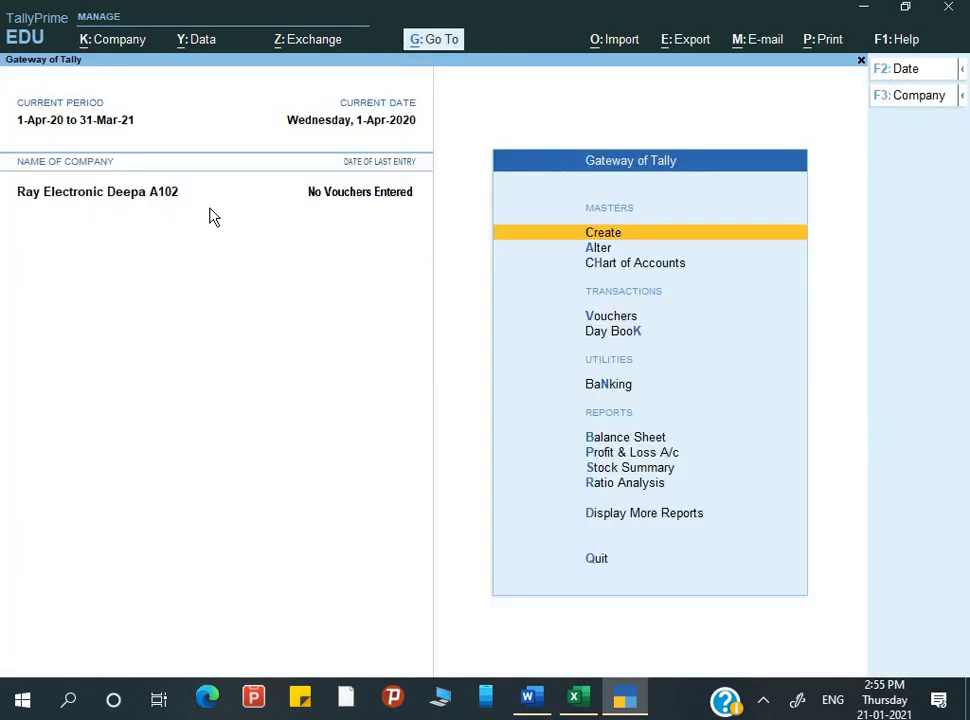
key(Return)
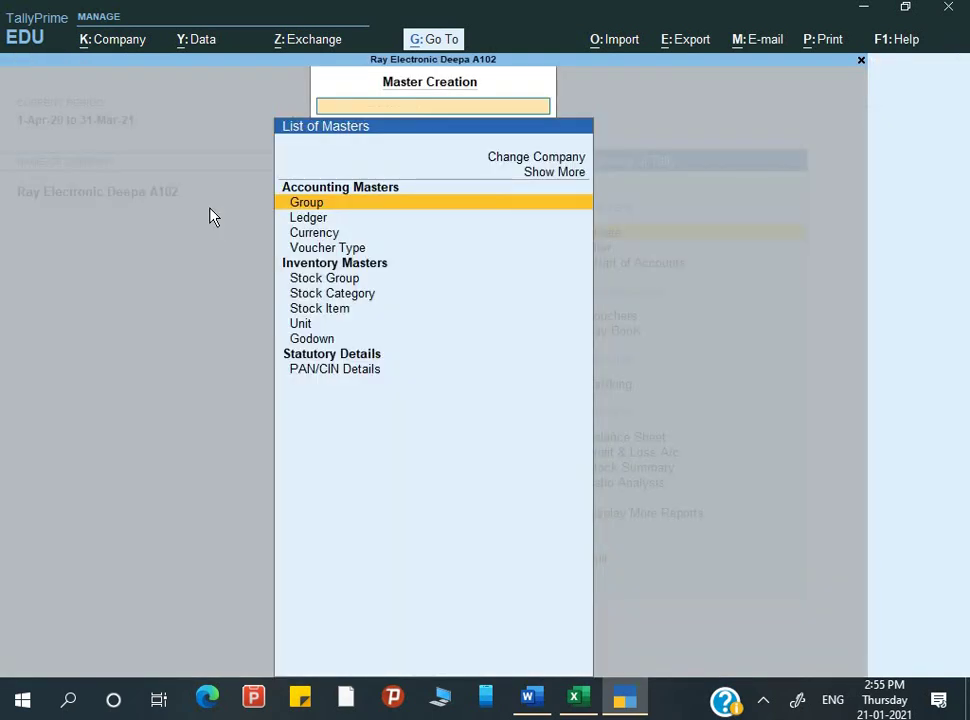
key(Down)
key(Escape)
Step: Open Multi Alter for the ledgers in the Chart of Accounts, covering the group All Items
key(Down)
key(Down)
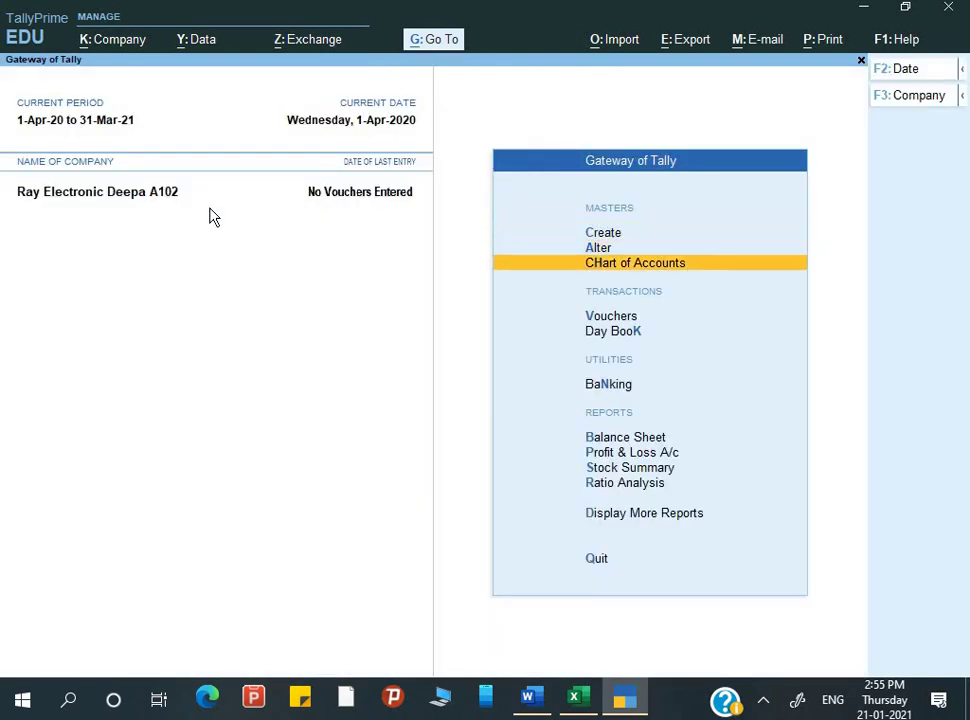
key(Return)
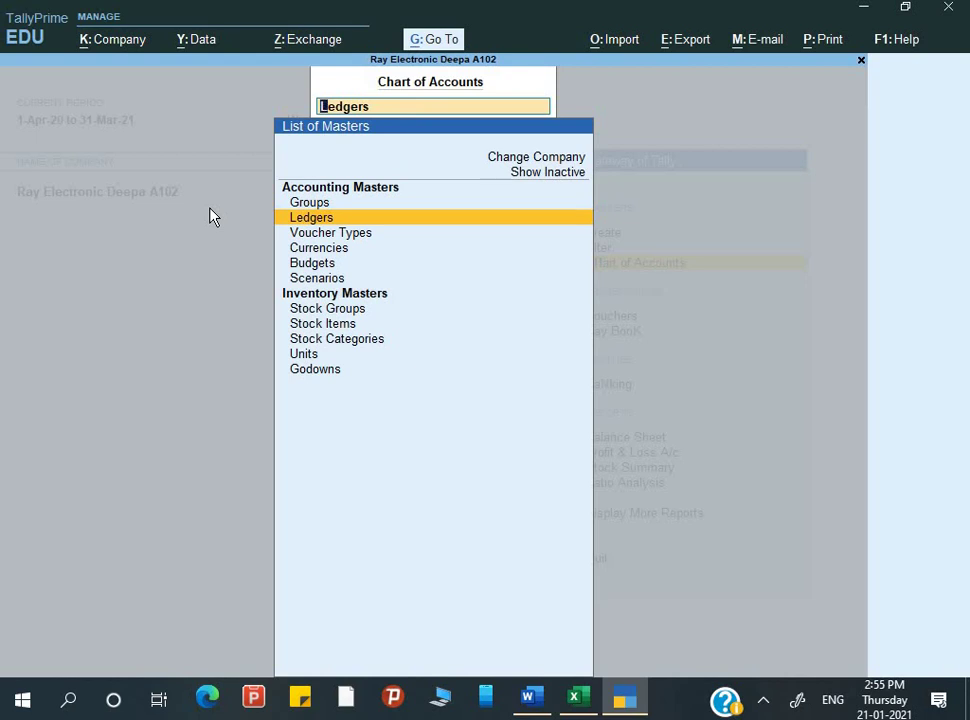
key(Return)
key(alt+h)
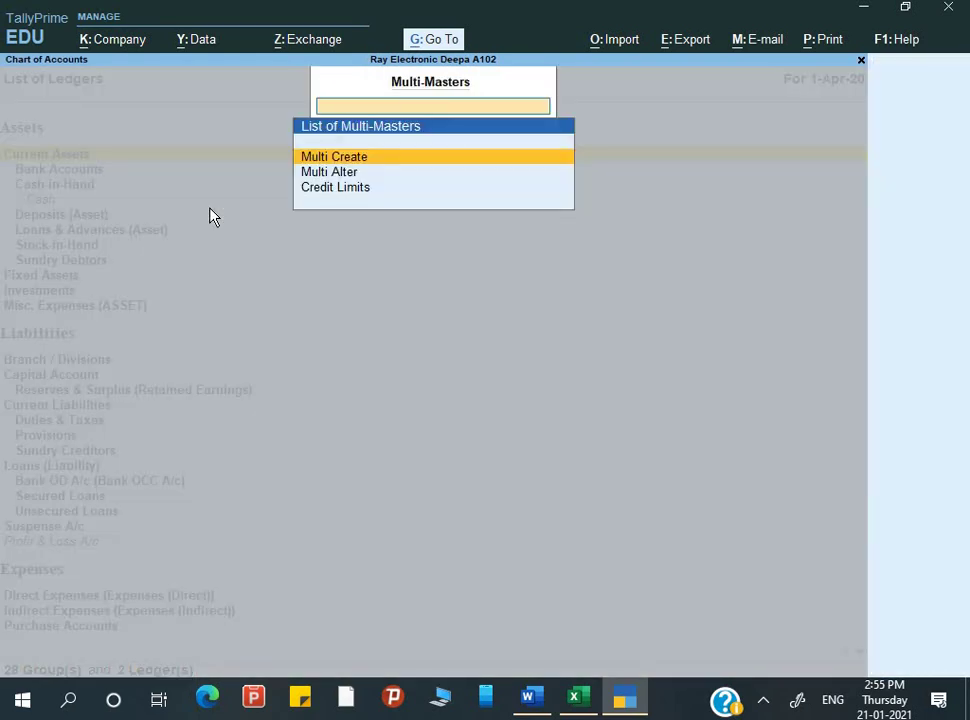
key(Down)
key(Return)
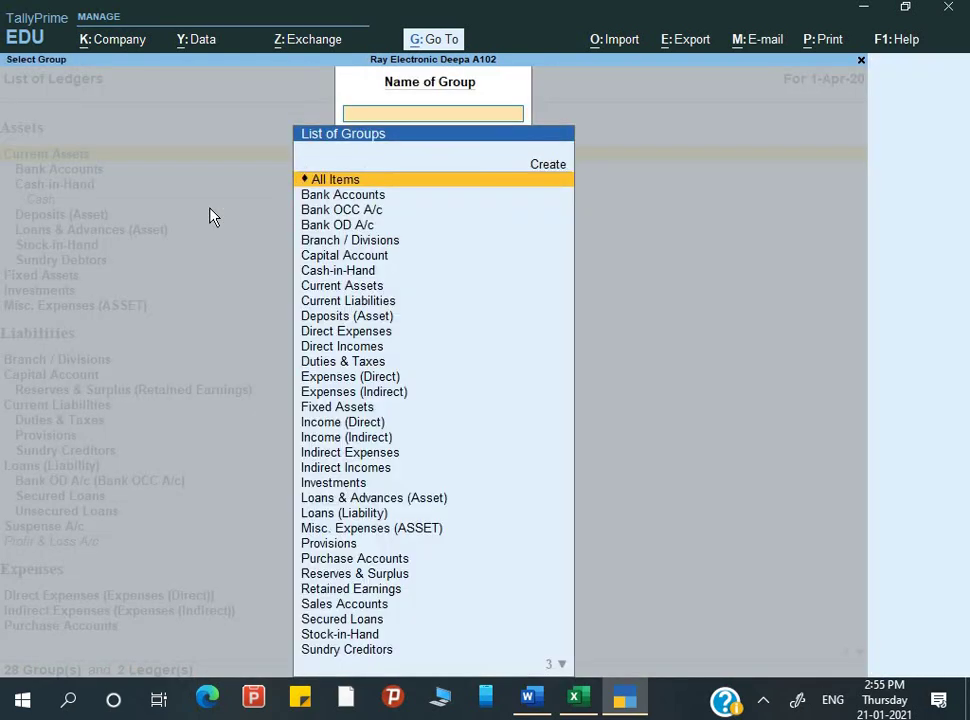
key(Return)
Step: Set the Cash ledger's opening balance to 12,000 Dr, as given in the Word assignment
key(Return)
key(alt+Tab)
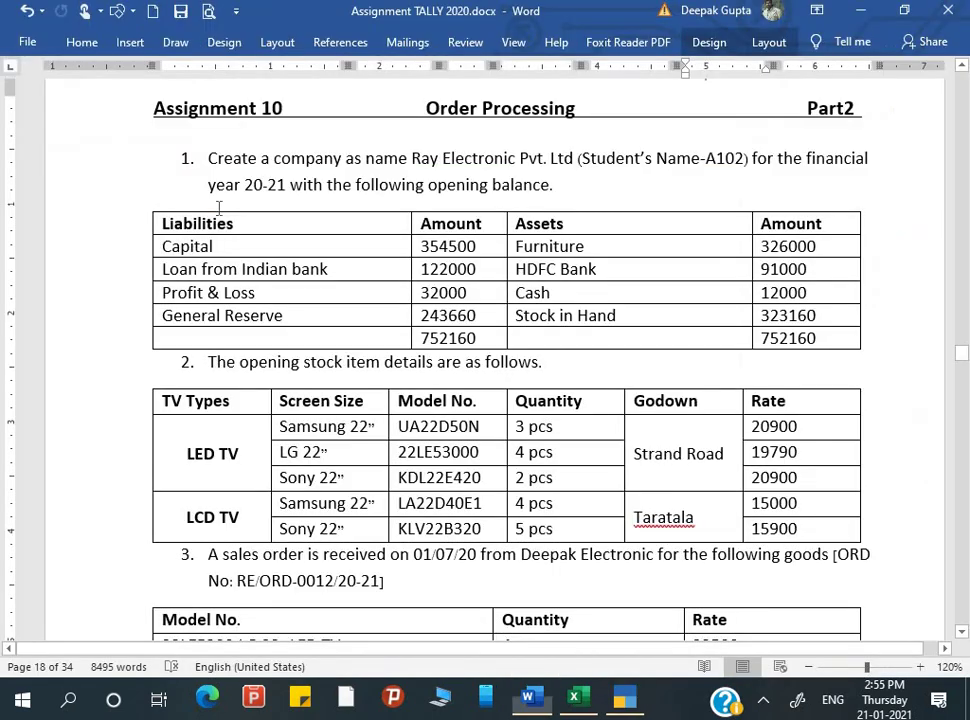
key(alt+Tab)
key(Return)
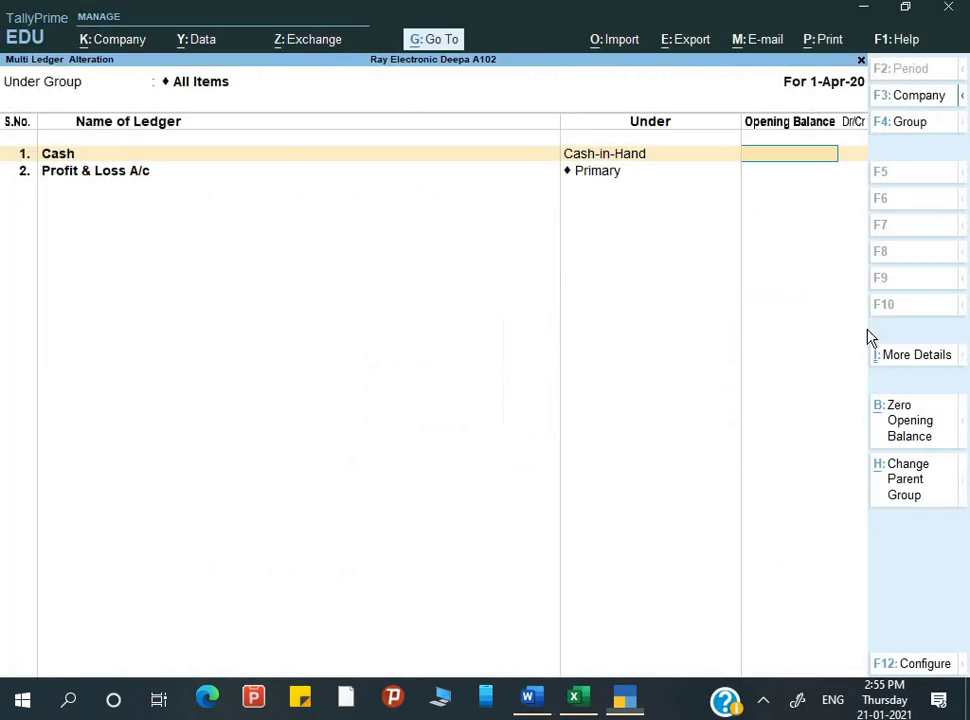
text(12,000)
key(Return)
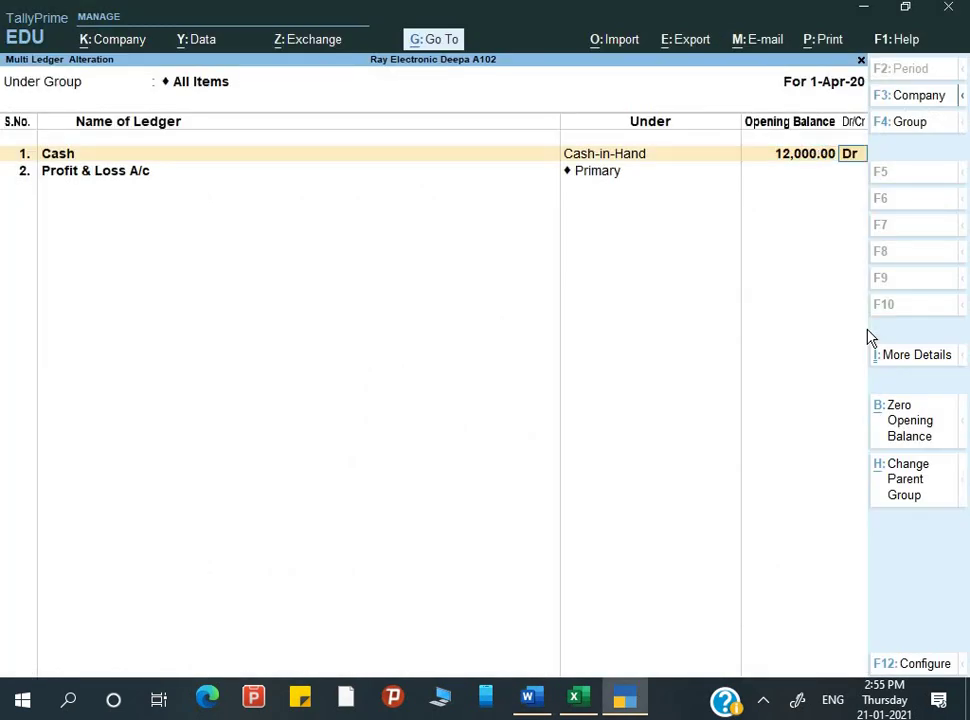
key(Return)
key(Return)
Step: Set the Profit & Loss A/c opening balance to 32,000 Cr, as given in the Word assignment
key(alt+Tab)
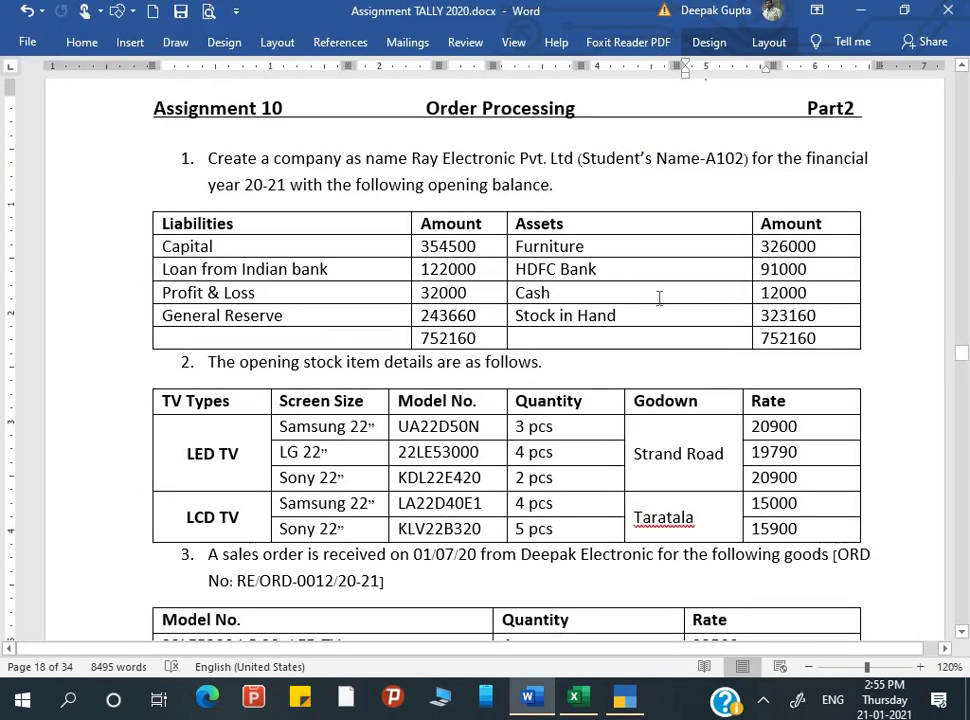
key(alt+Tab)
text(32000)
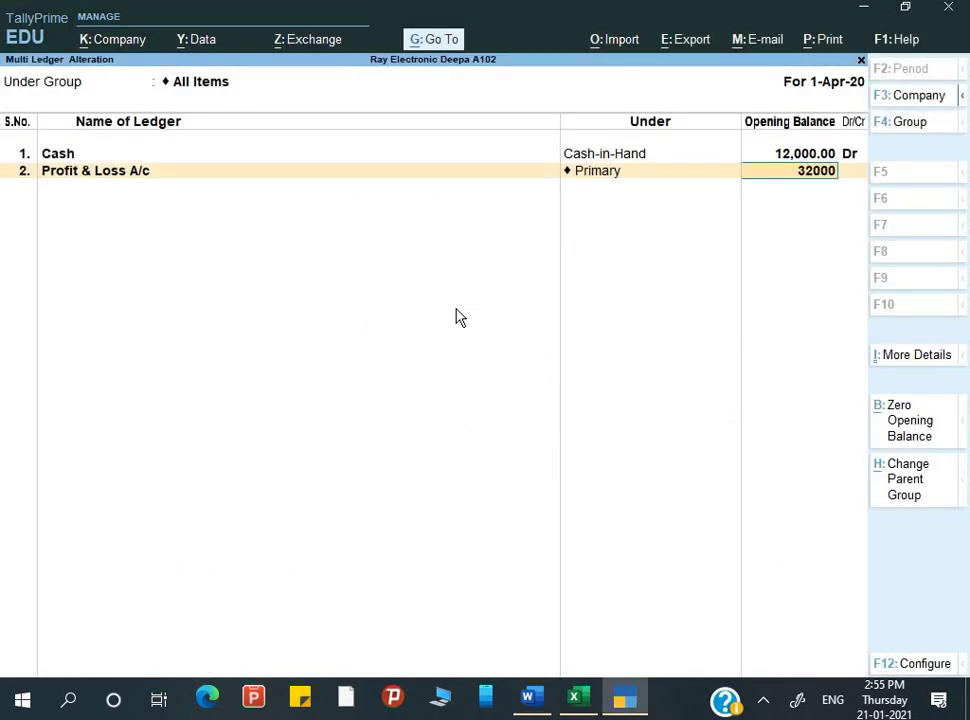
key(Return)
key(Return)
Step: Add a ledger named Capital under Capital Account with an opening balance of 3,54,500 Cr from the Word assignment
key(alt+Tab)
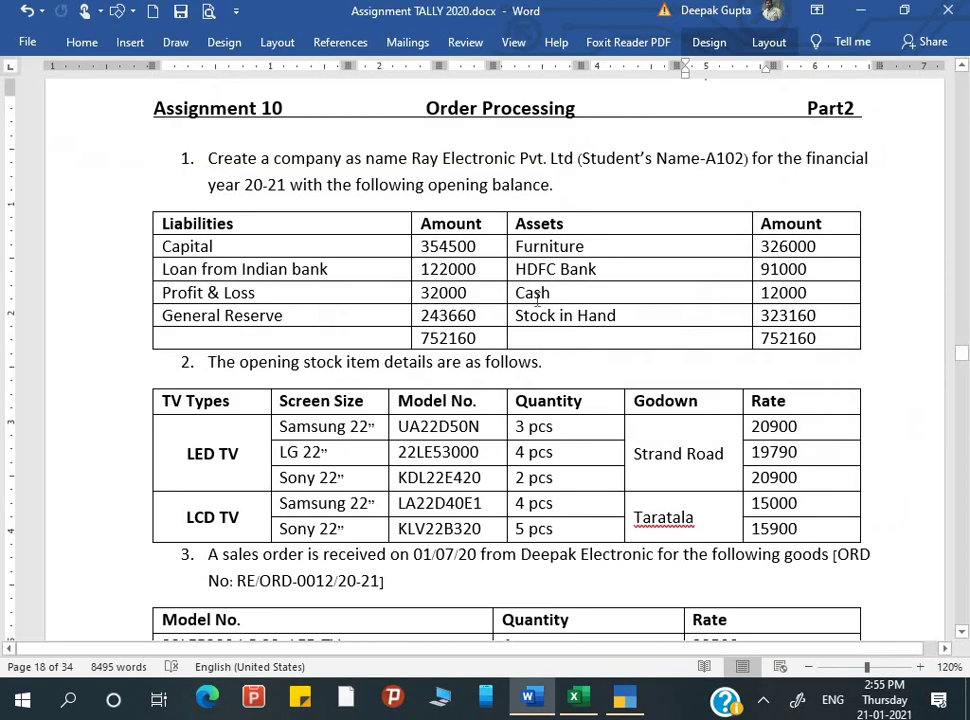
key(alt+Tab)
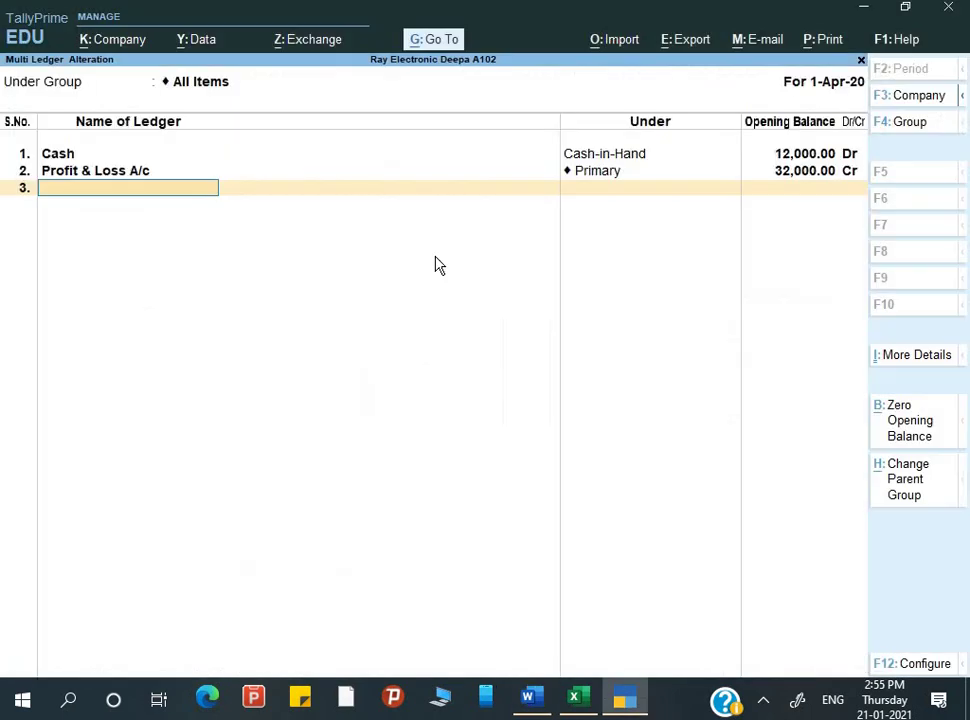
text(Capital)
key(Return)
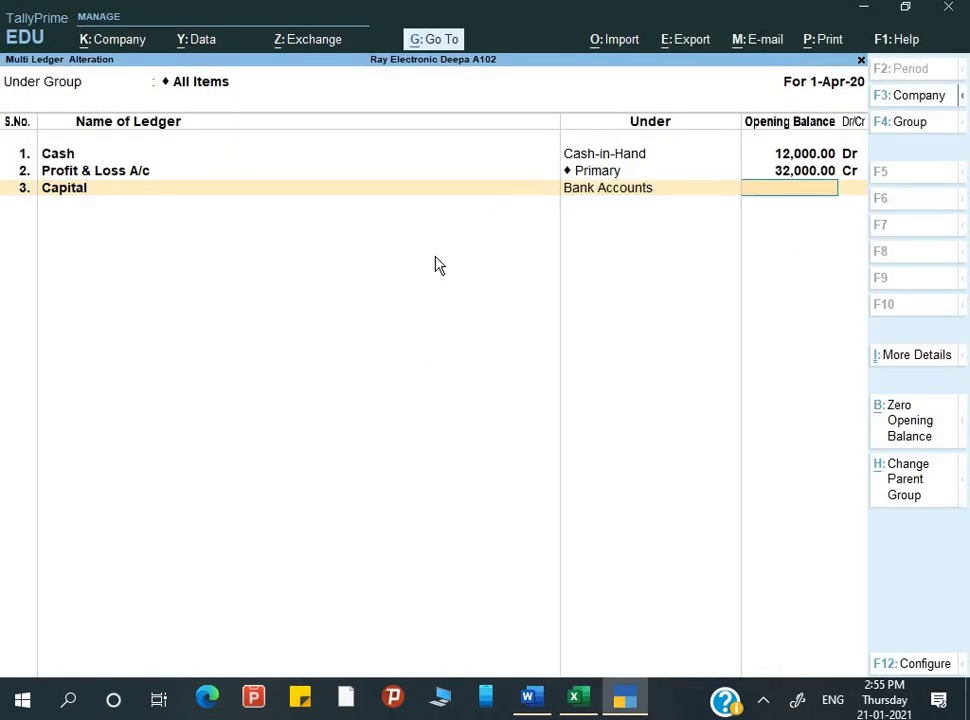
text(Ca)
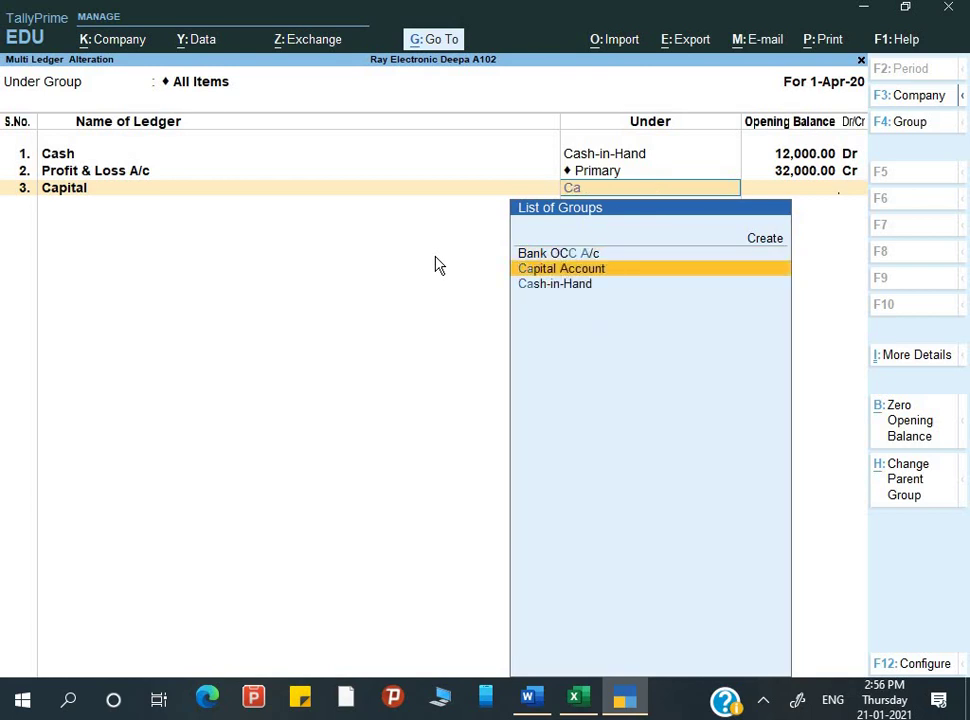
key(Return)
key(alt+Tab)
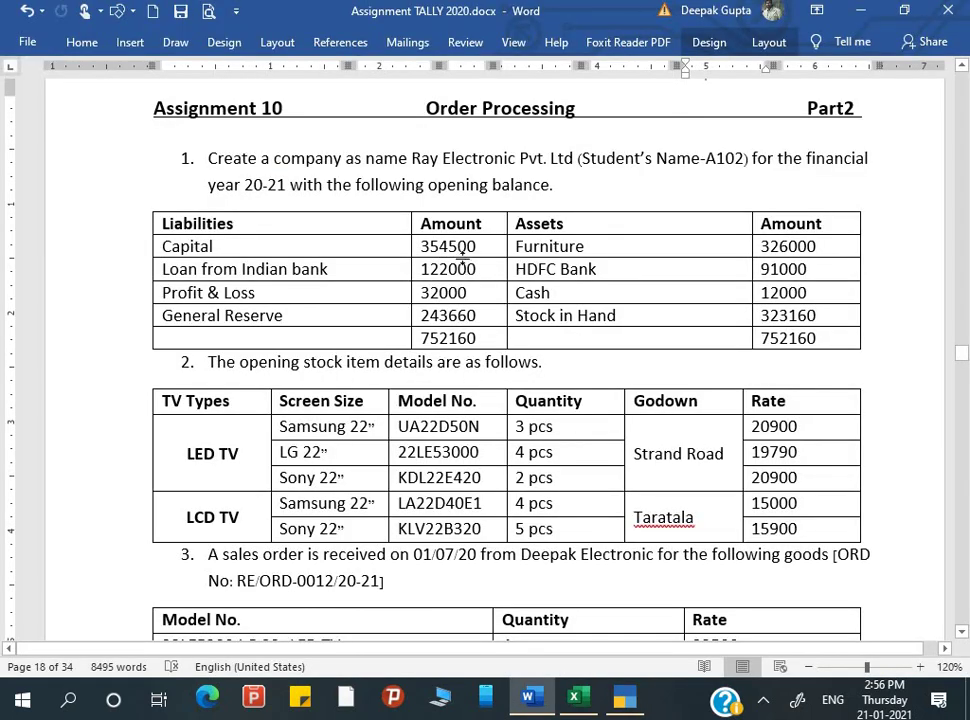
key(alt+Tab)
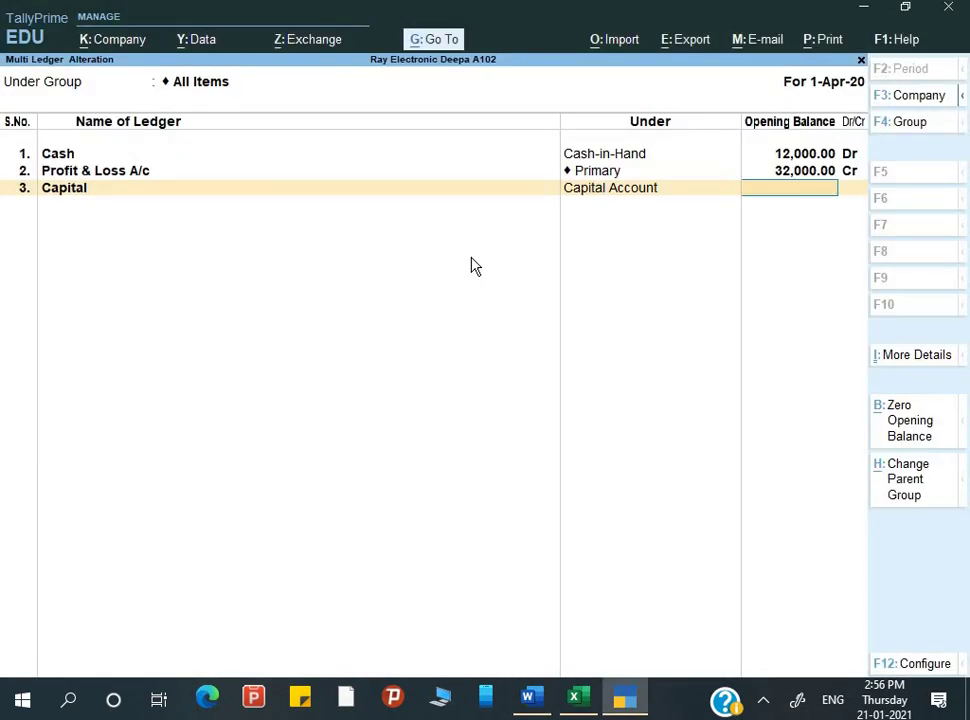
text(354500)
key(Return)
Step: Add a ledger named Loan from Indian bank under Secured Loans with an opening balance of 1,22,000 Cr from the Word assignment
key(alt+Tab)
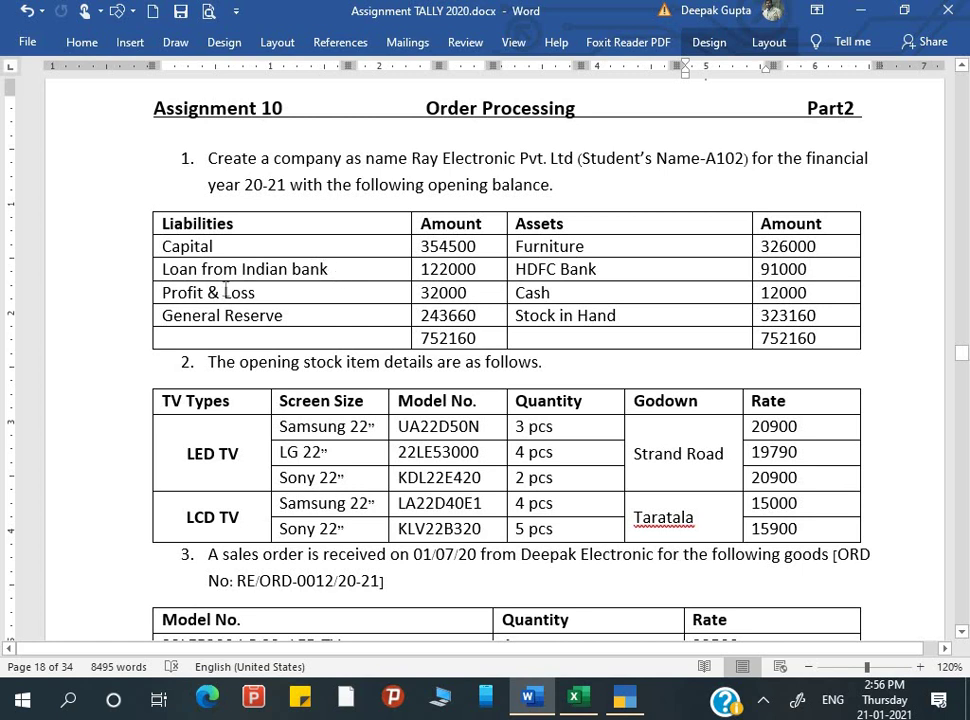
drag(225, 292, 170, 275)
click(168, 273)
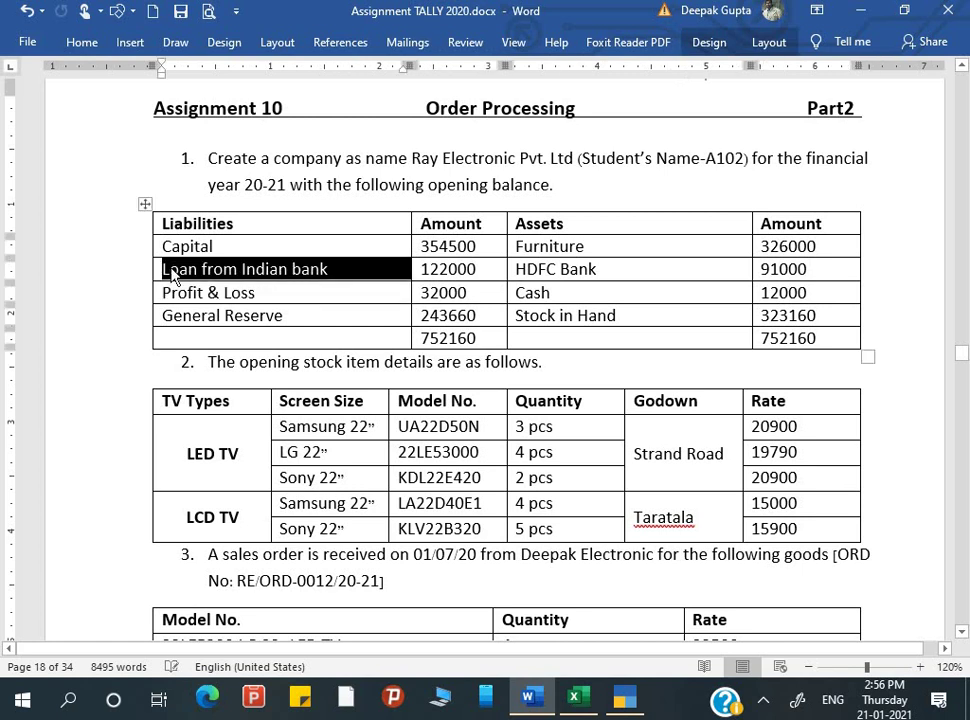
key(alt+Tab)
key(ctrl+alt+v)
key(Return)
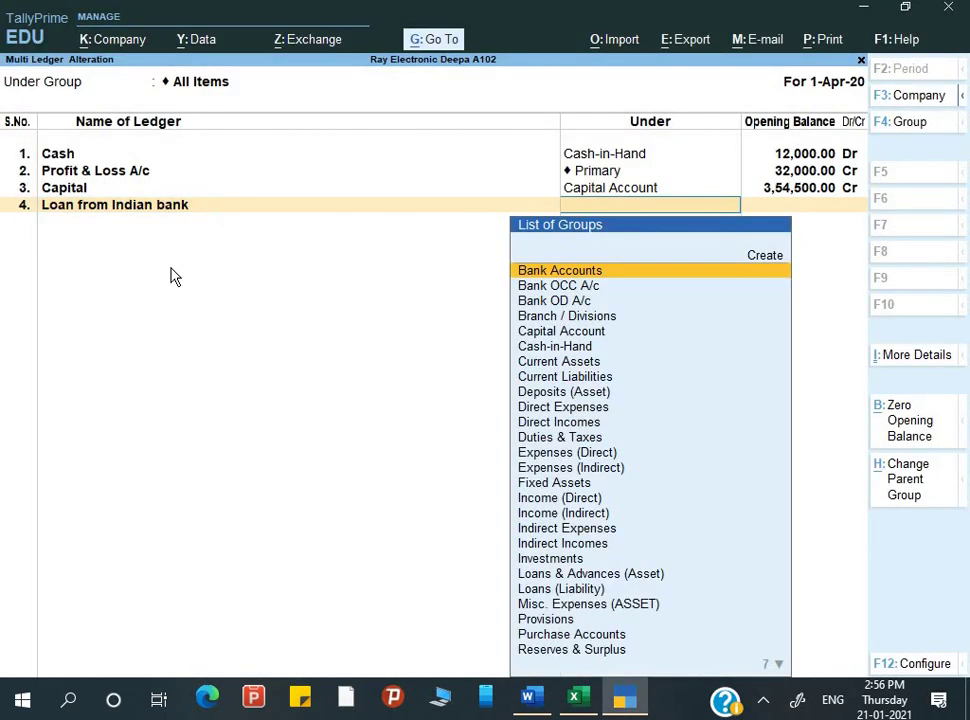
text(S)
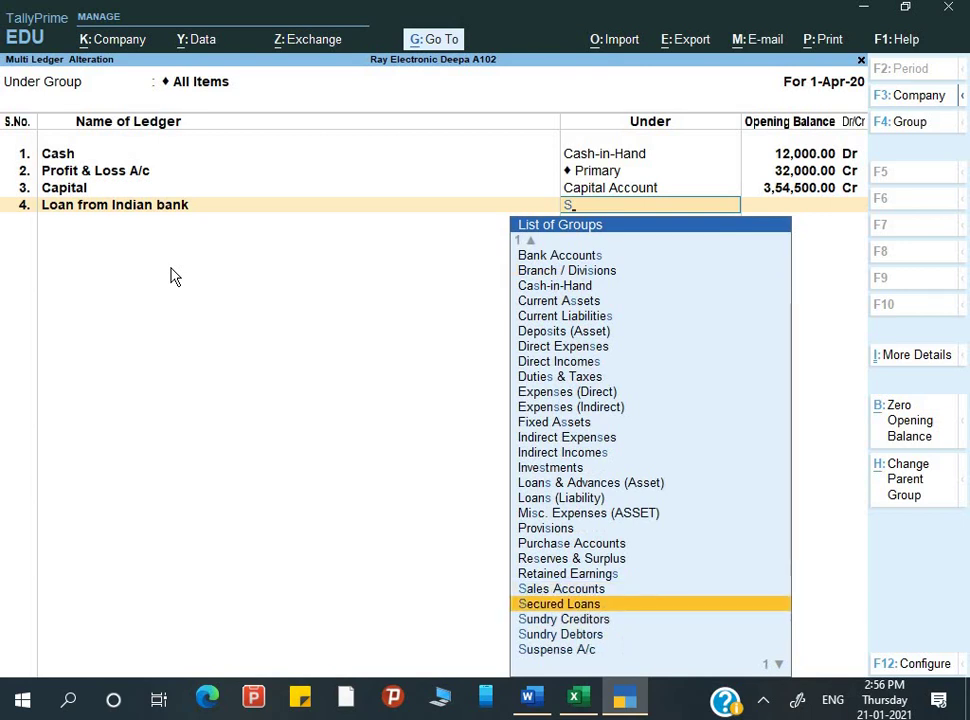
key(Return)
key(alt+Tab)
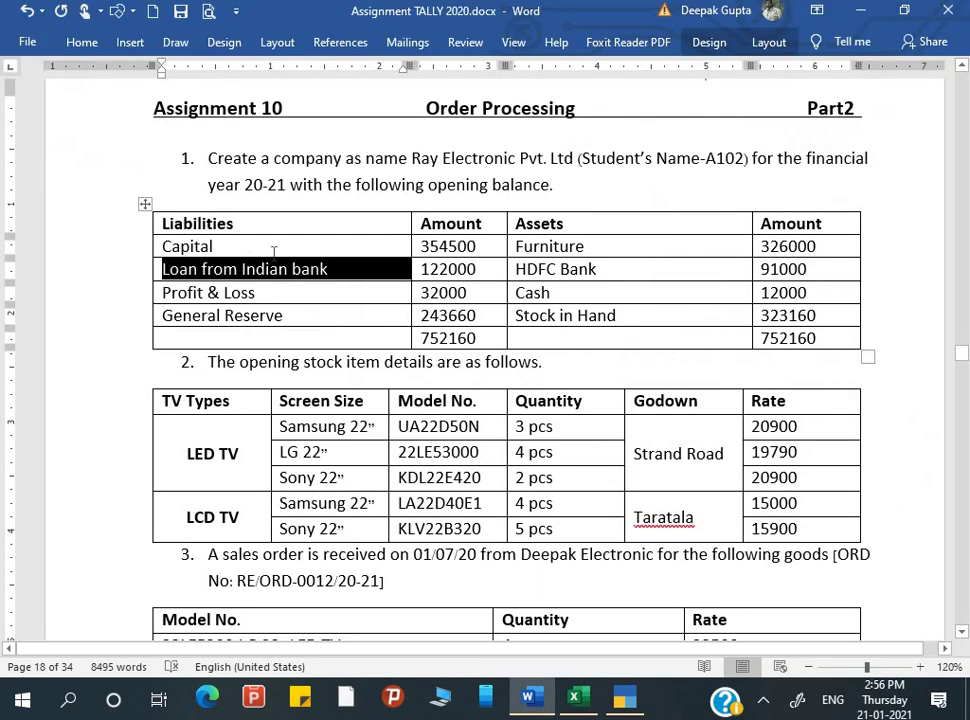
key(alt+Tab)
text(122000)
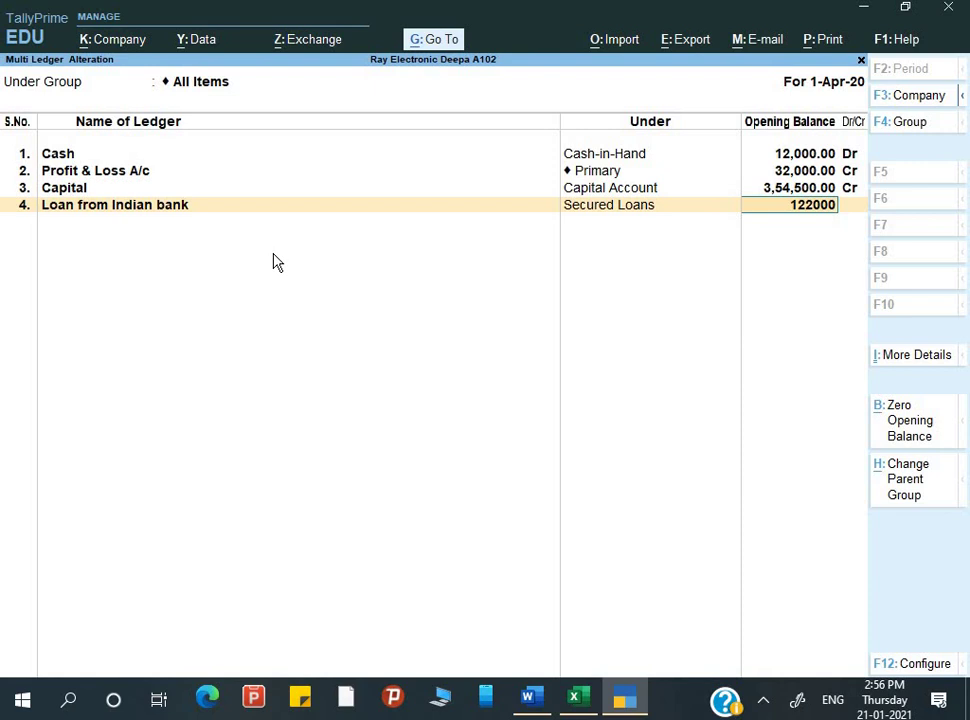
key(Return)
Step: Add a ledger named General Reserve under Reserves & Surplus with an opening balance of 2,43,660 Cr from the Word assignment
key(alt+Tab)
click(156, 269)
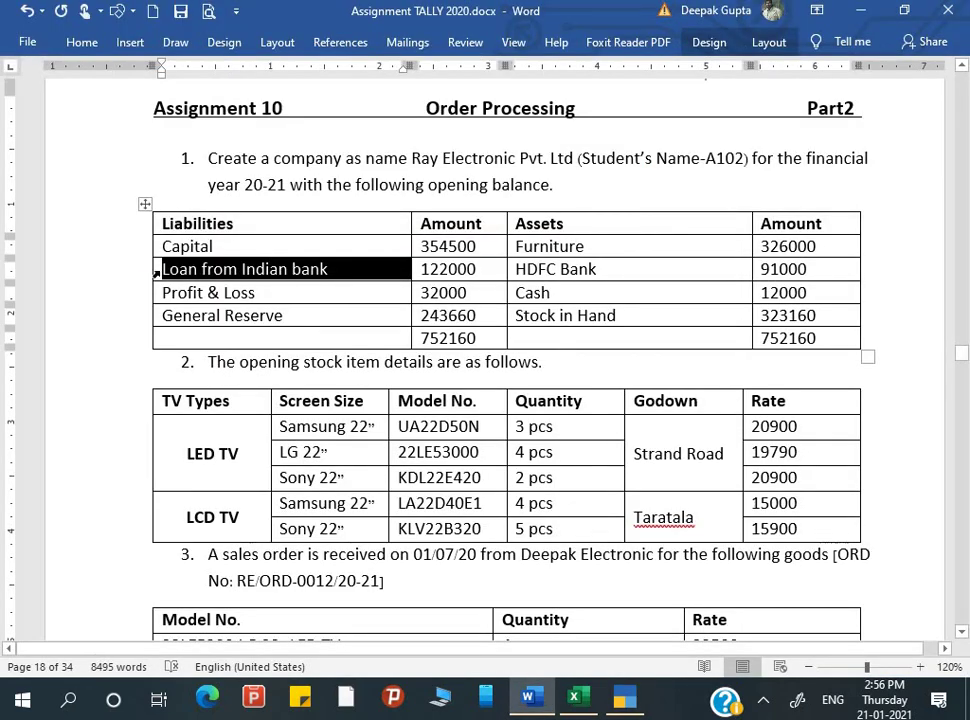
double_click(206, 317)
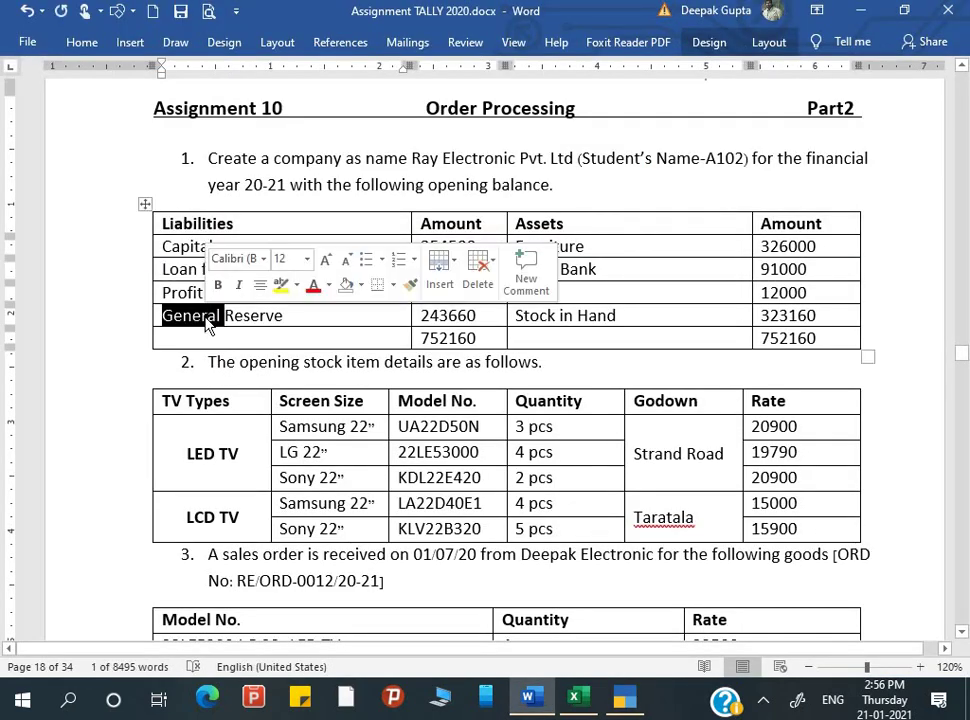
triple_click(207, 321)
key(ctrl+c)
key(alt+Tab)
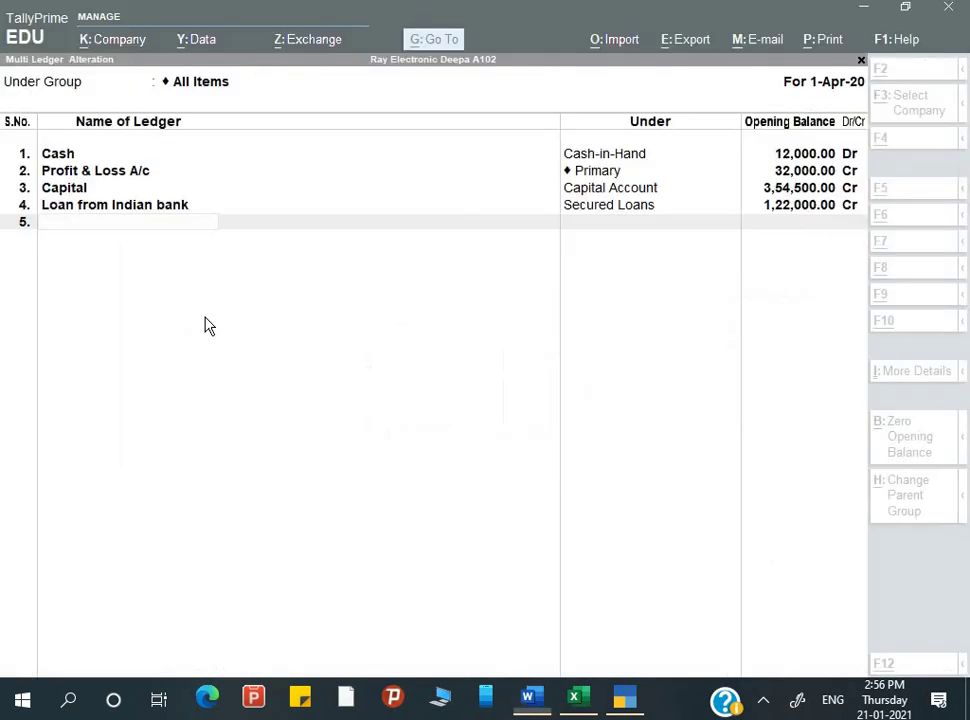
key(ctrl+alt+v)
key(Return)
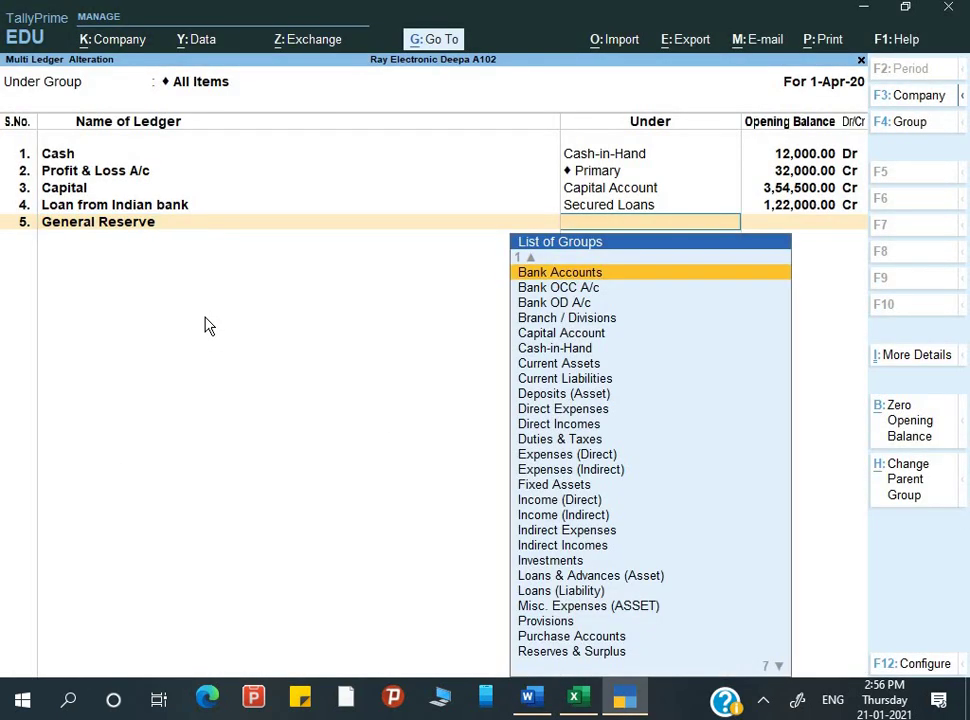
text(Re)
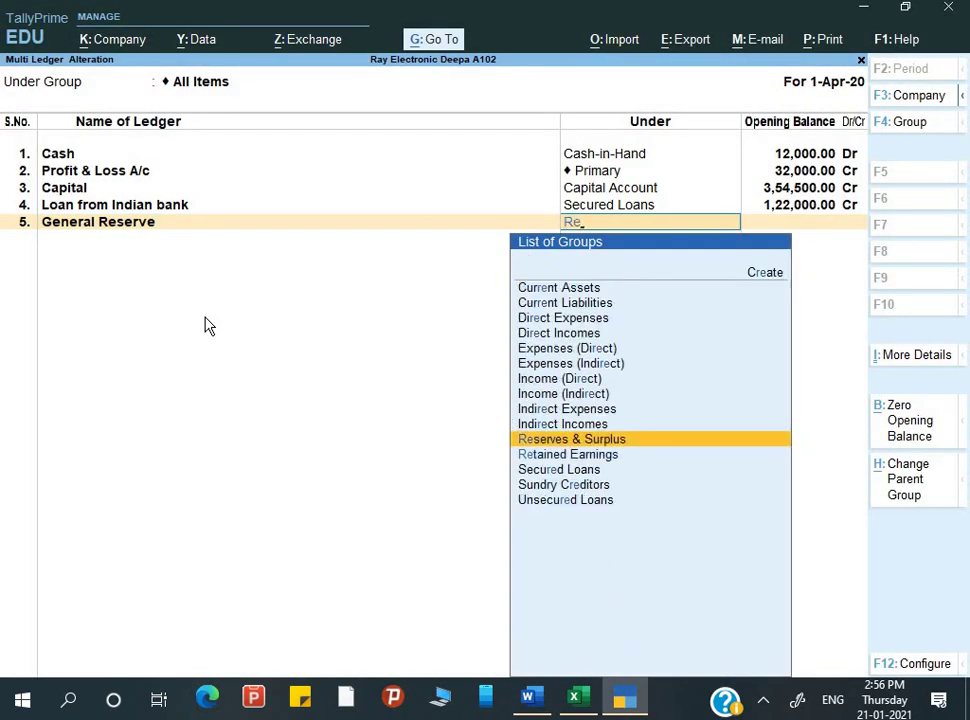
key(Return)
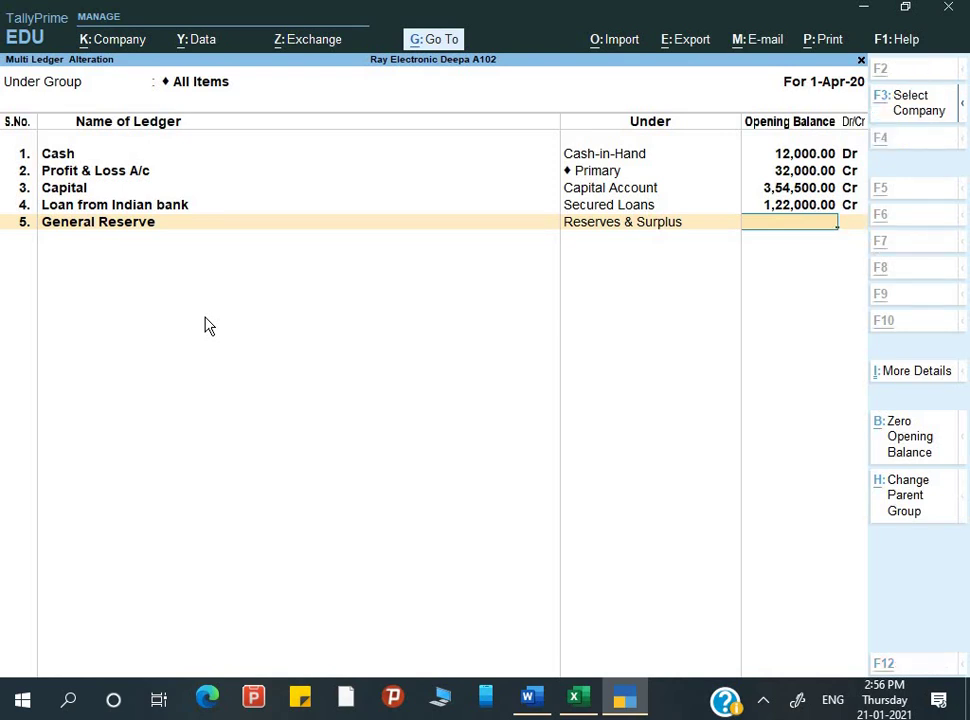
key(alt+Tab)
key(alt+Tab)
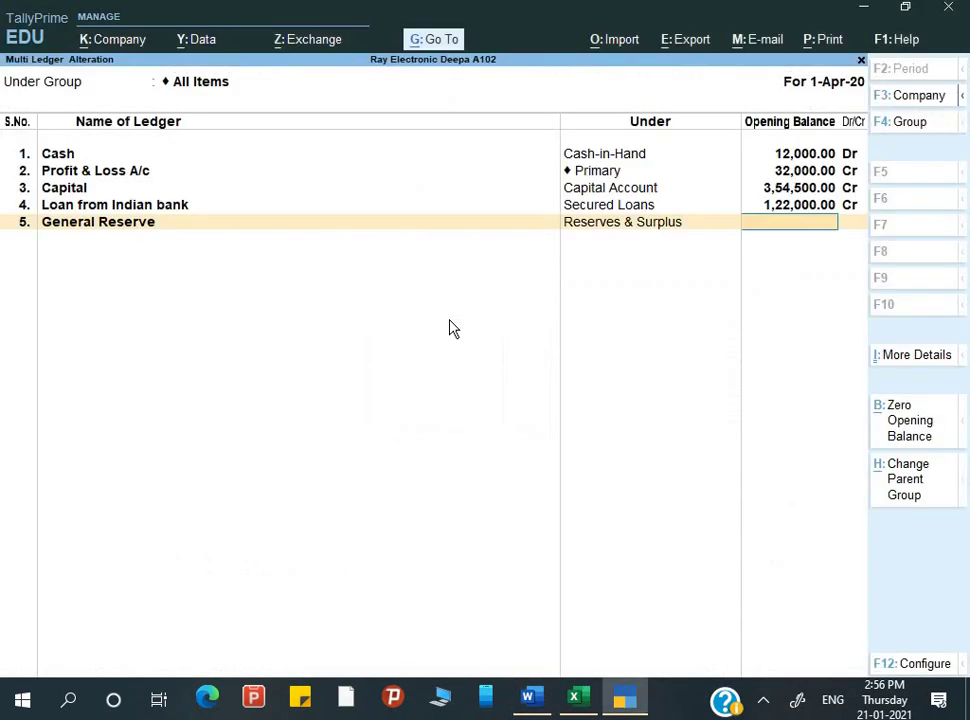
text(243660)
key(Return)
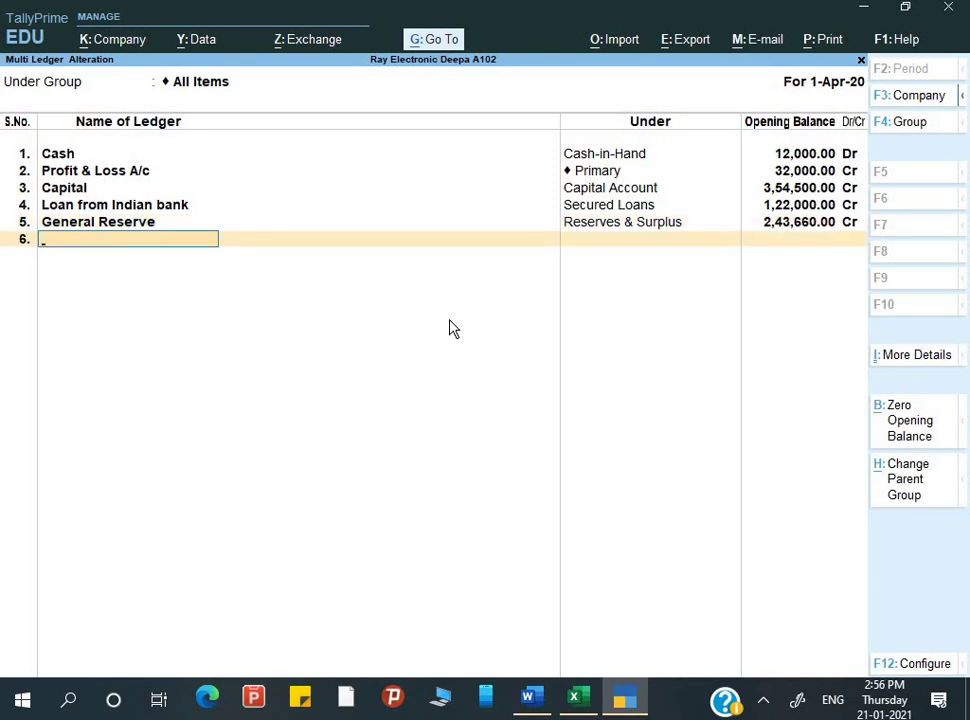
Step: Add a ledger named Furniture under Fixed Assets with an opening balance of 3,26,000 Dr from the Word assignment
key(alt+Tab)
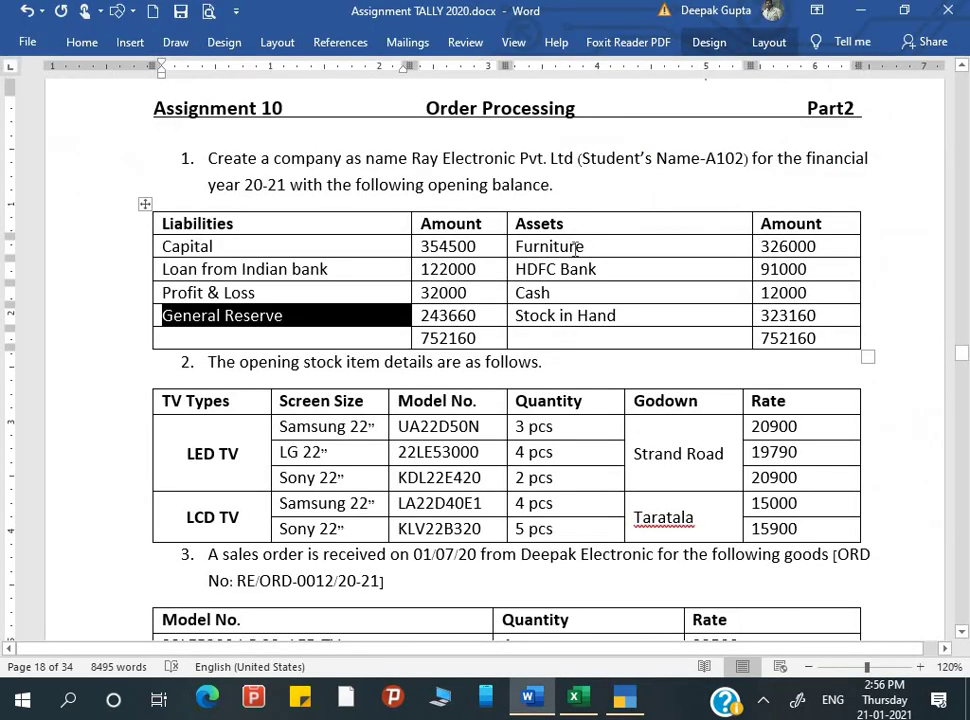
triple_click(576, 247)
key(alt+Tab)
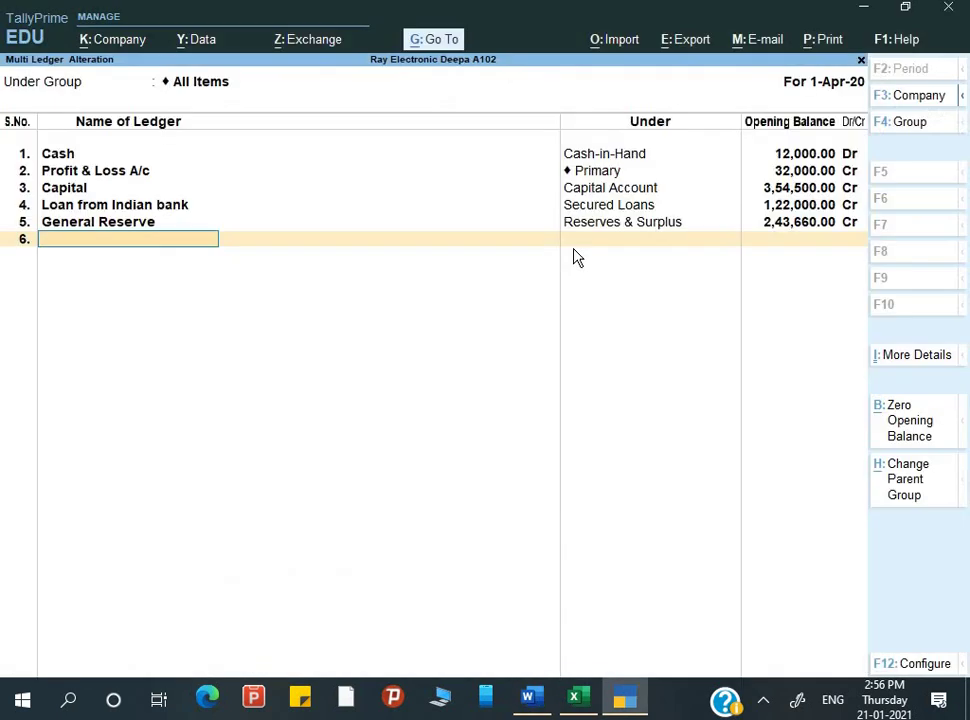
key(ctrl+alt+v)
key(Return)
key(Return)
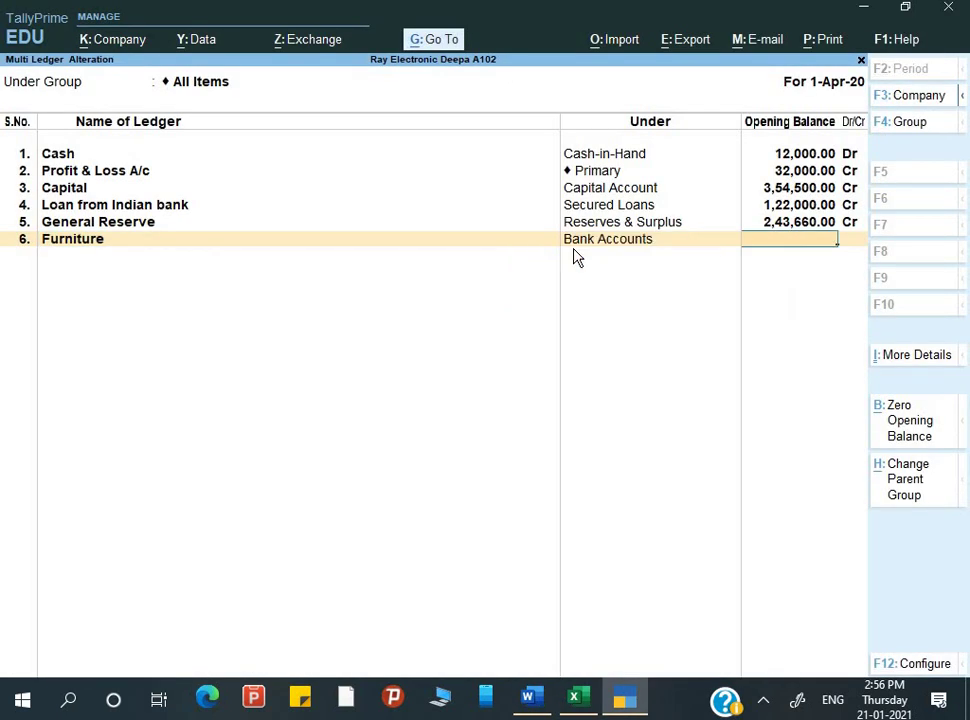
key(BackSpace)
text(F)
key(Return)
key(alt+Tab)
key(alt+Tab)
text(3,26,000)
key(Return)
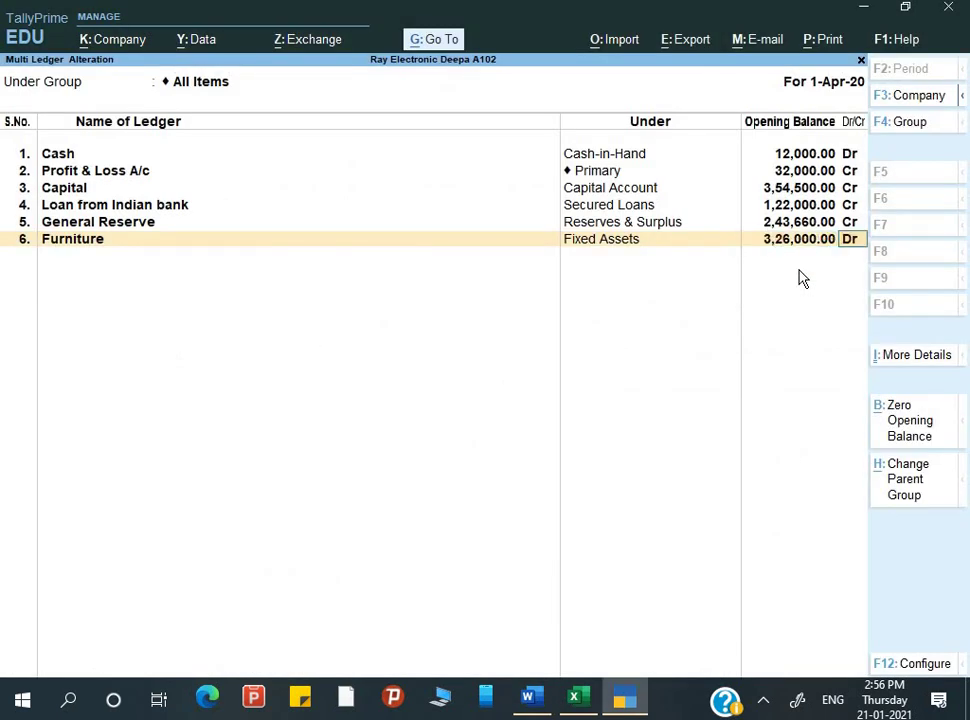
key(Return)
Step: Add a ledger named HDFC Bank under Bank Accounts with an opening balance of 91,000 Dr from the Word assignment
key(alt+Tab)
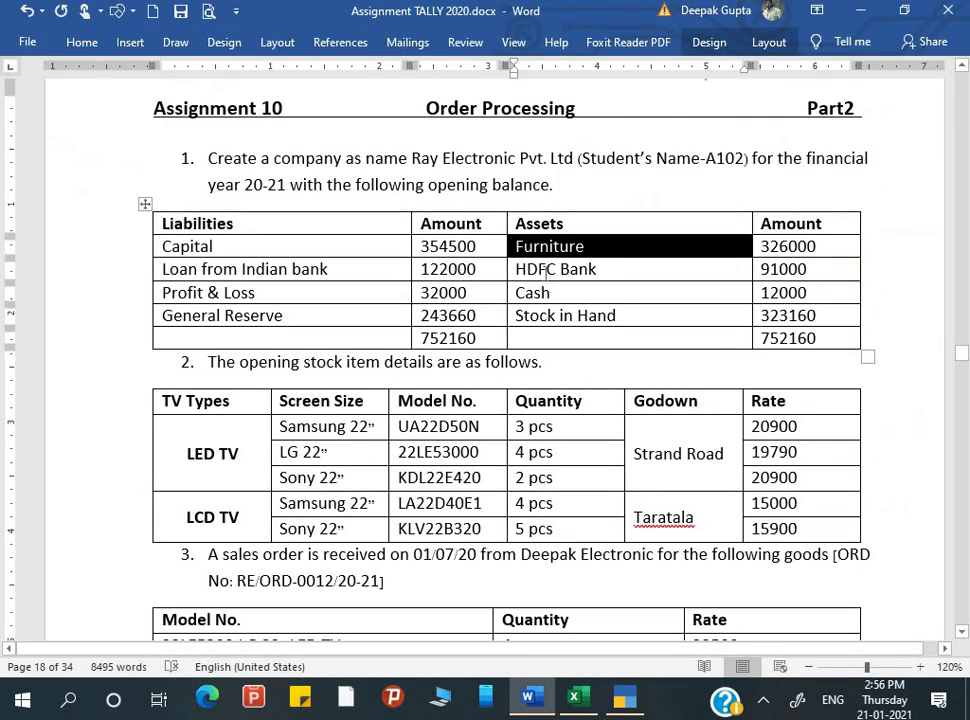
triple_click(547, 269)
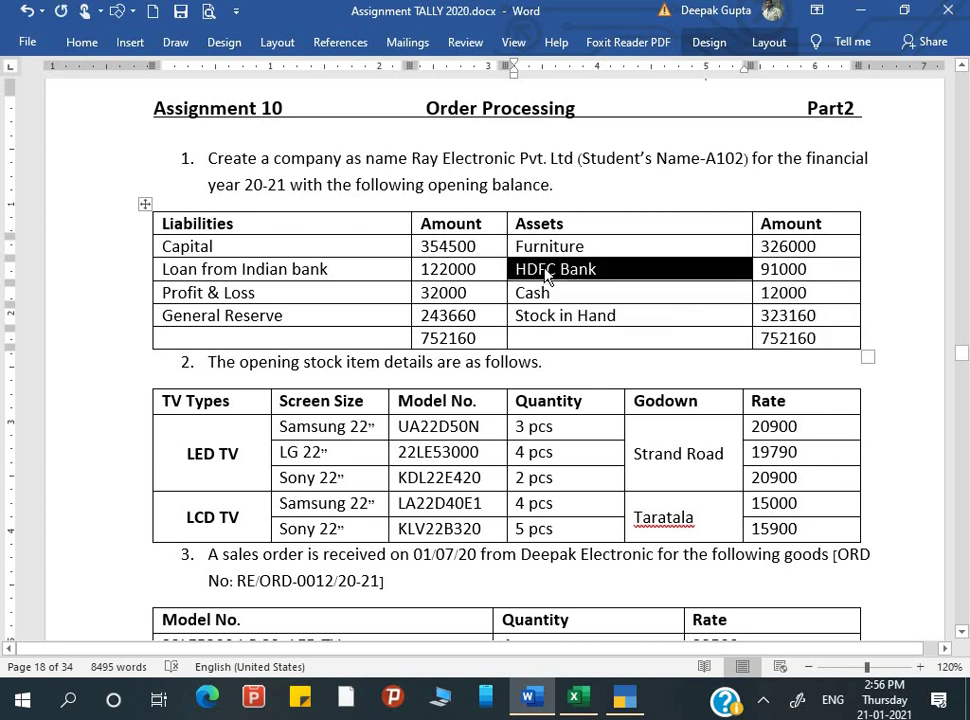
click(547, 276)
key(alt+Tab)
key(ctrl+alt+v)
key(Return)
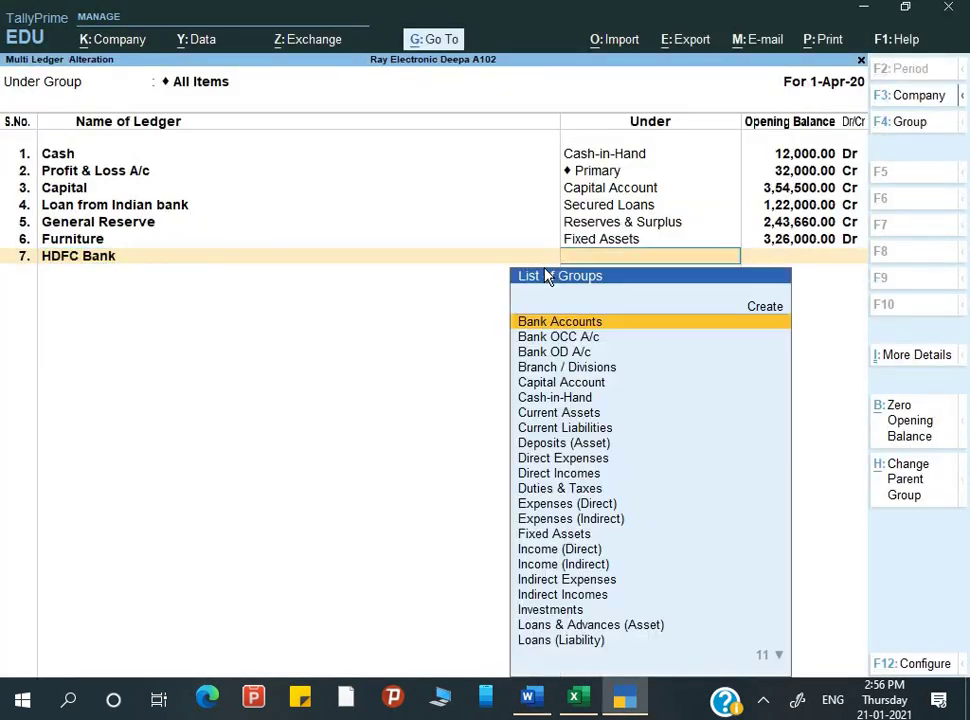
text(B)
key(Return)
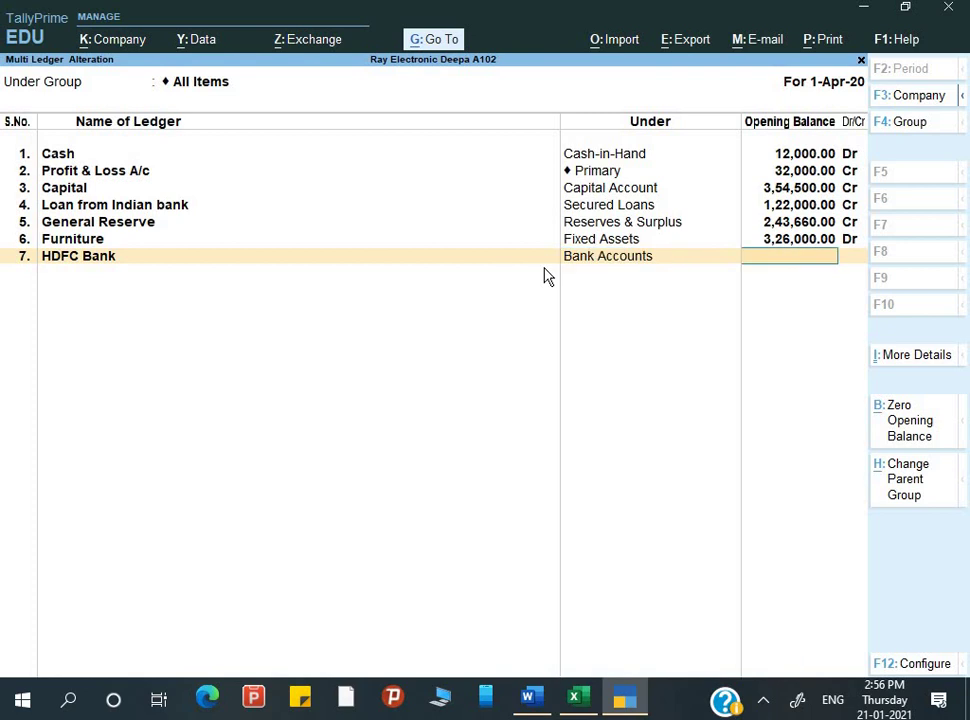
text(91,000)
key(Return)
key(Return)
key(alt+Tab)
click(548, 276)
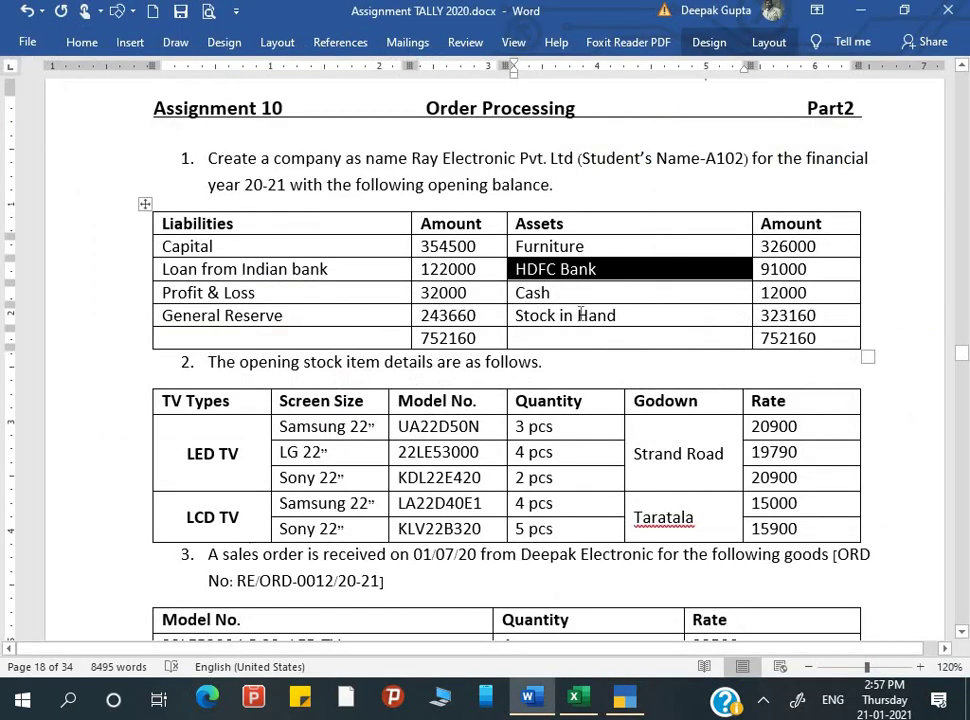
key(alt+Tab)
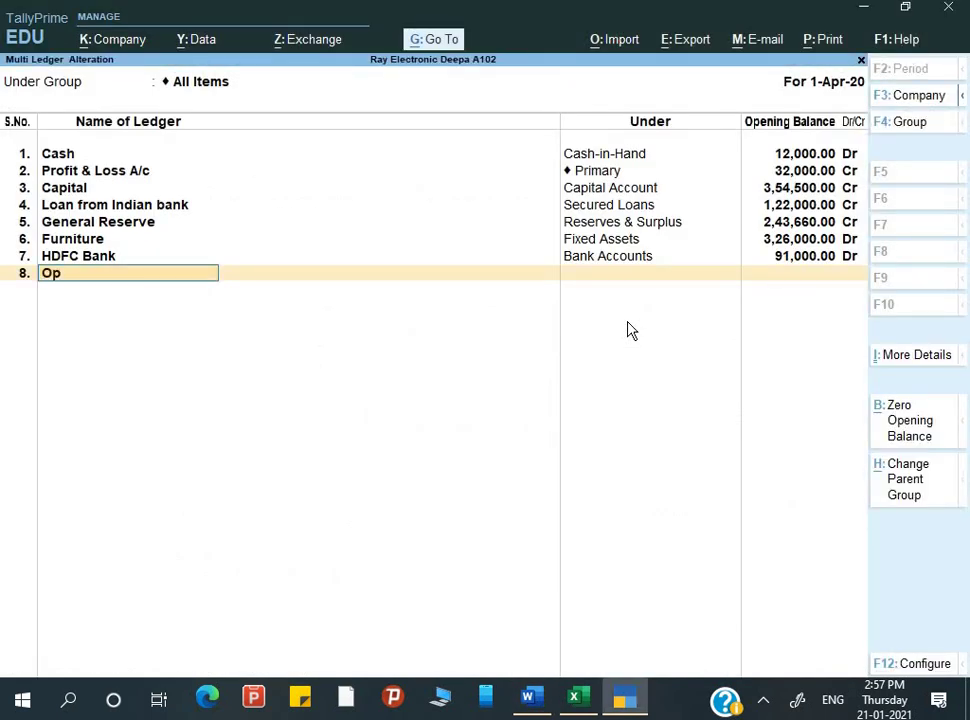
key(Return)
text(S)
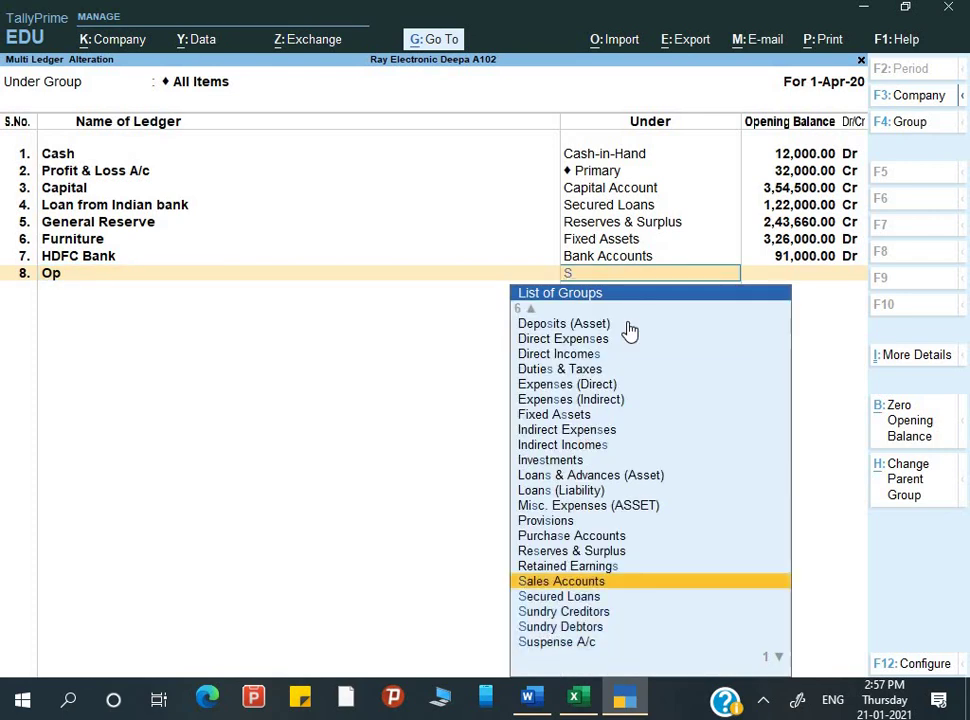
key(Down)
key(Down)
key(Down)
key(Down)
key(Down)
key(BackSpace)
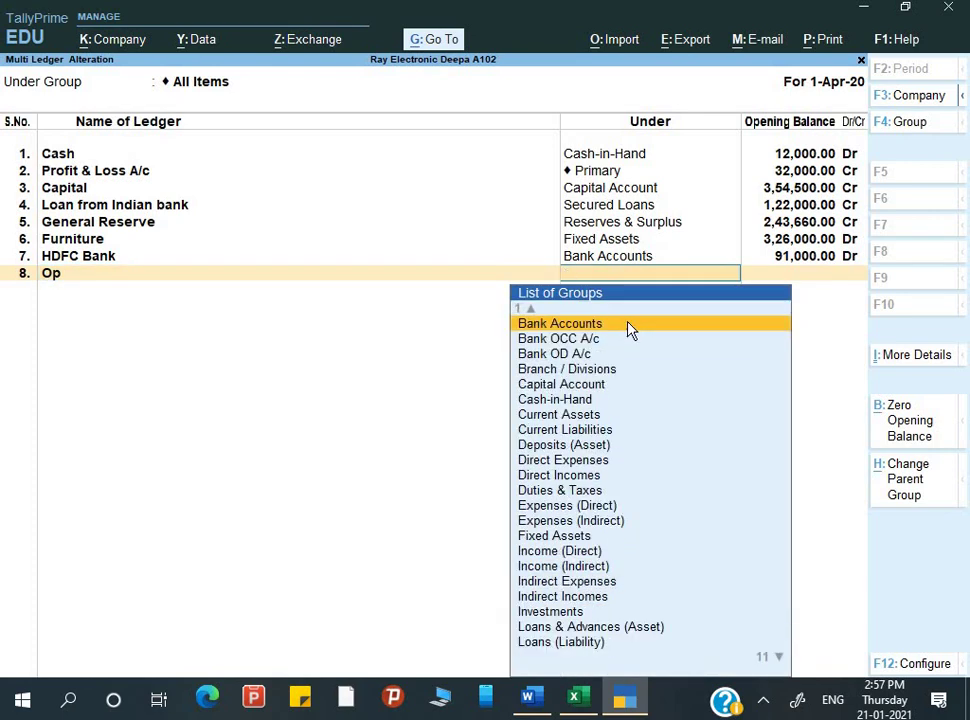
key(BackSpace)
key(BackSpace)
Step: Accept the multi-ledger alterations and return to the Gateway of Tally
key(Return)
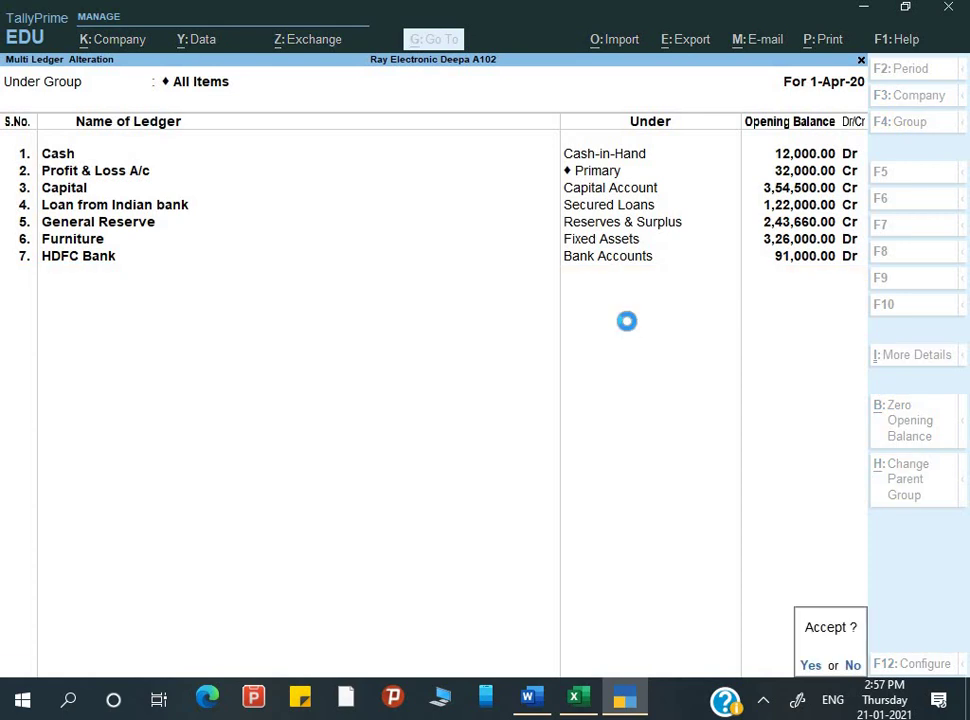
key(Return)
key(BackSpace)
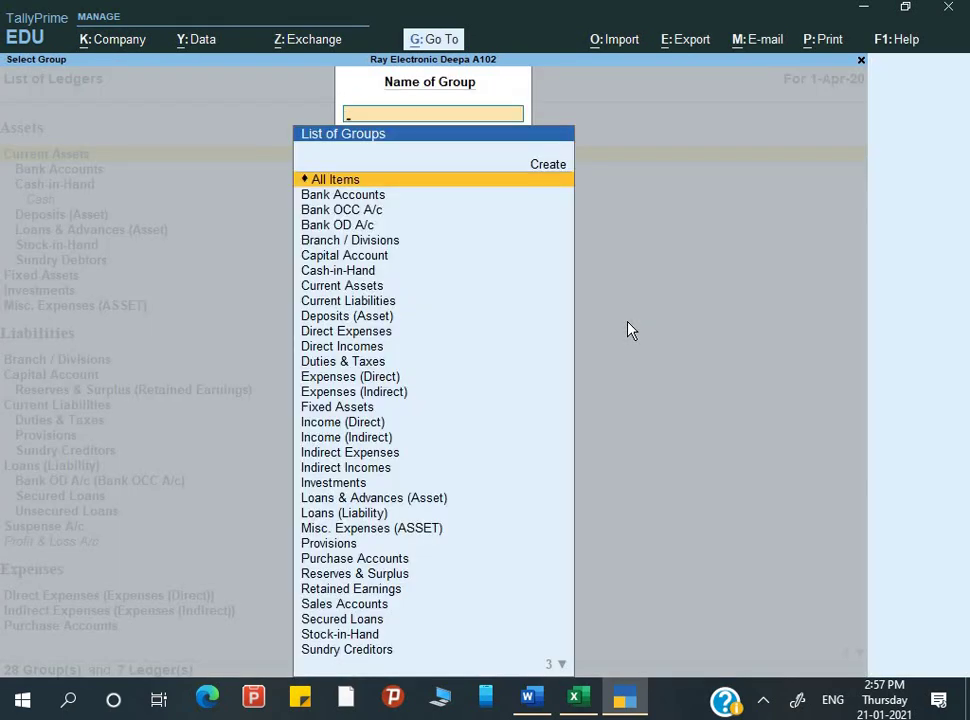
key(alt+c)
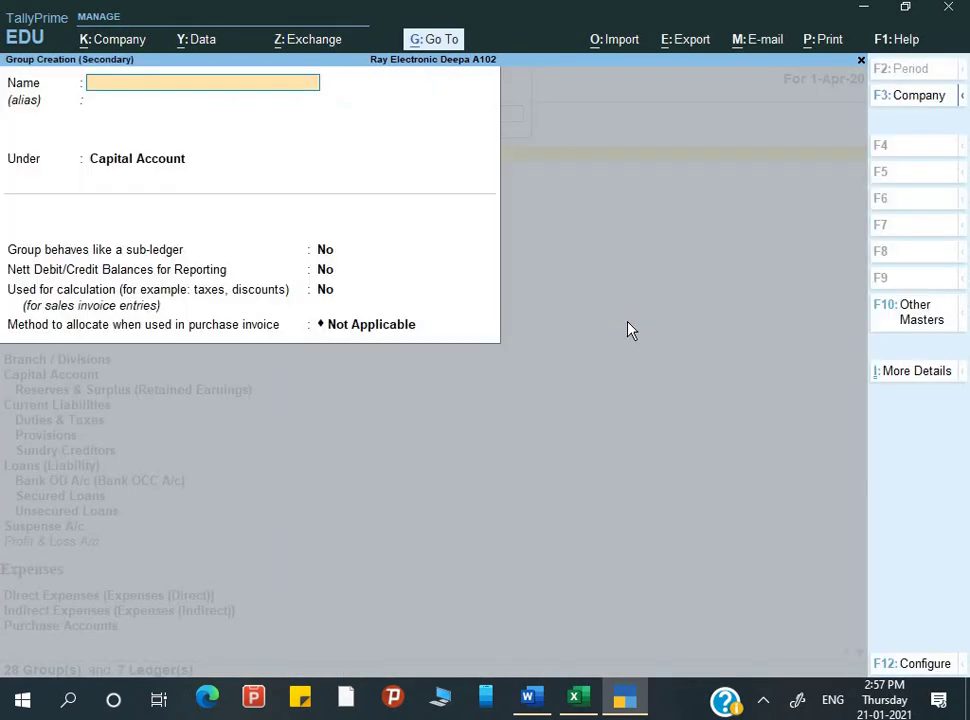
key(Escape)
key(Escape)
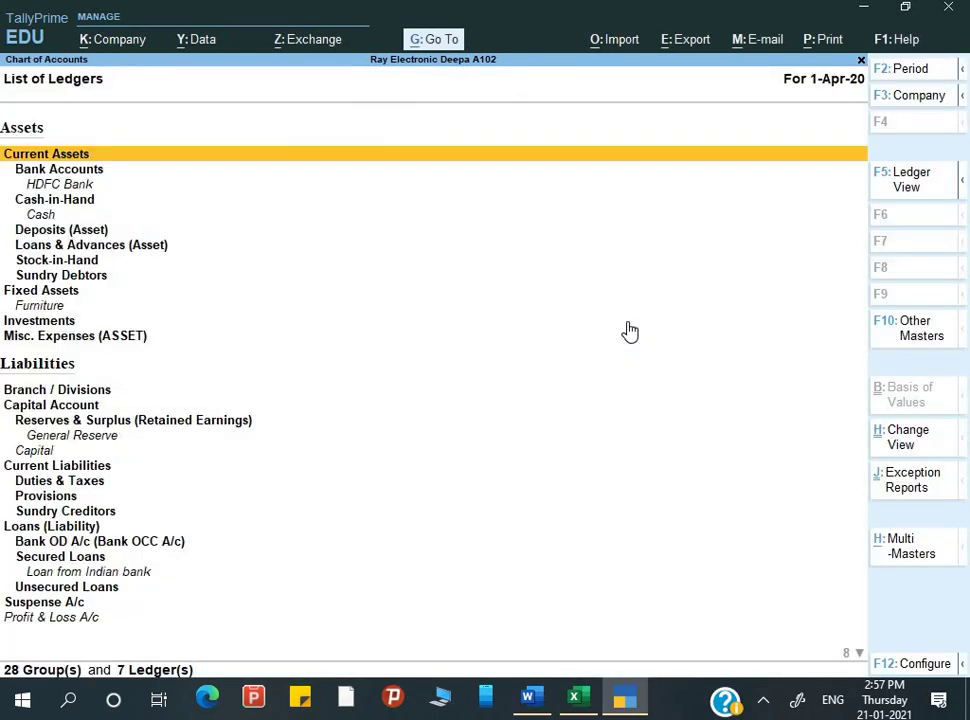
key(Escape)
key(Escape)
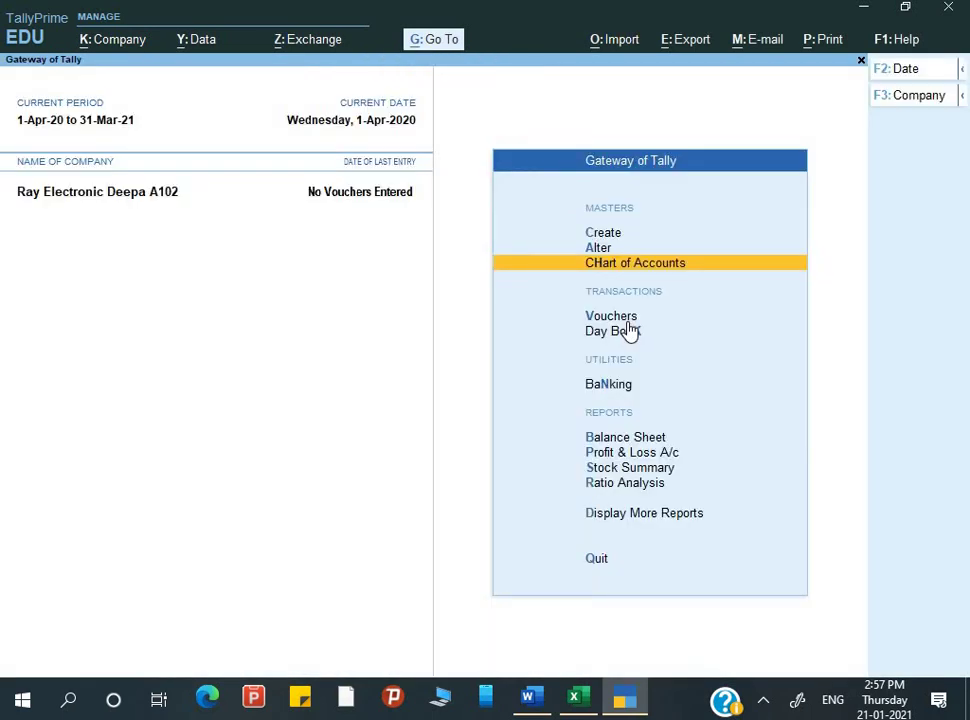
Step: Create a single ledger named Opening Stock under the group Stock-in-Hand
key(Up)
key(Up)
key(Return)
key(Down)
key(Return)
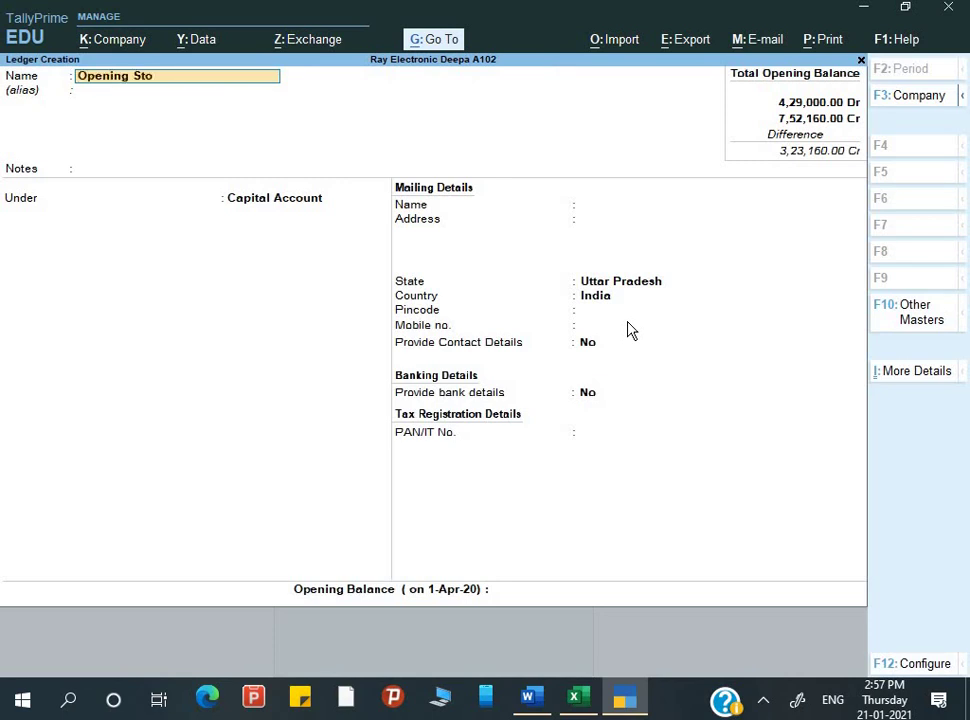
key(Return)
key(Return)
key(Return)
text(S)
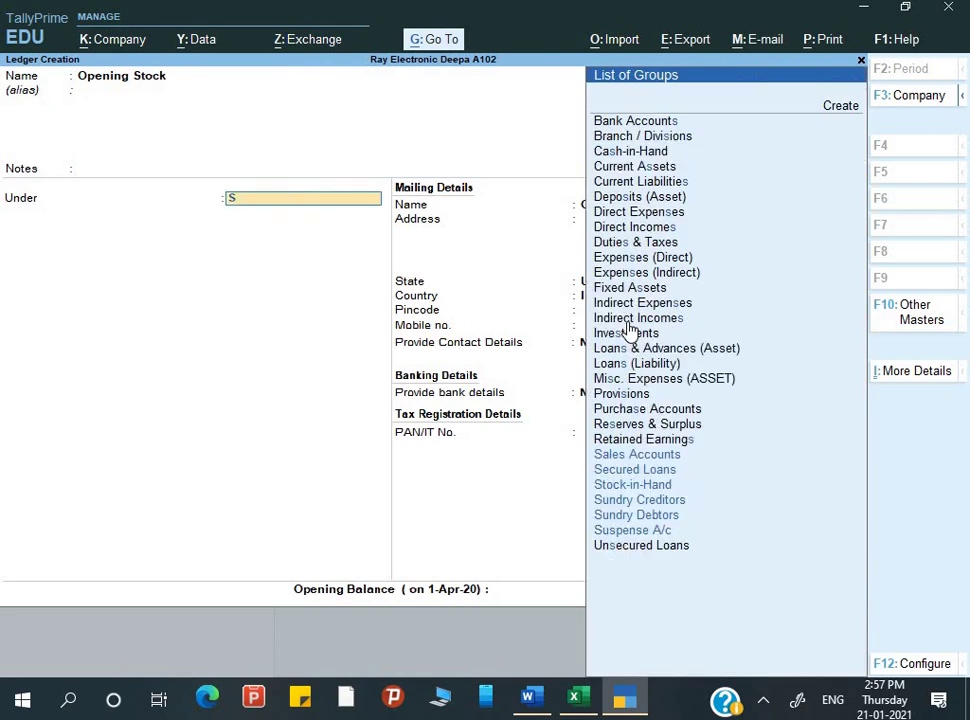
key(Down)
key(Return)
key(Return)
key(Return)
key(Return)
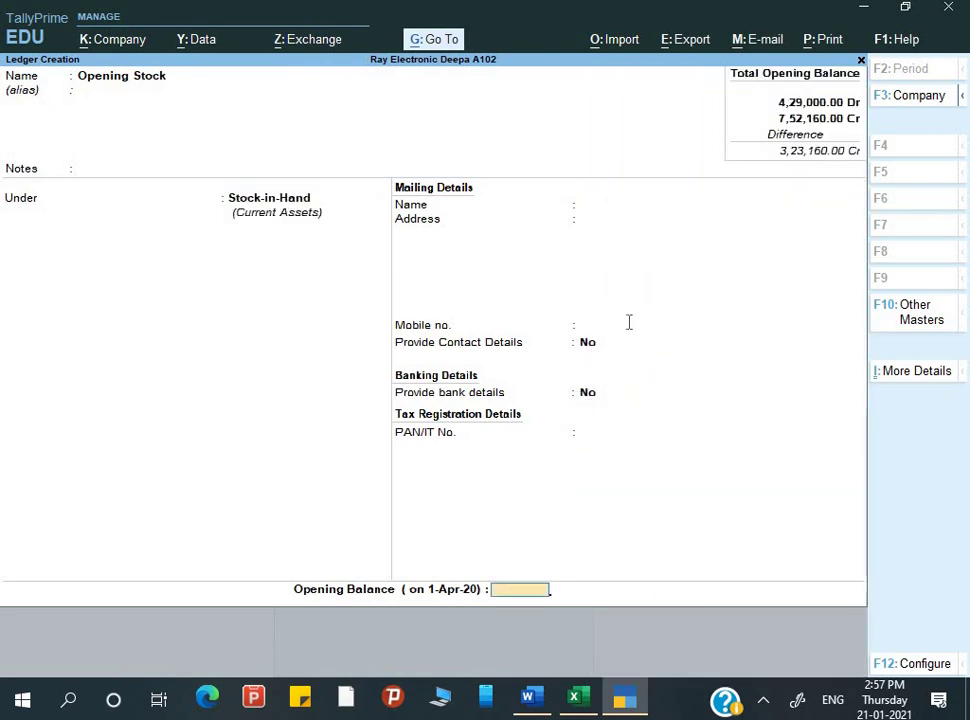
Step: Set the Opening Stock ledger's opening balance to 3,23,160 Dr, the Stock in Hand amount in the Word assignment
key(alt+Tab)
key(alt+Tab)
text(323160)
key(Return)
key(Return)
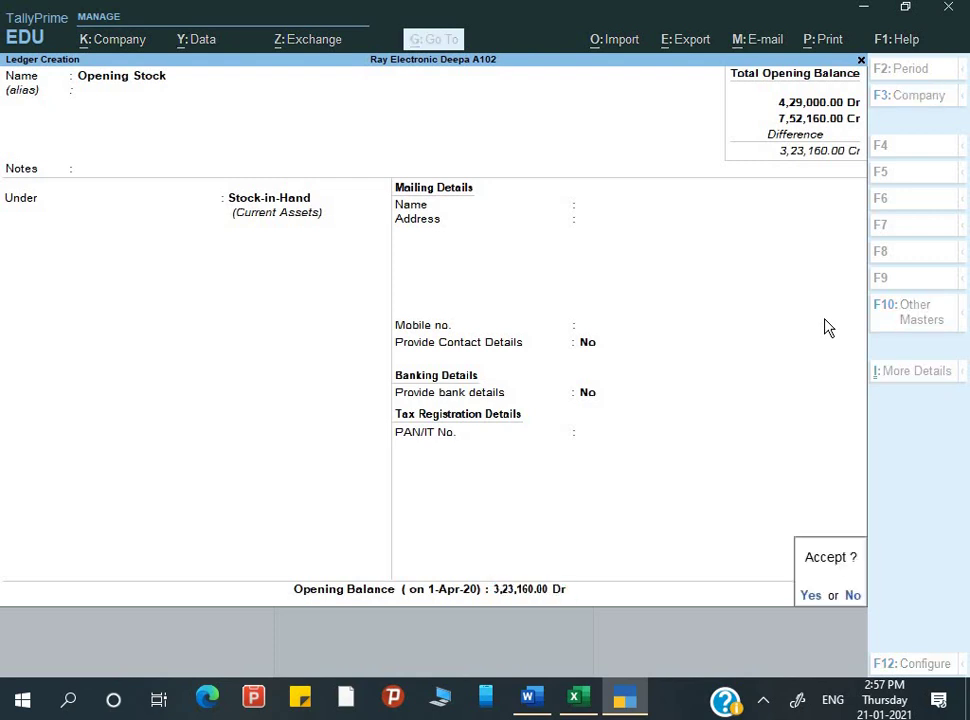
Step: Save the Opening Stock ledger and return to the Gateway of Tally
key(y)
key(Escape)
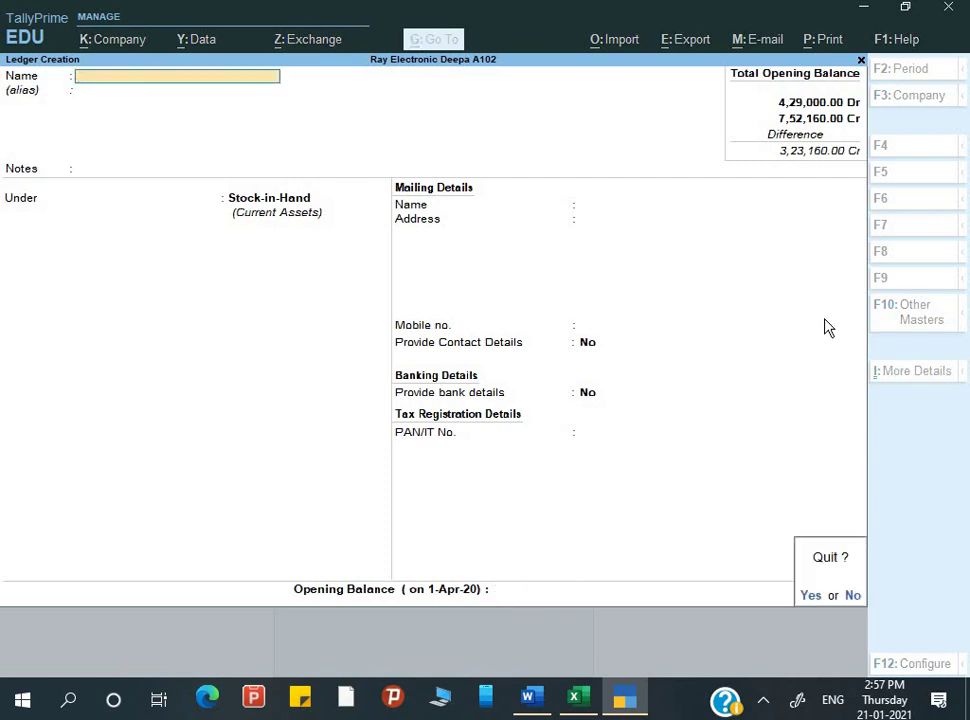
key(y)
key(Escape)
key(Escape)
key(n)
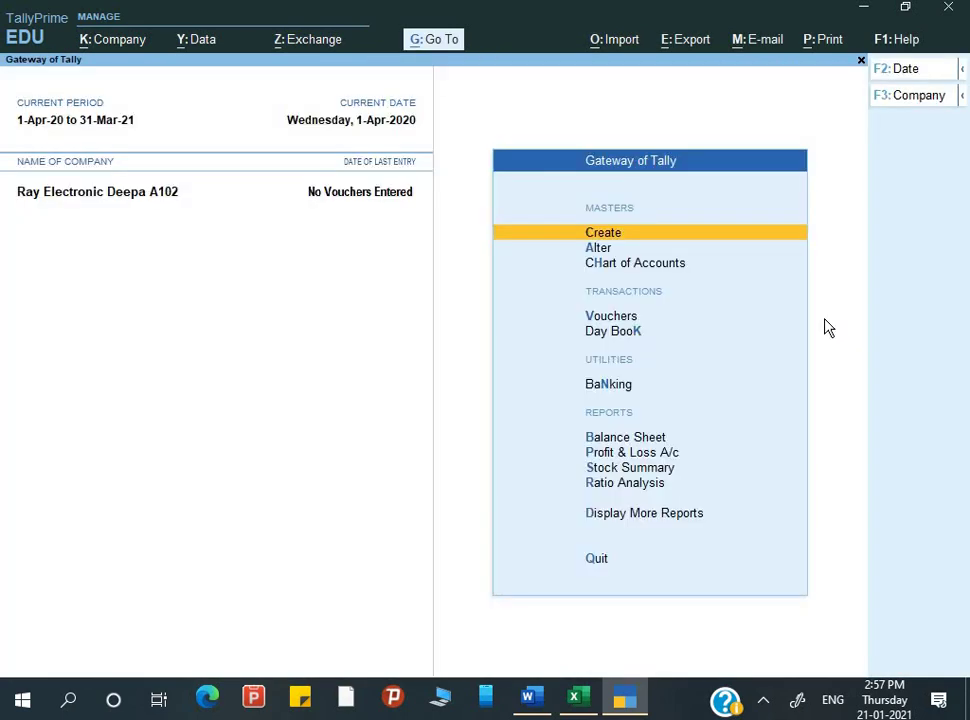
Step: Open the Balance Sheet in detailed view and examine the asset entries down to Bank Accounts
key(b)
key(alt+F5)
key(Right)
key(Down)
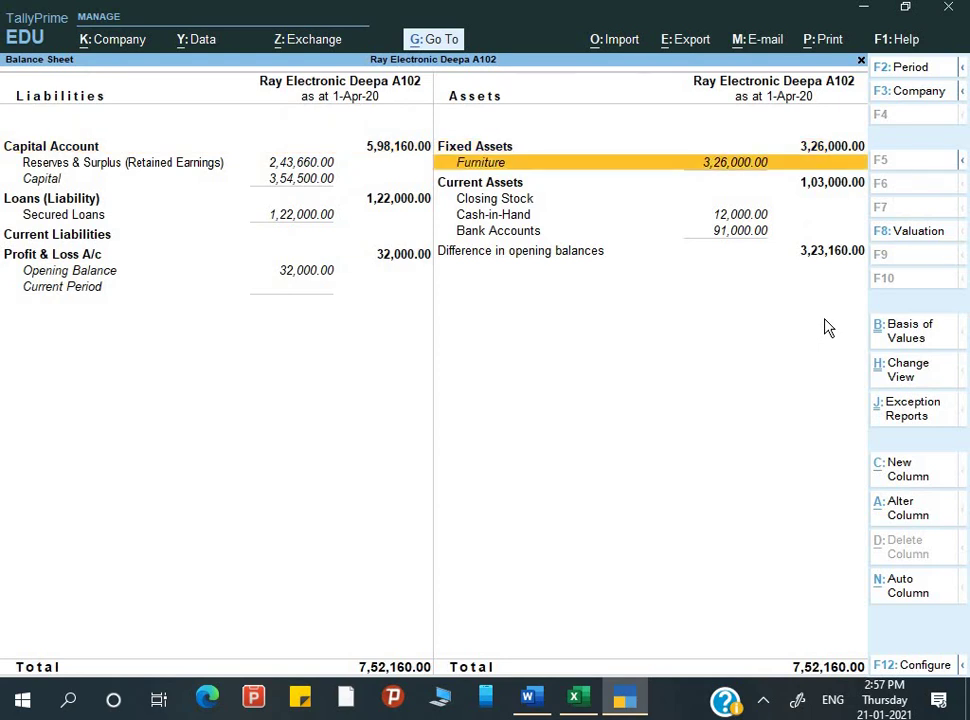
key(Down)
key(Down)
key(Down)
key(Down)
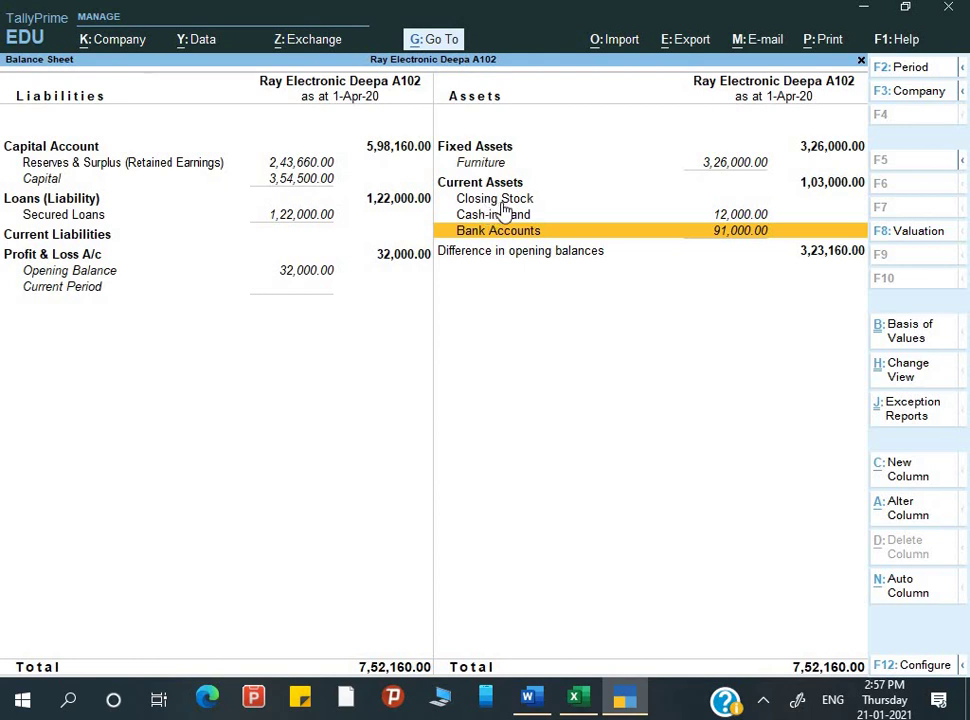
Step: Set Maintain Inventory to No in the company features and save the change
key(F11)
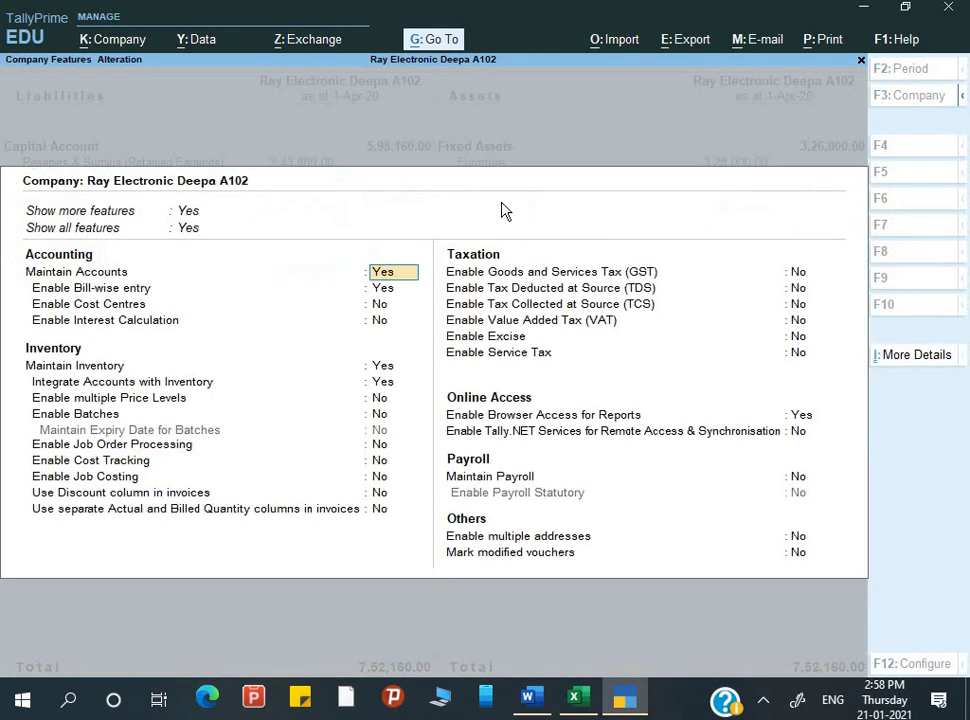
key(Down)
key(Down)
key(Down)
key(Down)
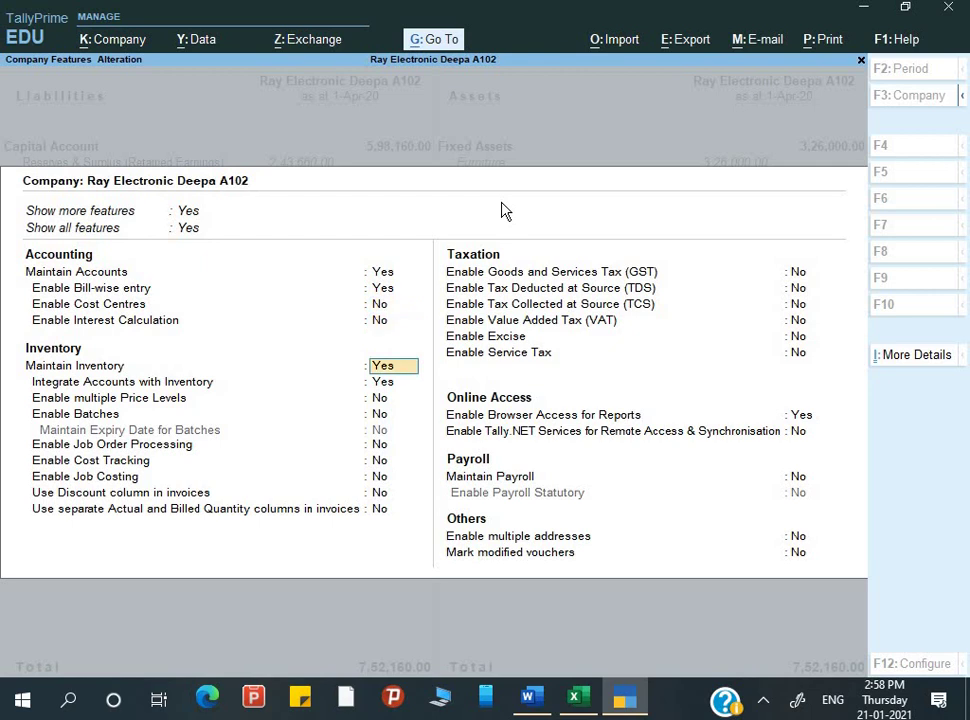
key(n)
key(ctrl+a)
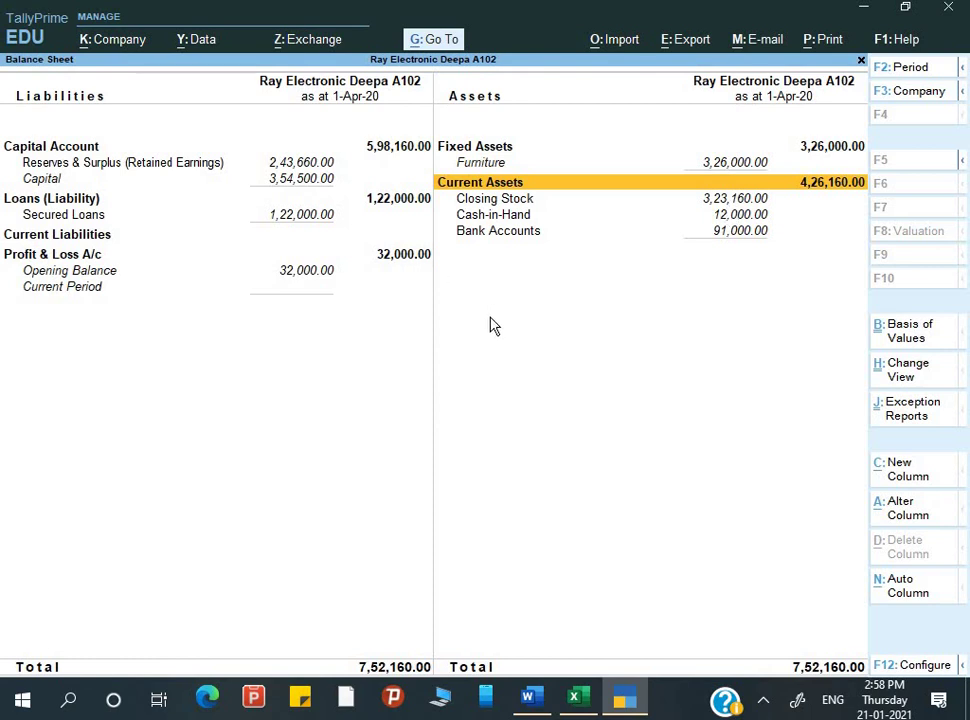
key(F11)
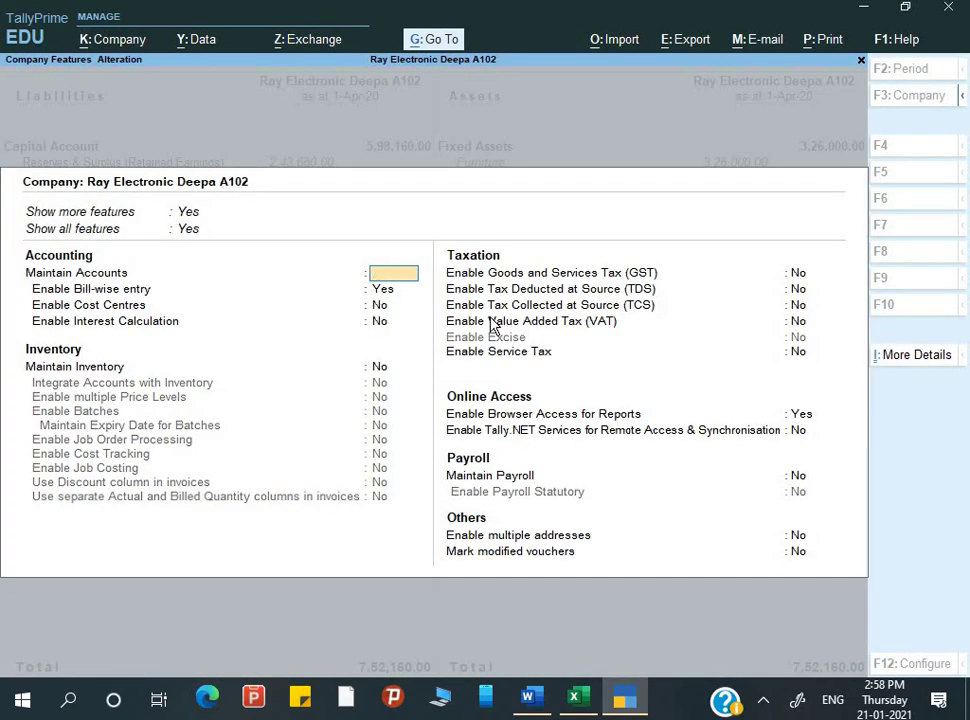
key(Escape)
key(y)
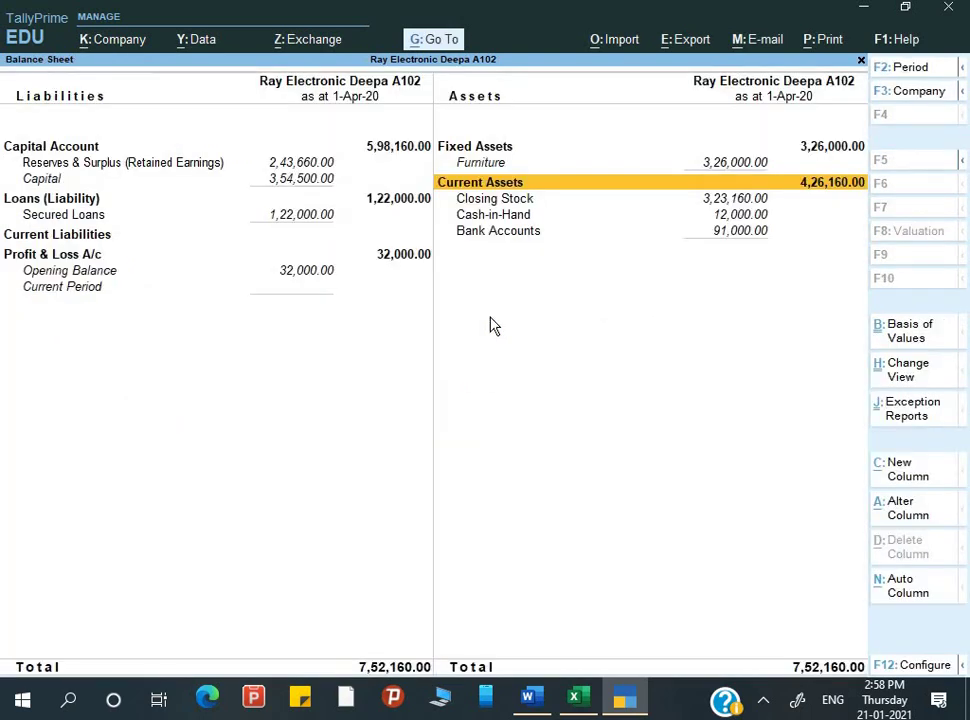
Step: Set Maintain Inventory and Integrate Accounts with Inventory back to Yes in the company features and save
key(F11)
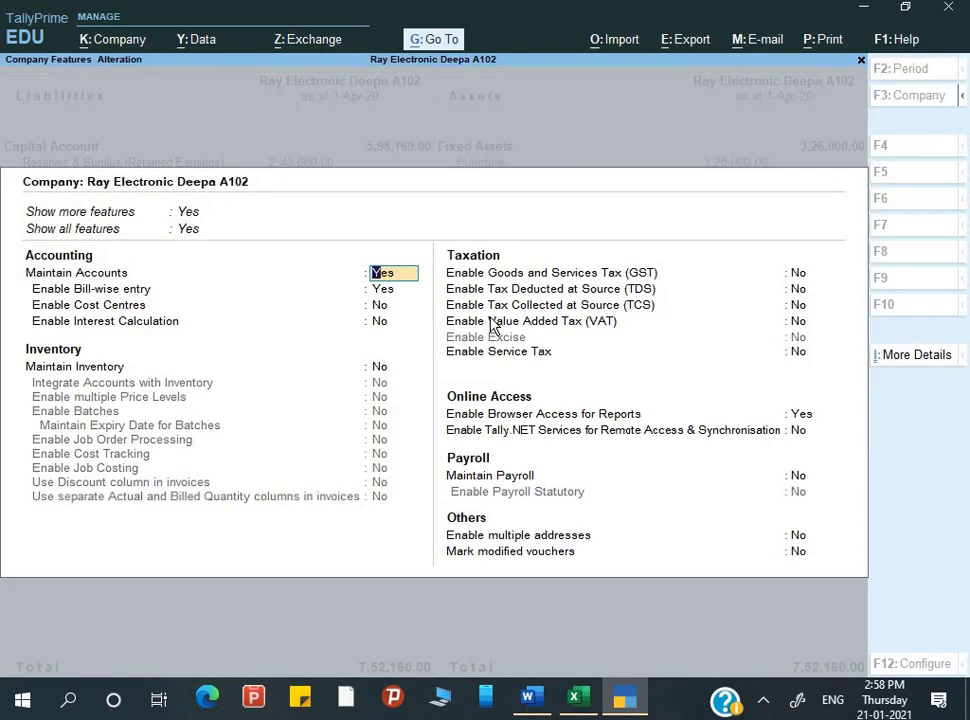
key(Down)
key(Down)
key(Down)
key(Down)
key(y)
key(y)
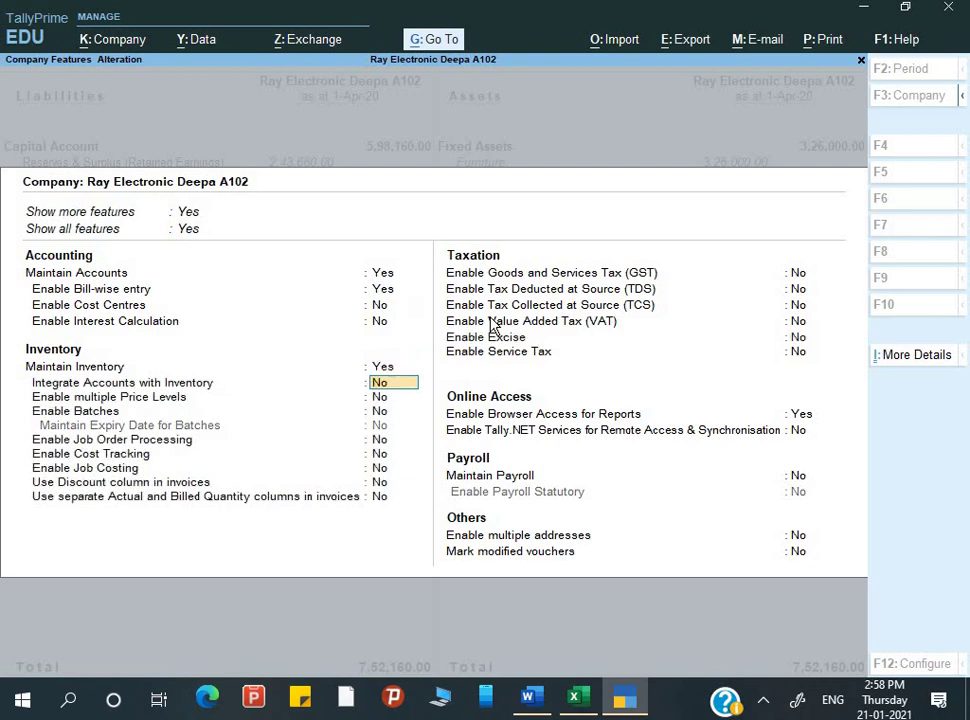
key(ctrl)
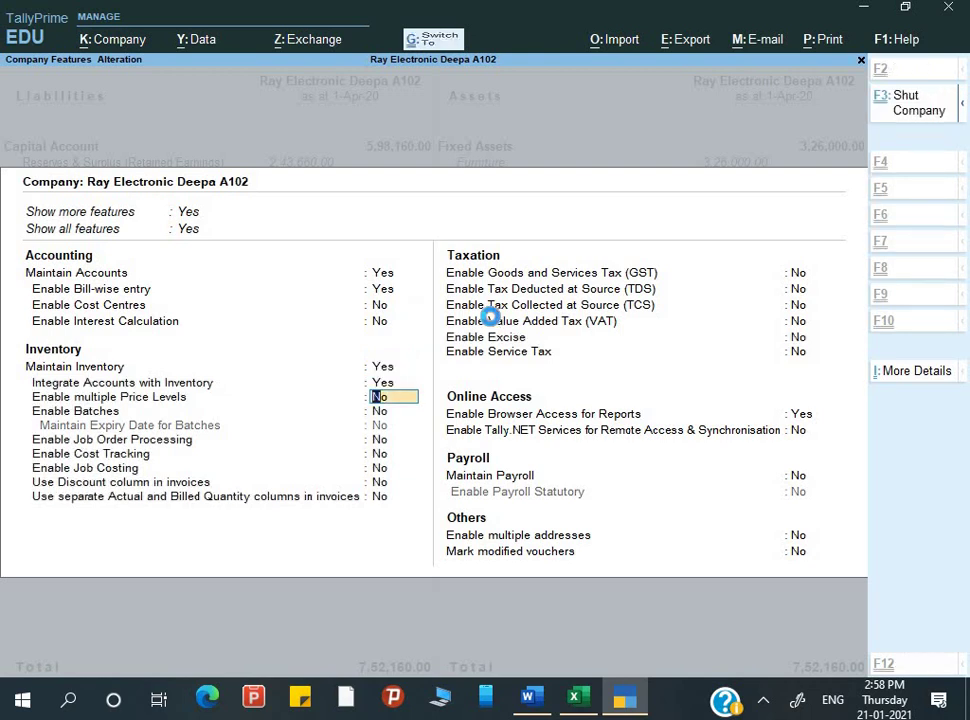
key(ctrl+a)
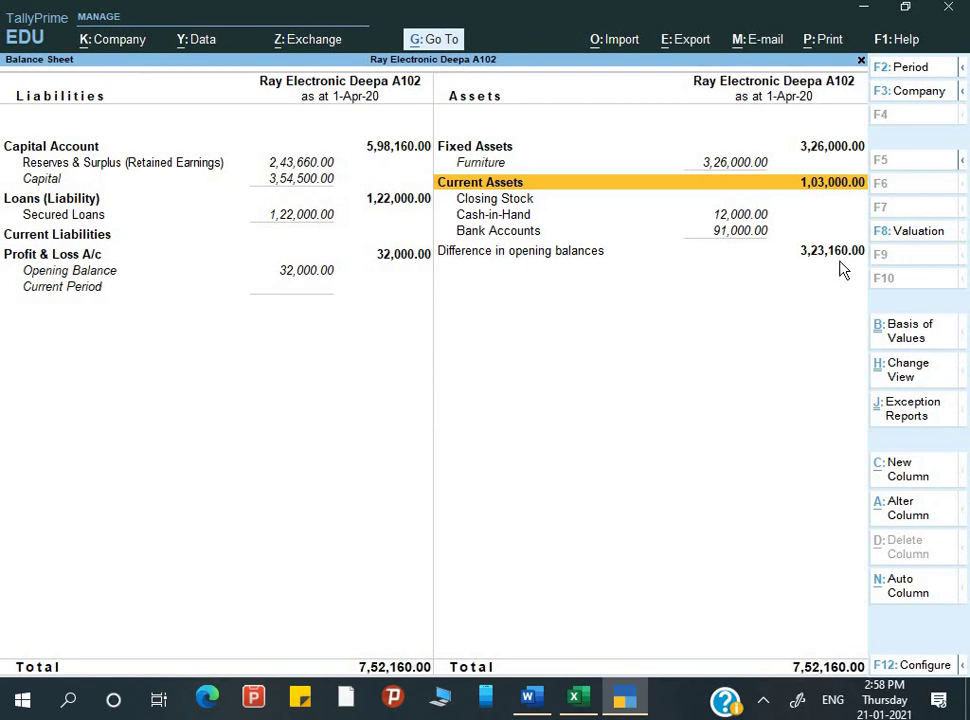
Step: Review the opening stock item details in the Word assignment, and return from the Balance Sheet to the Gateway of Tally
key(alt+Tab)
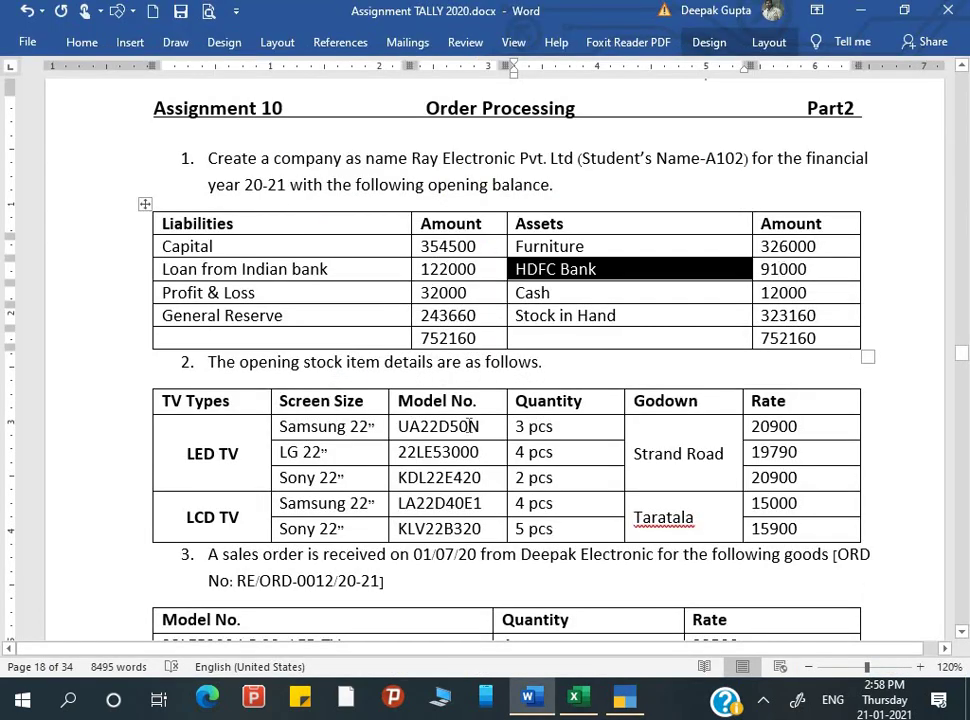
click(238, 366)
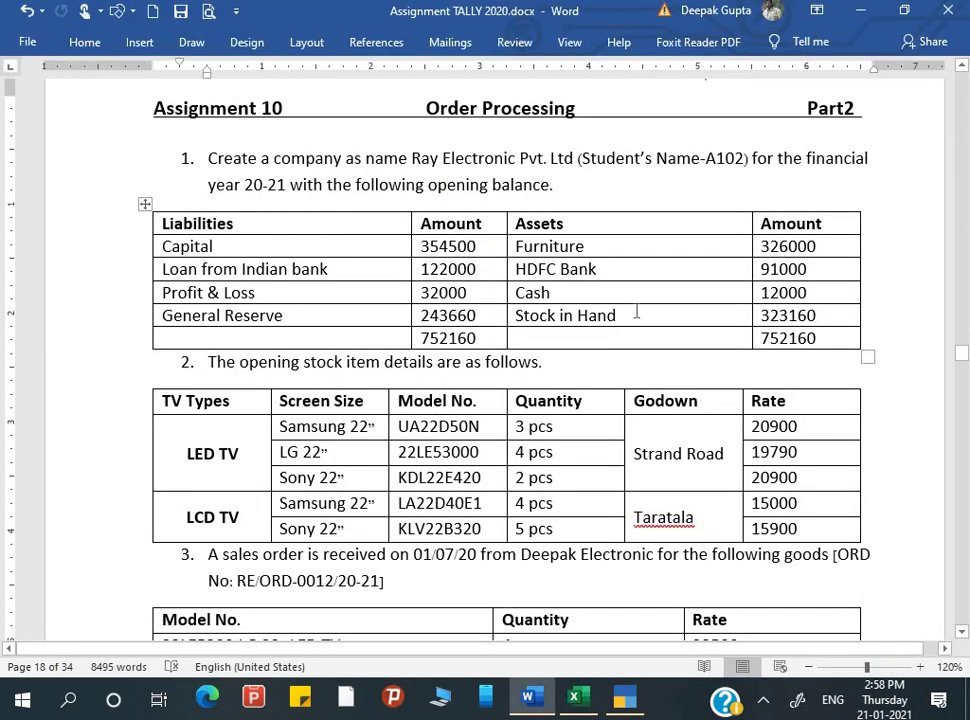
scroll(790, 300, down, 1)
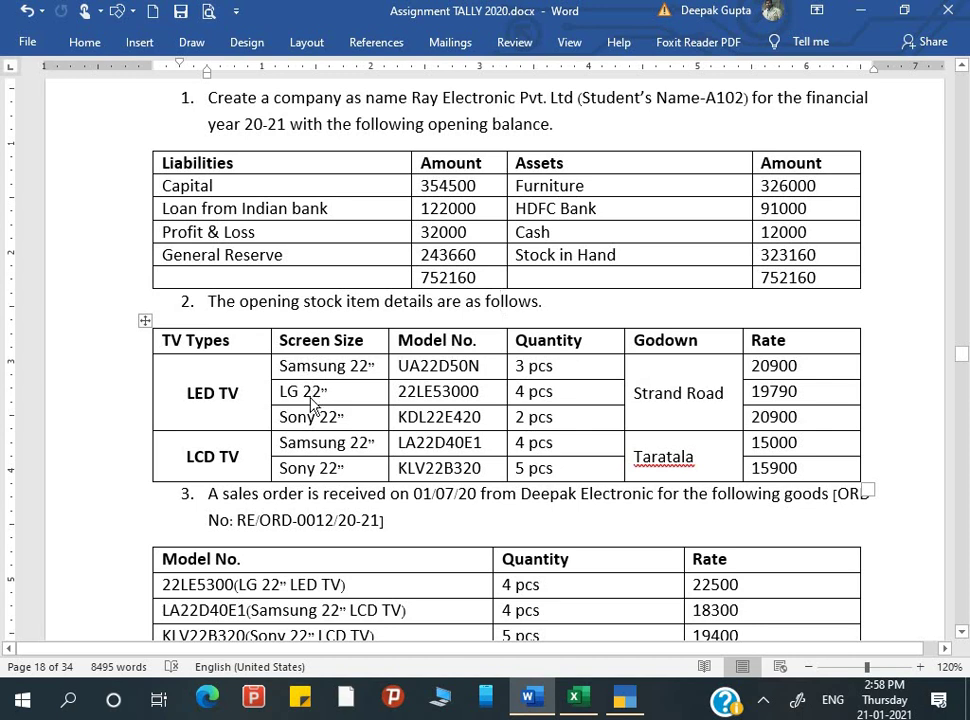
key(alt+Tab)
key(Escape)
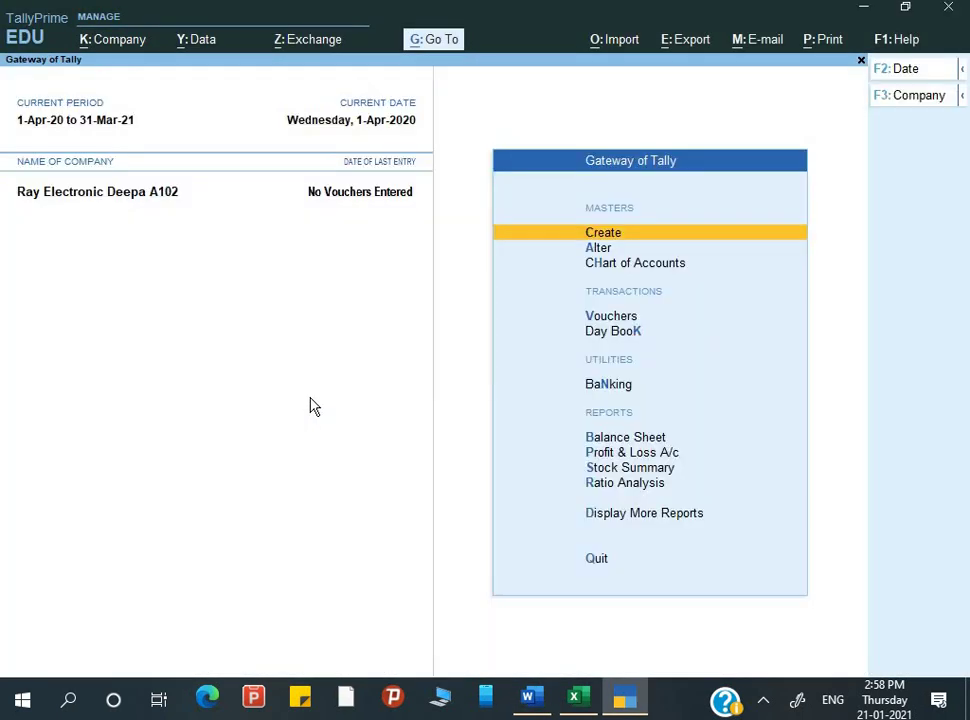
key(Down)
key(Up)
key(Return)
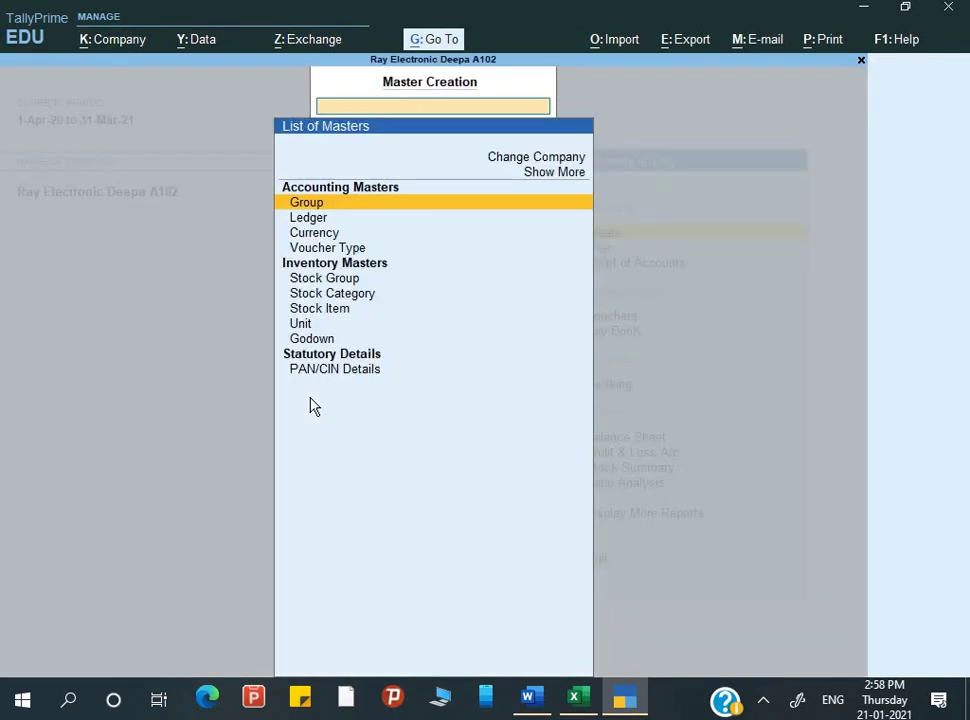
key(Escape)
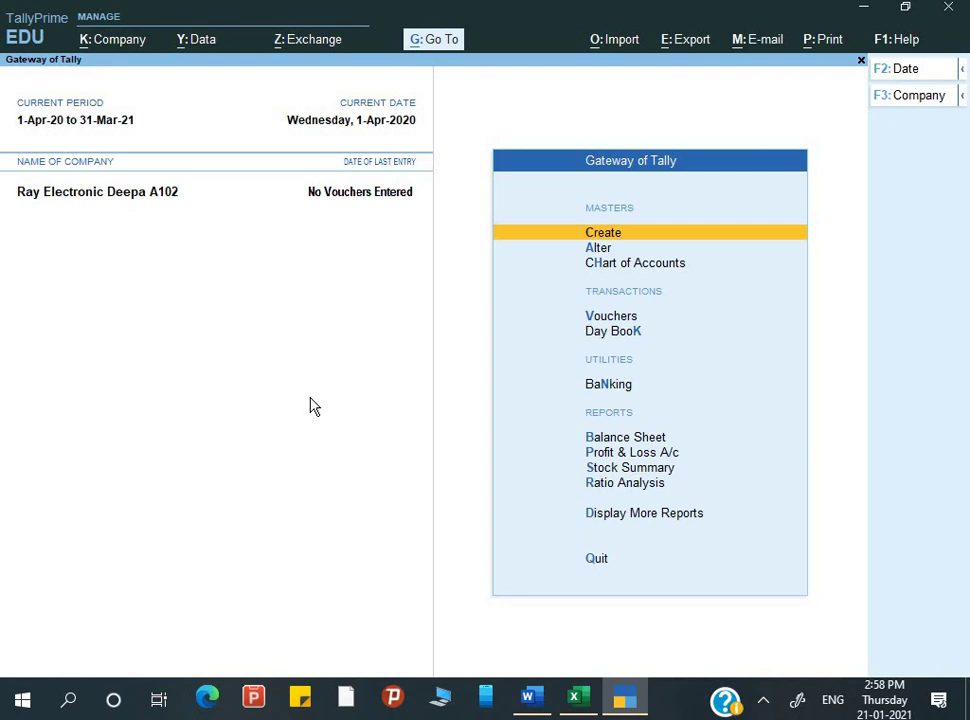
key(Return)
key(Down)
key(Down)
key(Down)
key(Down)
key(Down)
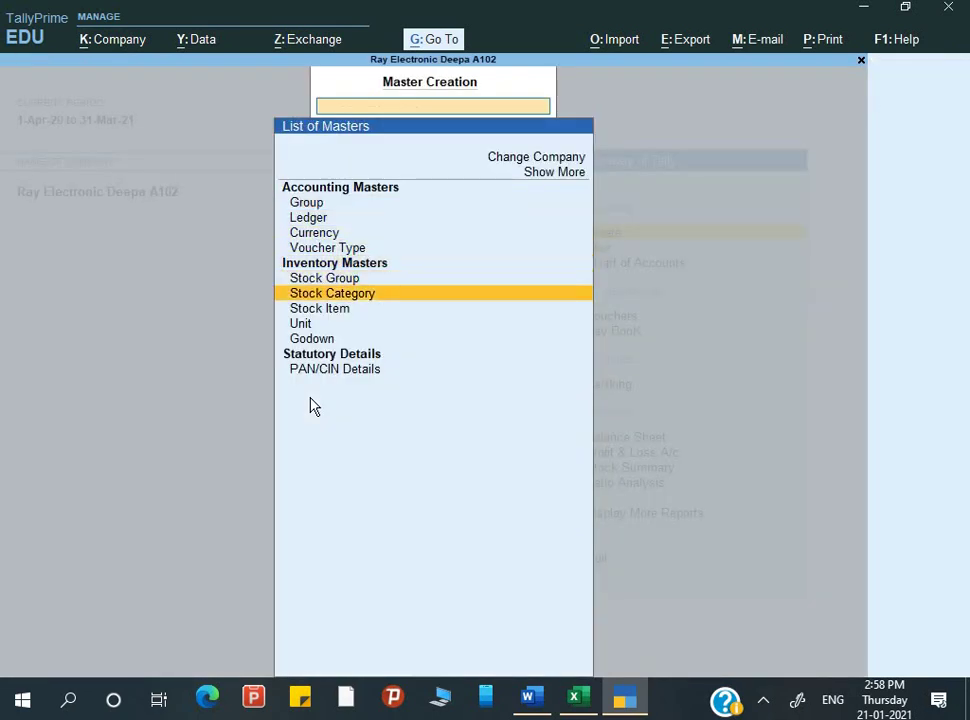
key(Down)
key(Return)
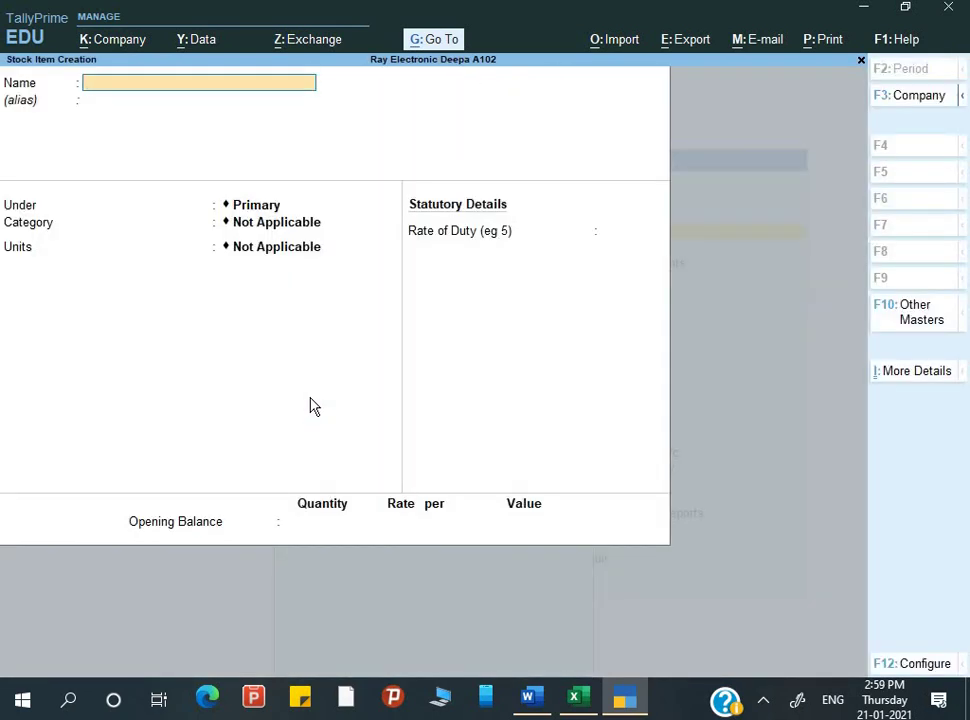
key(Escape)
key(Escape)
Step: Open Multi Stock Item Creation for All Items from the Stock Items chart of accounts
key(Down)
key(Down)
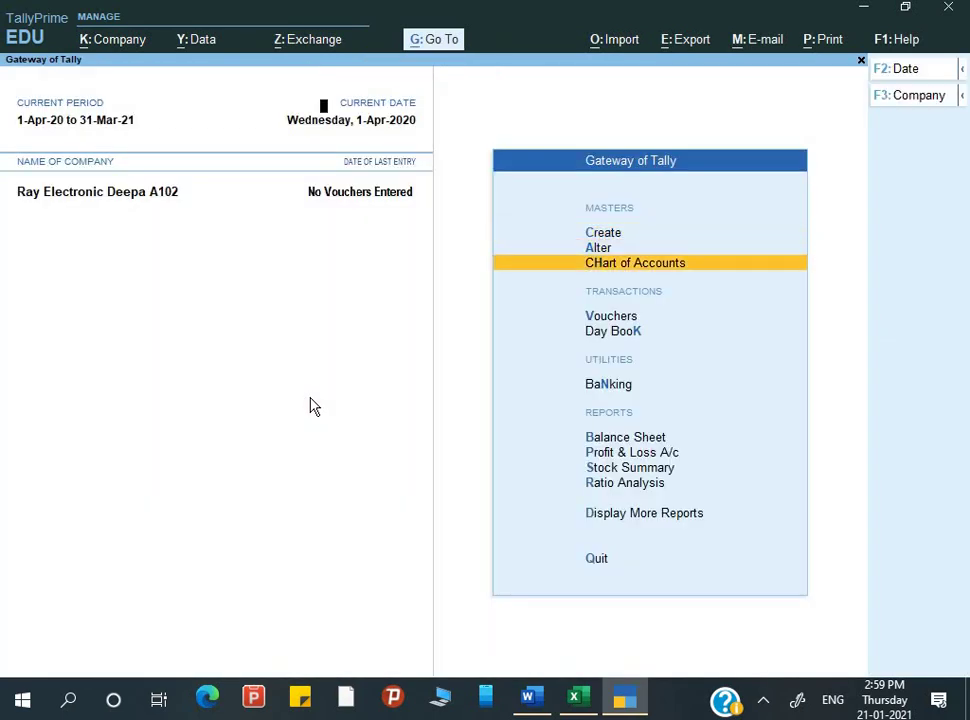
key(Return)
key(Down)
key(Down)
key(Down)
key(Down)
key(Down)
key(Down)
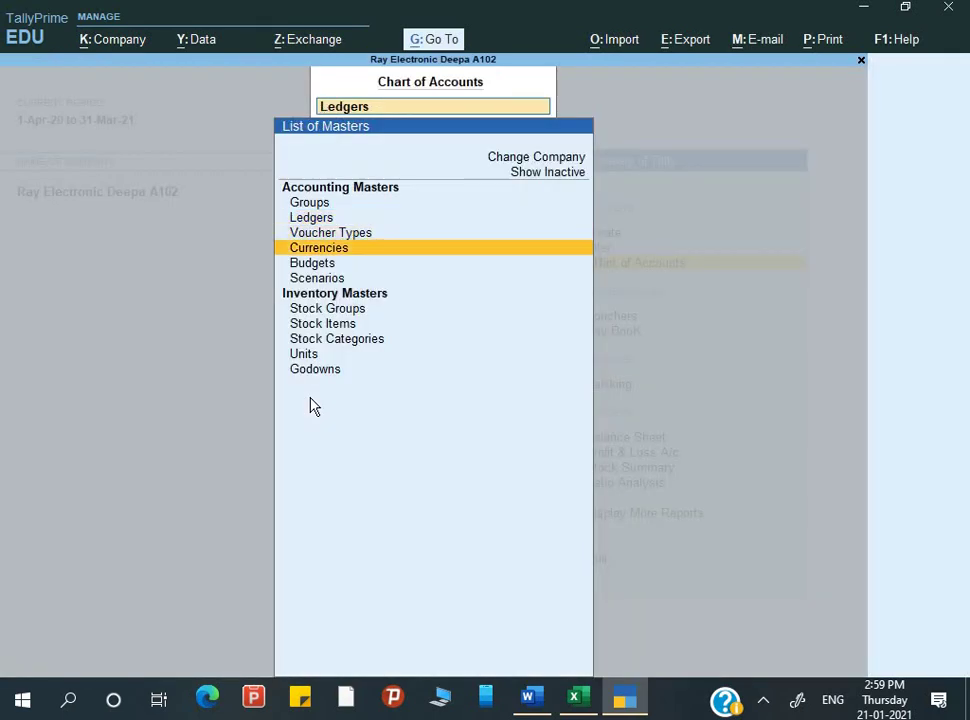
key(Return)
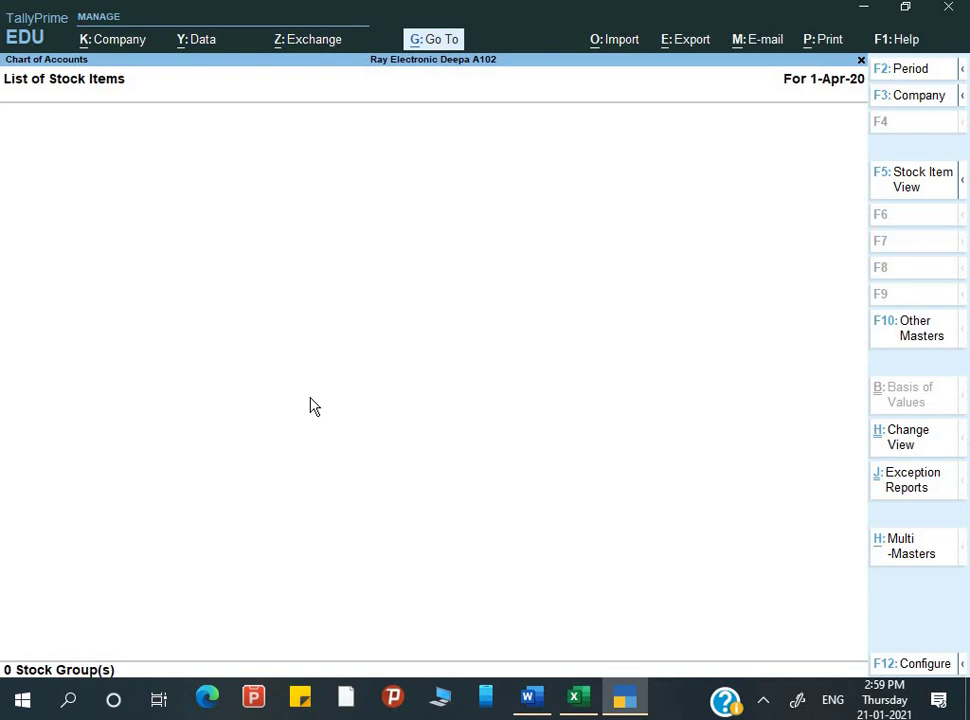
key(ctrl+h)
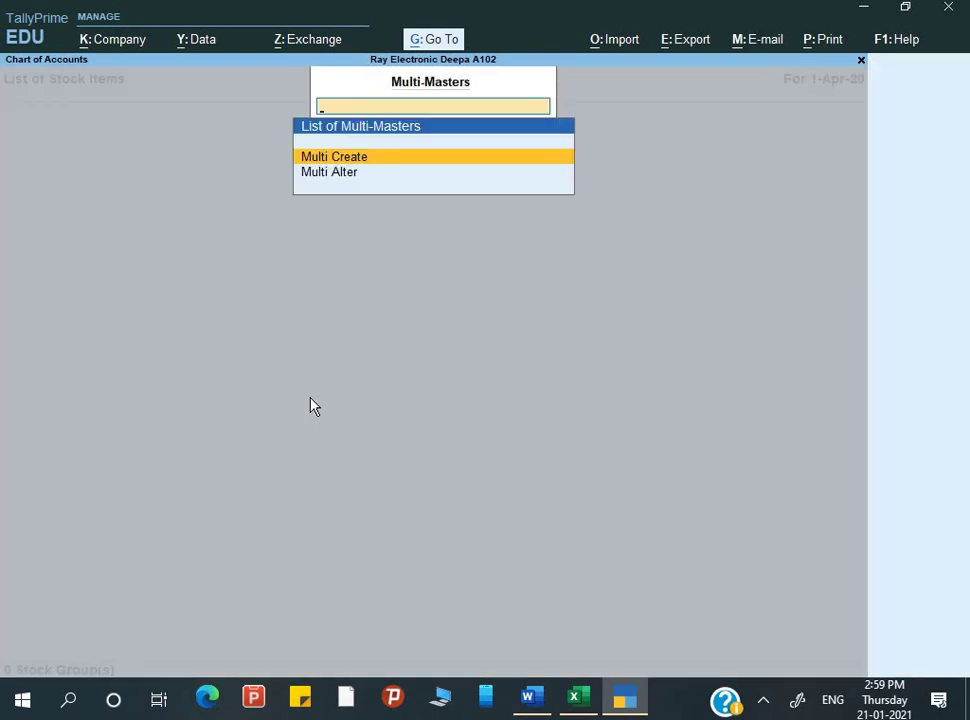
key(Return)
key(Return)
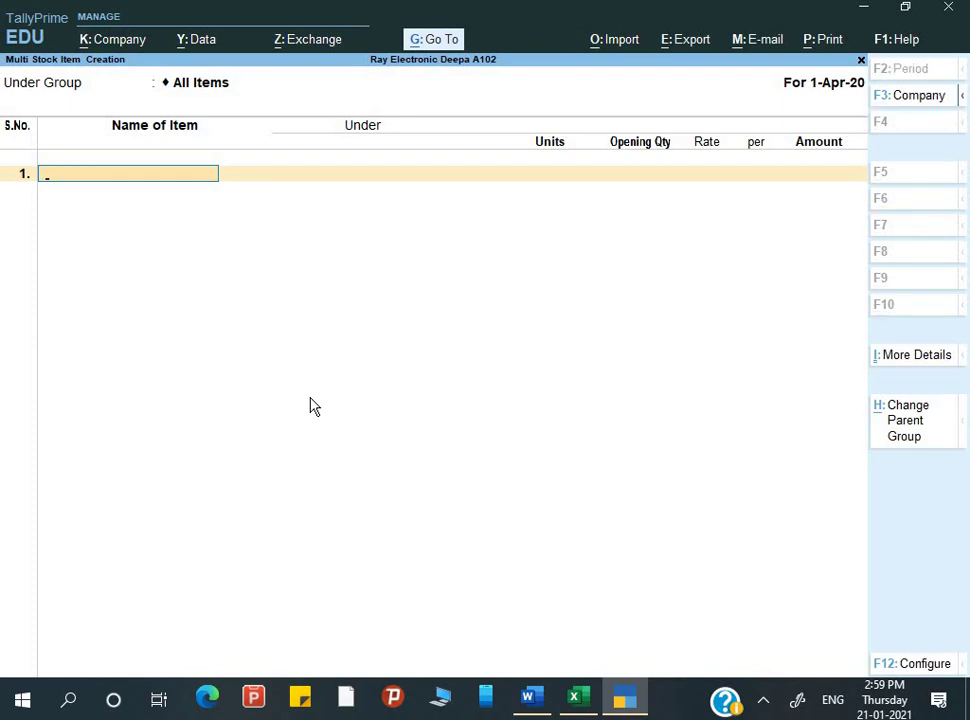
Step: Copy the Samsung LED TV's model number UA22D50N from the Word assignment as the first stock item's name
key(alt+Tab)
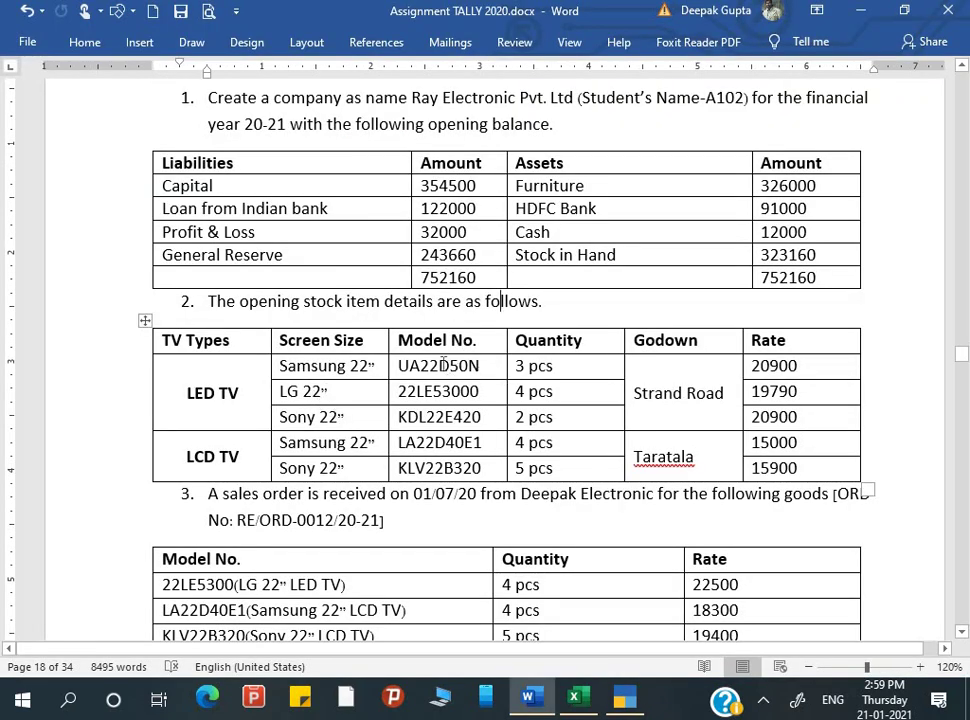
double_click(446, 371)
key(ctrl+c)
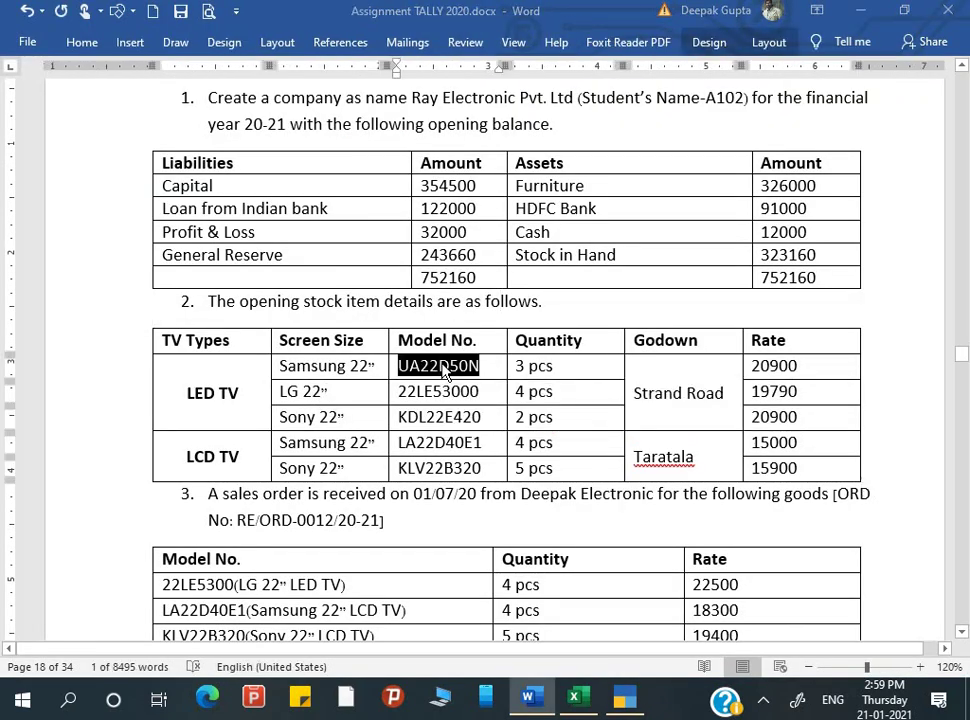
key(alt+Tab)
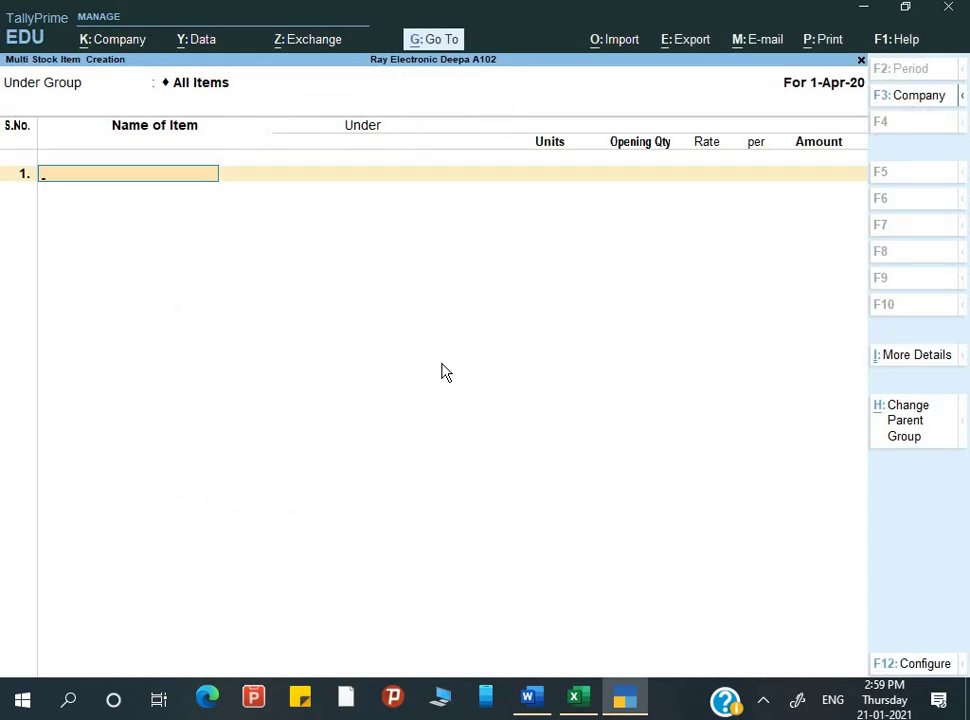
key(ctrl+v)
key(Return)
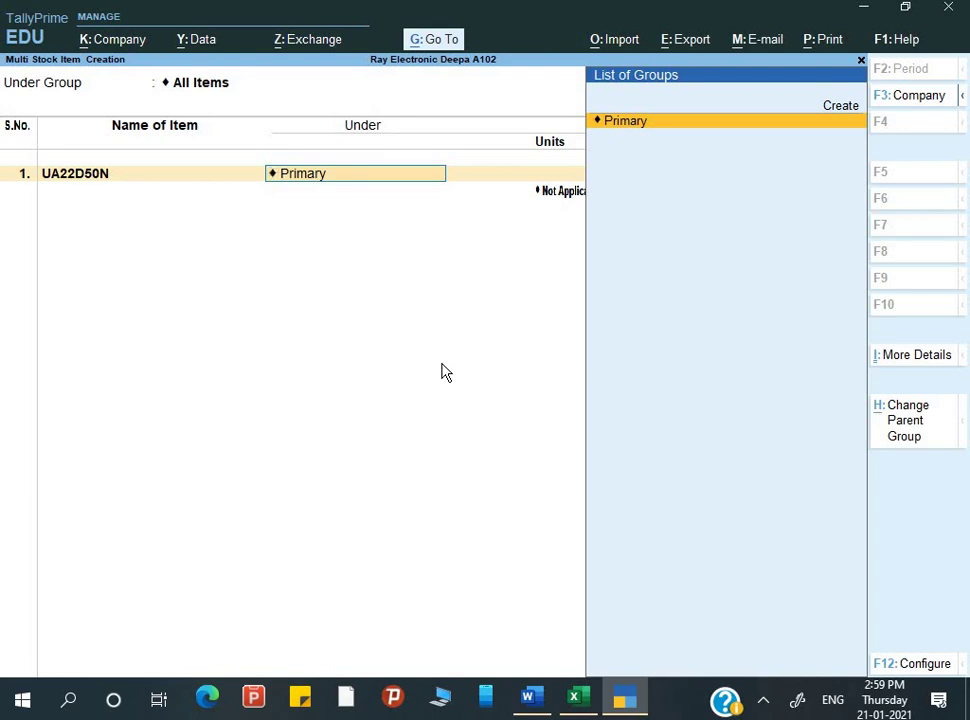
Step: Create a stock group named LED TV under Primary and assign the item UA22D50N to it
key(alt+c)
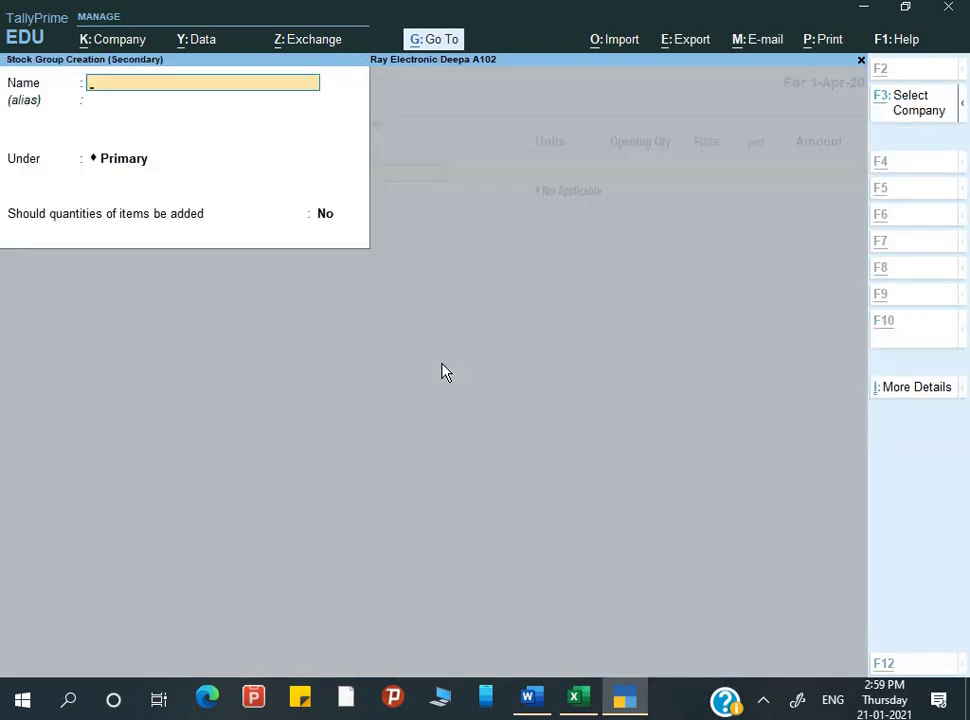
key(alt+Tab)
double_click(208, 395)
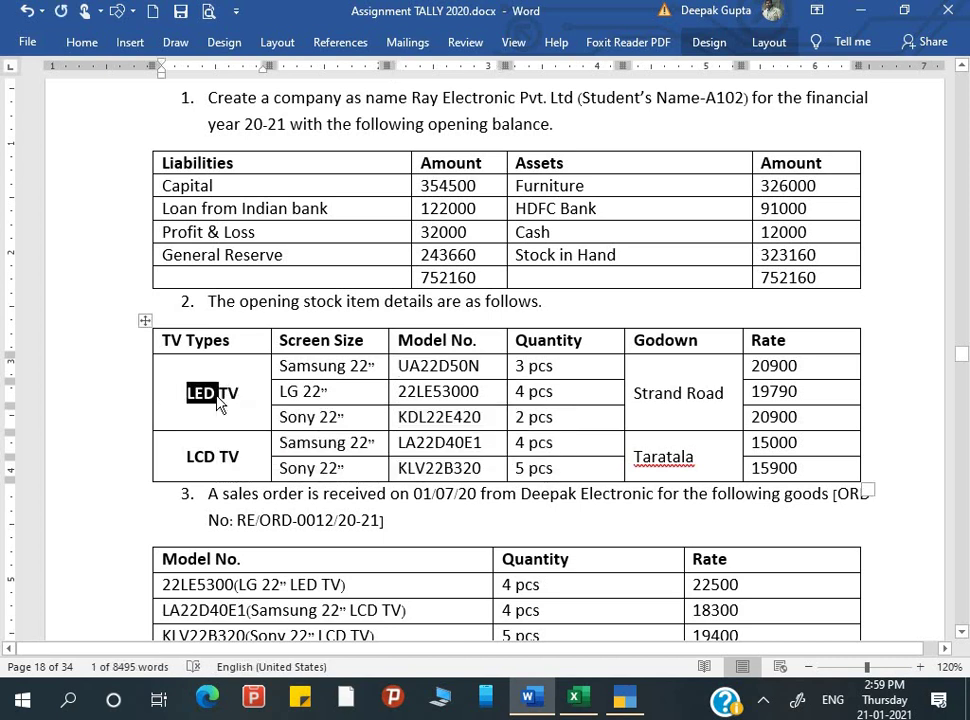
key(alt+Tab)
key(ctrl+alt+v)
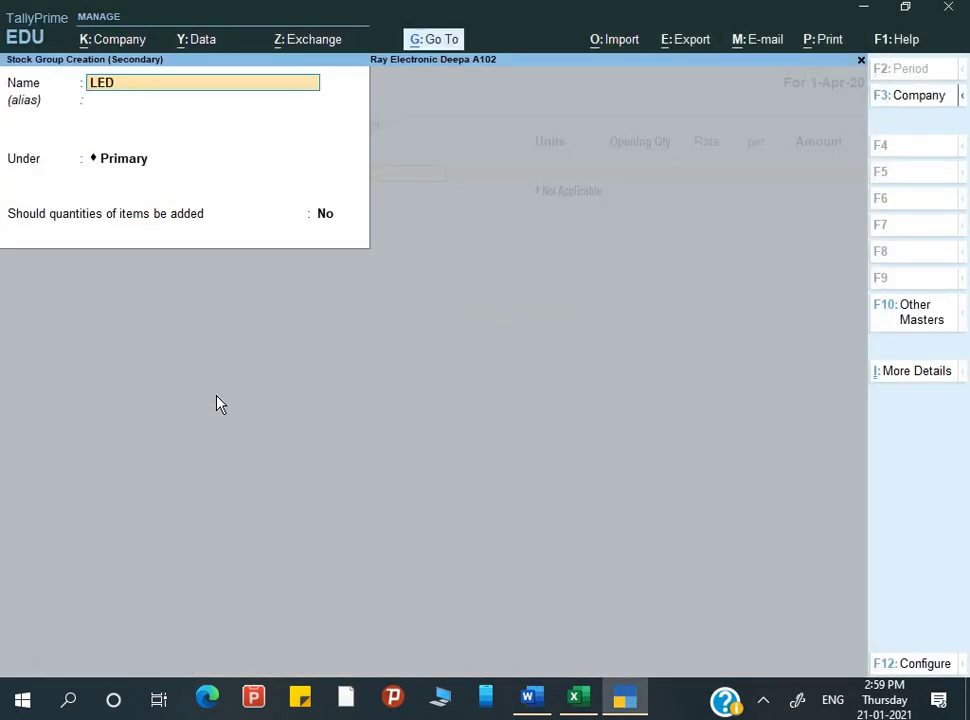
text(TV)
key(Return)
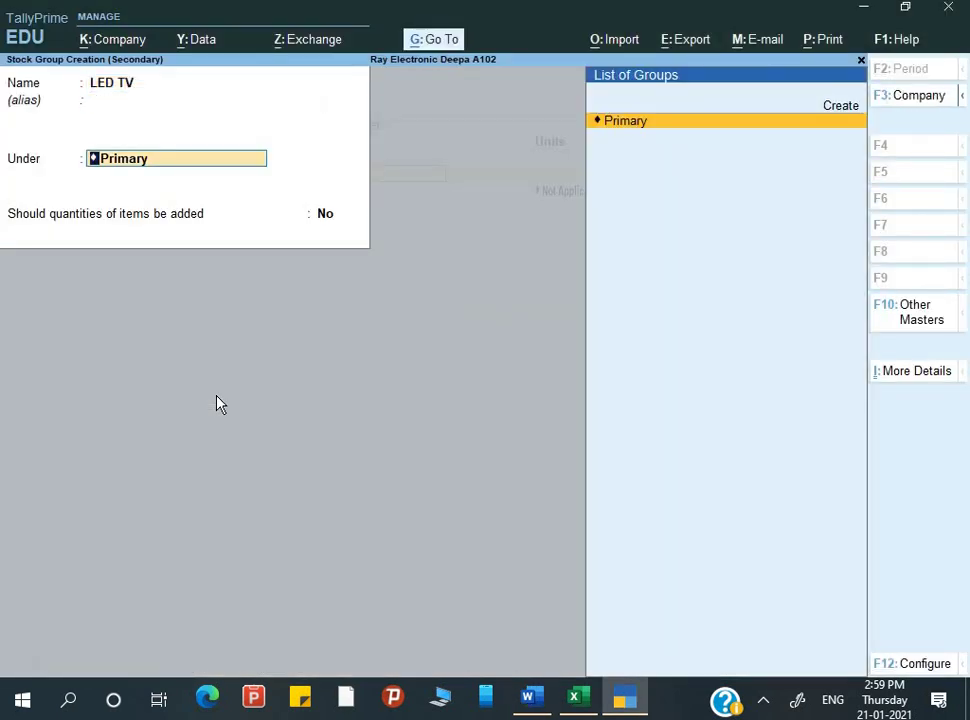
key(Return)
key(Return)
key(Return)
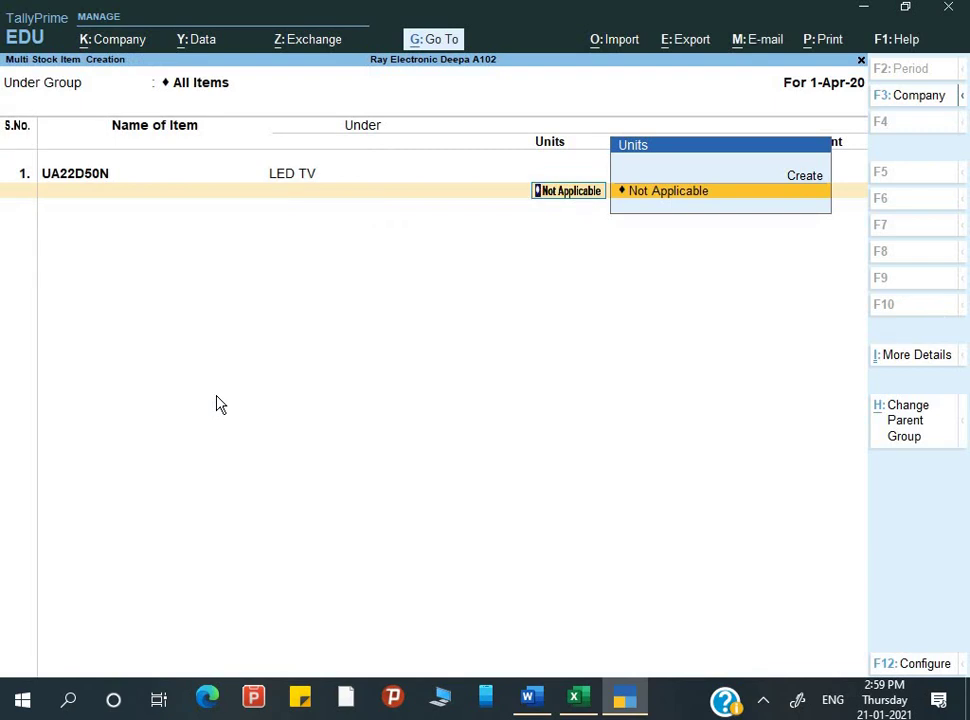
key(F11)
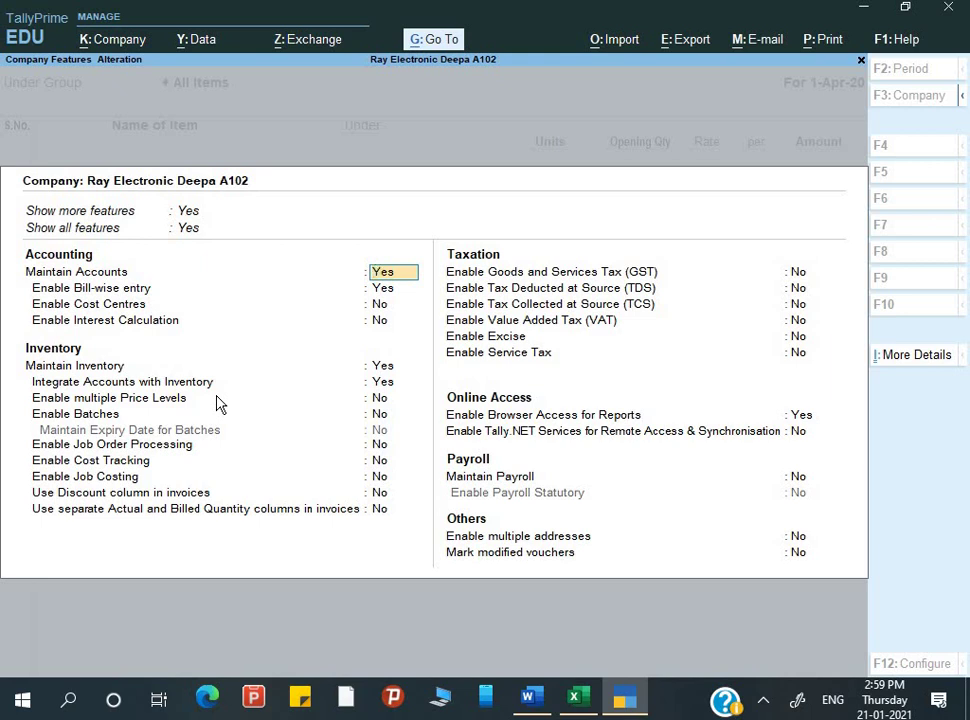
key(Escape)
key(y)
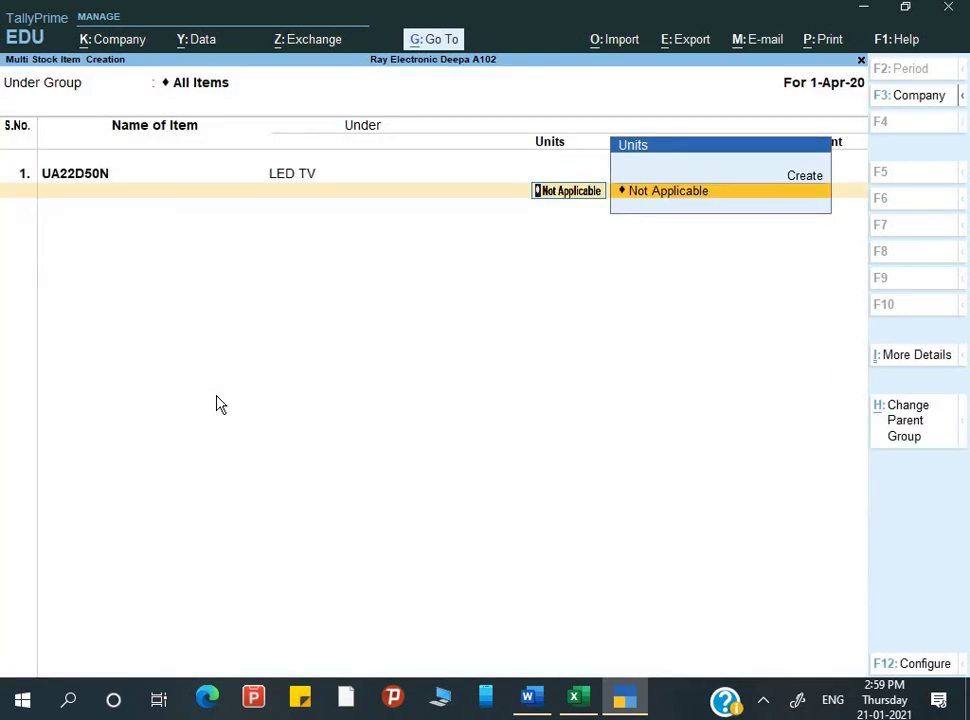
Step: Configure the multi stock item entry to show stock category details, keeping the opening quantity and category columns unskipped
key(F12)
key(Return)
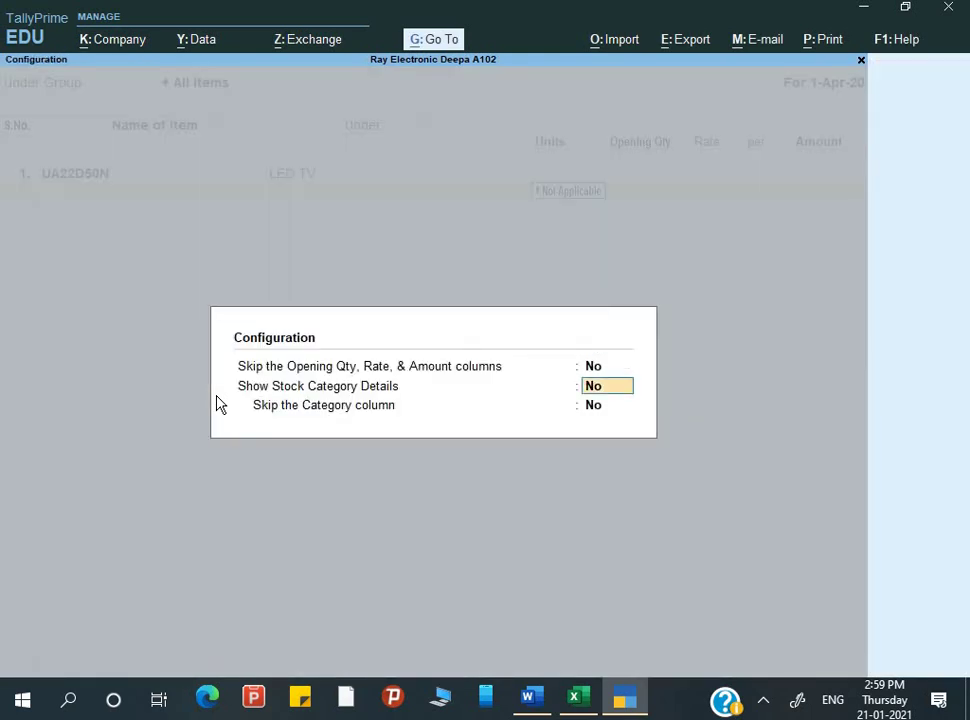
text(y)
key(Return)
key(Return)
Step: Return to the first item's category and create a stock category named Samsung 22” under Primary, copying the name from the Word assignment
key(BackSpace)
key(BackSpace)
key(BackSpace)
key(BackSpace)
key(BackSpace)
key(BackSpace)
key(BackSpace)
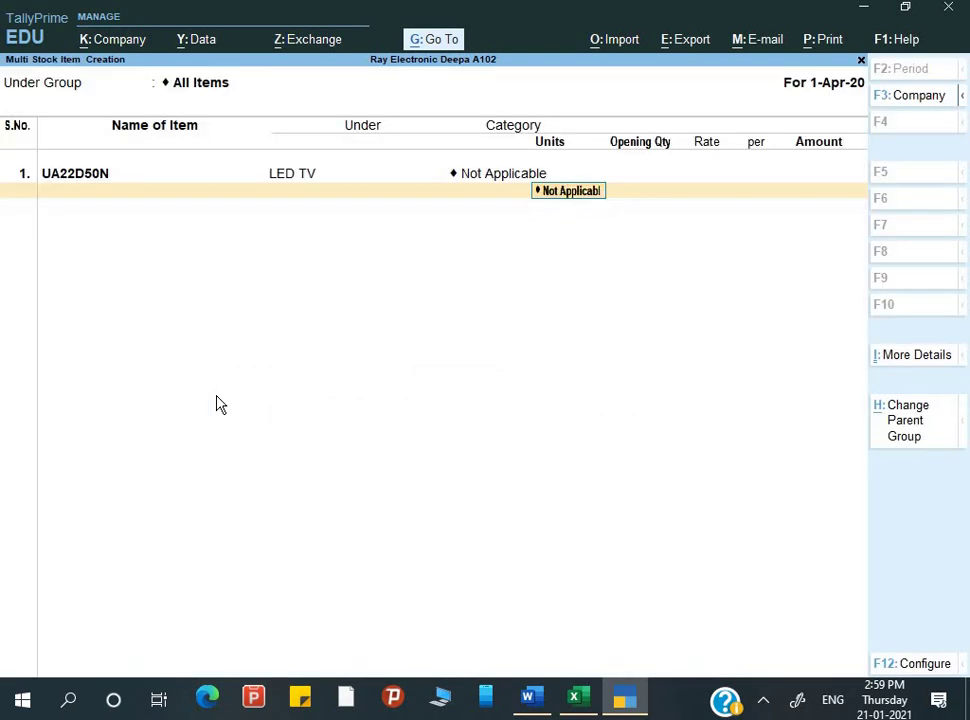
key(BackSpace)
key(BackSpace)
key(BackSpace)
key(BackSpace)
key(BackSpace)
key(BackSpace)
key(BackSpace)
key(BackSpace)
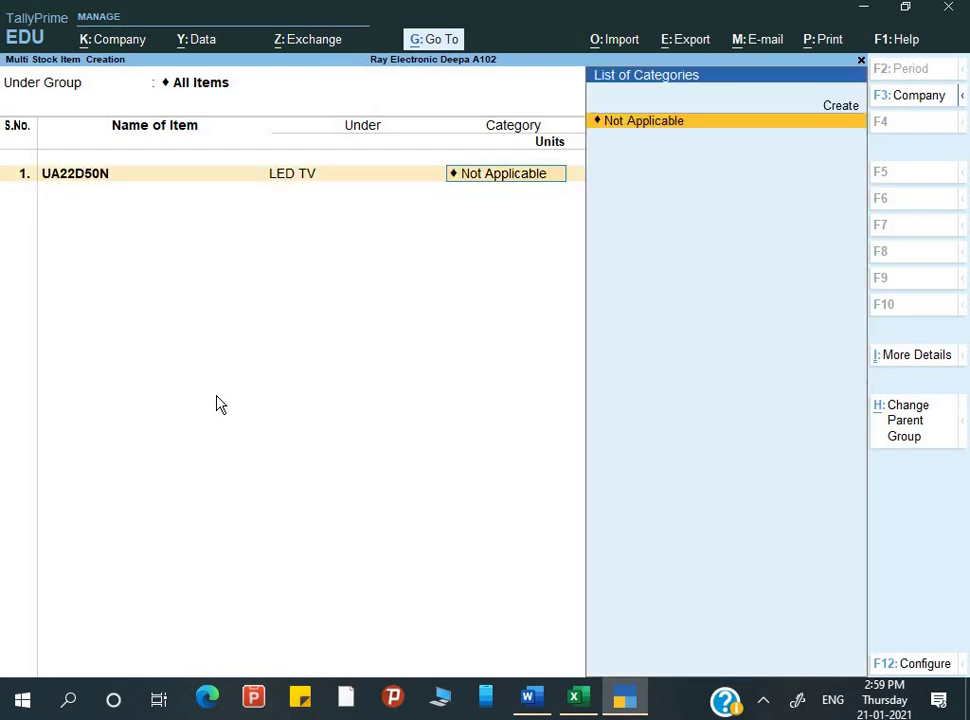
key(Up)
key(Return)
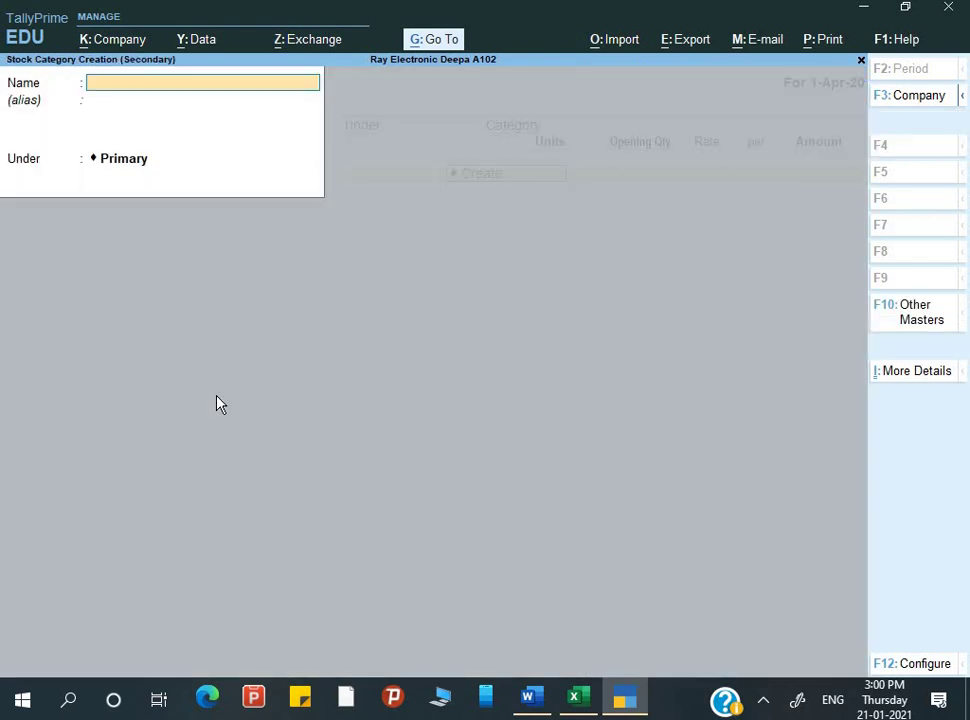
key(alt+Tab)
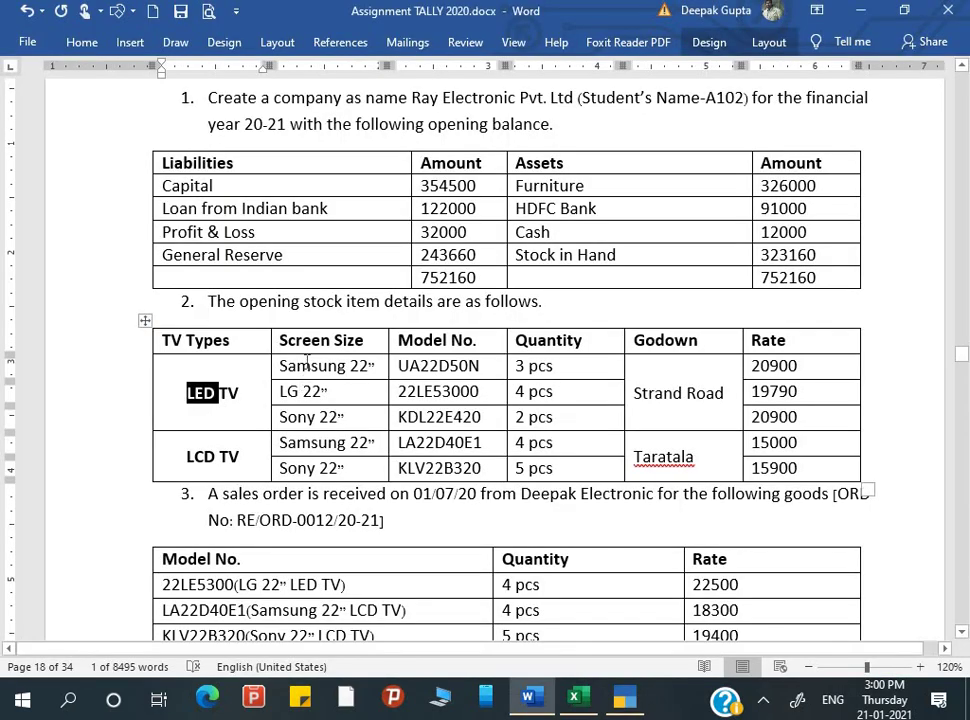
double_click(308, 368)
triple_click(308, 368)
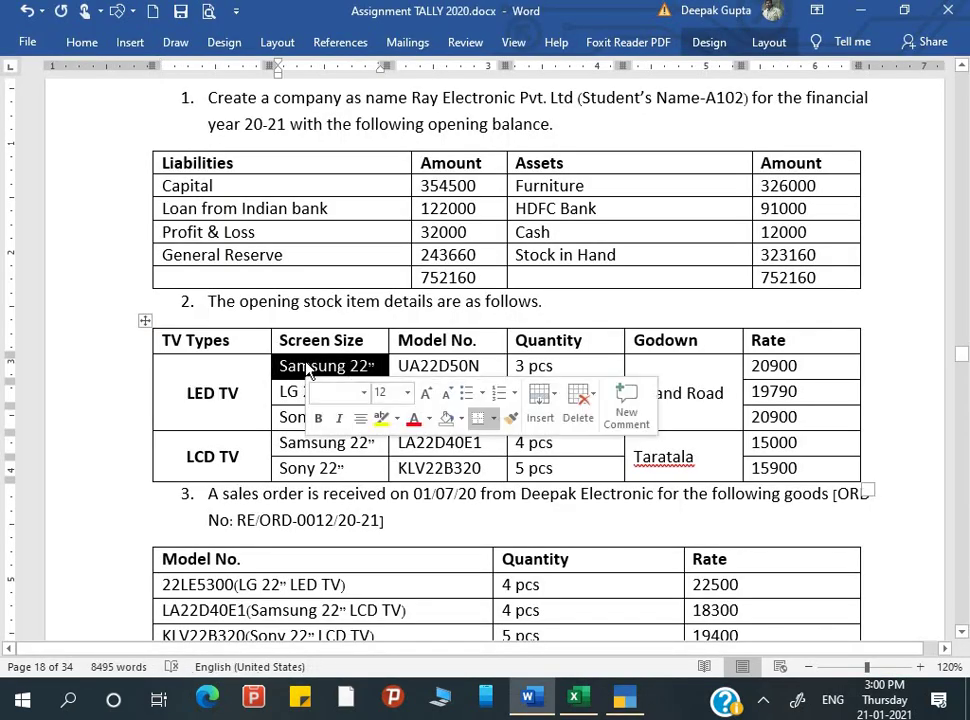
key(ctrl+c)
key(alt+Tab)
key(ctrl+alt+v)
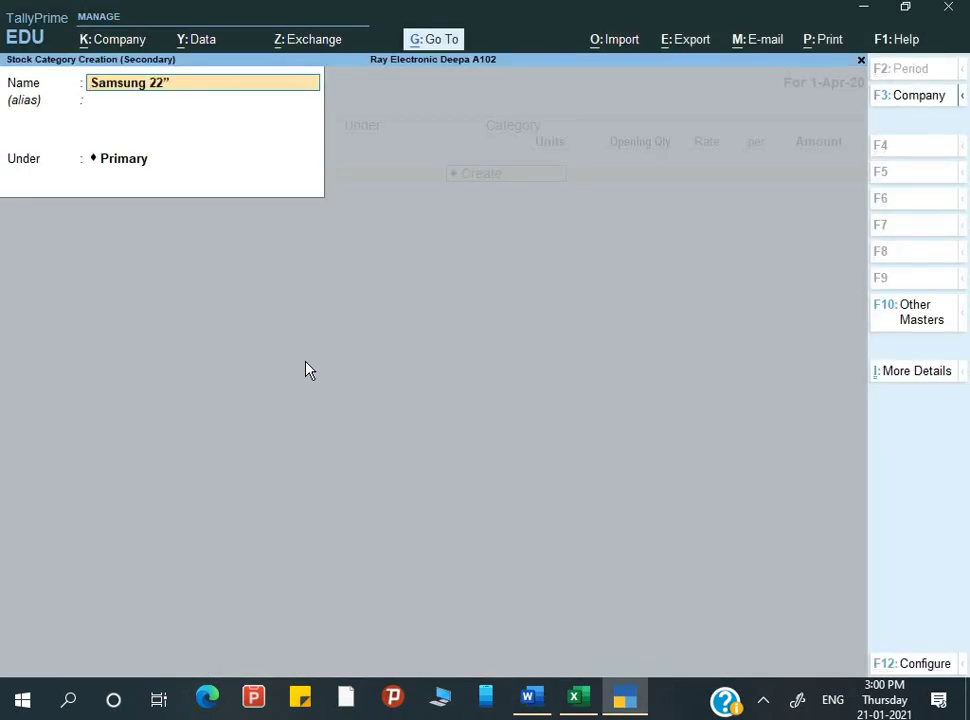
key(Return)
key(Return)
key(Return)
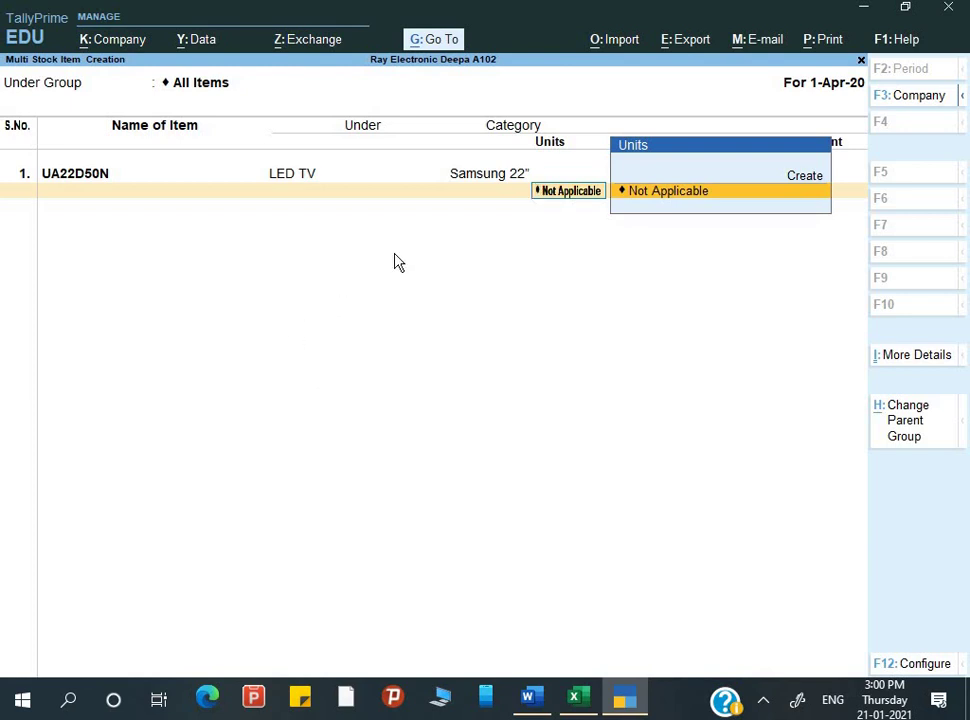
Step: Create a simple unit with symbol PCS, formal name Pieces and 0 decimal places for item UA22D50N
key(Up)
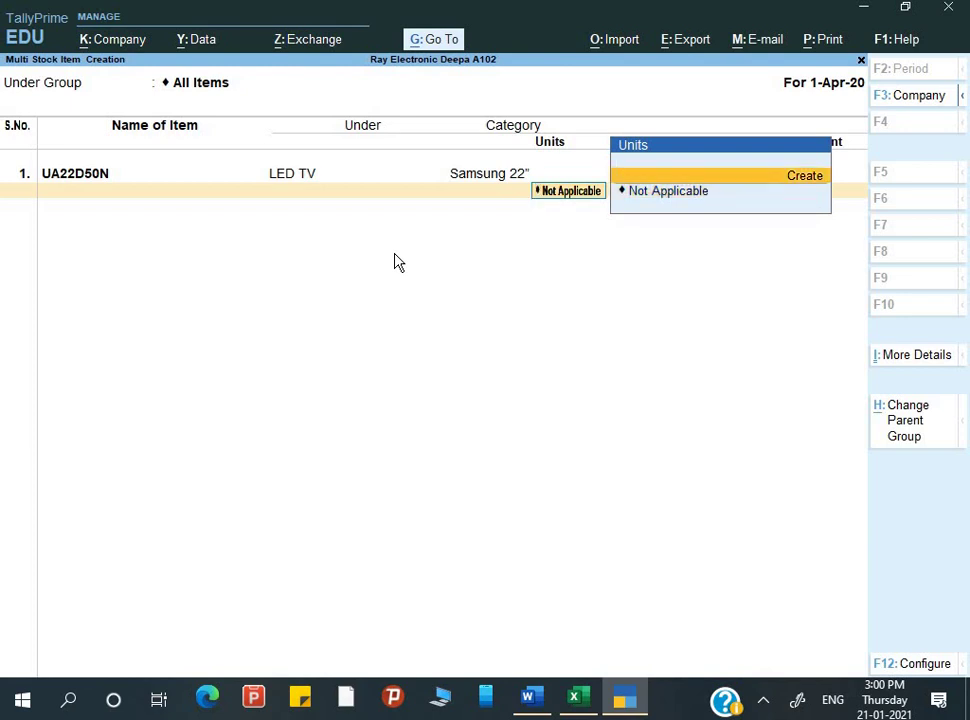
key(Return)
text(PCS)
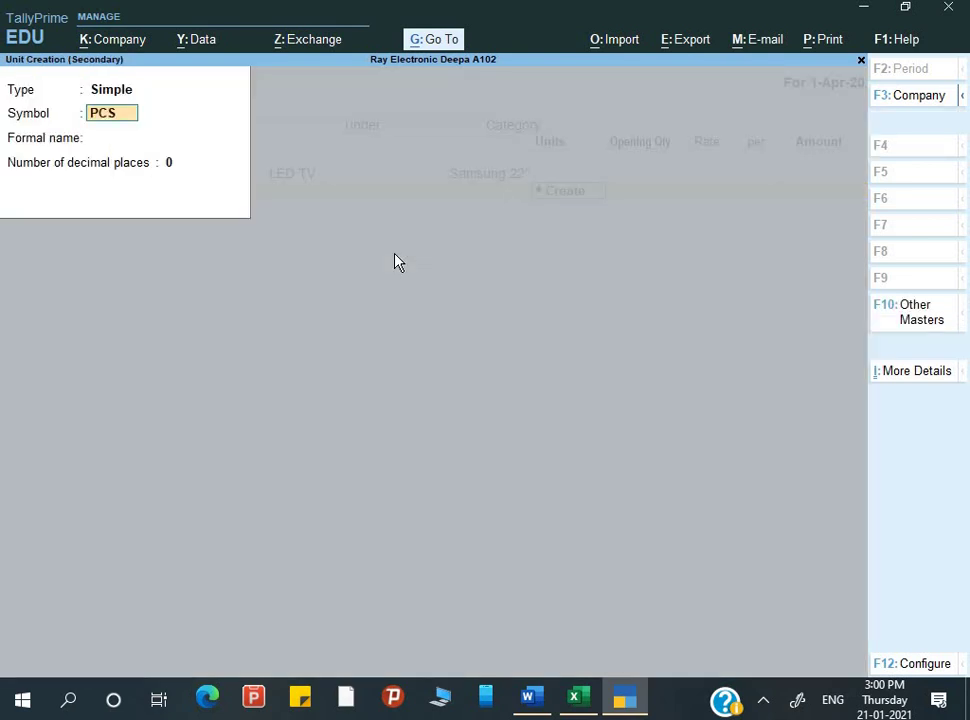
key(Return)
text(Pi)
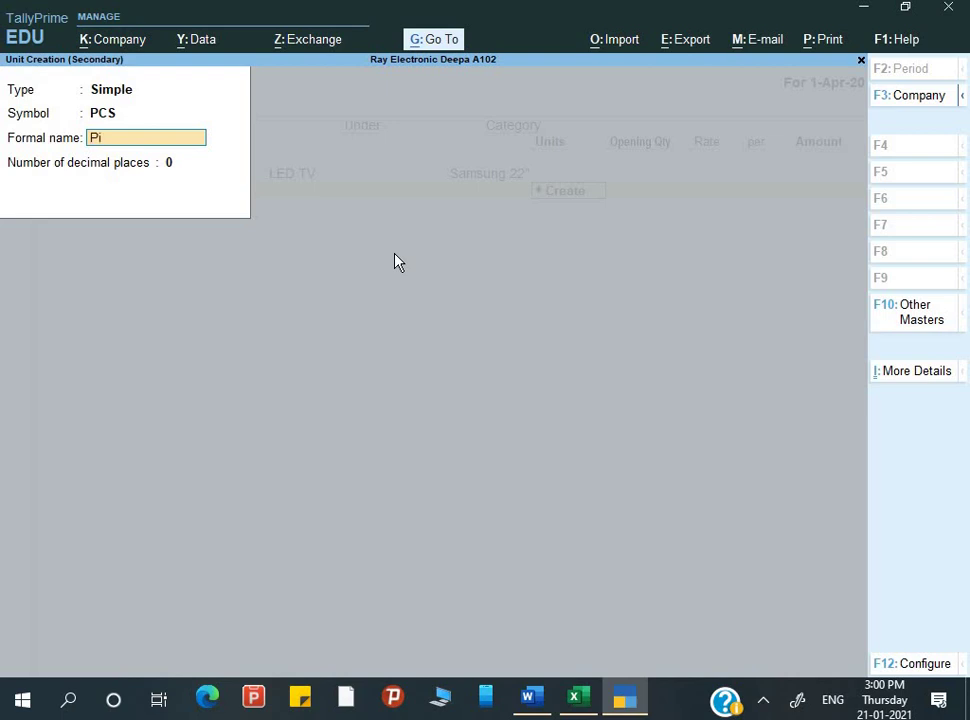
key(BackSpace)
text(ieces)
key(Return)
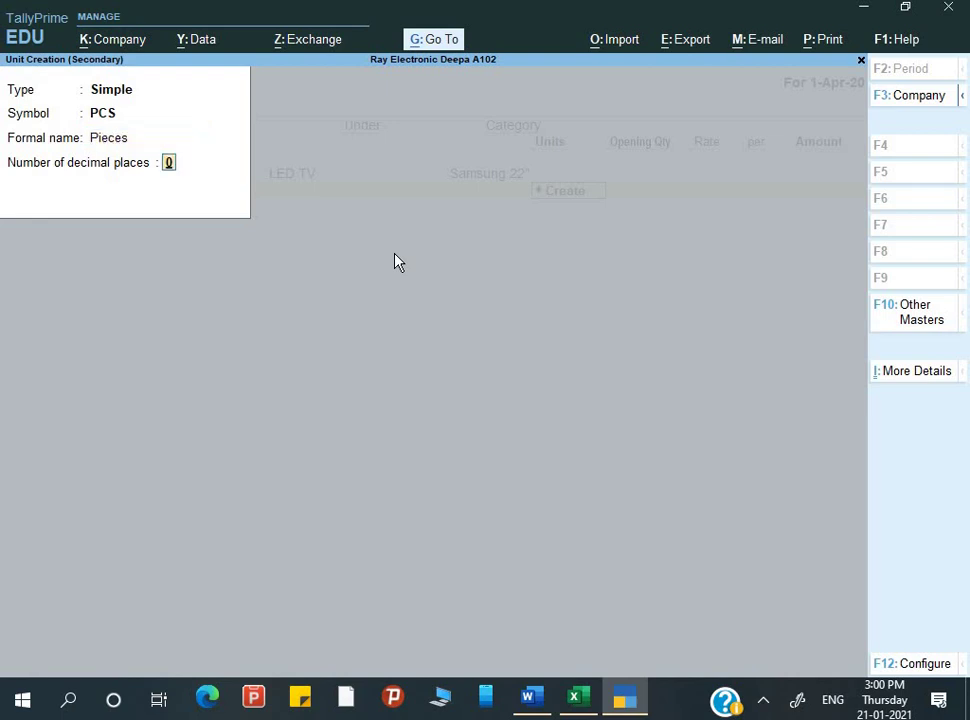
key(Return)
key(Return)
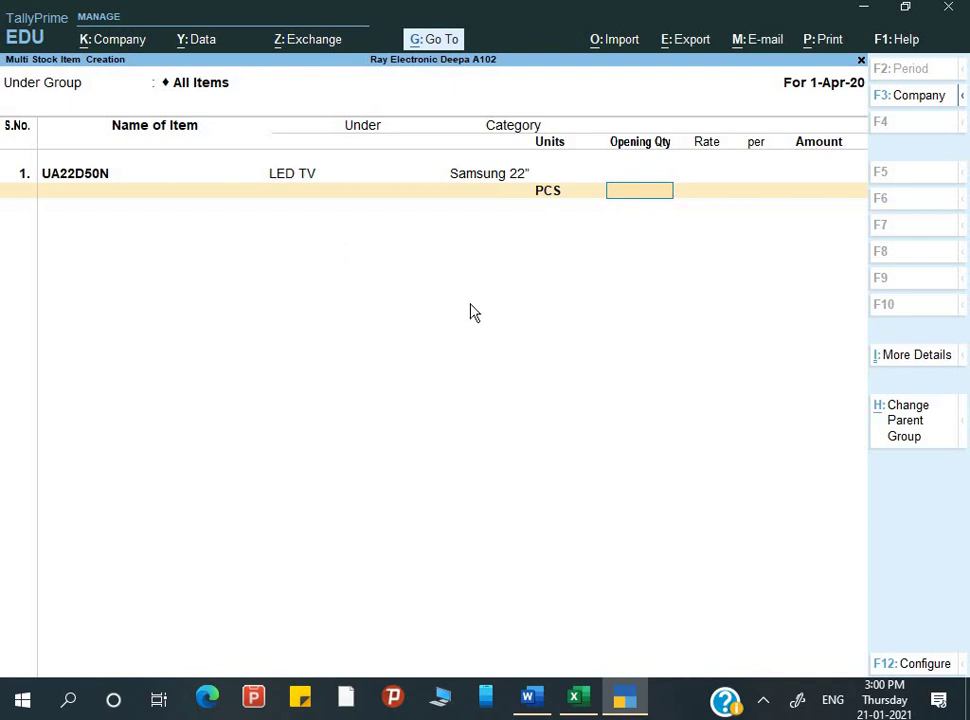
Step: Open godown master creation without leaving the multi stock item entry
key(alt+g)
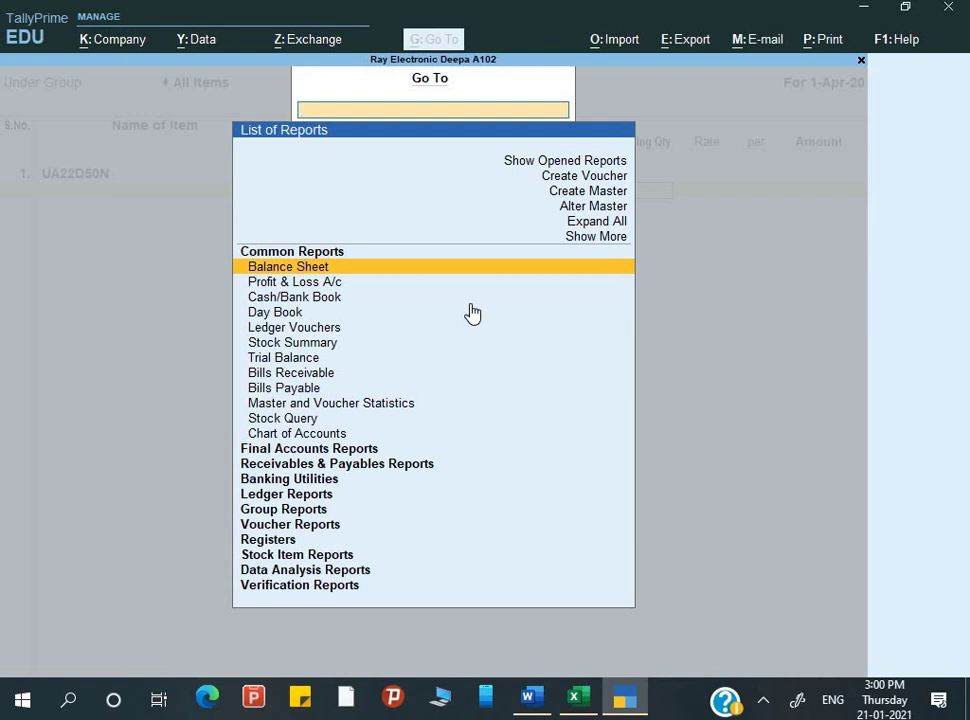
key(Up)
key(Up)
key(Up)
key(Up)
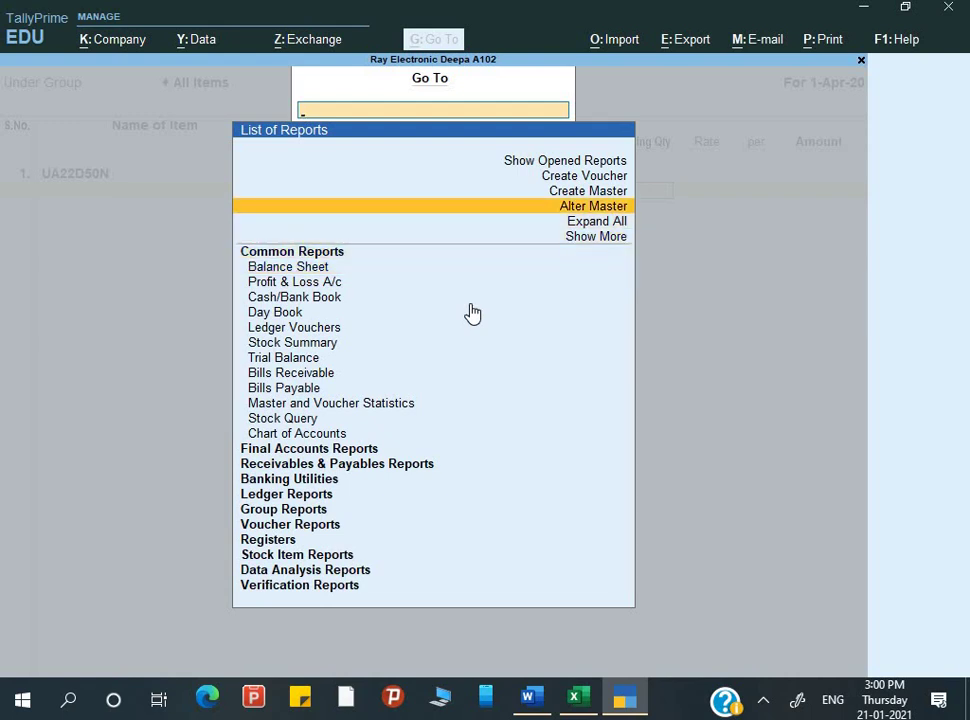
key(Up)
key(Return)
key(Down)
key(Down)
key(Down)
key(Down)
key(Down)
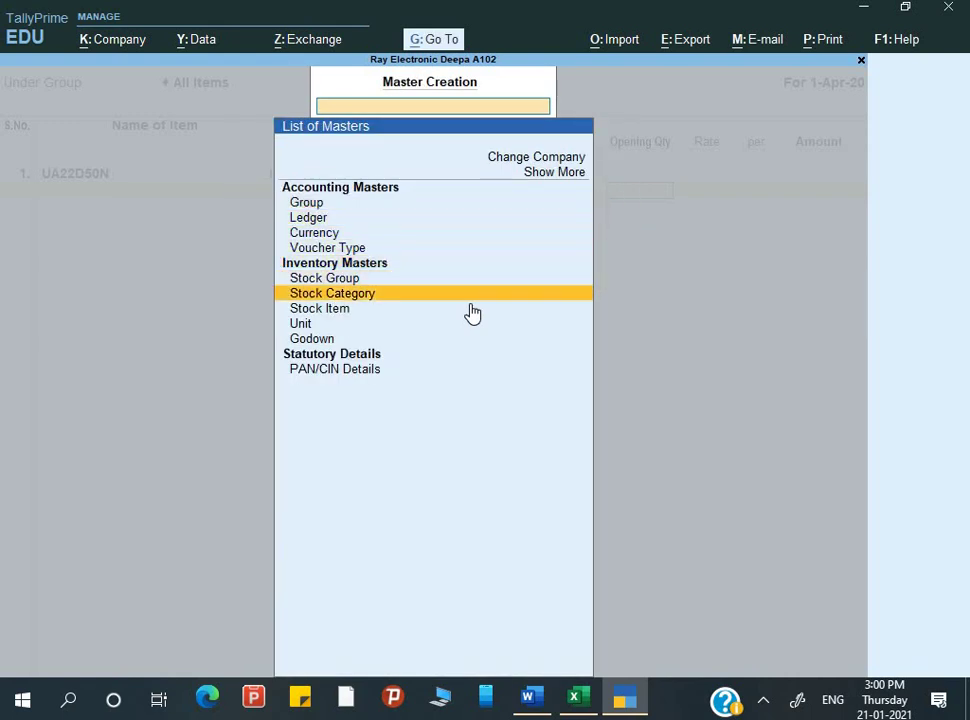
key(Down)
key(Down)
key(Down)
key(Return)
key(c)
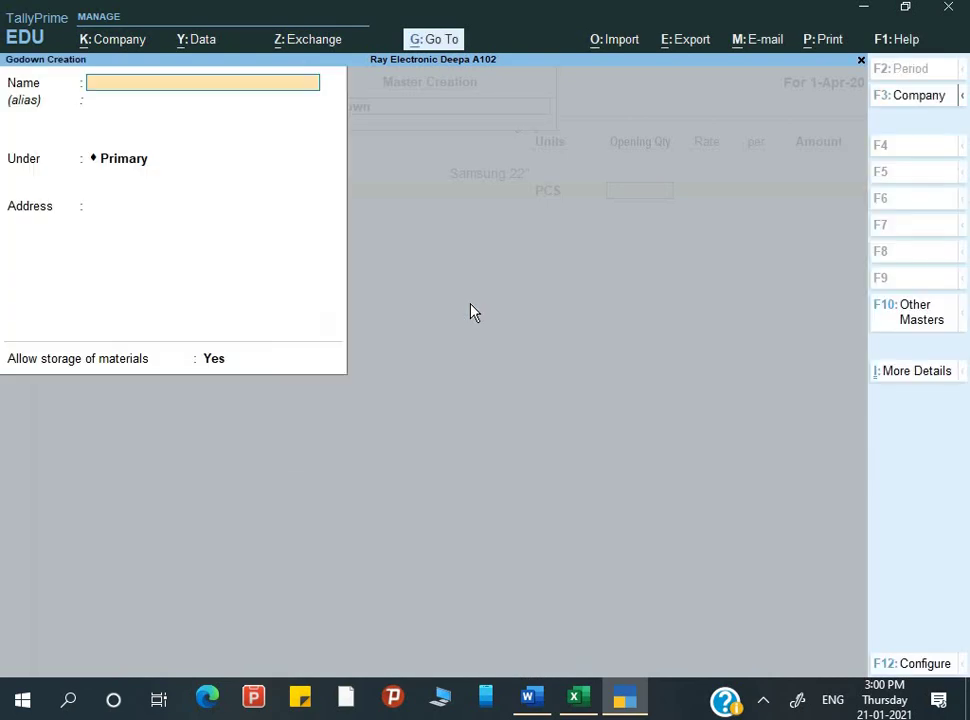
Step: Check the godown names in the Word assignment and create a godown named Strand Road under Primary
key(alt+Tab)
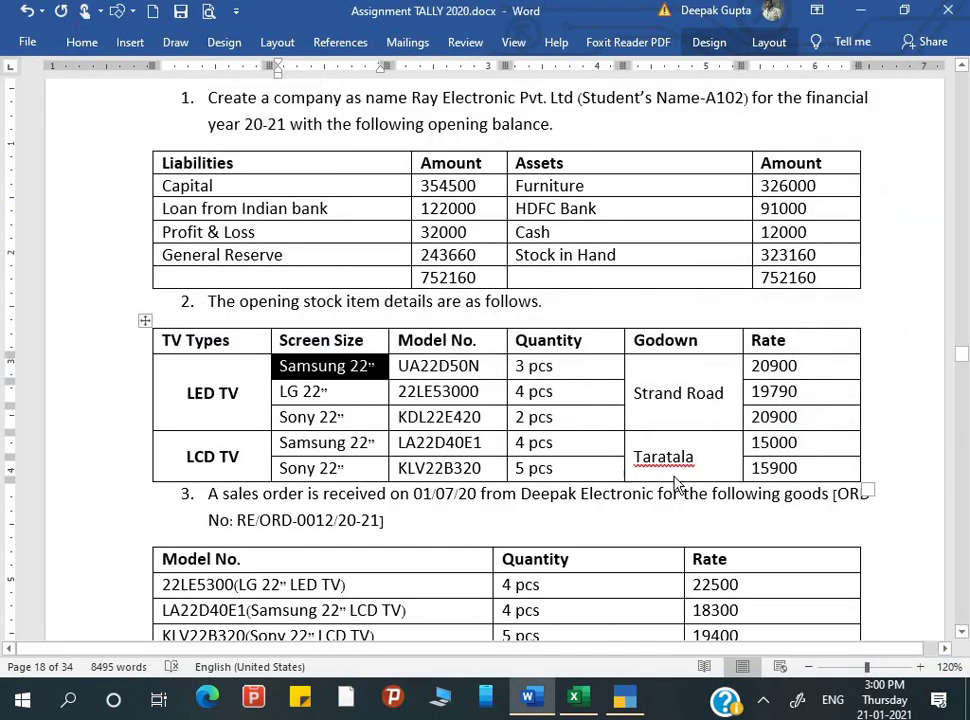
key(alt+Tab)
text(Stra)
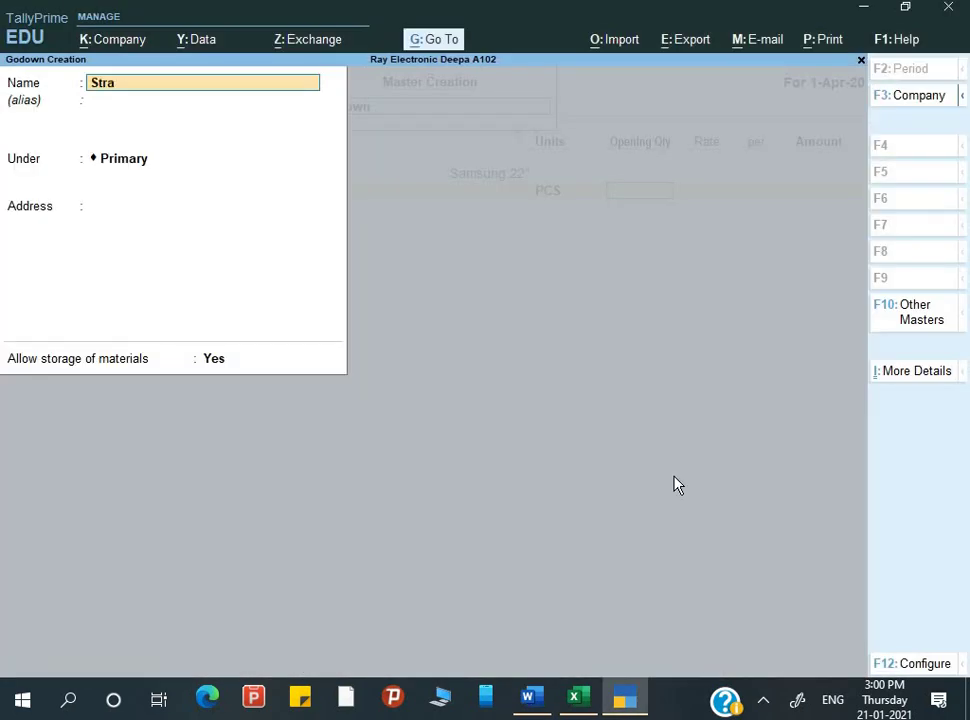
text(nd Road)
key(Return)
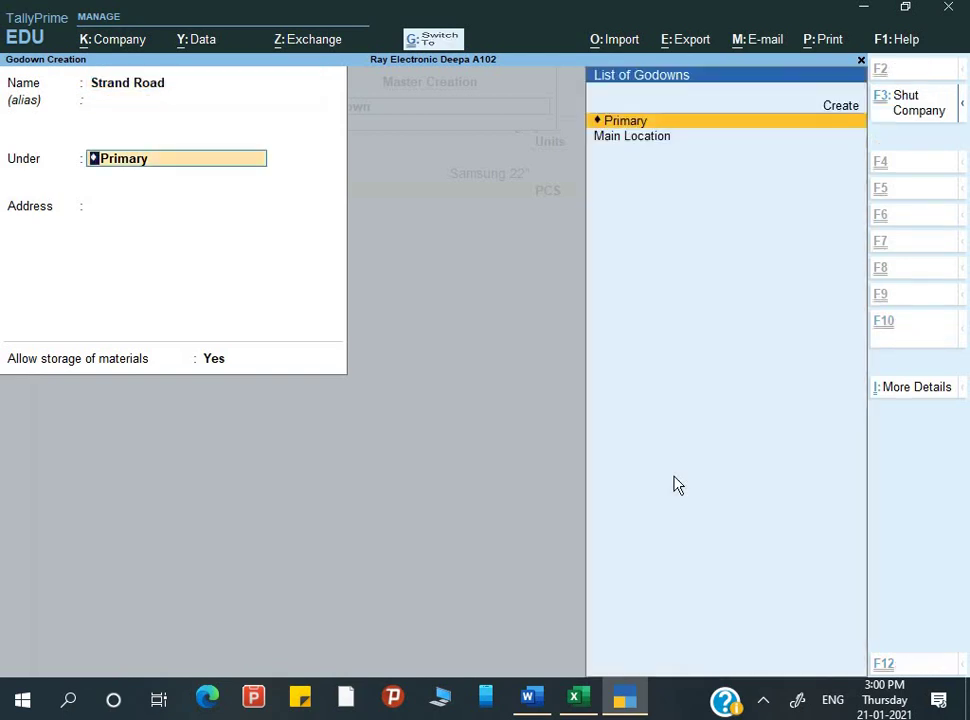
key(ctrl+a)
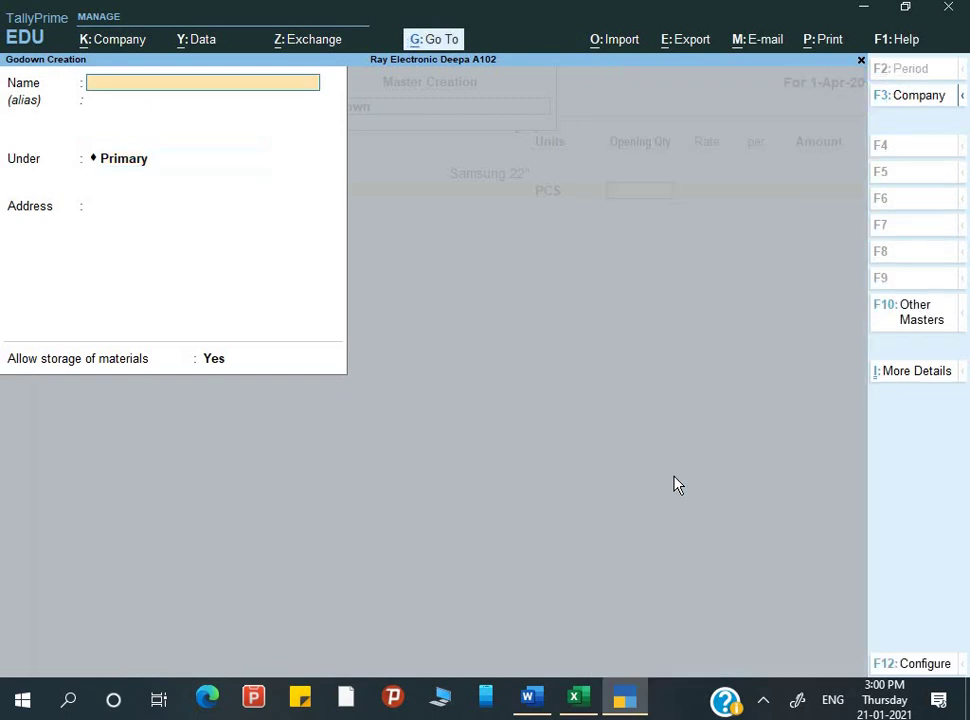
Step: Create a second godown named Taratala under Primary and return to the multi stock item entry
text(Taratala)
key(Return)
key(Return)
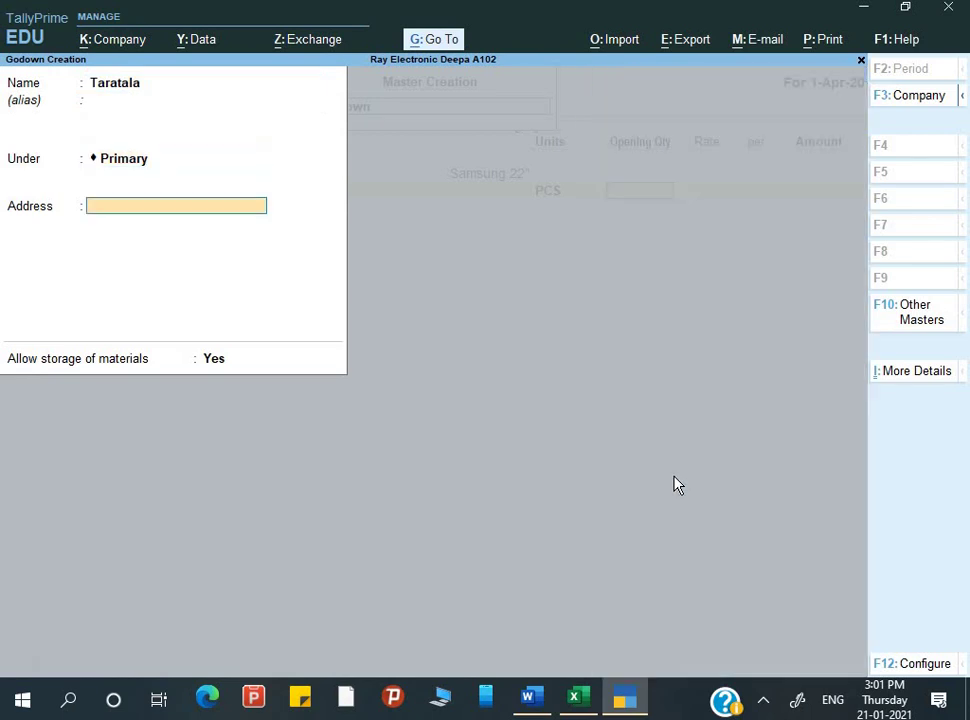
key(ctrl)
key(ctrl+a)
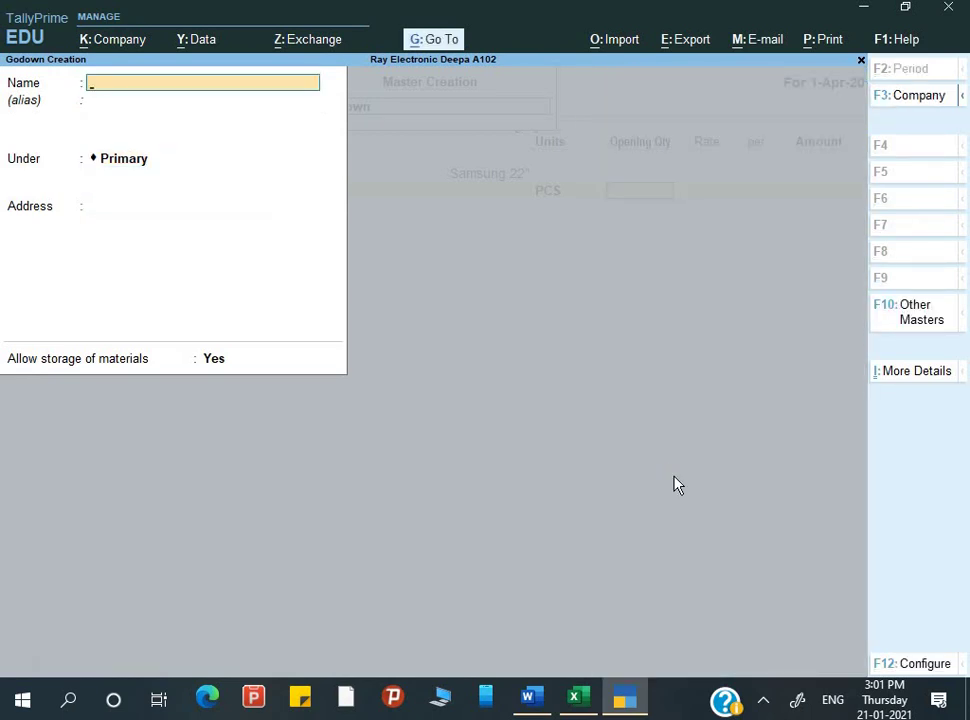
key(Escape)
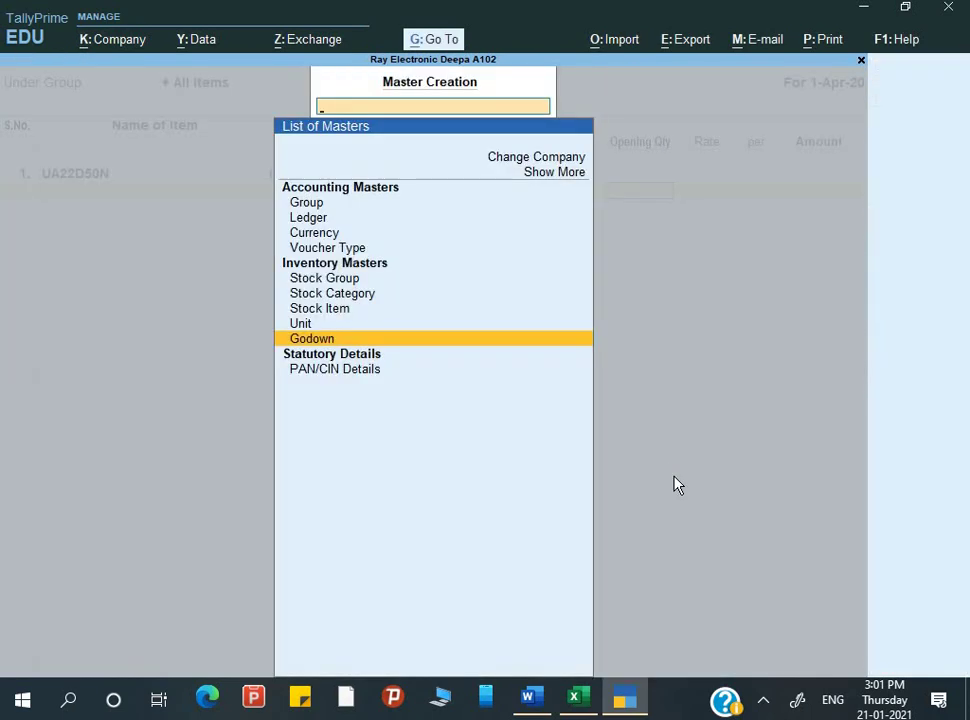
key(Escape)
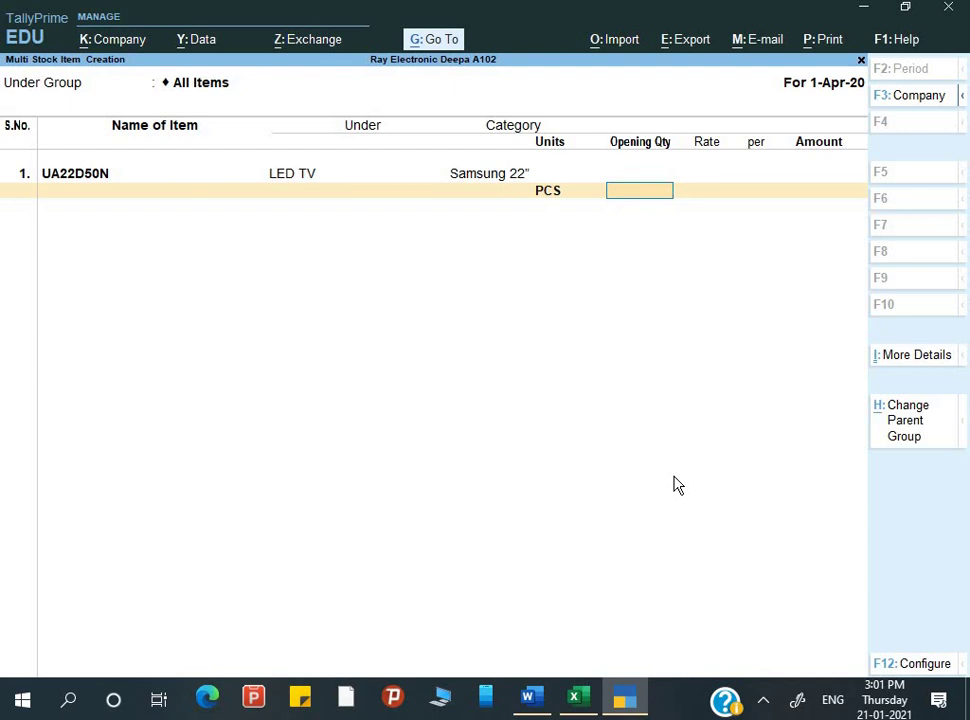
Step: Enter an opening quantity of 3 PCS for UA22D50N from the Word assignment and allocate it to the Strand Road godown
key(alt+Tab)
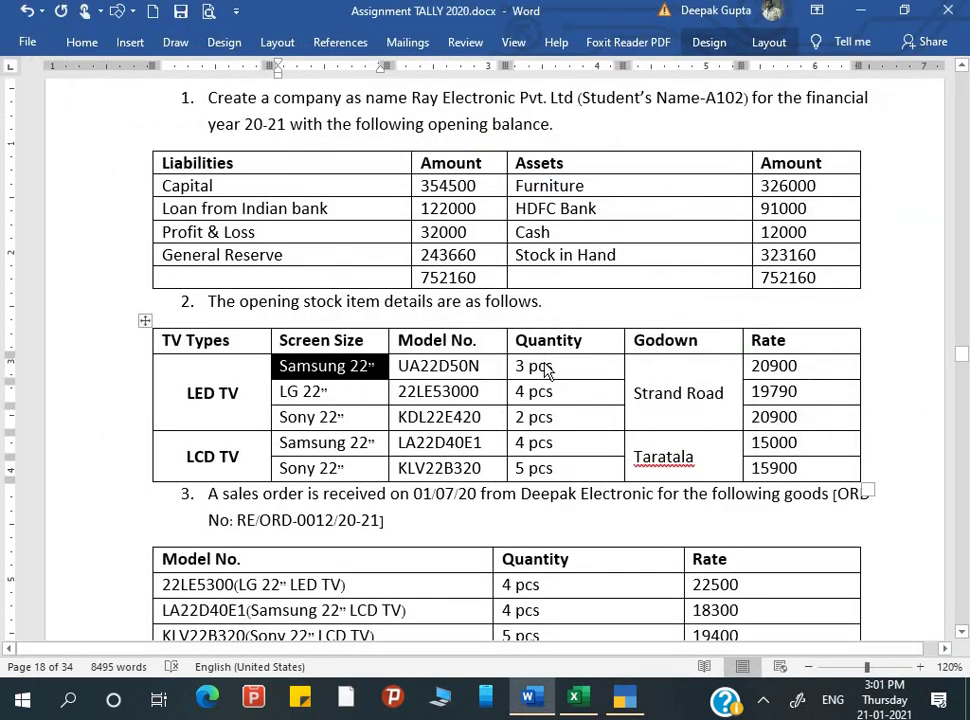
key(alt+Tab)
key(Return)
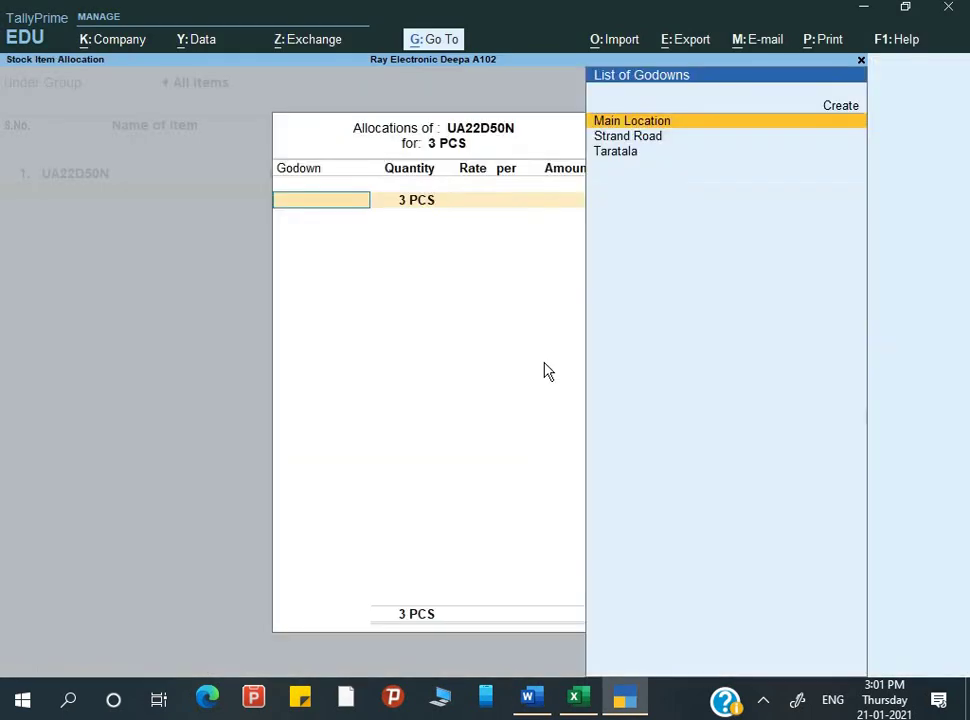
key(alt+Tab)
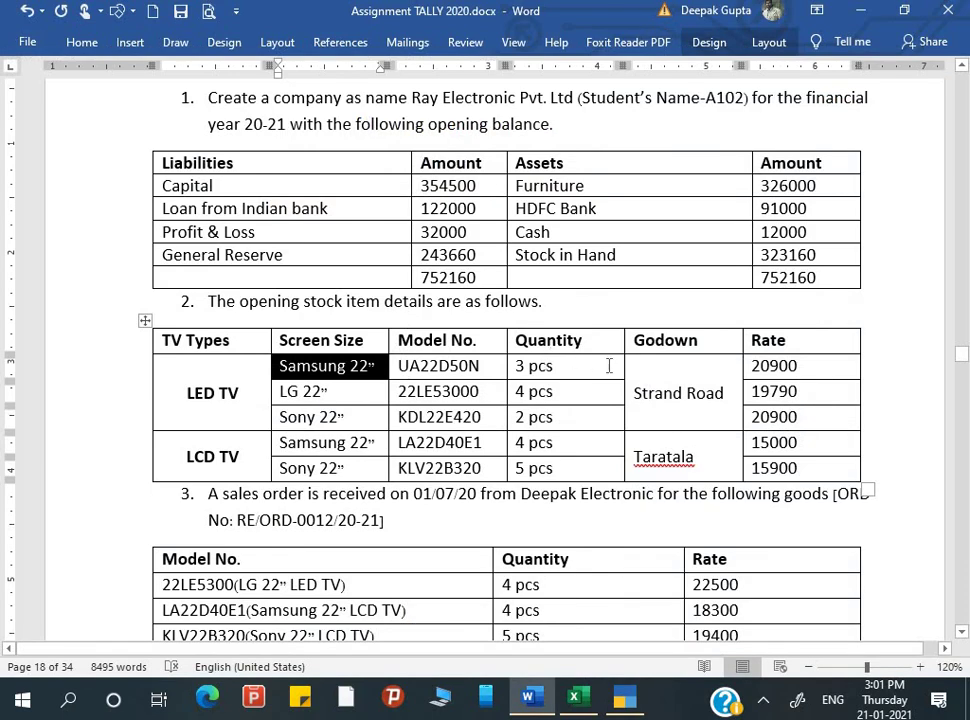
key(alt+Tab)
key(Down)
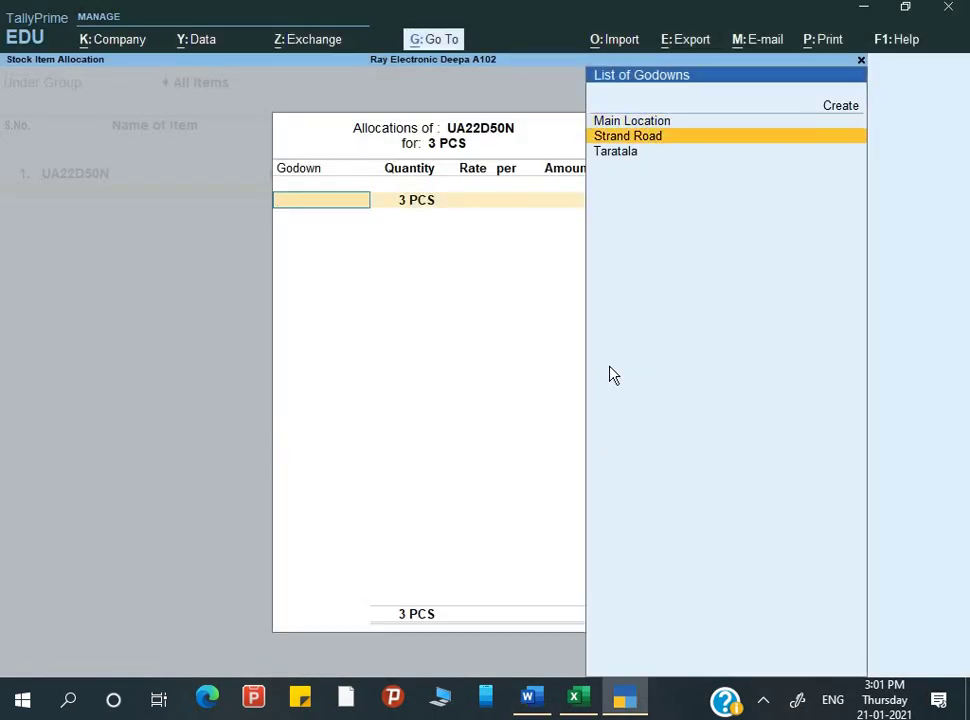
key(Return)
key(Return)
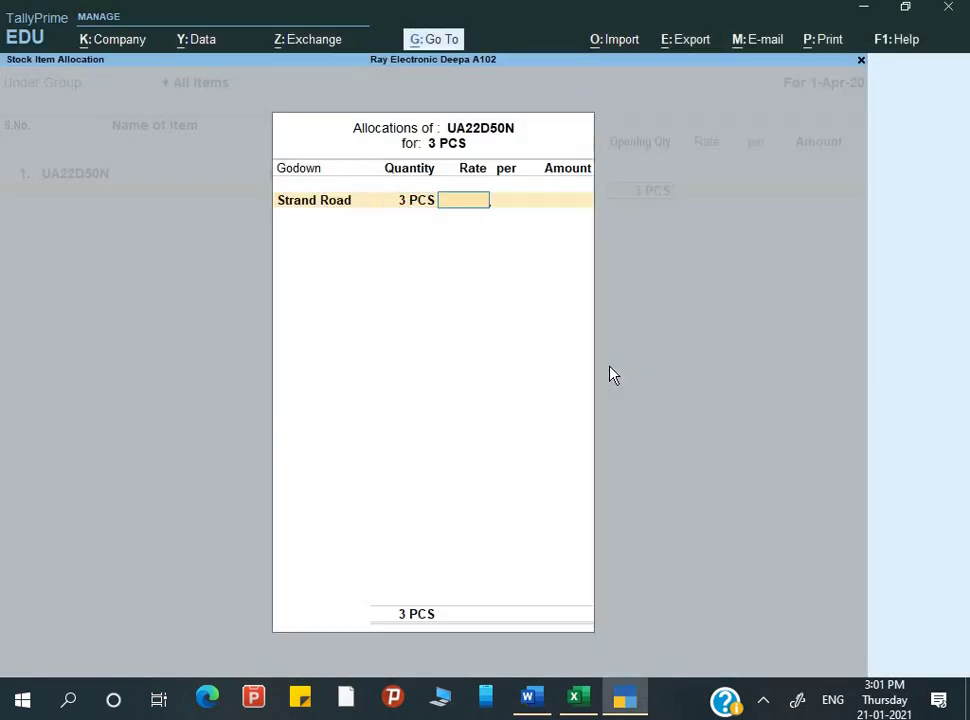
Step: Set the rate of UA22D50N's Strand Road allocation to 20,900 per PCS and accept the item's opening stock
key(alt+Tab)
key(alt+Tab)
text(20,900)
key(Return)
key(Return)
key(Return)
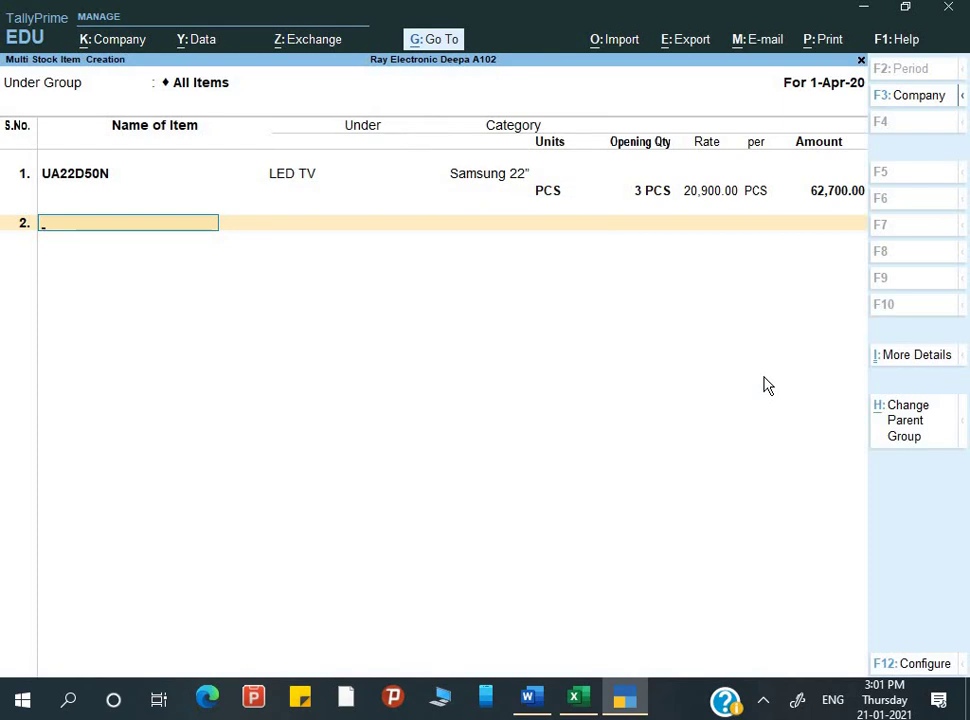
Step: Copy model number 22LE53000 from the Word assignment as the second stock item and place it under the LED TV group
key(alt+Tab)
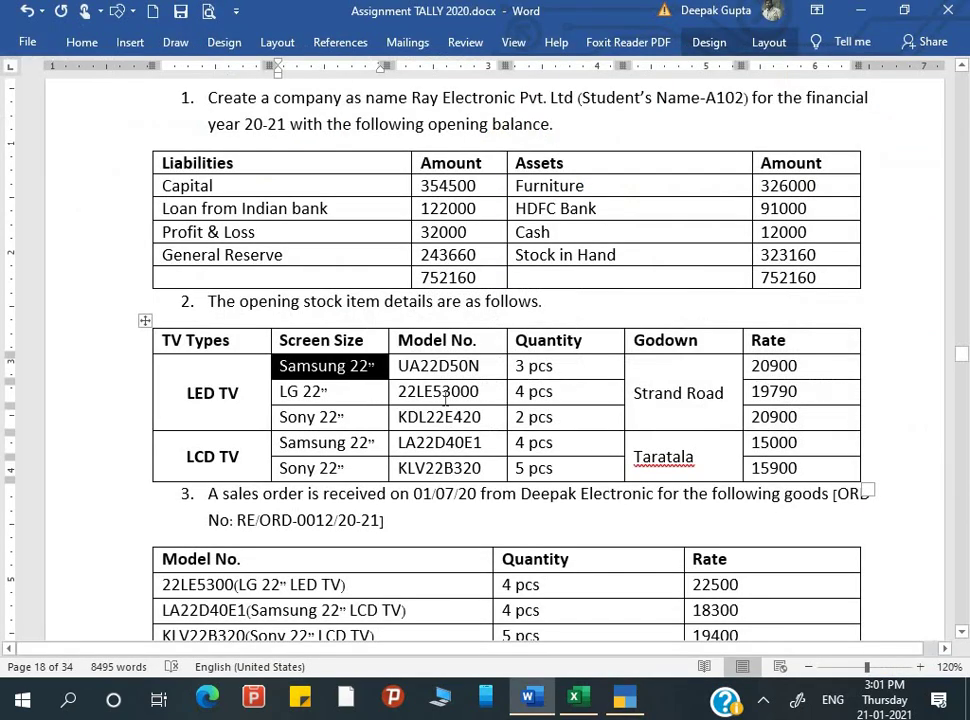
double_click(440, 397)
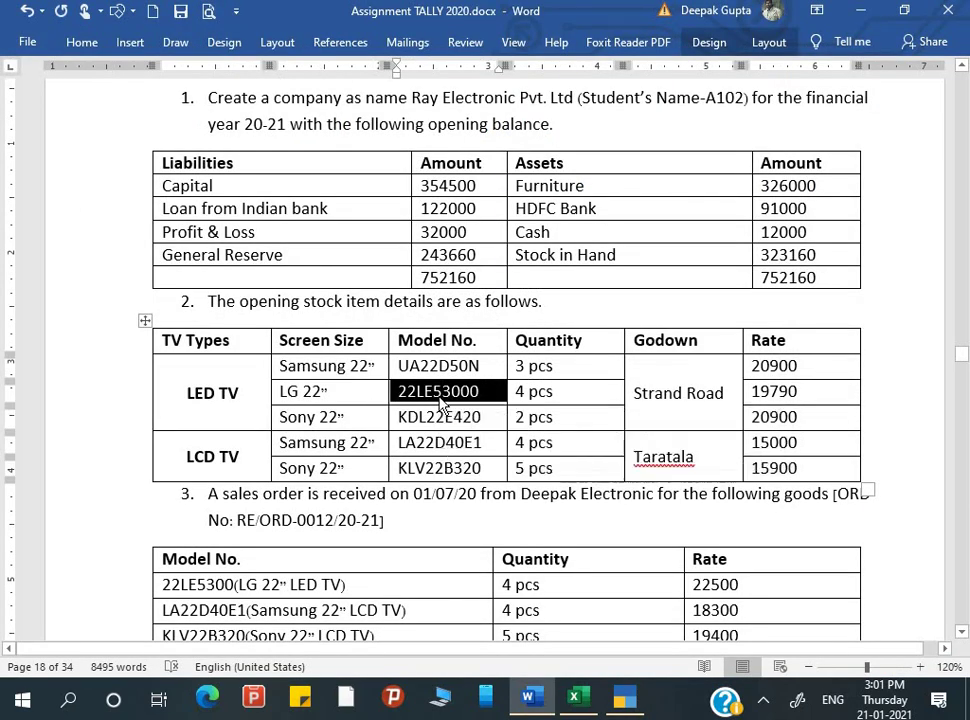
key(ctrl+c)
key(alt+Tab)
key(ctrl+alt+v)
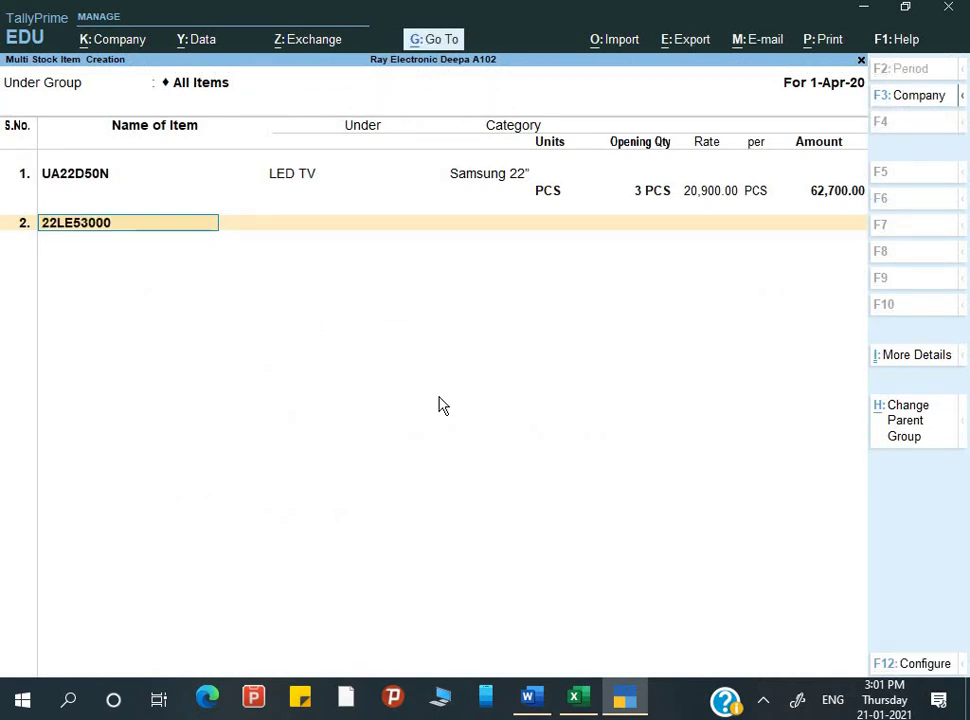
key(Return)
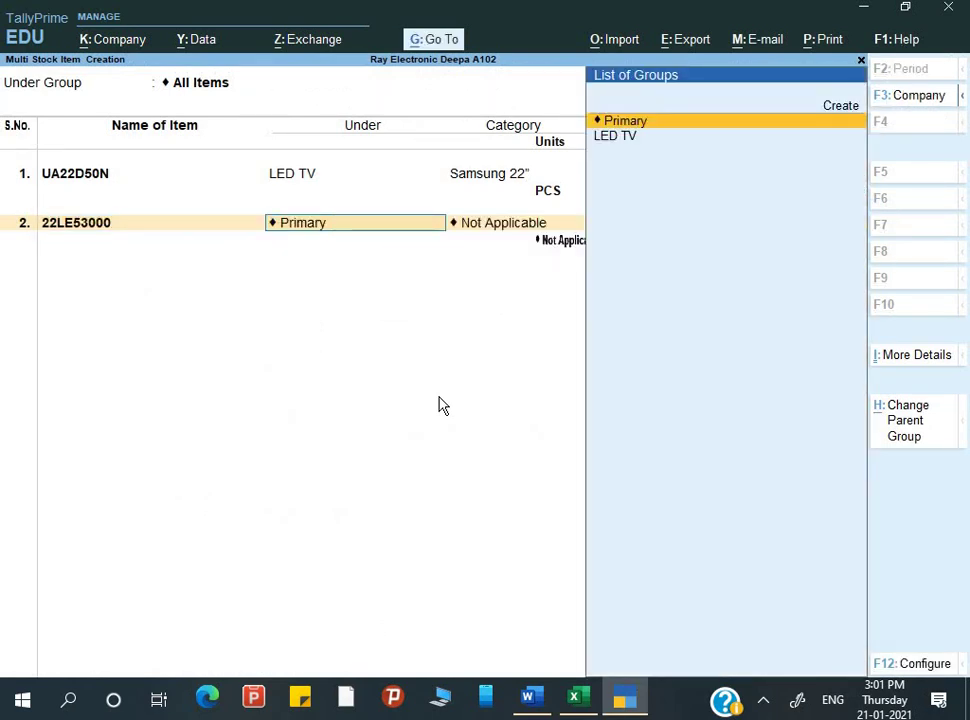
key(Down)
key(Return)
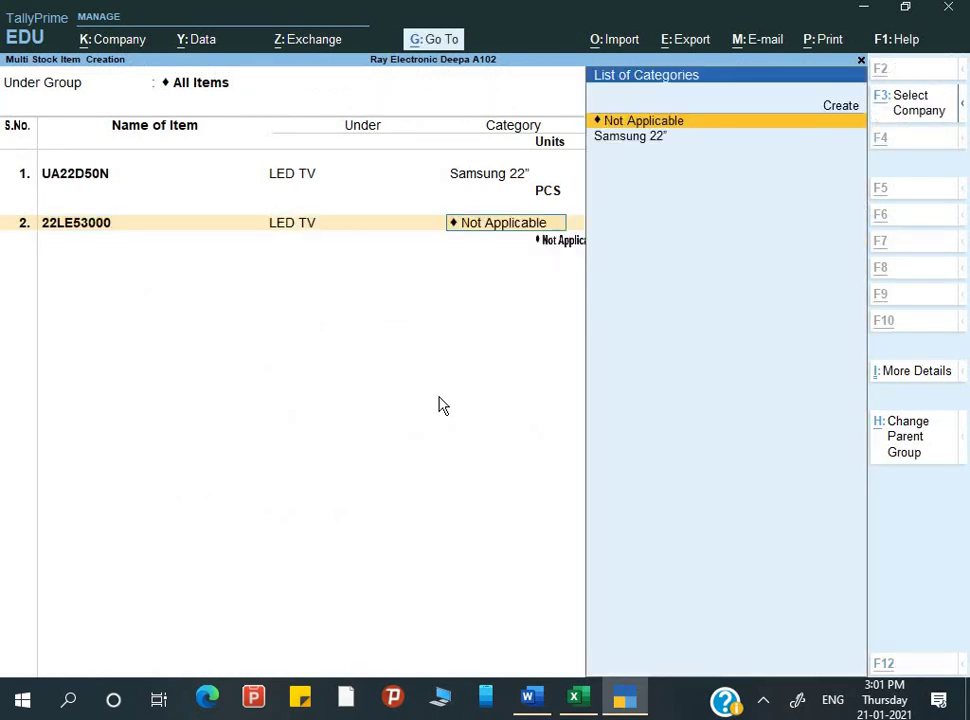
Step: Create a stock category named LG 22” under Primary for 22LE53000, copying the name from the Word assignment
key(alt+c)
key(alt+Tab)
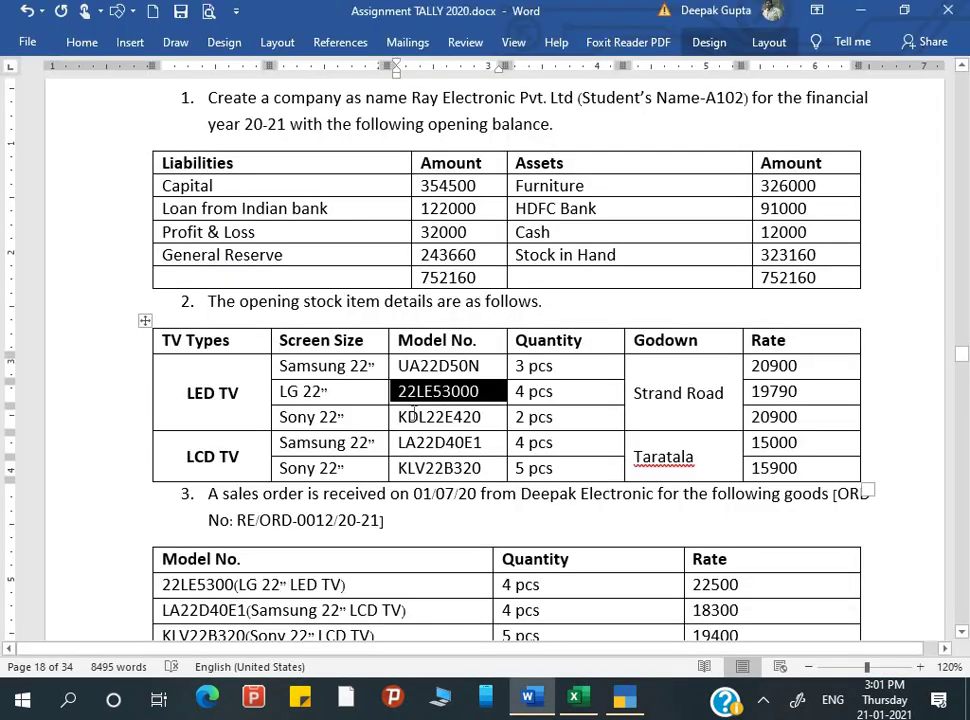
double_click(322, 391)
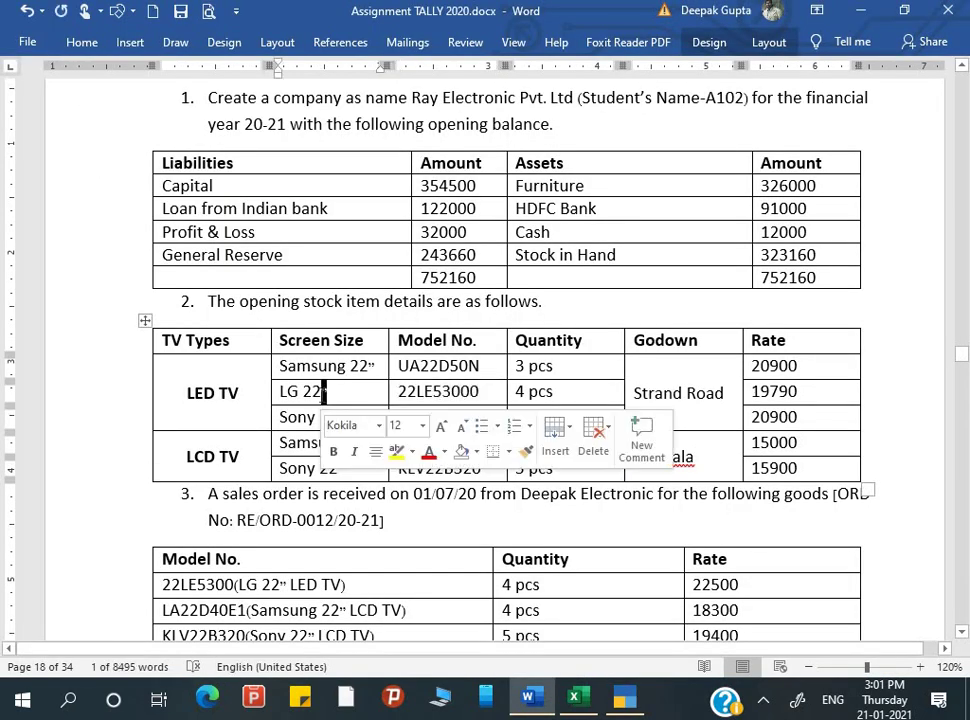
drag(281, 391, 332, 392)
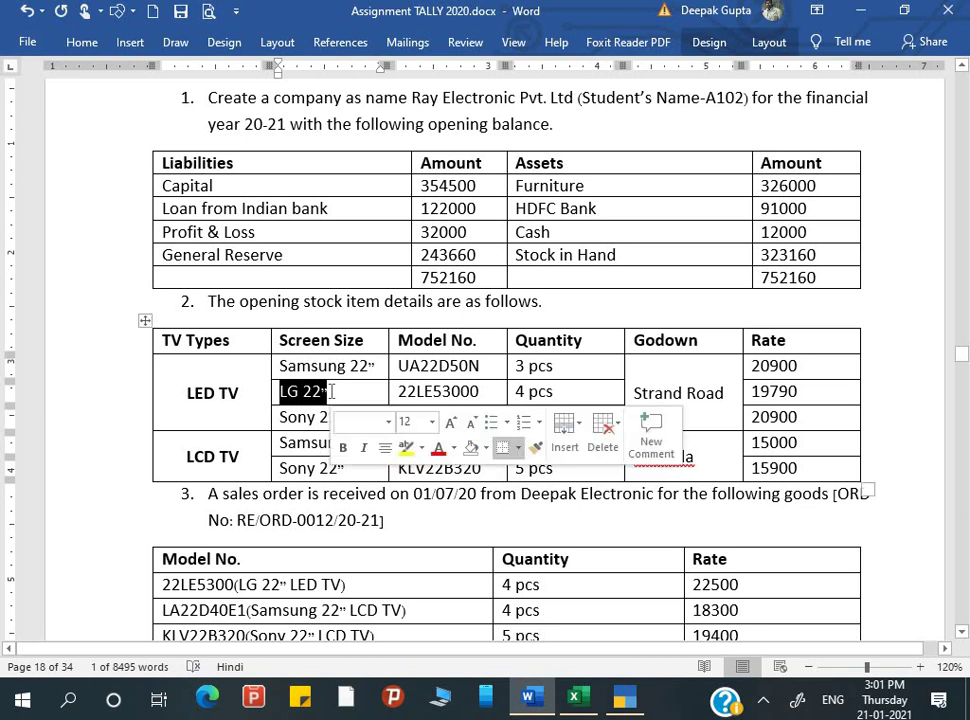
key(ctrl+c)
key(alt+Tab)
key(ctrl+alt+v)
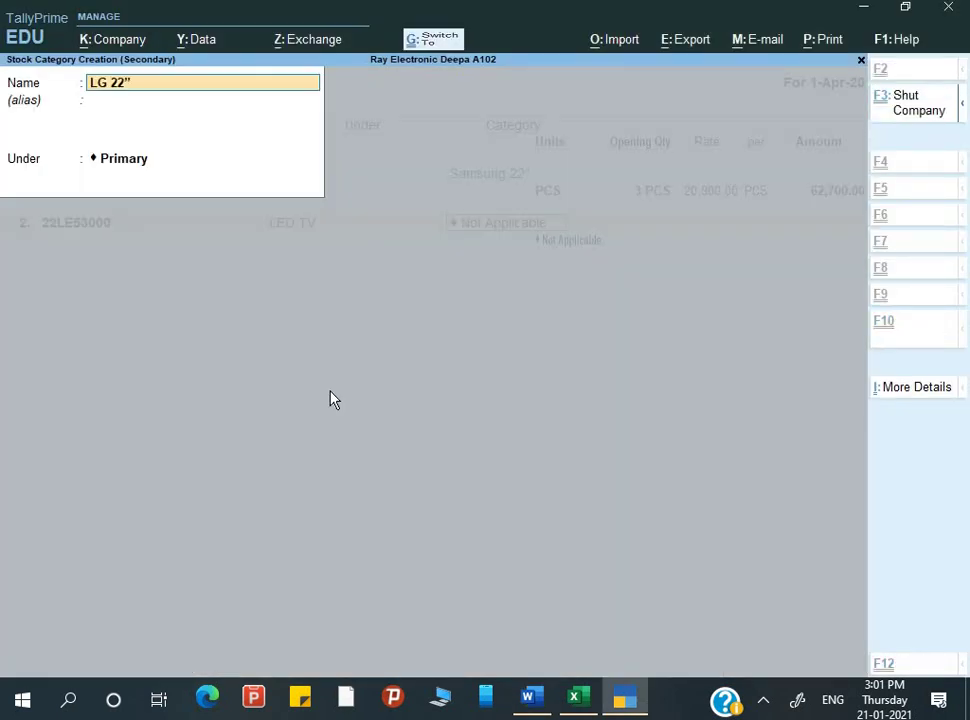
key(Return)
key(Return)
key(Return)
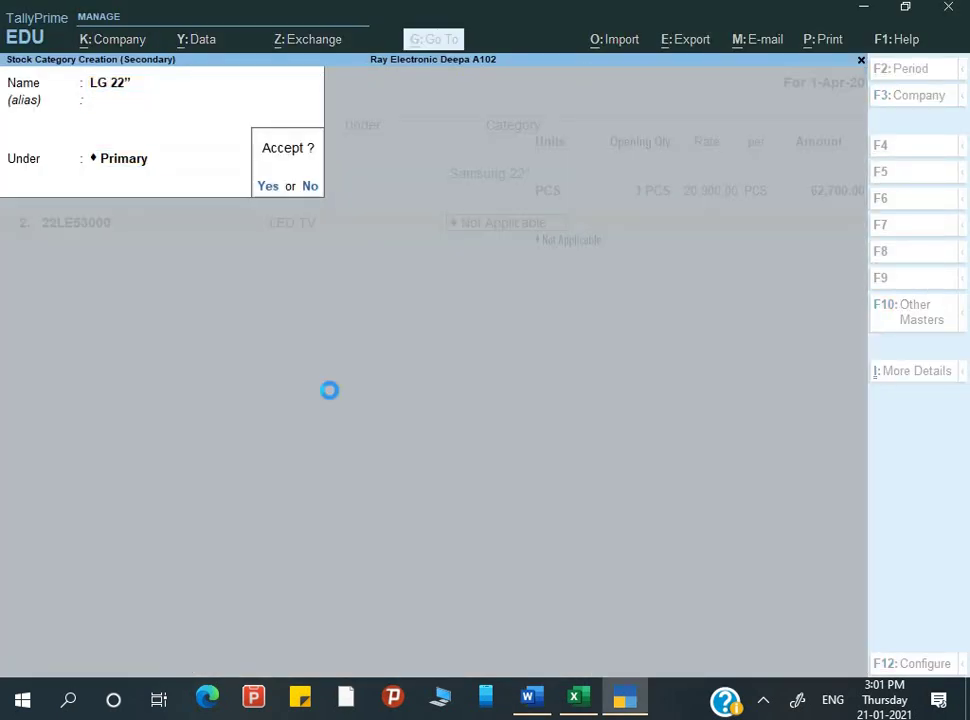
key(Return)
Step: Set the unit of 22LE53000 to PCS and enter its opening quantity of 4 from the Word assignment
key(Down)
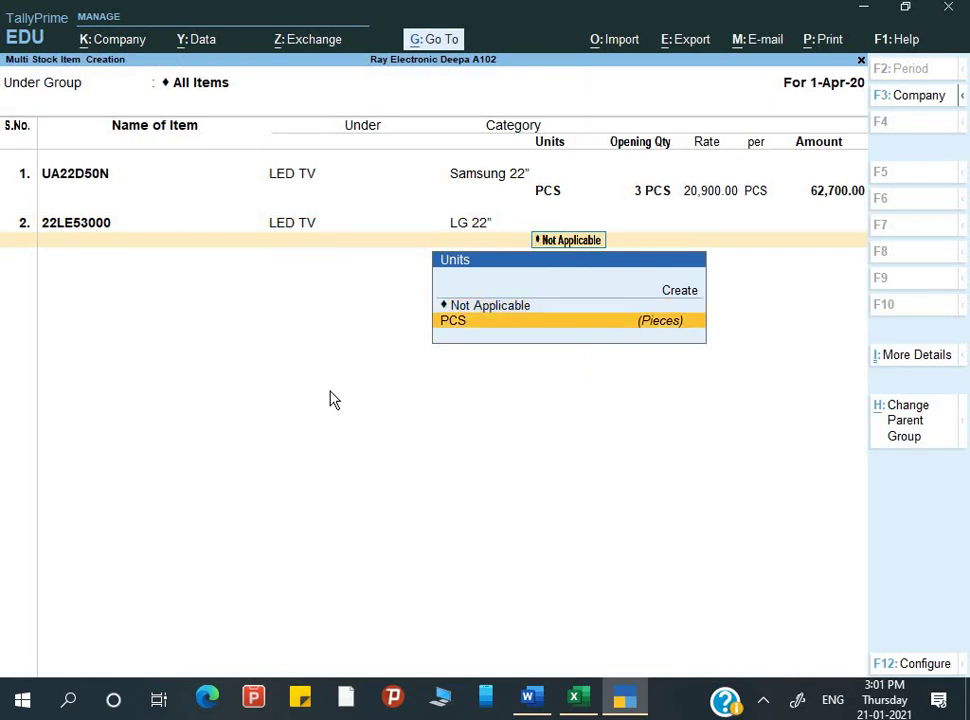
key(Return)
key(alt+Tab)
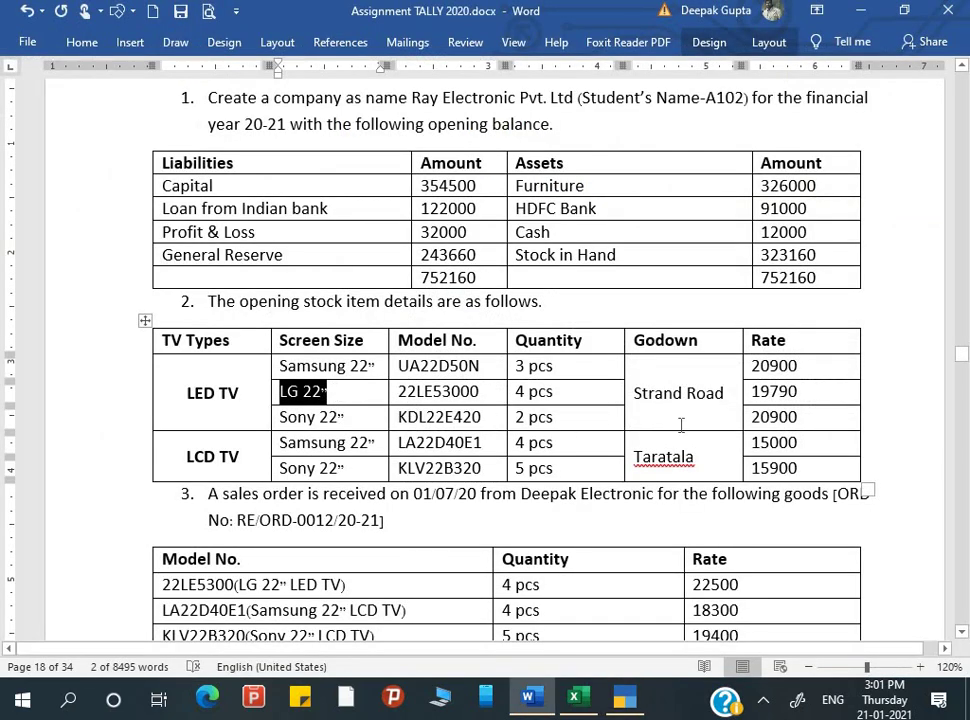
key(alt+Tab)
text(4)
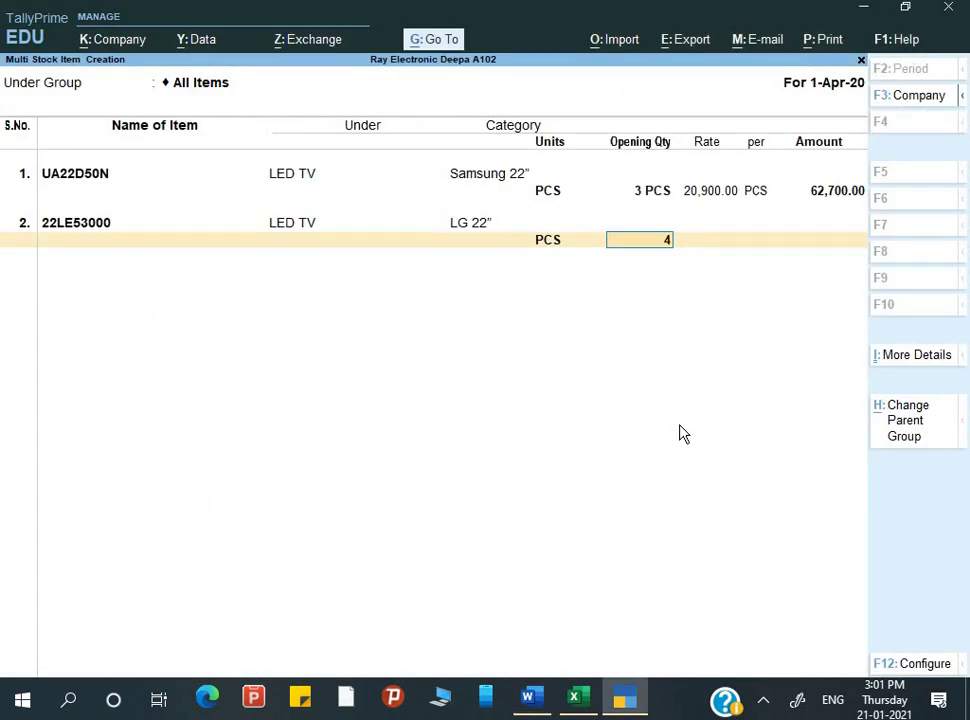
key(Return)
Step: Allocate 22LE53000's opening stock to the Strand Road godown at a rate of 19,790 per PCS and accept it
key(Down)
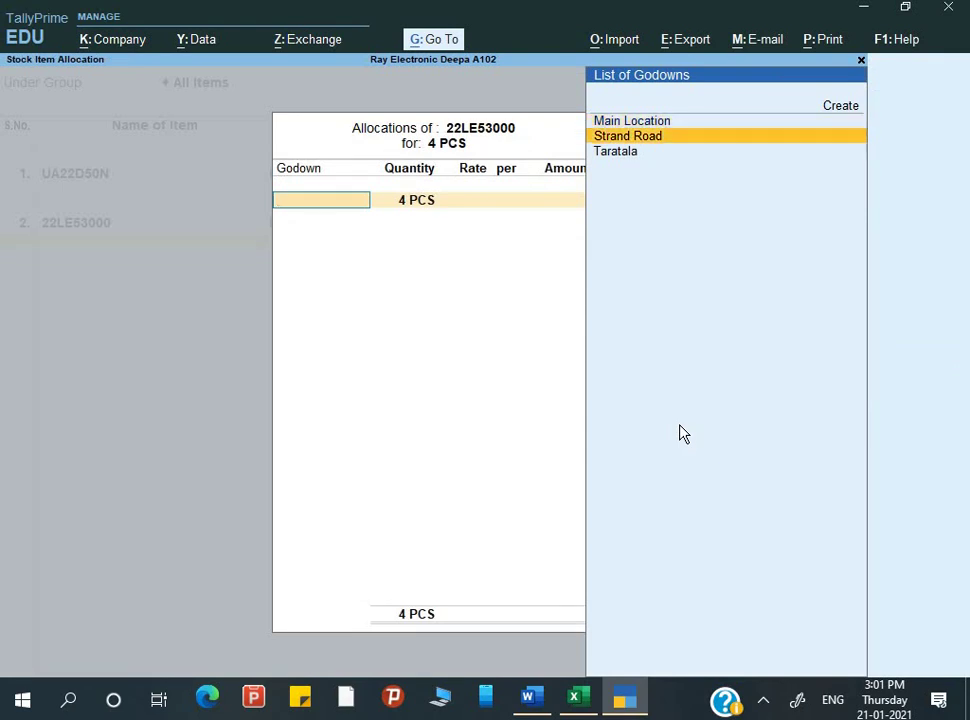
key(Return)
key(Return)
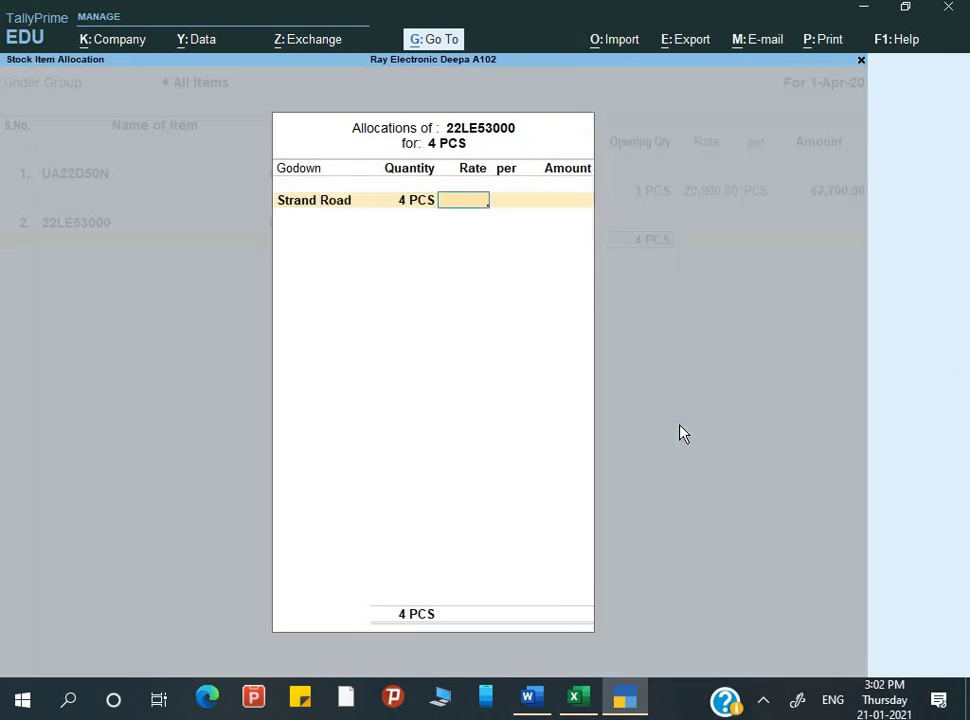
text(19,790)
key(Return)
key(Return)
key(Return)
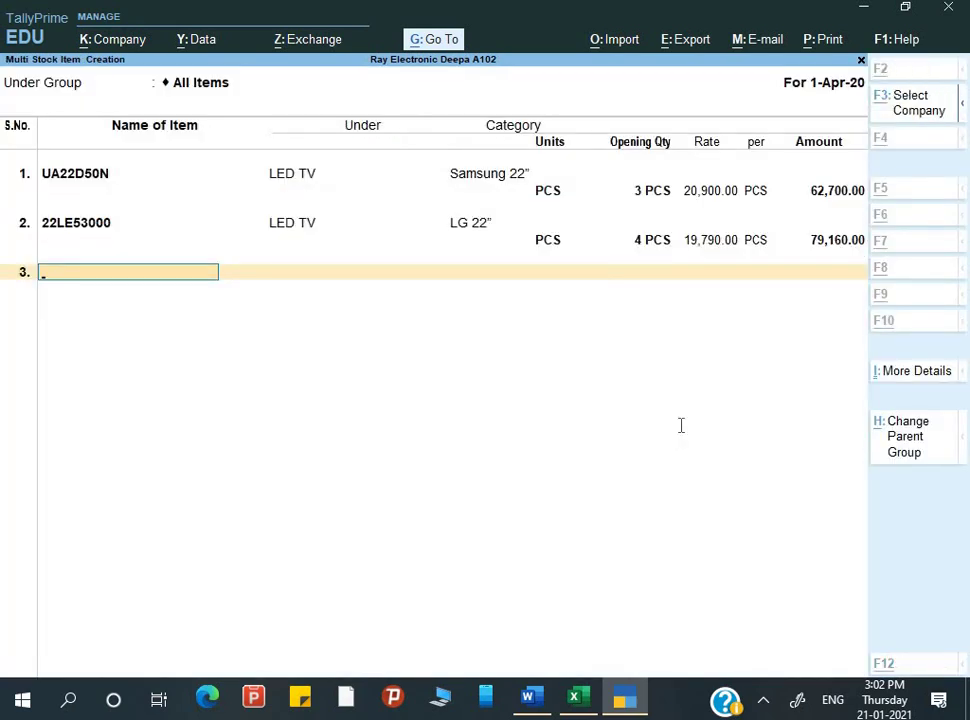
Step: Copy model number KDL22E420 from the Word assignment as the third stock item and place it under the LED TV group
key(alt+Tab)
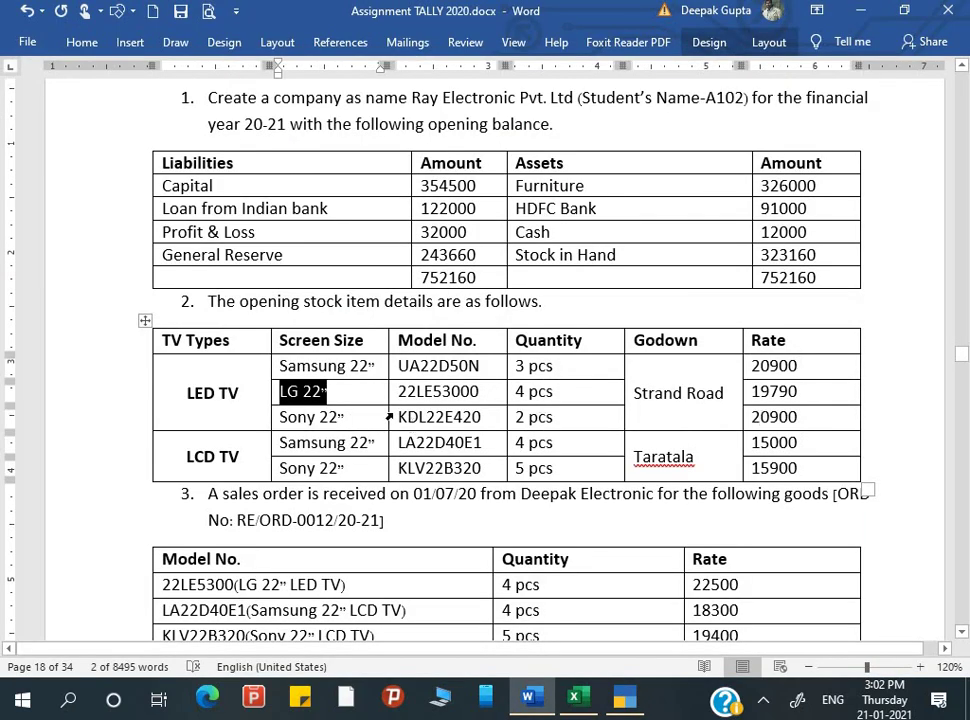
drag(399, 417, 482, 417)
key(alt+Tab)
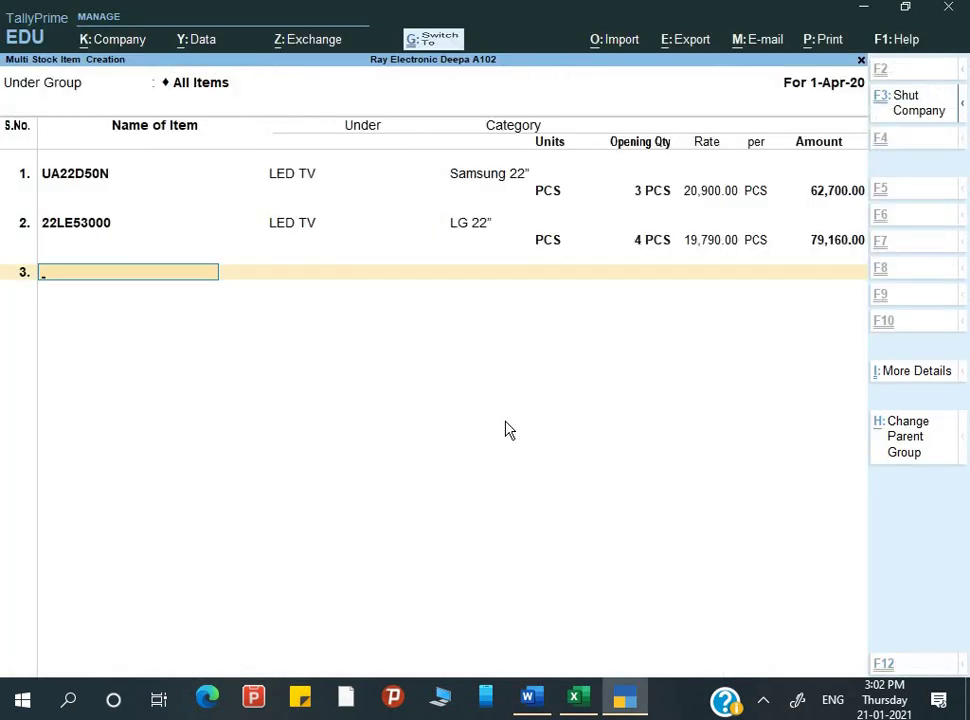
key(ctrl+alt+v)
key(Return)
key(Down)
key(Return)
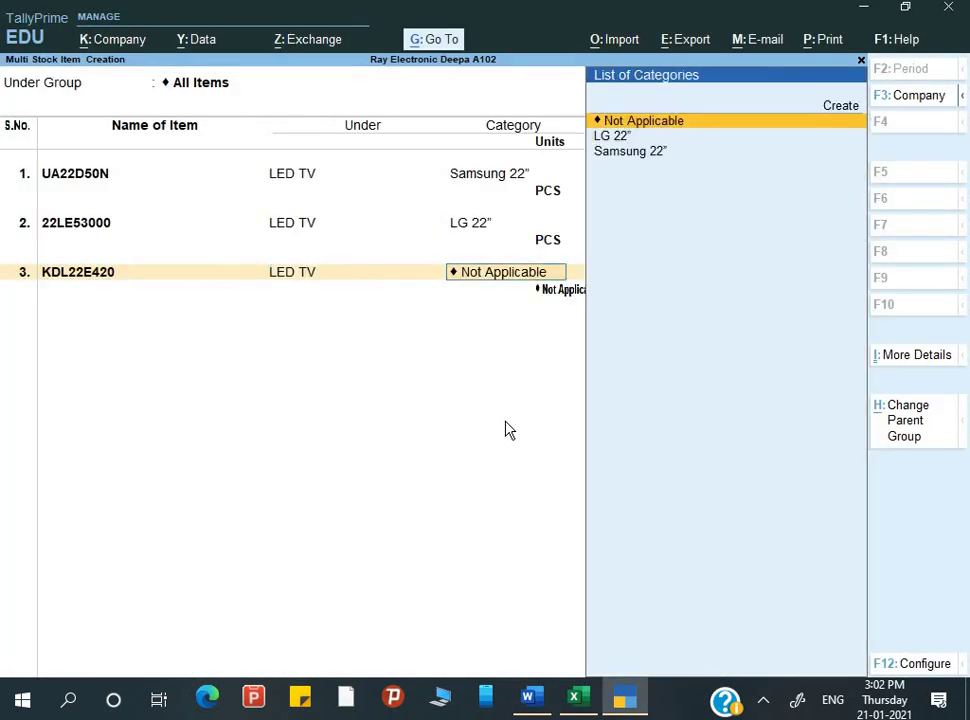
Step: Create a stock category named Sony 22” under Primary for KDL22E420, copying the name from the Word assignment
key(alt+c)
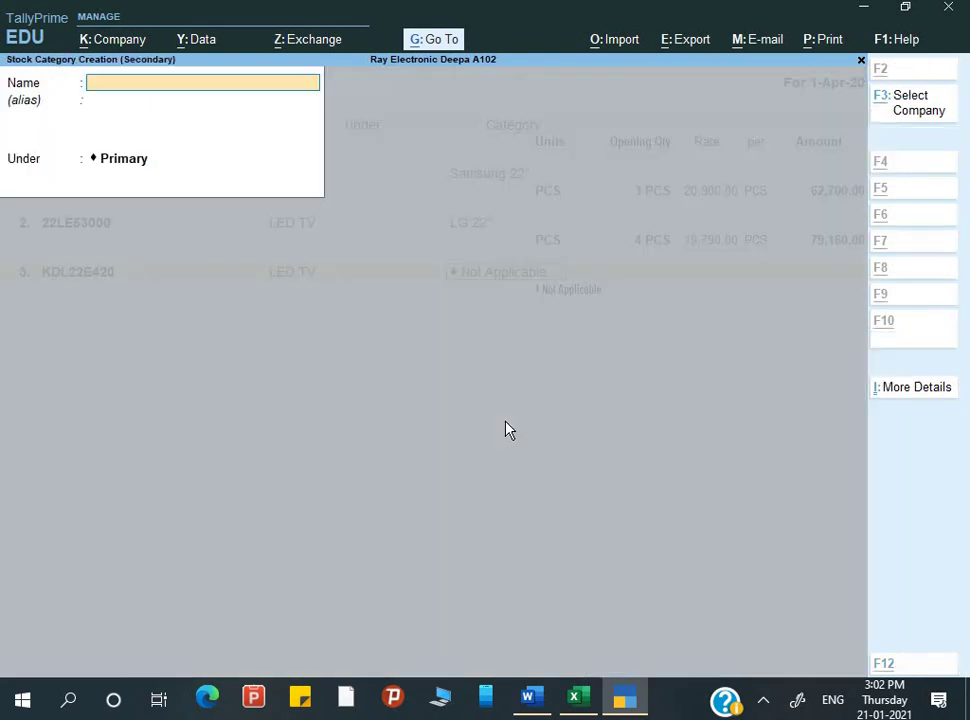
key(alt+Tab)
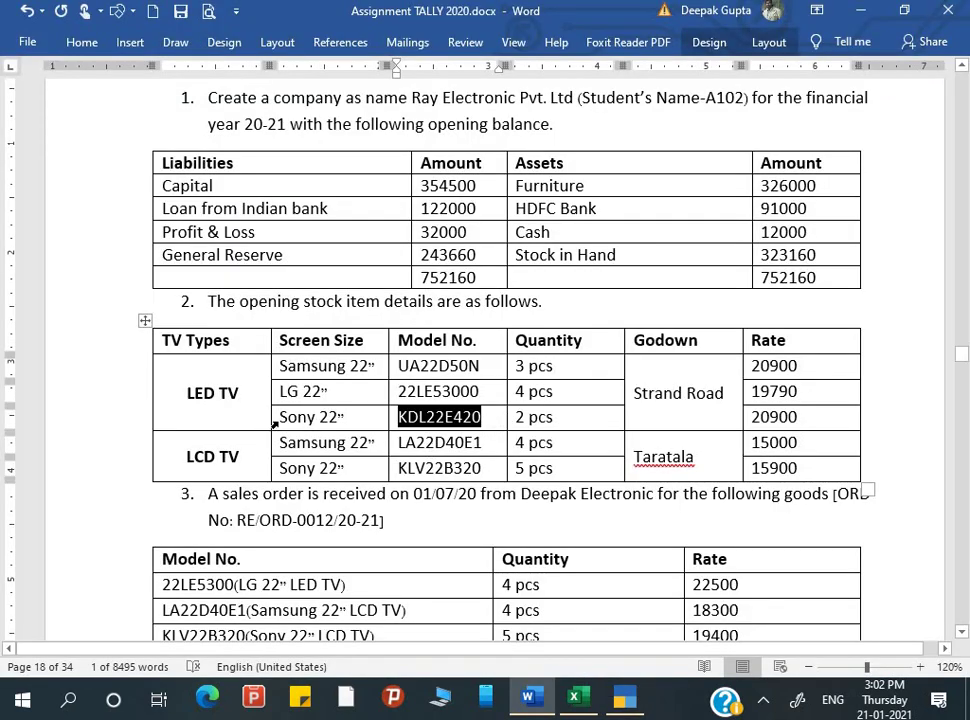
drag(281, 419, 343, 420)
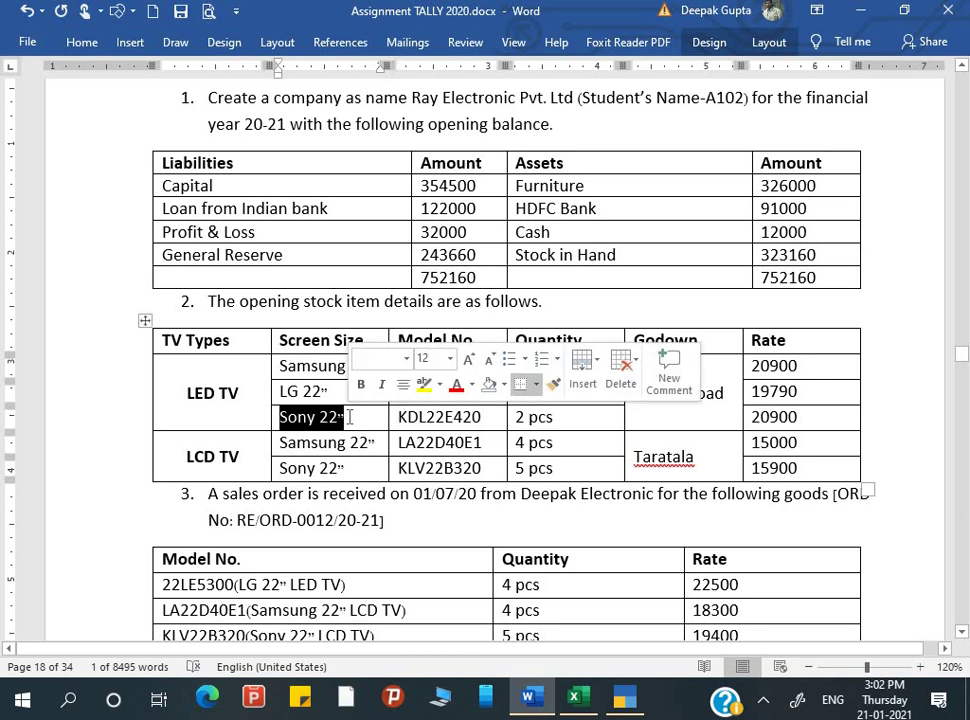
key(alt+Tab)
key(ctrl+alt+v)
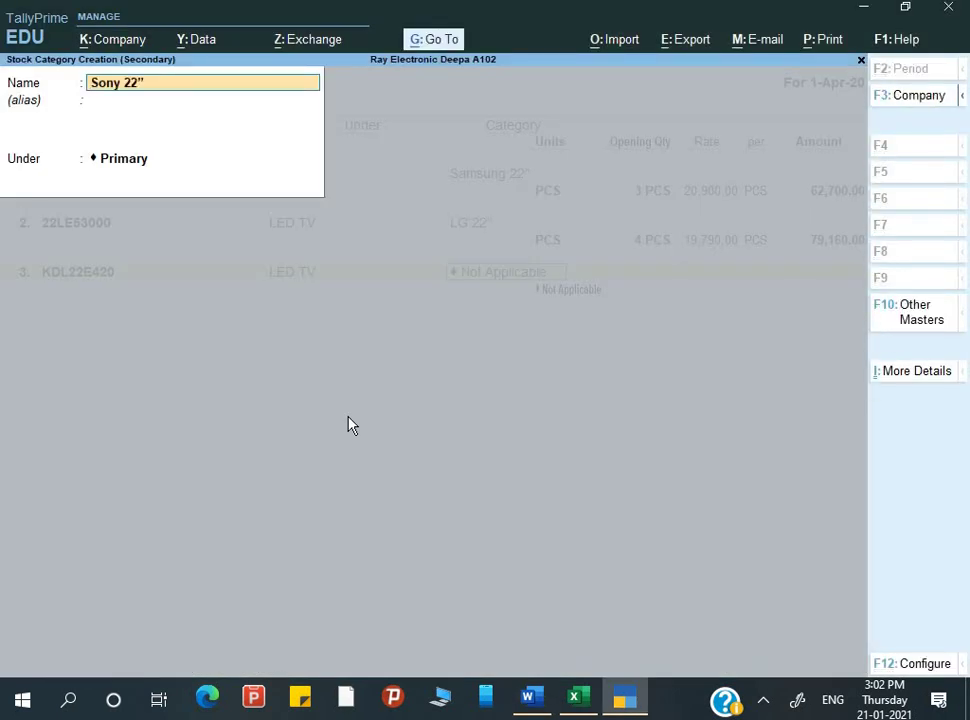
key(Return)
key(Return)
key(Return)
key(Return)
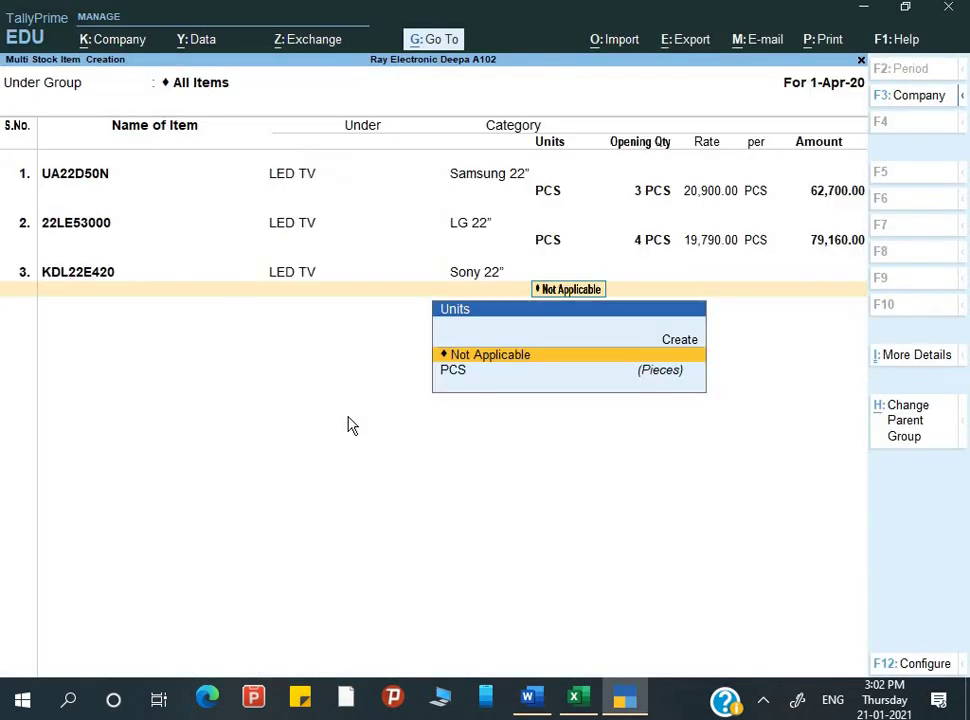
Step: Set the unit of KDL22E420 to PCS and enter its opening quantity of 2 from the Word assignment
key(Down)
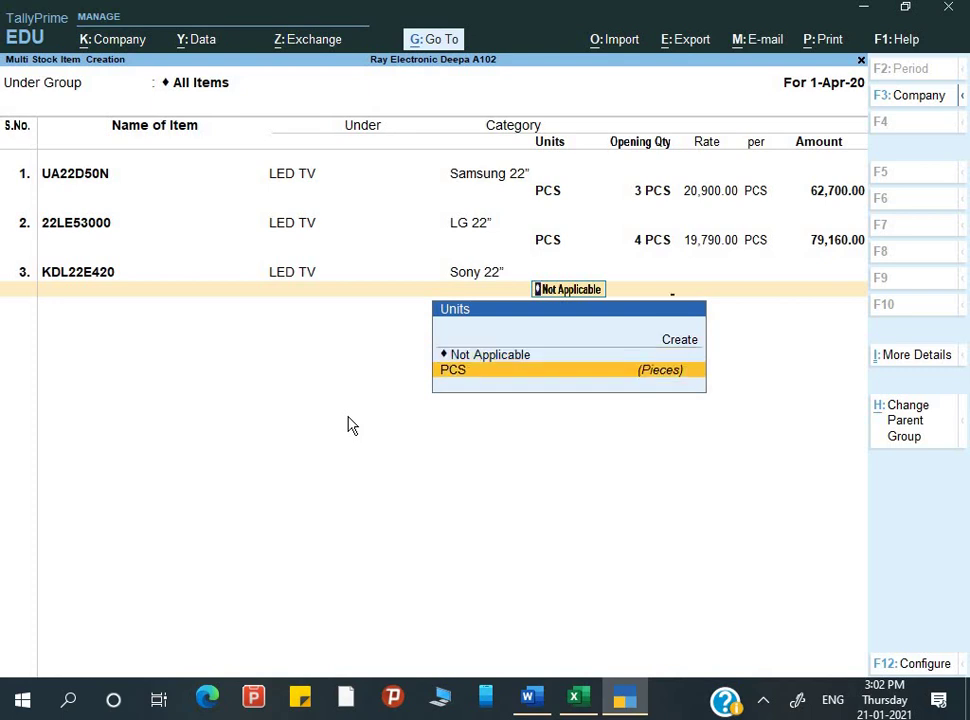
key(Return)
key(alt+Tab)
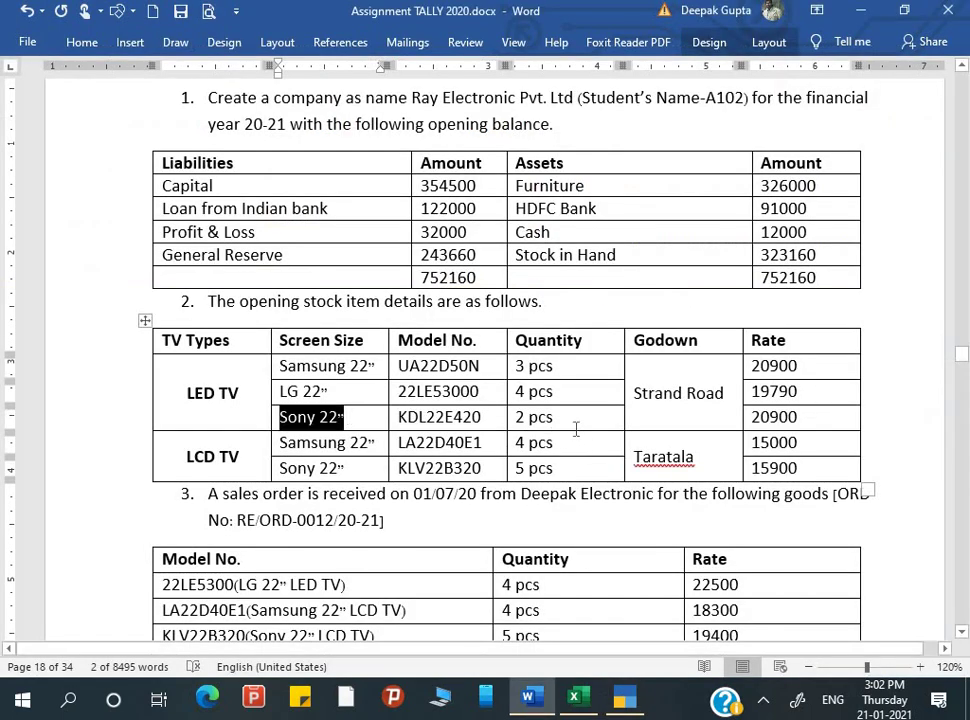
key(alt+Tab)
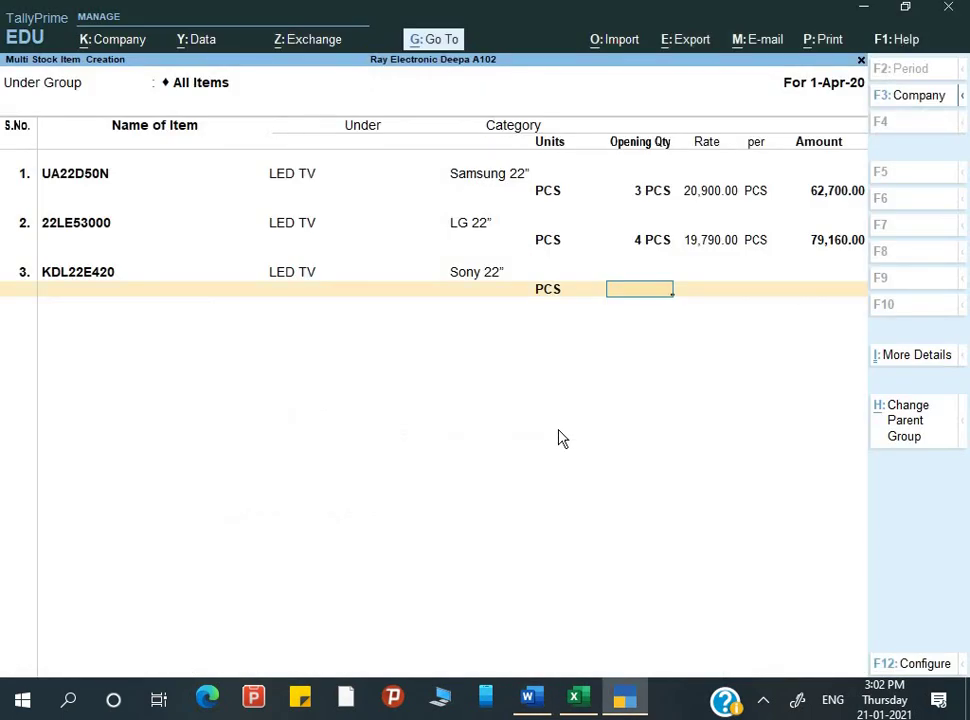
text(2)
key(Return)
Step: Allocate KDL22E420's opening stock to the Strand Road godown at a rate of 20,900 per PCS and accept it
text(s)
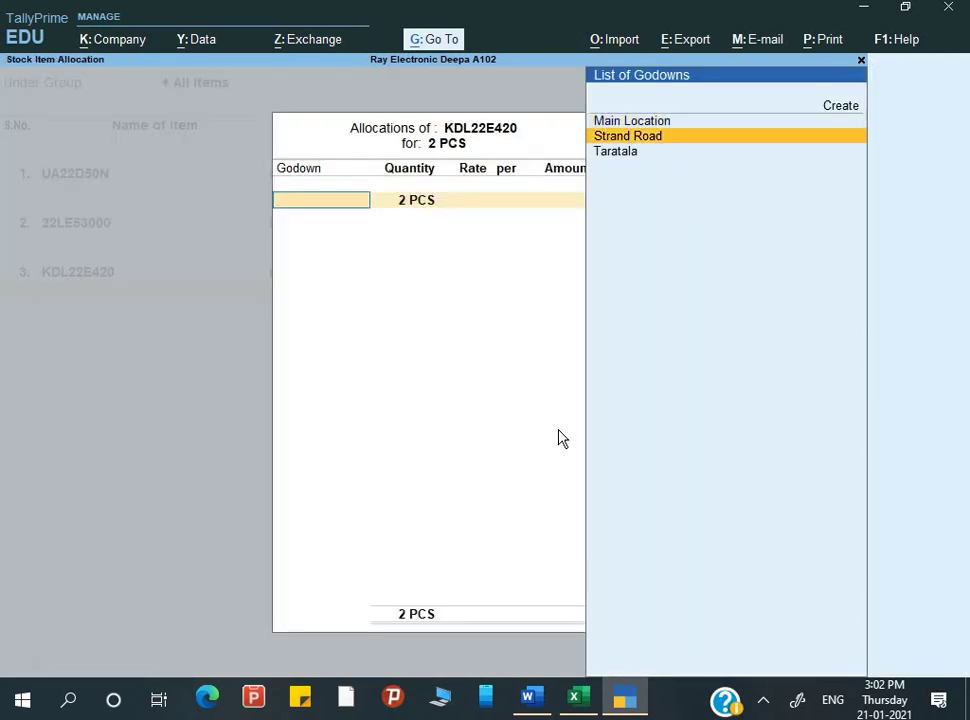
key(Return)
key(Return)
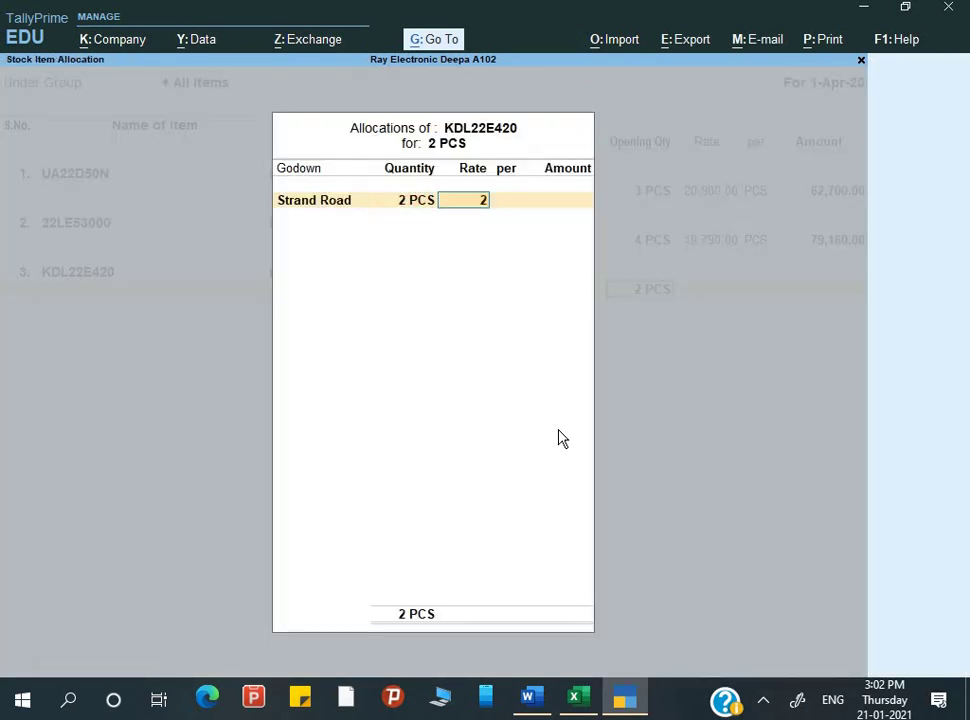
text(20,900)
key(Return)
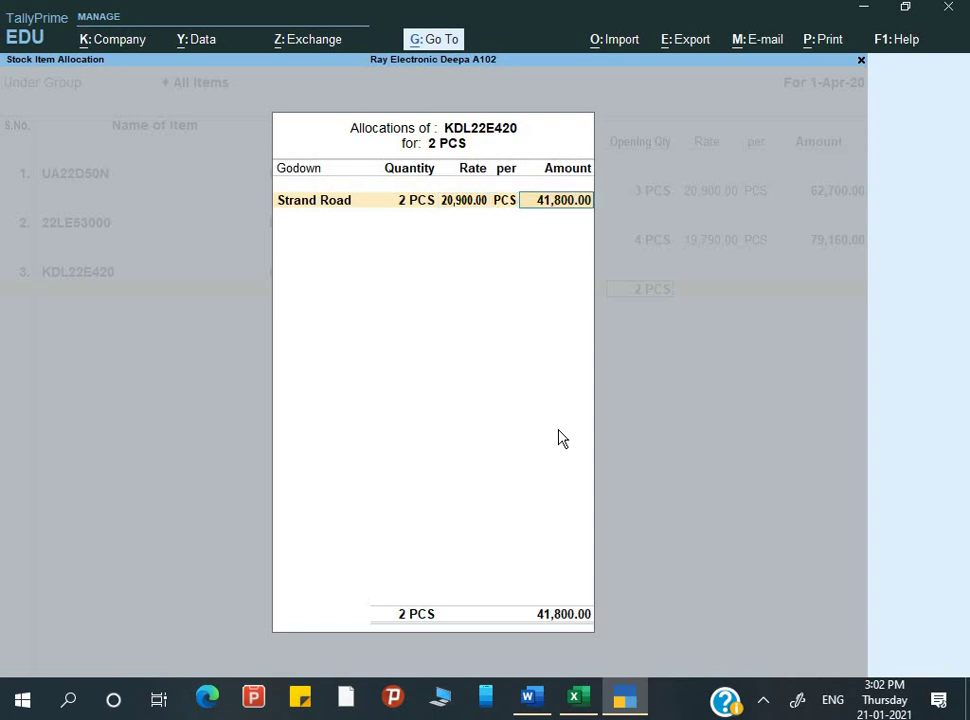
key(Return)
key(Return)
Step: Copy model number LA22D40E1 from the Word assignment as the name of the fourth stock item
key(alt+Tab)
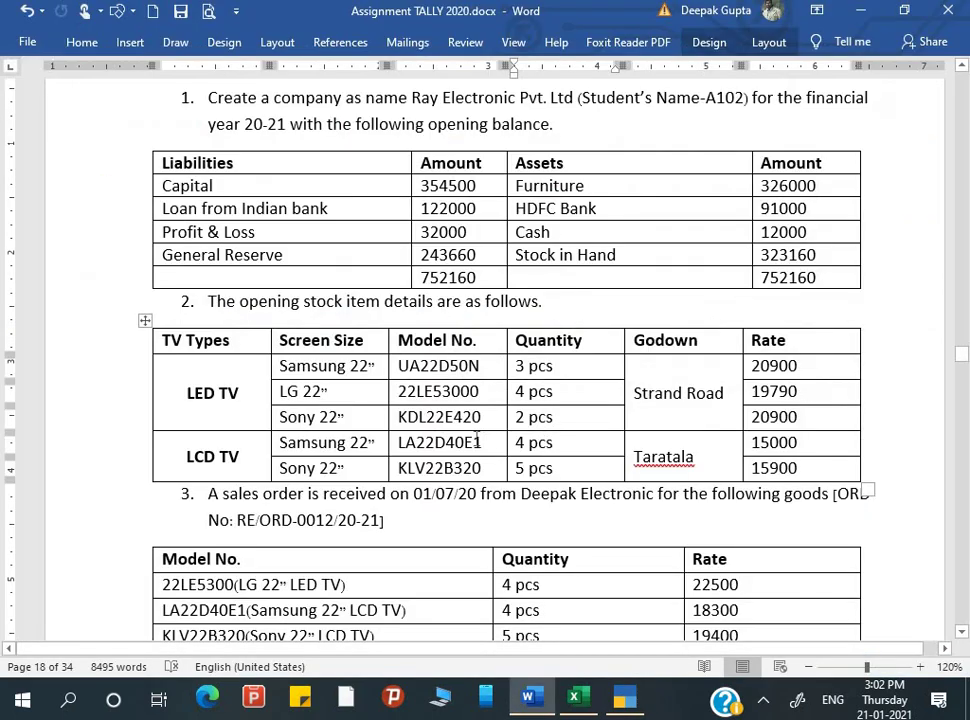
drag(398, 442, 482, 444)
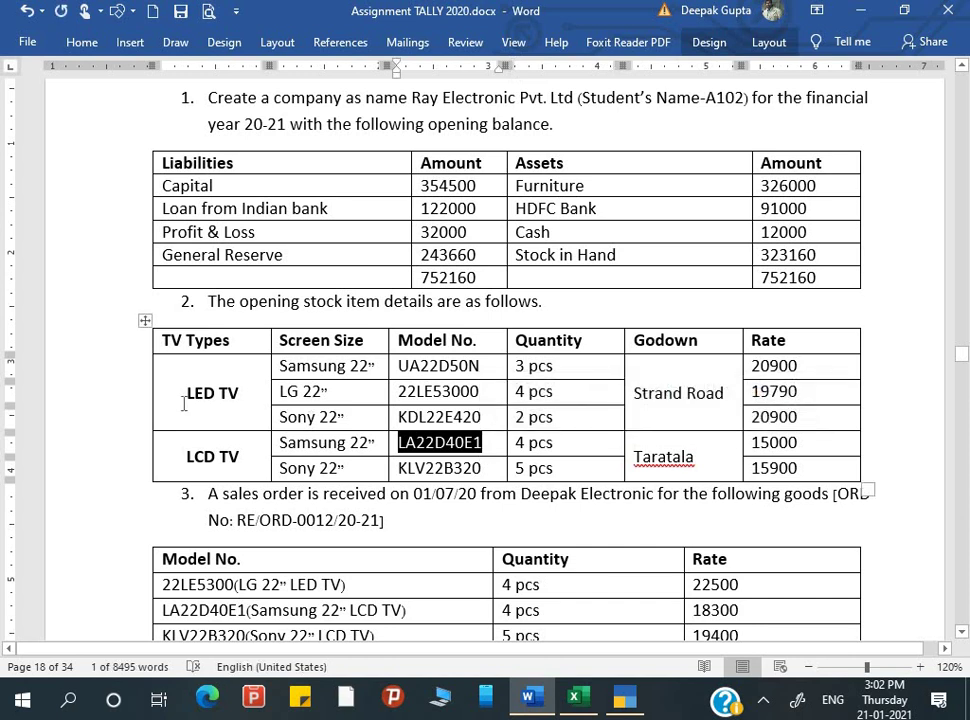
key(alt+Tab)
key(ctrl+alt+v)
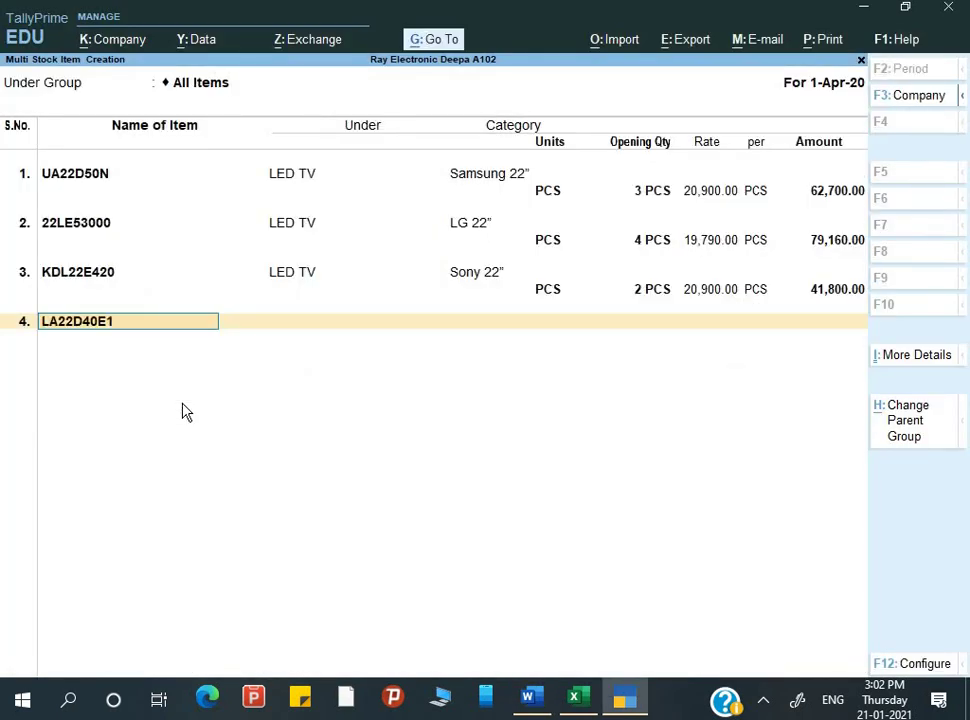
key(Return)
Step: Create a stock group named LCD TV under Primary, without adding item quantities, and assign LA22D40E1 to it
key(alt+c)
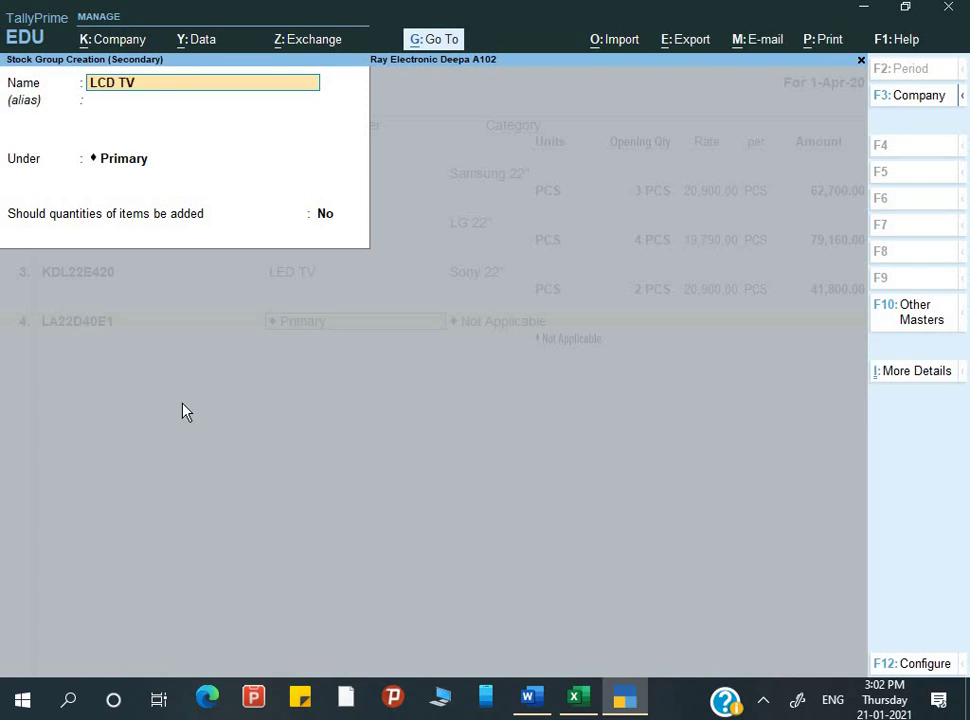
text(LCD TV)
key(Return)
key(Return)
key(Return)
key(Return)
key(Return)
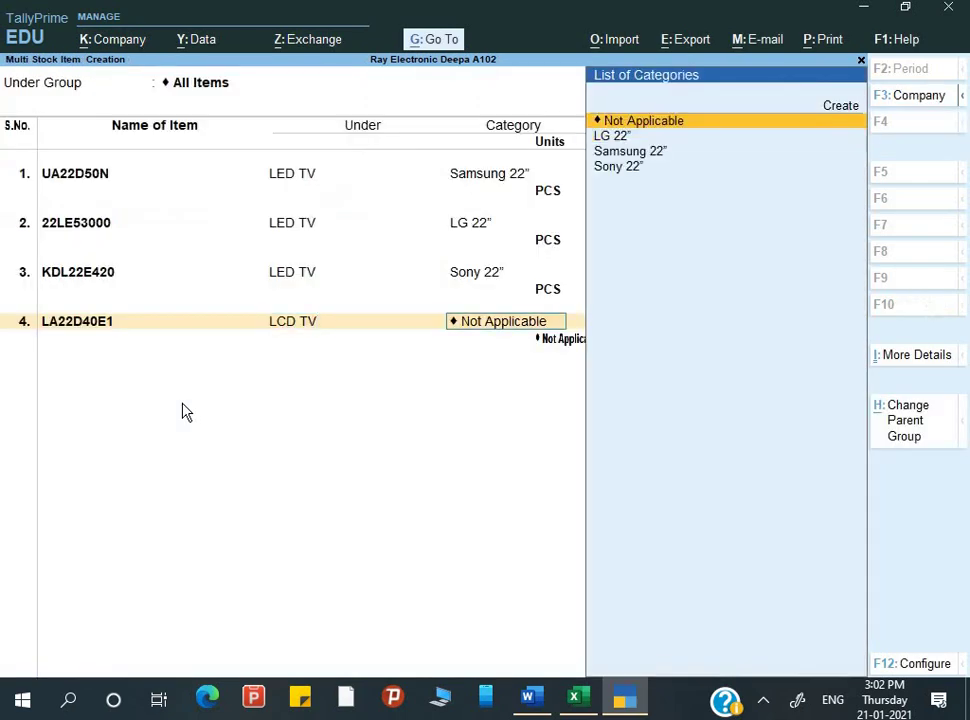
Step: Check the Word assignment and assign the Samsung 22” category to stock item LA22D40E1
key(alt+Tab)
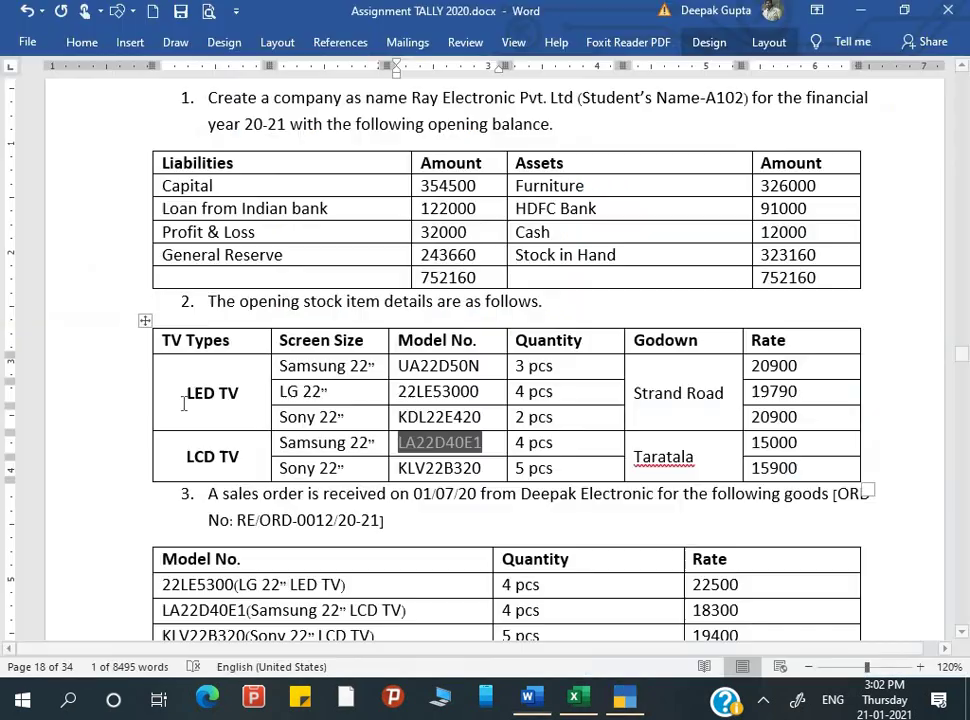
key(alt+Tab)
key(Up)
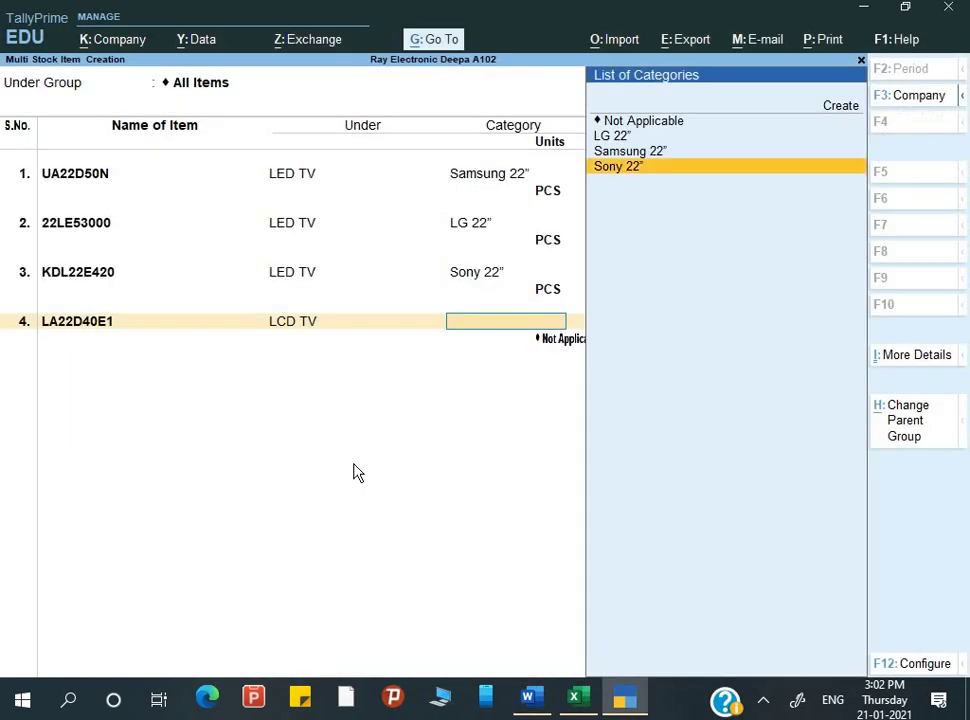
key(Up)
key(Return)
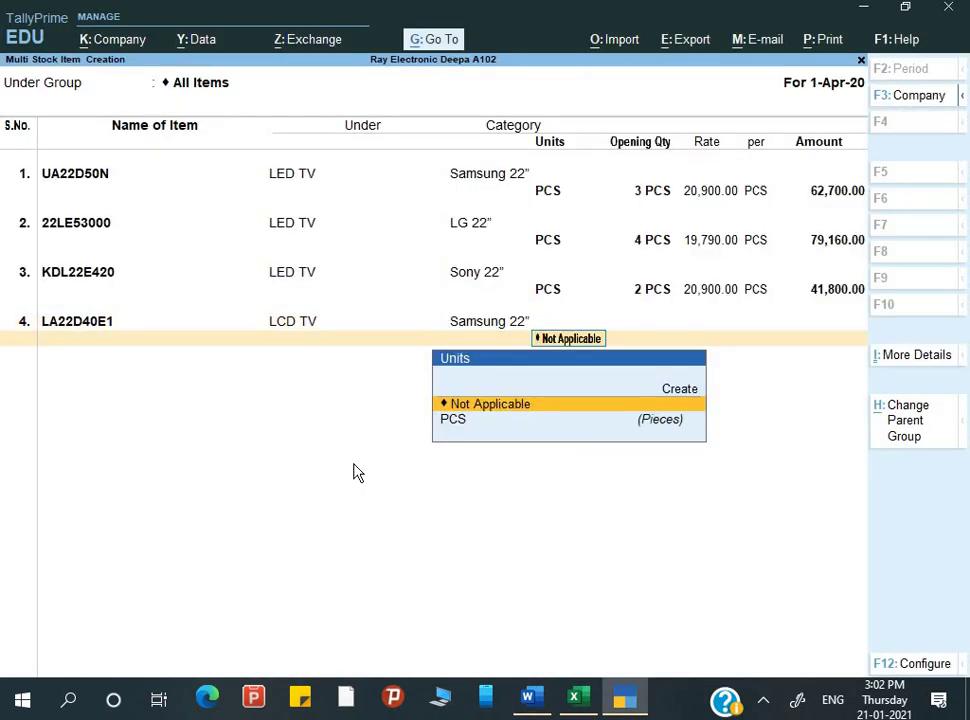
Step: Set the unit of LA22D40E1 to PCS and enter its opening quantity of 4 from the Word assignment
key(Down)
key(Return)
key(alt+Tab)
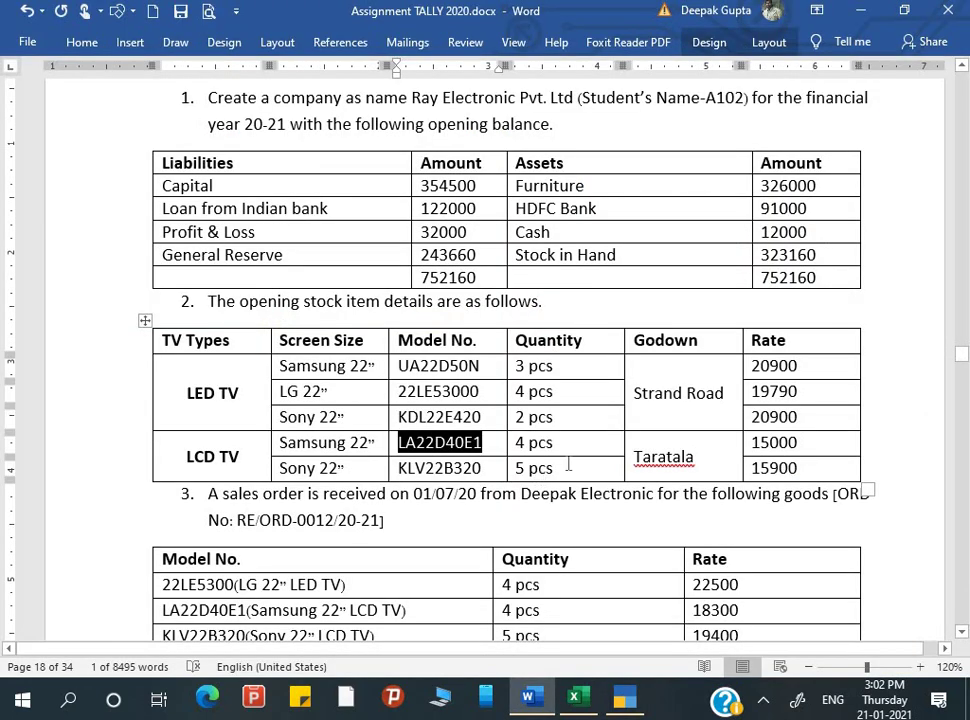
key(alt+Tab)
text(4)
key(Return)
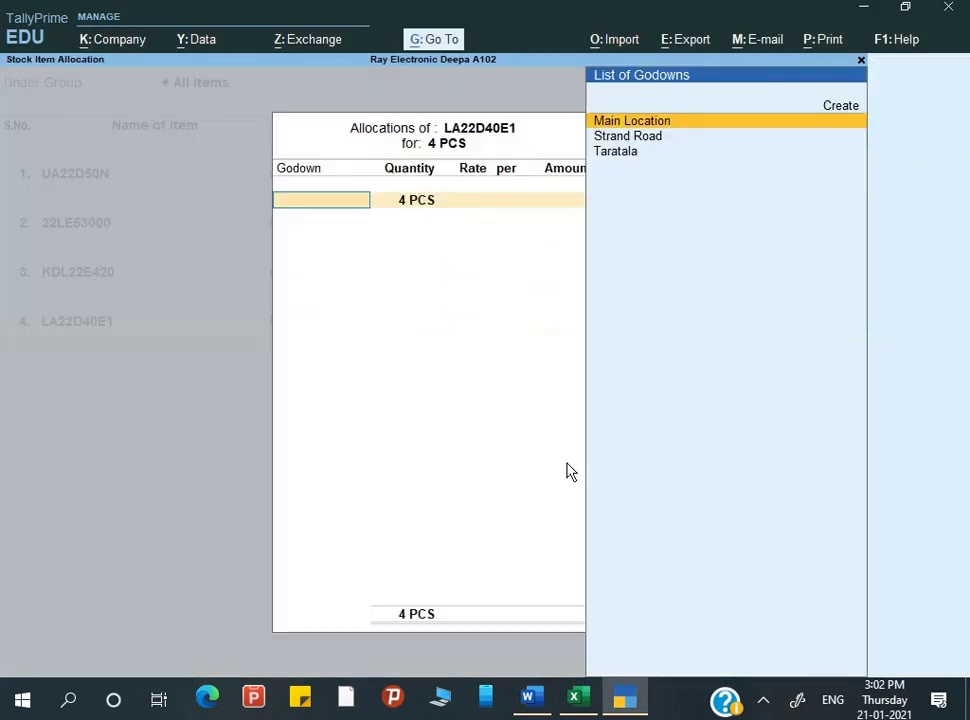
Step: Allocate LA22D40E1's opening stock to the Taratala godown at a rate of 15,000 per PCS and accept it
key(Down)
key(Down)
key(Return)
key(Return)
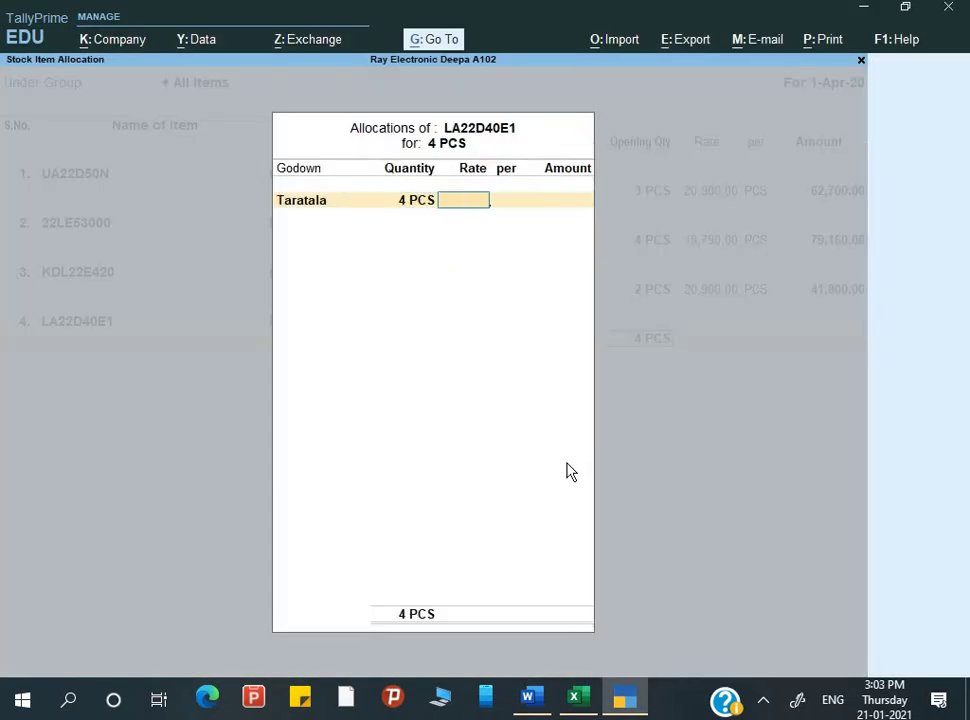
text(15000)
key(Return)
key(Return)
key(Return)
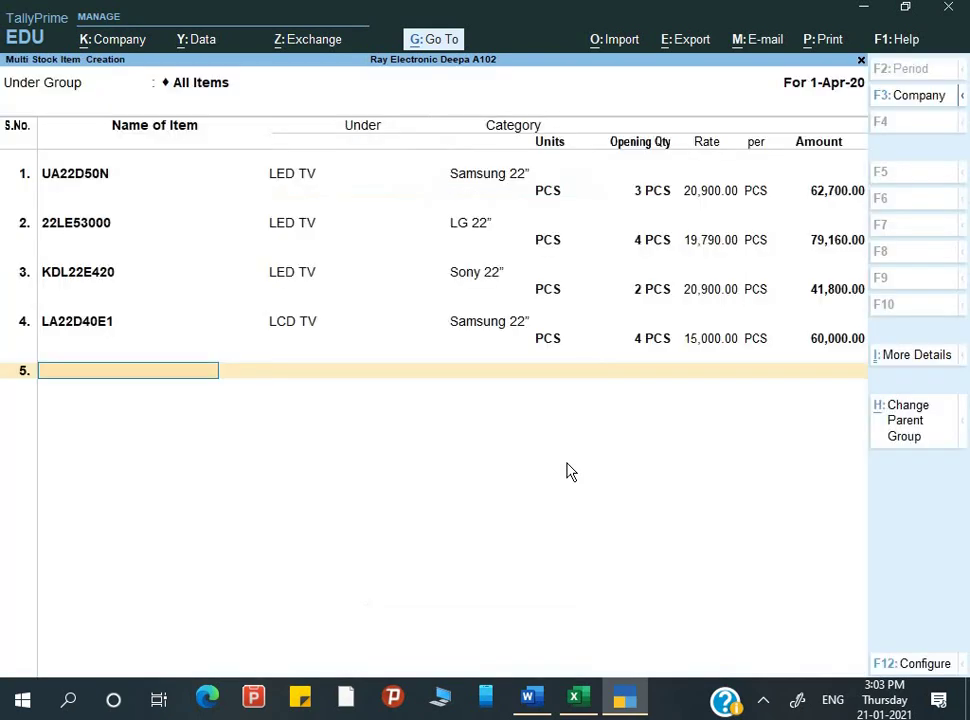
Step: Copy model number KLV22B320 from the Word assignment as the name of the fifth stock item
key(alt+Tab)
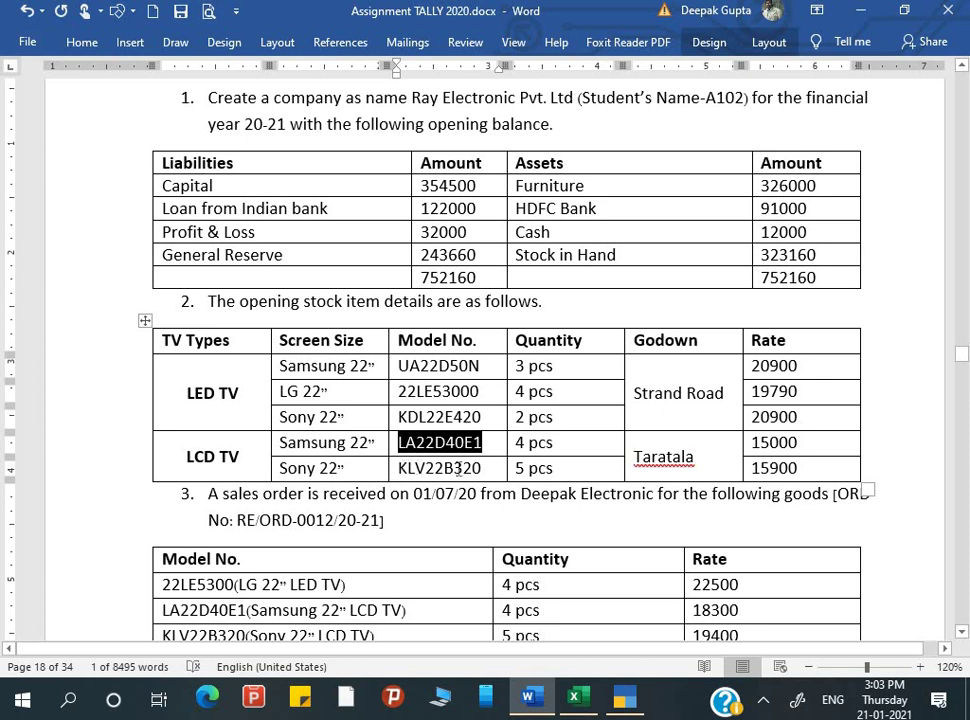
drag(398, 468, 481, 470)
key(alt+Tab)
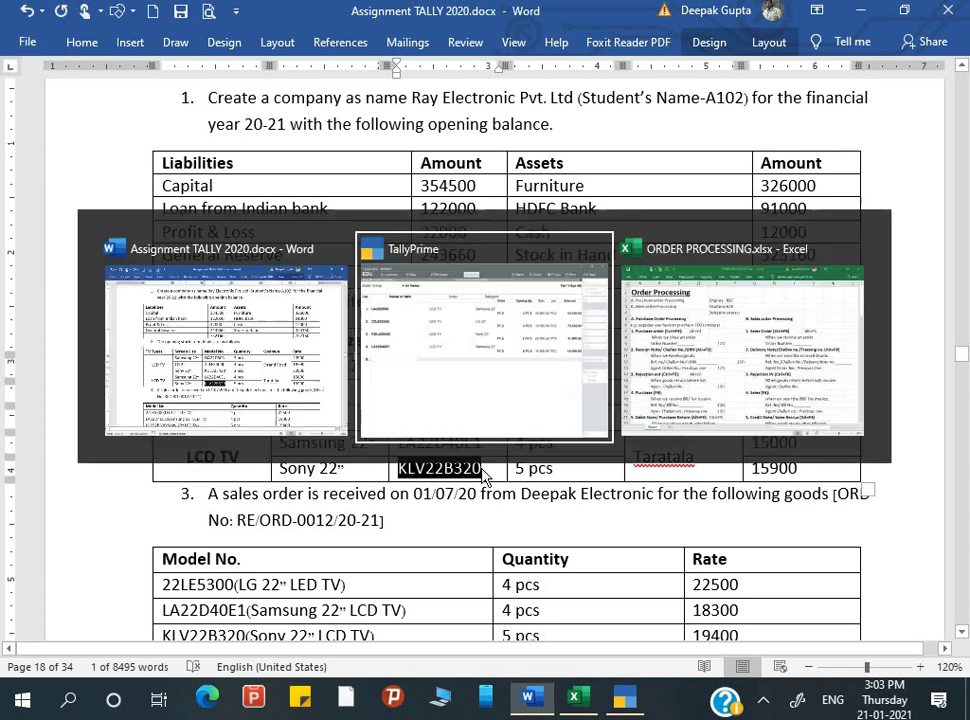
key(ctrl+alt+v)
key(Return)
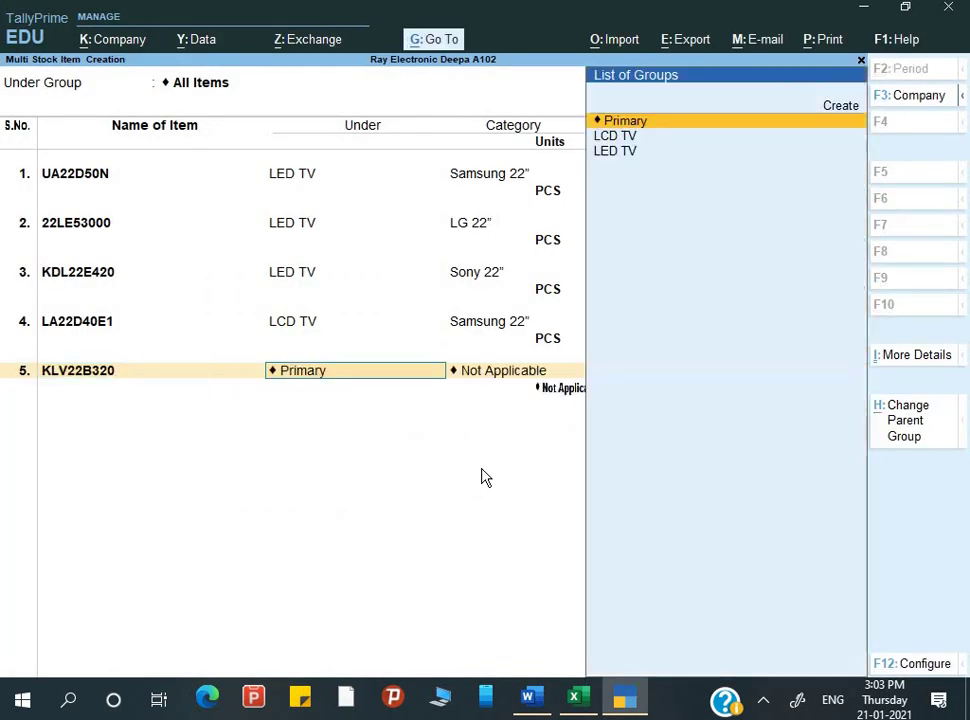
Step: Place KLV22B320 under the LCD TV group and assign it the Sony 22” category from the assignment
key(Down)
key(Return)
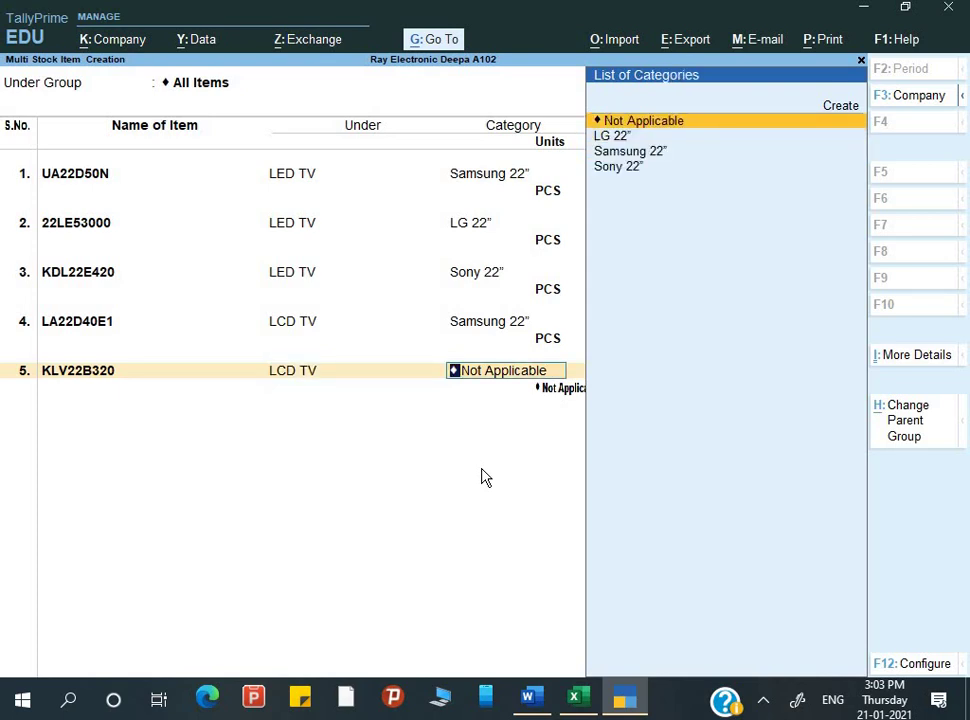
key(Down)
key(Down)
key(Down)
key(alt+Tab)
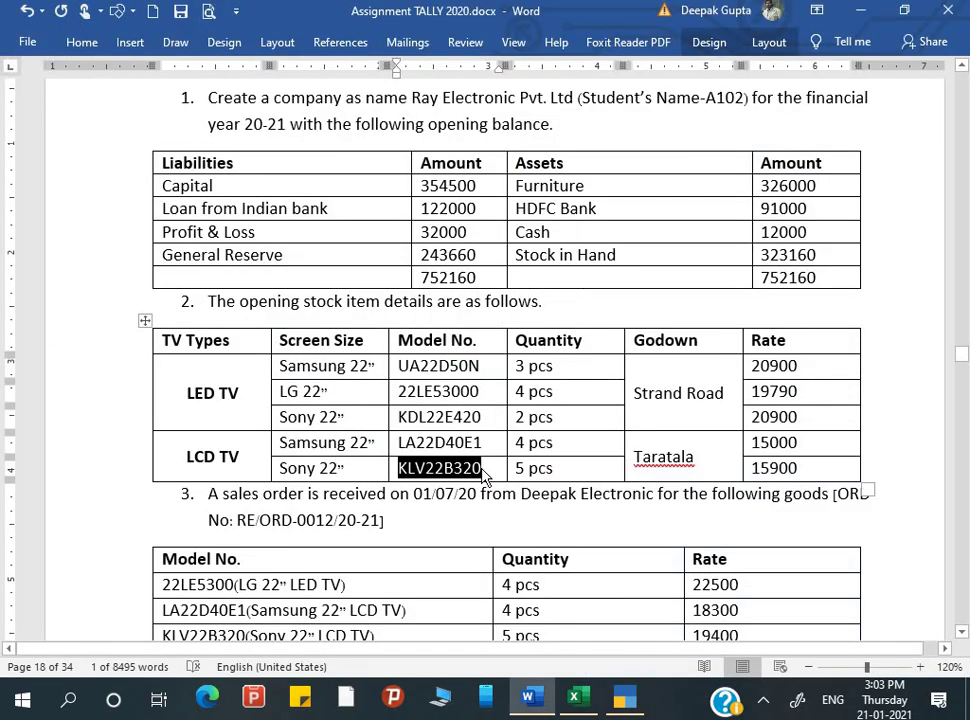
key(alt+Tab)
key(Return)
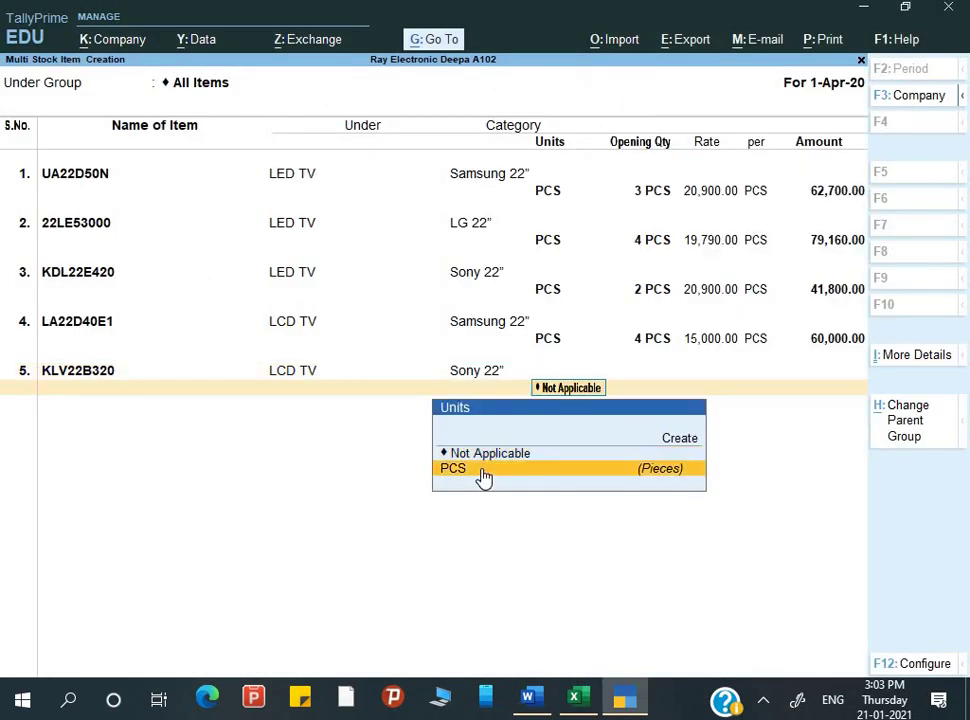
Step: Set the unit of KLV22B320 to PCS and enter its opening quantity of 5 from the Word assignment
click(481, 476)
key(alt+Tab)
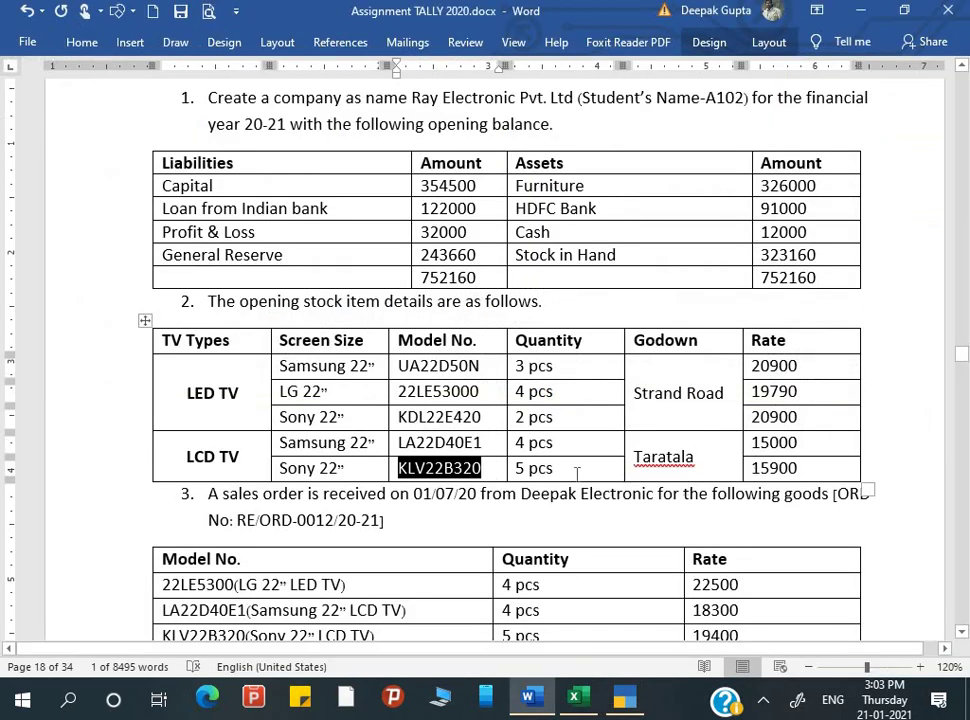
key(alt+Tab)
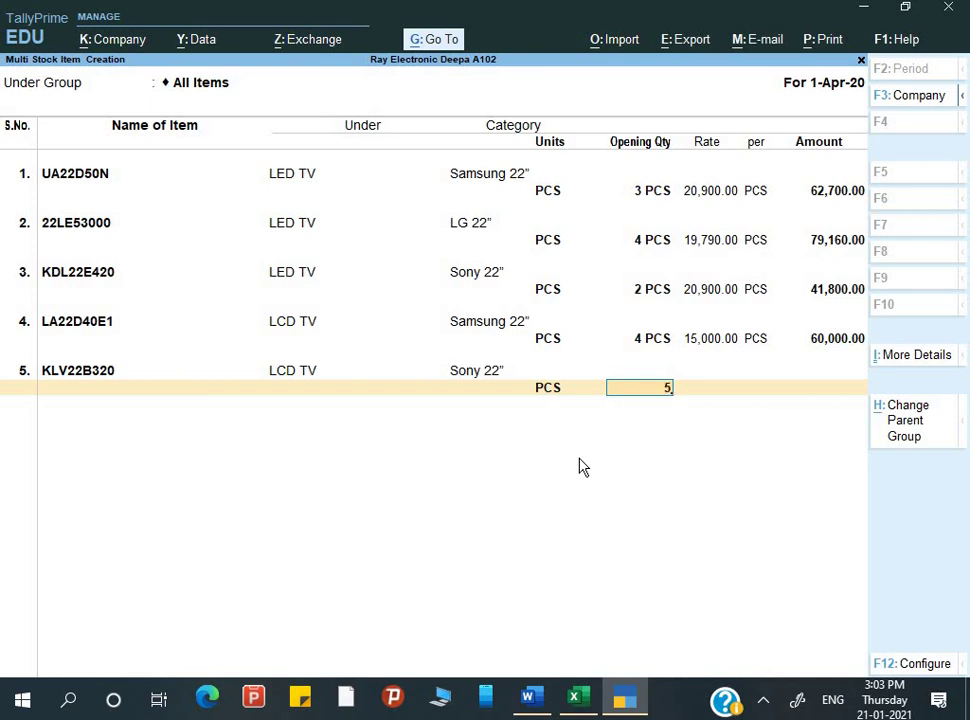
key(Return)
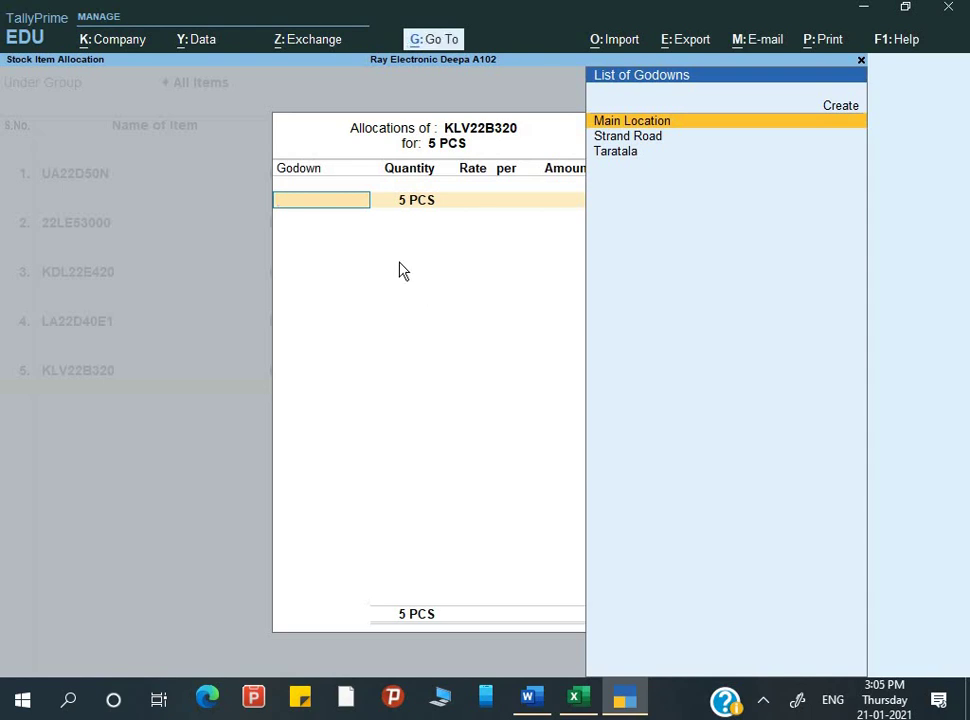
Step: Allocate KLV22B320's opening stock to the Taratala godown at 15,900 per PCS and save the five stock items
key(Down)
key(Down)
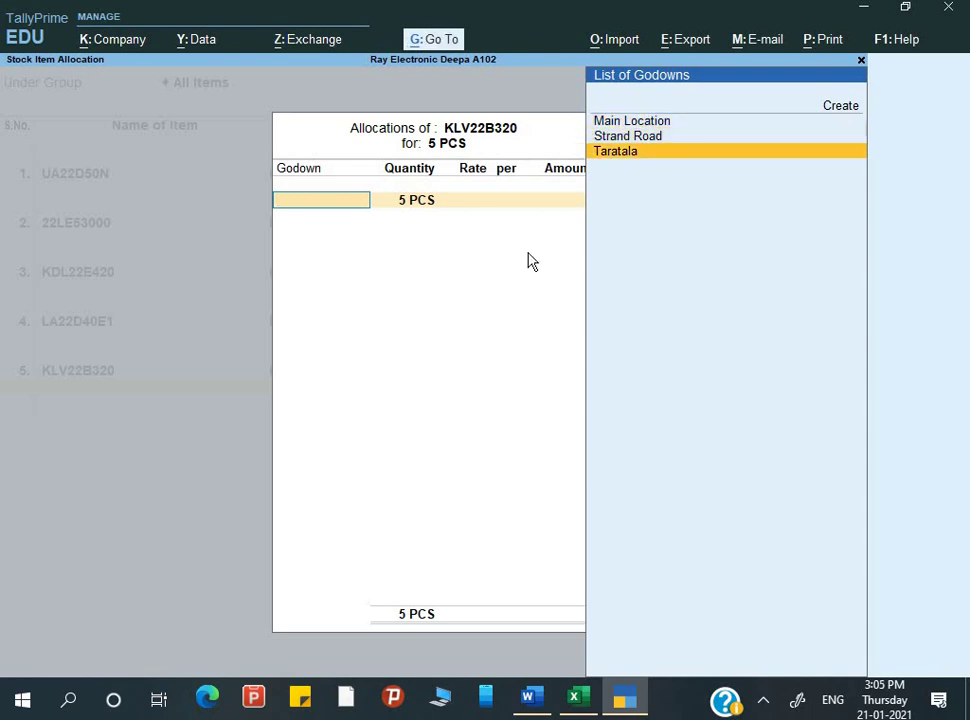
key(Return)
key(Return)
key(alt+Tab)
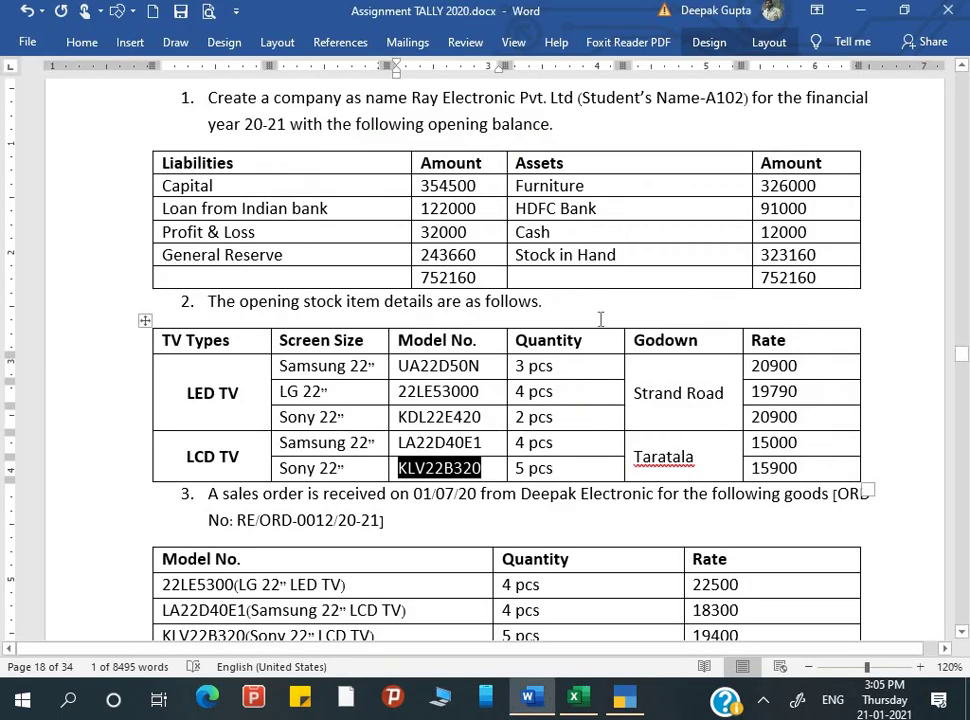
key(alt+Tab)
text(15900)
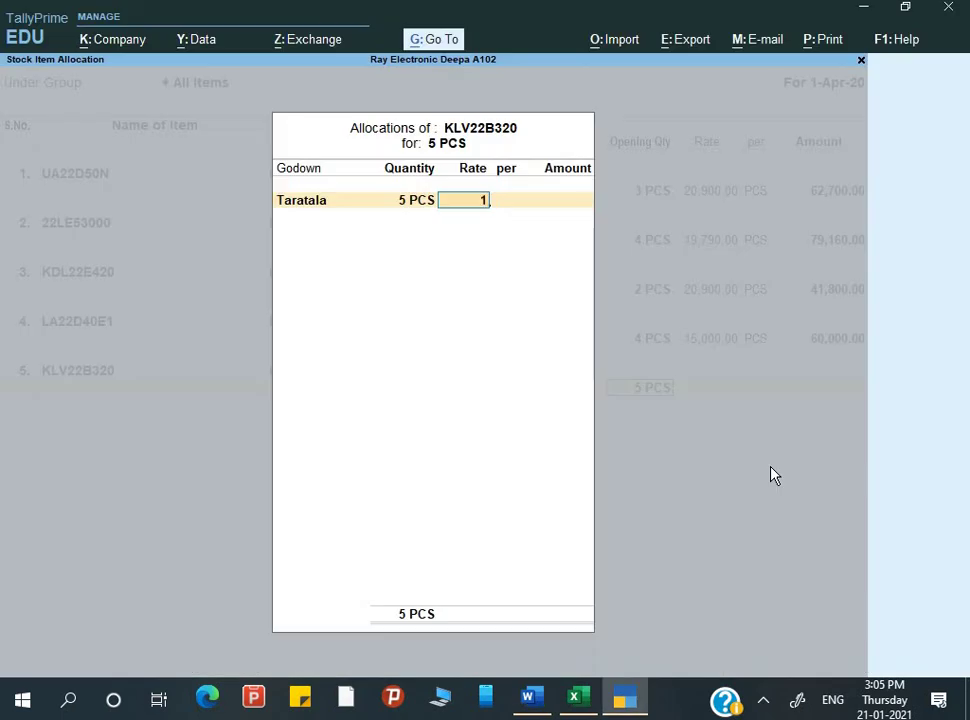
key(Return)
key(Return)
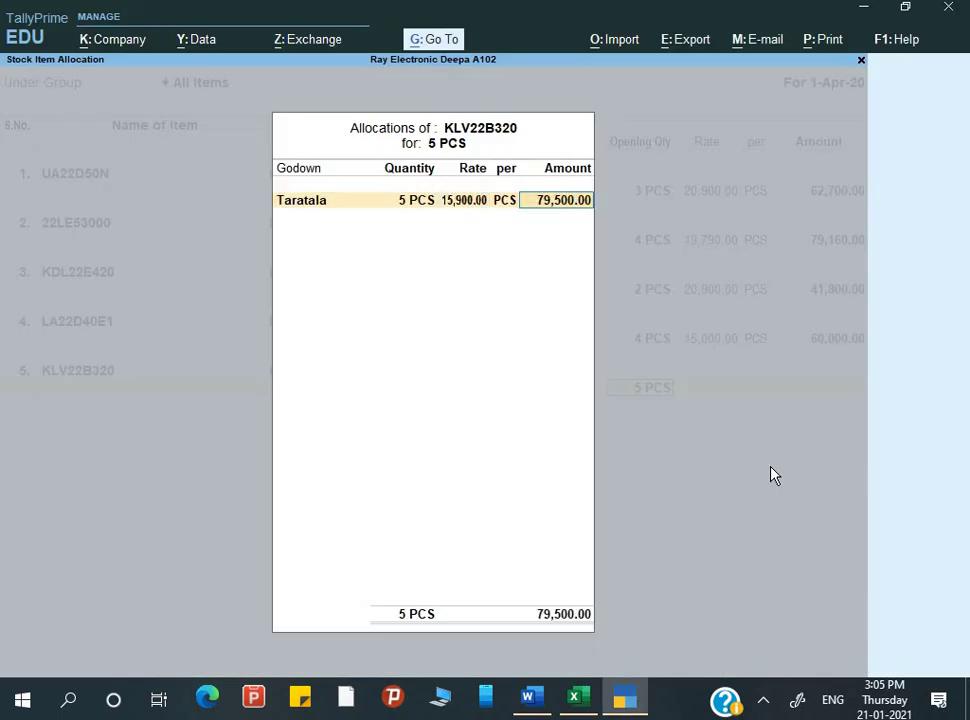
key(Return)
key(Return)
key(Return)
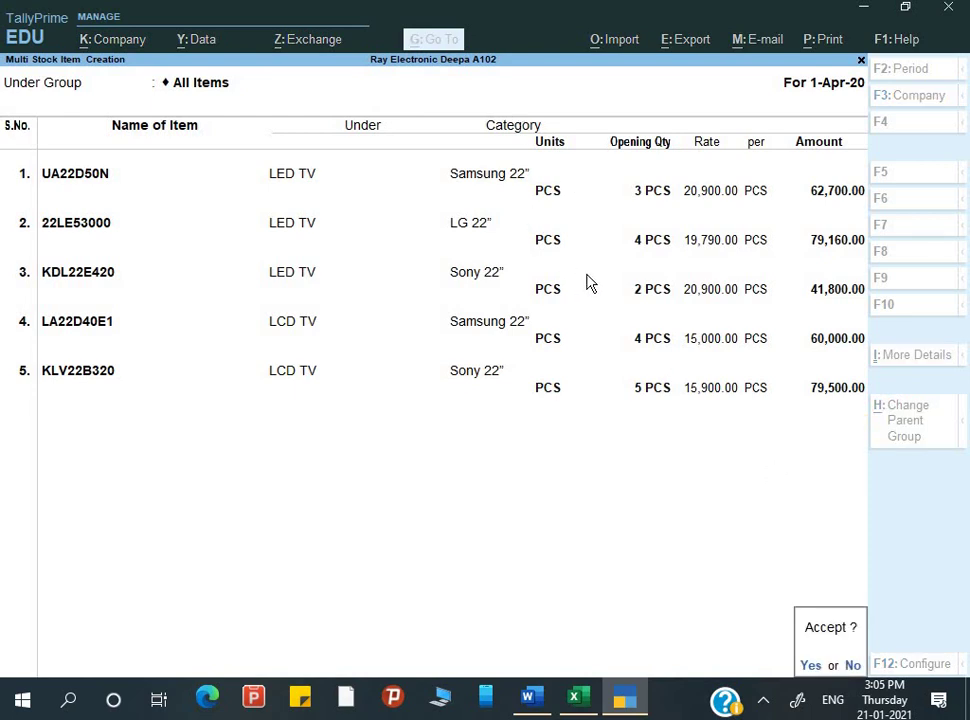
key(Return)
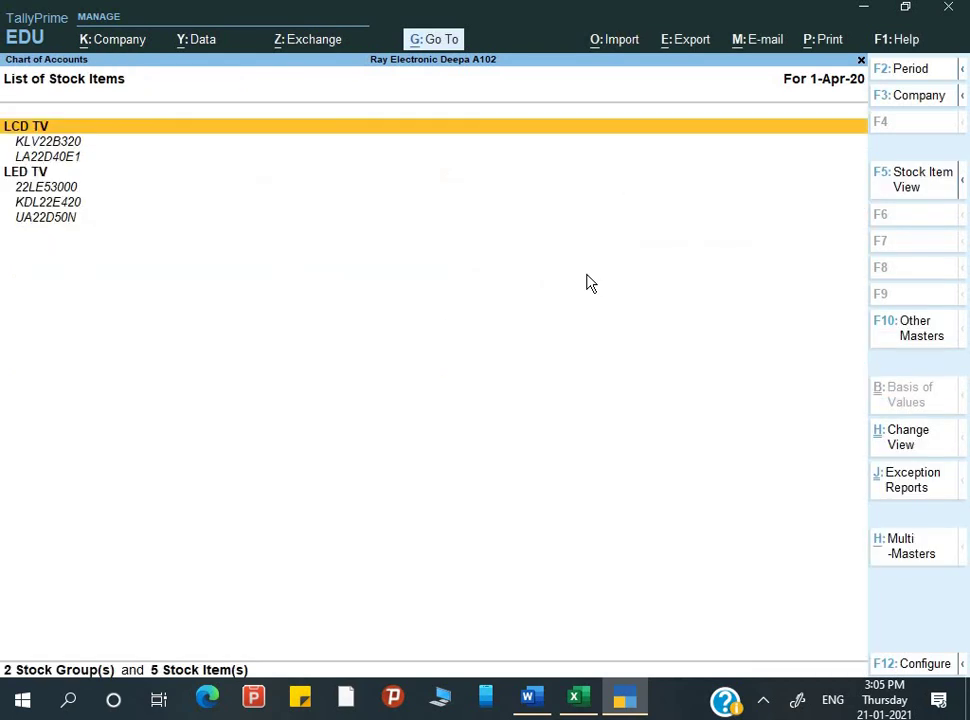
Step: Leave the stock item list, return to the Gateway of Tally and open the Balance Sheet
key(Escape)
key(Escape)
key(Up)
key(Up)
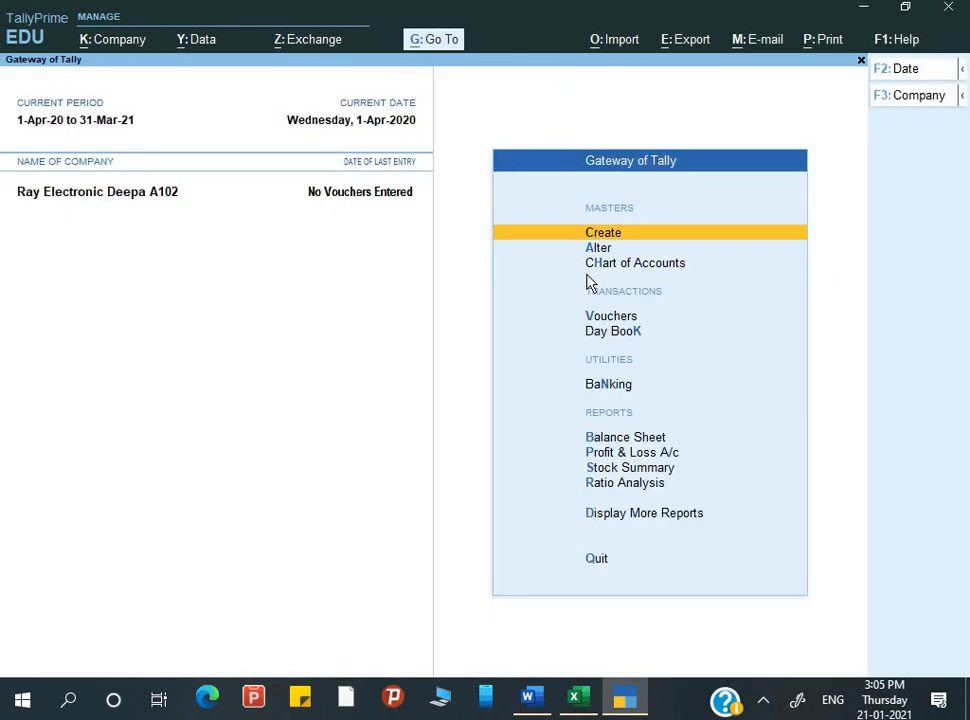
key(Down)
key(Down)
key(Down)
key(Down)
key(Down)
key(Down)
key(Return)
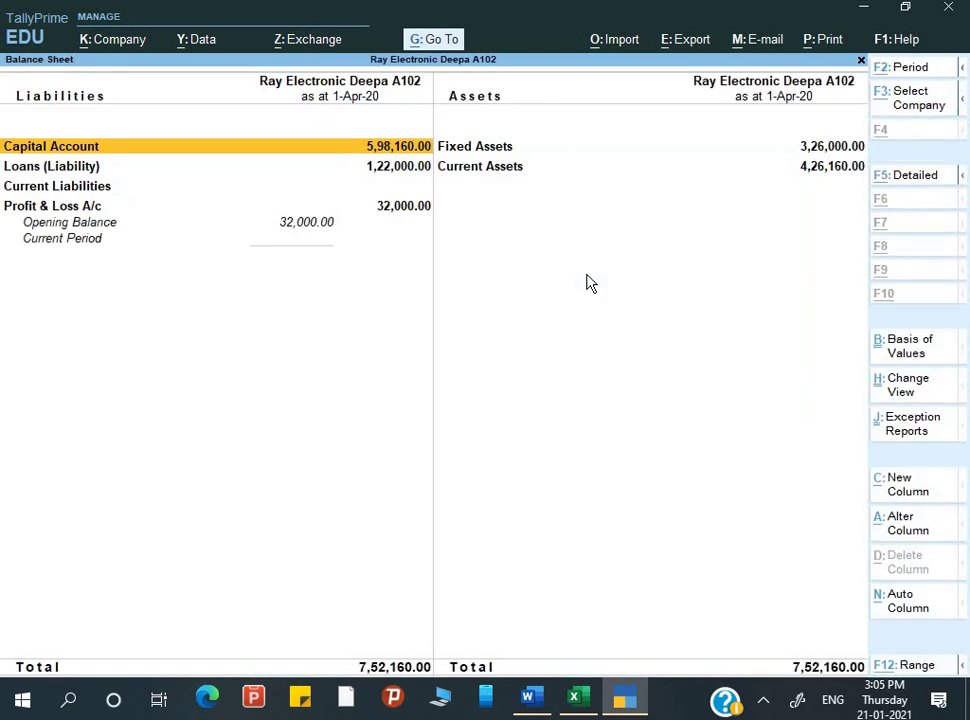
Step: Expand the Balance Sheet to its detailed view and examine Closing Stock item by item in the Stock Summary
key(alt+F5)
key(Right)
key(Down)
key(Down)
key(Down)
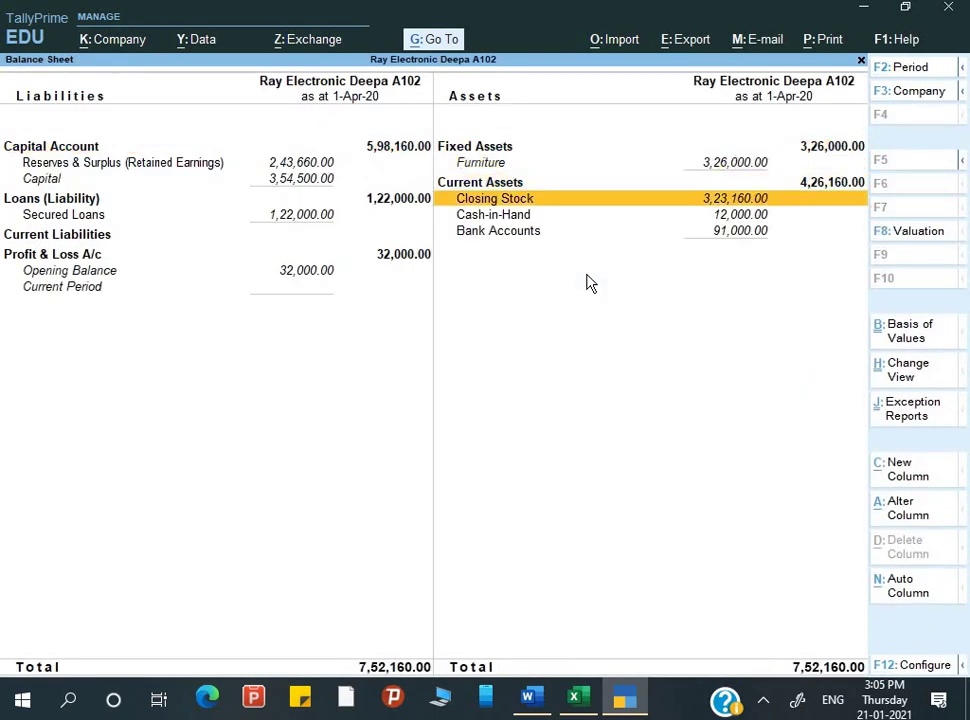
key(Return)
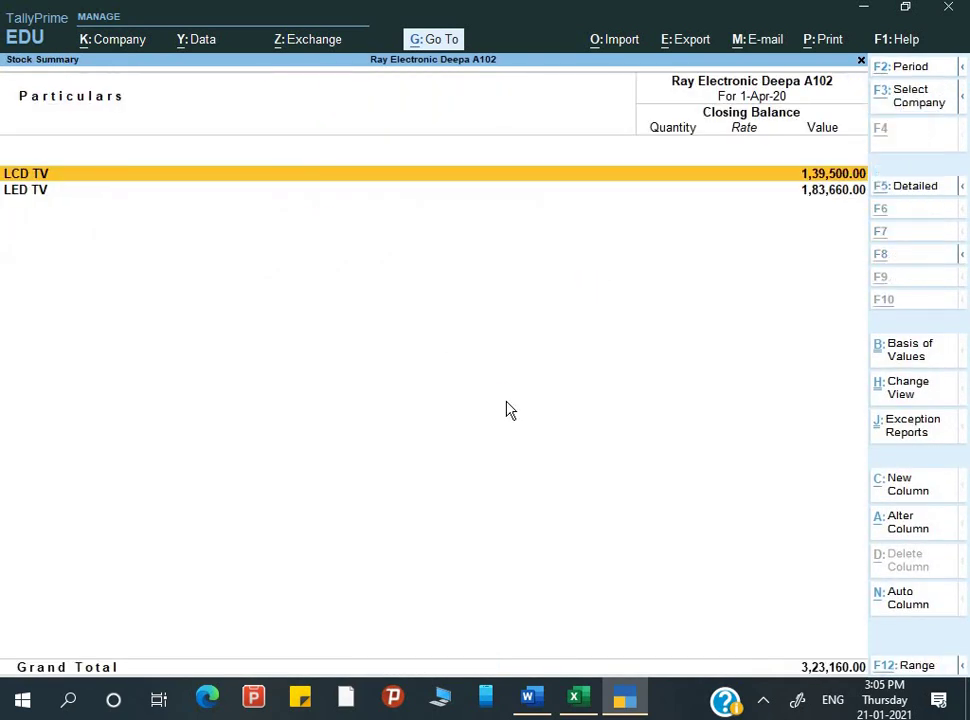
key(alt+F5)
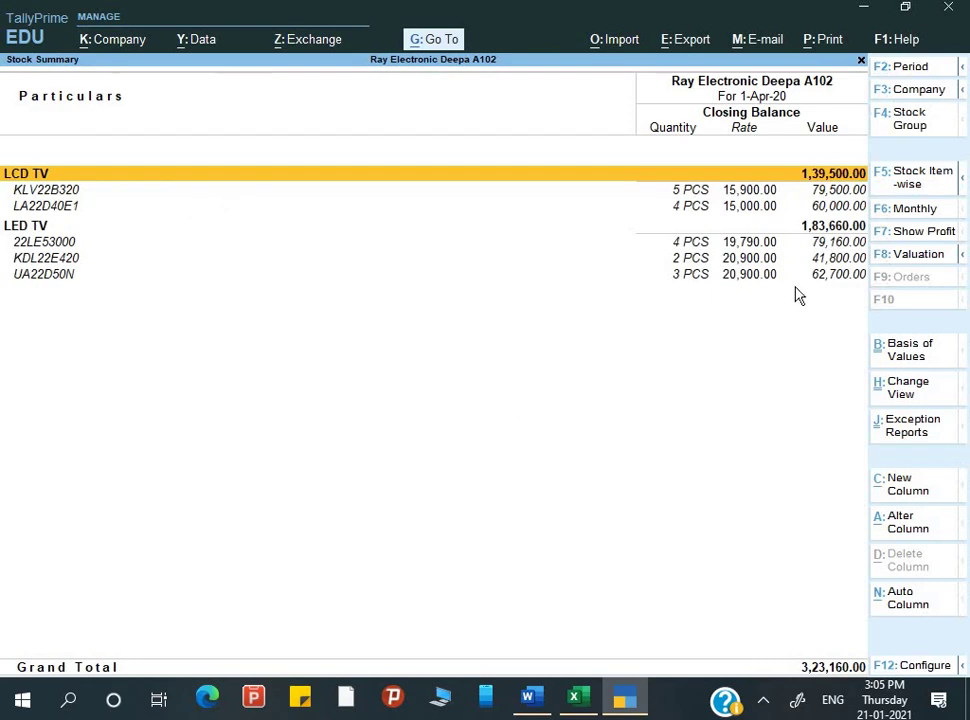
key(Escape)
key(Escape)
Step: Switch to the Word assignment and review the sales order in question 3 with its models, quantities and rates
key(alt+Tab)
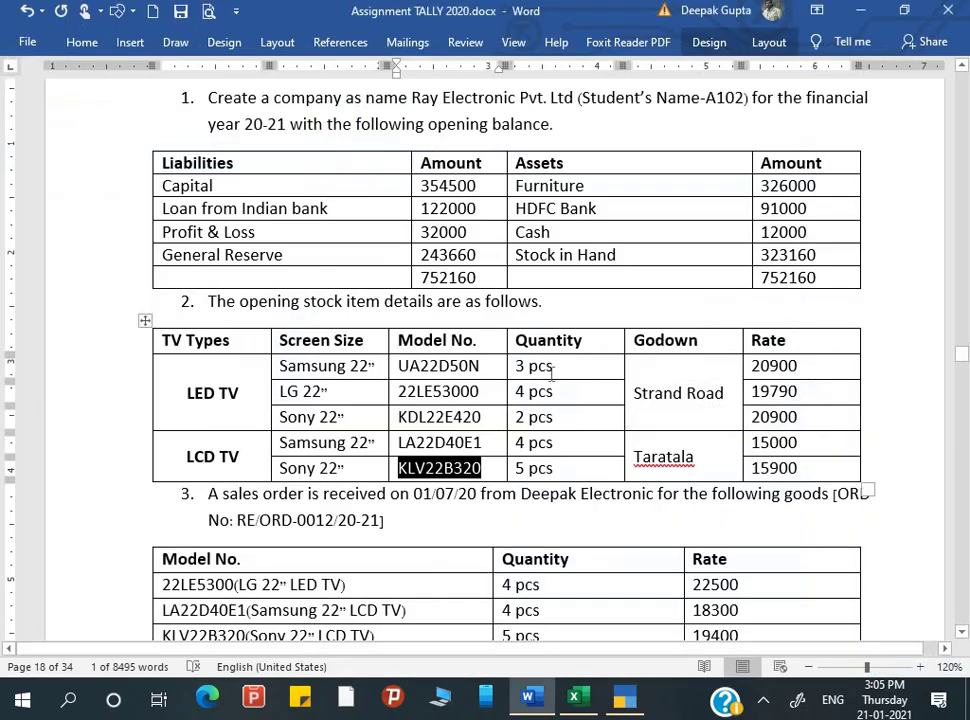
scroll(498, 453, down, 4)
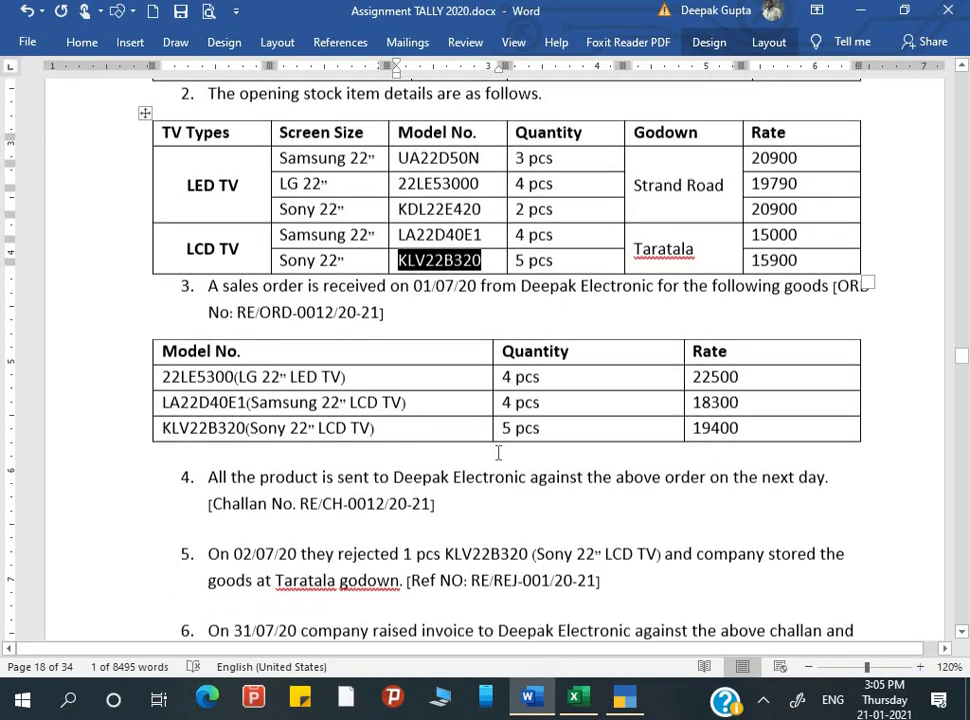
scroll(498, 453, down, 1)
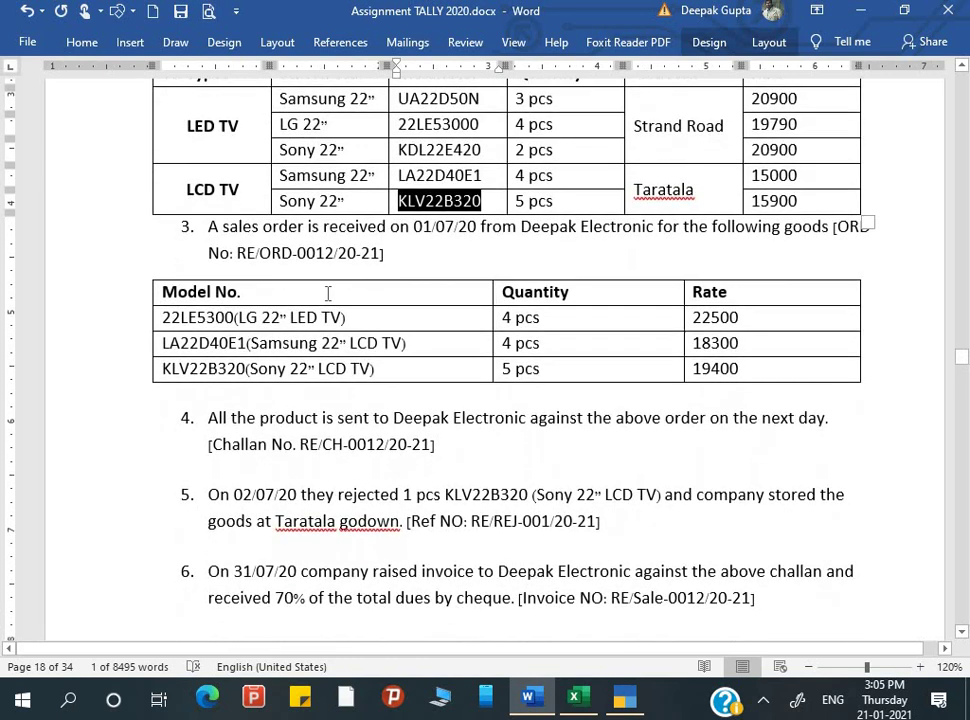
click(265, 224)
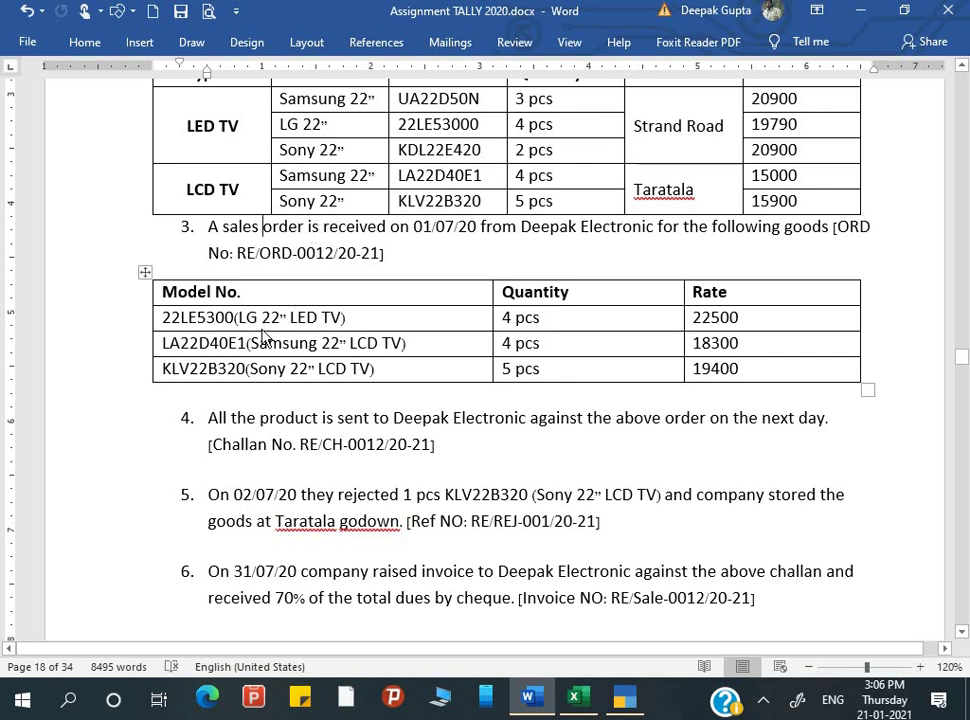
Step: Switch to TallyPrime, open voucher entry and bring up the list of other voucher types
key(alt+Tab)
key(Up)
key(Up)
key(Up)
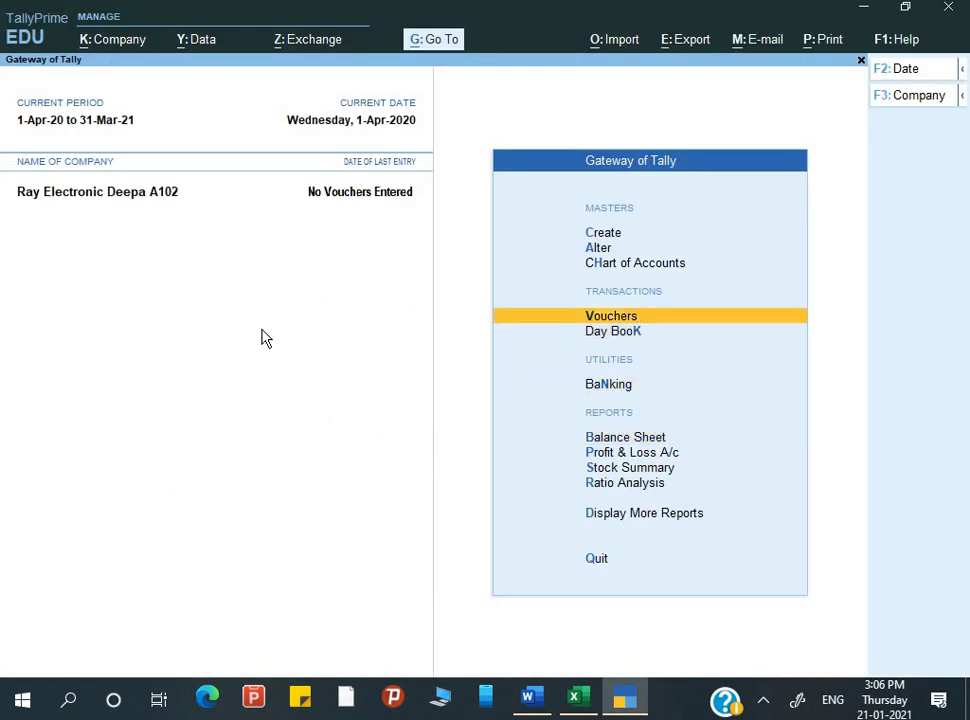
key(Return)
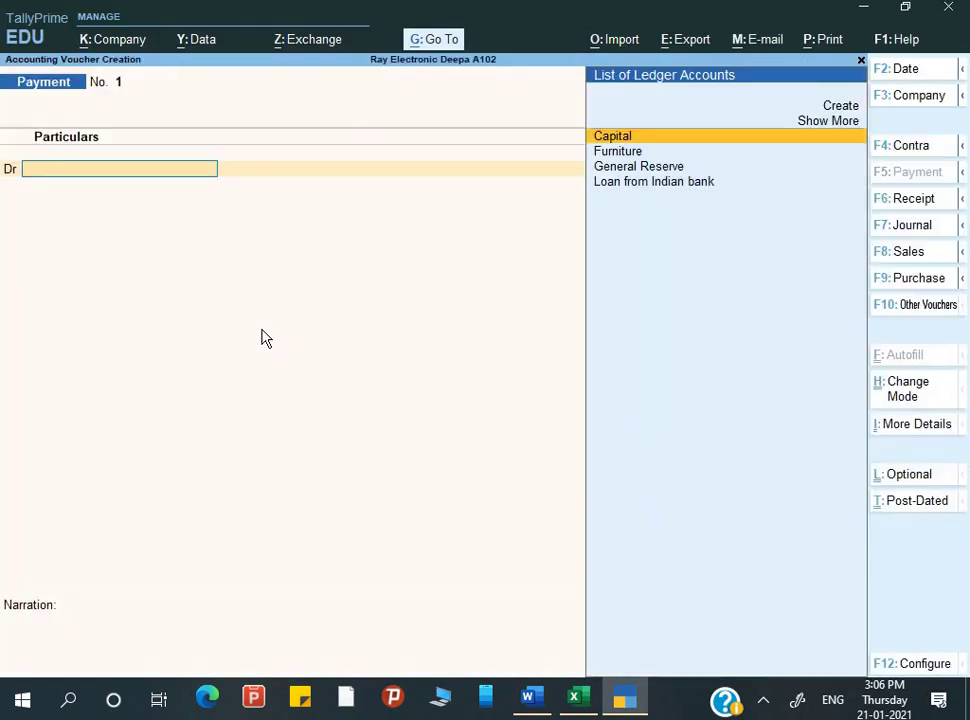
click(900, 316)
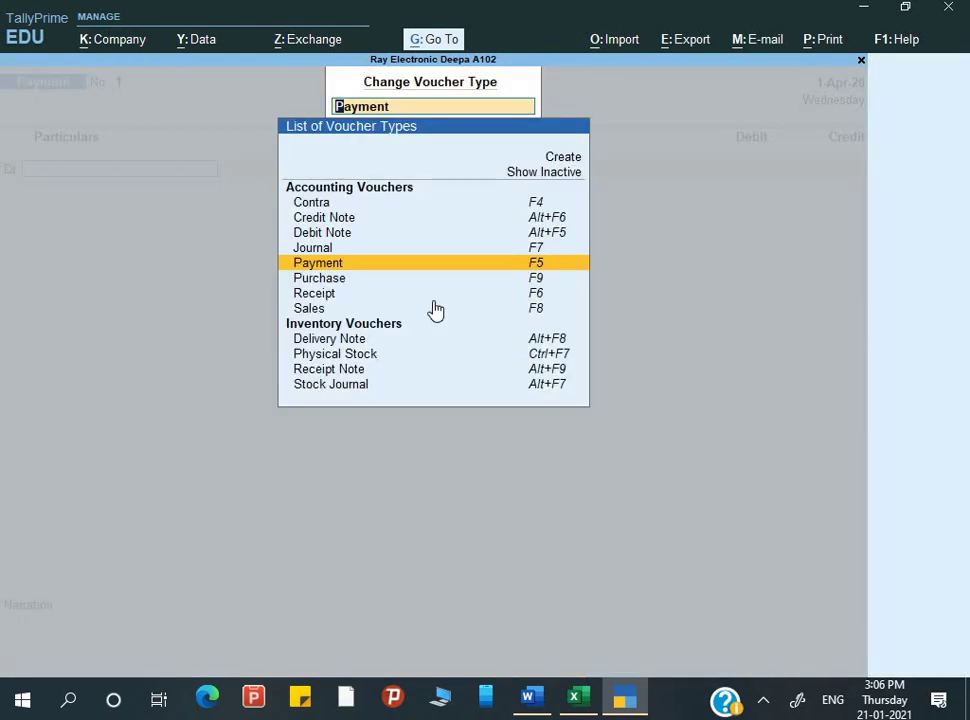
Step: Look through the accounting and inventory voucher types and show the inactive ones in the list too
key(Down)
key(Down)
key(Down)
key(Down)
key(Down)
key(Down)
key(Down)
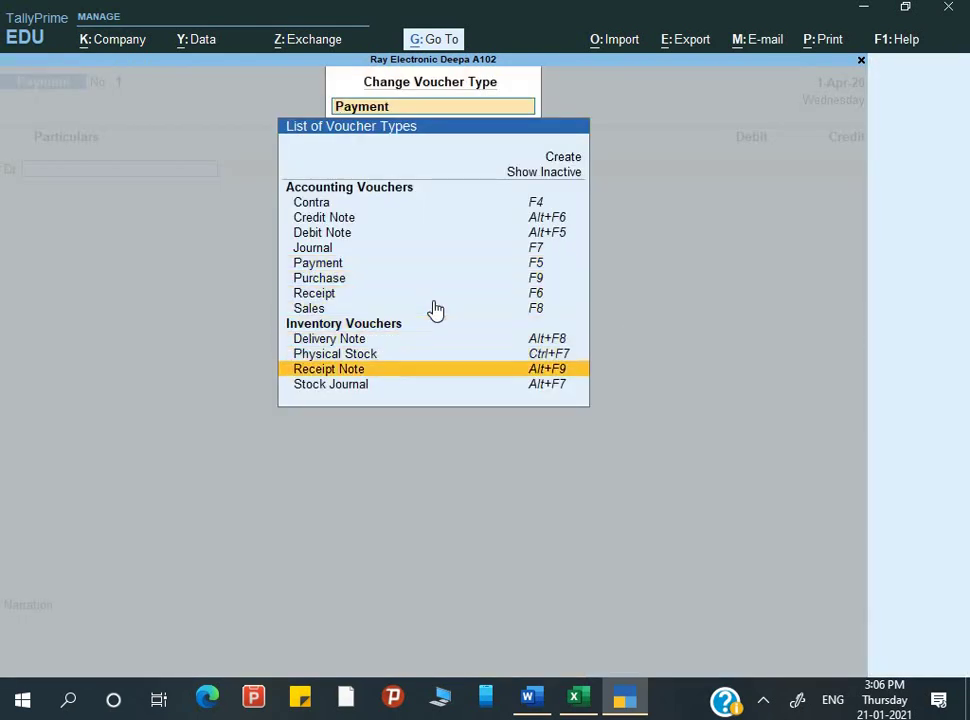
key(Up)
key(Up)
key(Up)
key(Up)
key(Up)
key(Up)
key(Up)
key(Up)
key(Up)
key(Up)
key(Up)
key(Up)
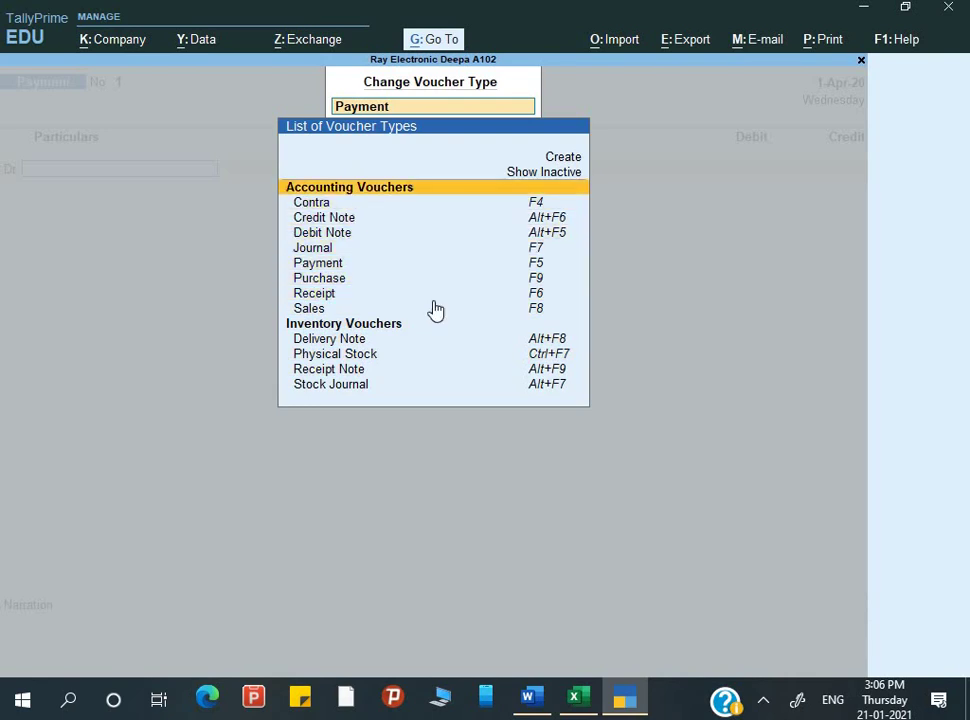
key(Return)
Step: Choose the inactive Sales Order voucher type and activate it to open a new sales order
key(Down)
key(Down)
key(Down)
key(Down)
key(Down)
key(Down)
key(Down)
key(Down)
key(Down)
key(Down)
key(Down)
key(Down)
key(Down)
key(Down)
key(Down)
key(Down)
key(Down)
key(Down)
key(Down)
key(Down)
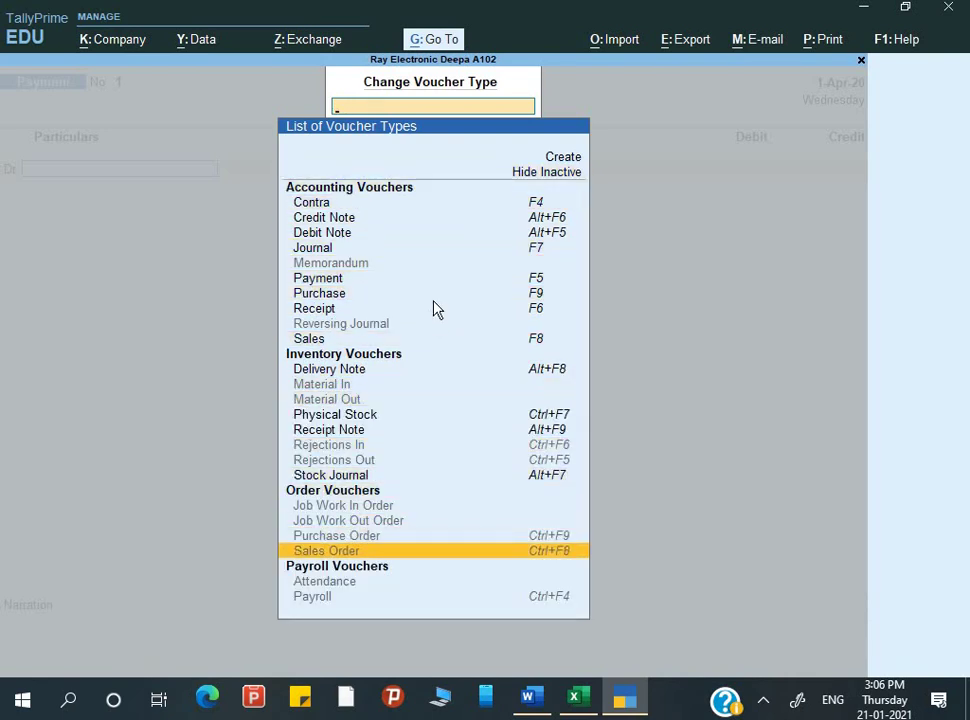
key(Return)
key(y)
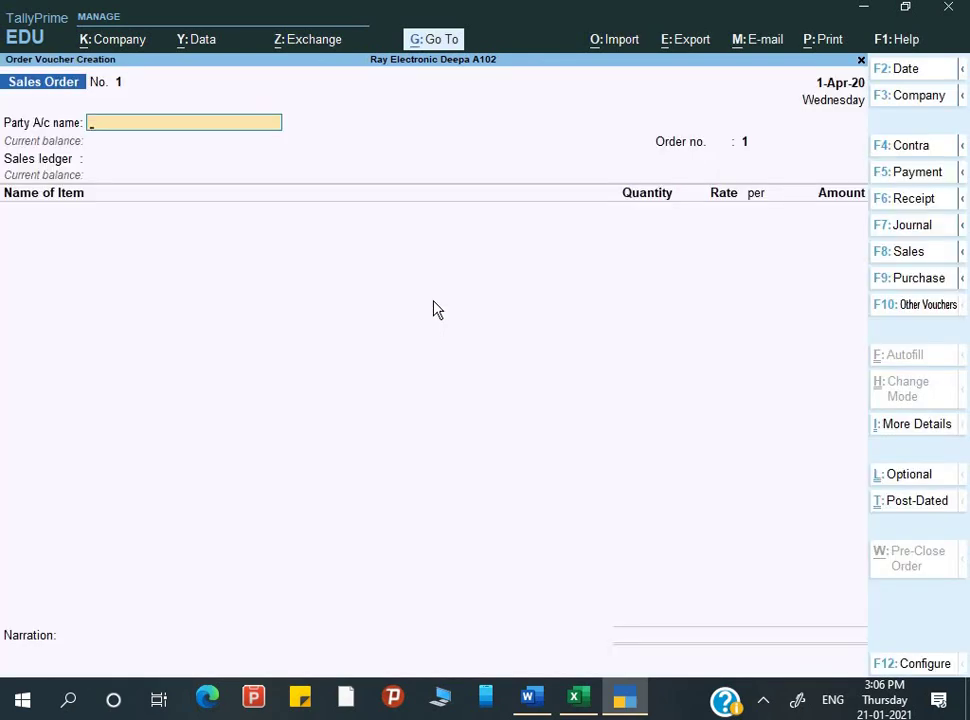
Step: Set the sales order's voucher date to 1-Jul-20
key(F2)
text(1-)
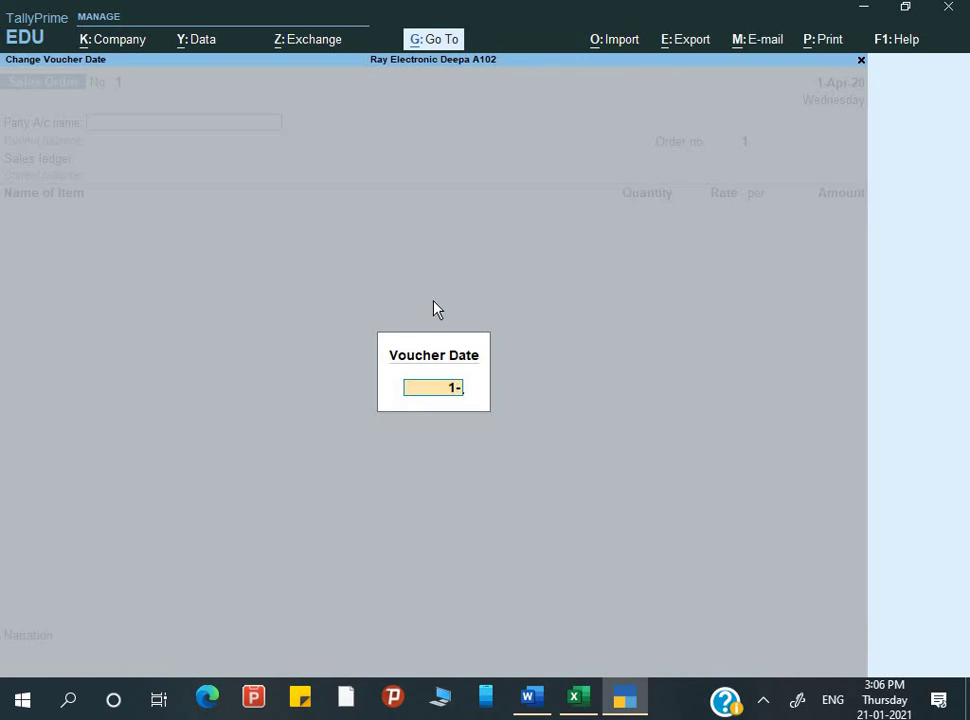
text(7)
key(Return)
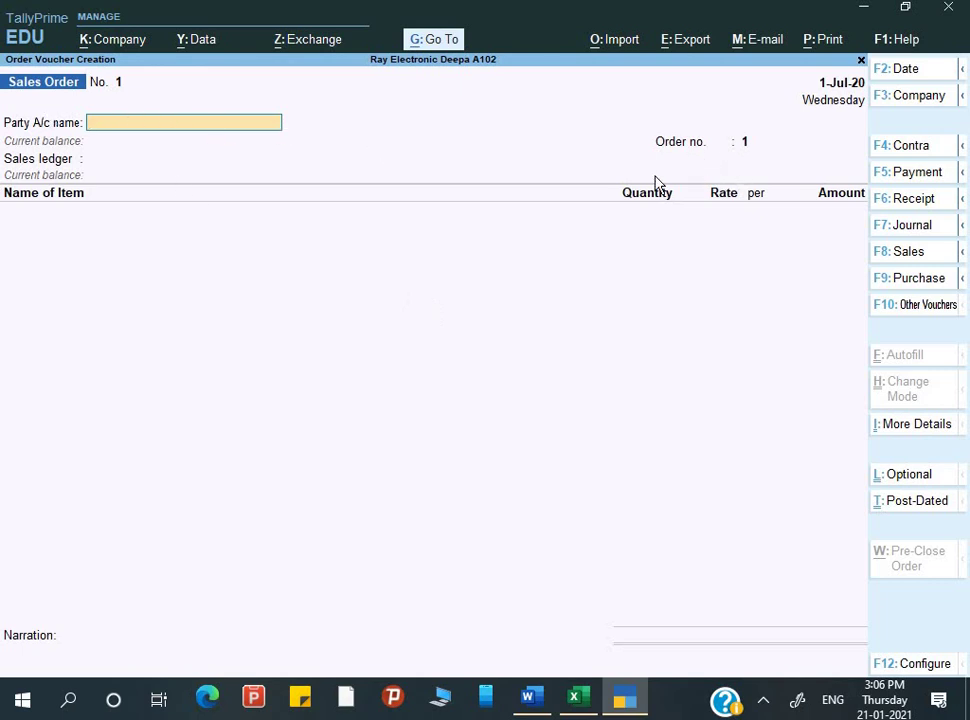
Step: Create the party ledger Deepak Electronics under Sundry Debtors and use it as the order's party account
key(alt+c)
text(Deepak)
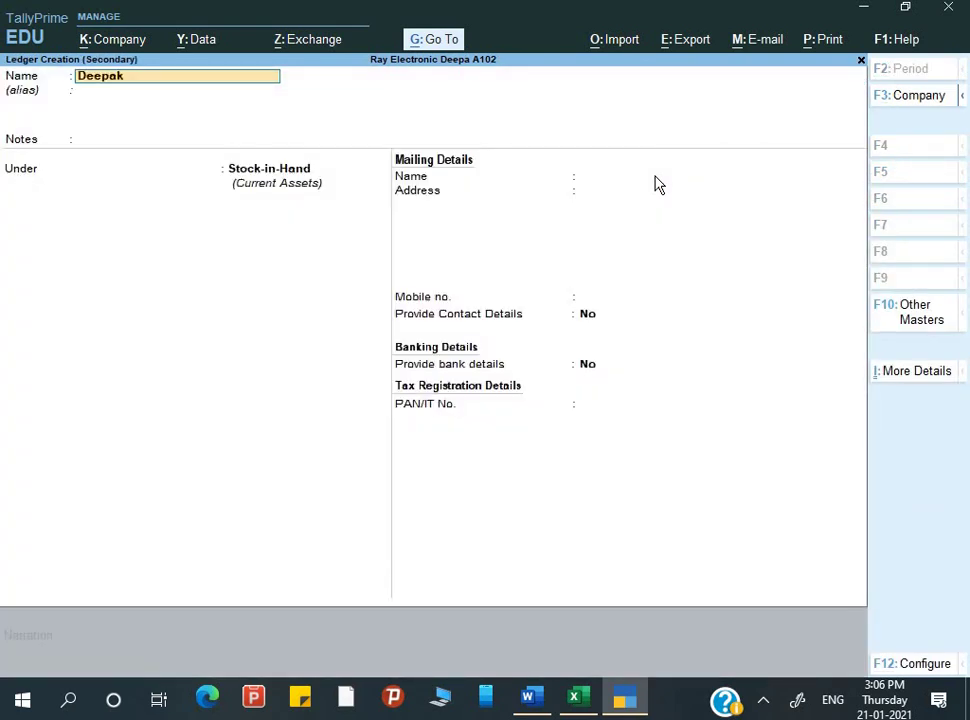
text( Electronics)
key(Return)
key(Return)
key(Return)
text(S)
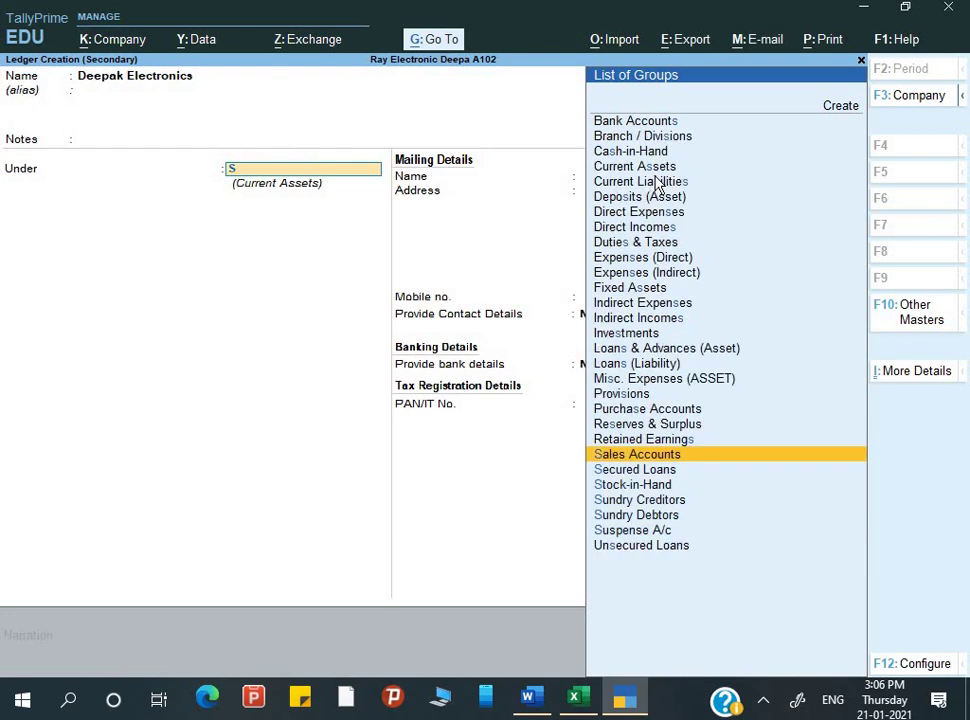
key(Down)
key(Down)
key(Down)
key(Down)
key(Return)
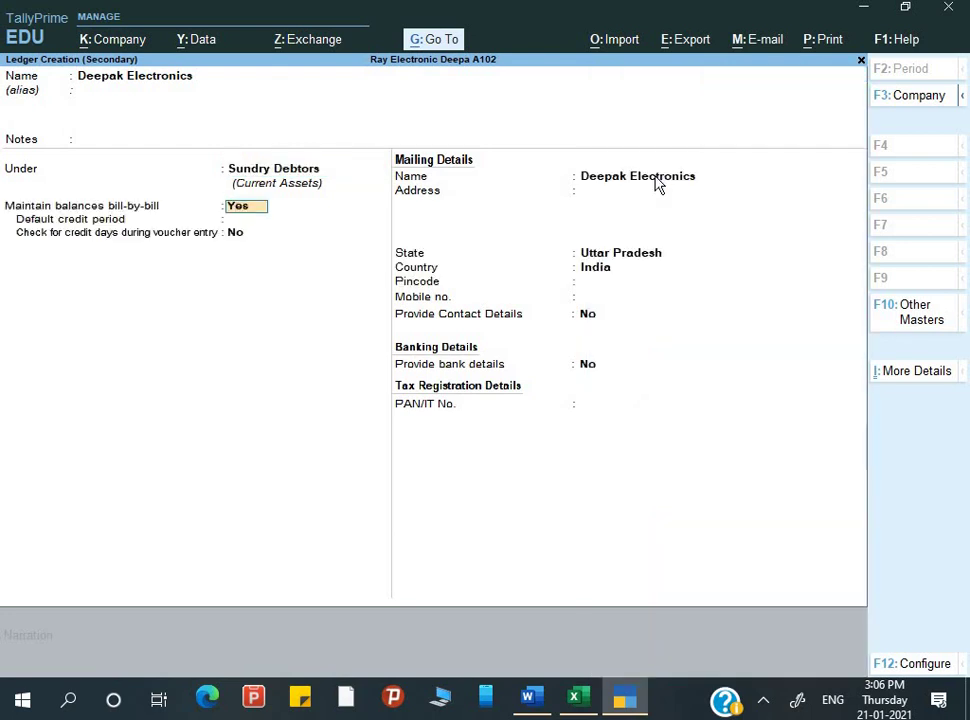
key(ctrl+a)
key(Return)
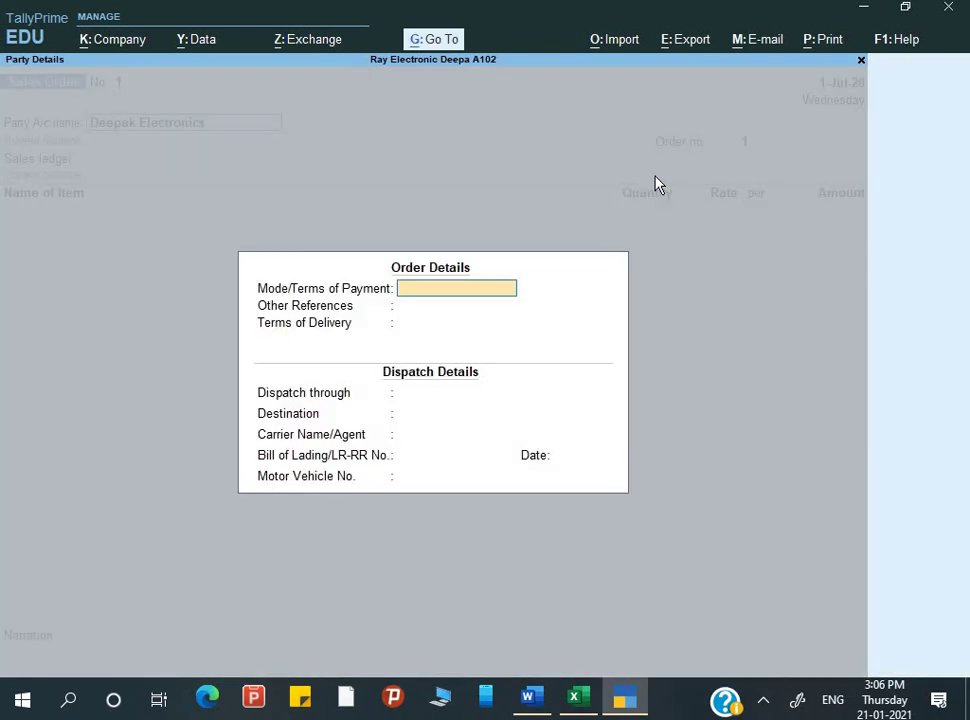
Step: Leave the order and dispatch details blank and accept the party details with Deepak Electronics as buyer
key(Return)
key(Return)
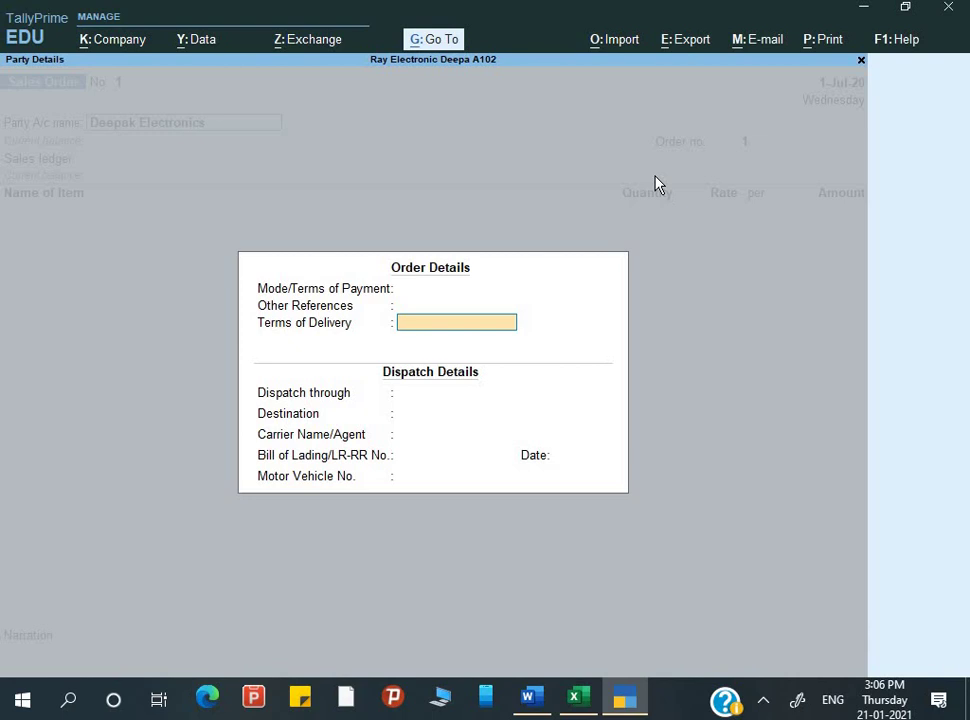
key(Return)
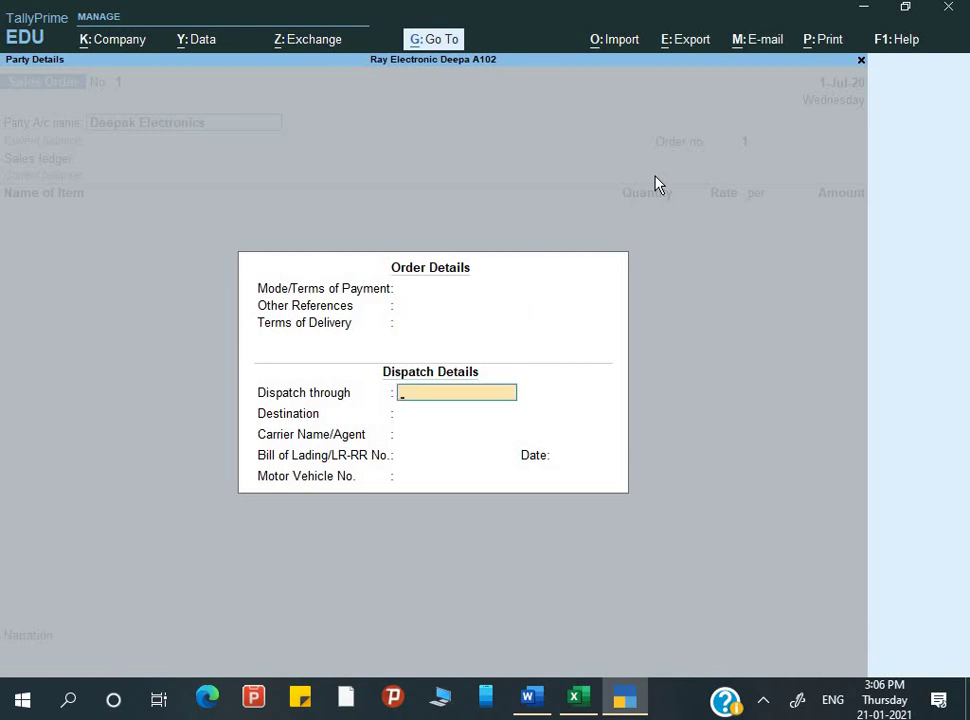
key(Return)
key(Return)
key(Return)
key(Return)
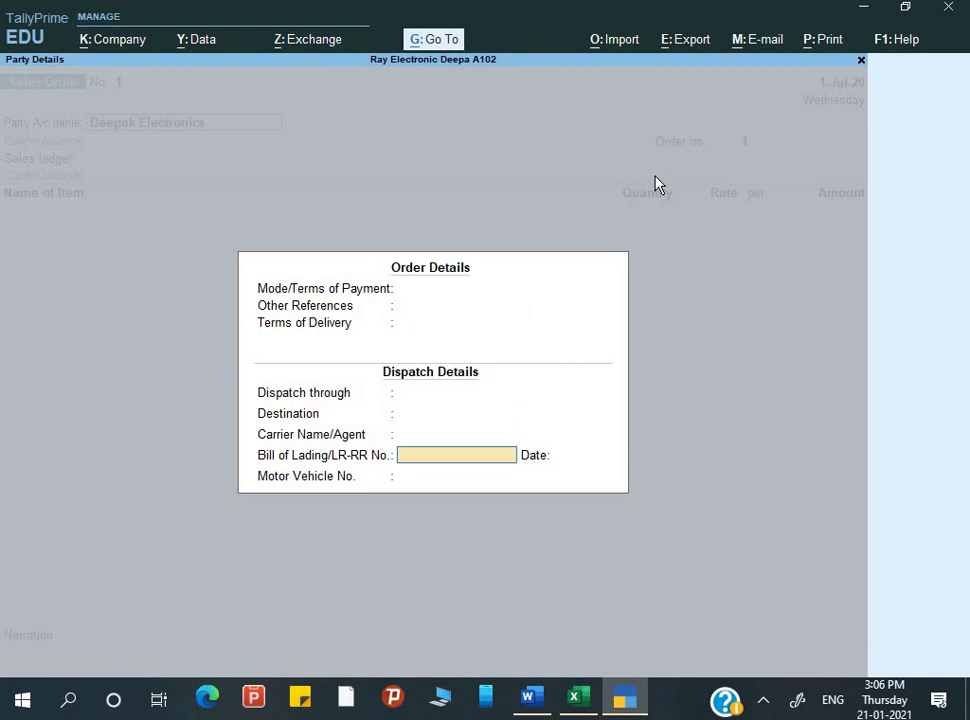
key(Return)
key(Return)
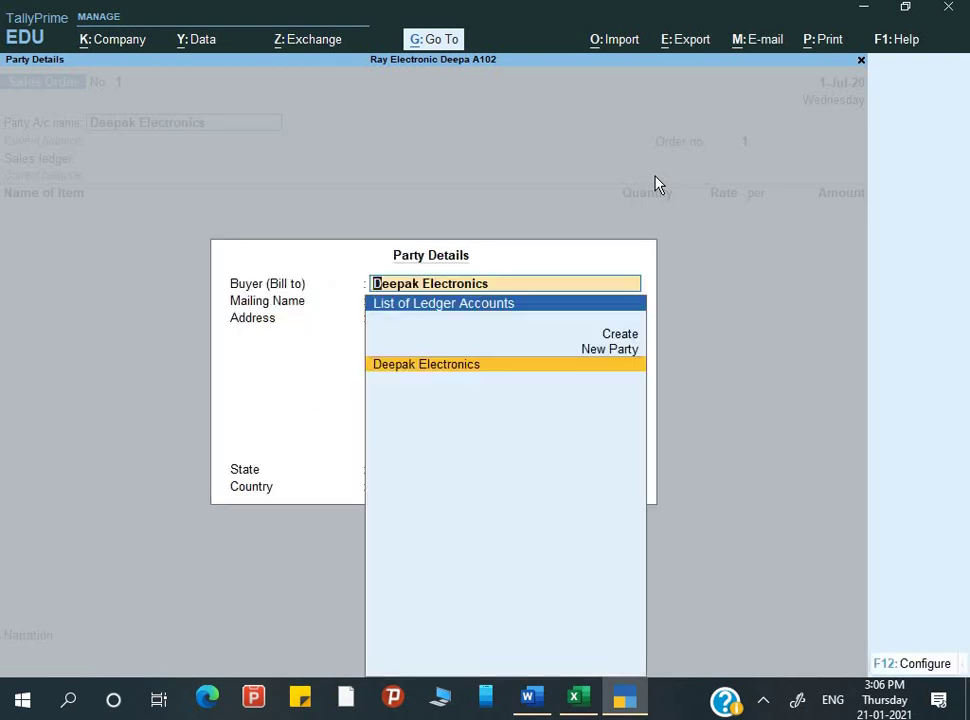
key(Return)
key(Return)
key(Return)
key(Return)
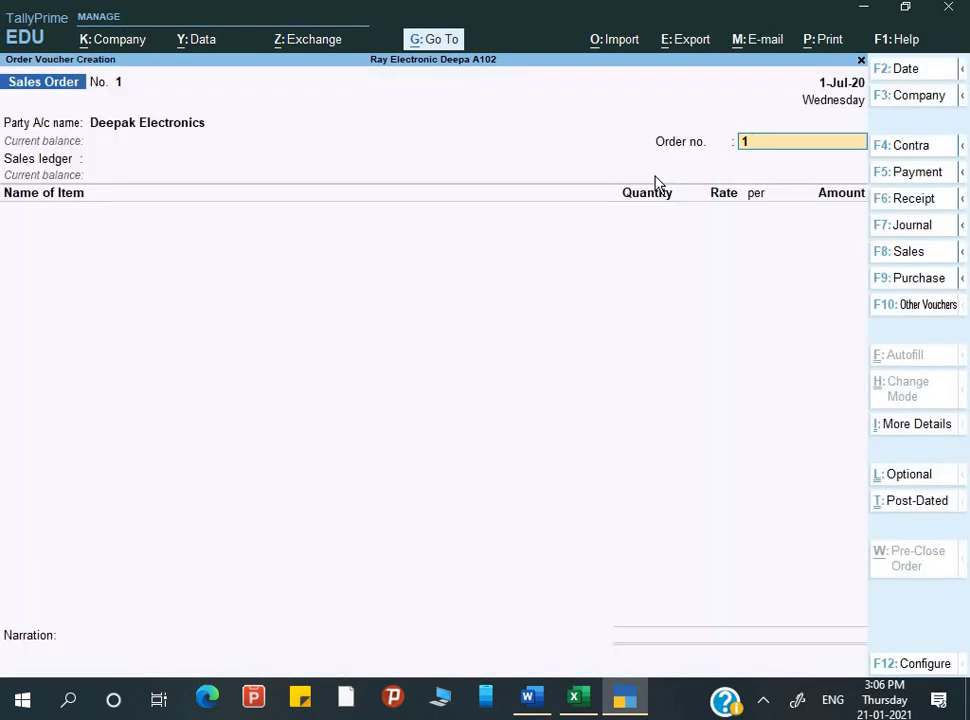
Step: Copy the order number of question 3 from the Word assignment into the TallyPrime sales order's order number
key(alt+Tab)
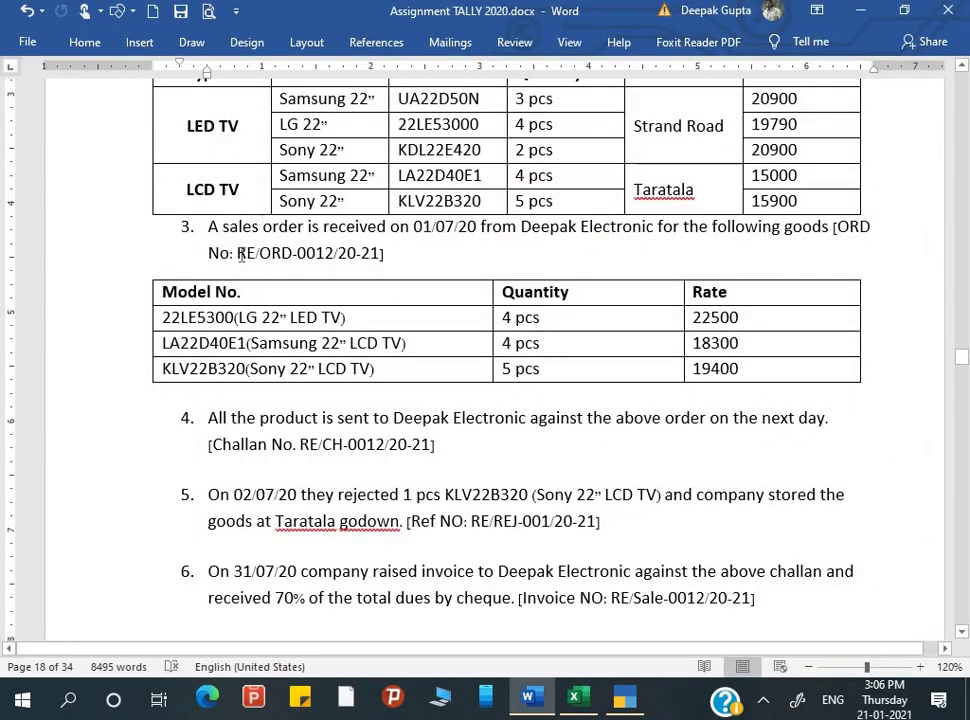
drag(237, 254, 380, 254)
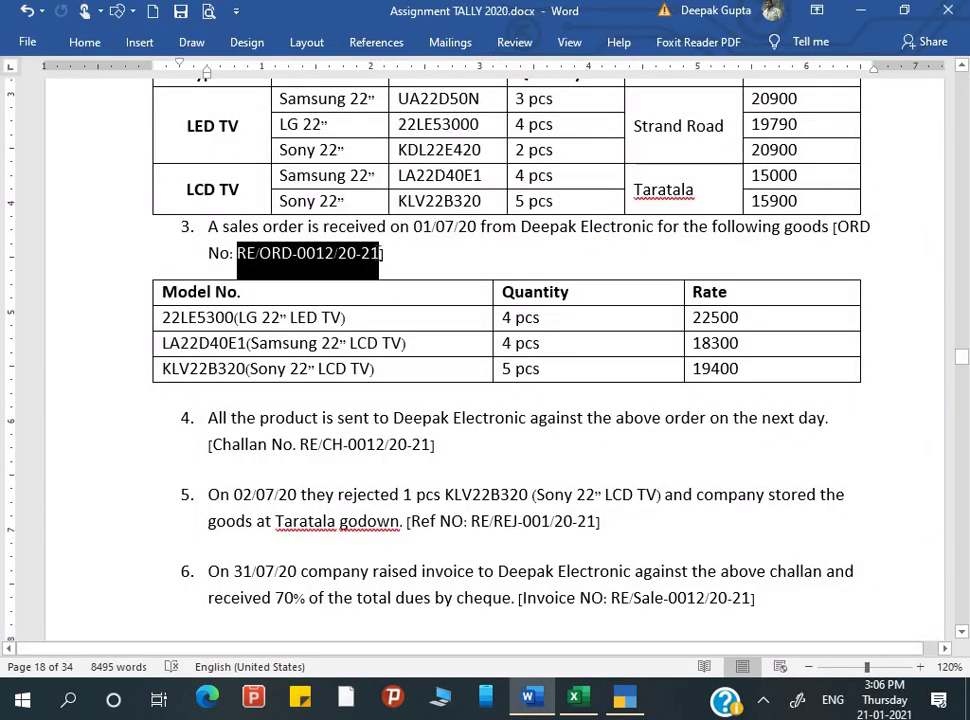
key(ctrl+c)
key(alt+Tab)
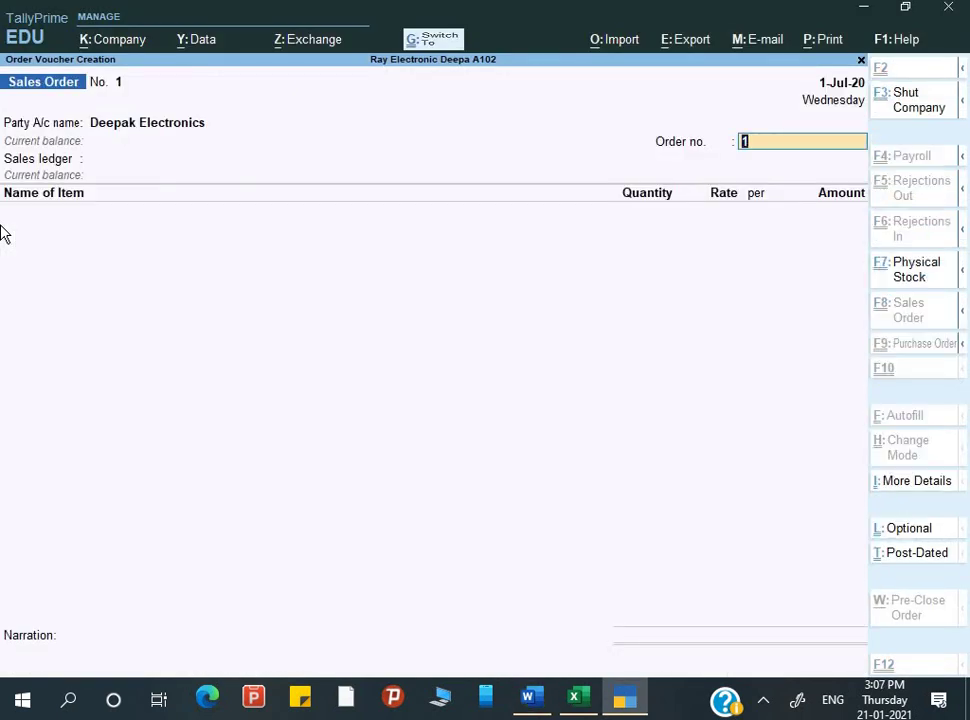
key(ctrl+v)
key(Return)
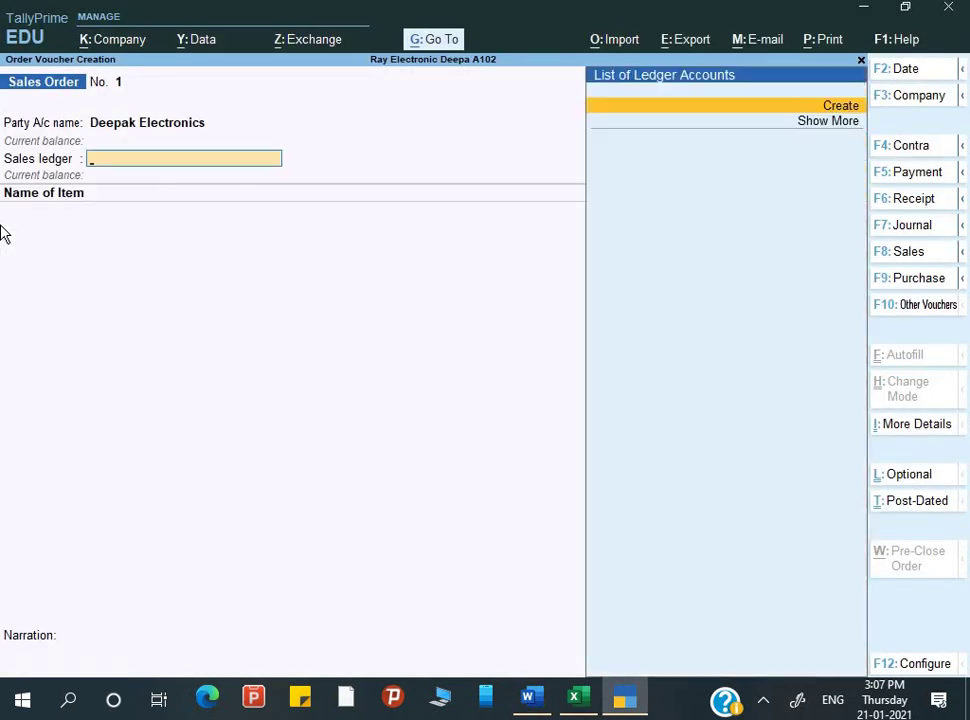
Step: Create a ledger named Sales under Sales Accounts with ledger type Not Applicable and use it as the order's sales ledger
key(alt+c)
text(Sales)
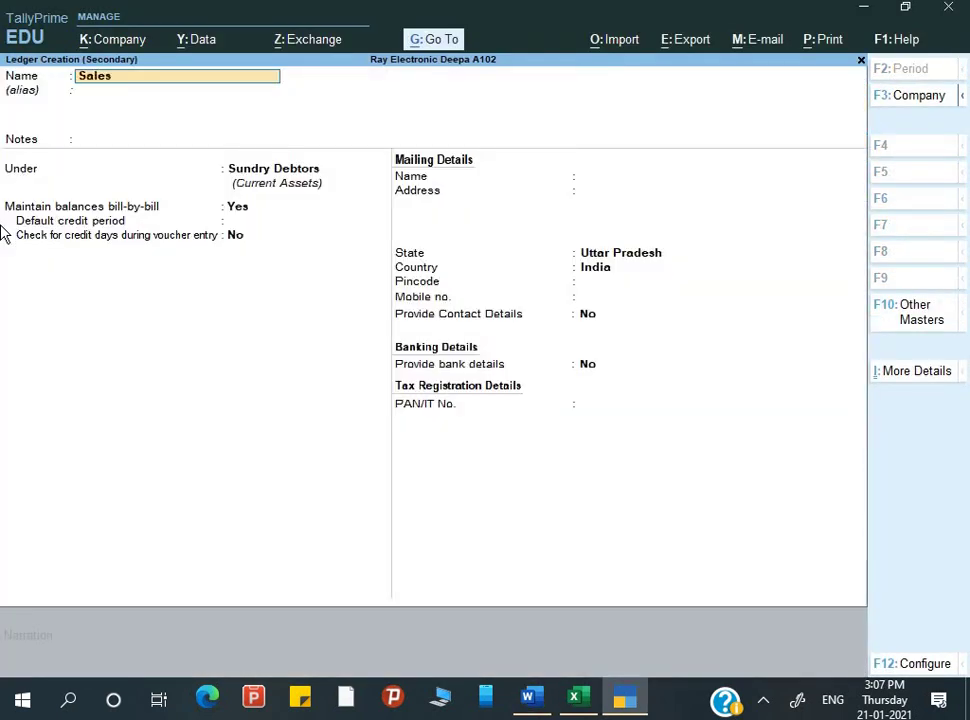
key(Return)
key(Return)
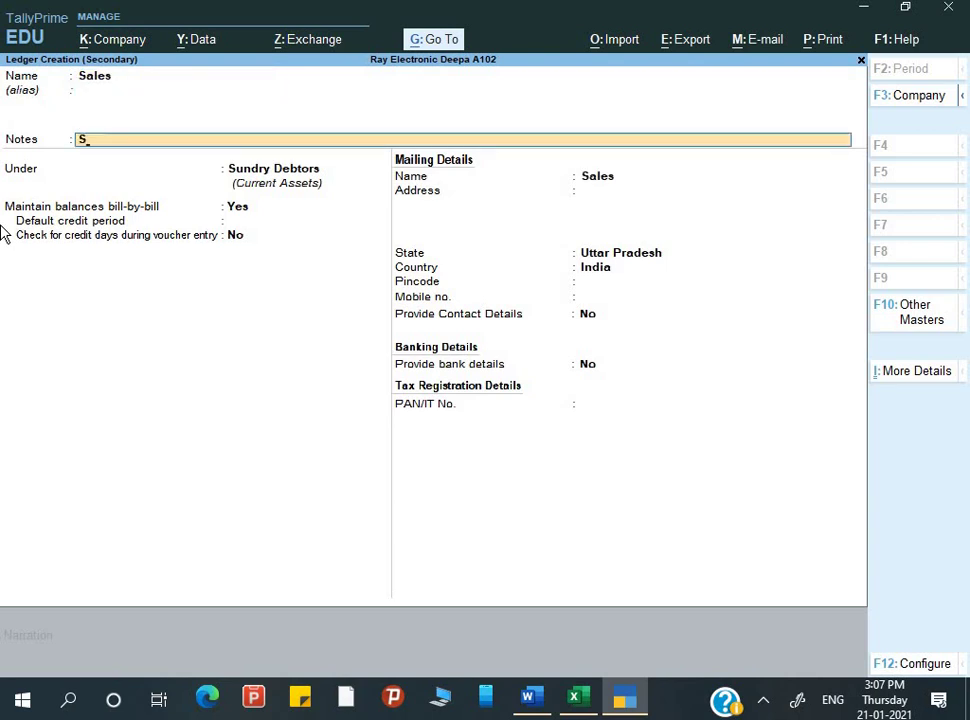
key(BackSpace)
key(Return)
text(S)
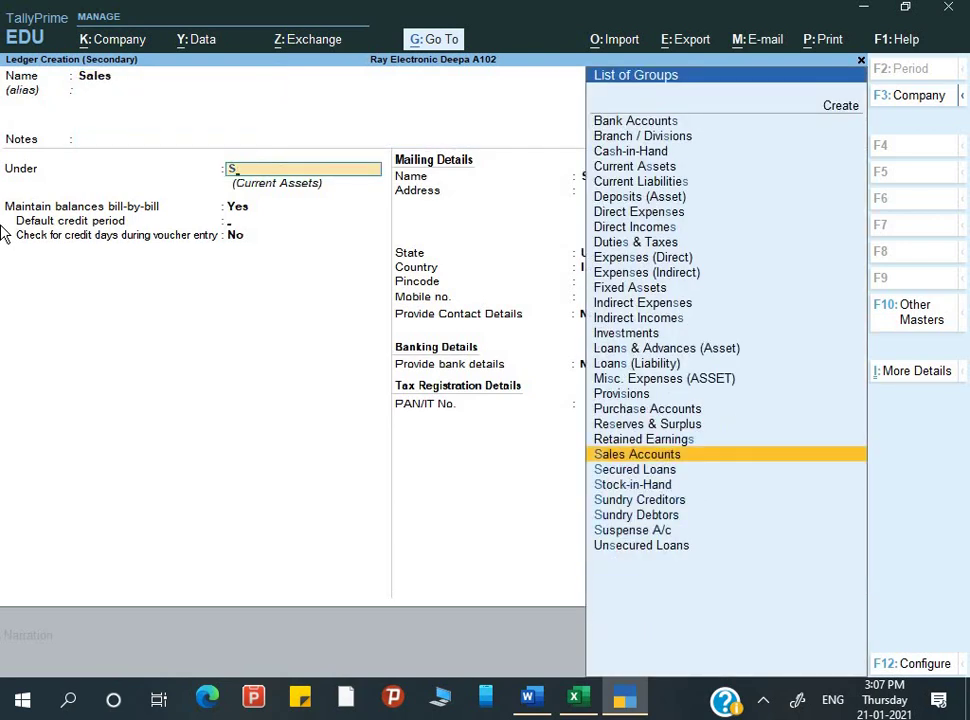
key(Return)
text(s Accounts)
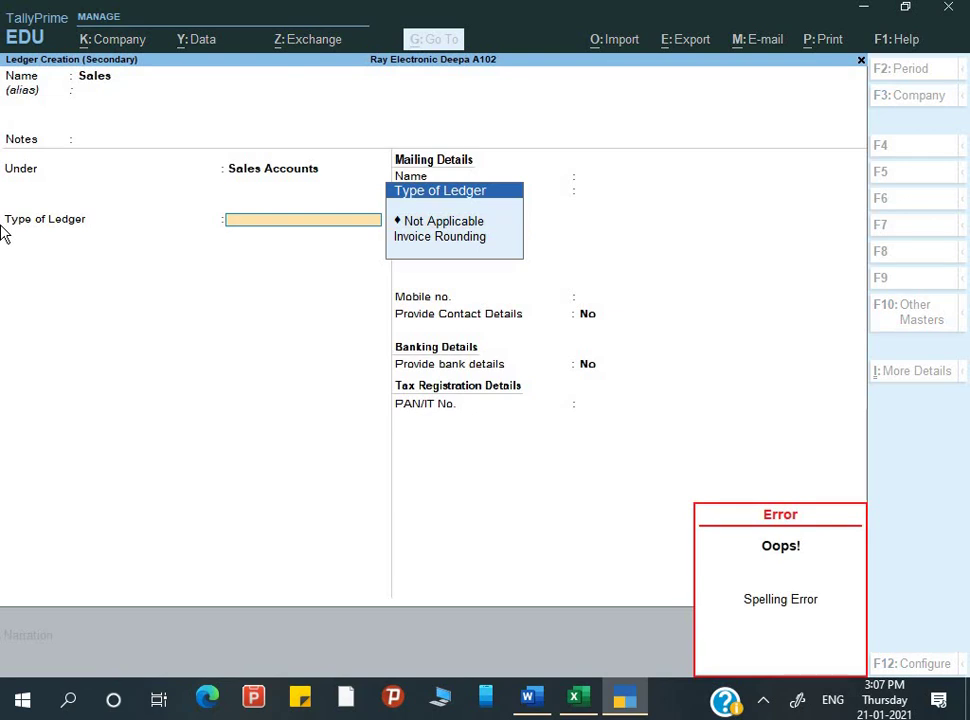
key(BackSpace)
key(Return)
key(ctrl+a)
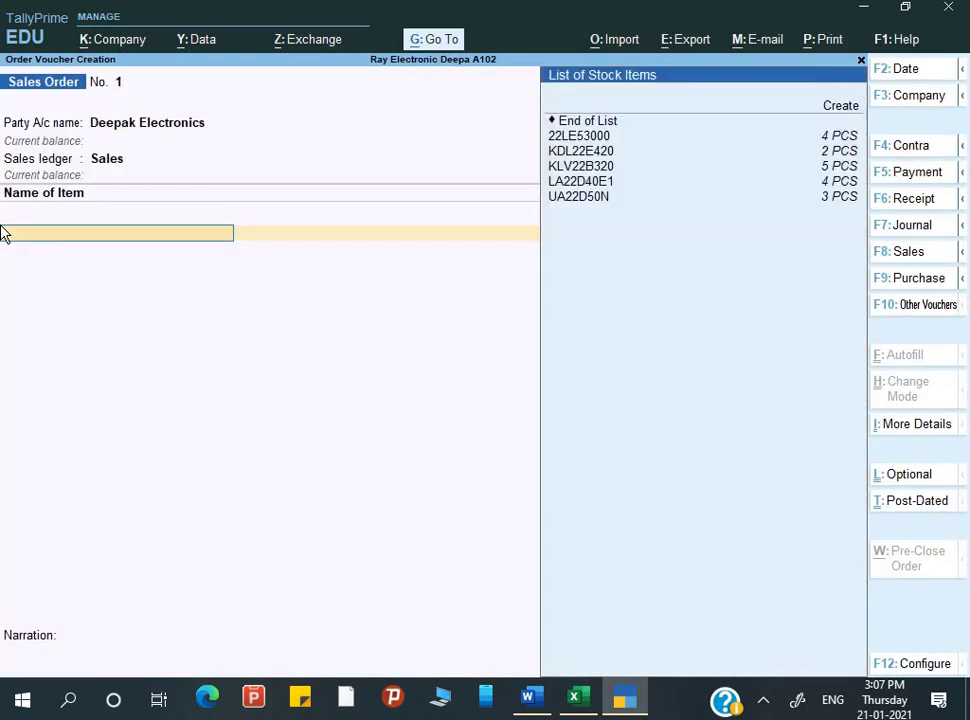
Step: Check the first model in the Word assignment and add item 22LE53000 in TallyPrime, due on 1-Jul-20 from any godown
key(alt+Tab)
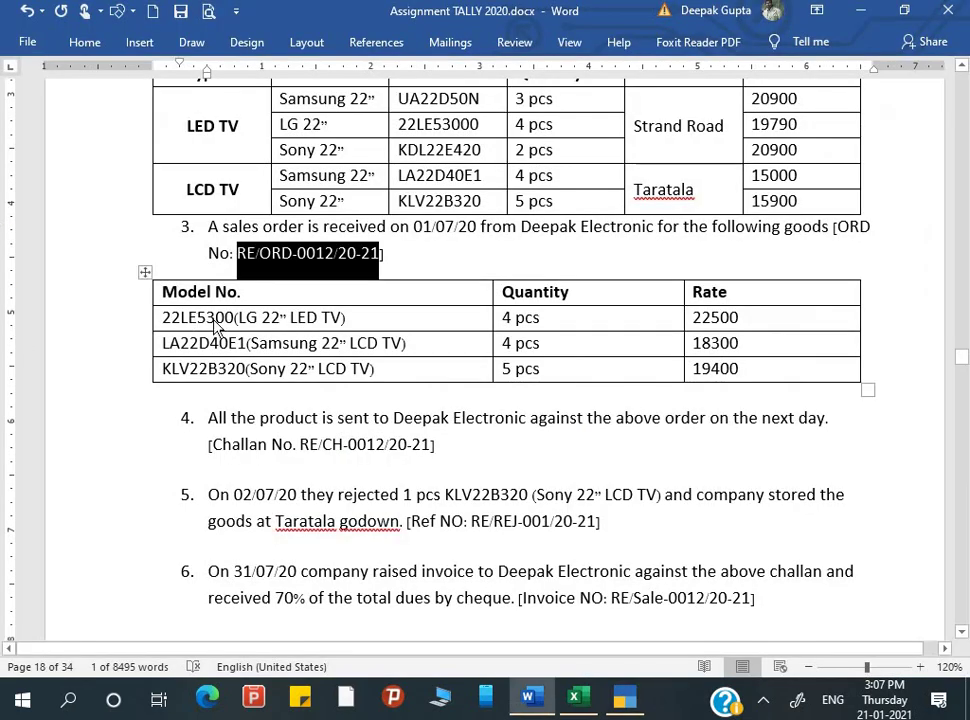
key(alt+Tab)
key(Down)
key(Return)
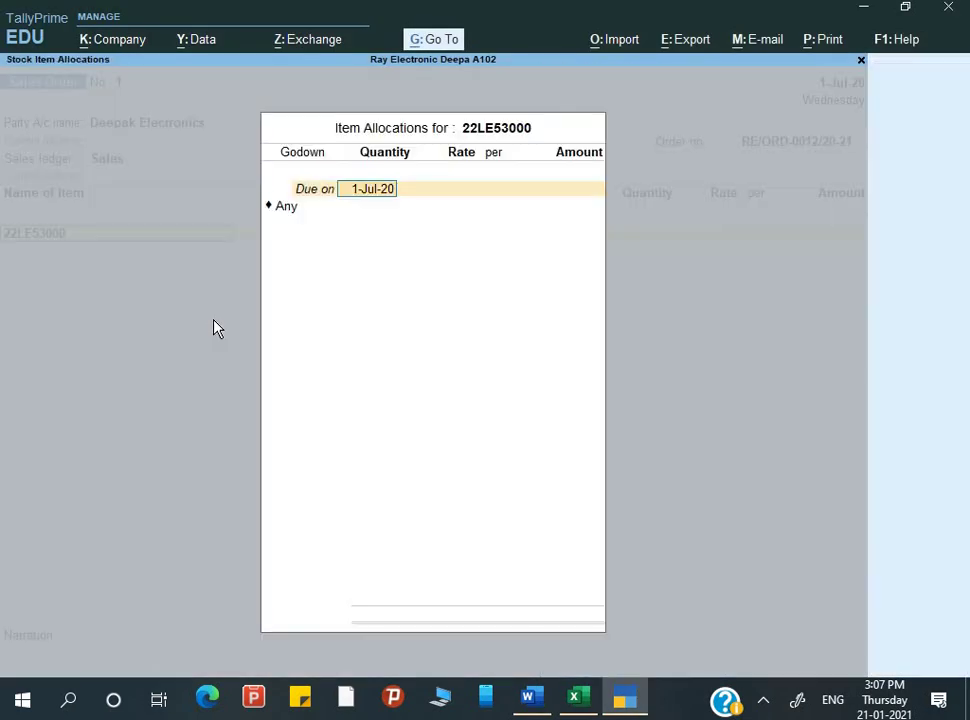
key(Return)
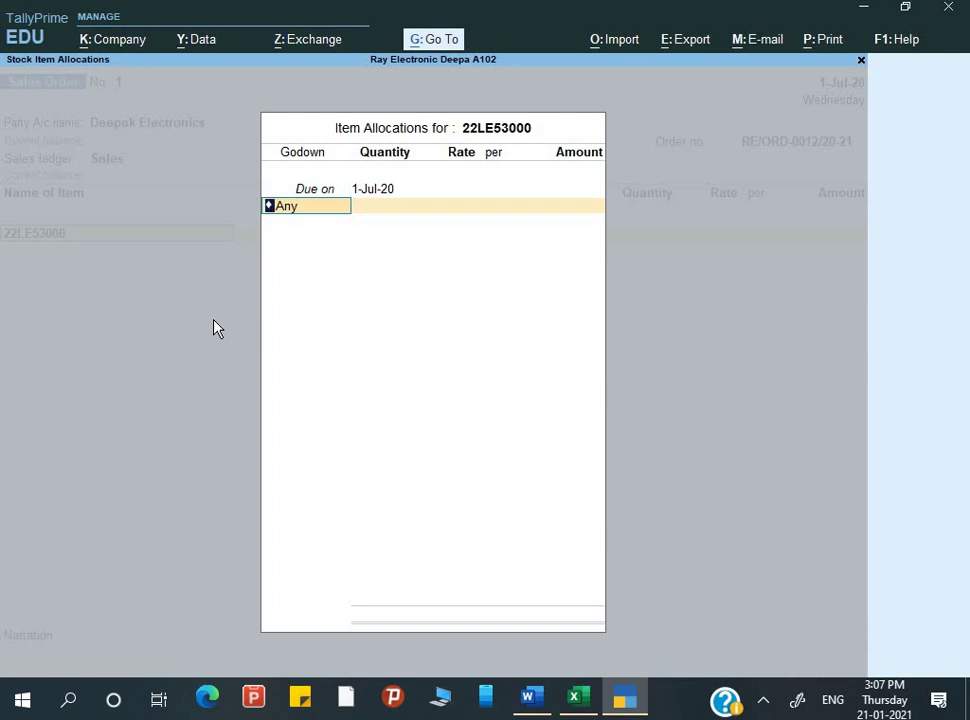
key(Return)
Step: Check question 3 in Word, then allocate 4 PCS of 22LE53000 at a rate of 22,500 per PCS in TallyPrime
key(alt+Tab)
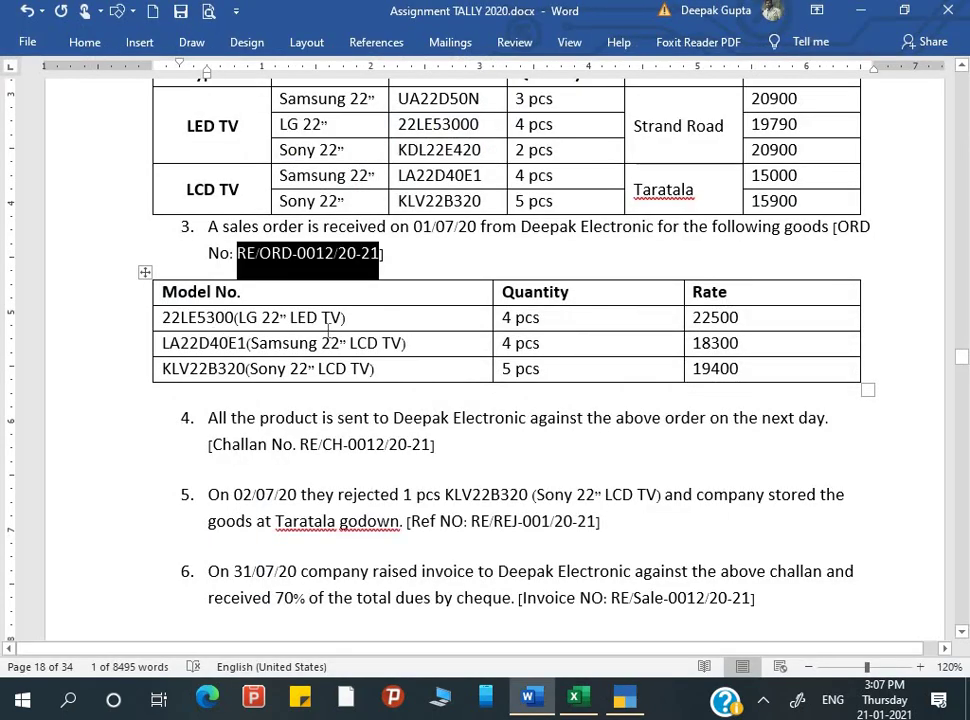
click(282, 318)
key(alt+Tab)
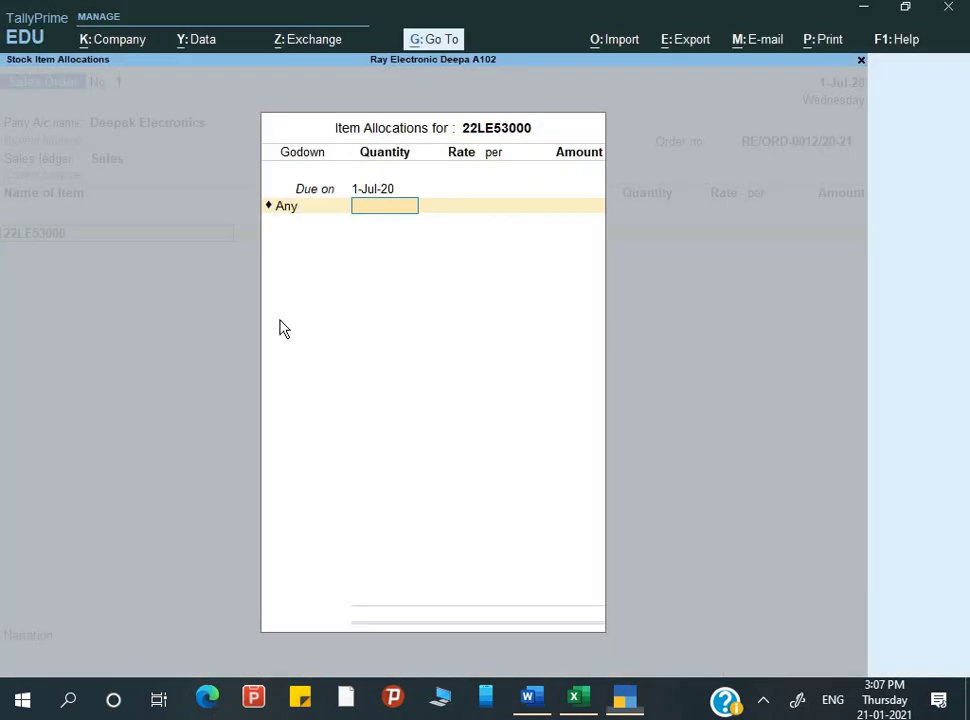
key(Return)
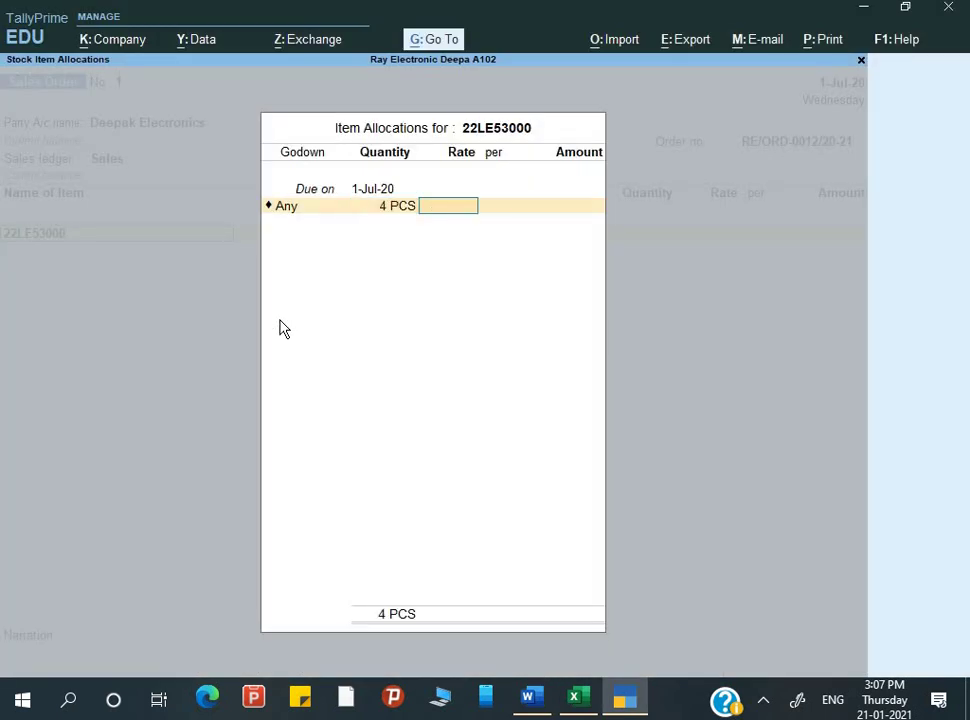
key(alt+Tab)
key(alt+Tab)
text(22,)
text(500)
key(Return)
key(Return)
key(Return)
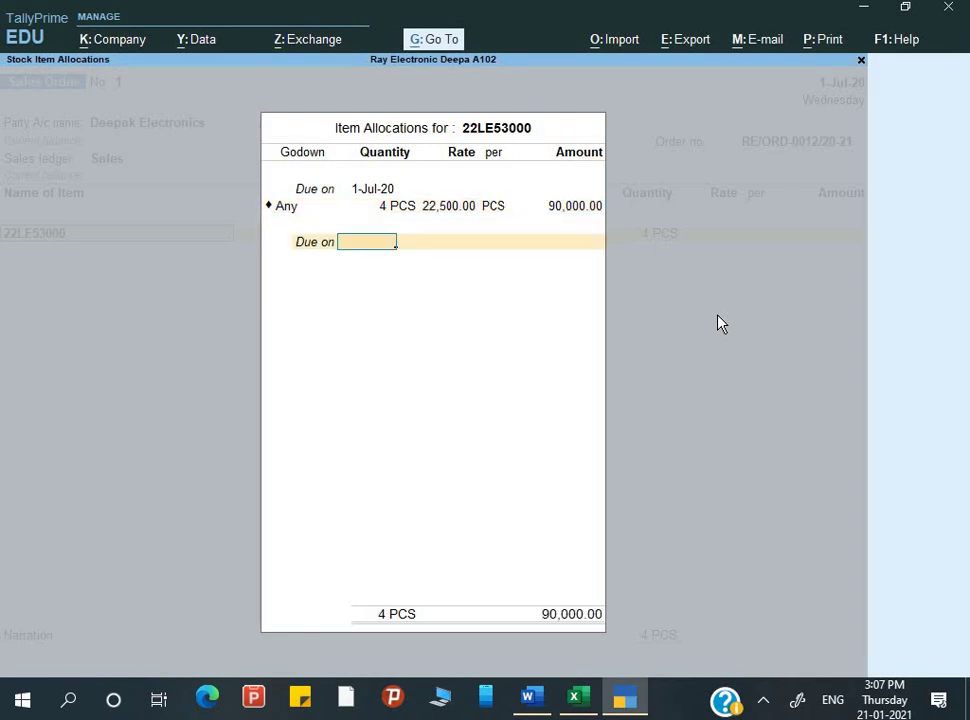
key(Return)
key(Return)
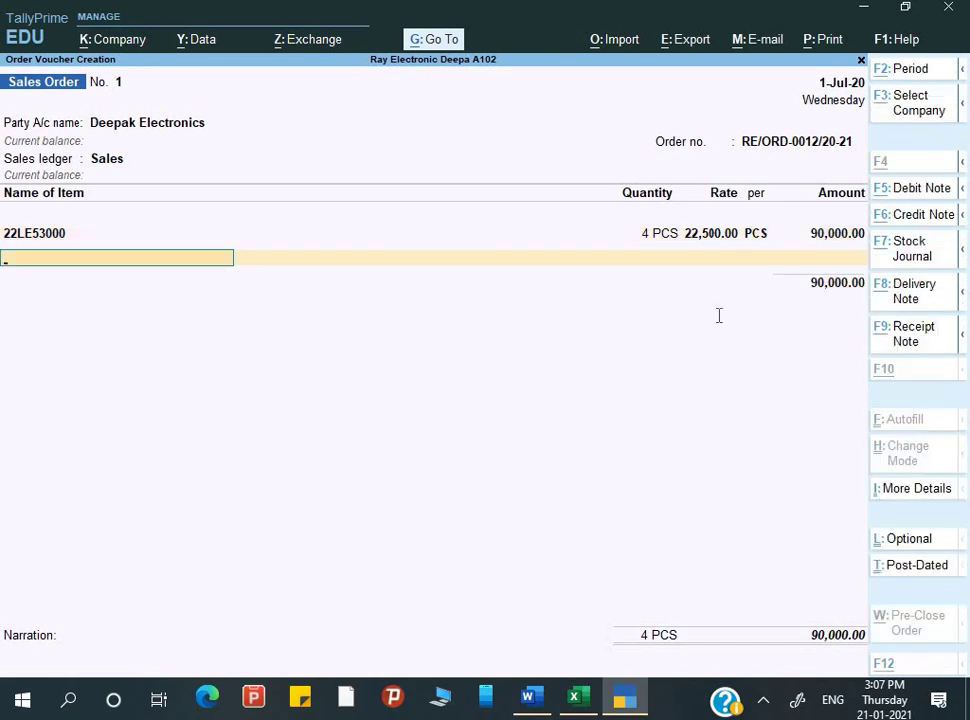
Step: Check the second model in the Word assignment and add item LA22D40E1 in TallyPrime, due on 1-Jul-20 from any godown
key(alt+Tab)
key(alt+Tab)
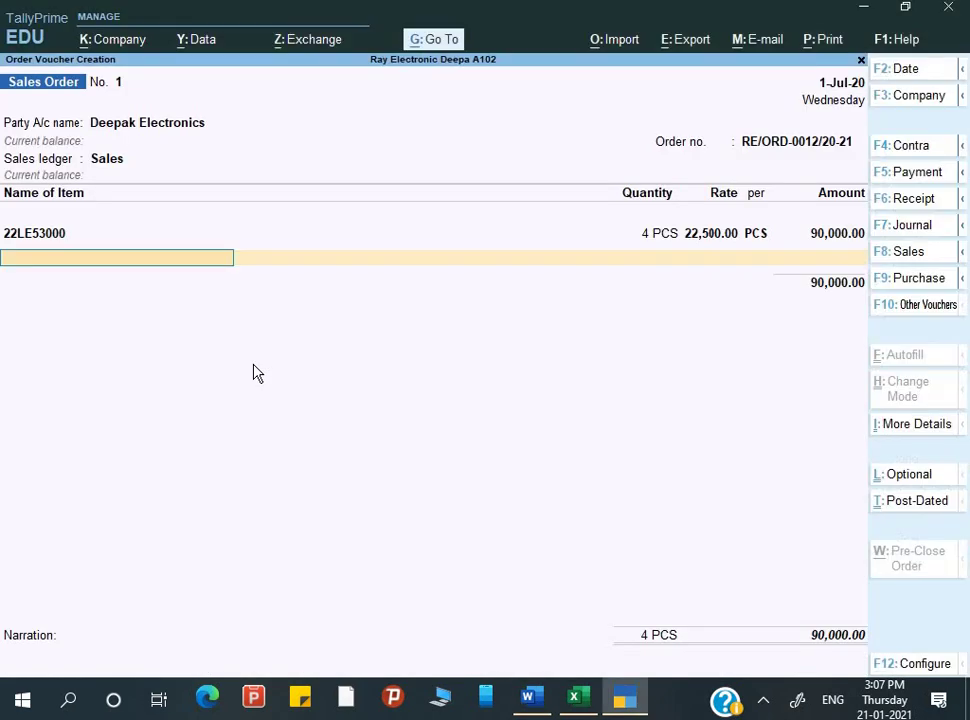
text(La)
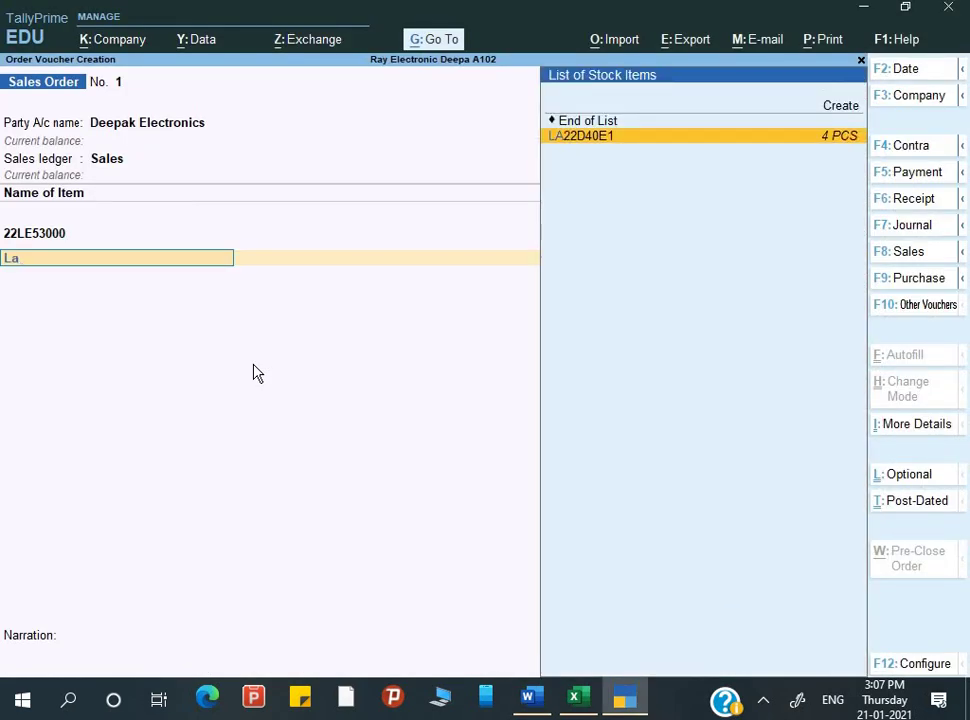
key(Return)
key(Return)
Step: Check the quantity and rate in Word, then allocate 4 PCS of LA22D40E1 at 18,300 per PCS in TallyPrime
key(alt+Tab)
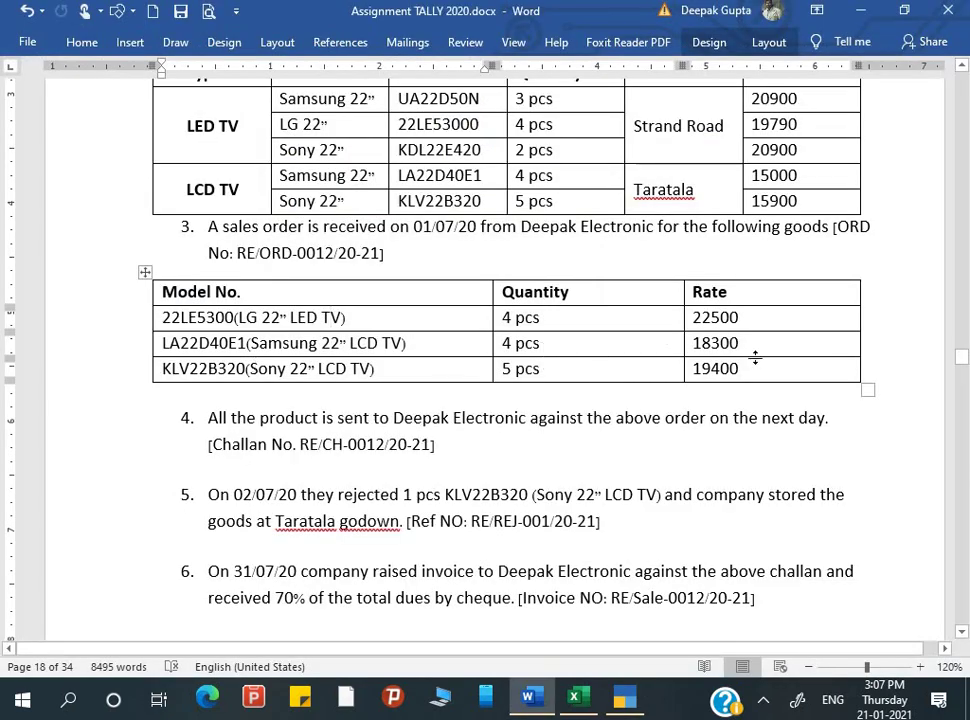
key(alt+Tab)
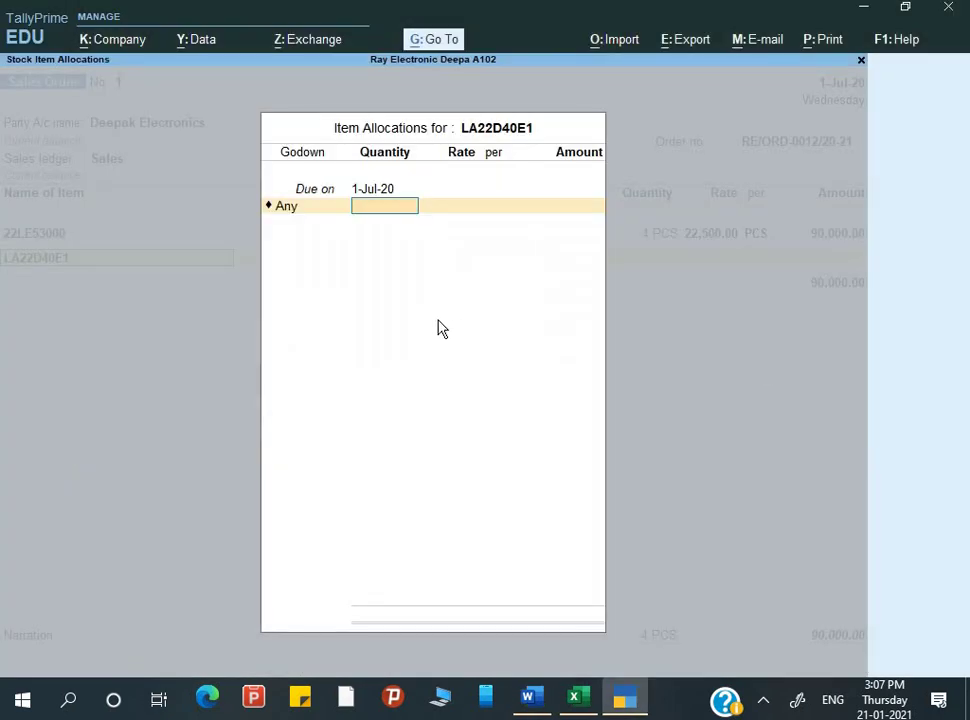
text(4)
key(Return)
text(18)
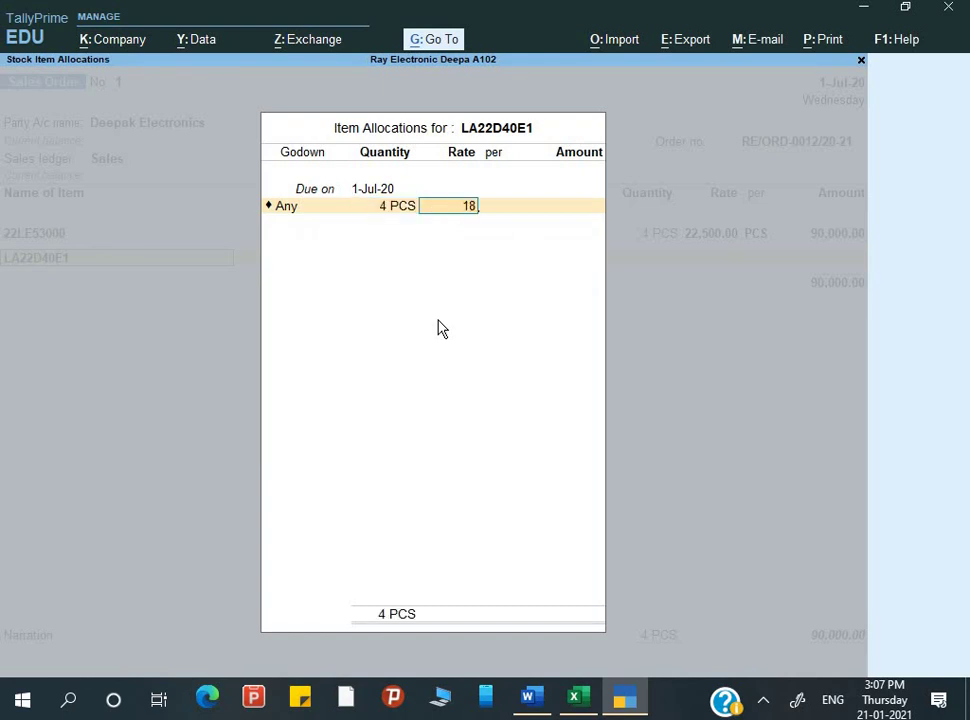
text(,300)
key(Return)
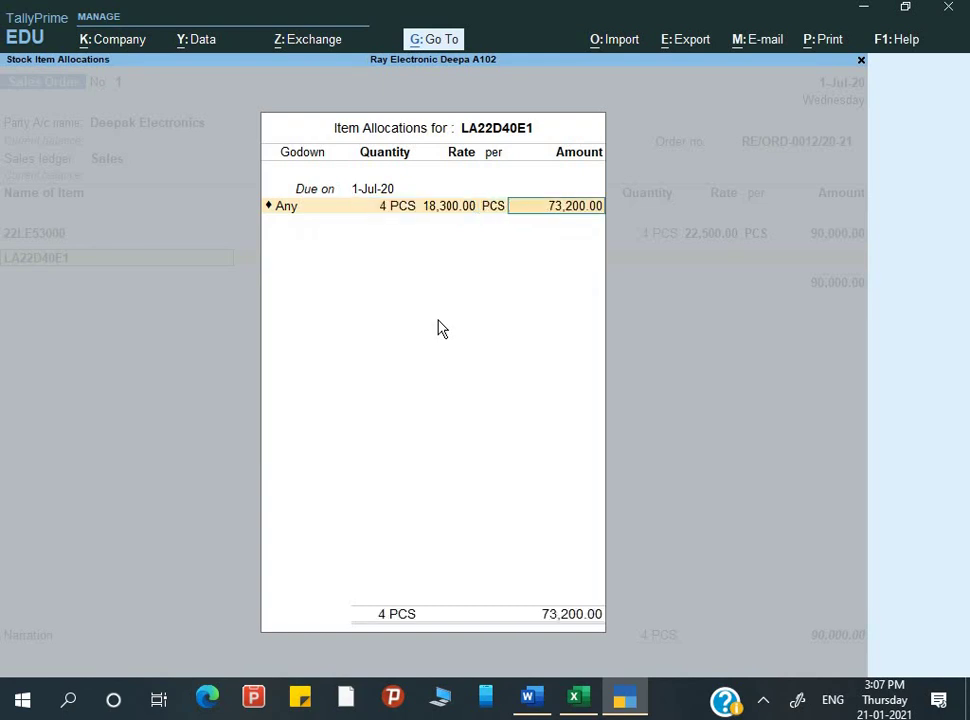
key(Return)
key(Return)
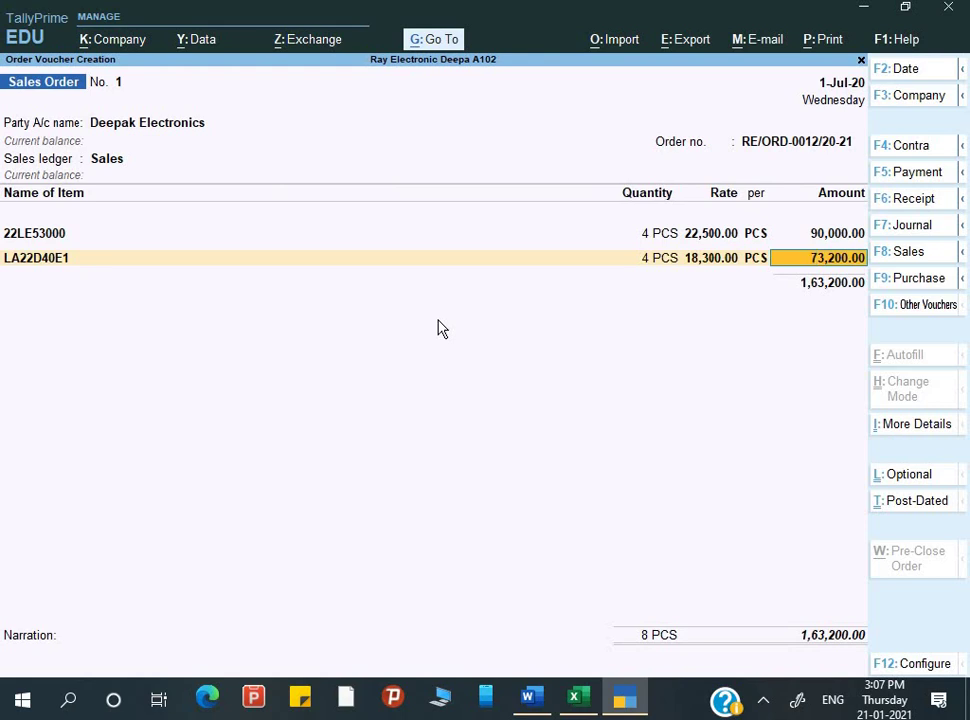
key(Return)
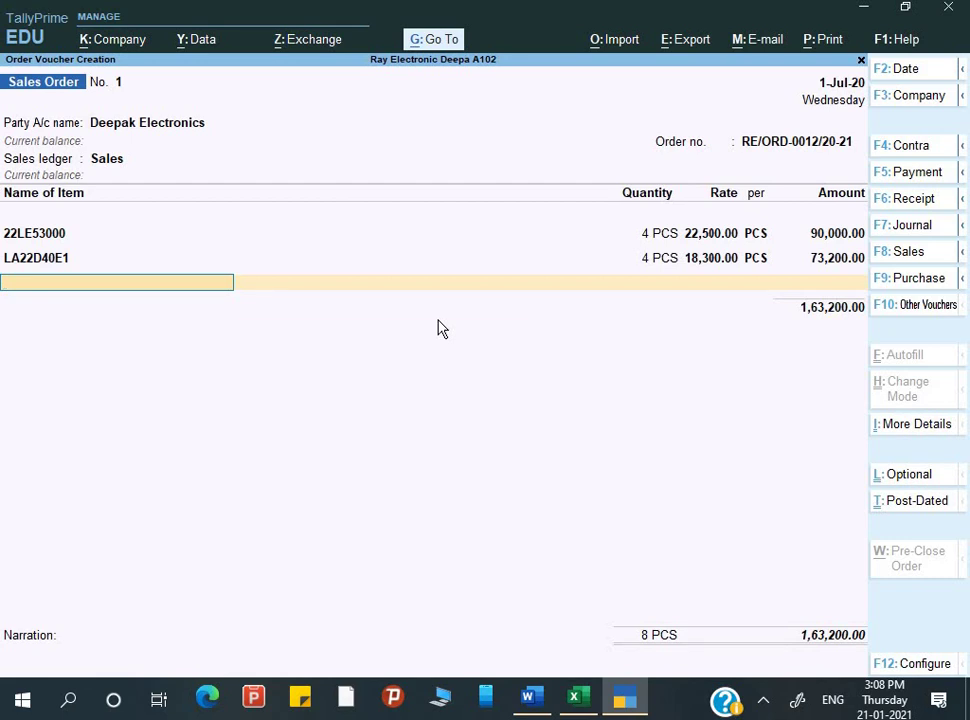
Step: Check the third model in the Word assignment and add item KLV22B320 in TallyPrime, due on 1-Jul-20 from any godown
key(alt+Tab)
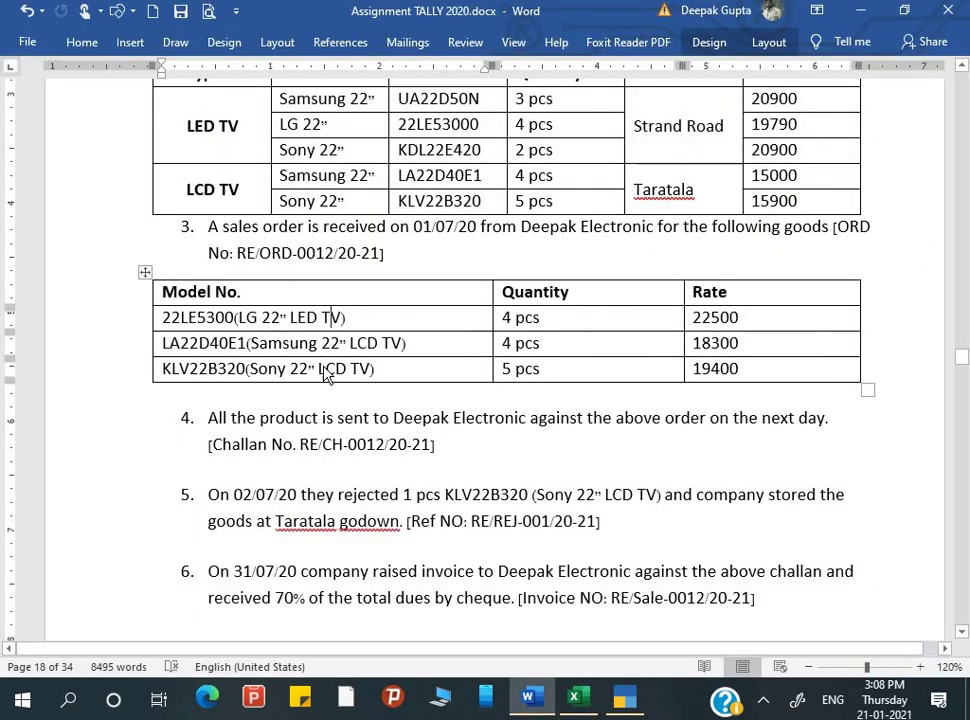
key(alt+Tab)
text(Kl)
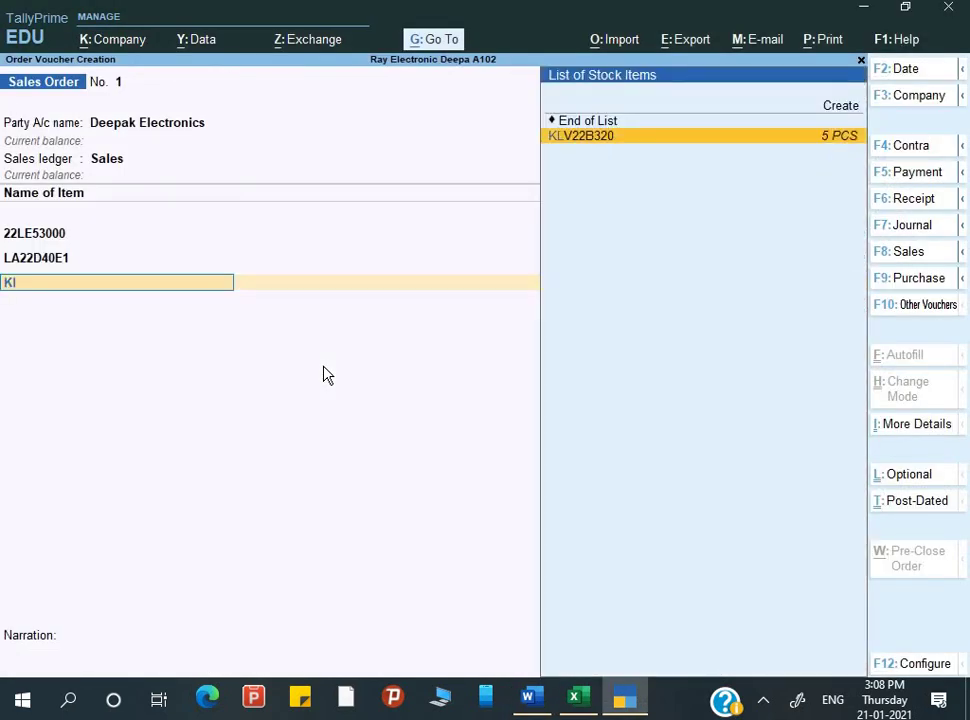
key(Return)
key(Return)
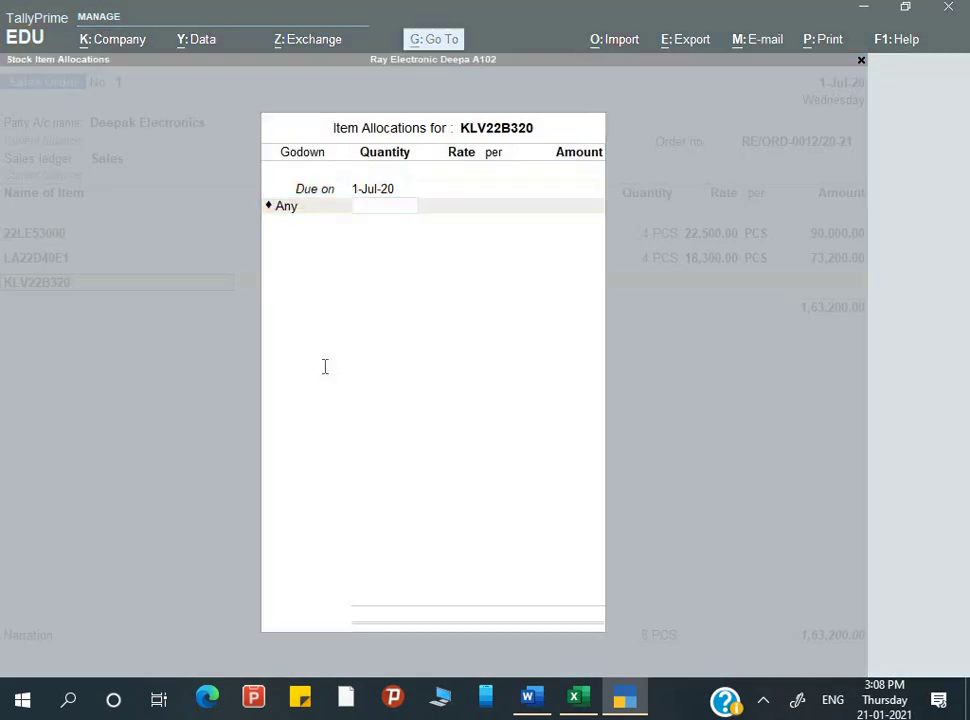
Step: Check the third row of question 3 in Word, then allocate 5 PCS of KLV22B320 at 19,400 per PCS in TallyPrime
key(alt+Tab)
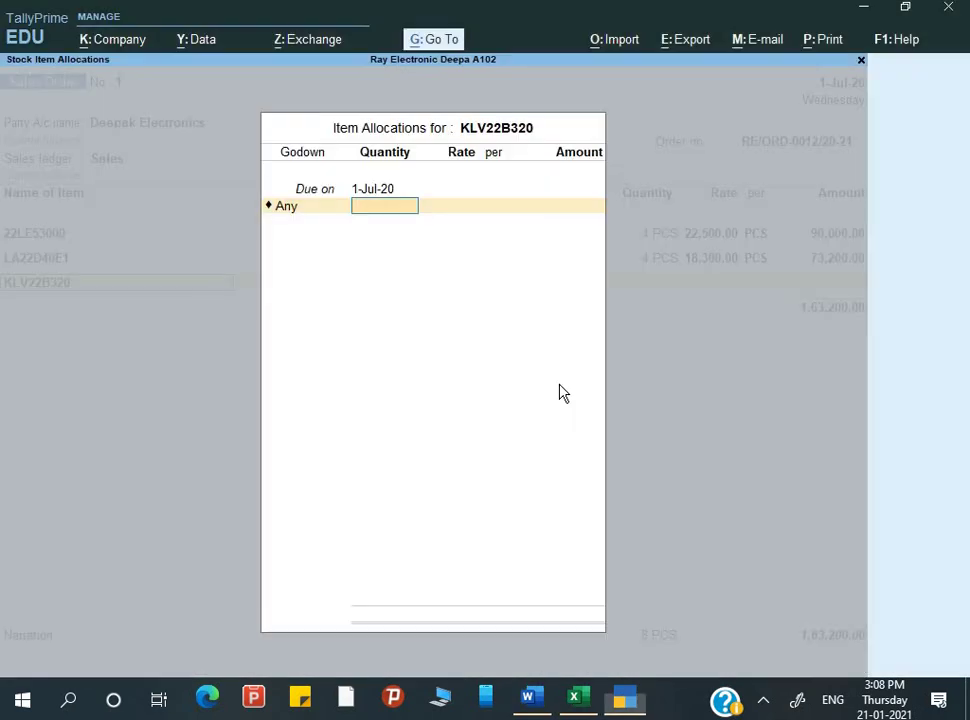
key(alt+Tab)
key(Return)
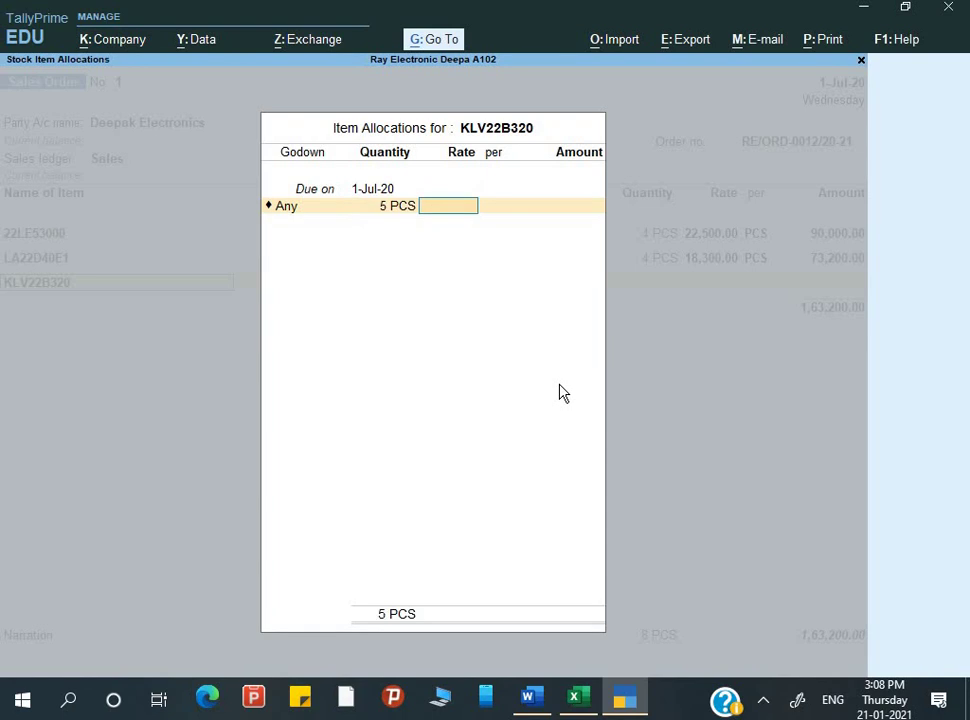
key(alt+Tab)
key(alt+Tab)
text(19,400)
key(Return)
key(Return)
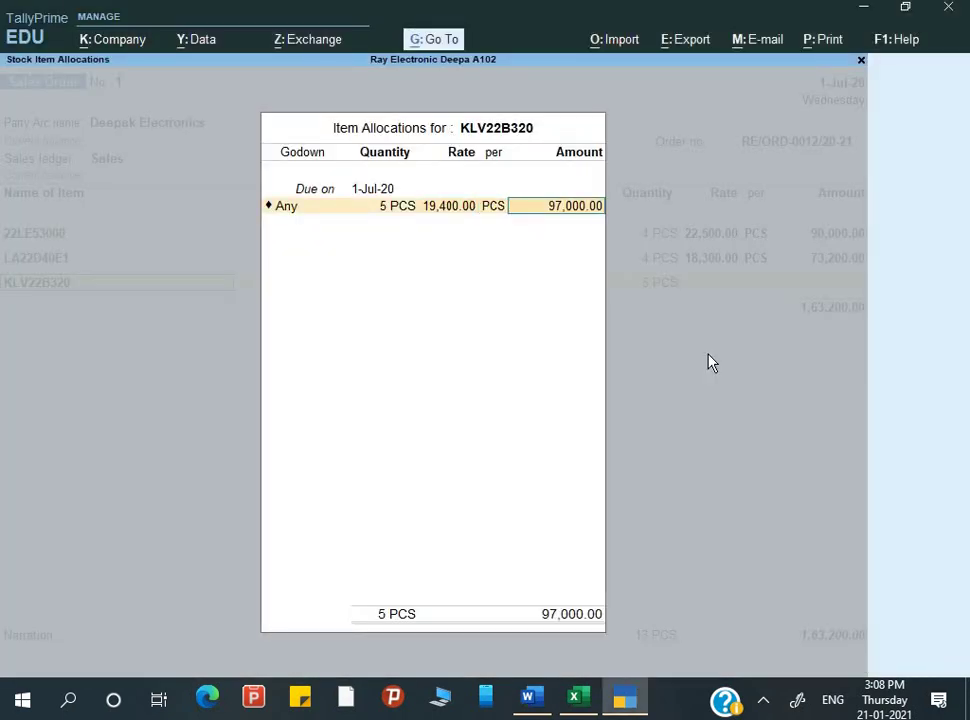
key(Return)
key(Return)
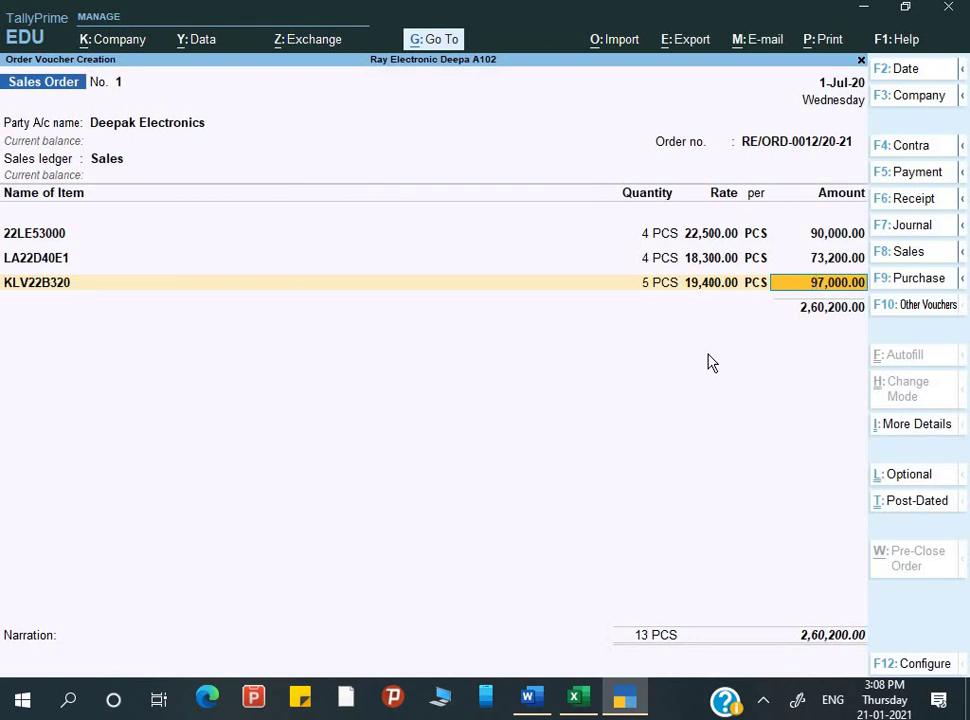
key(Return)
Step: End the item list, enter the narration "Being sales order rec." and save the sales order
key(Return)
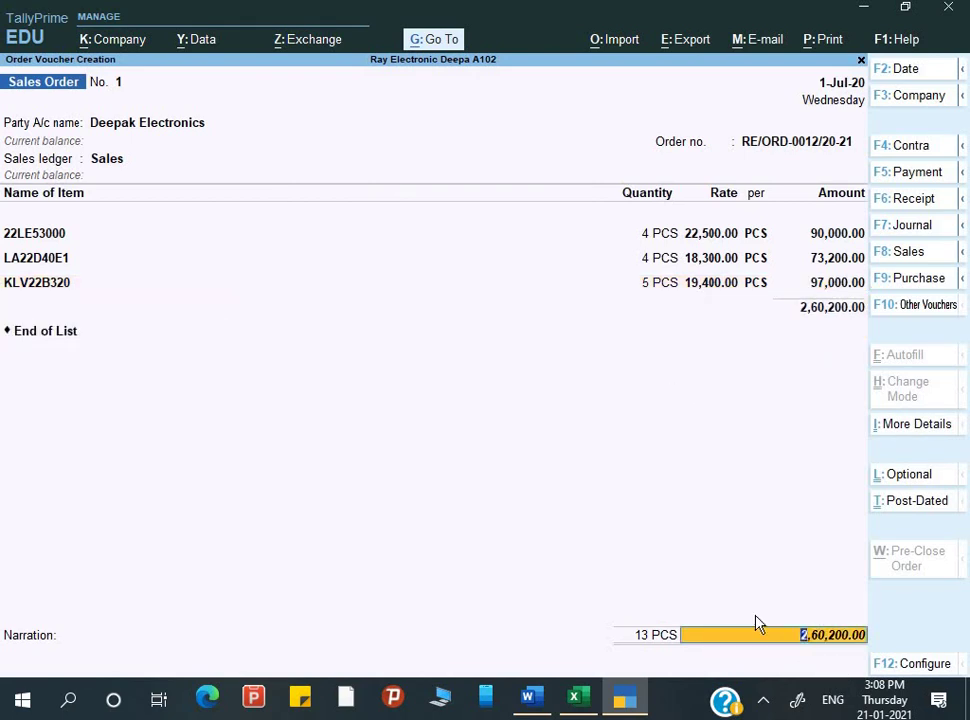
key(Return)
text(Bei)
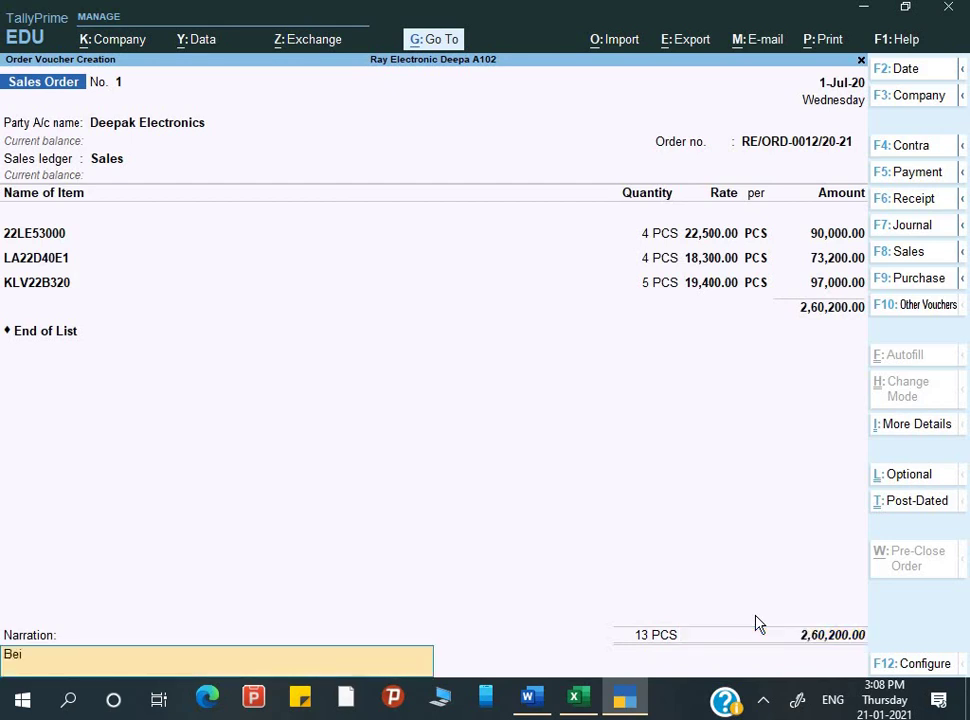
text(ng sales order rec.)
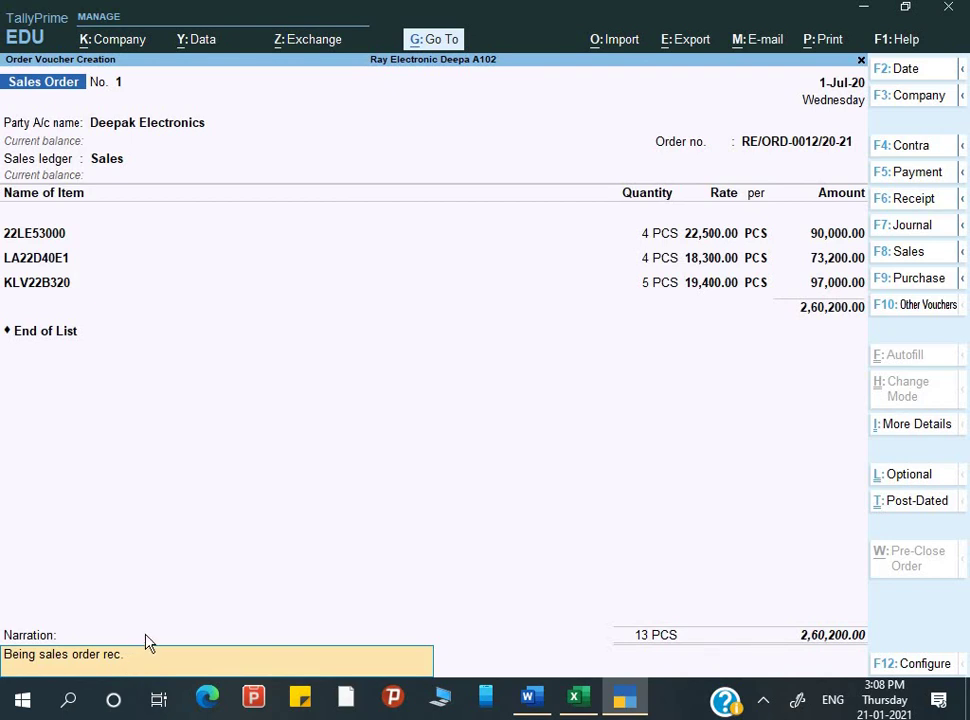
key(Return)
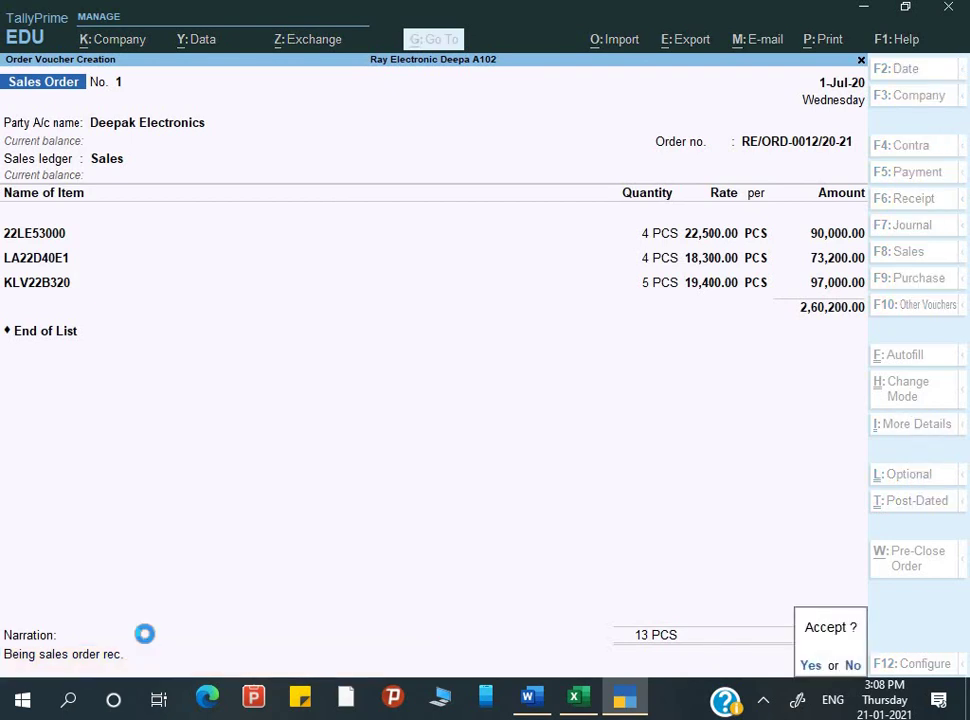
Step: Read question 4 in the Word assignment, then change the voucher type in TallyPrime to Delivery Note
key(alt+Tab)
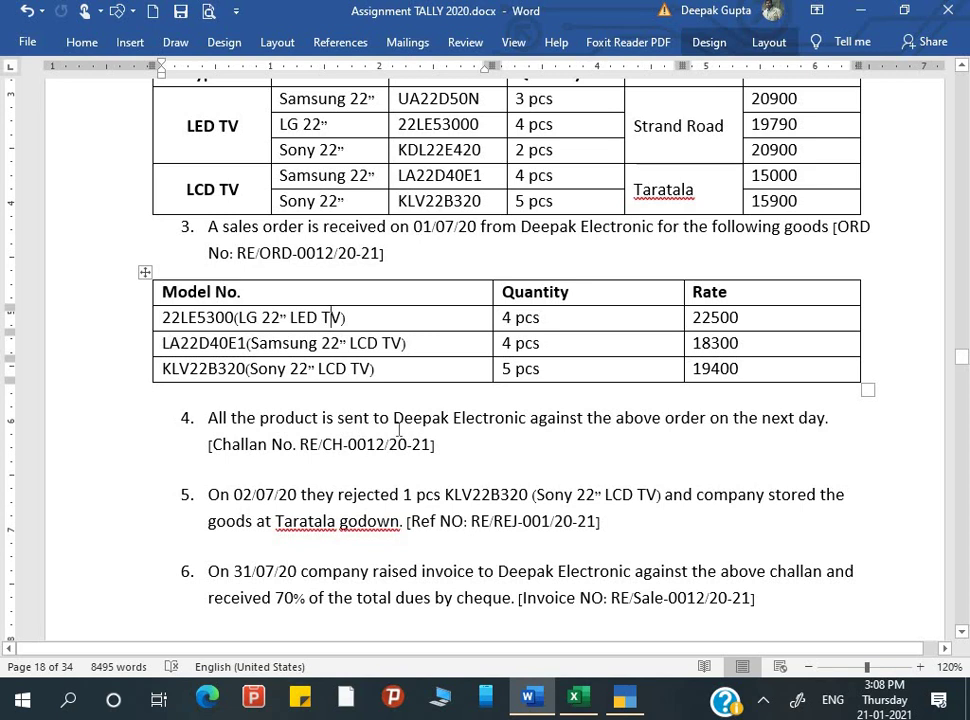
key(alt+Tab)
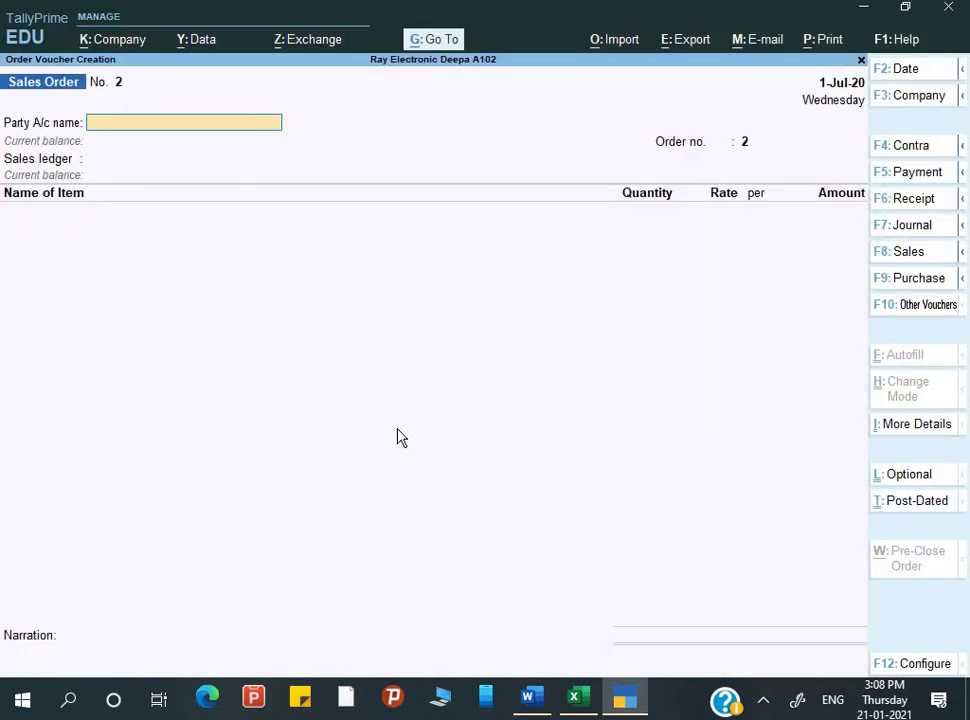
click(929, 307)
key(Up)
key(Up)
key(Up)
key(Up)
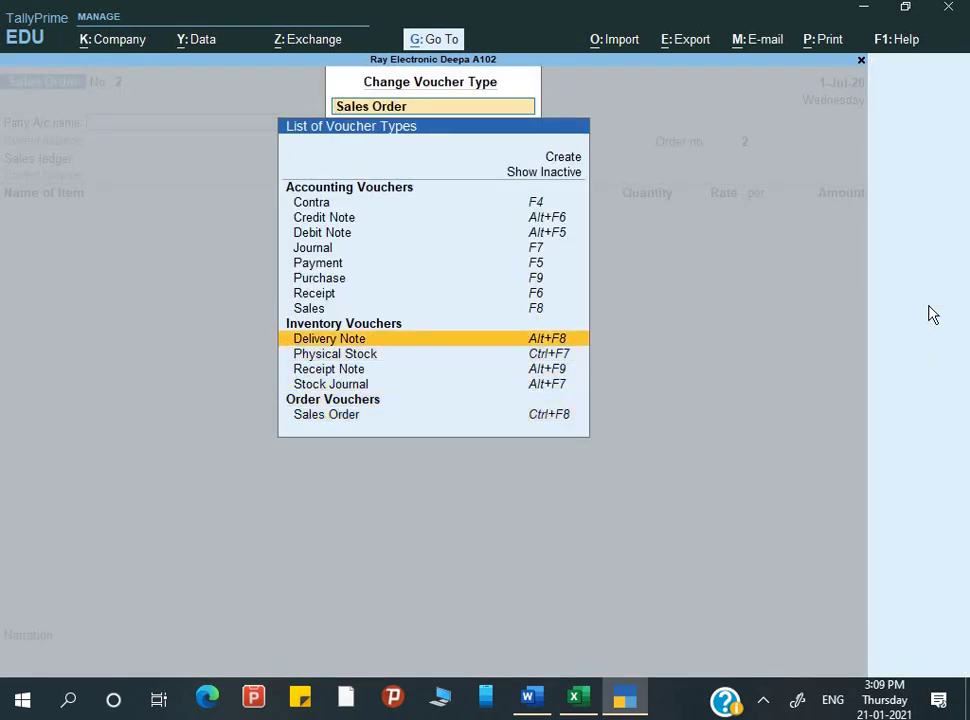
key(Return)
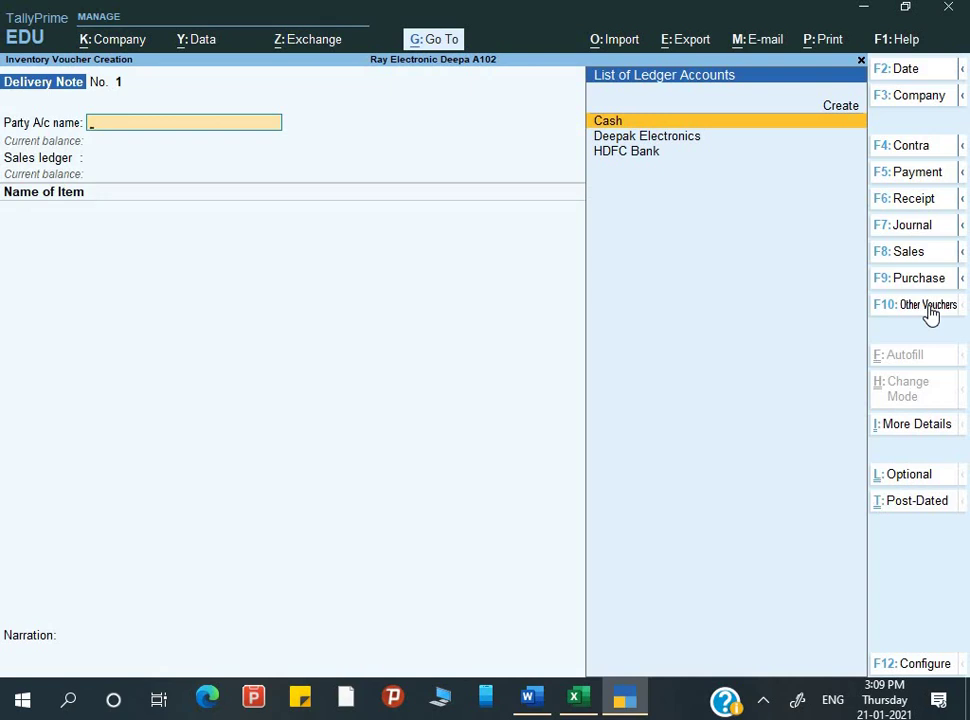
Step: Date the delivery note 2-Jul-20 and choose Deepak Electronics as the party account
key(F2)
key(Return)
key(Down)
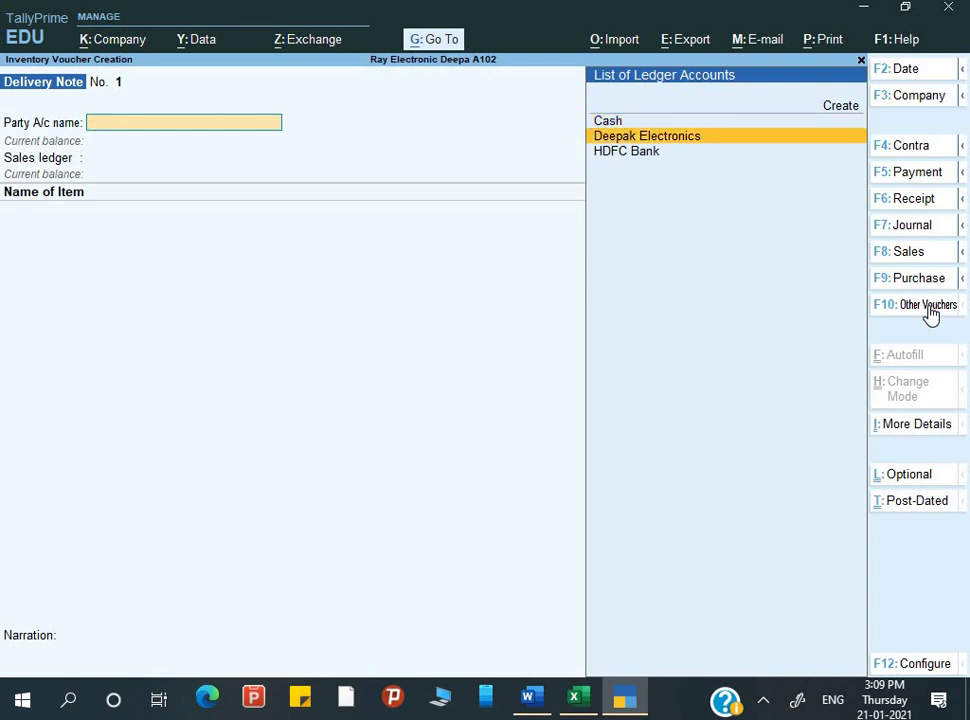
key(Return)
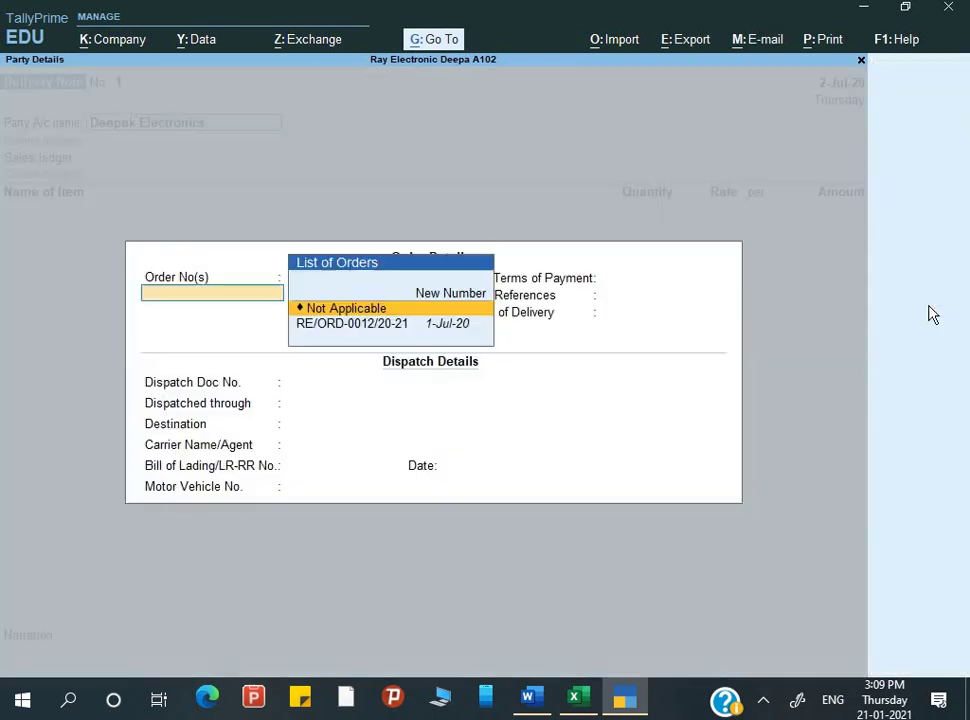
Step: Link the delivery note to Deepak Electronics' order dated 1-Jul-20, leaving the payment terms and dispatch details blank
key(Down)
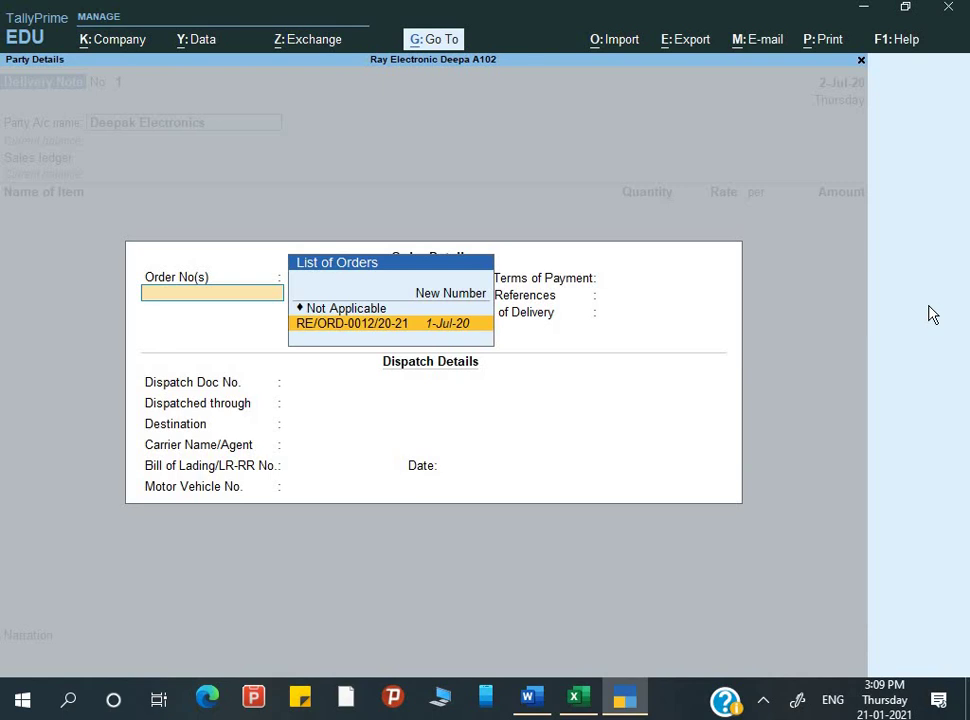
key(Return)
key(Return)
key(Return)
key(Return)
key(Return)
key(Return)
key(Return)
key(Return)
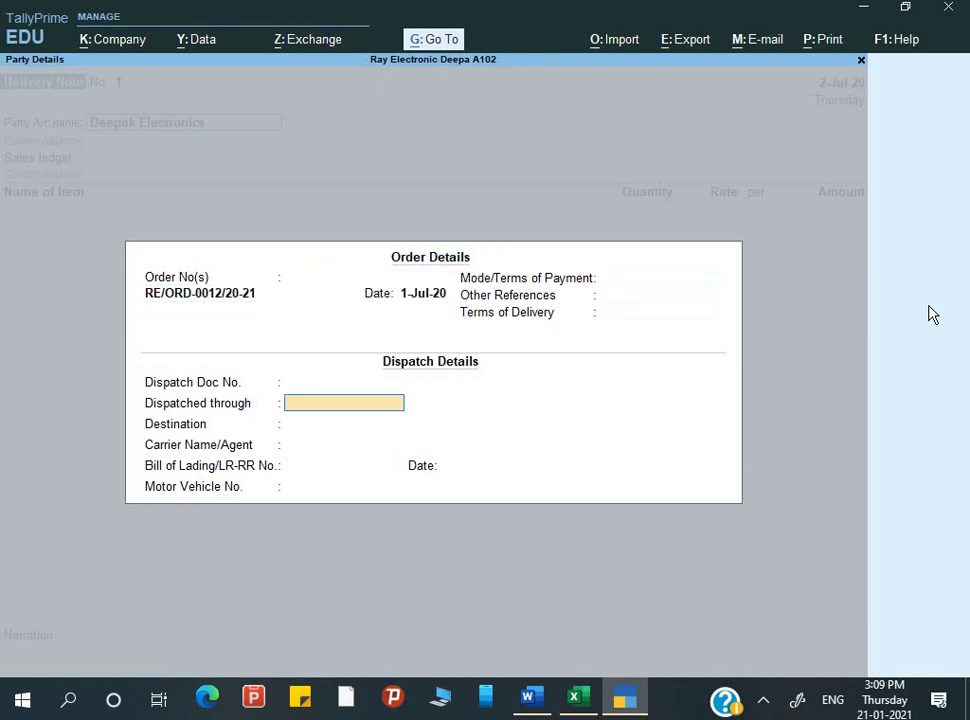
key(Return)
key(Return)
key(Return)
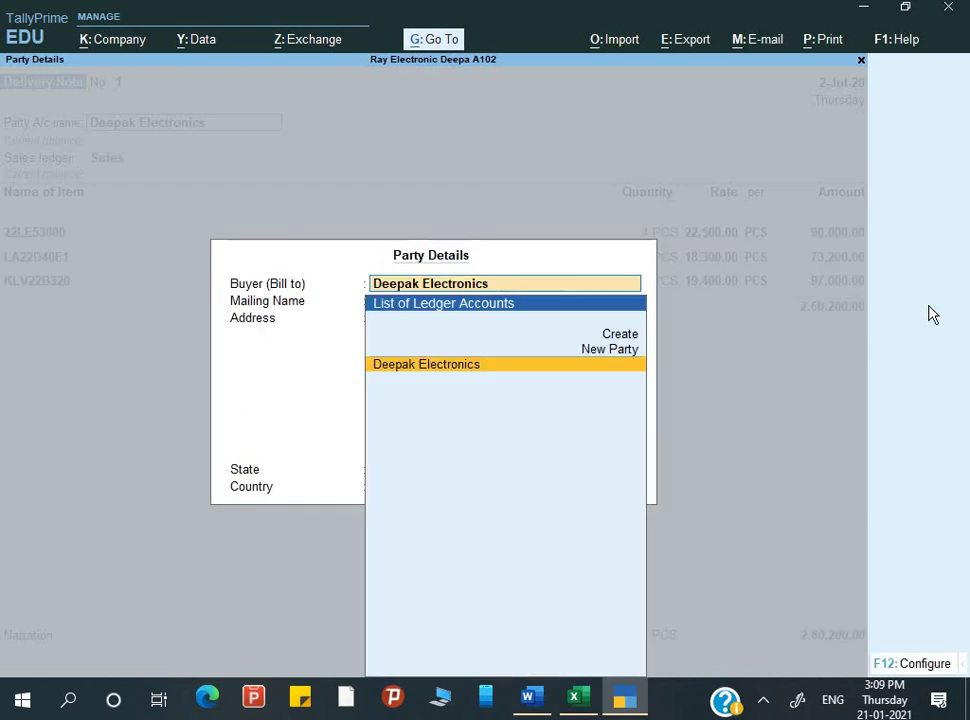
Step: Accept the party details with Deepak Electronics as buyer and keep Sales as the delivery note's sales ledger
key(Return)
key(Return)
key(Return)
key(Return)
key(Return)
key(Return)
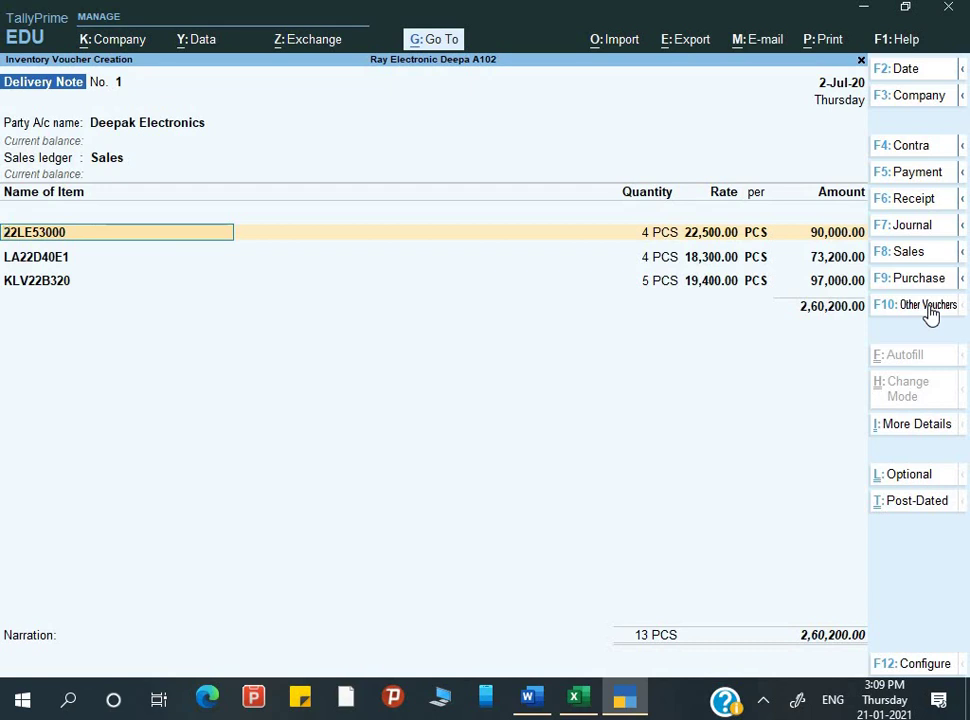
Step: Copy challan number RE/CH-0012/20-21 from question 4 in Word and enter it in TallyPrime as the new tracking number for item 22LE53000
key(Return)
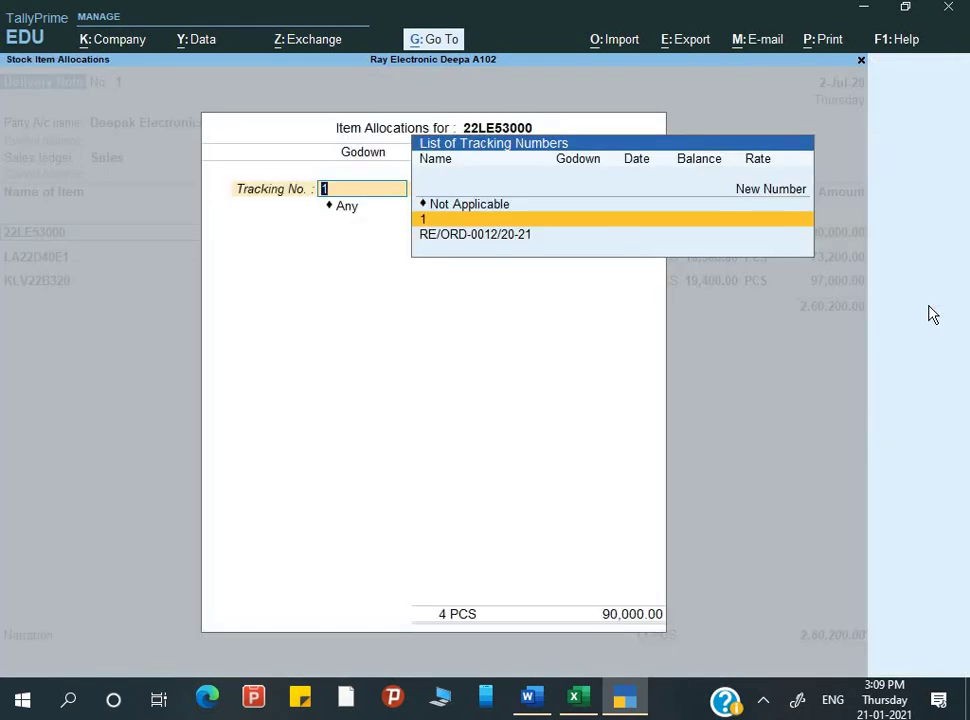
key(Down)
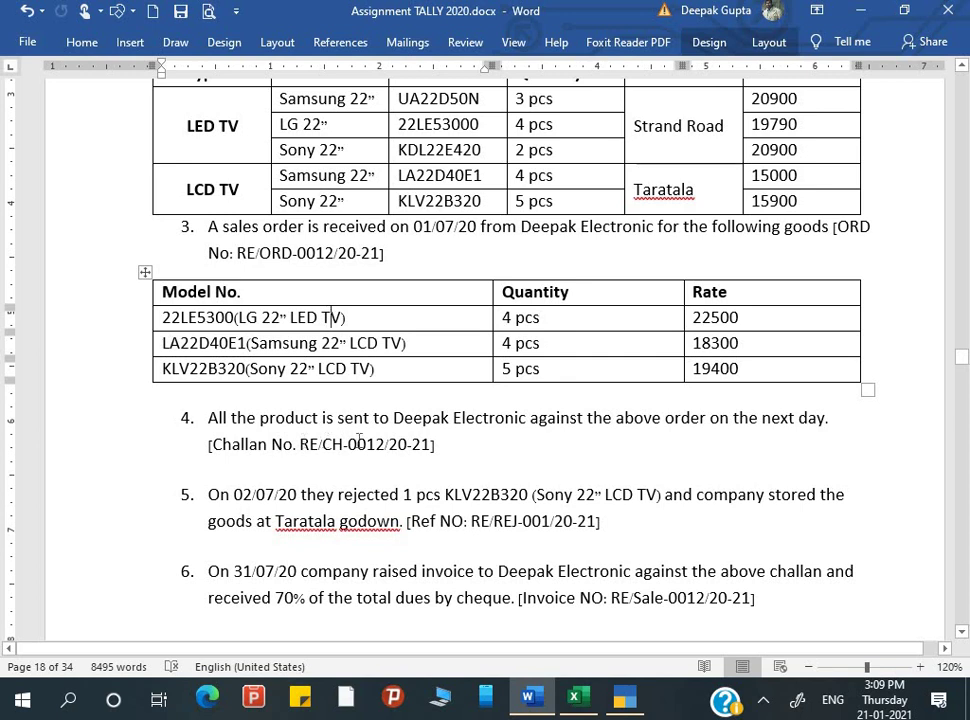
drag(300, 444, 427, 444)
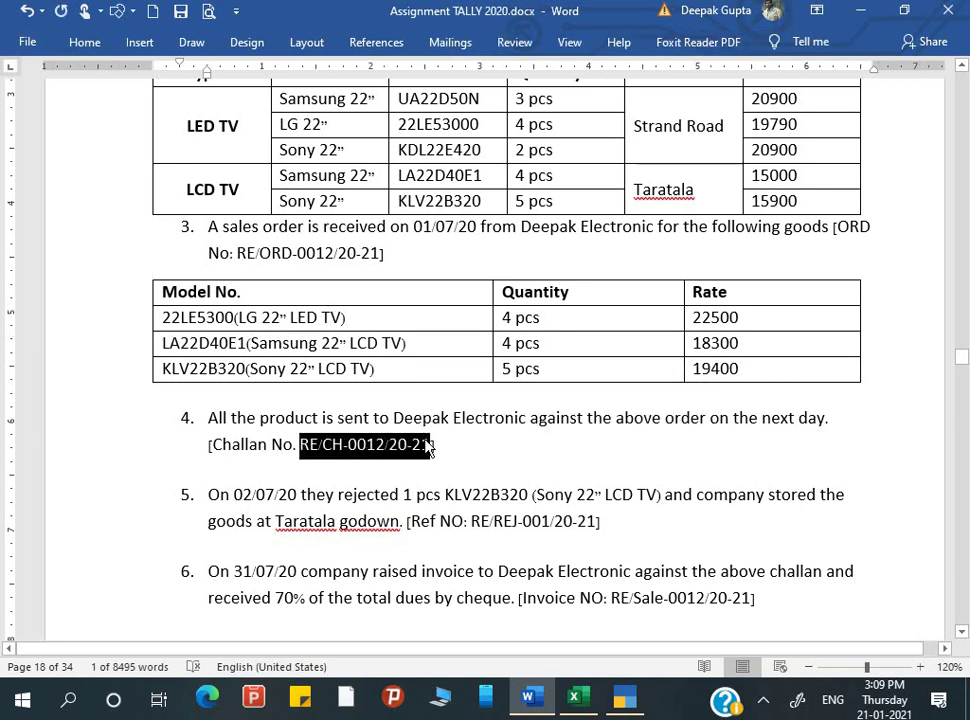
key(alt+Tab)
key(Up)
key(Up)
key(Up)
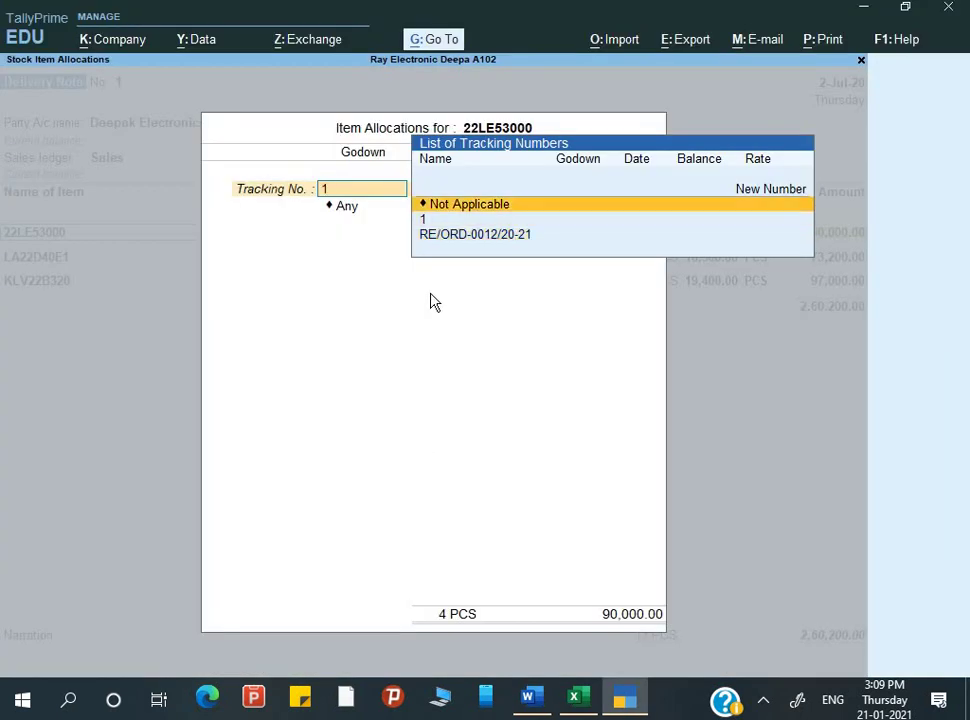
key(Return)
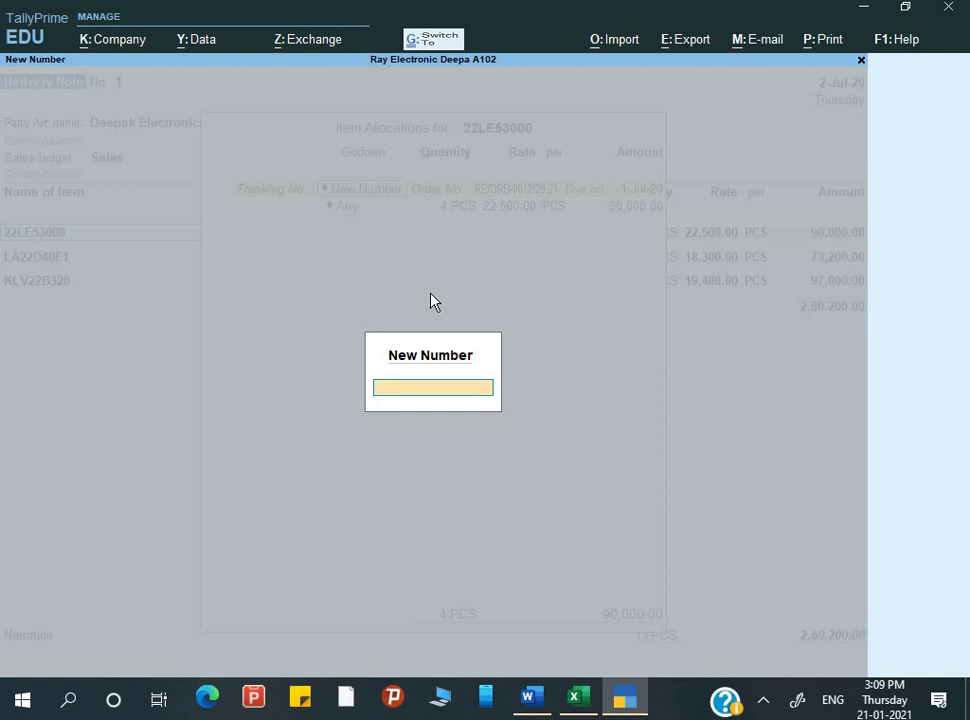
key(alt+Tab)
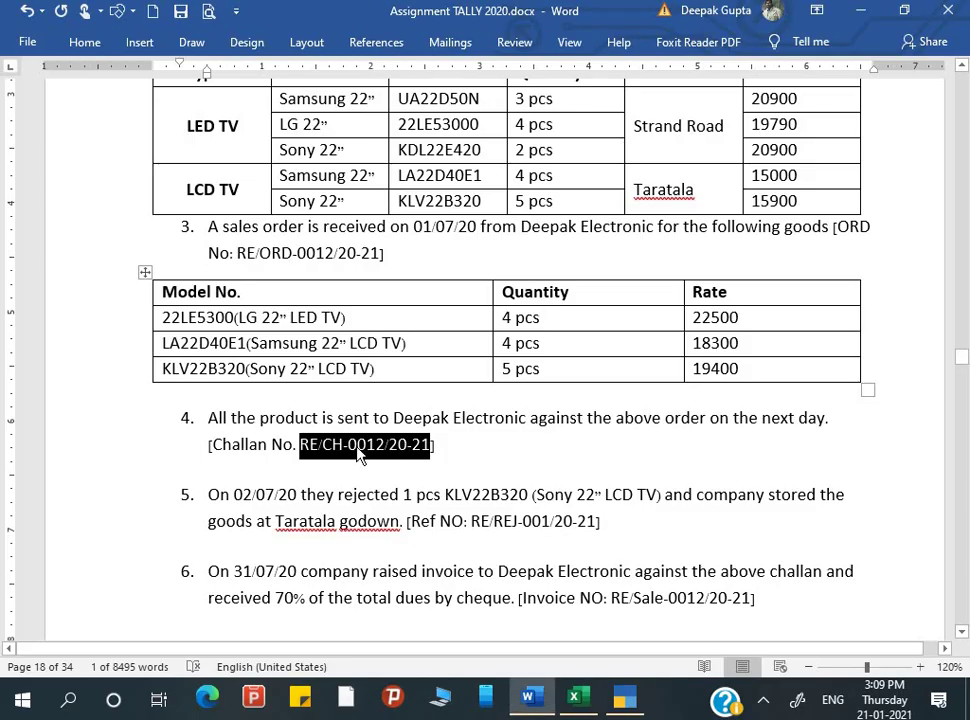
key(alt+Tab)
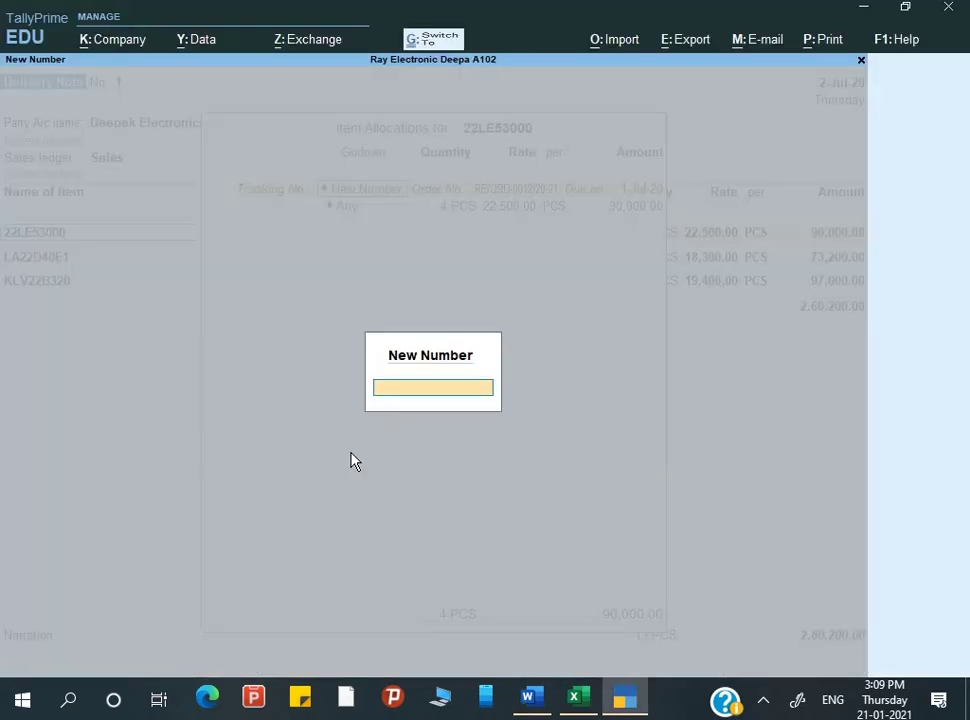
key(ctrl+alt+v)
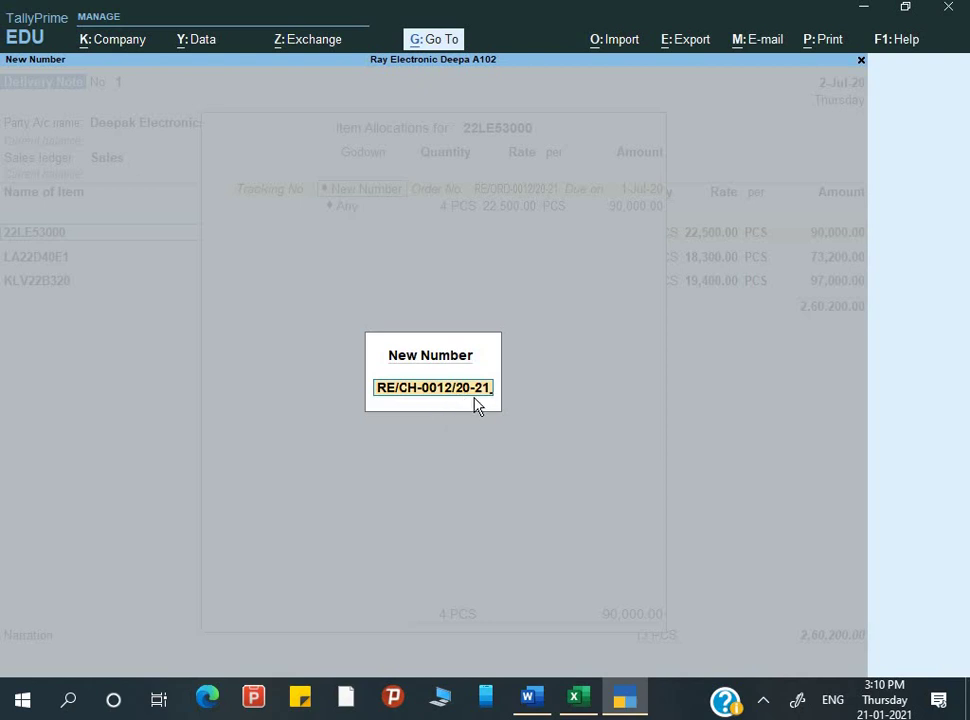
key(Return)
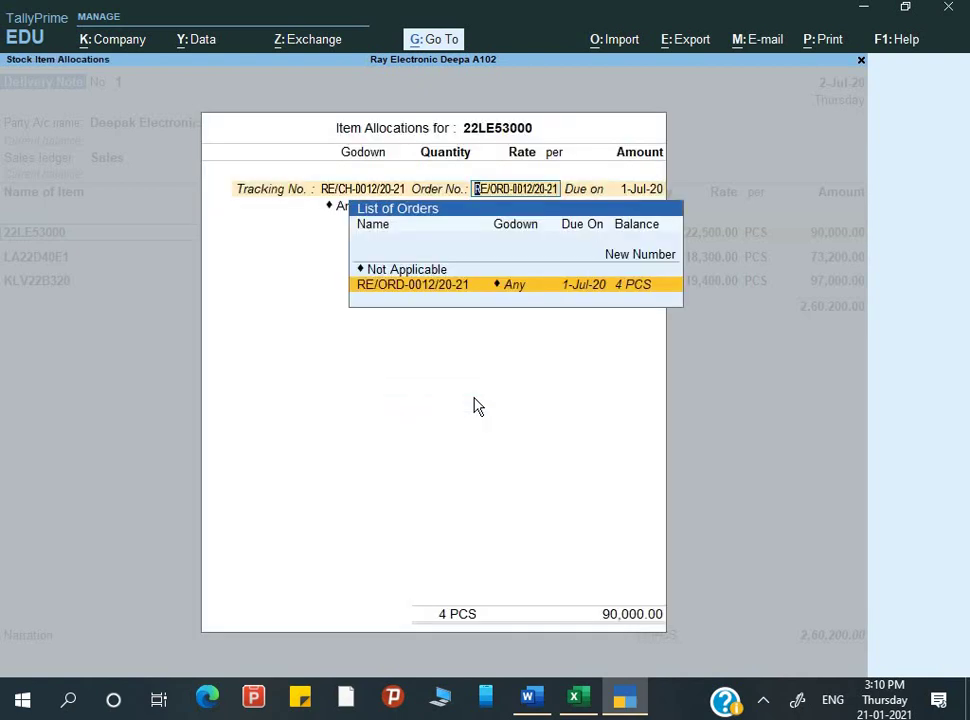
Step: Allocate 22LE53000 to the sales order due 1-Jul-20 from the Strand Road godown, keeping 4 PCS at 22,500.00
key(Return)
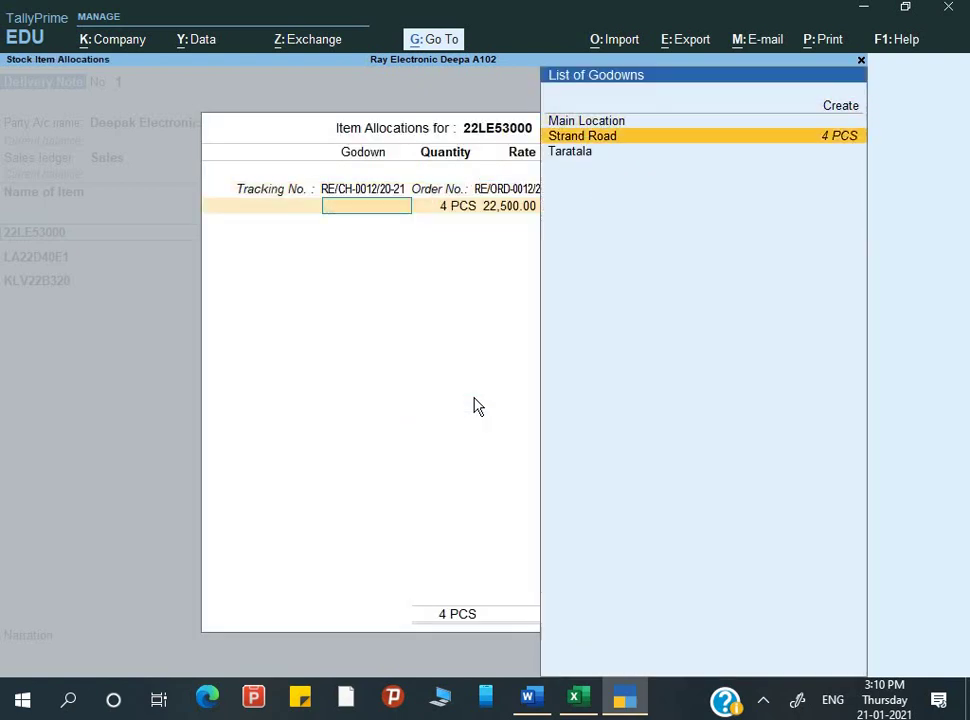
key(alt+Tab)
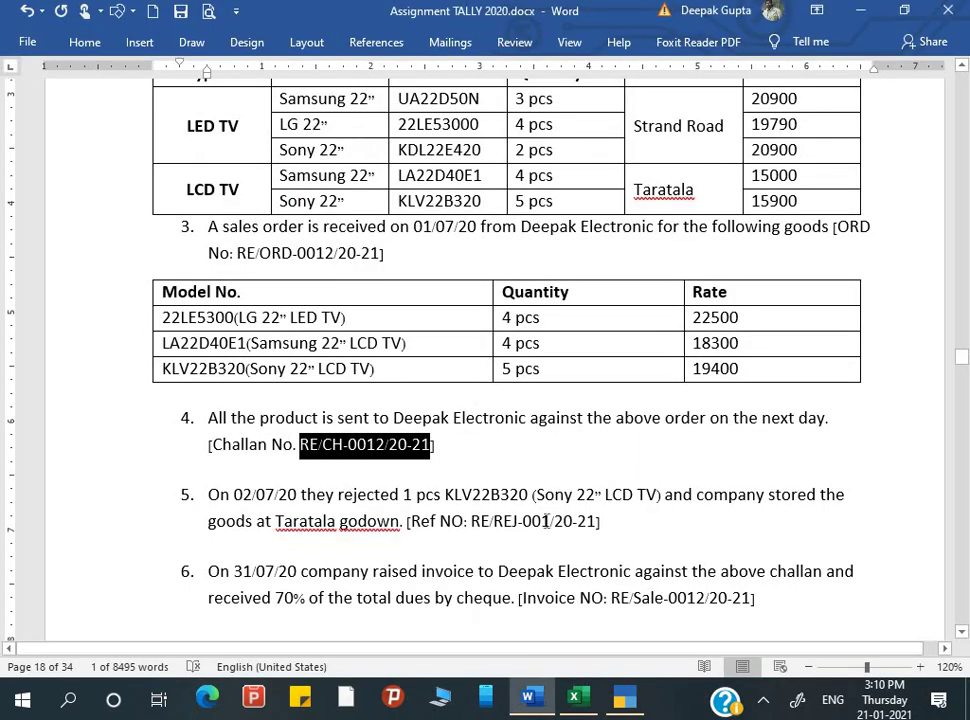
key(alt+Tab)
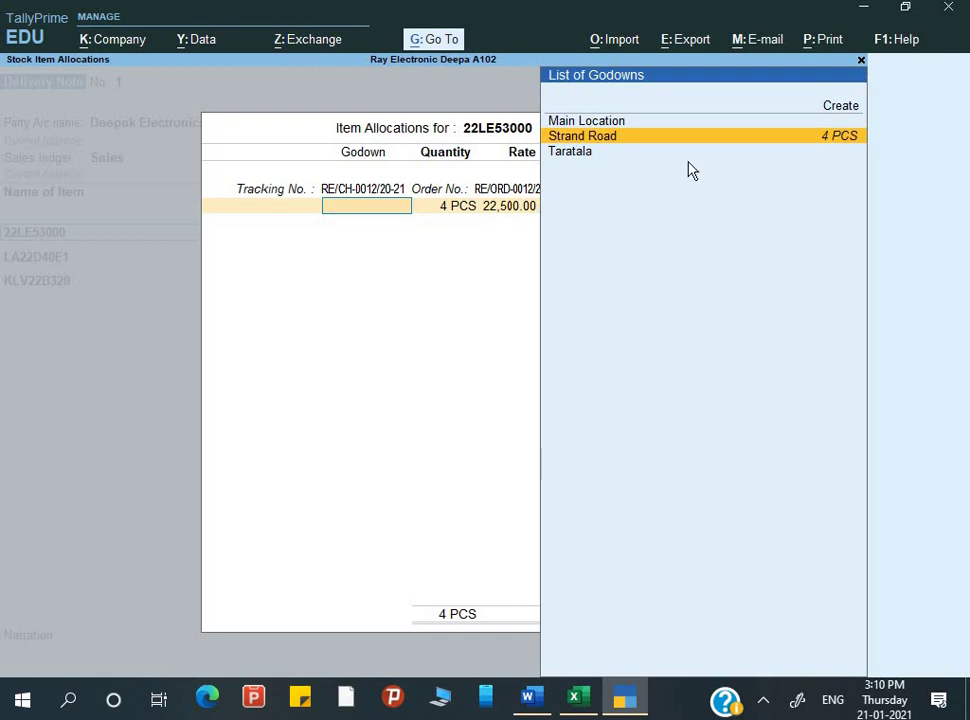
key(Return)
key(Return)
key(Return)
key(Return)
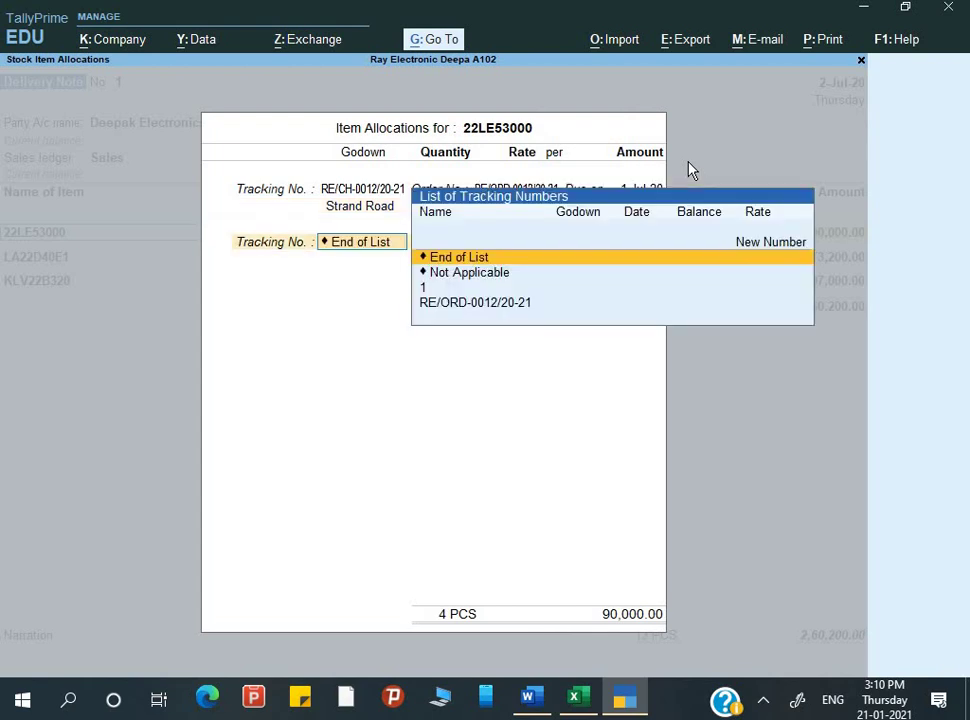
key(Return)
key(Return)
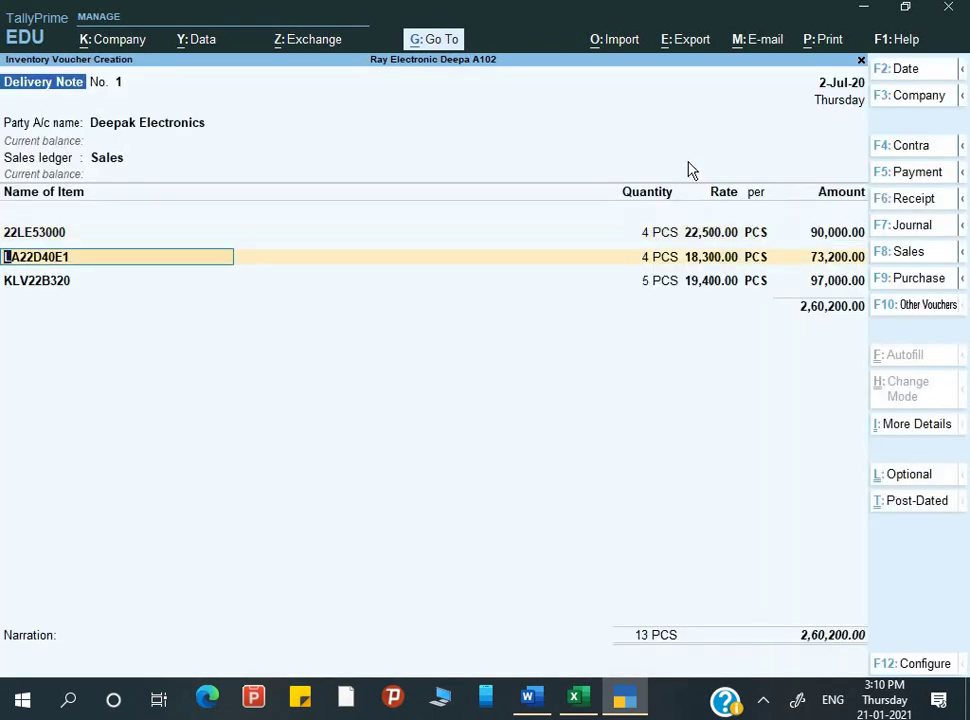
Step: Give item LA22D40E1 the new tracking number RE/CH-0012/20-21 and keep its link to the sales order due 1-Jul-20
key(Return)
key(Down)
key(Up)
key(Up)
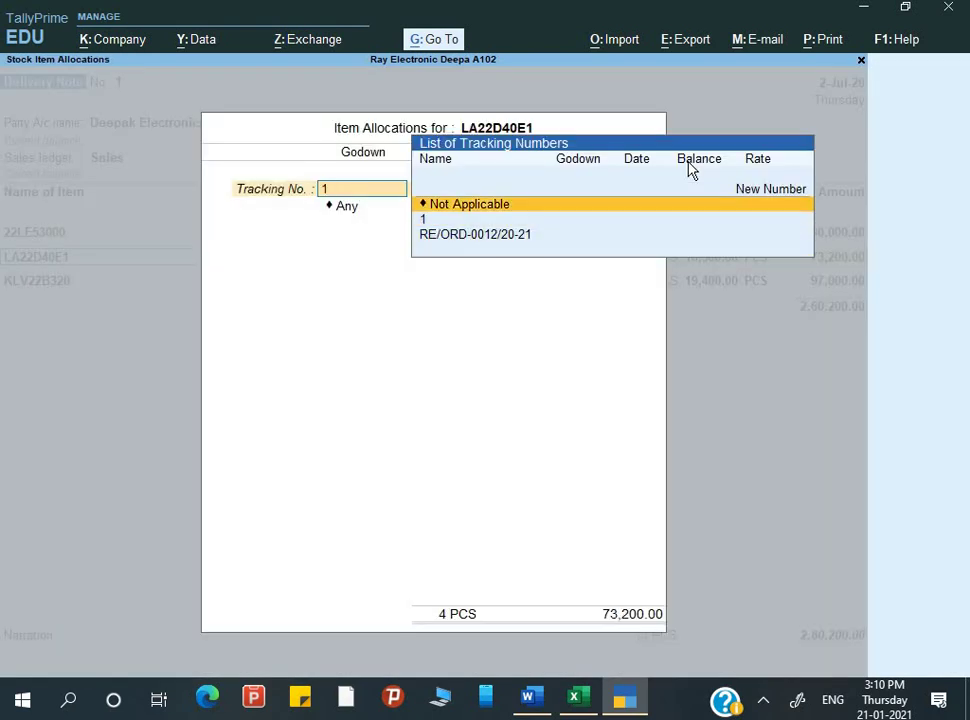
key(Up)
key(Return)
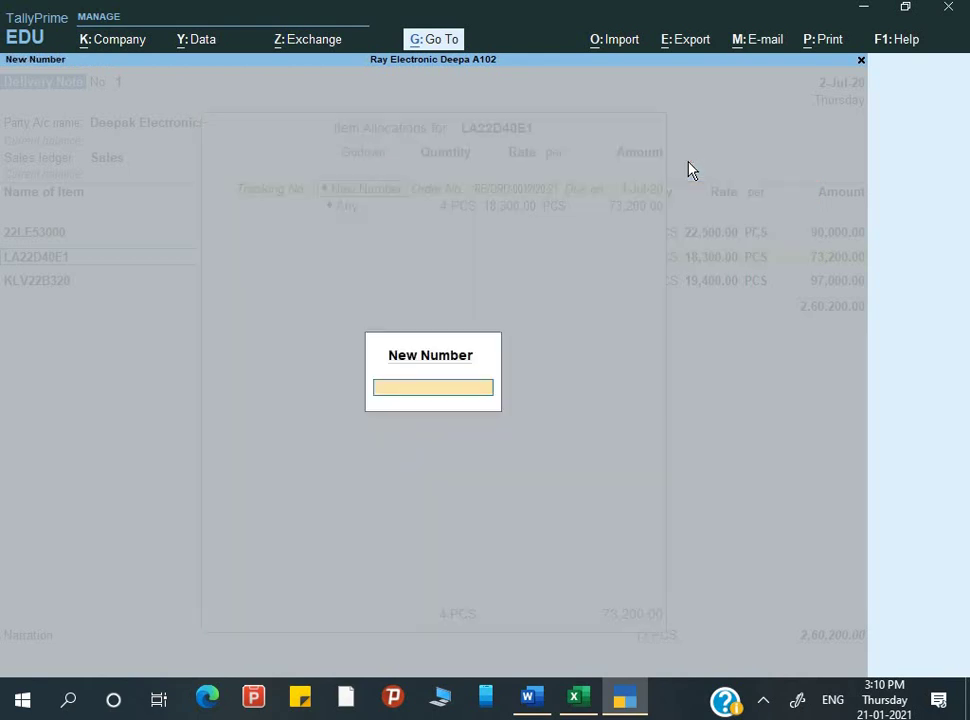
text(RE/CH-0012/20-21)
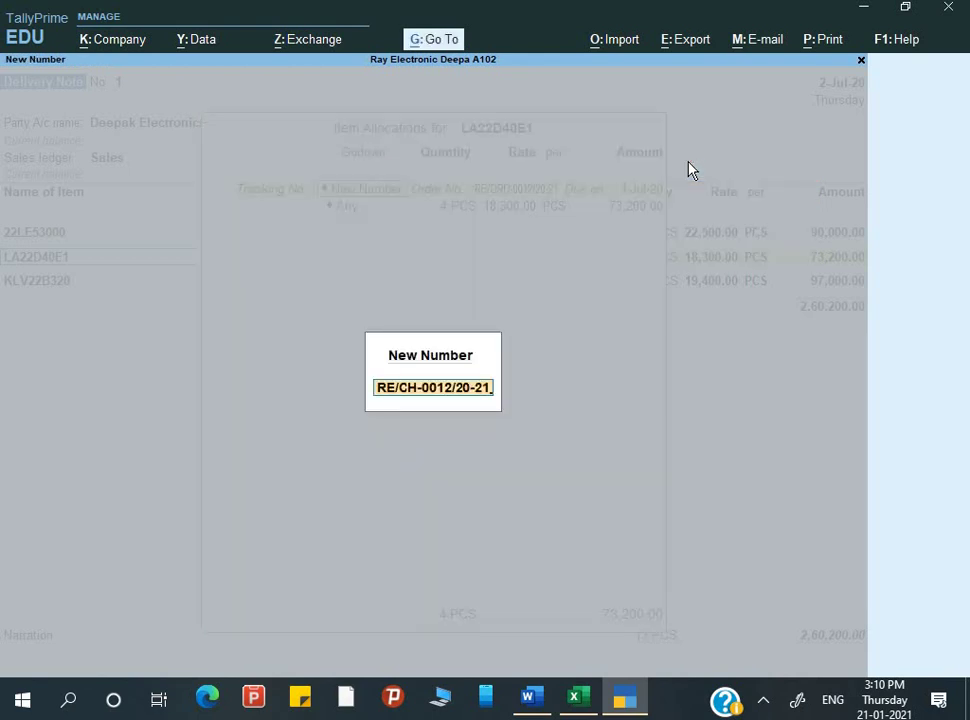
key(Return)
key(Return)
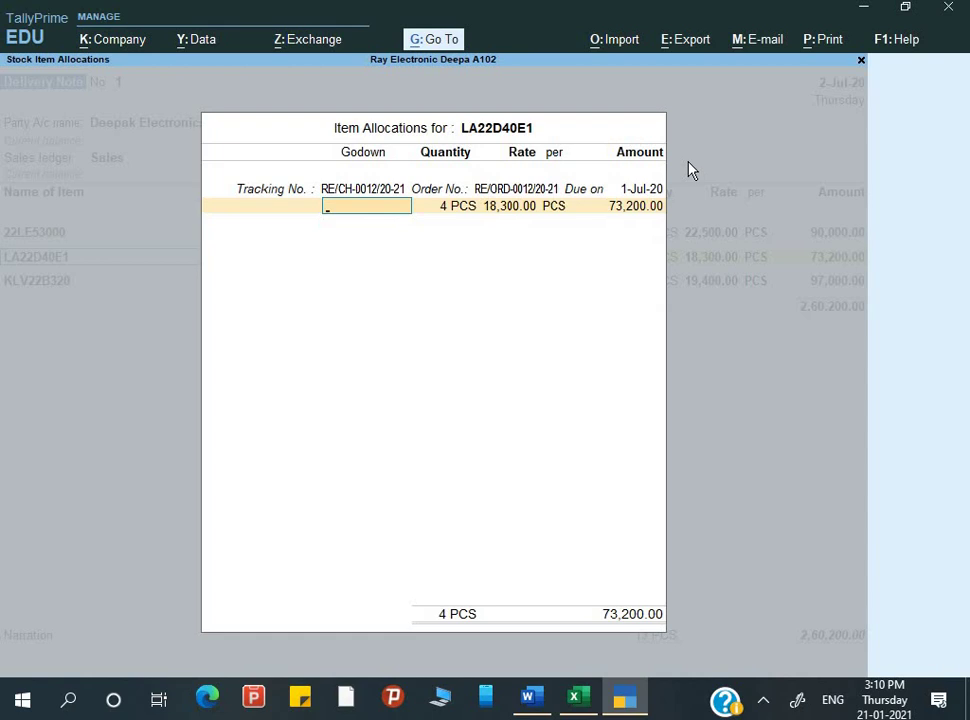
Step: Choose the Taratala godown for LA22D40E1 and accept its allocation of 4 PCS at 18,300.00
key(Down)
key(Down)
key(Down)
key(Return)
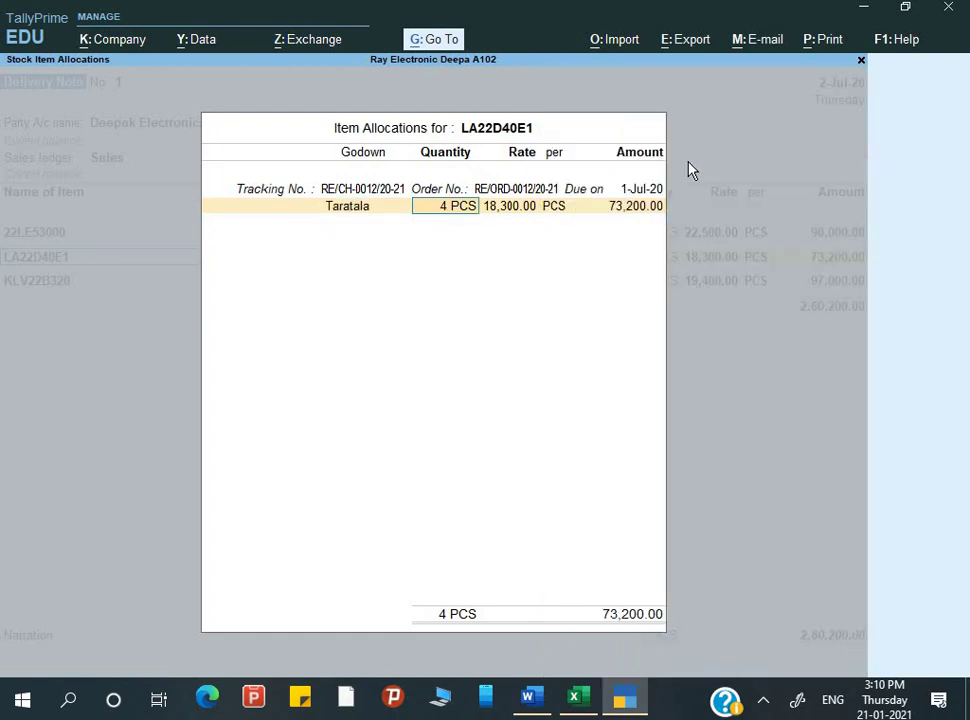
key(Return)
key(Return)
key(Return)
key(Return)
key(Return)
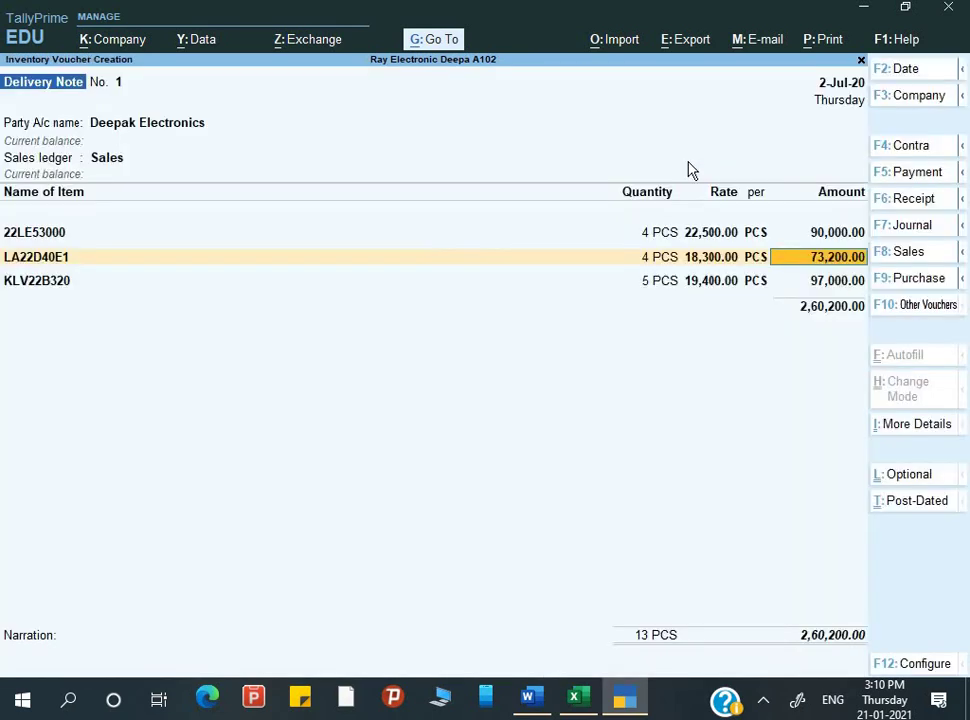
key(Return)
Step: Give item KLV22B320 the new tracking number RE/CH-0012/20-21 and keep its link to the sales order due 1-Jul-20
key(Return)
key(Up)
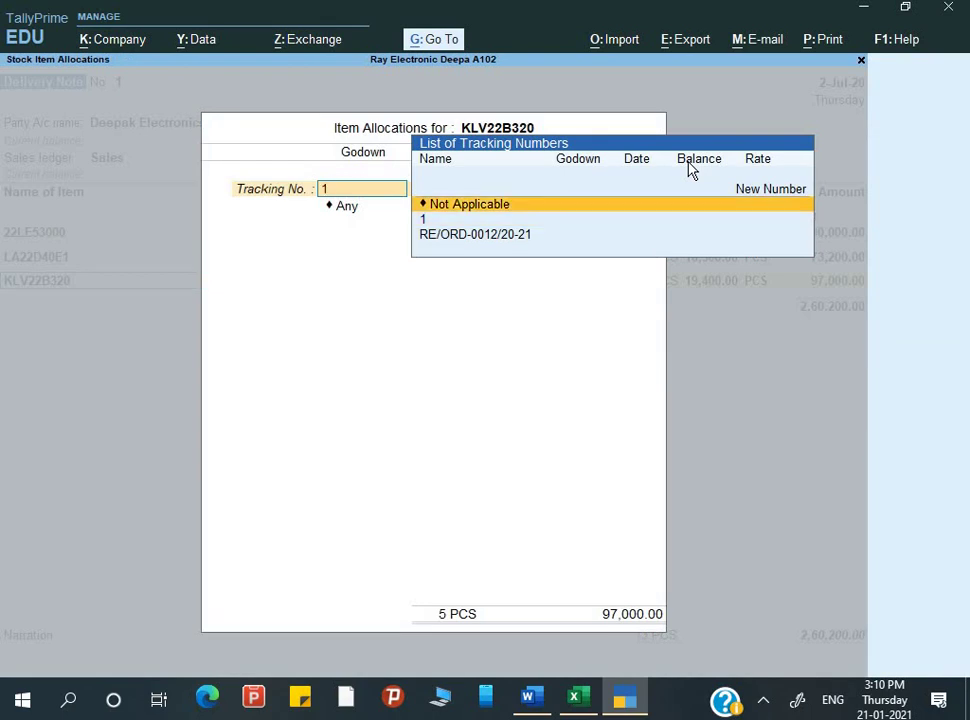
key(Up)
key(Return)
text(RE/CH-0012/20-21)
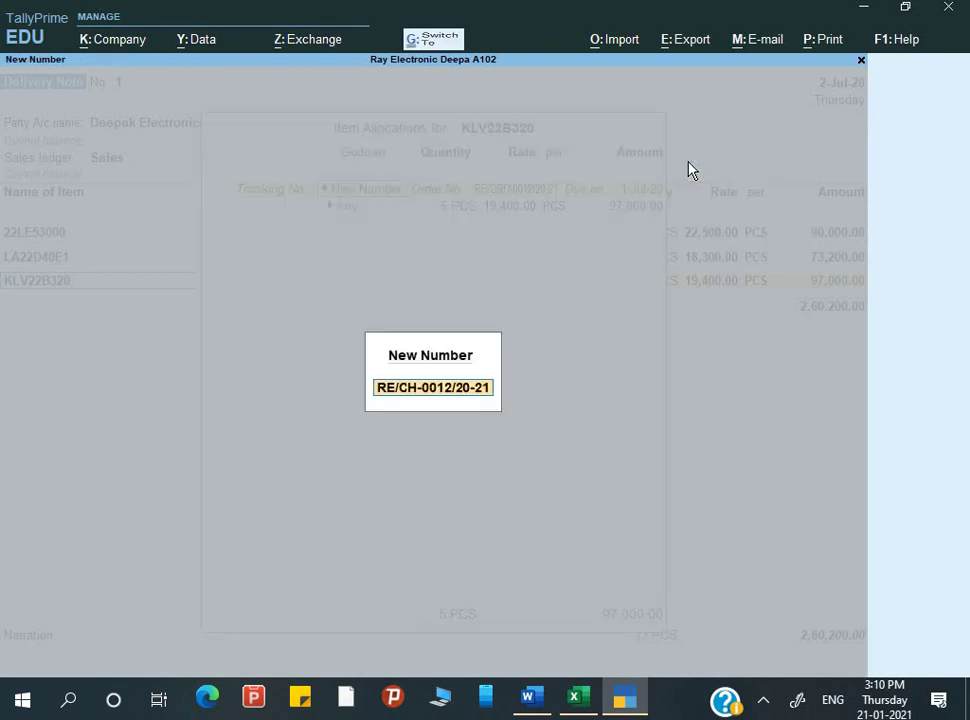
key(Return)
key(Return)
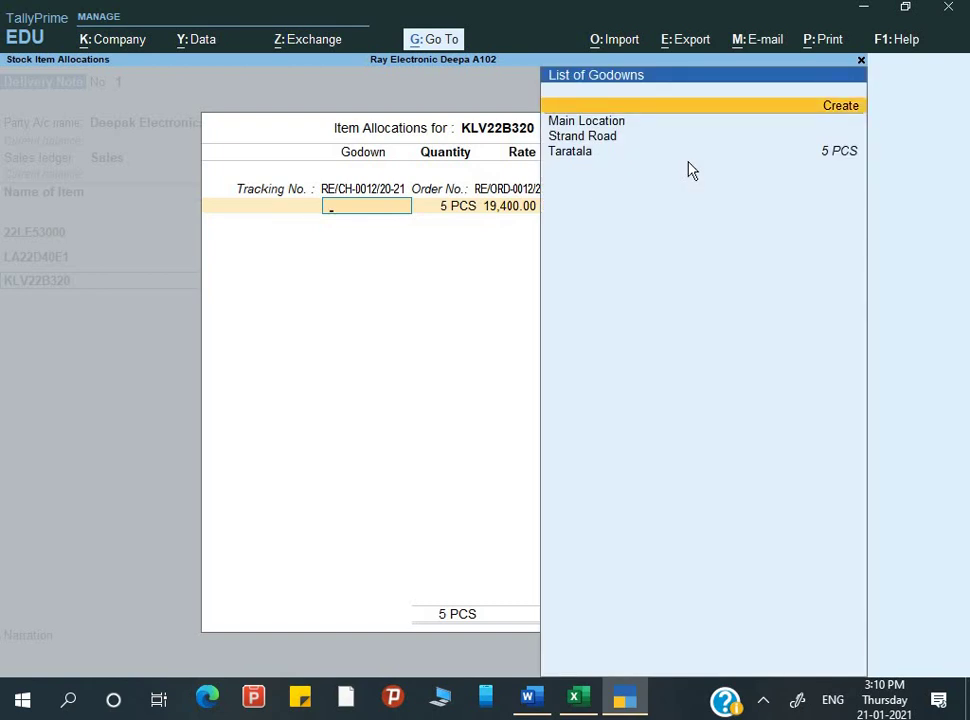
Step: Choose the Taratala godown for KLV22B320 and accept its allocation of 5 PCS at 19,400.00
key(Down)
key(Down)
key(Down)
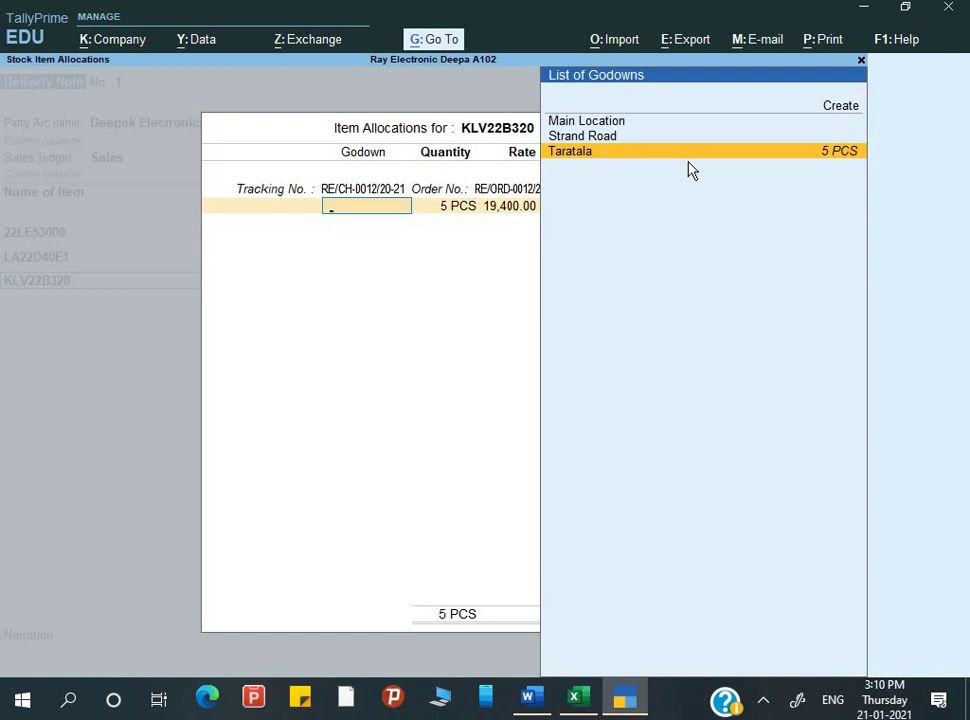
key(Return)
key(Return)
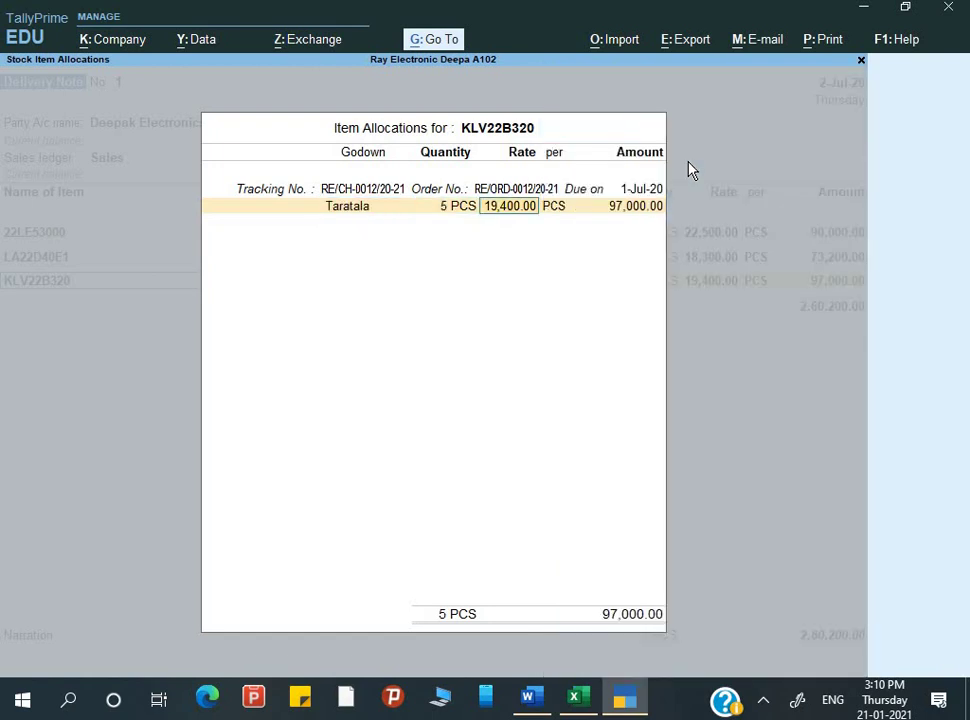
key(Return)
key(Return)
key(Return)
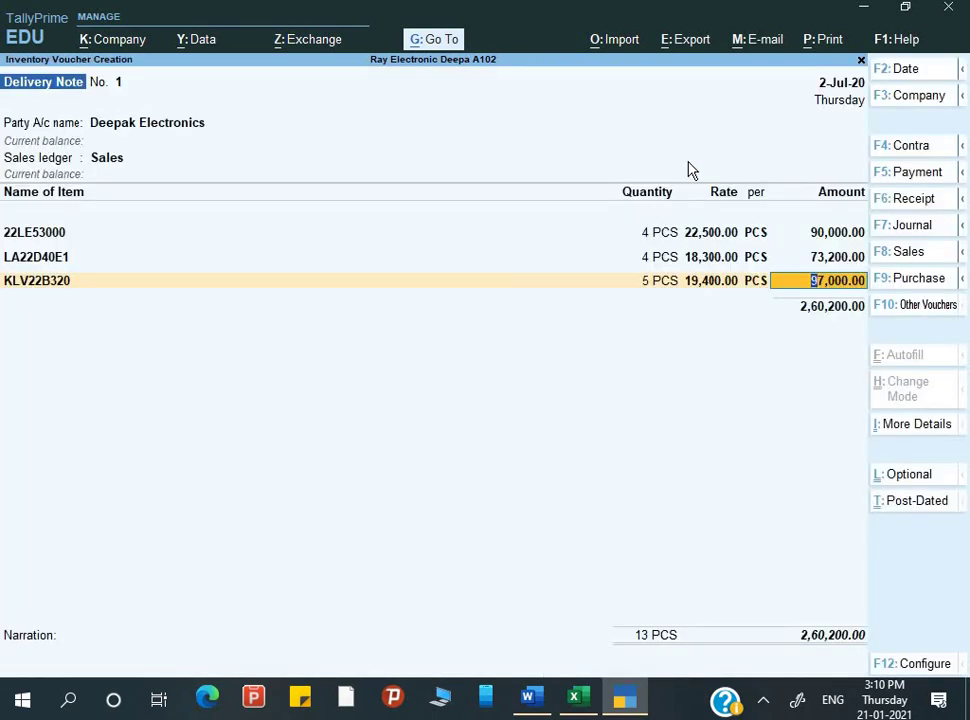
key(Return)
Step: End the item list, enter the narration "Being ordered goods deliver" and save the delivery note
key(Return)
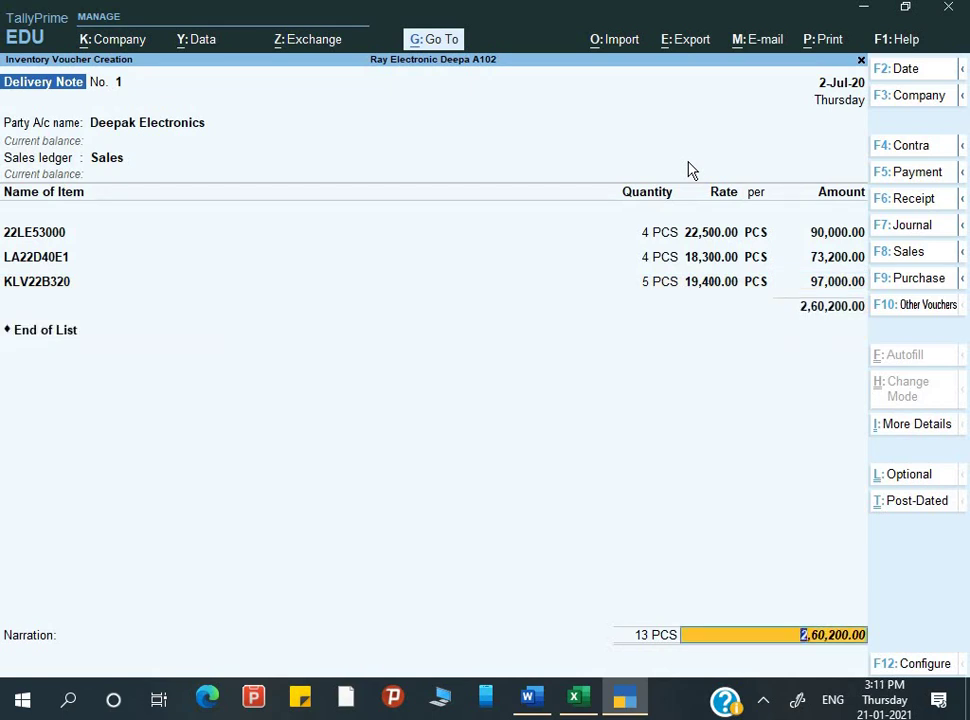
key(Return)
text(Being)
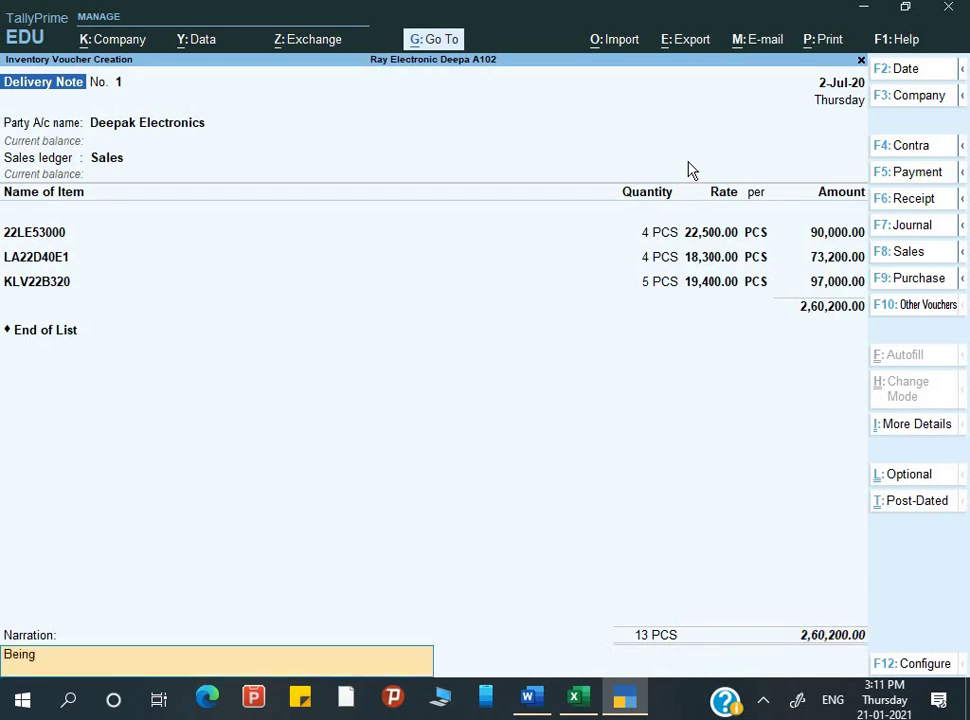
text( ordered goods del)
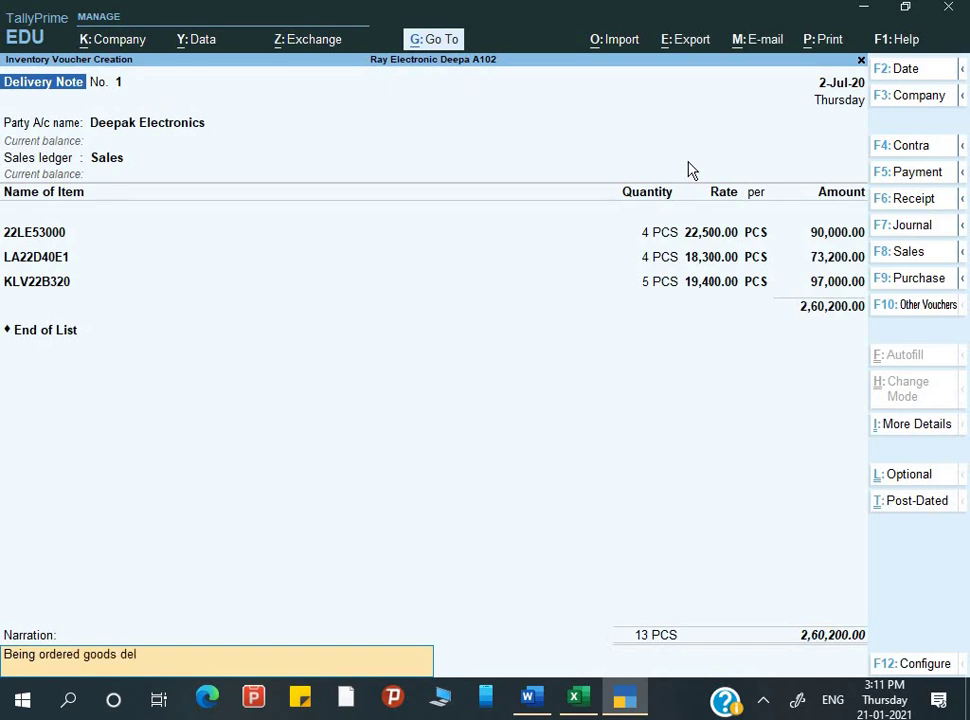
text(iver)
key(Return)
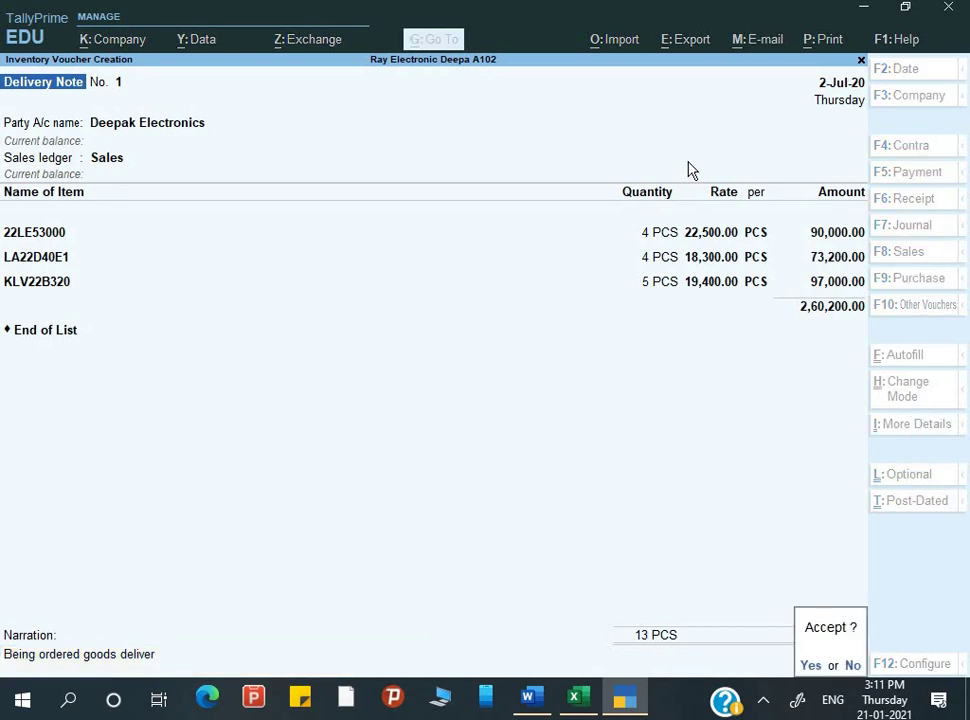
key(y)
Step: Switch to the Word assignment, read item 5 about the rejected goods, and return to TallyPrime
key(alt+Tab)
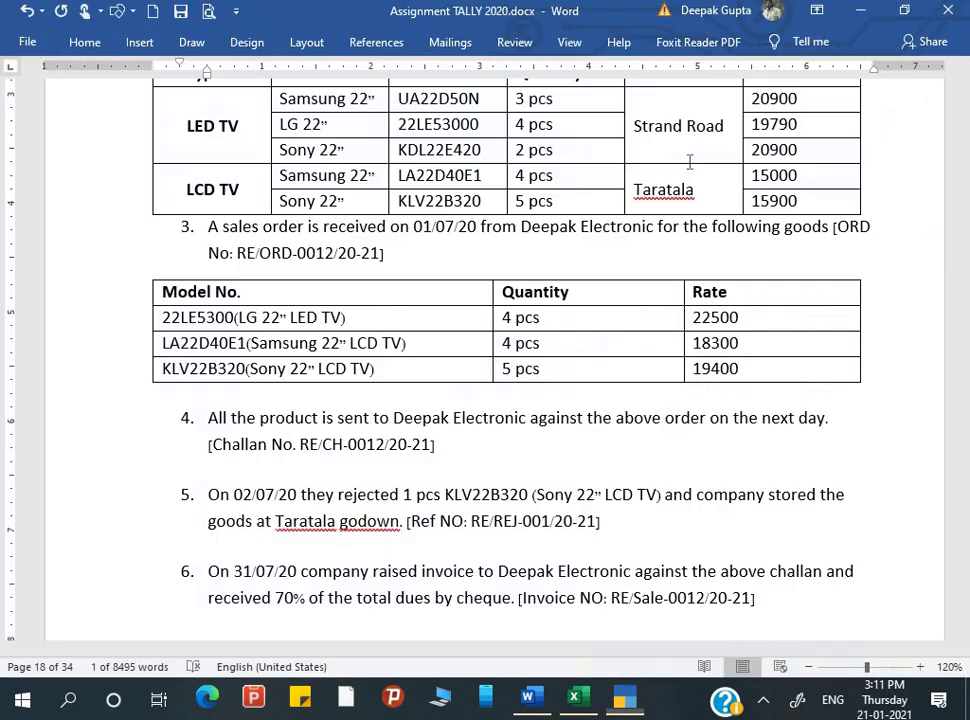
scroll(560, 469, down, 3)
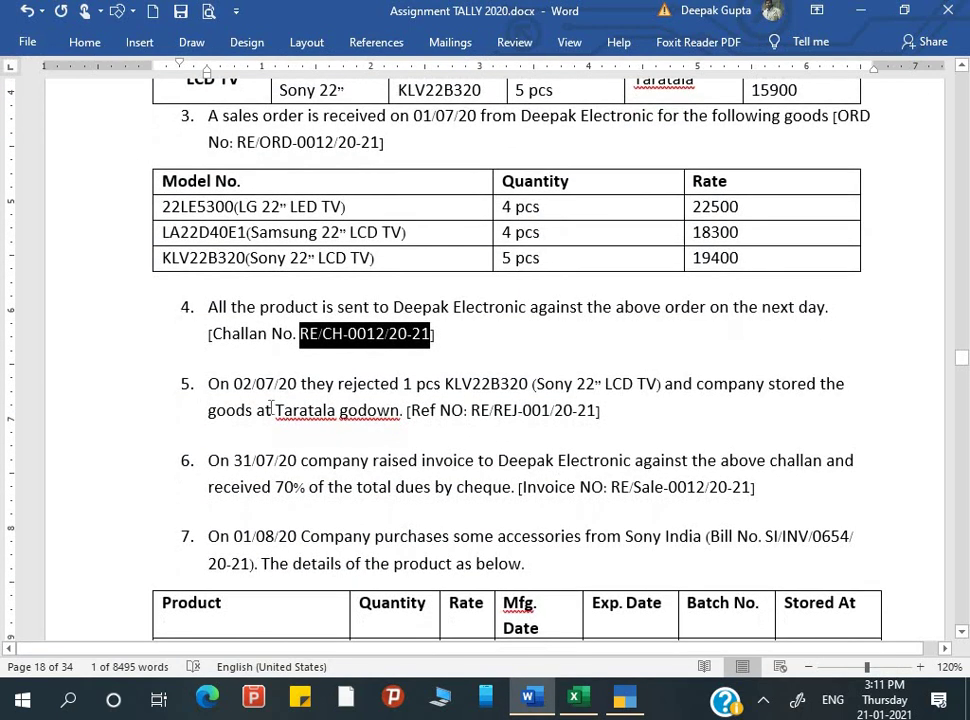
click(256, 384)
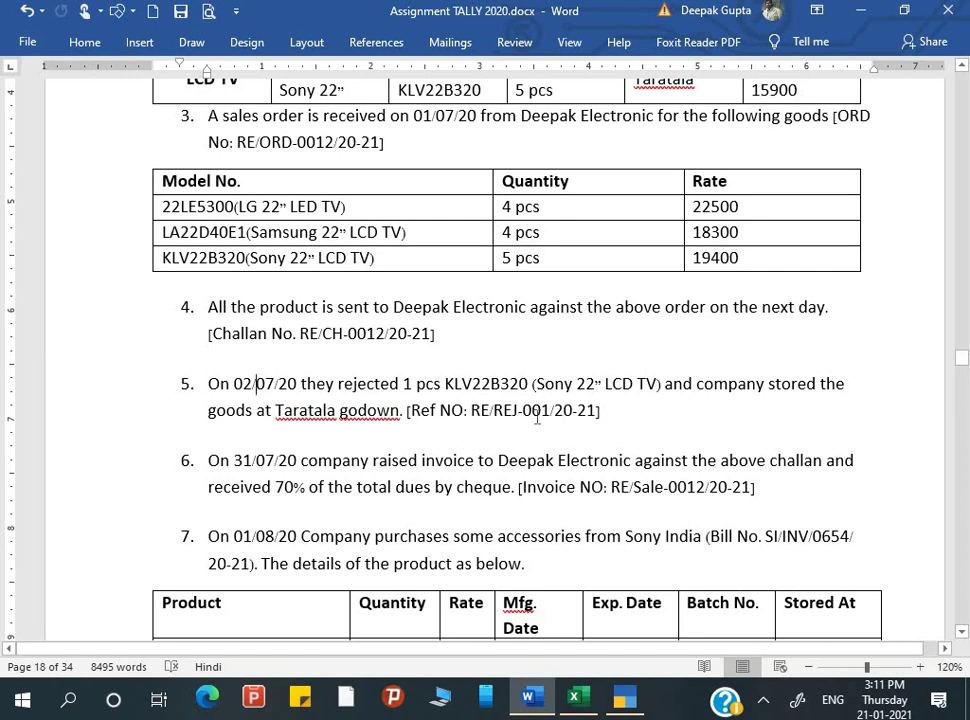
key(alt+Tab)
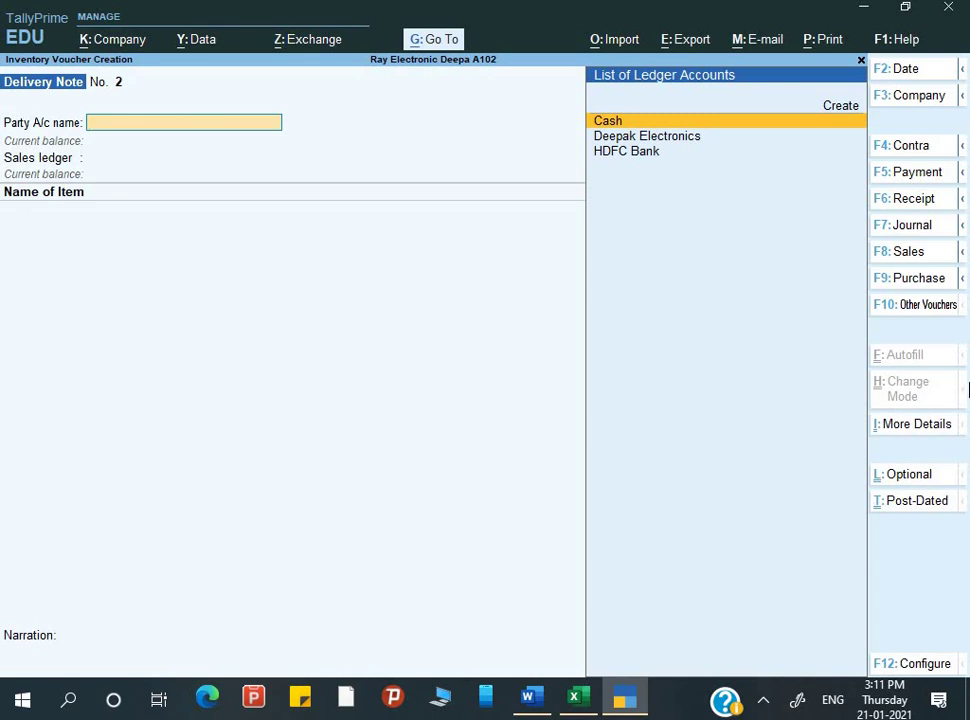
Step: Bring up the list of voucher types and show the inactive ones as well
click(931, 309)
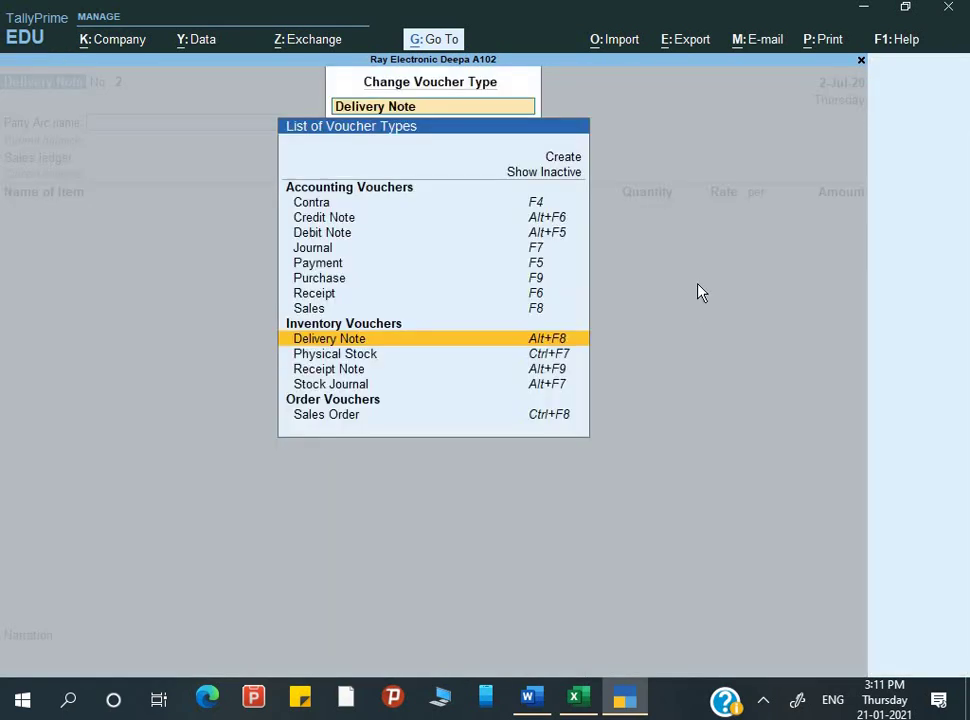
key(Up)
key(Up)
key(Up)
key(Up)
key(Up)
key(Up)
key(Up)
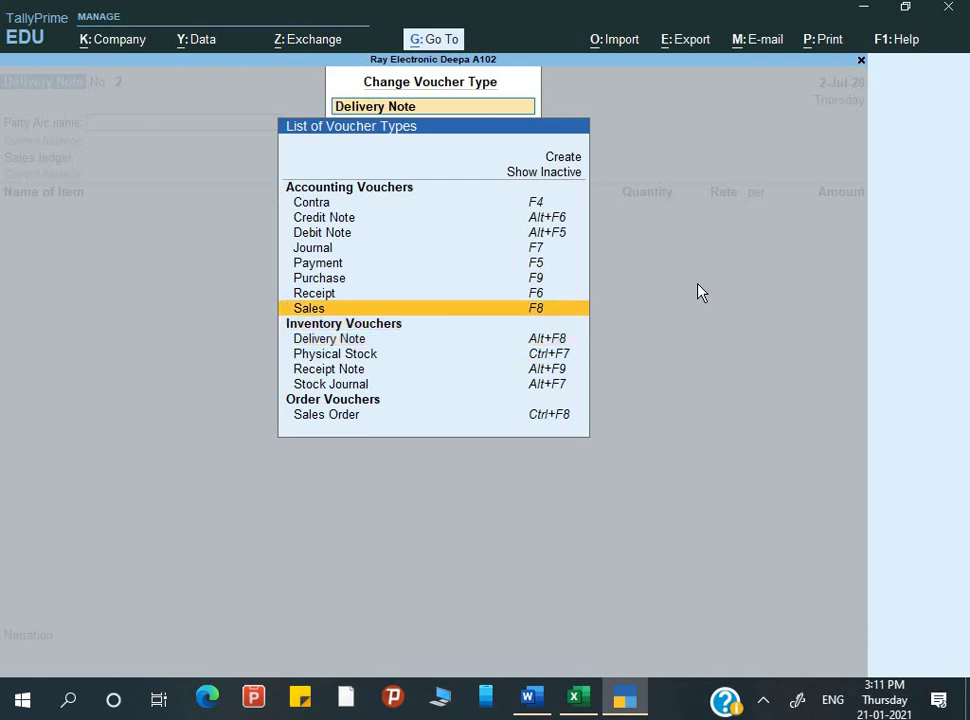
key(Up)
key(Up)
key(Return)
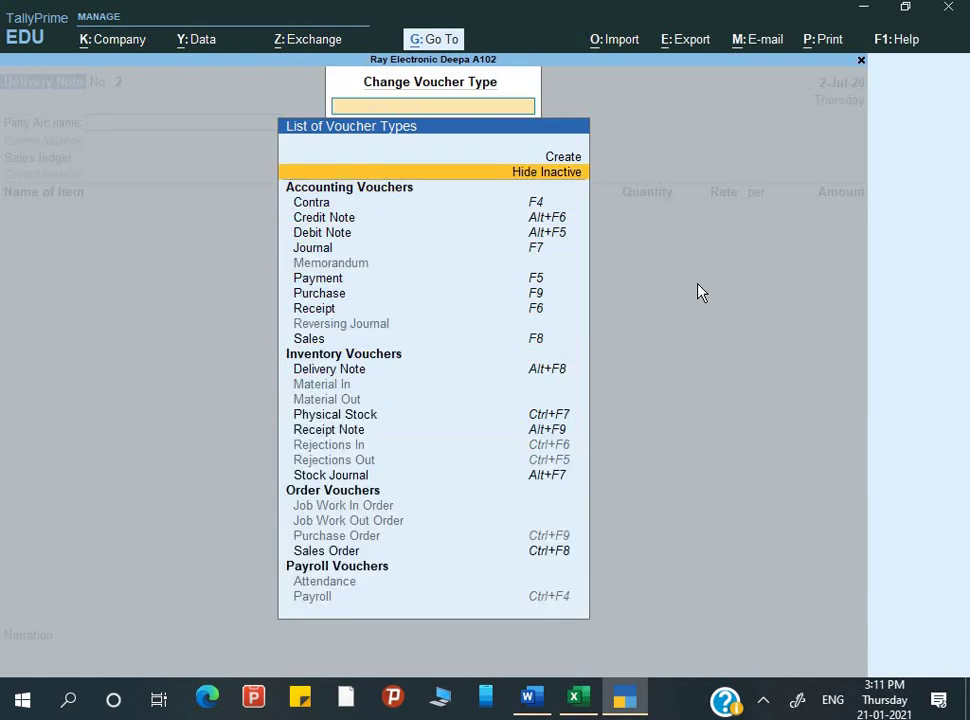
Step: Change the voucher type to Rejections In and agree to activate it
key(Down)
key(Down)
key(Down)
key(Down)
key(Down)
key(Down)
key(Down)
key(Down)
key(Down)
key(Down)
key(Down)
key(Down)
key(Down)
key(Down)
key(Down)
key(Down)
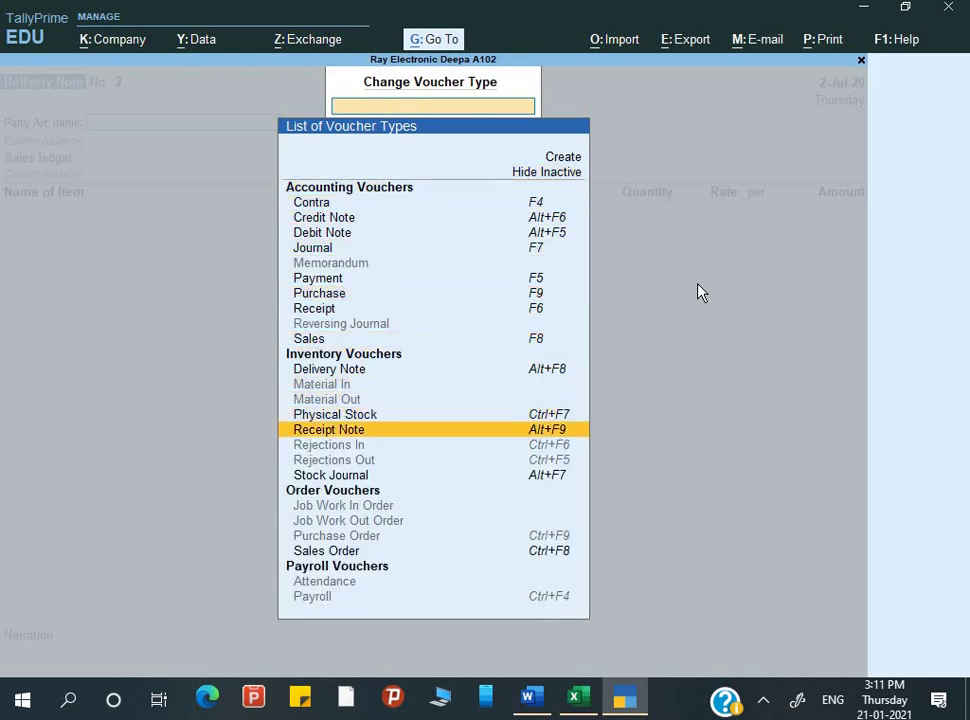
key(Return)
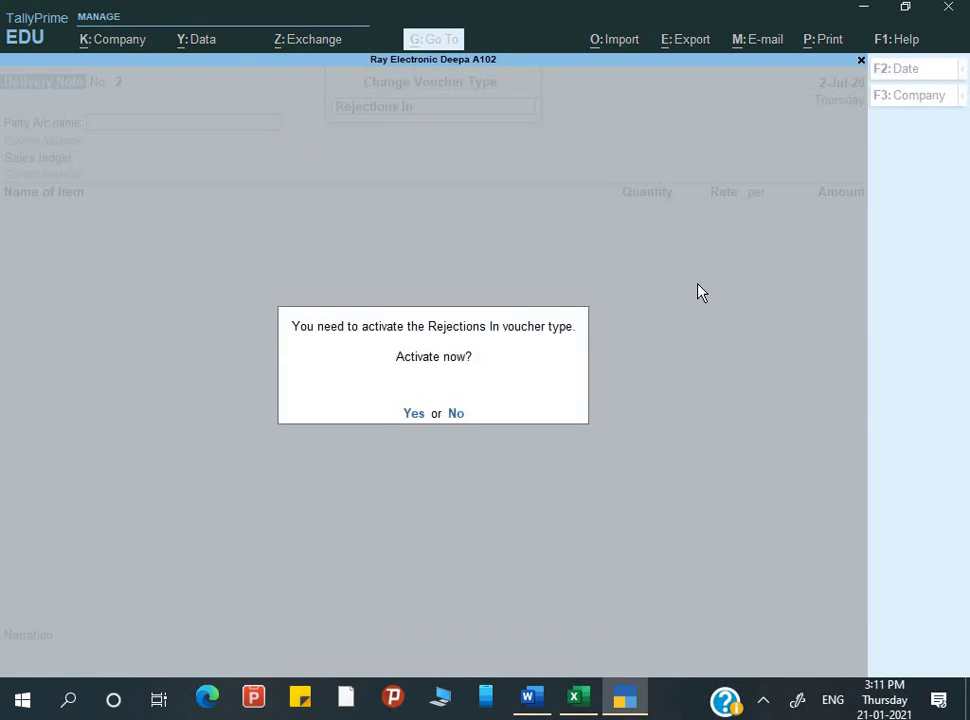
key(y)
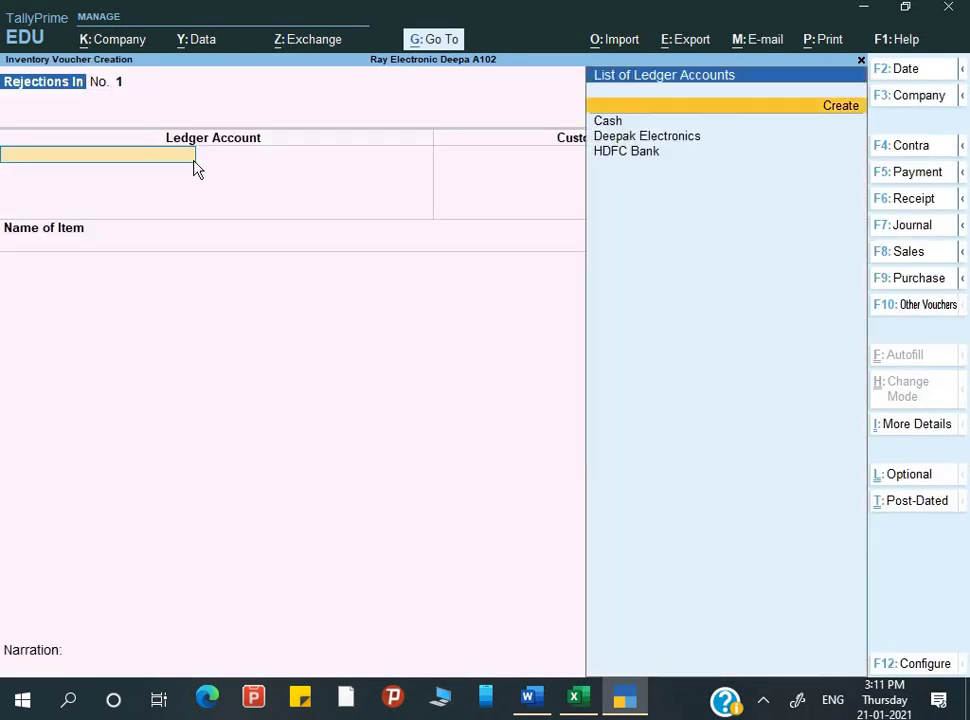
Step: Set Deepak Electronics as the rejection voucher's ledger account and customer, checking the party against item 5 of the Word assignment
key(Down)
key(Down)
key(alt+Tab)
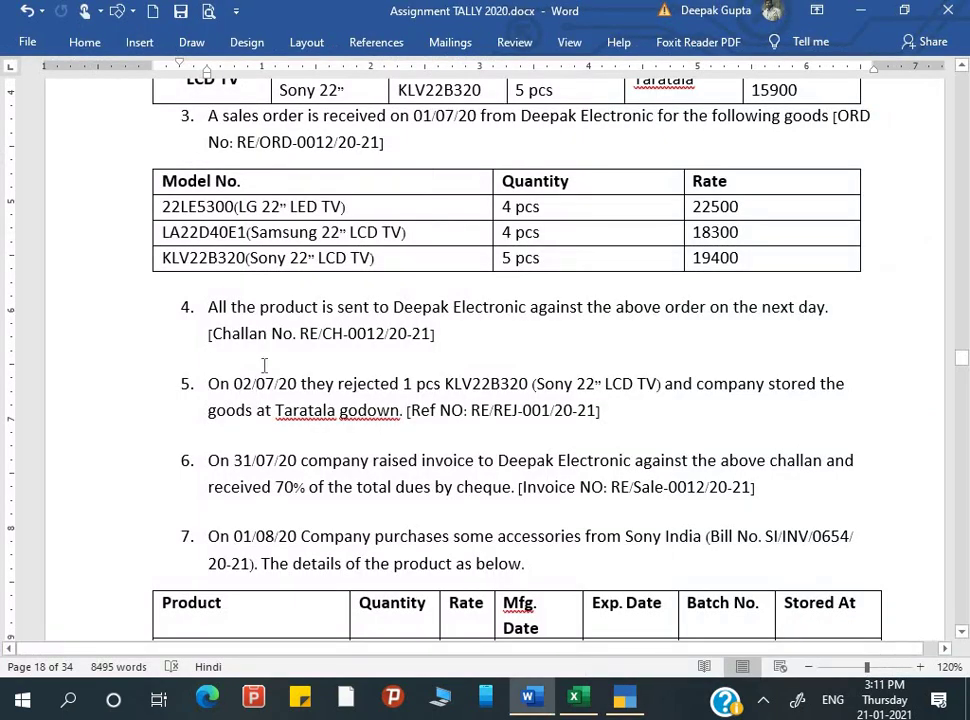
key(alt+Tab)
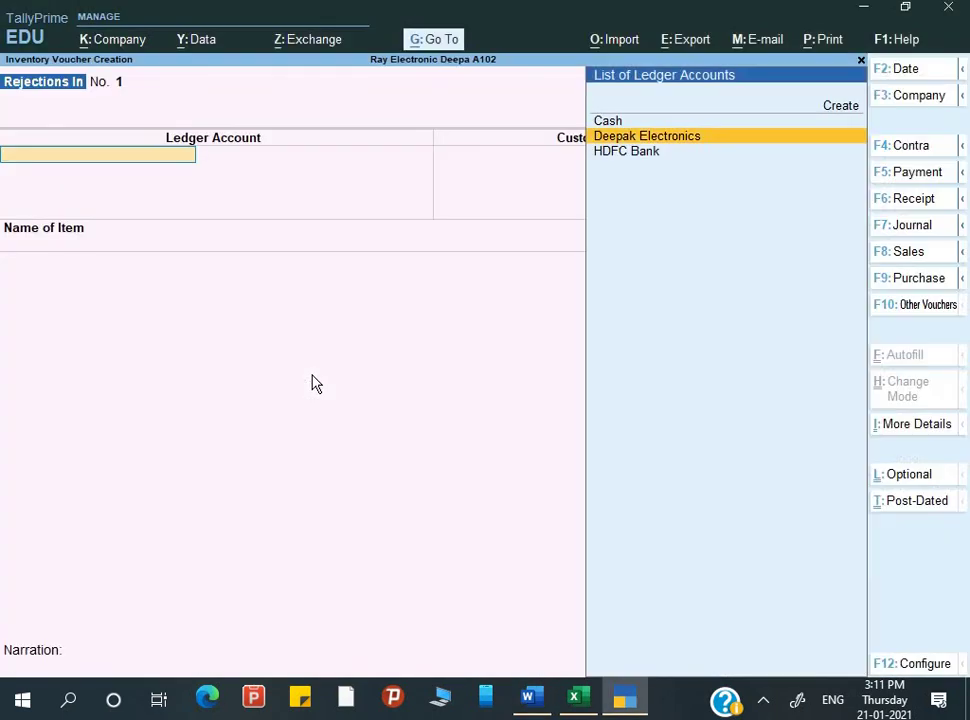
key(Return)
key(Return)
key(Return)
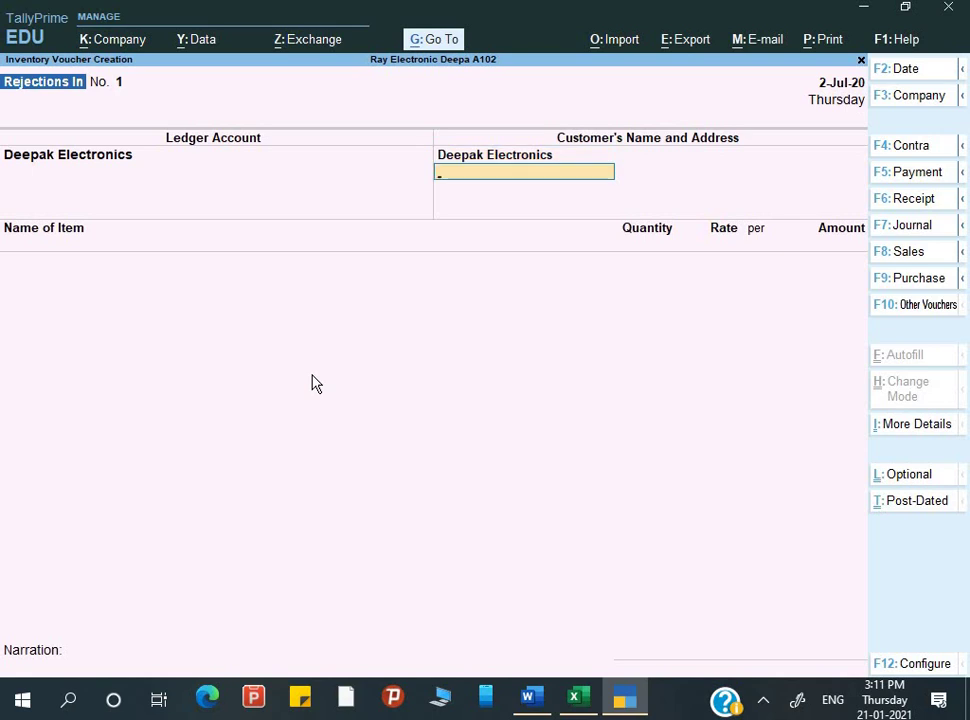
Step: Leave the customer address blank and choose KLV22B320 as the rejected stock item
key(Down)
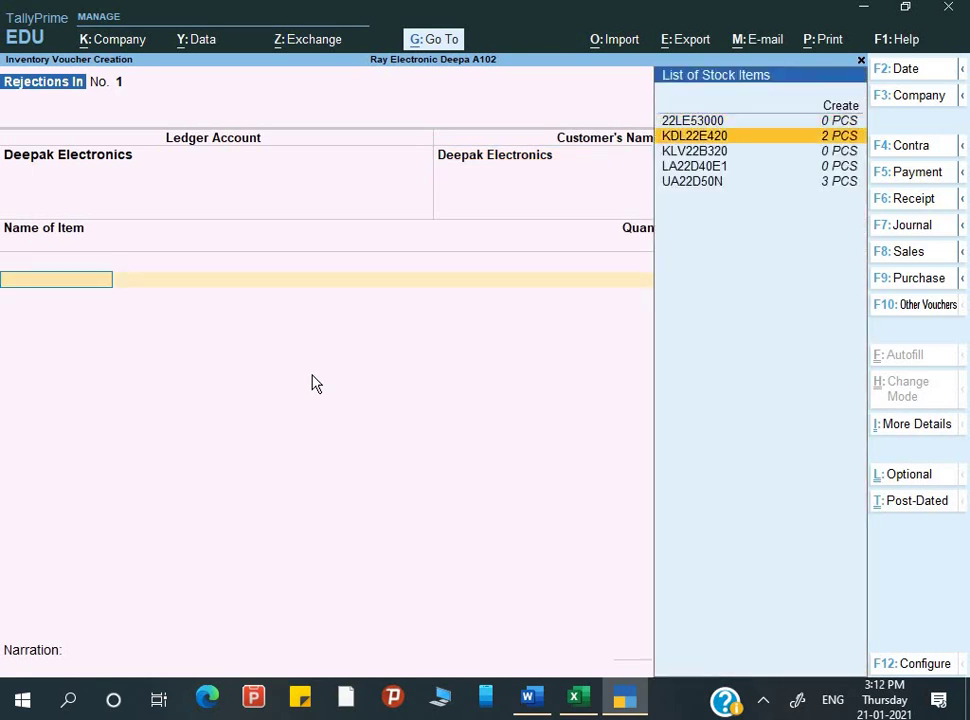
key(Down)
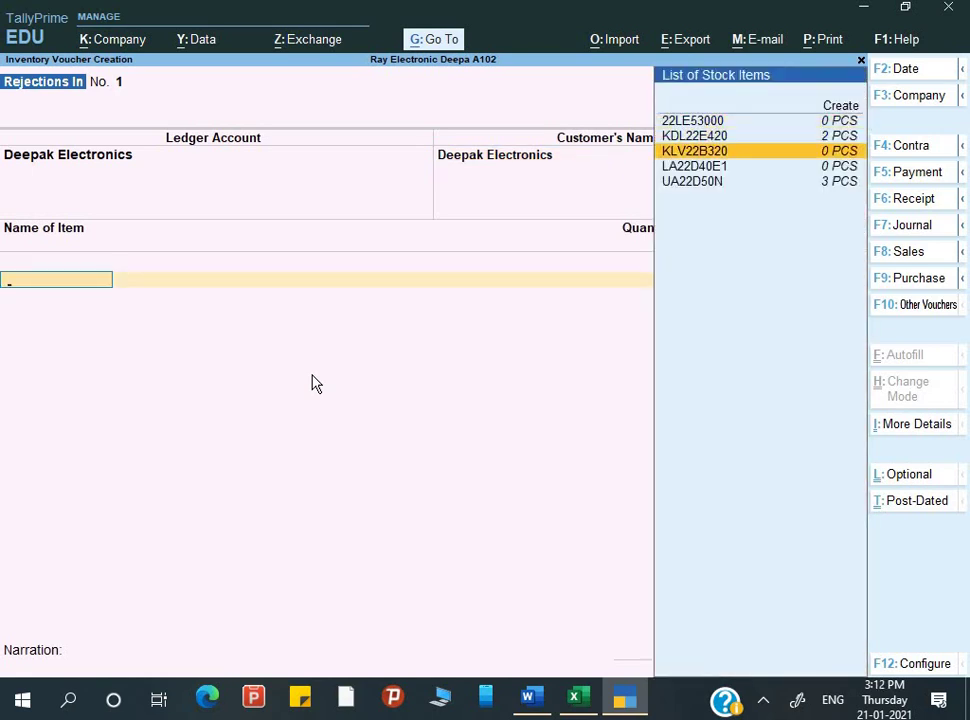
key(Return)
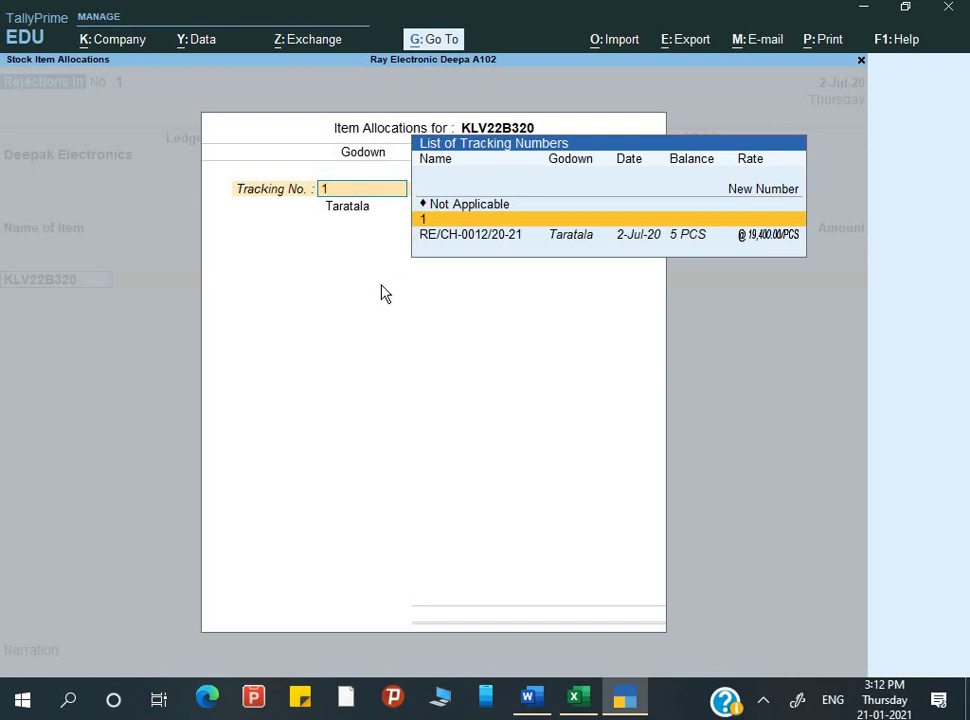
Step: Review the tracking choices and the assignment's rejection reference in Word, and assign tracking number RE/CH-0012/20-21 to KLV22B320
key(Down)
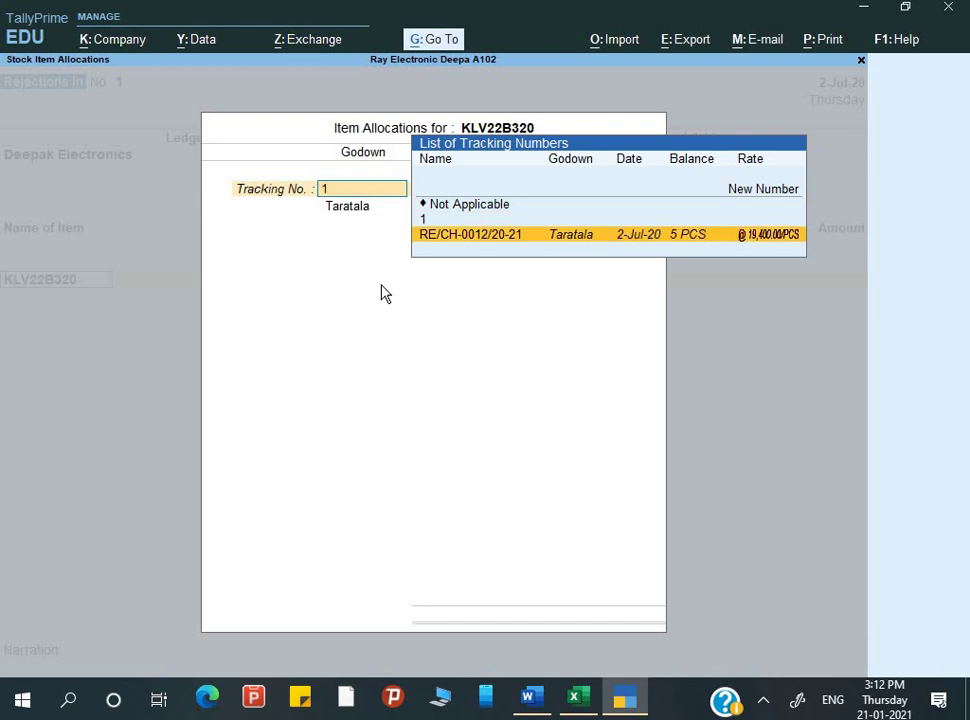
key(Up)
key(Up)
key(Up)
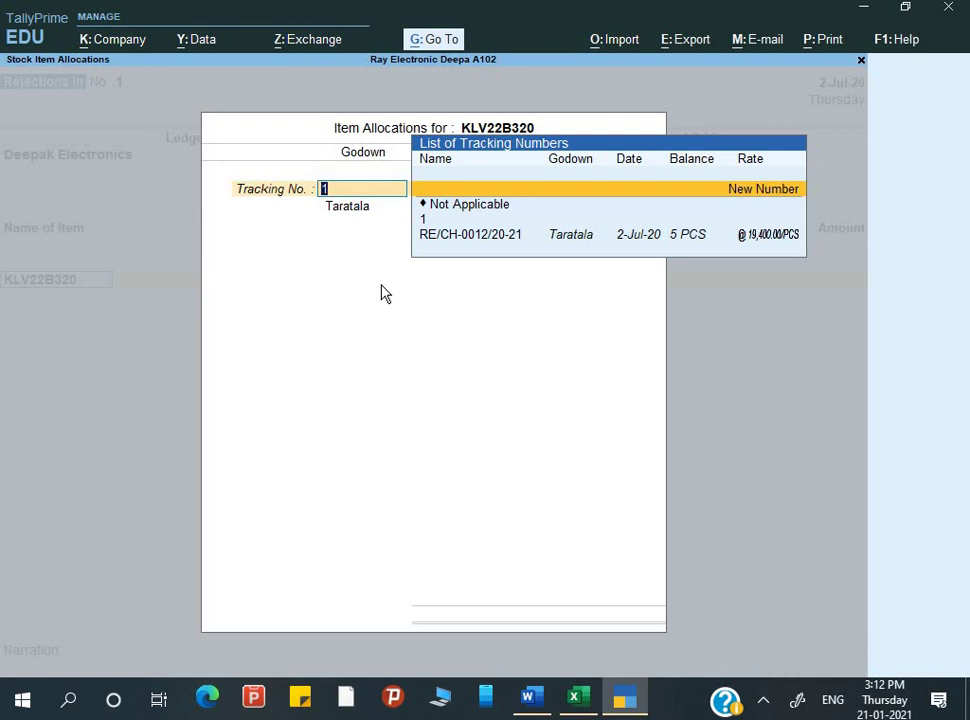
key(Down)
key(Down)
key(Down)
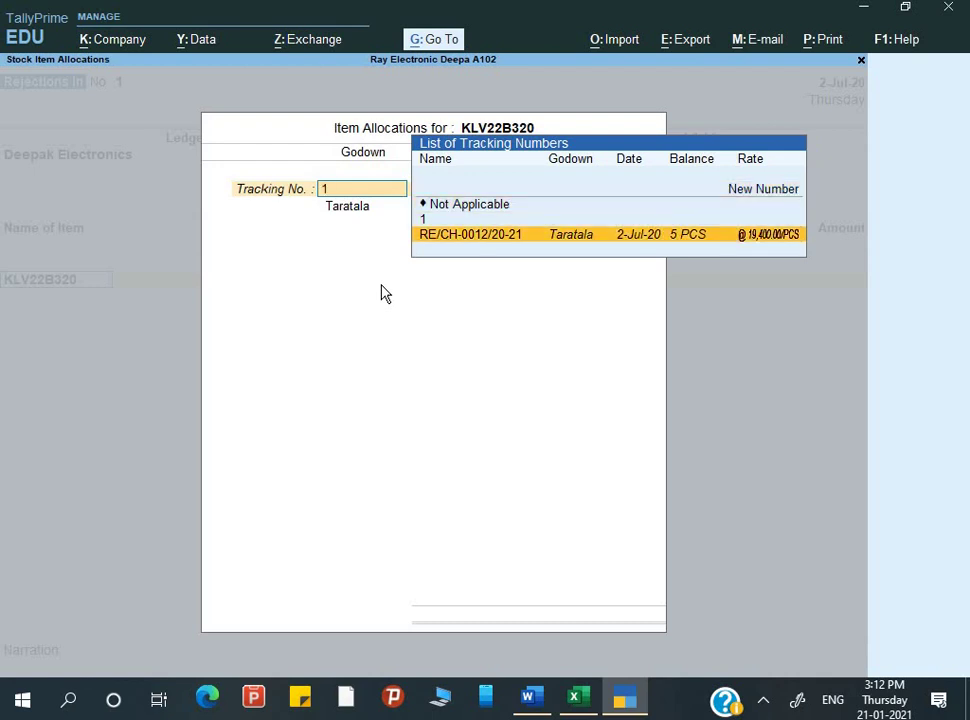
key(alt+Tab)
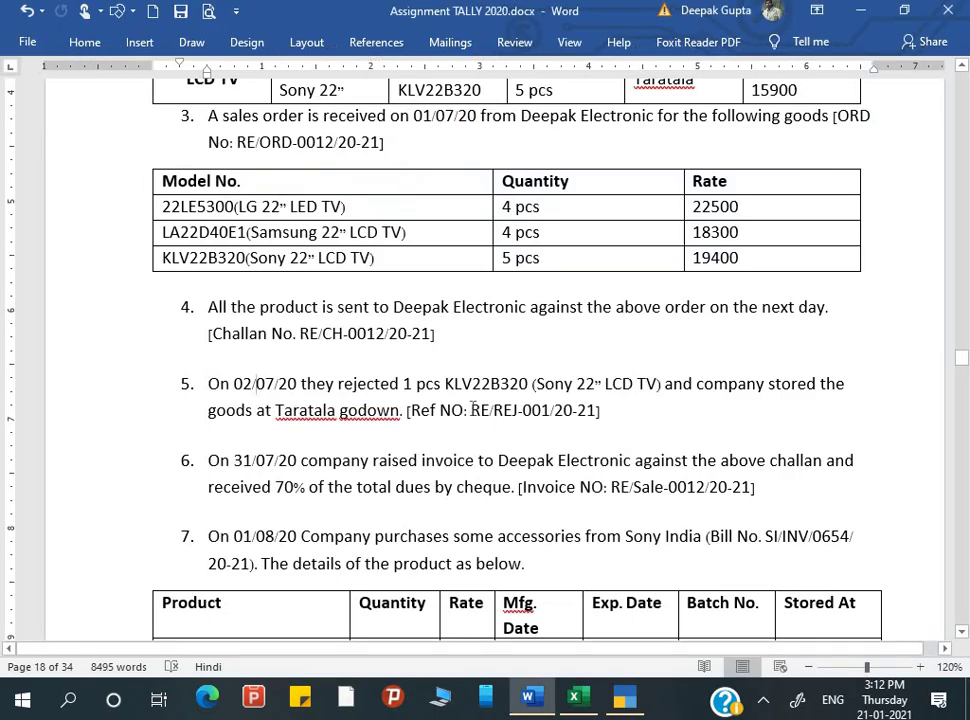
drag(471, 410, 600, 412)
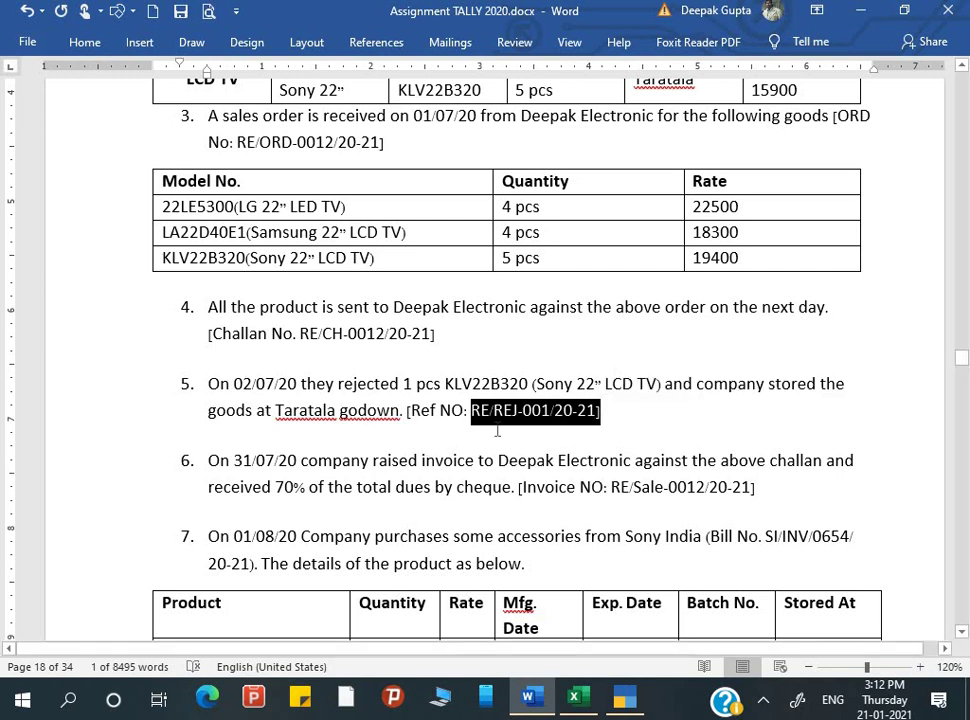
key(alt+Tab)
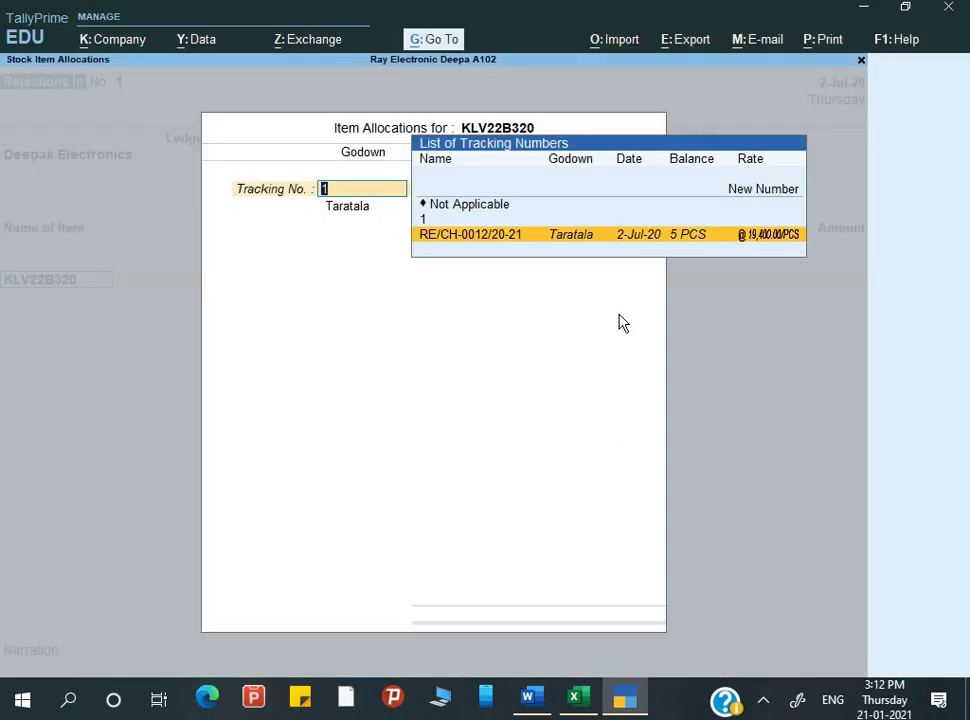
click(481, 243)
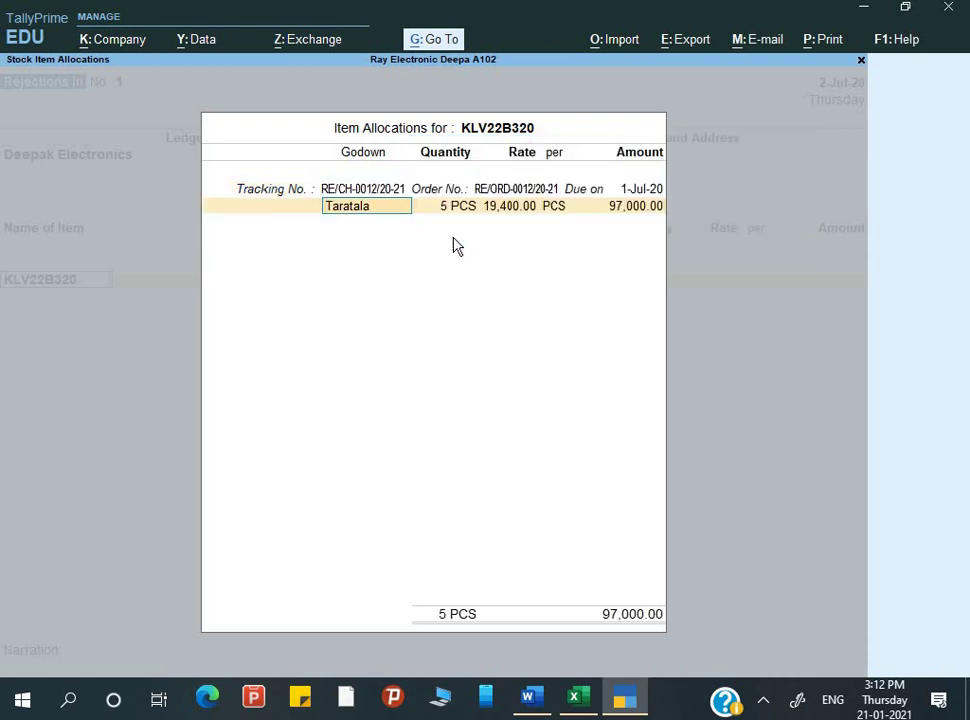
Step: Keep the Taratala godown, set the rejected quantity to 1 PCS at 19,400.00 and accept the allocation
key(Return)
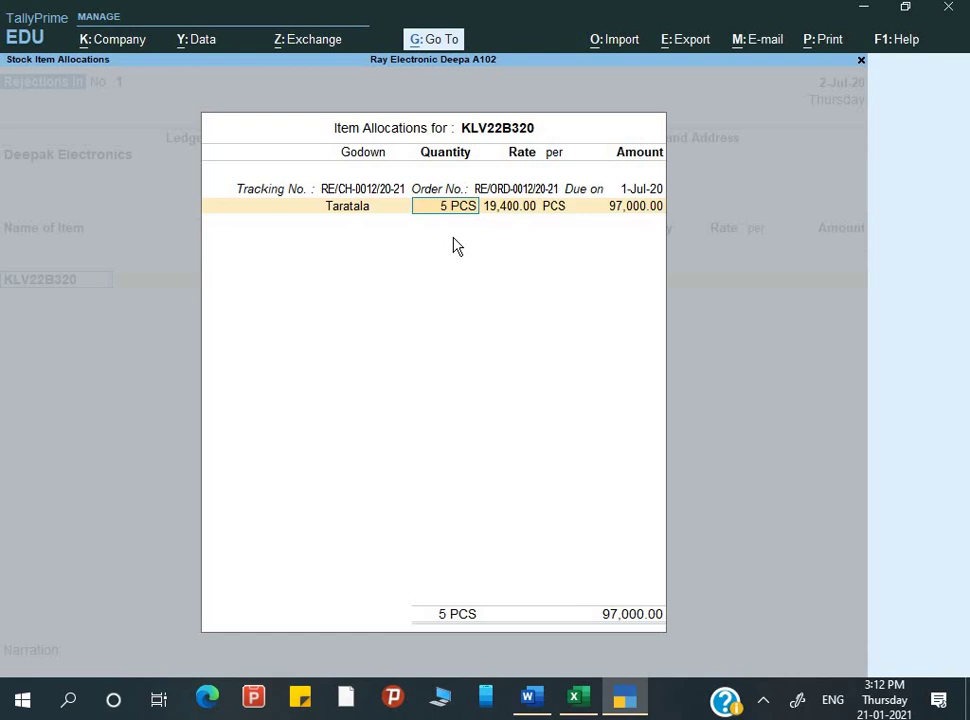
text(1)
key(Return)
key(Return)
key(Return)
key(Return)
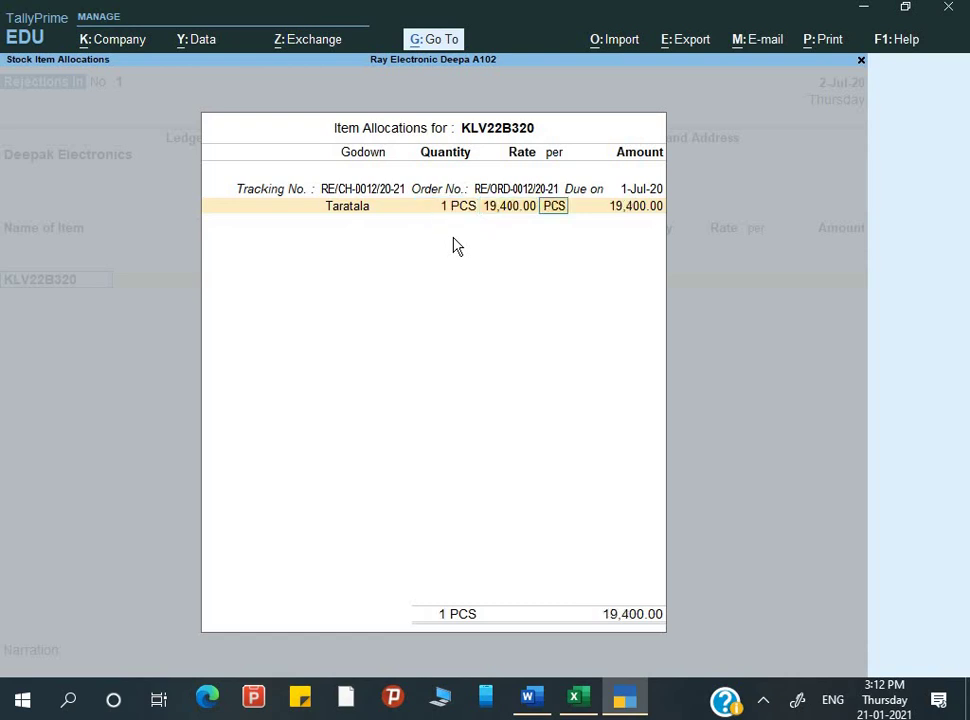
key(Return)
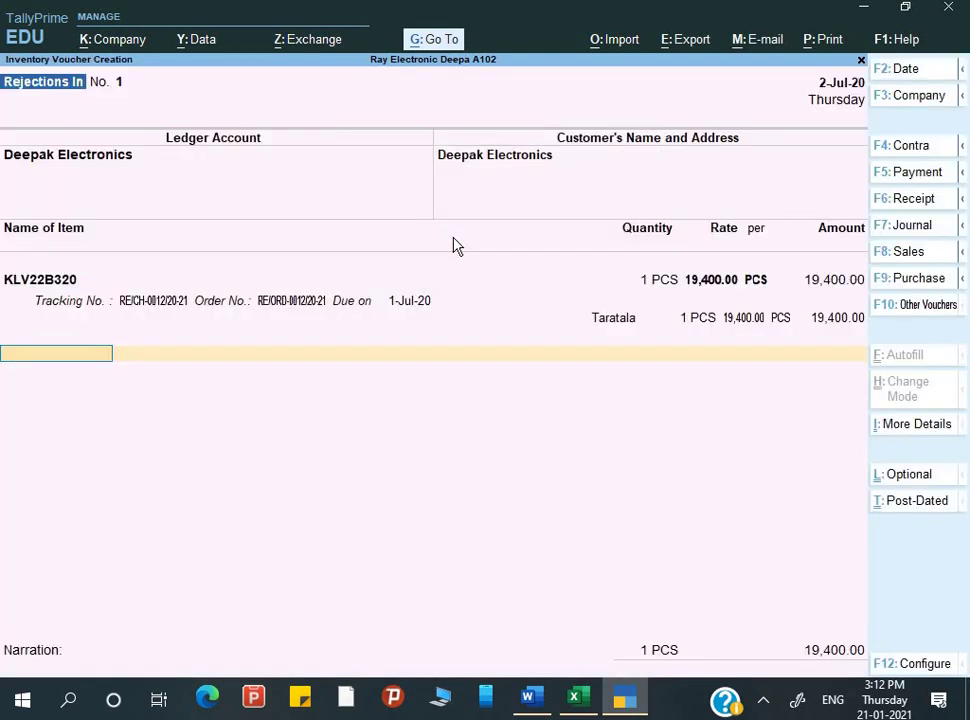
Step: End the item list, enter the narration "Being i tem rejected due some reason" and save the Rejections In voucher
key(Return)
text(Being i te)
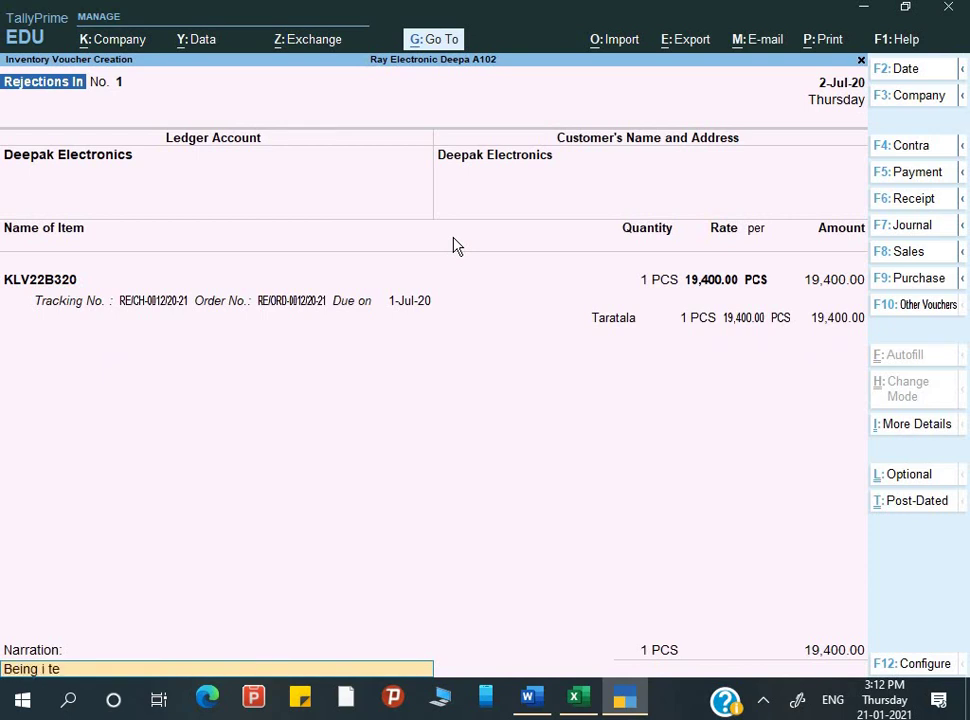
text(m rejected due)
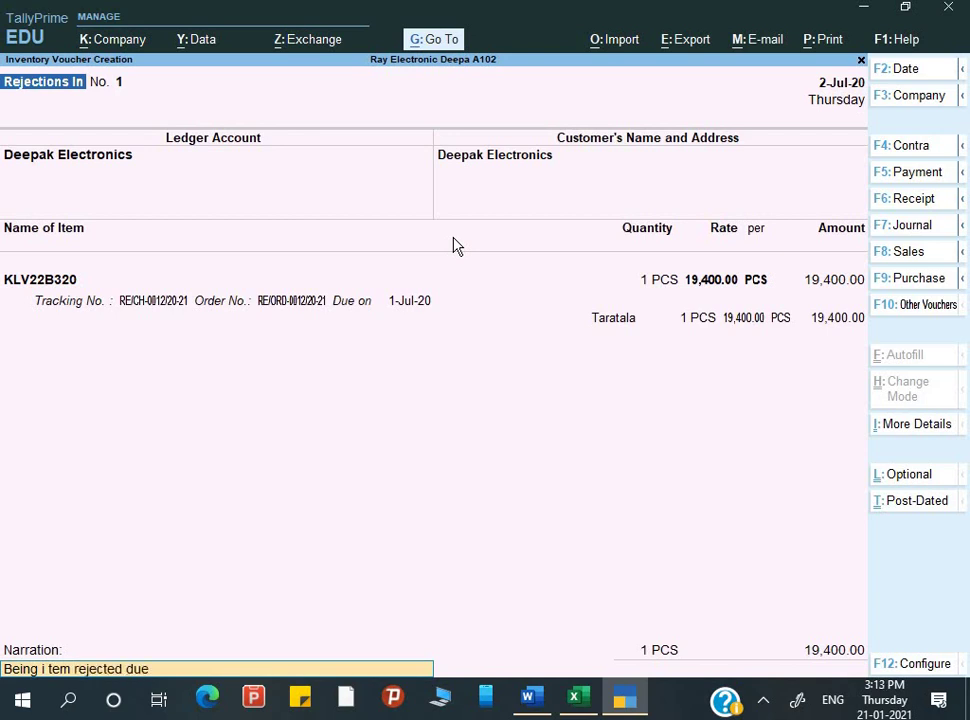
text( some reason)
key(Return)
key(Return)
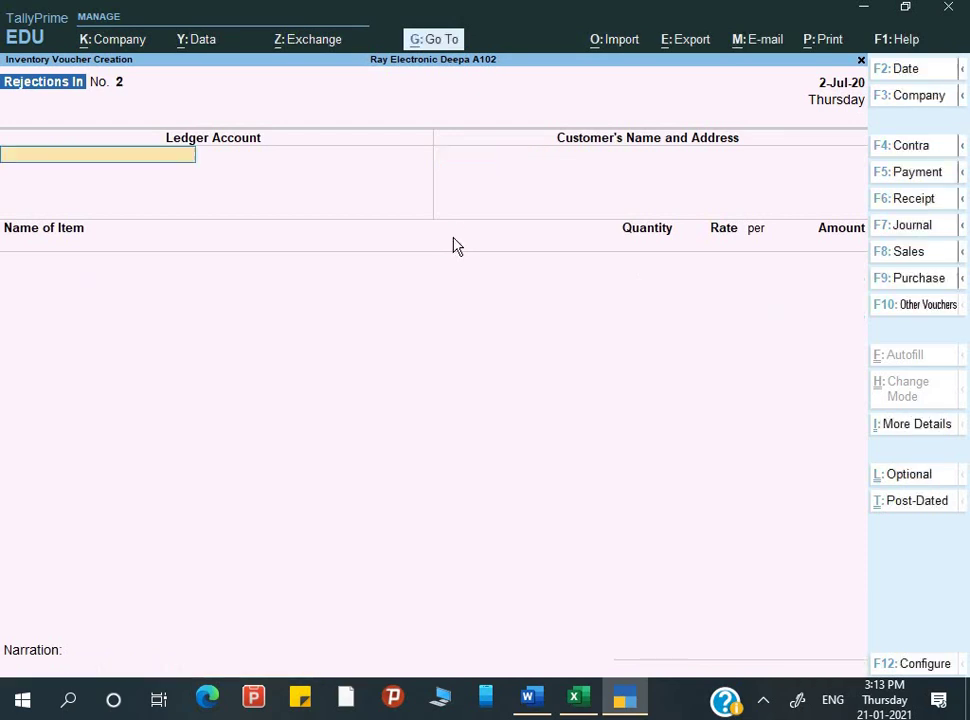
Step: Read item 6 of the Word assignment for the invoice date, invoice number and cheque receipt terms, and return to TallyPrime
key(alt+Tab)
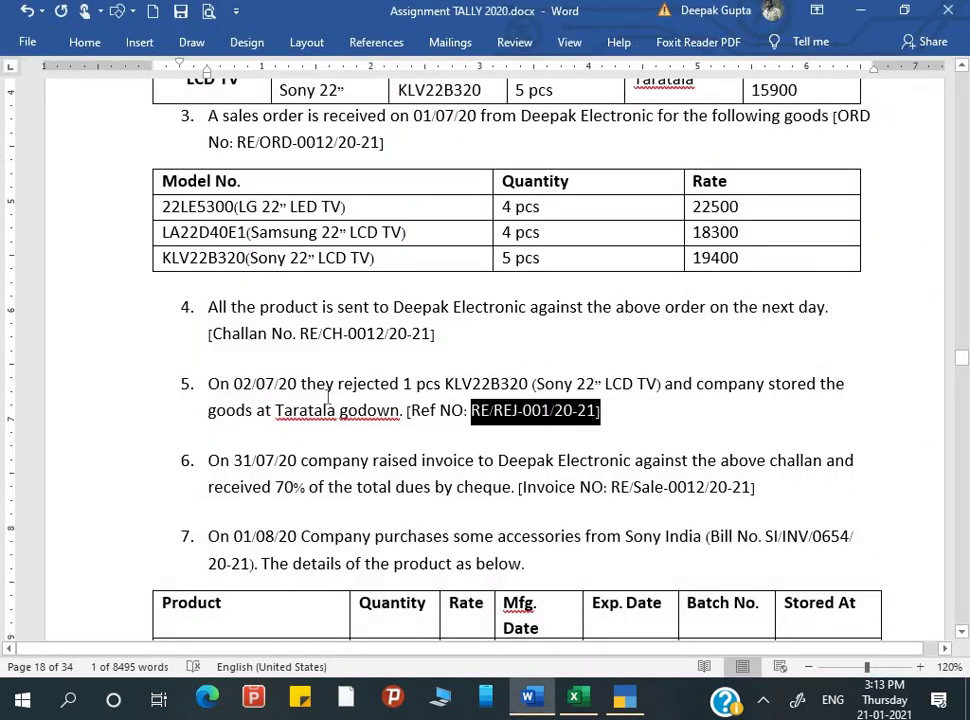
scroll(319, 448, down, 1)
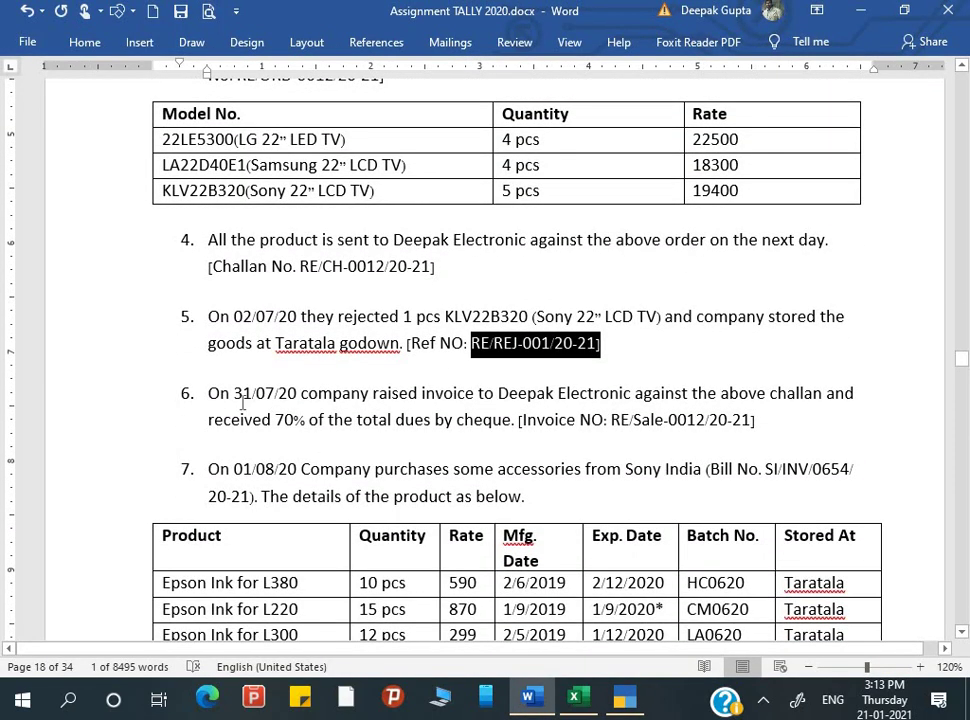
click(242, 402)
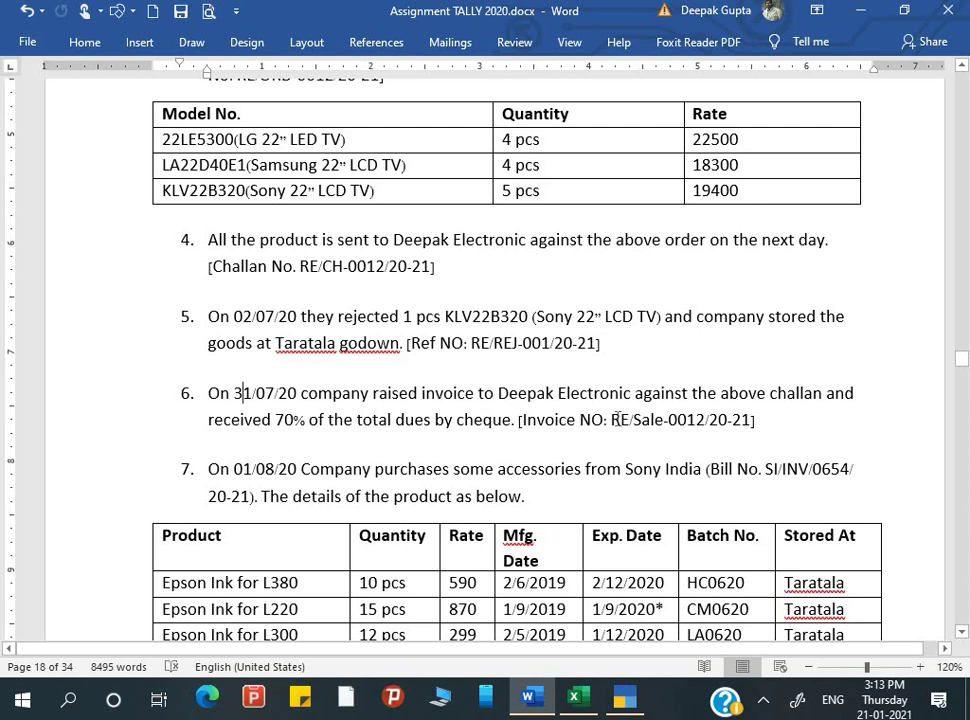
drag(614, 420, 749, 424)
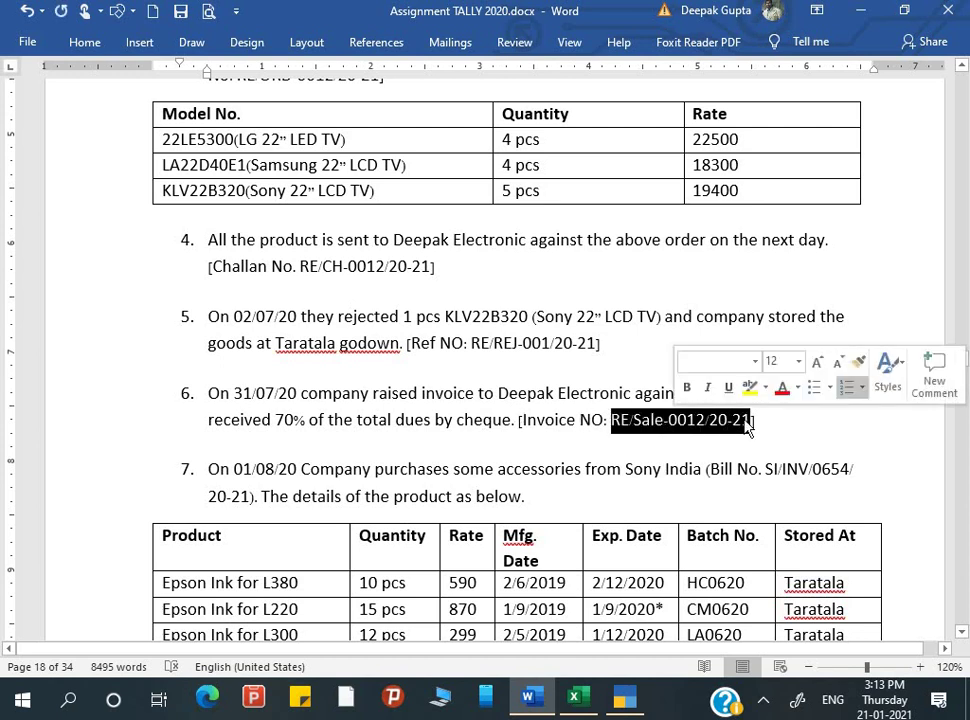
click(630, 421)
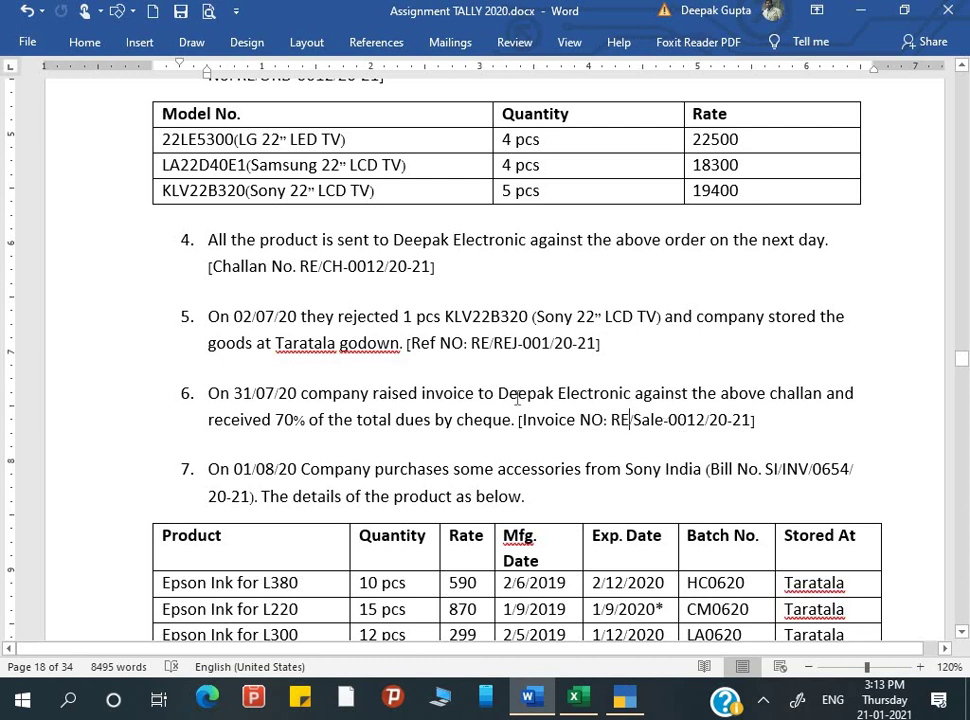
key(alt+Tab)
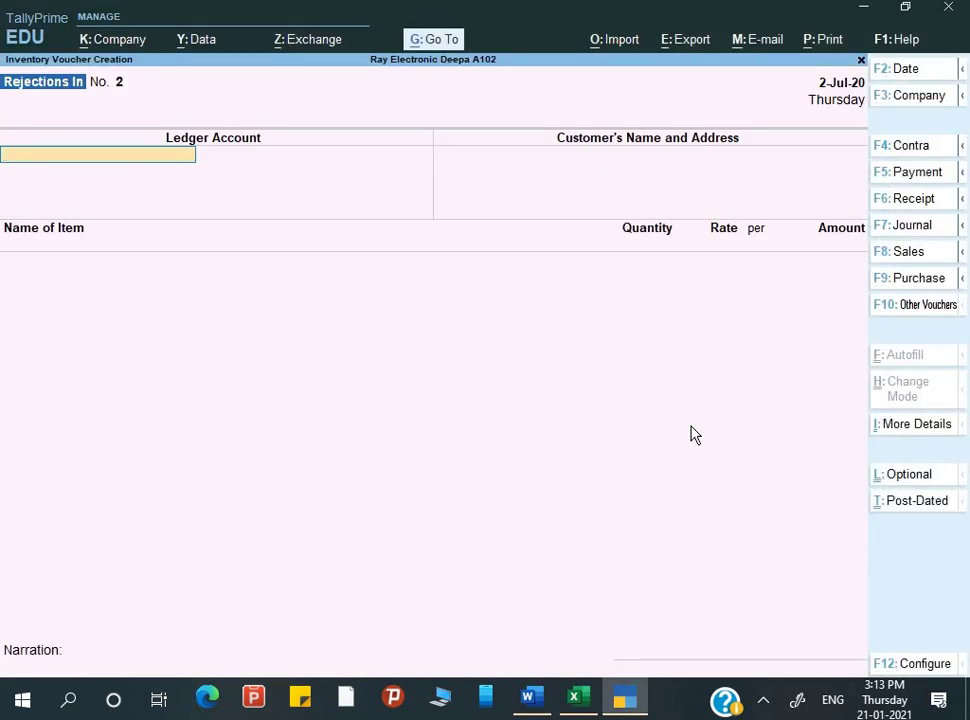
Step: Start a Sales voucher dated 31-7 and select Deepak Electronics as the party account
key(F8)
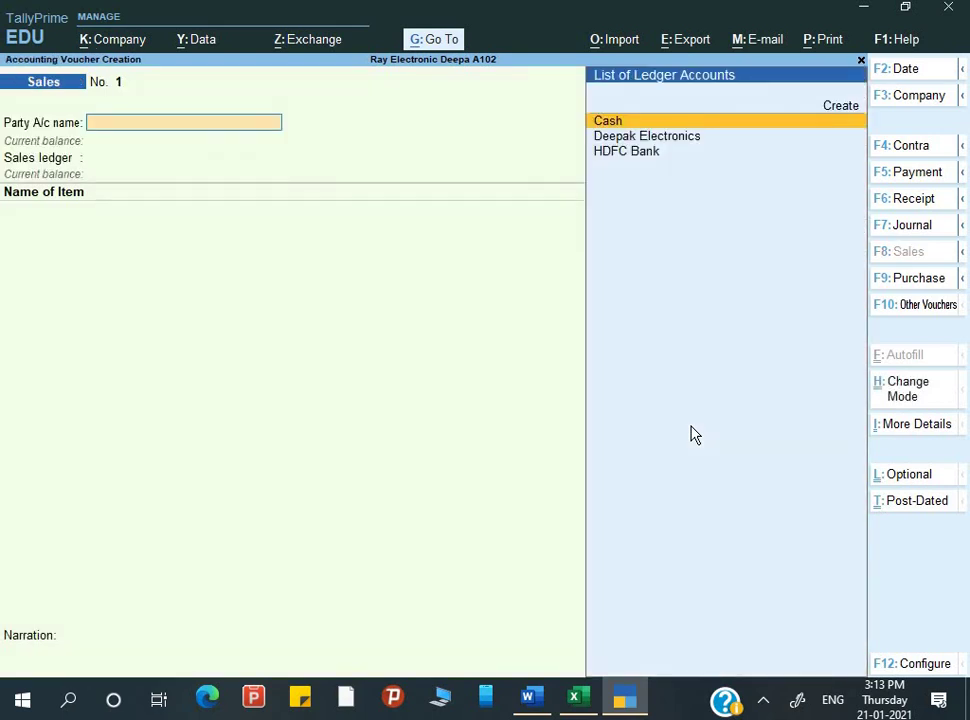
key(F2)
text(31-7)
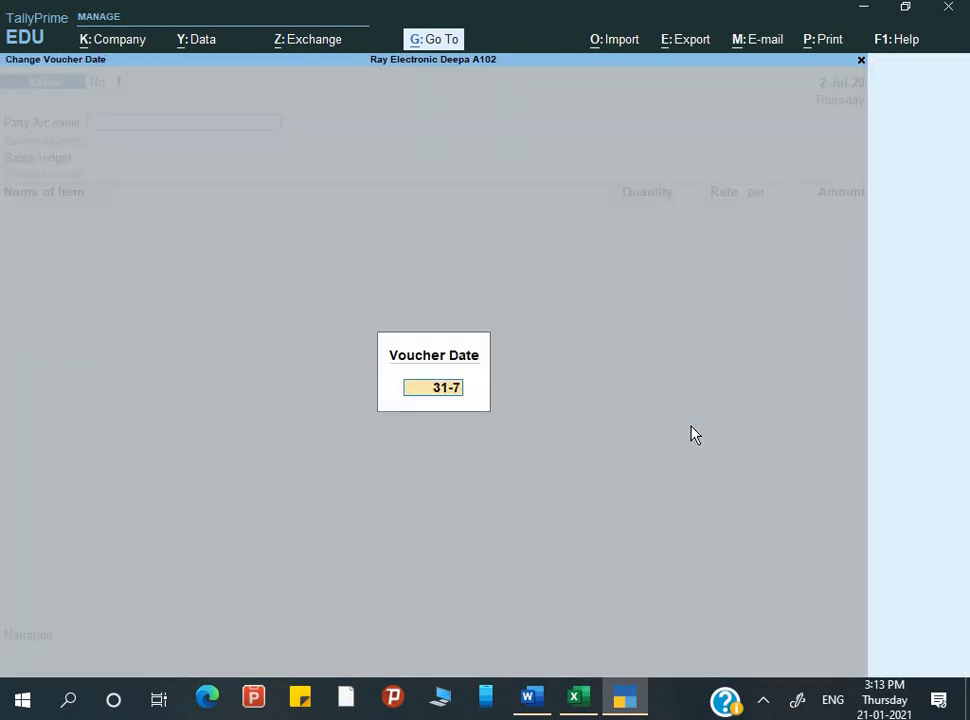
key(Return)
key(Down)
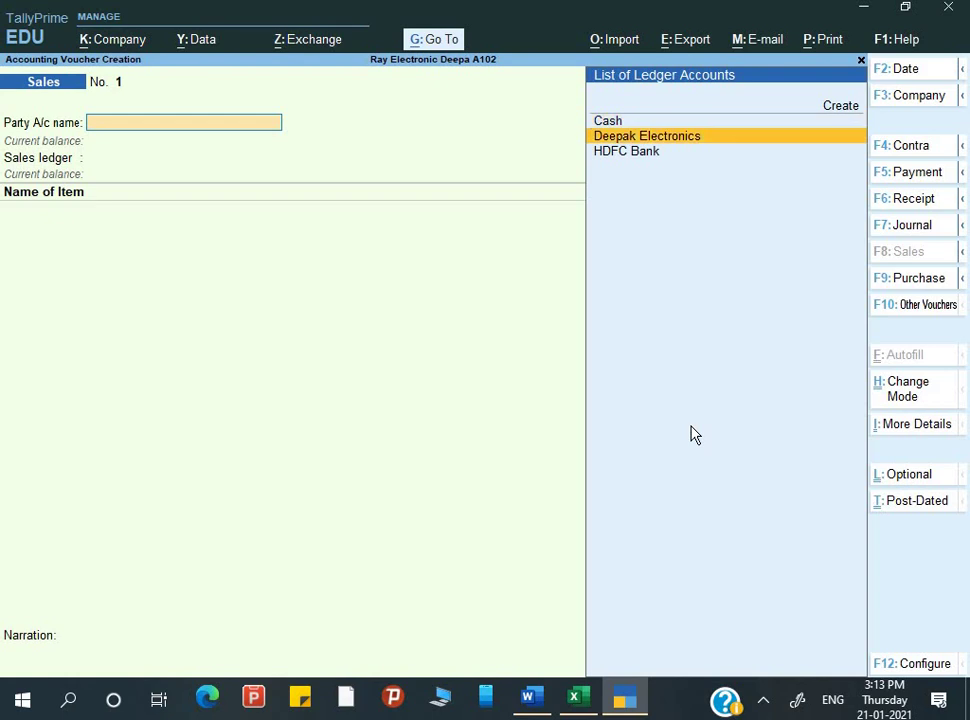
key(Return)
Step: Link the sales voucher to delivery note RE/CH-0012/20-21 in the dispatch details and end the tracking number list
key(Down)
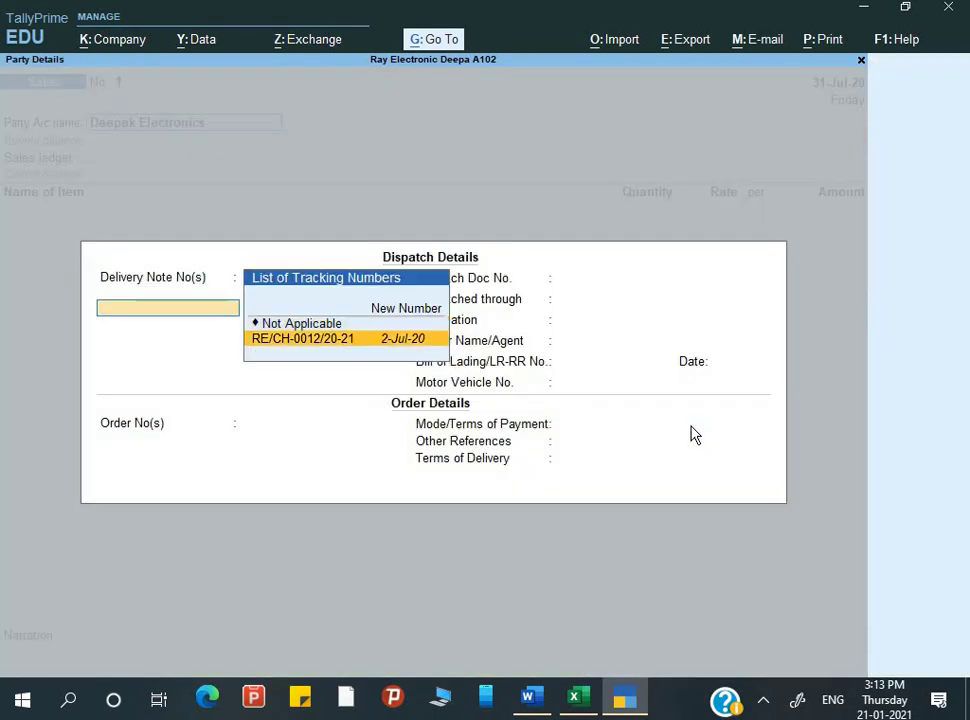
key(Return)
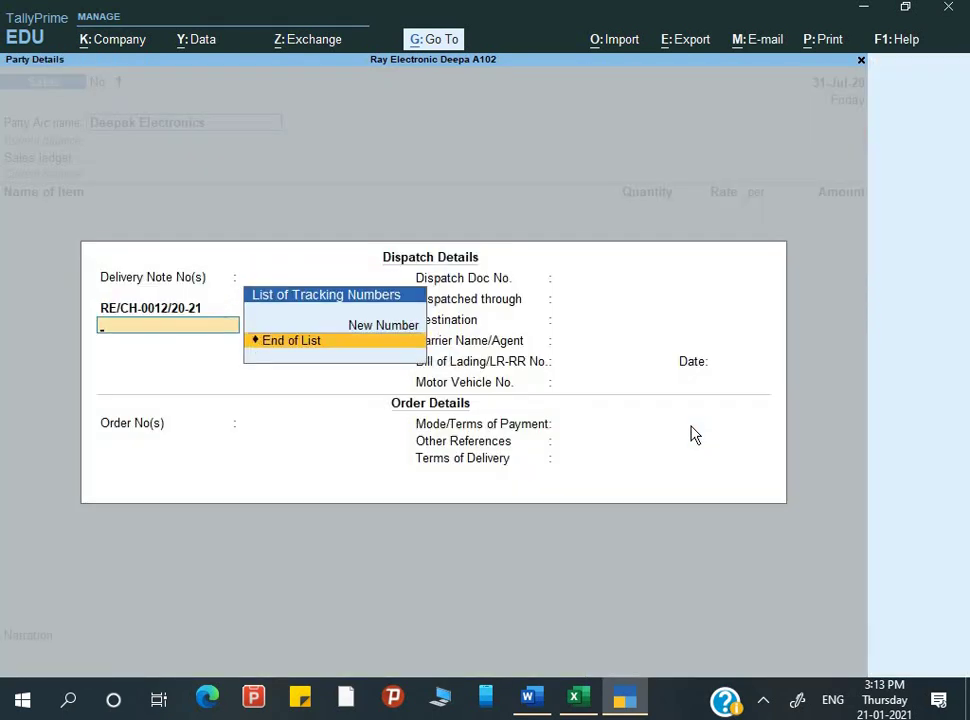
key(Return)
key(Return)
key(Return)
key(Return)
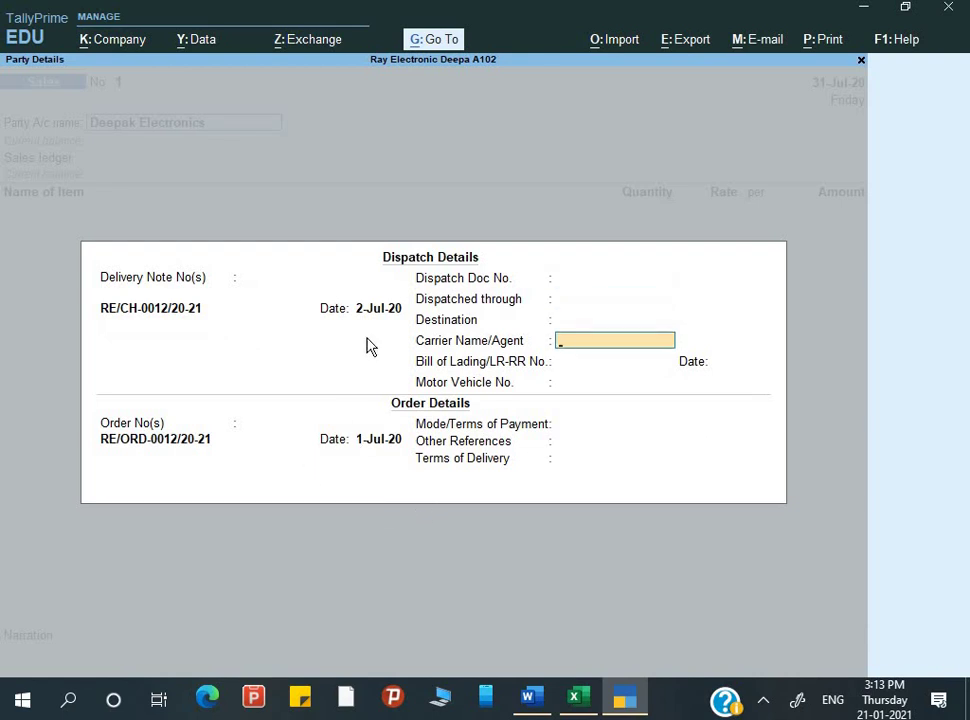
Step: Leave the remaining dispatch and order fields blank, and accept Deepak Electronics' party details unchanged
key(Return)
key(Return)
key(Return)
key(Return)
key(Return)
key(Return)
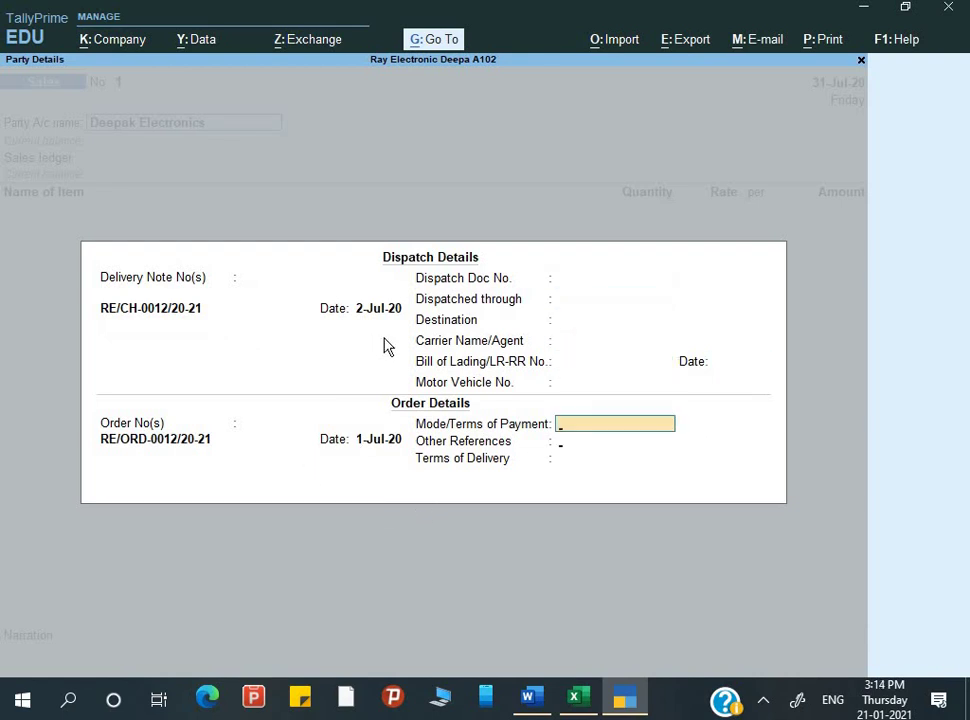
key(Return)
key(Return)
key(Return)
key(Return)
key(Return)
key(Return)
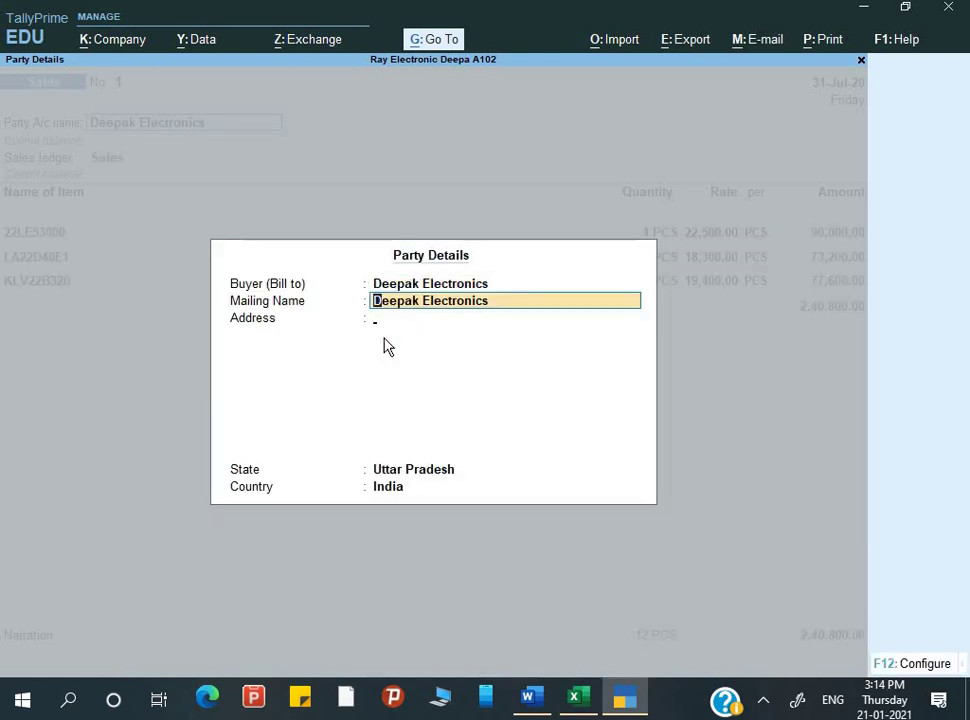
key(Return)
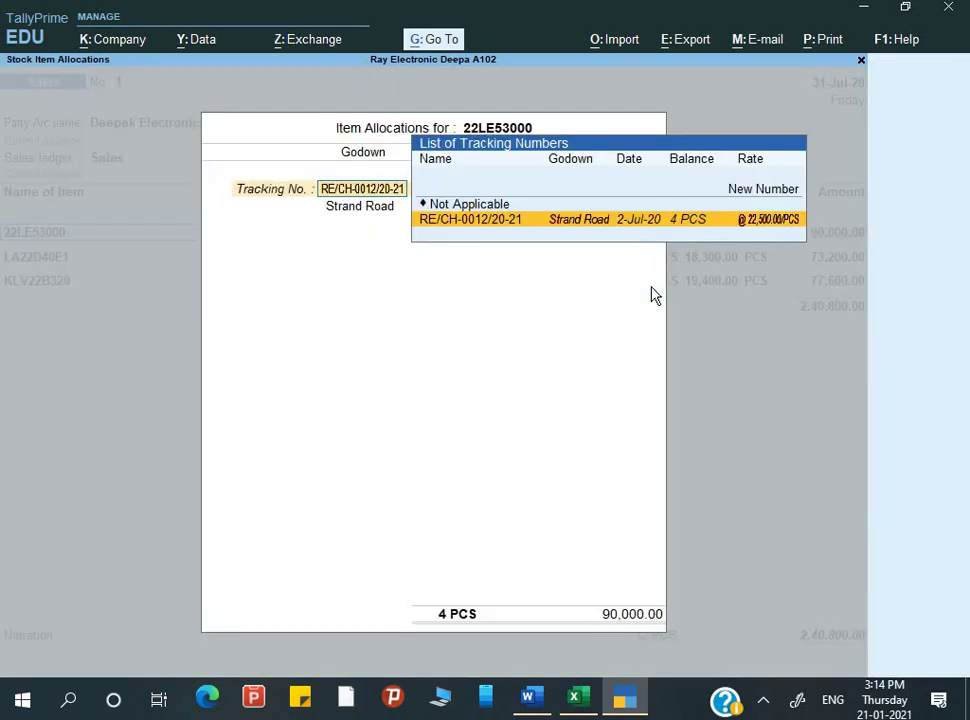
Step: Accept the 22LE53000 allocation against RE/CH-0012/20-21 from Strand Road, with 4 PCS at 22,500.00, and end its tracking list
key(Return)
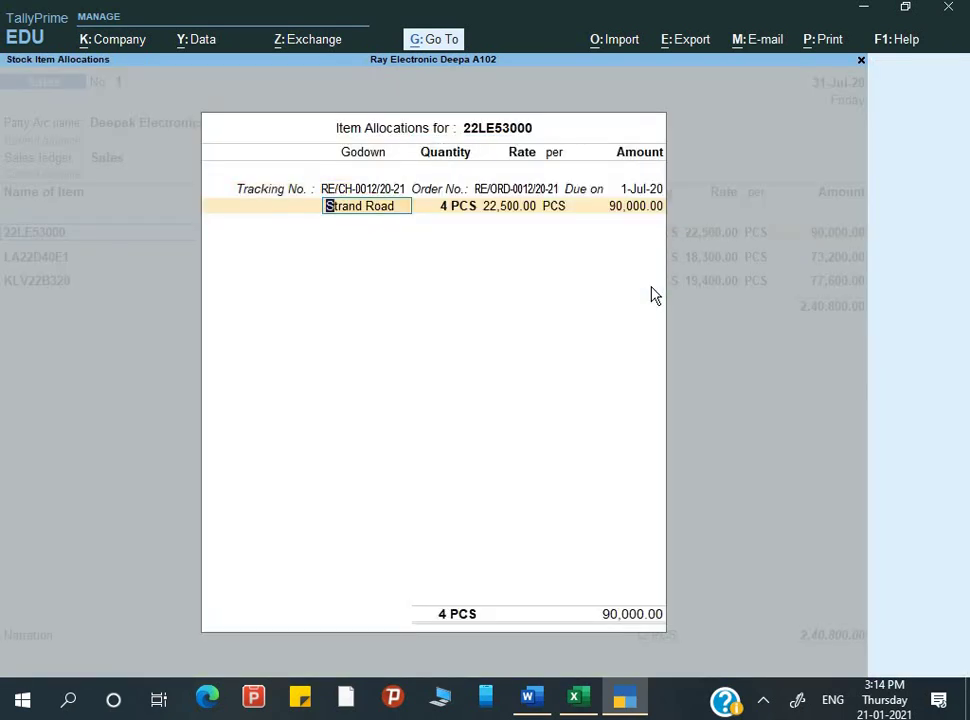
key(Return)
key(Return)
key(Return)
key(Return)
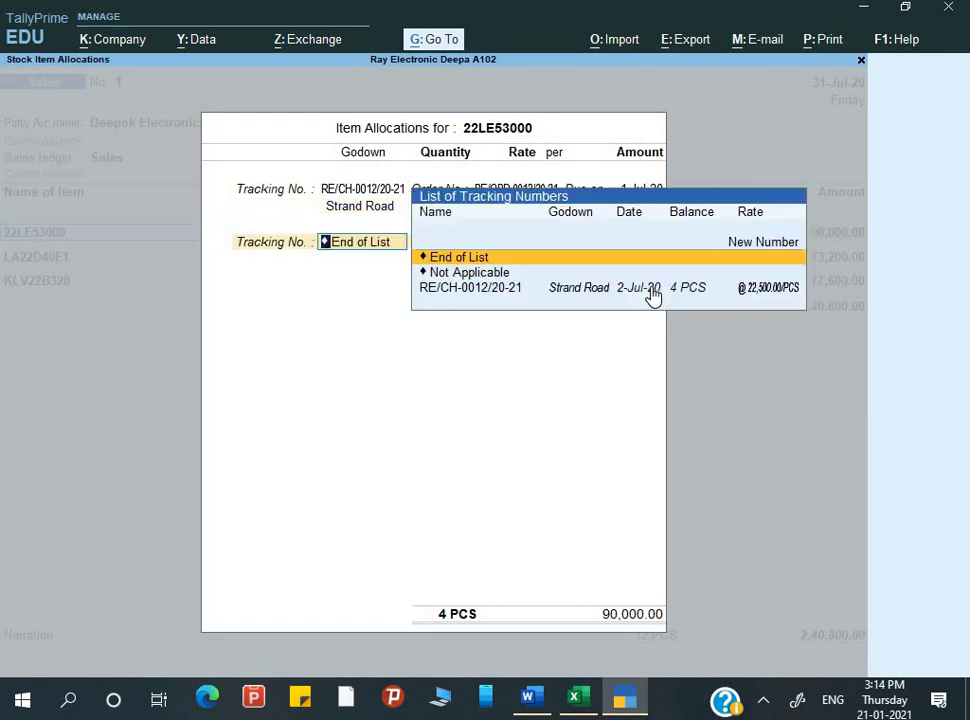
key(Return)
key(Return)
Step: Accept the LA22D40E1 allocation against RE/CH-0012/20-21 from Taratala, with 4 PCS at 18,300.00, and end its tracking list
key(Return)
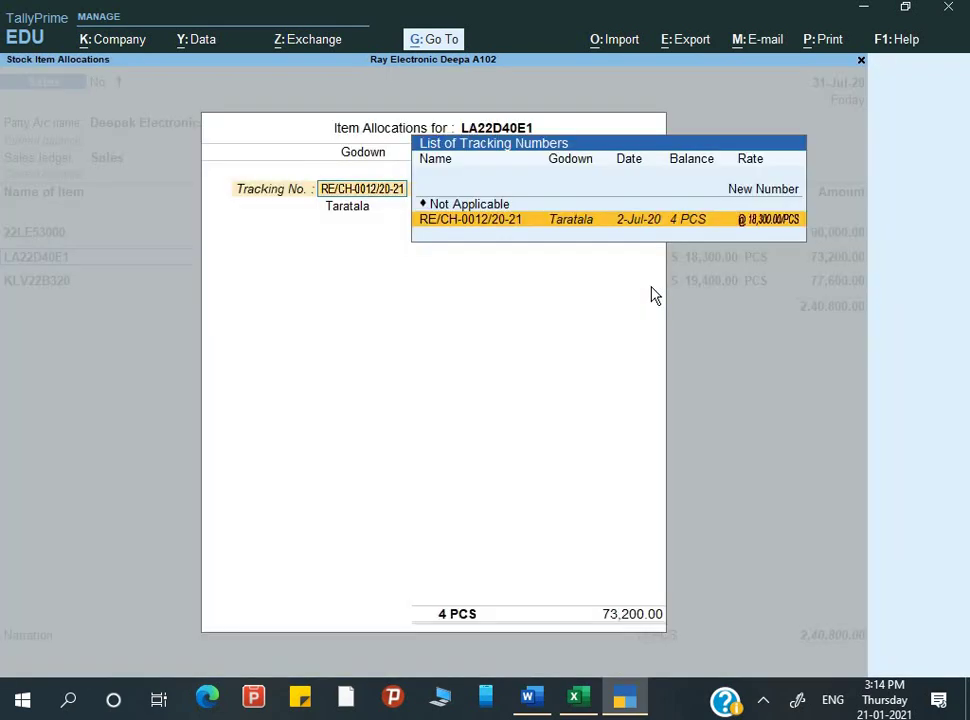
key(Return)
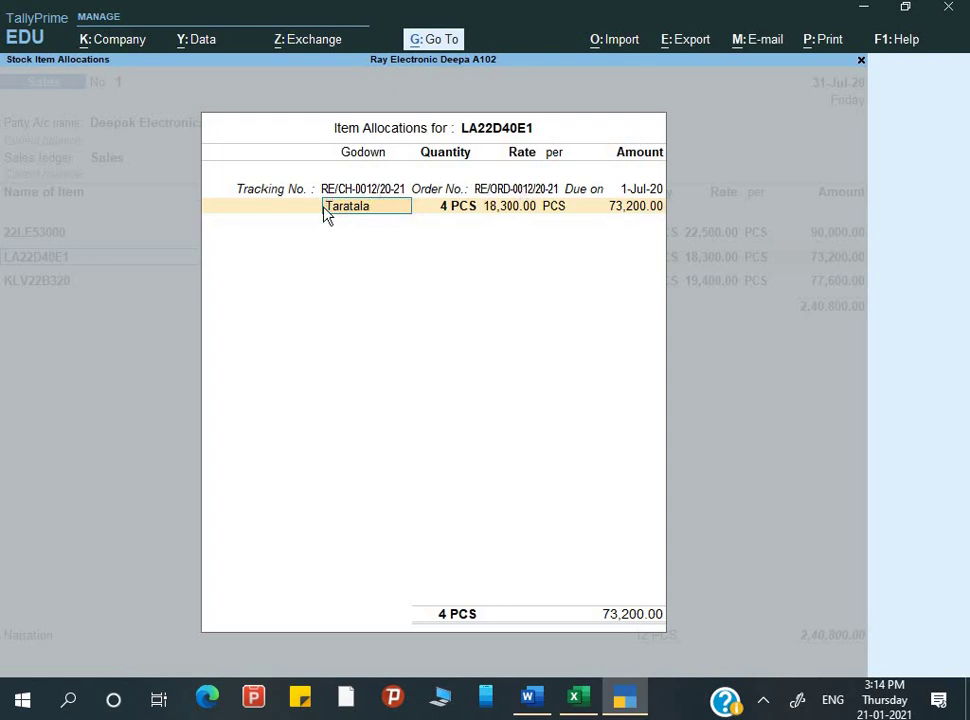
key(Return)
key(Return)
key(Return)
key(Return)
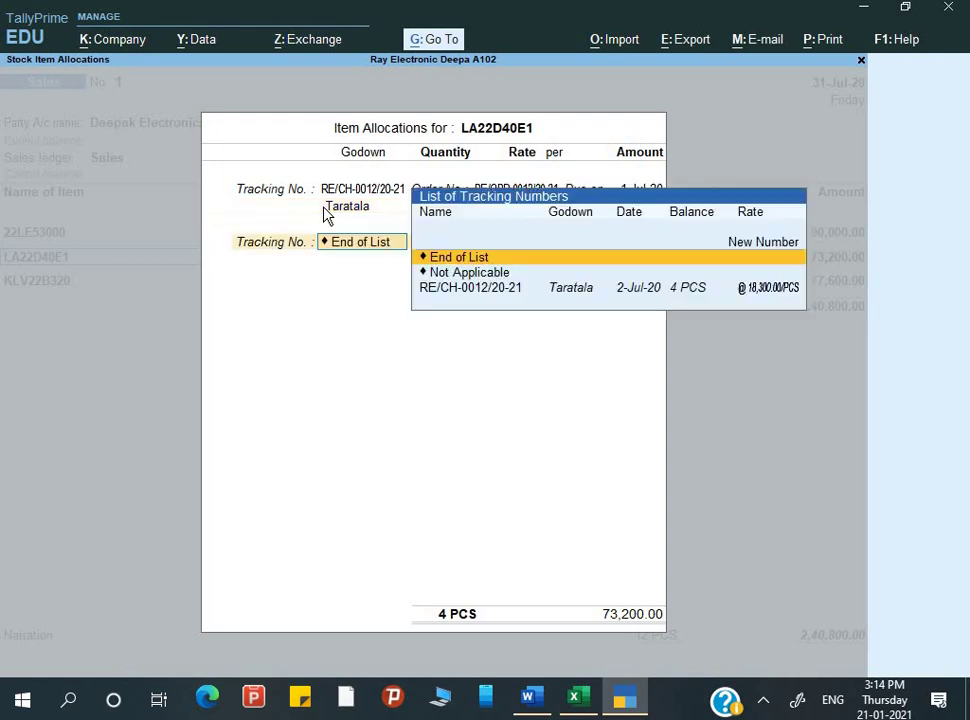
key(Return)
key(Return)
Step: Accept the KLV22B320 allocation against RE/CH-0012/20-21 from Taratala, with 4 PCS at 19,400.00, and end its tracking list
key(Return)
key(Return)
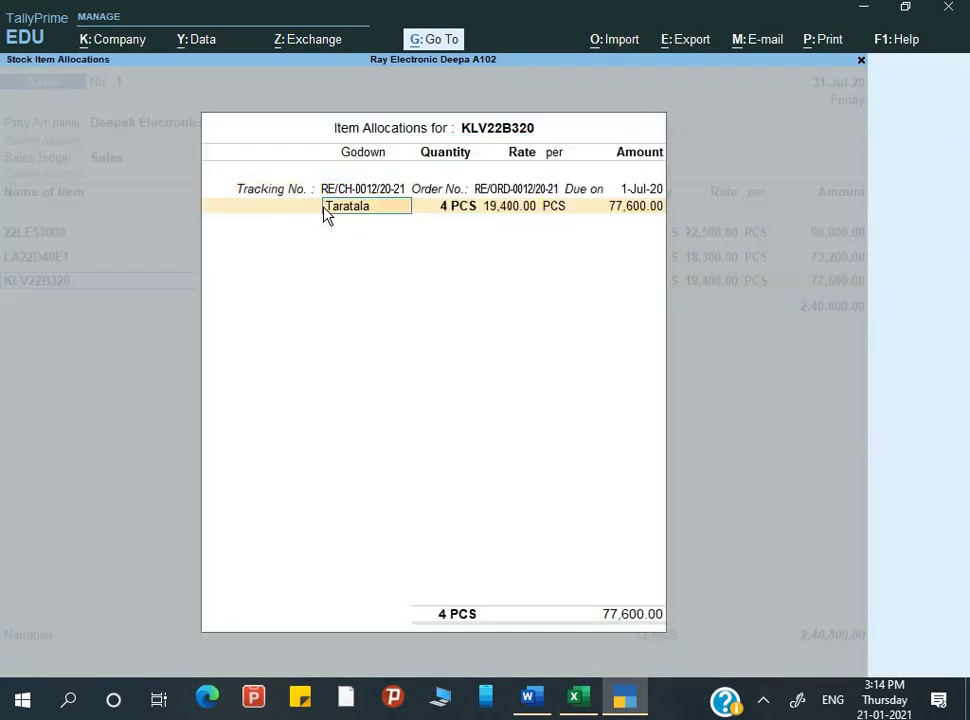
key(Return)
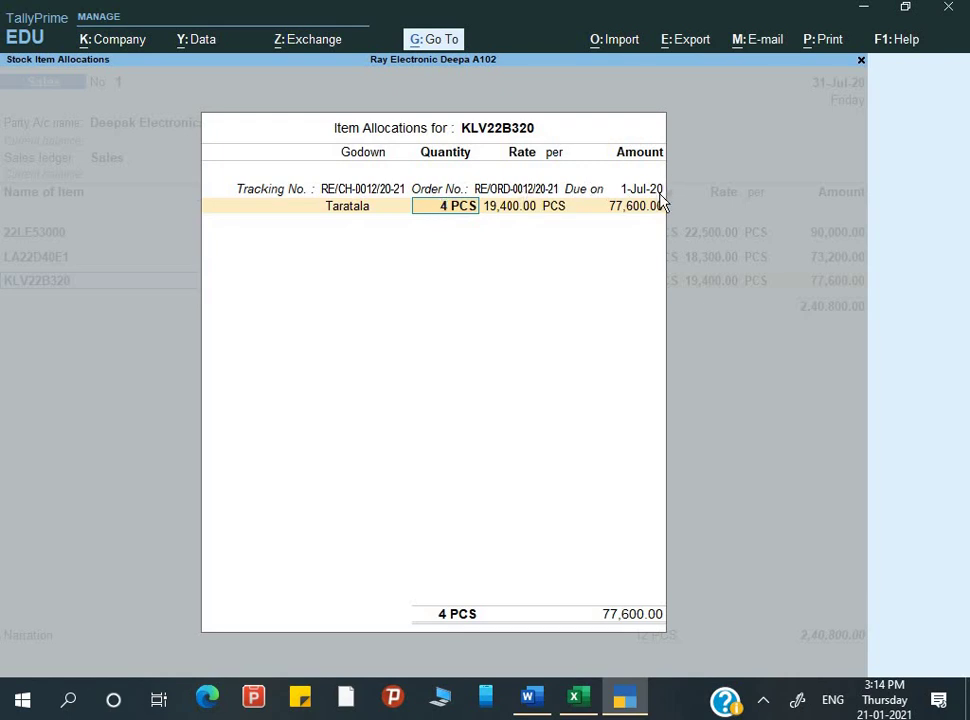
key(Return)
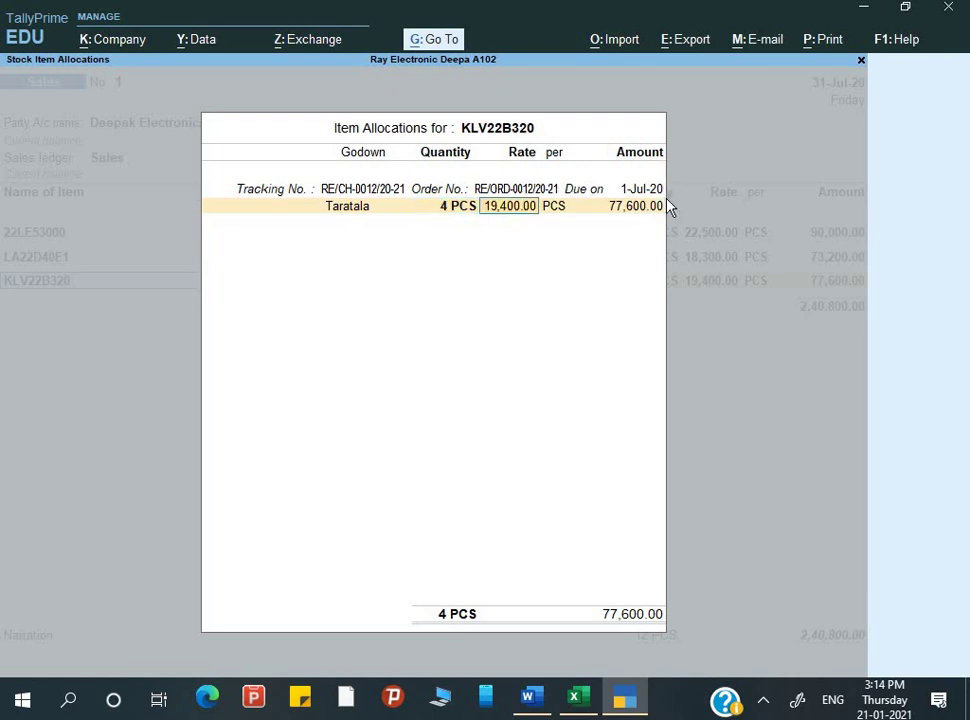
key(Return)
key(Return)
key(Return)
key(Return)
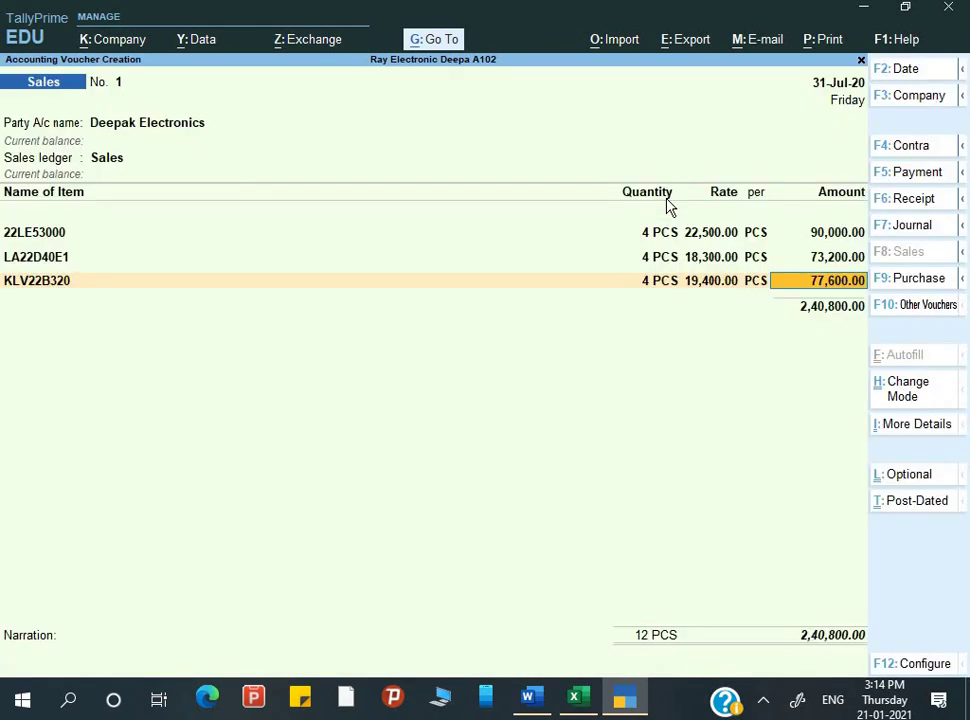
Step: Browse the list of available reports and report categories for a sales-related register
click(443, 44)
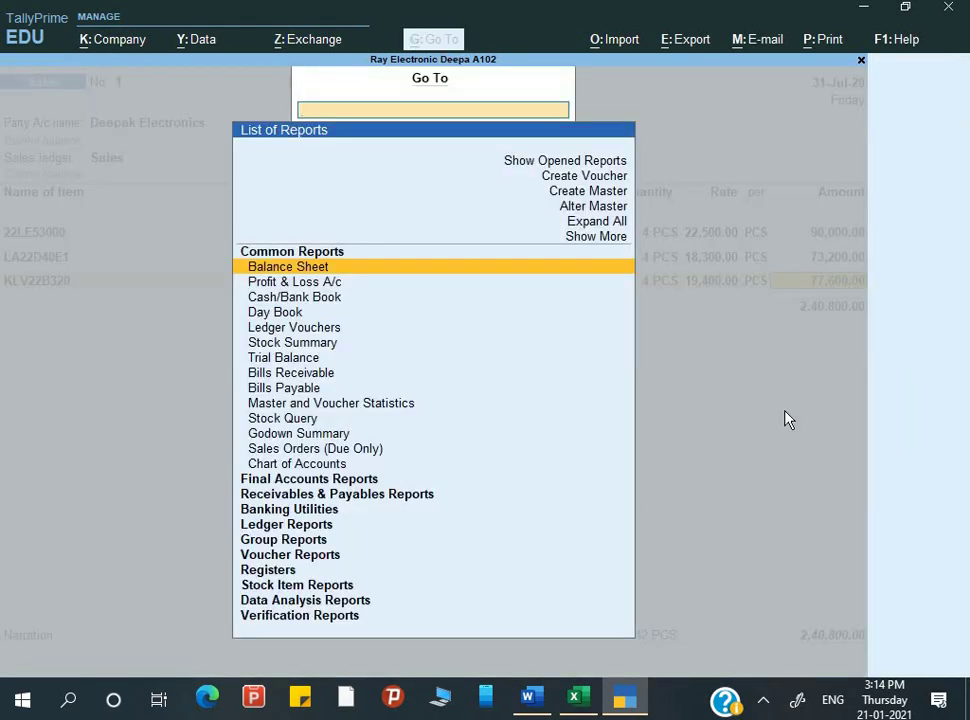
key(Down)
key(Down)
key(Down)
key(Down)
key(Down)
key(Down)
key(Down)
key(Down)
key(Down)
key(Down)
key(Down)
key(Down)
key(Down)
key(Down)
key(Down)
key(Down)
key(Down)
key(Down)
key(Down)
key(Down)
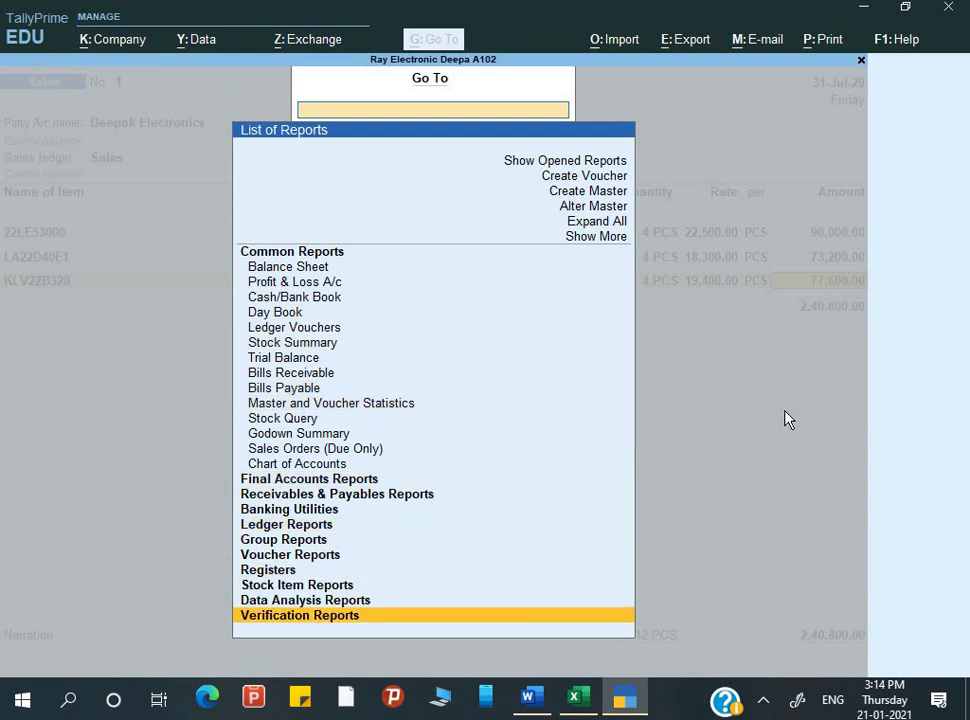
key(Up)
key(Up)
key(Up)
key(Up)
key(Up)
key(Up)
key(Up)
key(Up)
key(Up)
key(Up)
key(Up)
key(Up)
key(Up)
key(Up)
key(Up)
key(Up)
key(Up)
key(Up)
key(Up)
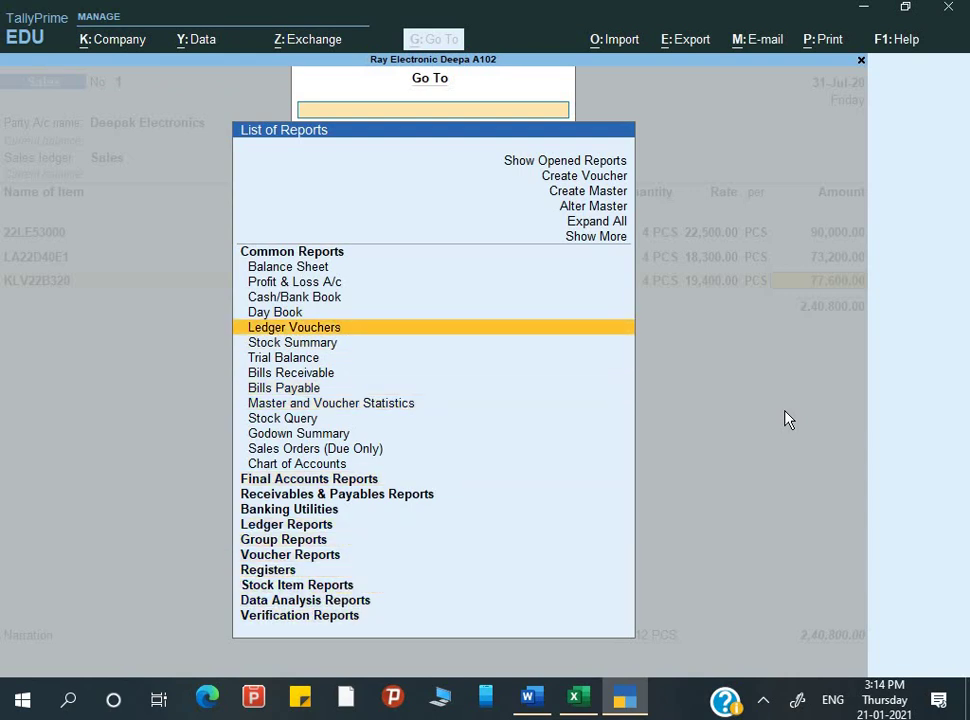
key(Down)
key(Down)
key(Down)
key(Down)
key(Down)
key(Down)
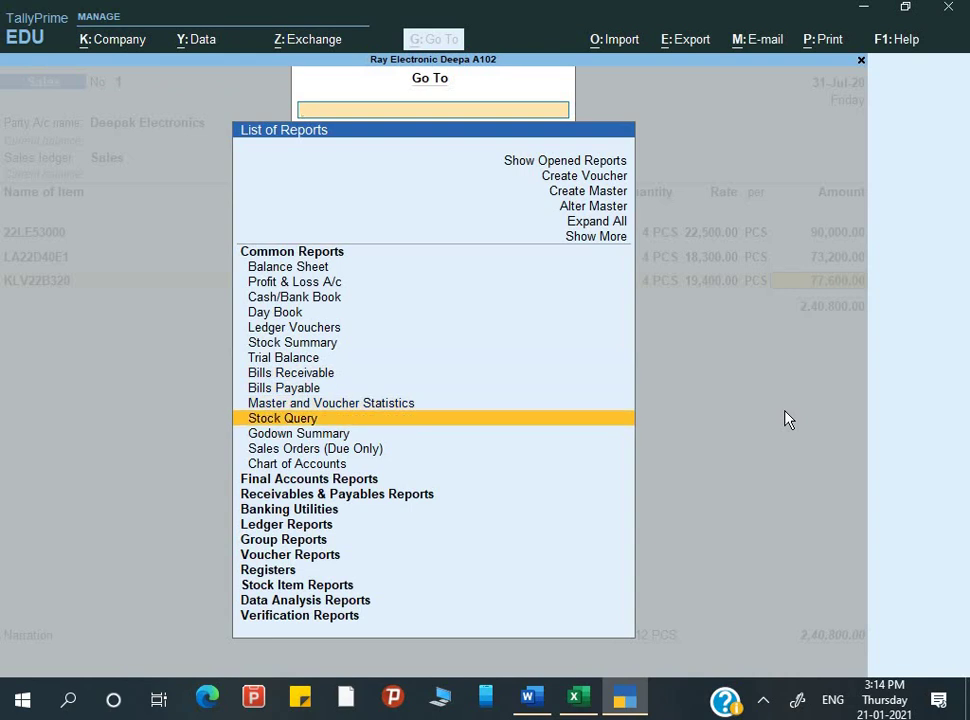
key(Down)
key(Down)
key(Down)
key(Down)
key(Down)
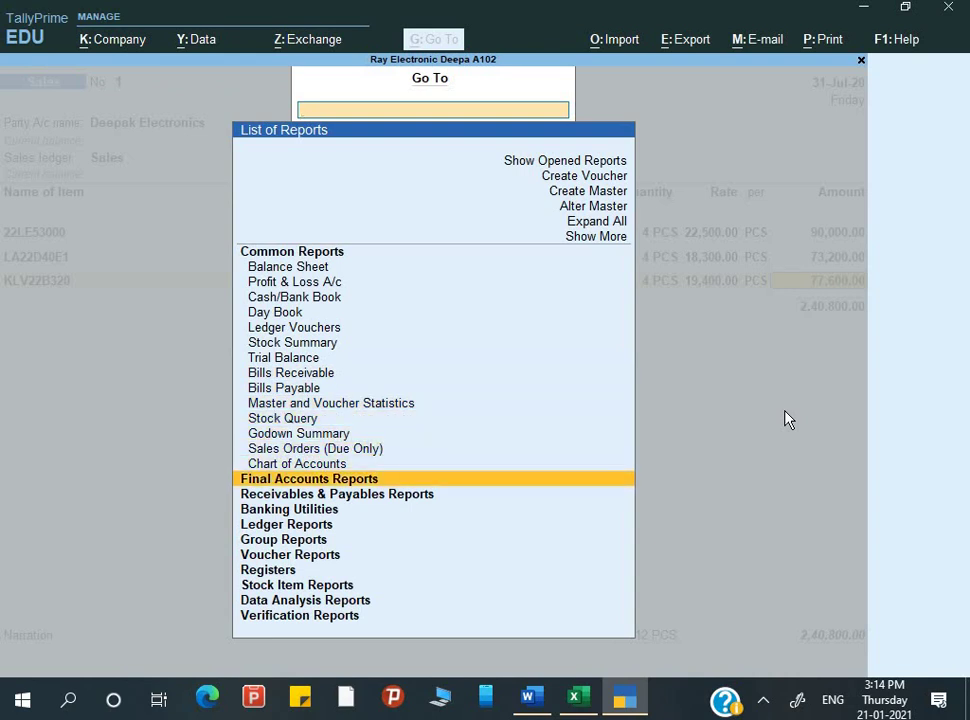
key(Down)
key(Down)
key(Down)
key(Down)
key(Down)
key(Down)
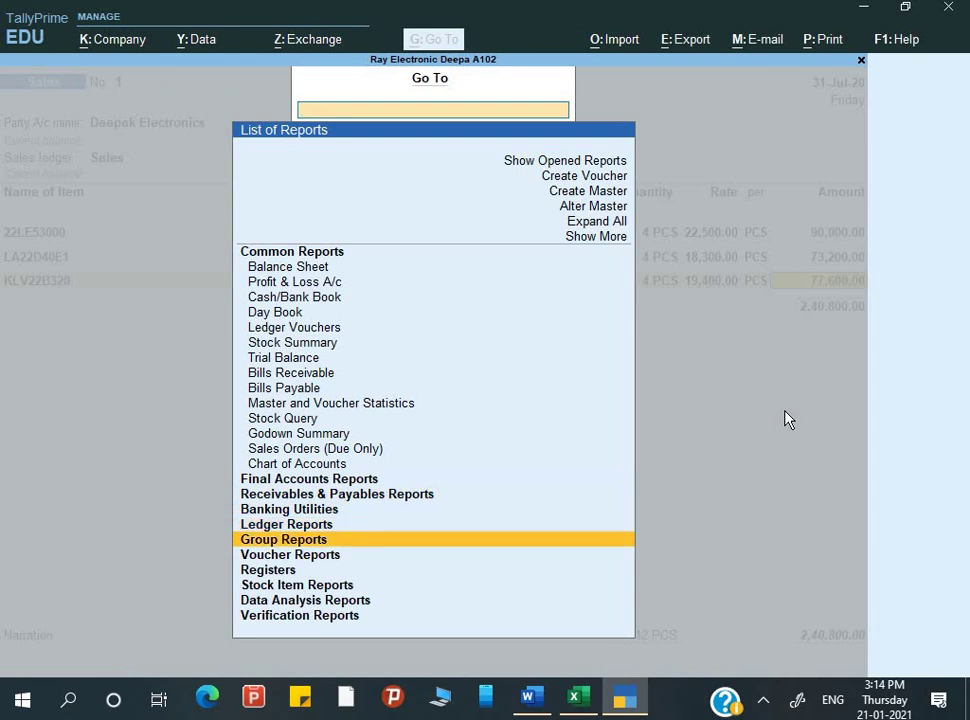
key(Down)
key(Down)
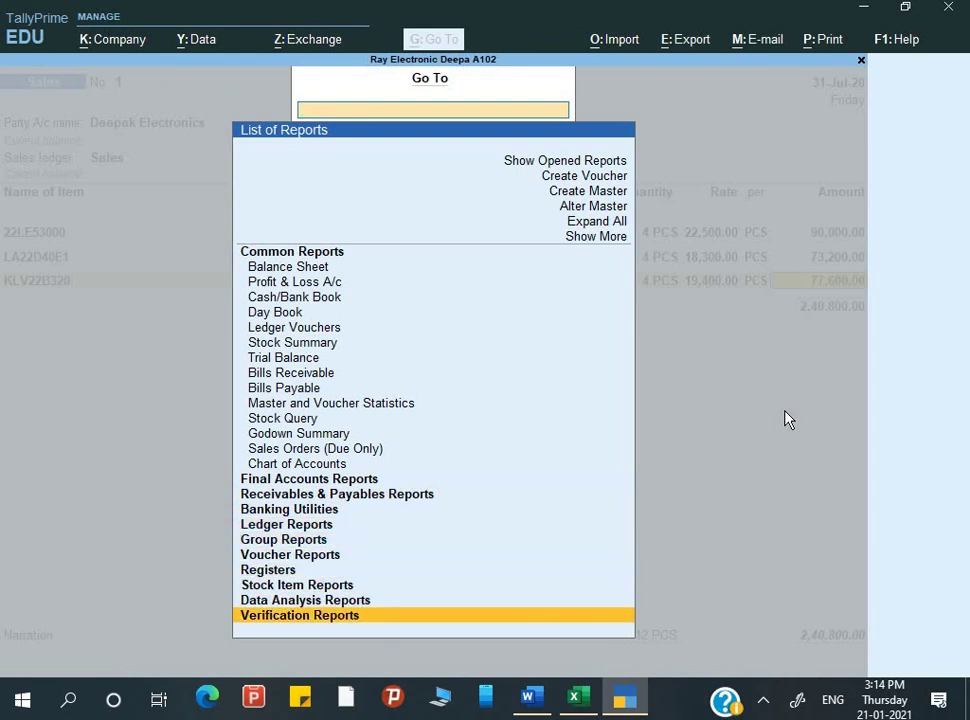
Step: Examine the Sales Register from the Registers category, and return to the open sales voucher without quitting it
key(Up)
key(Up)
key(Up)
key(Return)
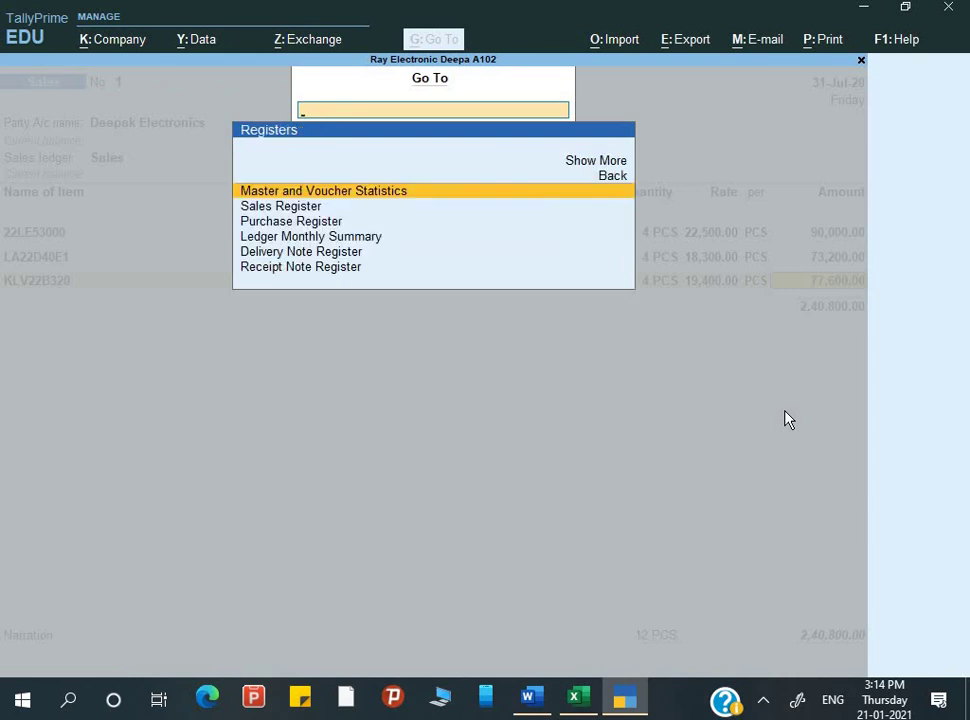
key(Down)
key(Down)
key(Up)
key(Return)
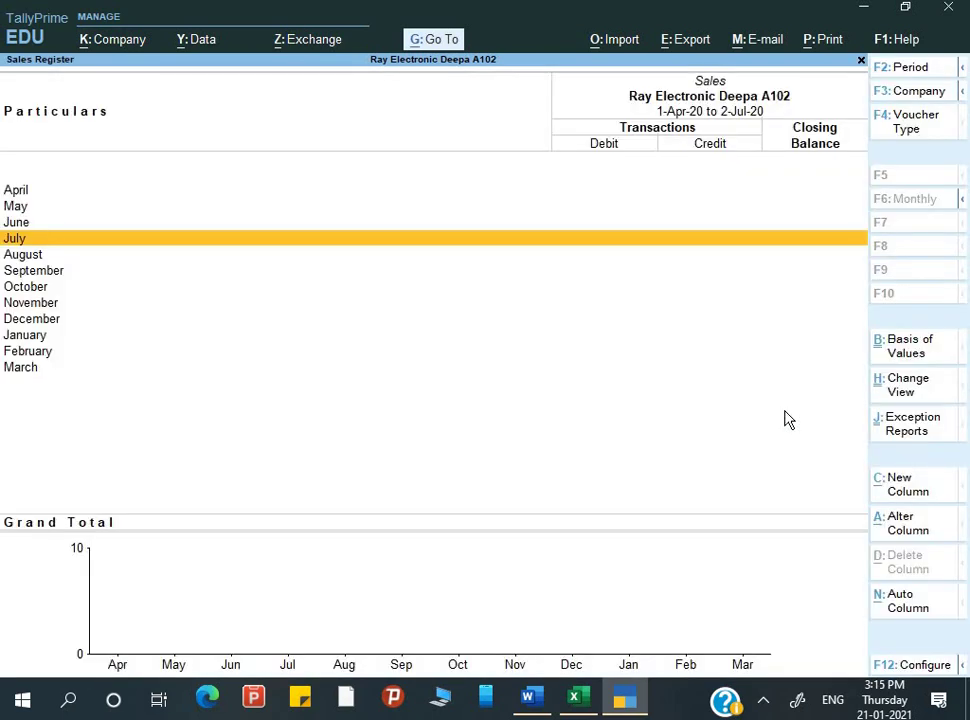
key(Escape)
key(Escape)
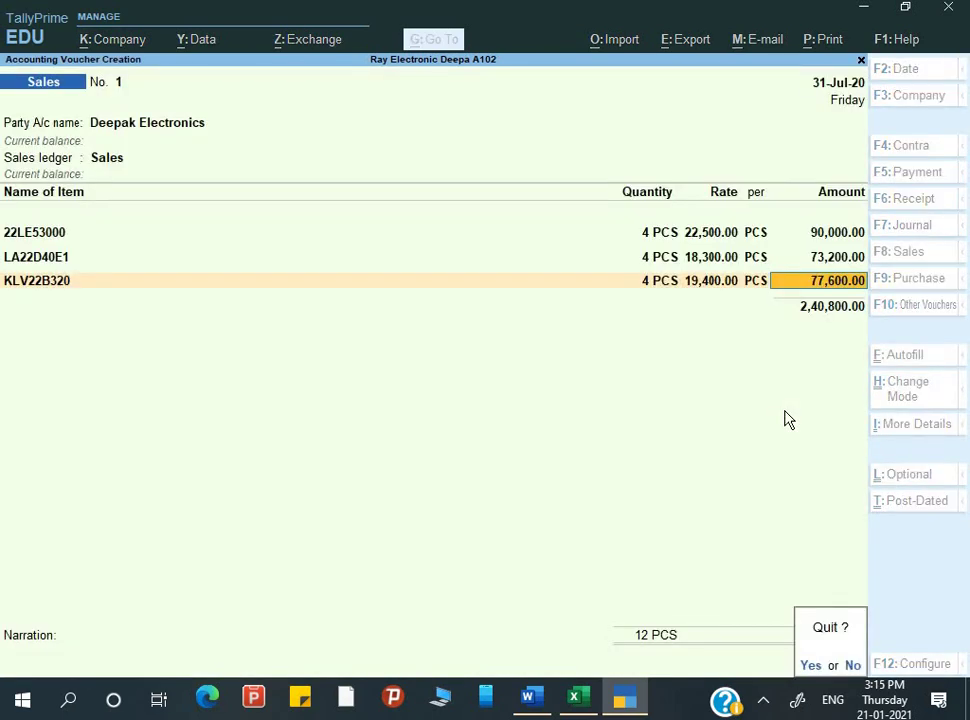
key(n)
Step: End the sales voucher's item list and choose New Ref as the bill reference type for Deepak Electronics
key(Return)
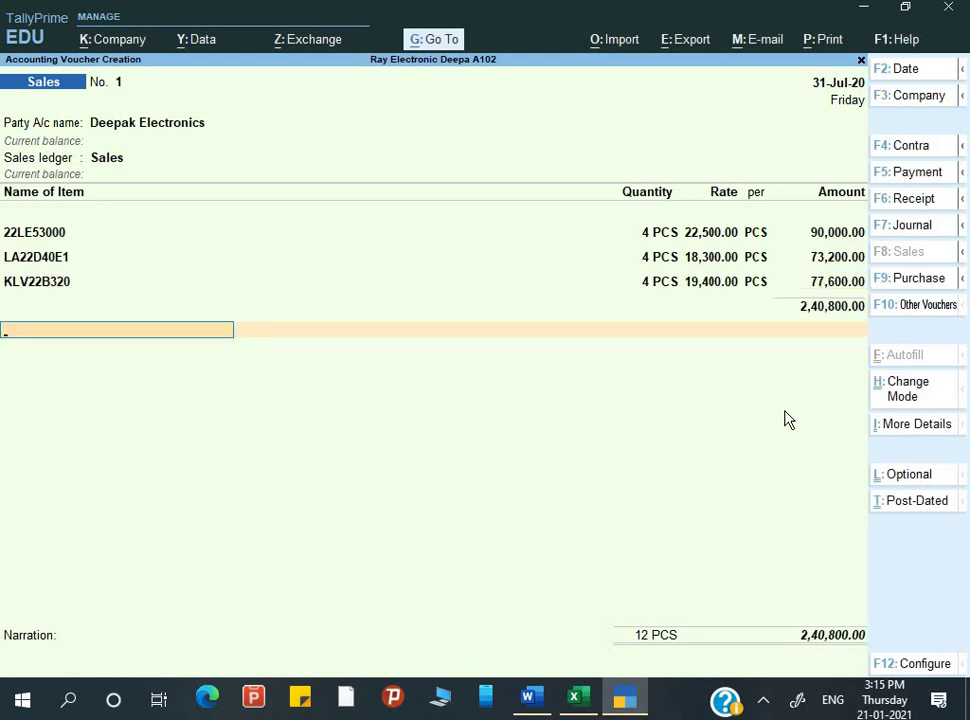
key(Return)
key(Return)
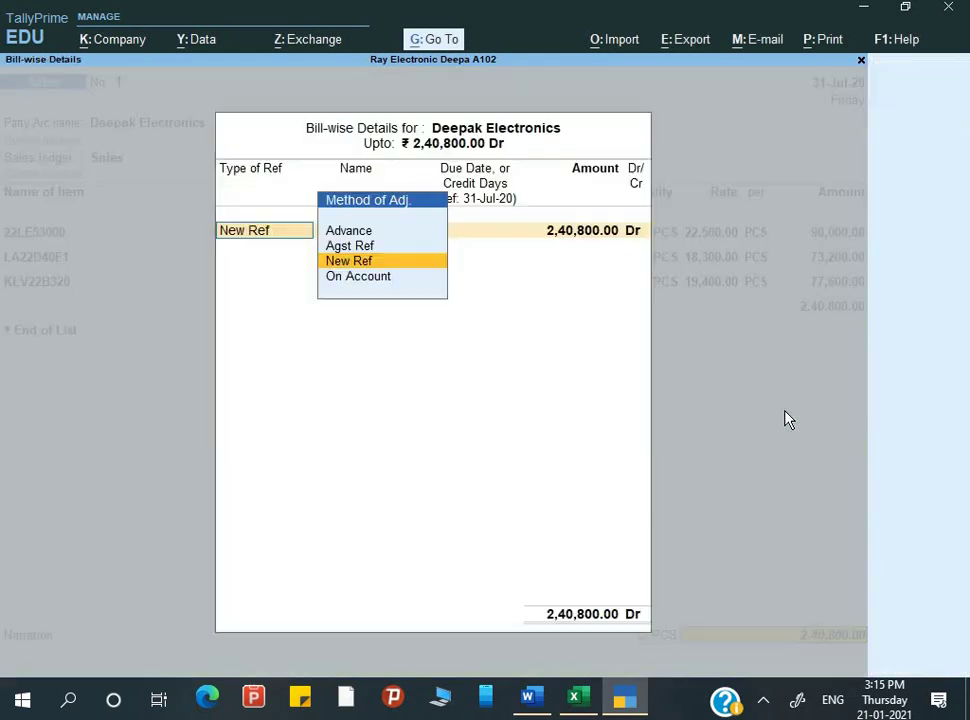
key(Return)
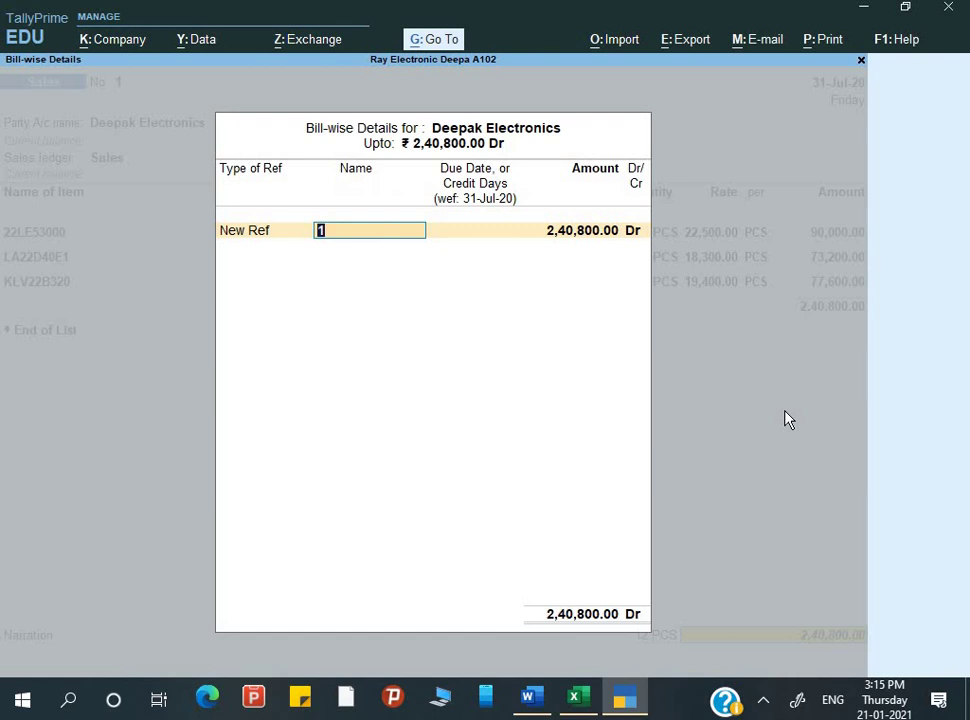
Step: Copy the invoice number from item 6 of the Word assignment, and name the bill reference RE/Sale-0012/20-21 for 2,40,800.00 Dr
key(alt+Tab)
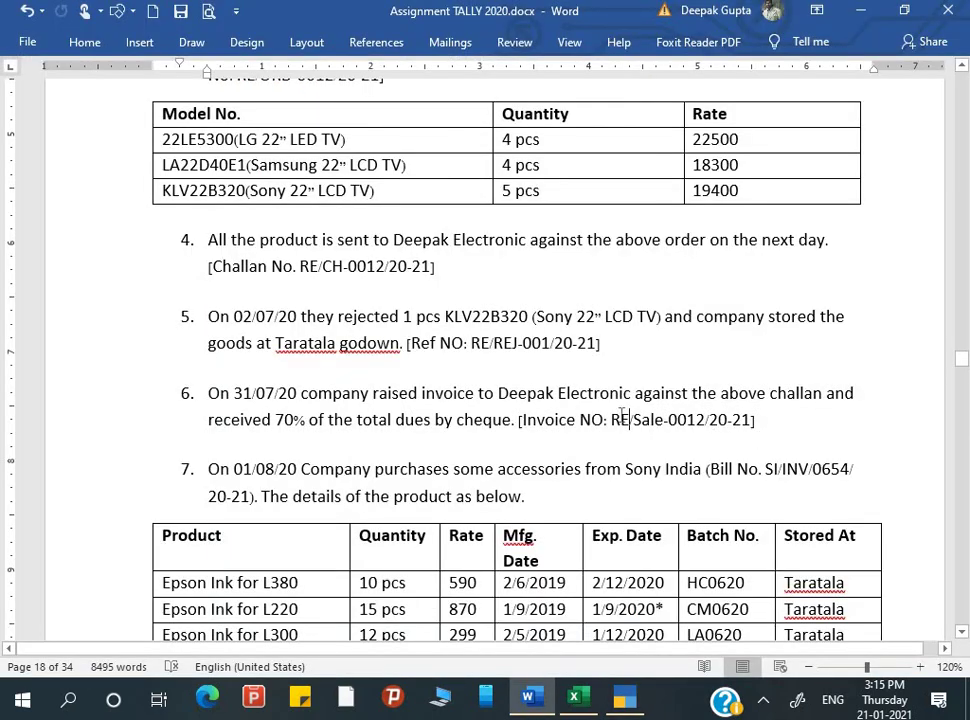
drag(613, 414, 749, 422)
key(ctrl+c)
key(alt+Tab)
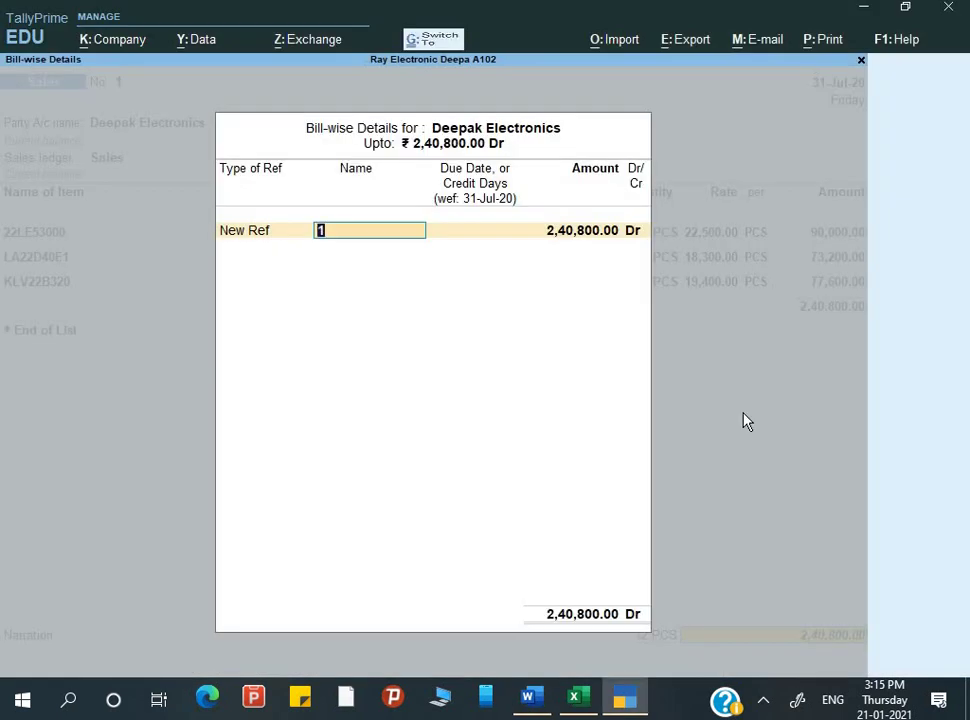
key(ctrl+alt+v)
key(Return)
key(Return)
key(Return)
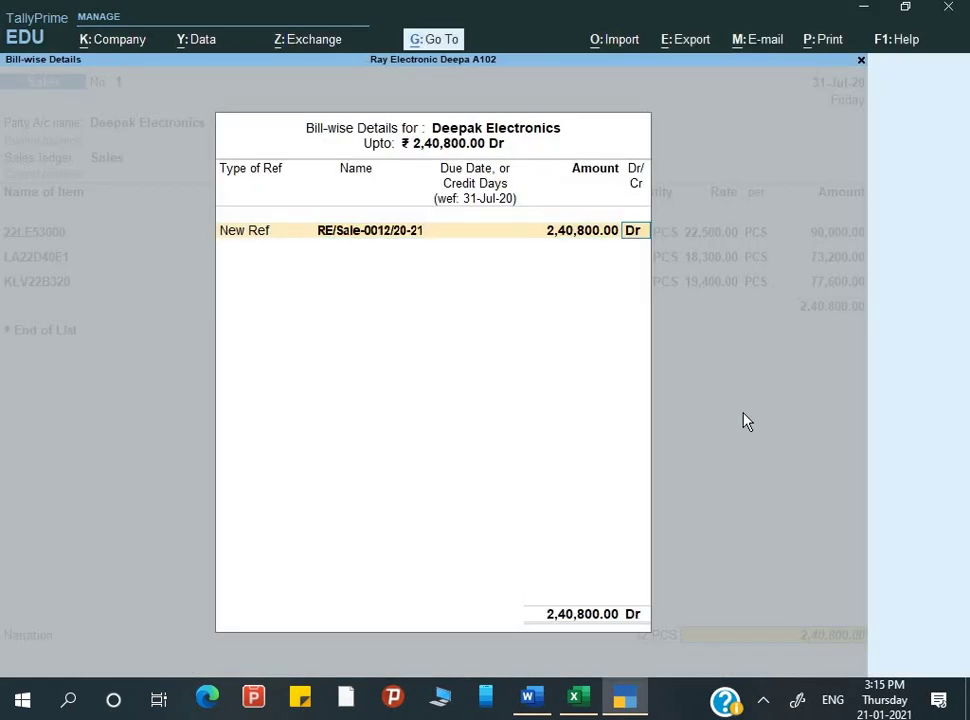
key(Return)
Step: Enter the narration "Being goods sold", accept the Deepak Electronics sales voucher, and quit voucher entry back to the Gateway of Tally
text(B)
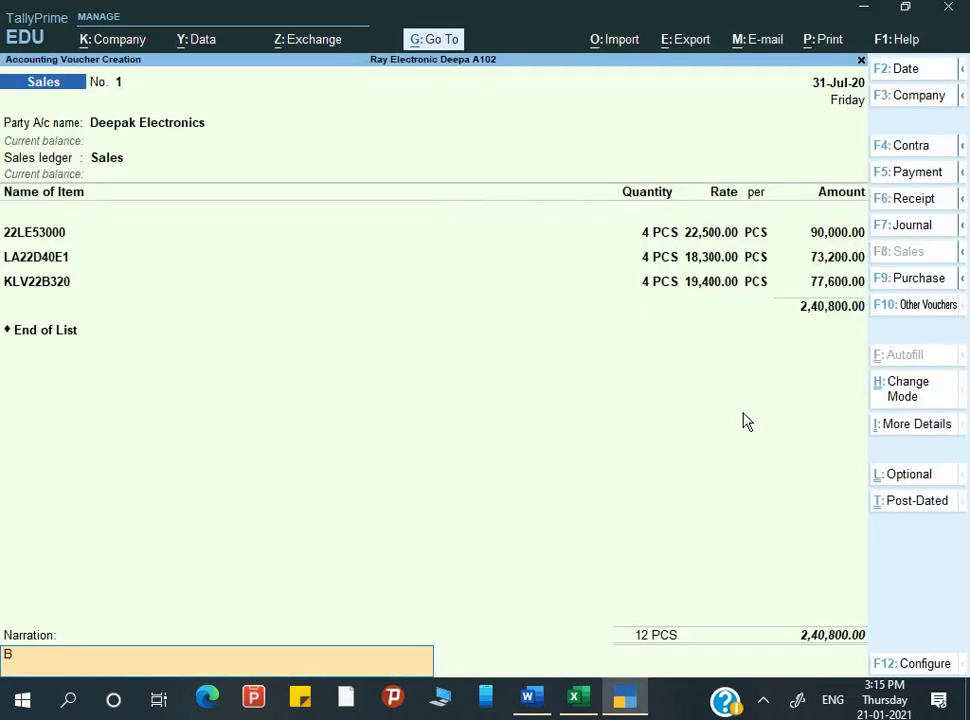
text(eing goods sold)
key(Return)
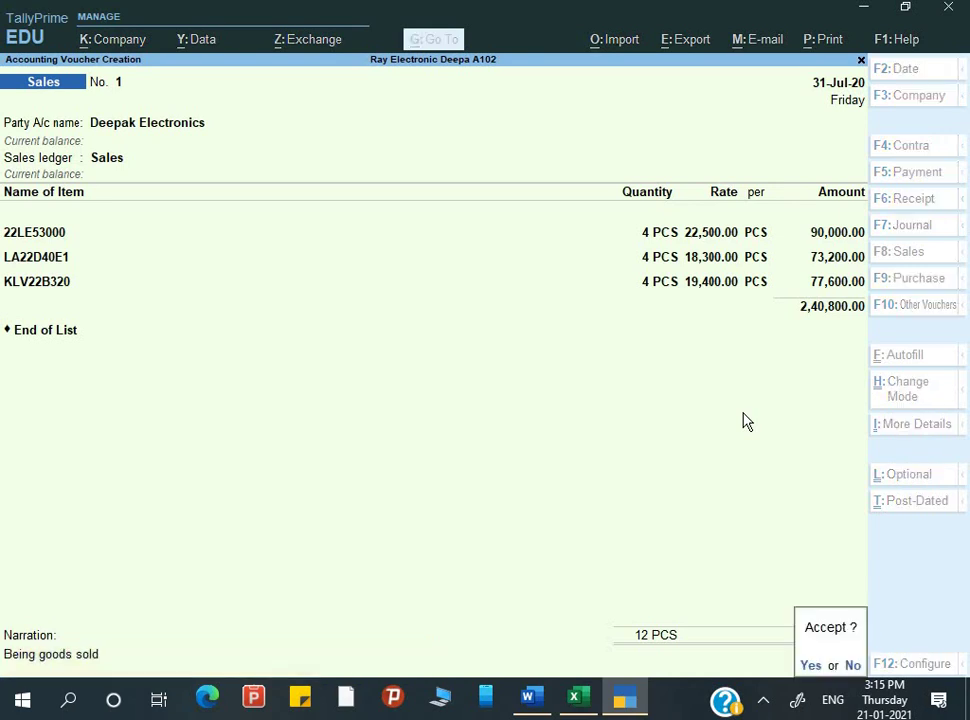
key(Return)
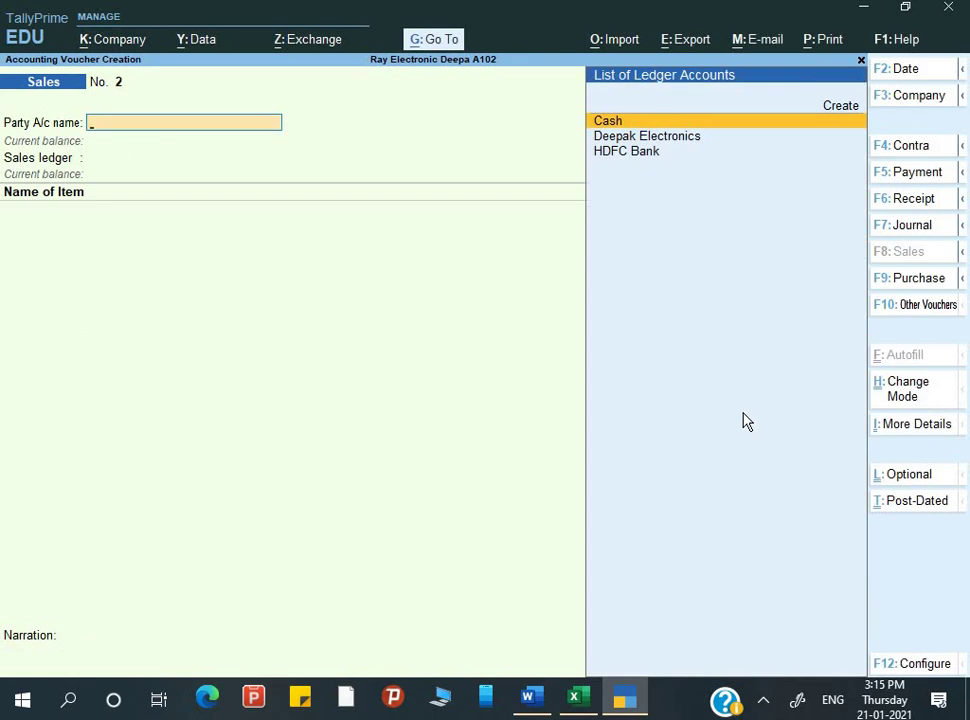
key(Escape)
key(Escape)
key(Escape)
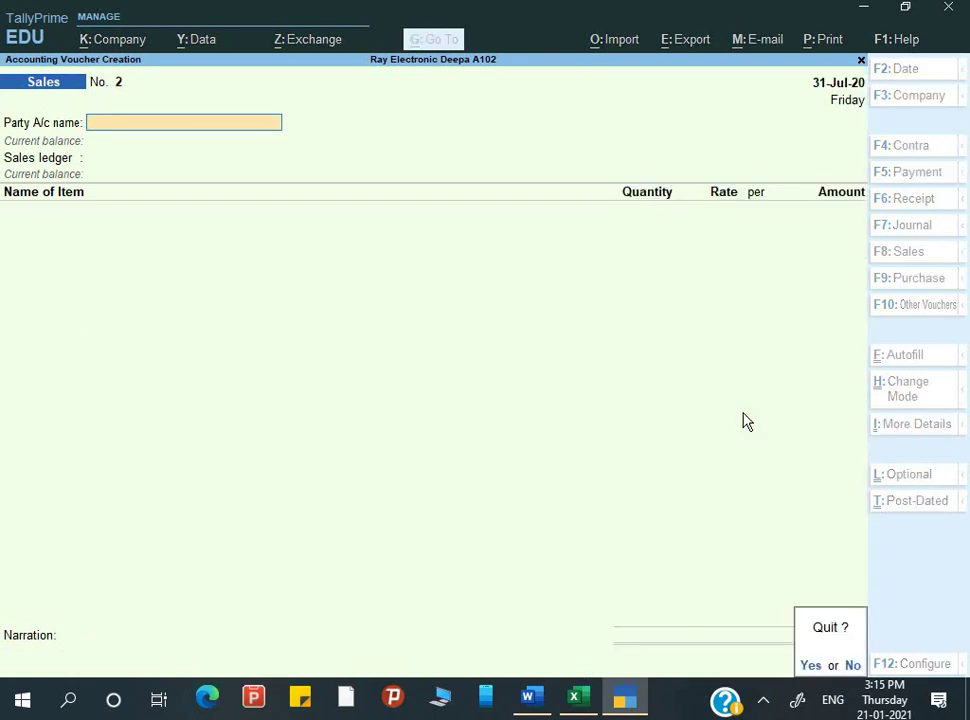
key(y)
key(Escape)
key(Escape)
Step: Open the Statements of Inventory category among the additional reports
key(Up)
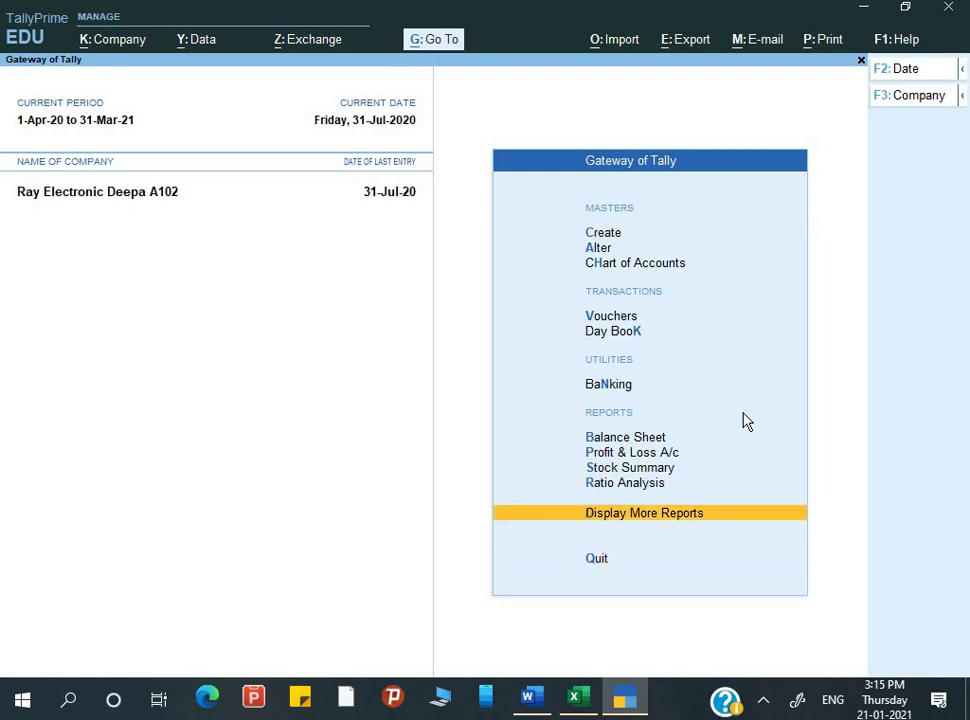
key(Return)
key(Down)
key(Down)
key(Down)
key(Down)
key(Down)
key(Down)
key(Down)
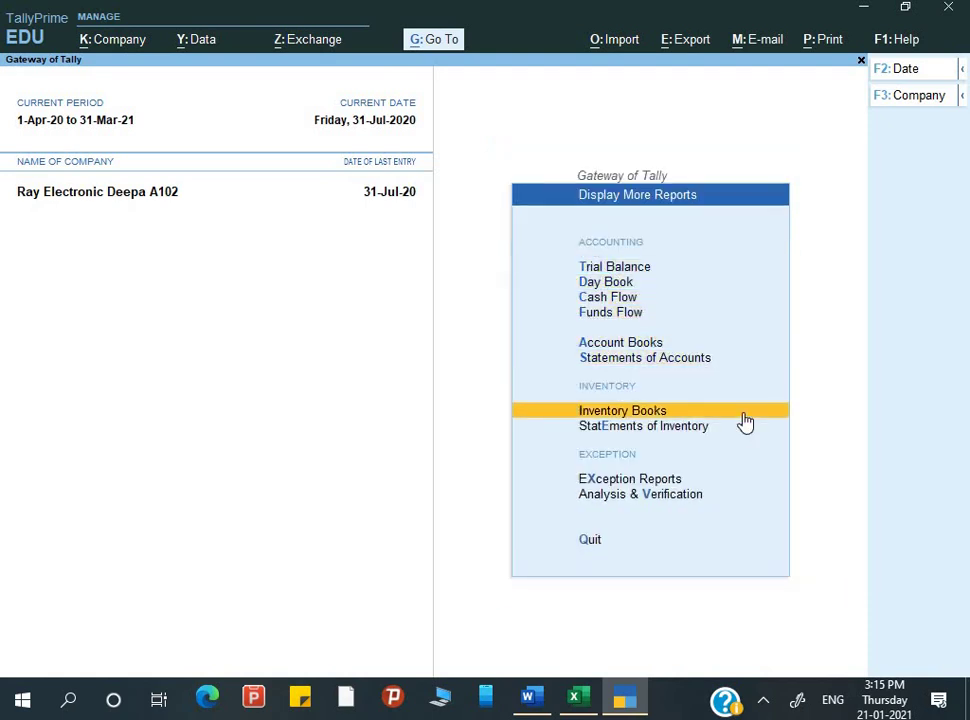
key(Return)
Step: Examine the balance quantities for all orders in the Sales Order Outstandings report, and close the report
key(Down)
key(Down)
key(Down)
key(Down)
key(Down)
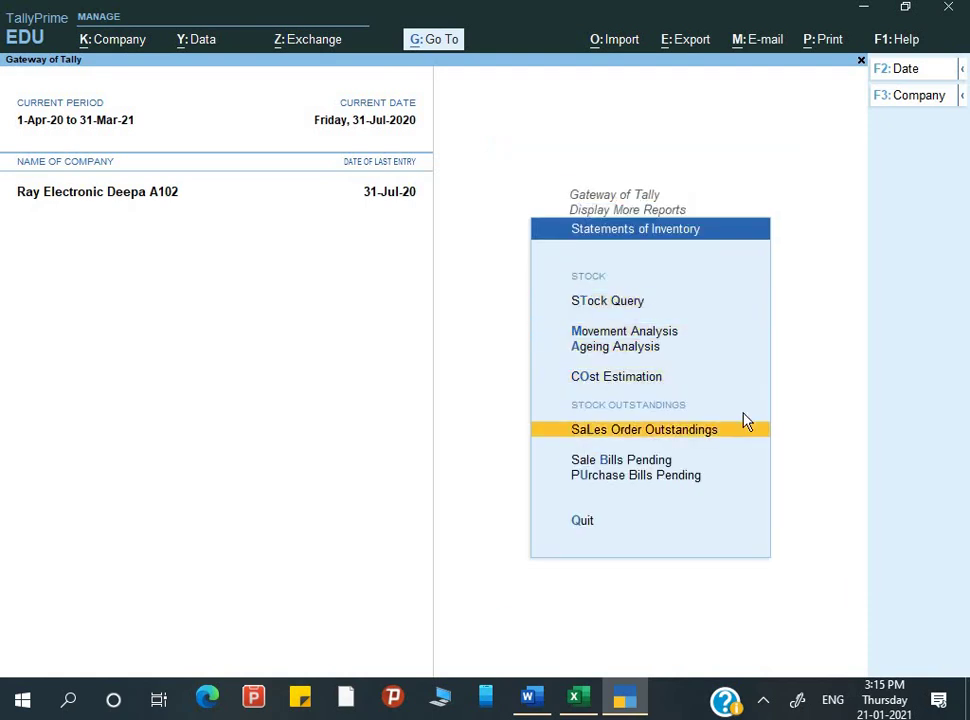
key(Up)
key(Return)
key(Down)
key(Down)
key(Down)
key(Down)
key(Down)
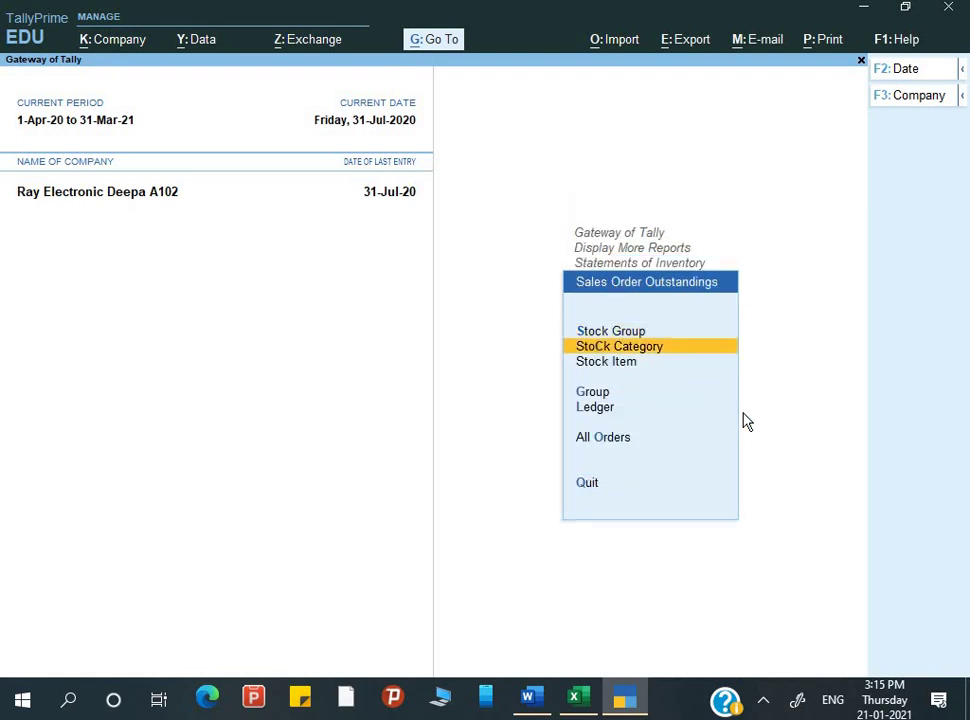
key(Return)
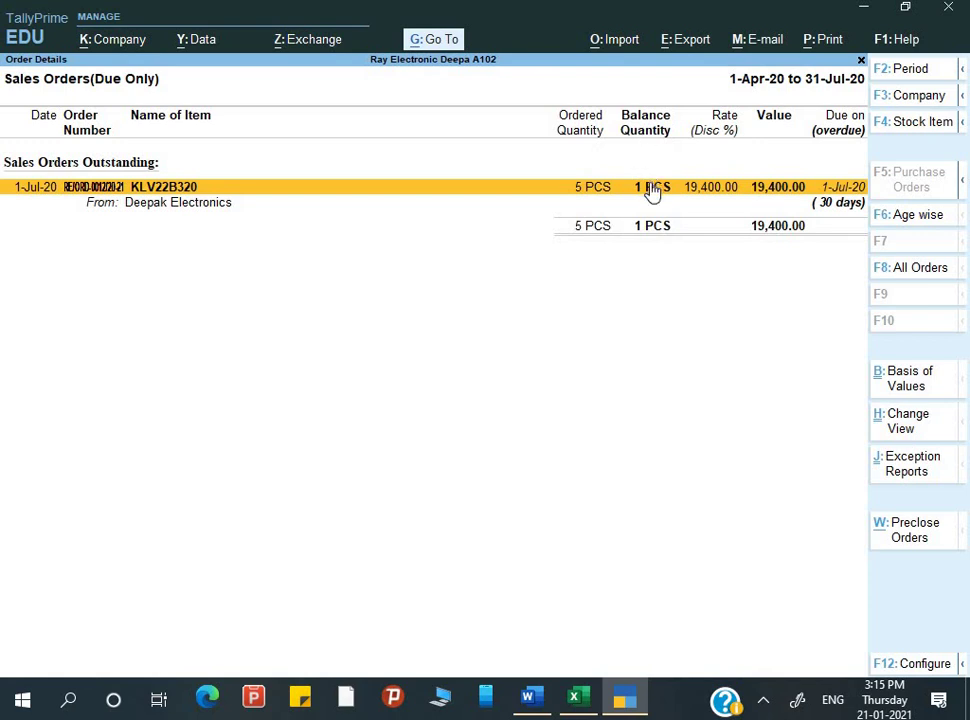
key(Escape)
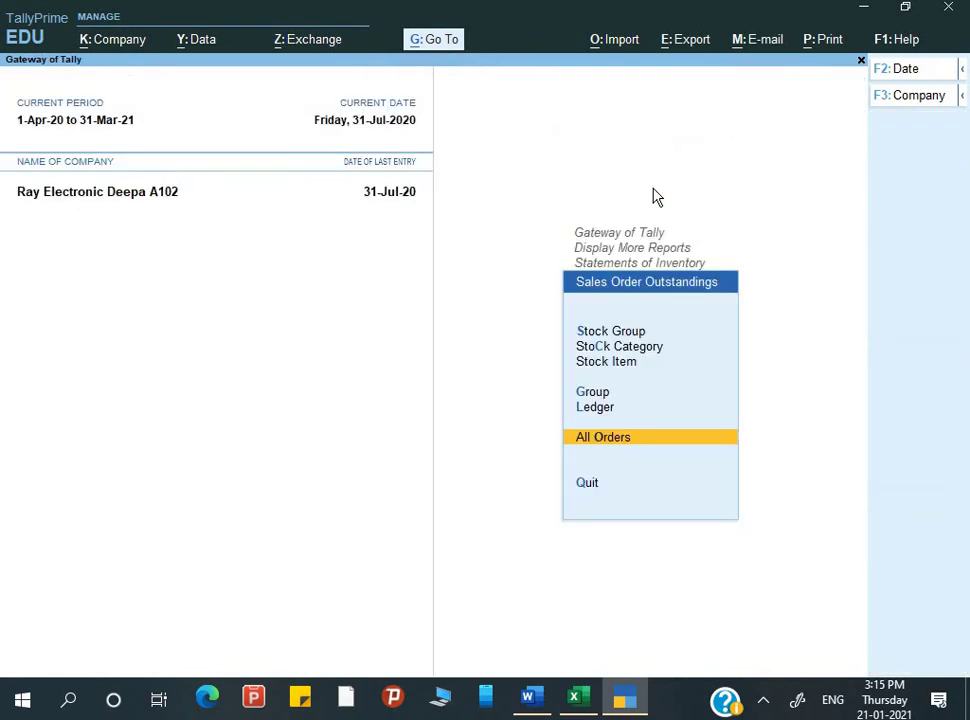
Step: Check the Sale Bills Pending report for uninvoiced deliveries, and return to the Gateway of Tally
key(Escape)
key(Down)
key(Return)
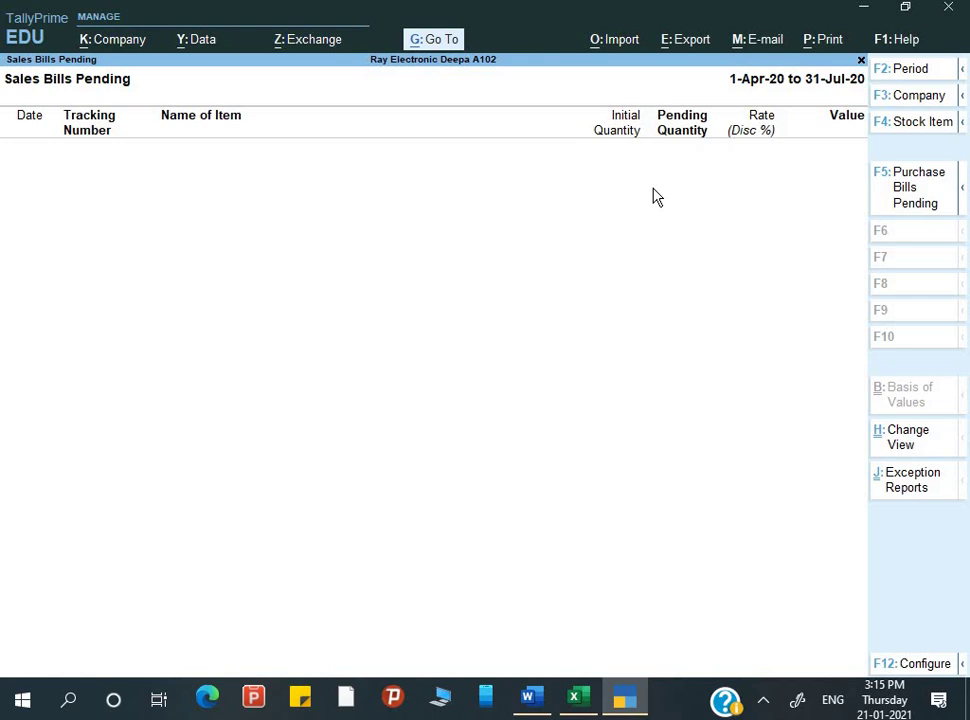
key(Escape)
key(Escape)
key(Escape)
key(Escape)
key(Escape)
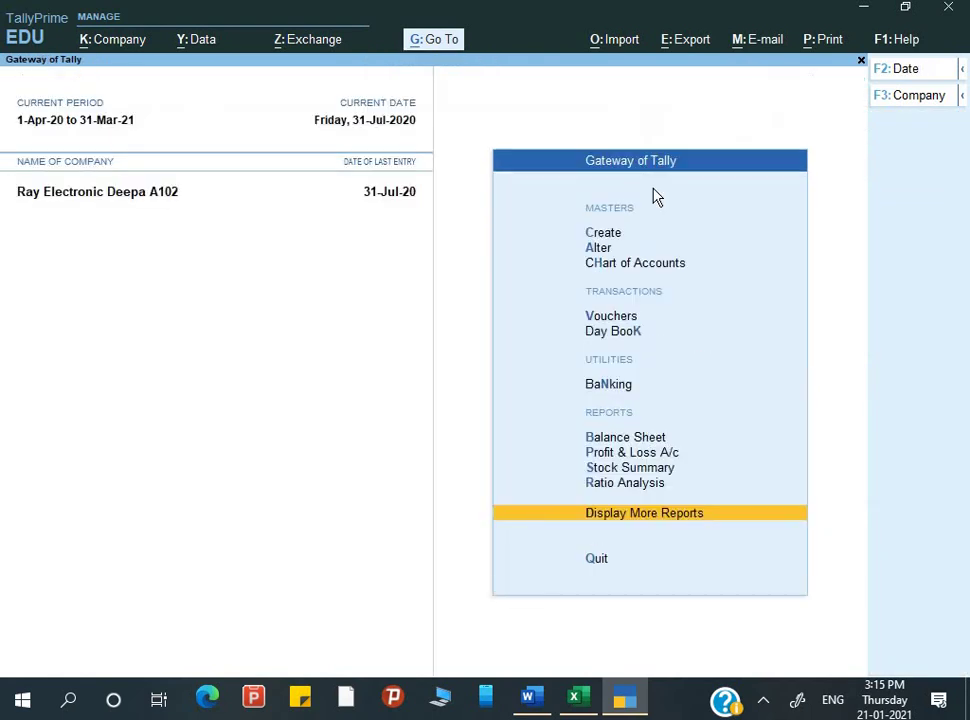
Step: Open voucher entry from the Gateway of Tally and switch it to a new Receipt voucher
key(Down)
key(Down)
key(Down)
key(Down)
key(Down)
key(Down)
key(Down)
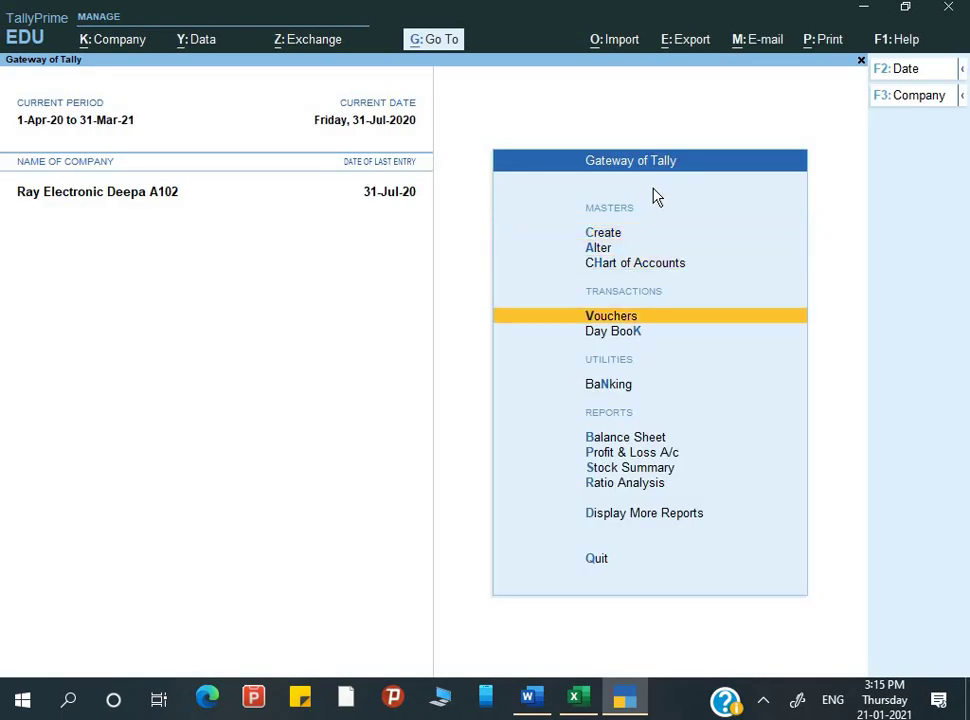
key(Up)
key(Up)
key(Up)
key(Up)
key(Up)
key(Down)
key(Return)
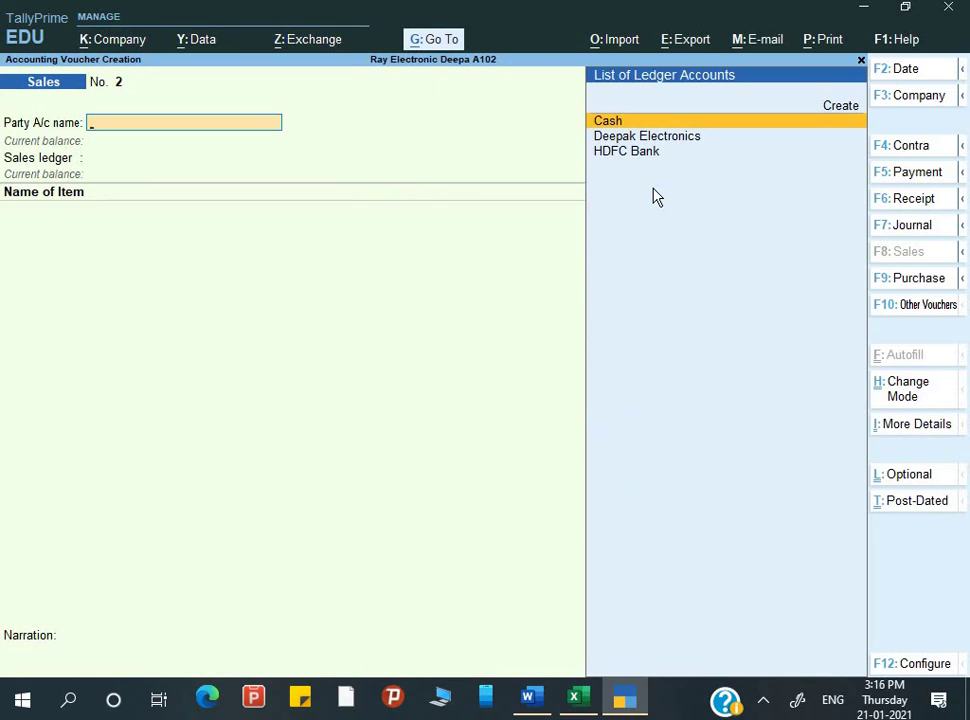
key(F6)
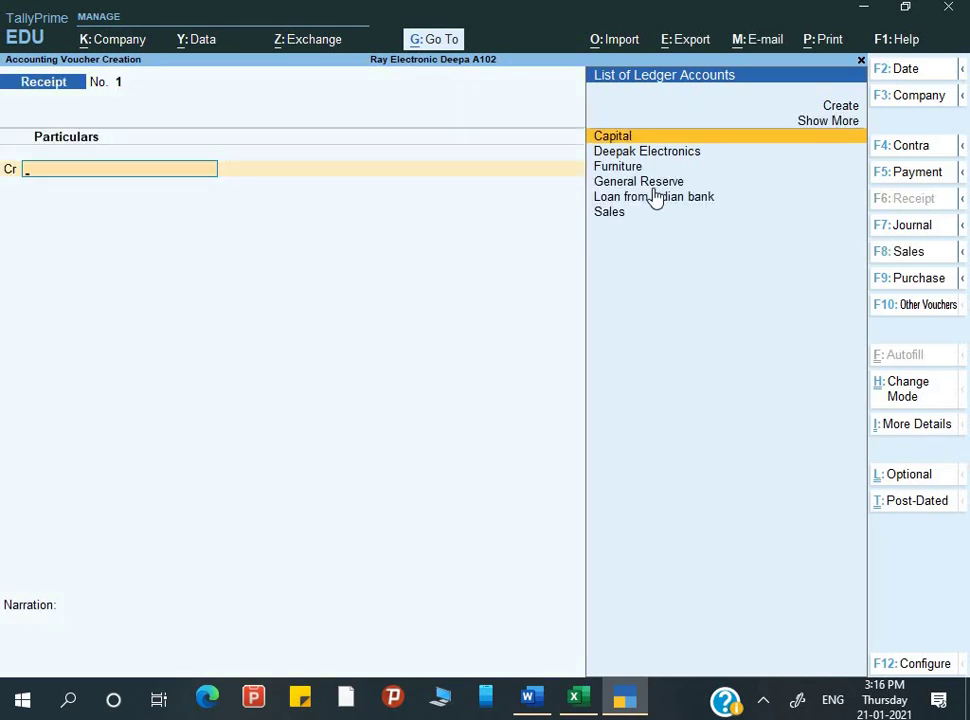
Step: Credit Deepak Electronics in the receipt voucher with 70% of the outstanding balance, calculated as 240800*70%
key(Down)
key(Down)
key(Up)
key(Return)
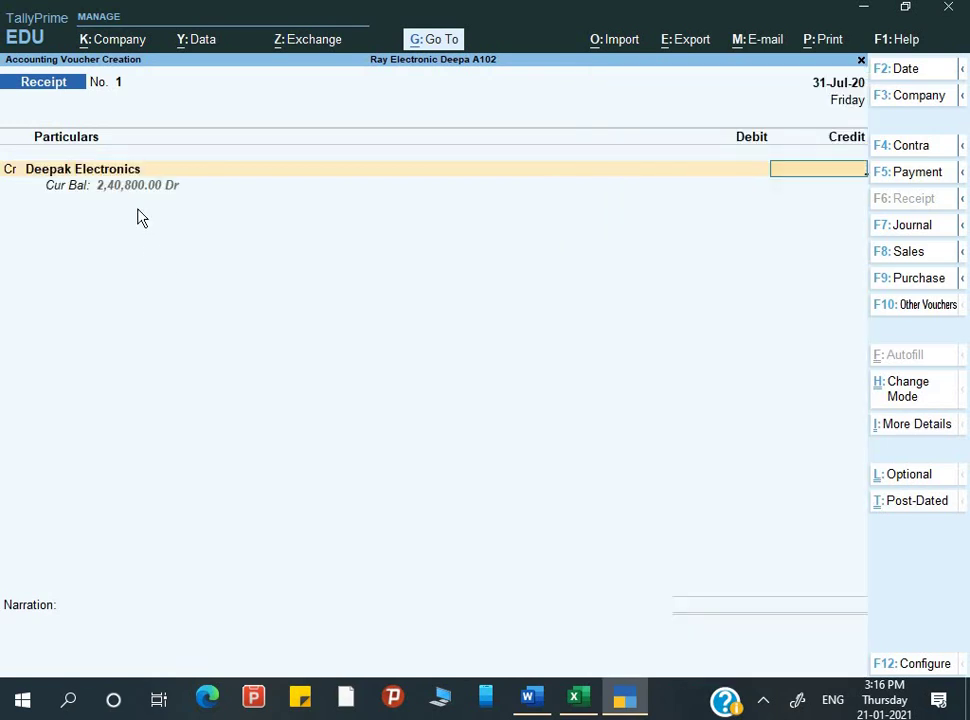
key(ctrl+n)
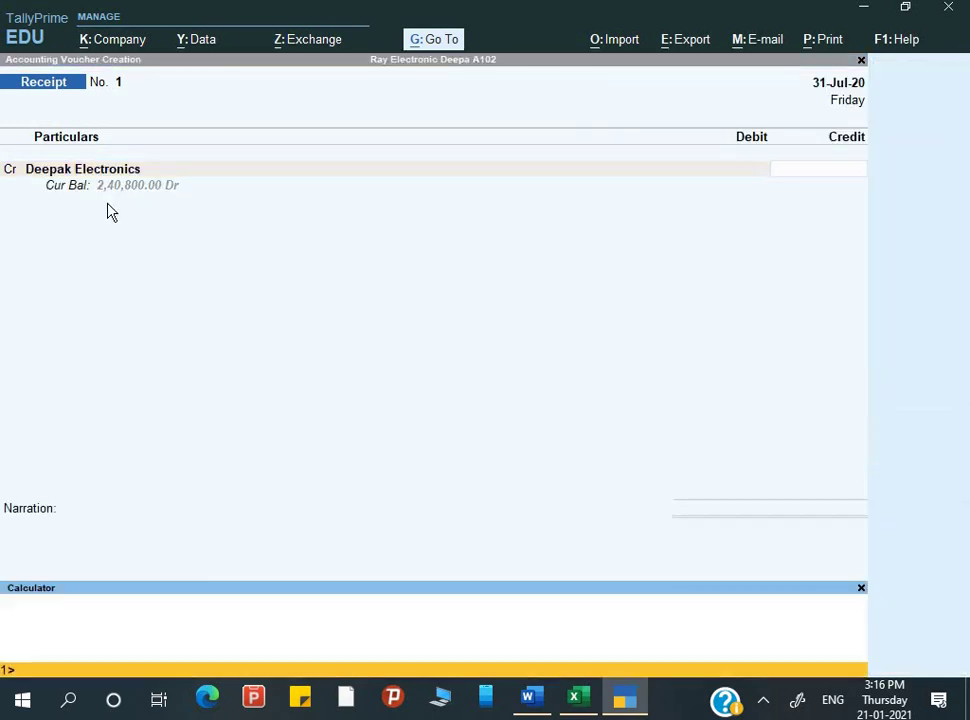
text(240800*70)
text(%)
key(Return)
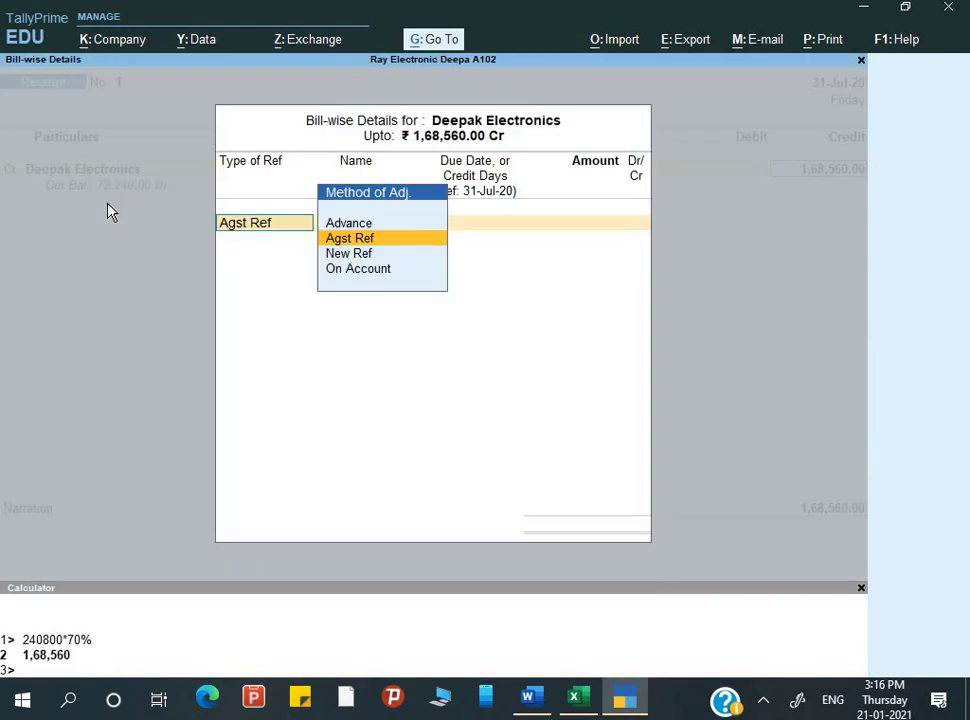
Step: Adjust the receipt as Agst Ref against pending bill RE/Sale-0012/20-21 for the full amount
key(Return)
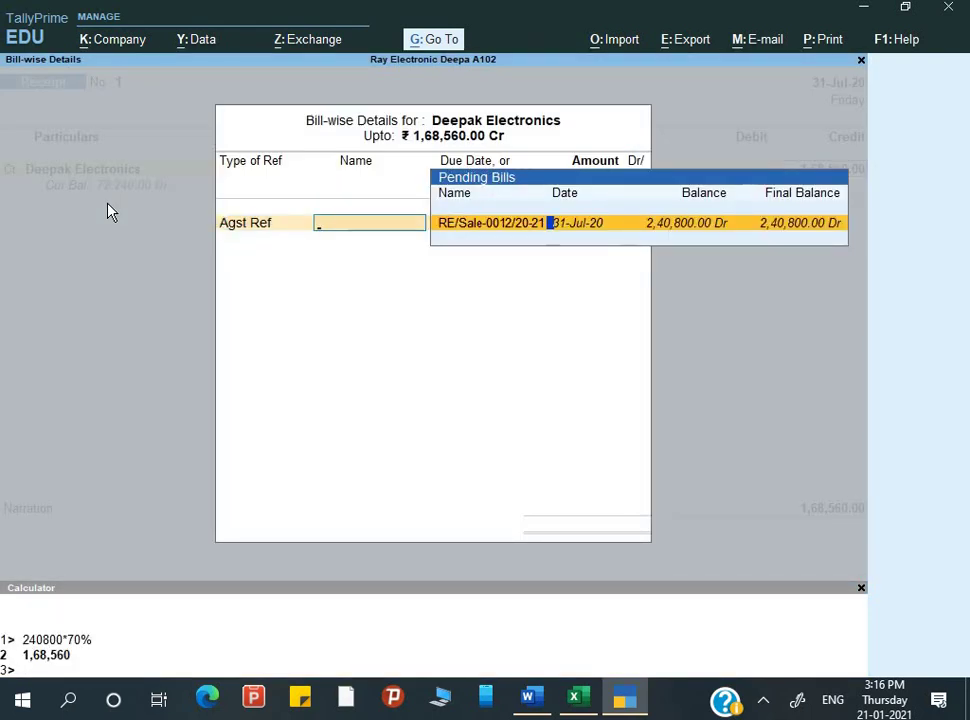
key(Return)
key(Return)
key(Return)
key(Return)
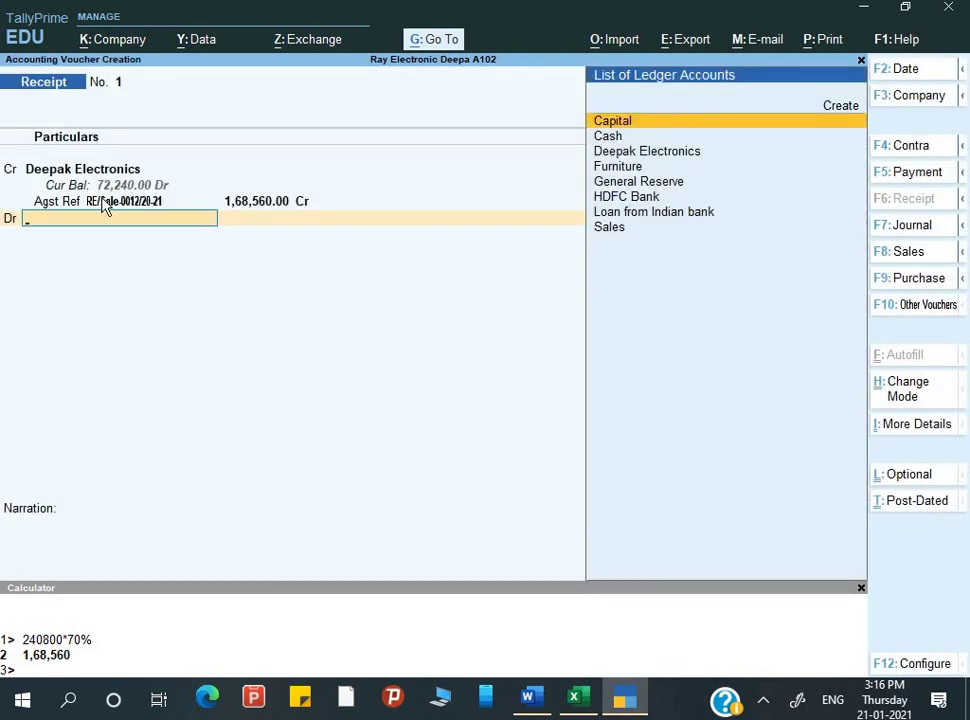
Step: Debit HDFC Bank with 1,68,560.00 and accept Cheque/DD as the transaction type for the full amount
key(Down)
key(Down)
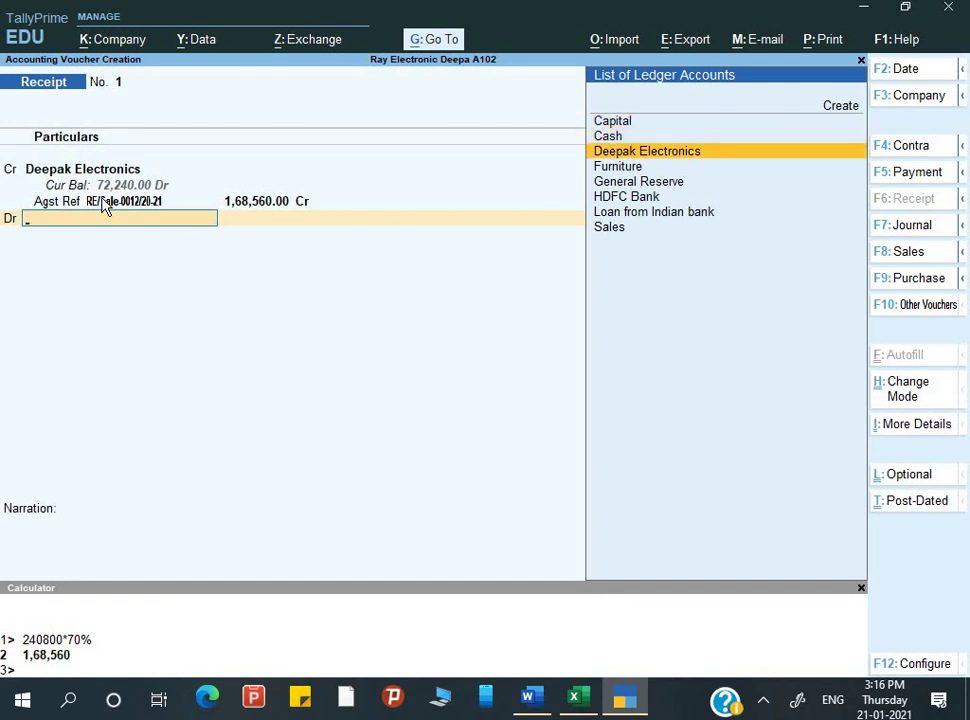
key(Down)
key(Down)
key(Down)
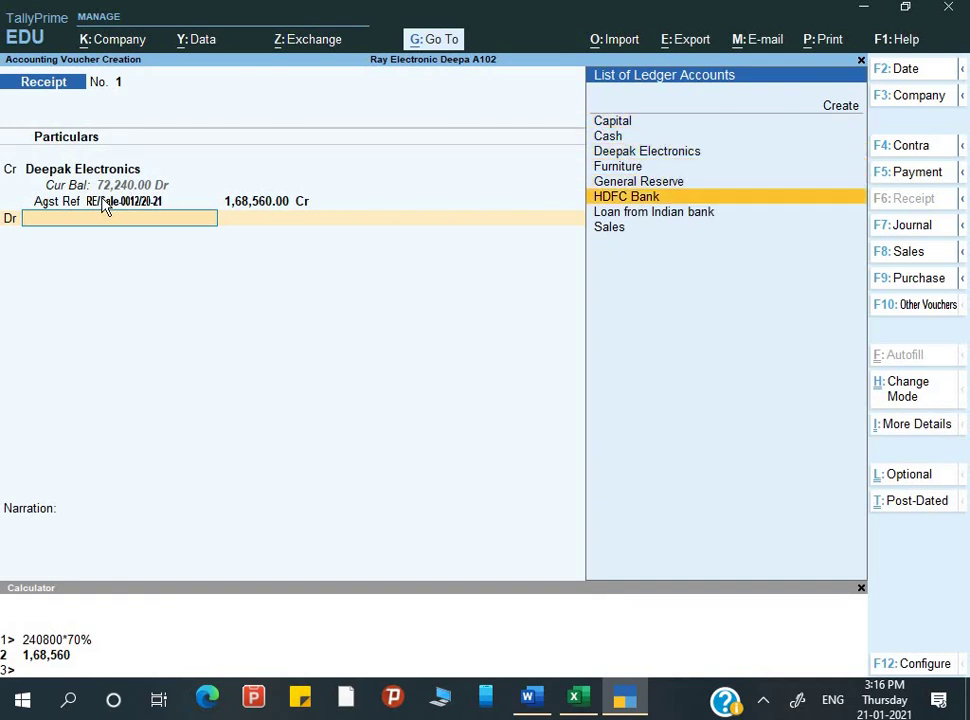
key(Return)
key(Return)
key(Return)
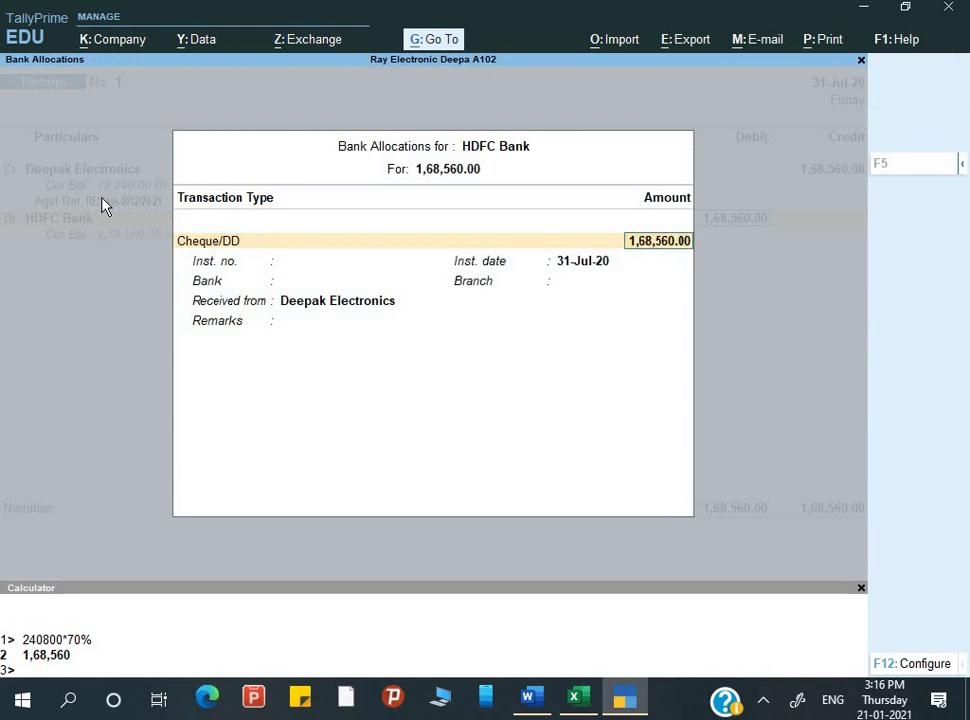
key(Return)
Step: Switch to the assignment in Word and add "no. 212101" after "cheque" in item 6
key(alt+Tab)
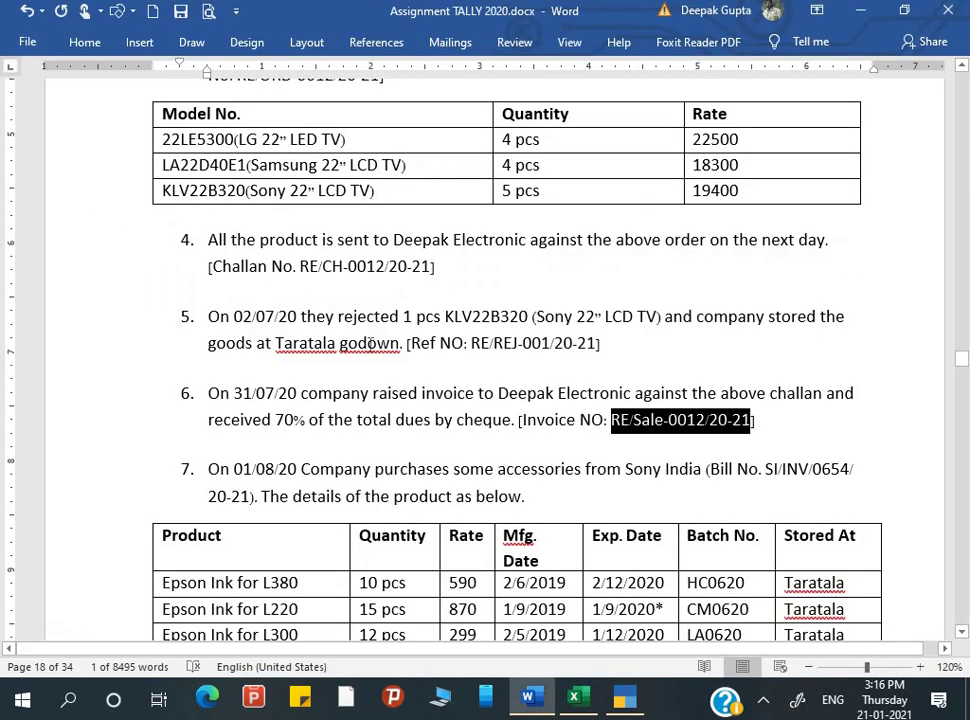
click(519, 423)
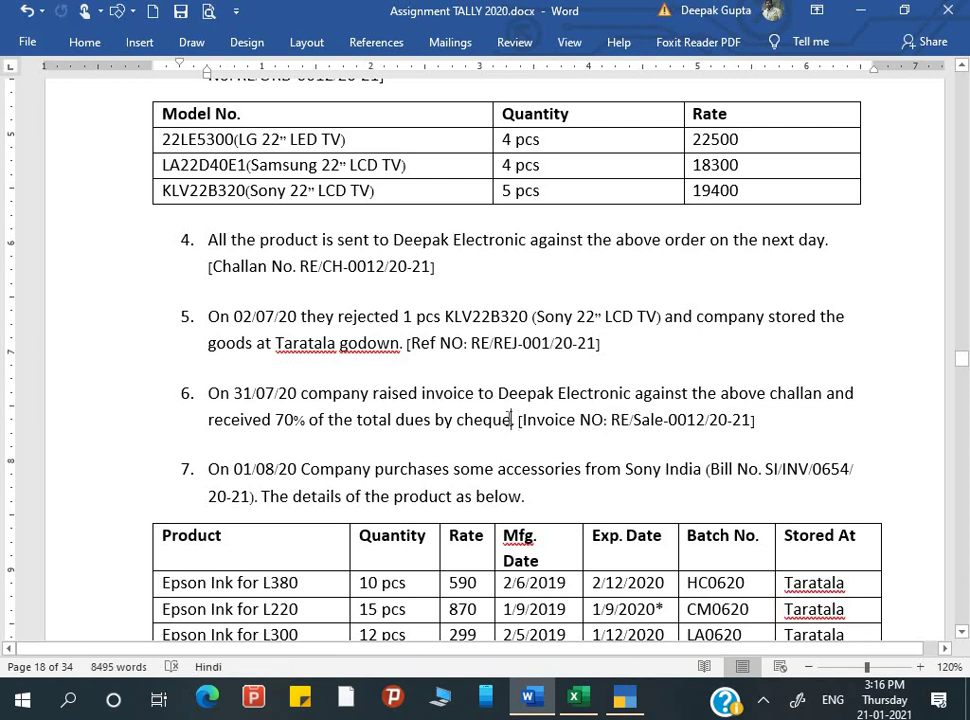
click(511, 420)
text(m)
key(BackSpace)
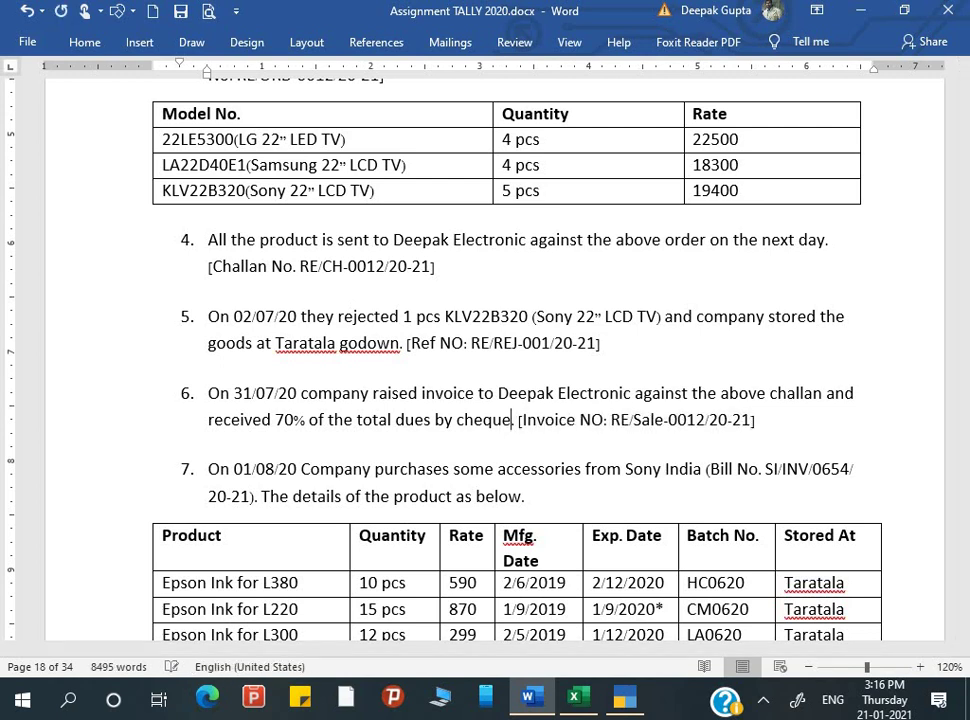
text(b)
key(BackSpace)
text(.)
key(BackSpace)
text(no. )
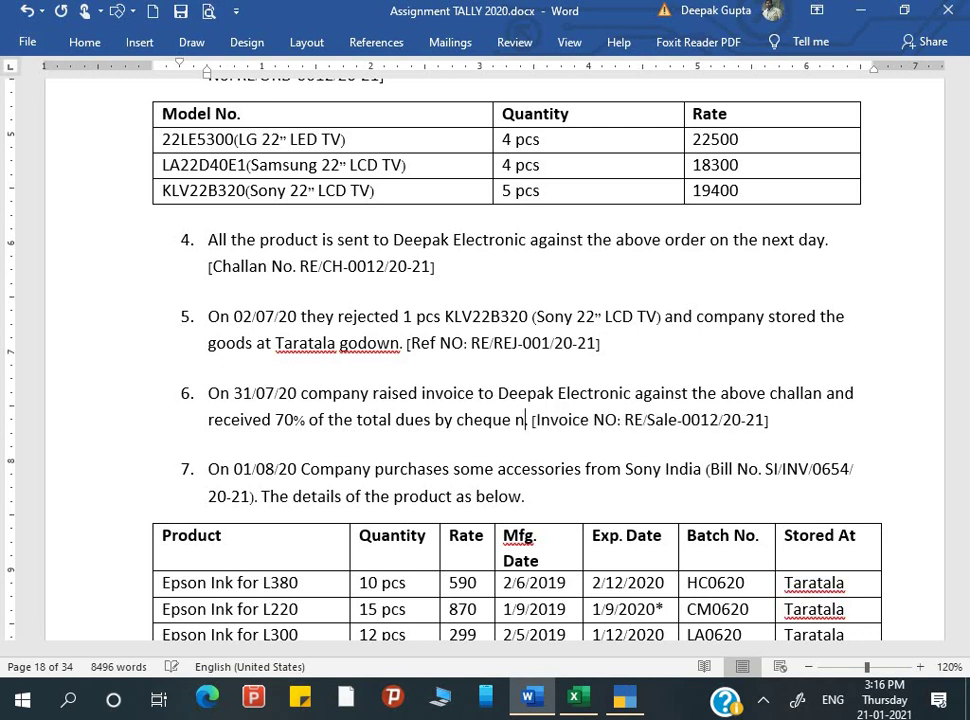
text(2)
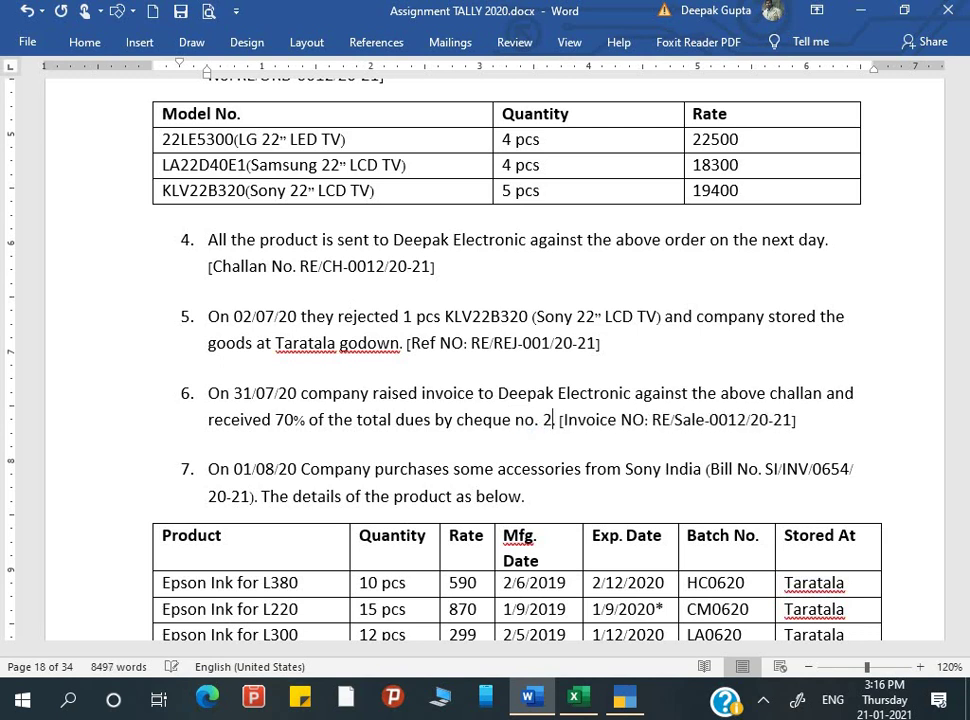
text(12101)
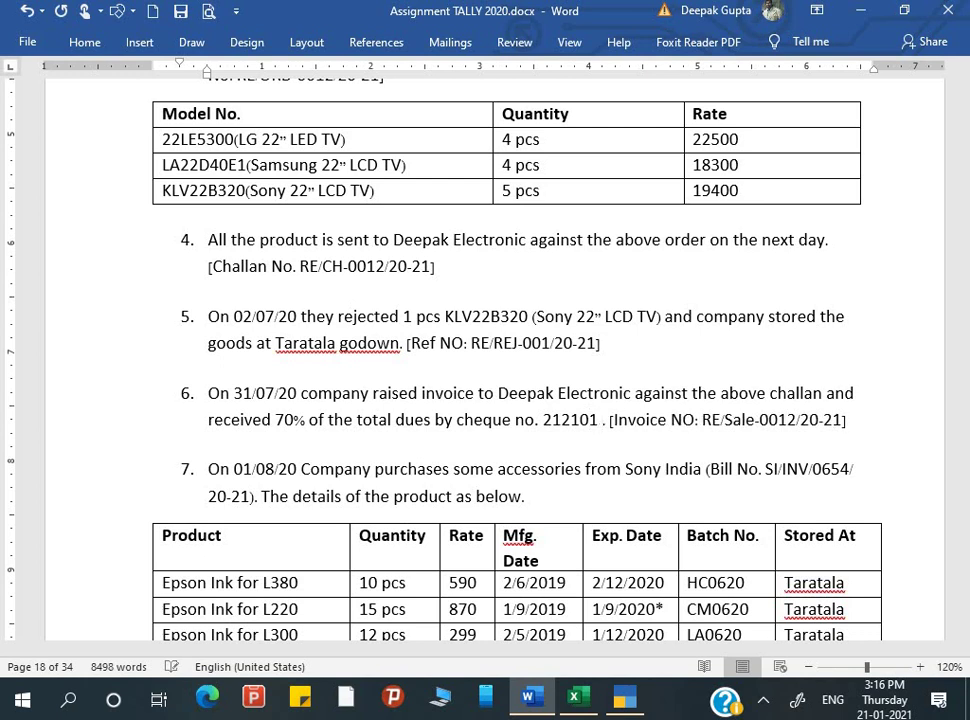
Step: Add "of ICICI BANK" after the cheque number in item 6
text( of A)
key(BackSpace)
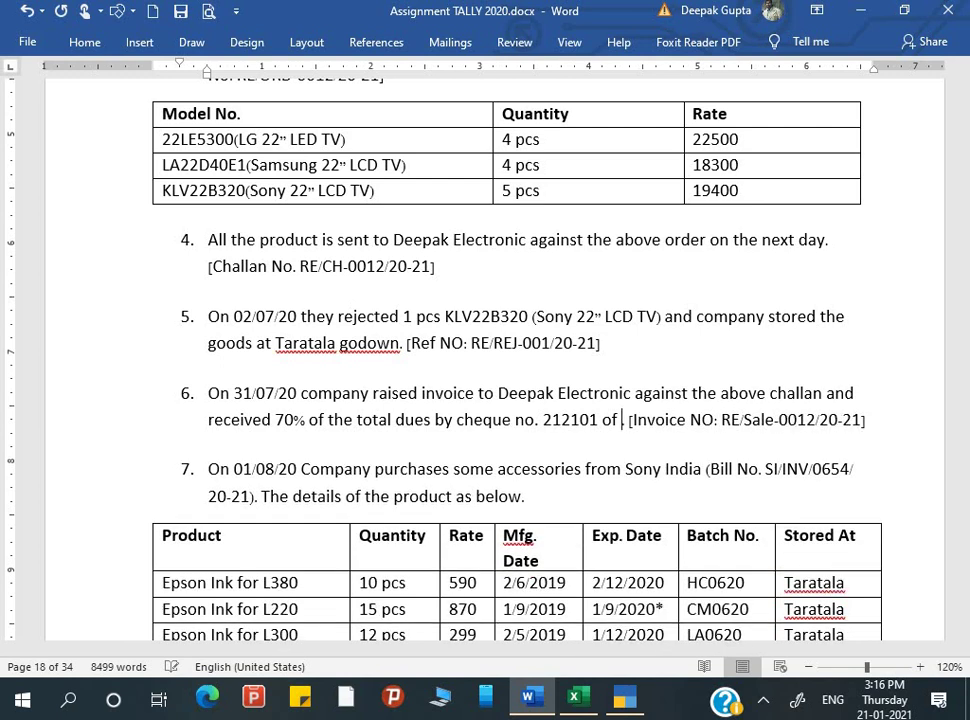
text(ICI )
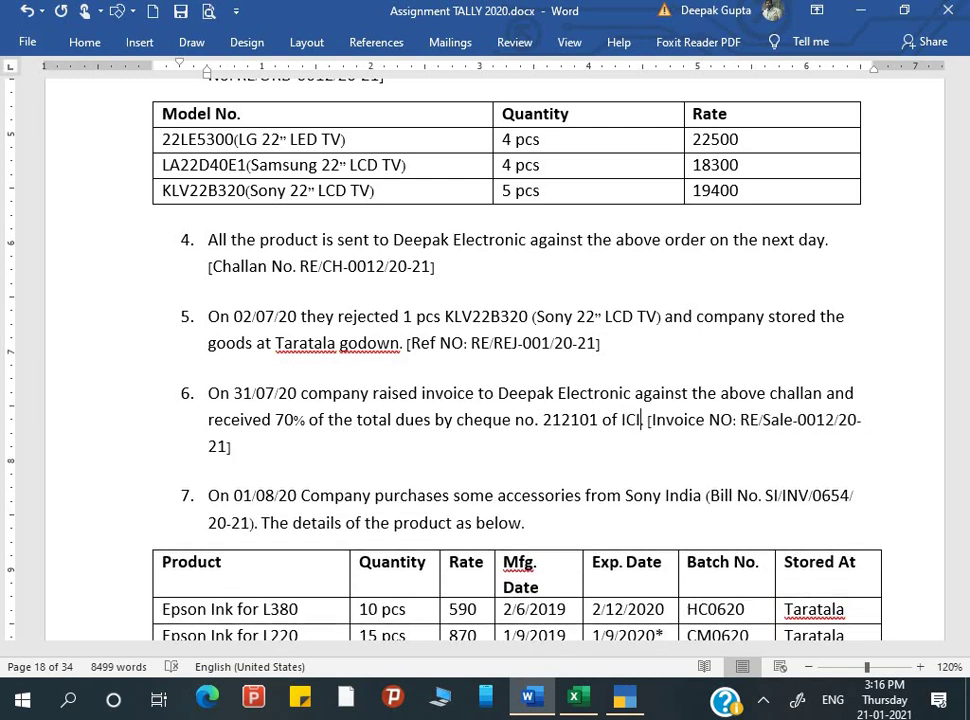
text(CI BANK.)
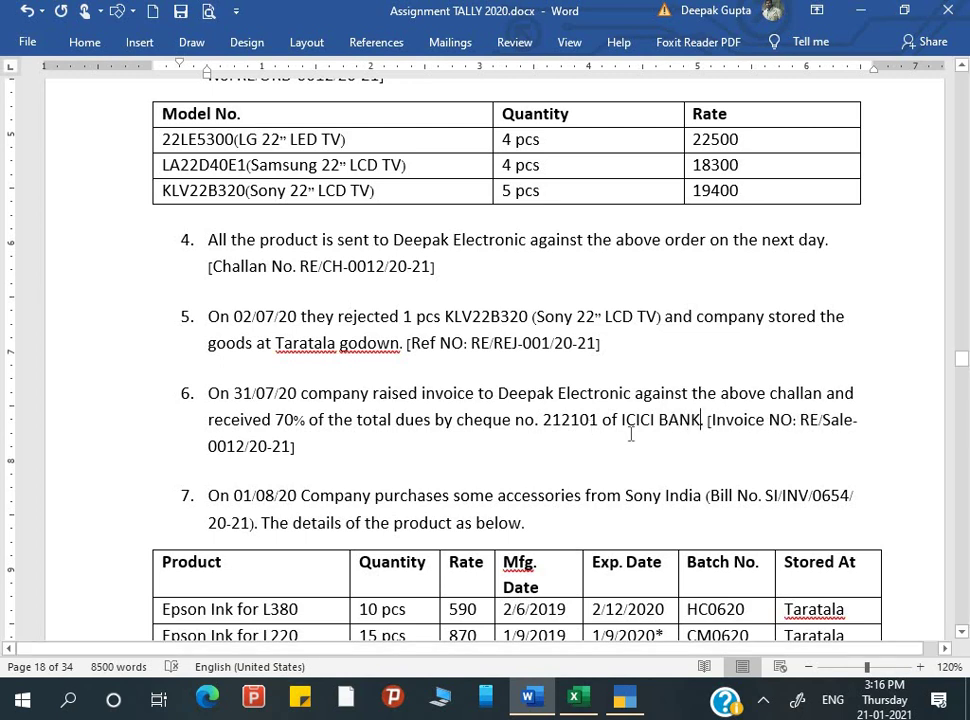
click(708, 427)
key(Return)
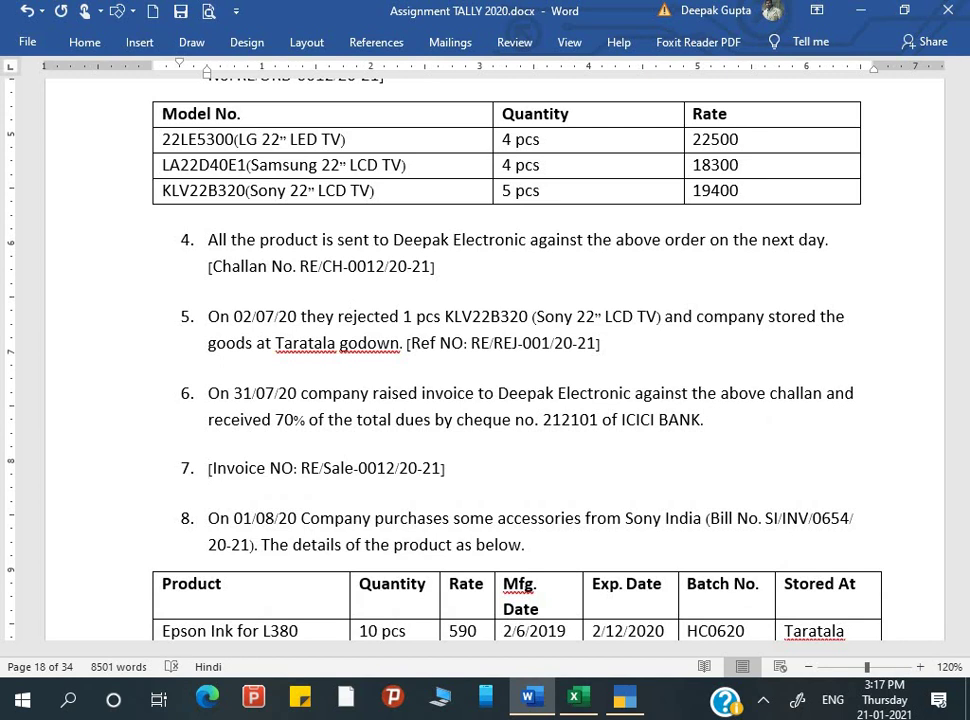
key(BackSpace)
key(BackSpace)
key(BackSpace)
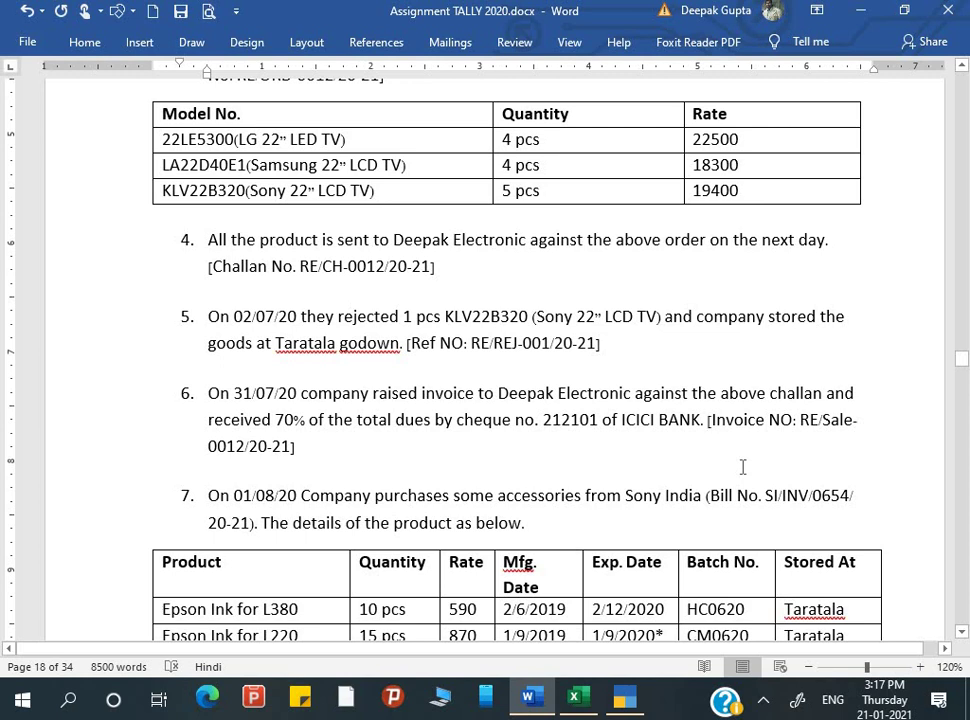
Step: Save the assignment, then enter 212101 as the cheque's instrument number in TallyPrime, accepting the 31-Jul-20 date
key(ctrl+s)
key(alt+Tab)
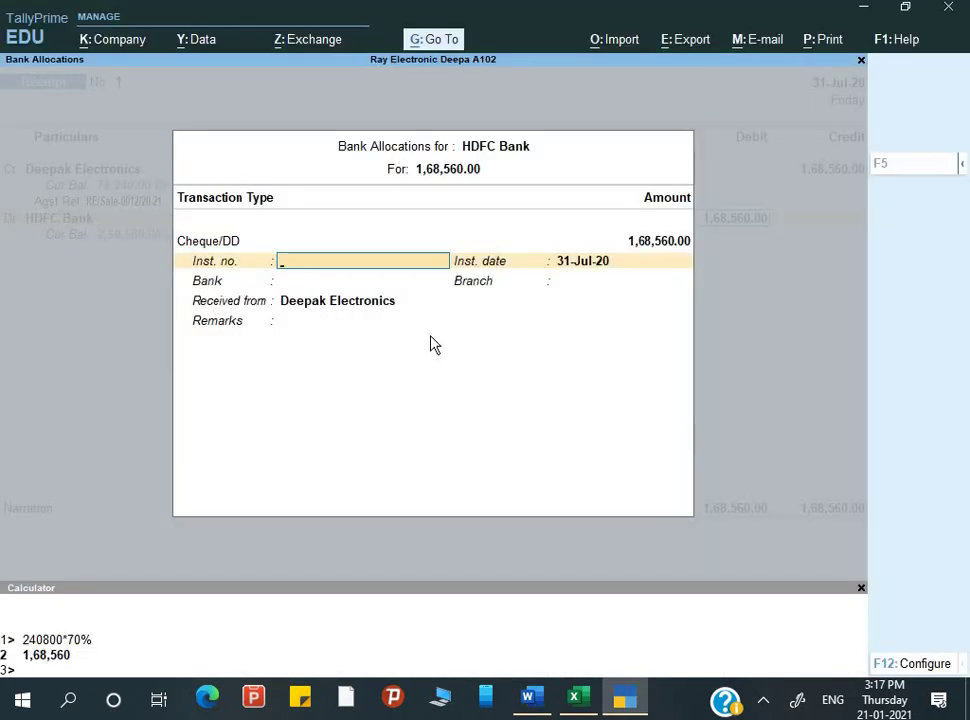
text(212101)
key(Return)
key(Return)
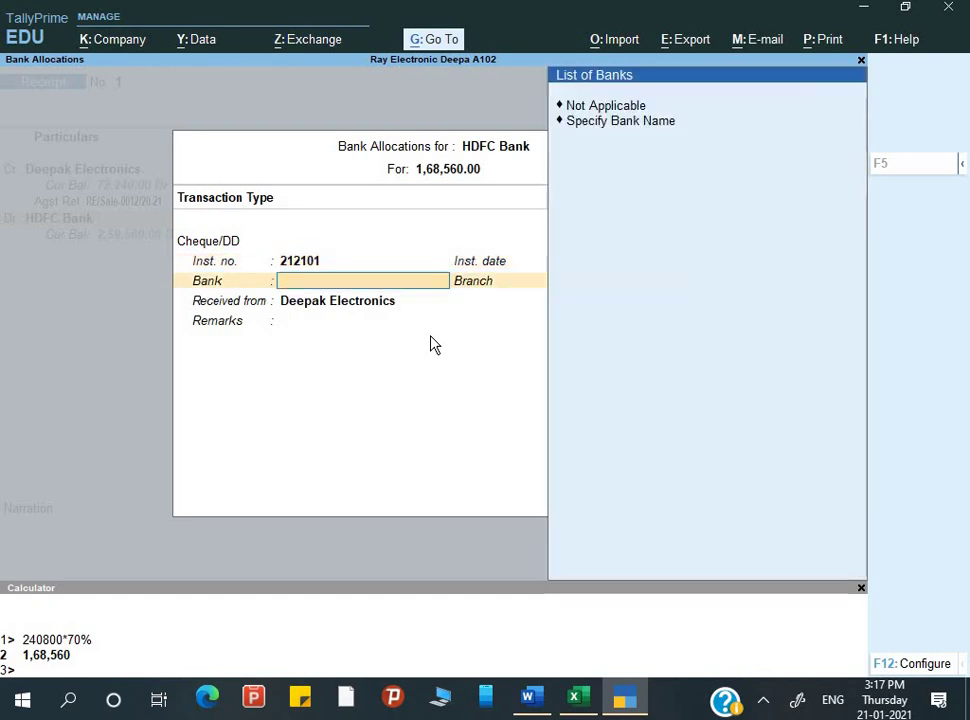
Step: Specify ICICI Bank as the cheque's bank and complete the bank allocation with branch and remarks left blank
key(Down)
key(Return)
text(IC)
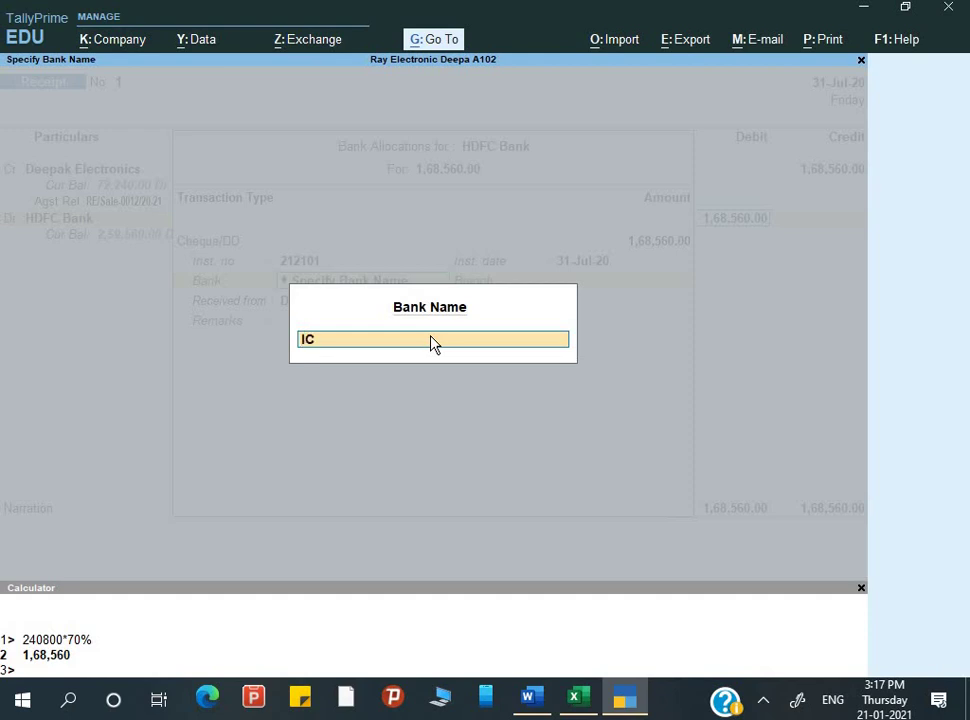
text(ICI Bank)
key(Return)
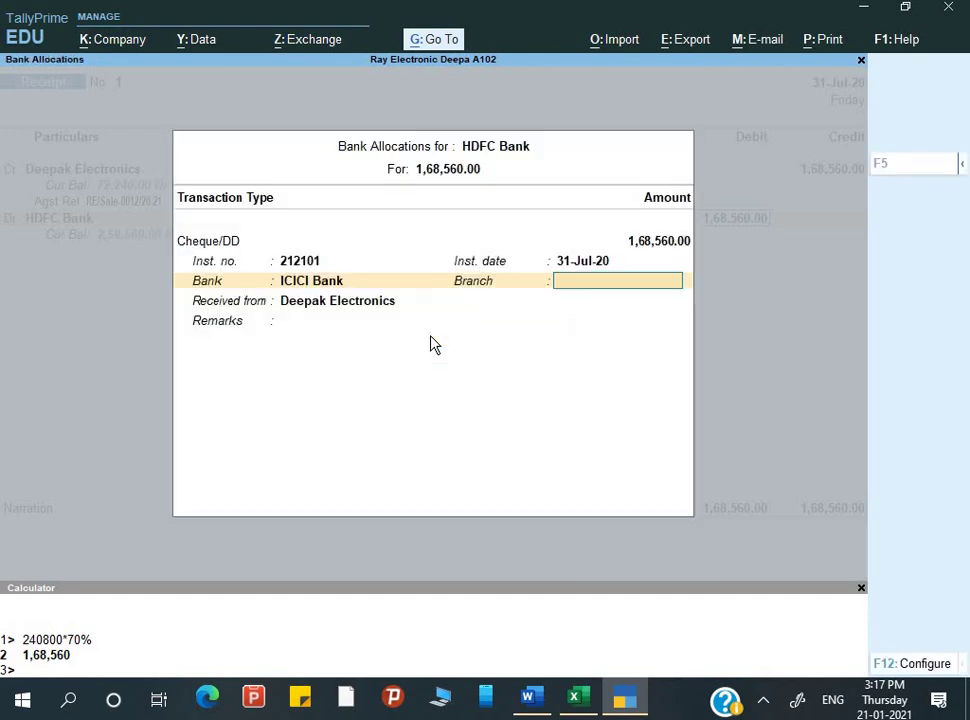
key(Return)
key(Return)
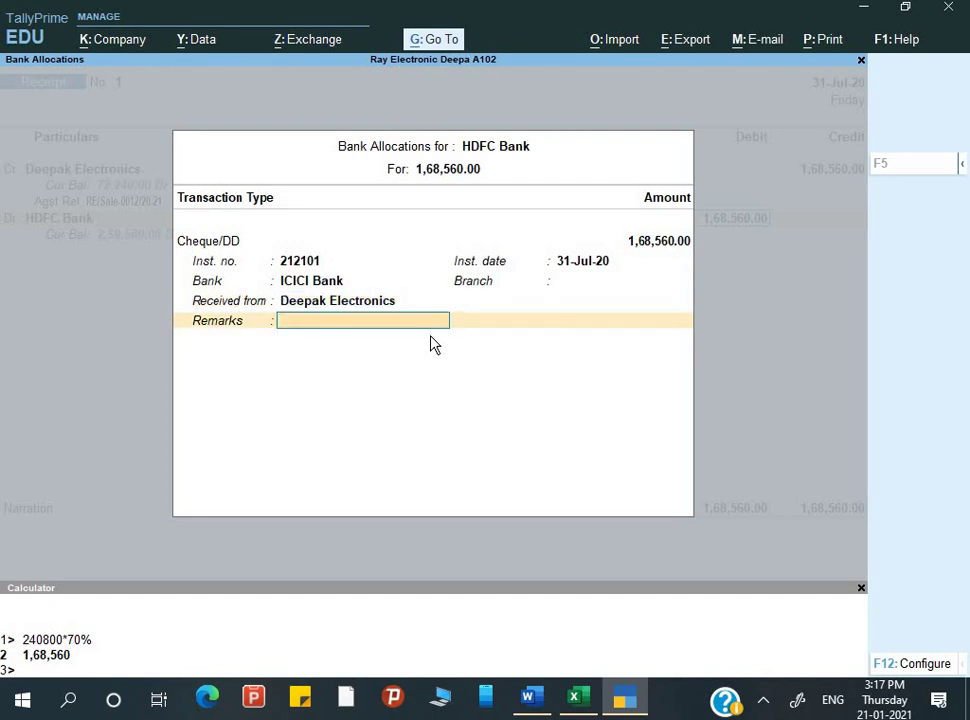
key(Return)
Step: Enter the narration "Being payment rec." and save the receipt voucher
text(B)
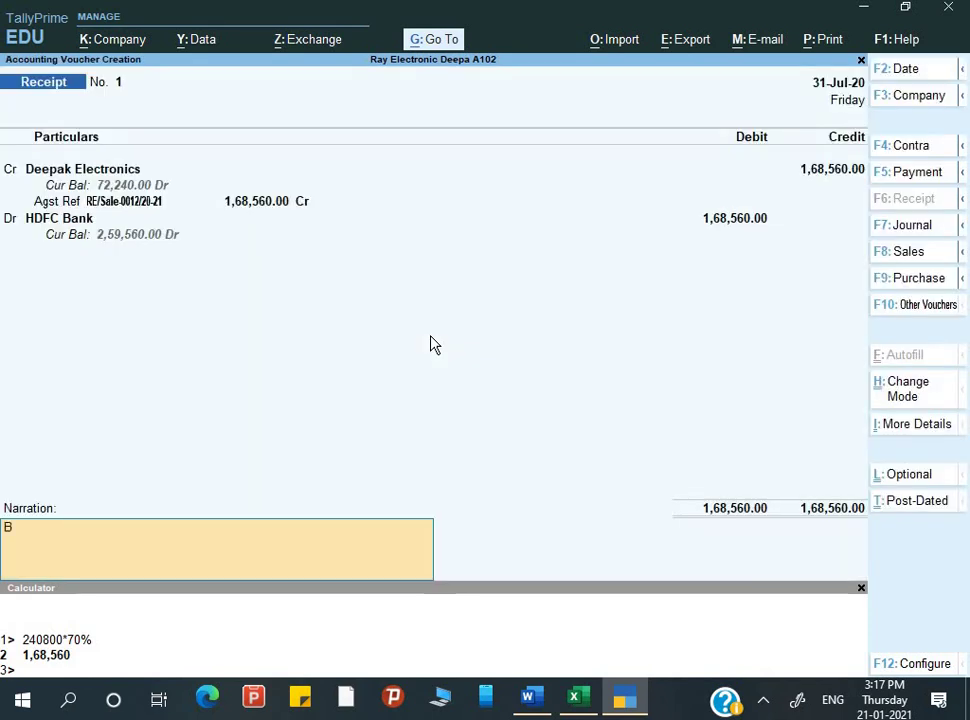
text(eing pa)
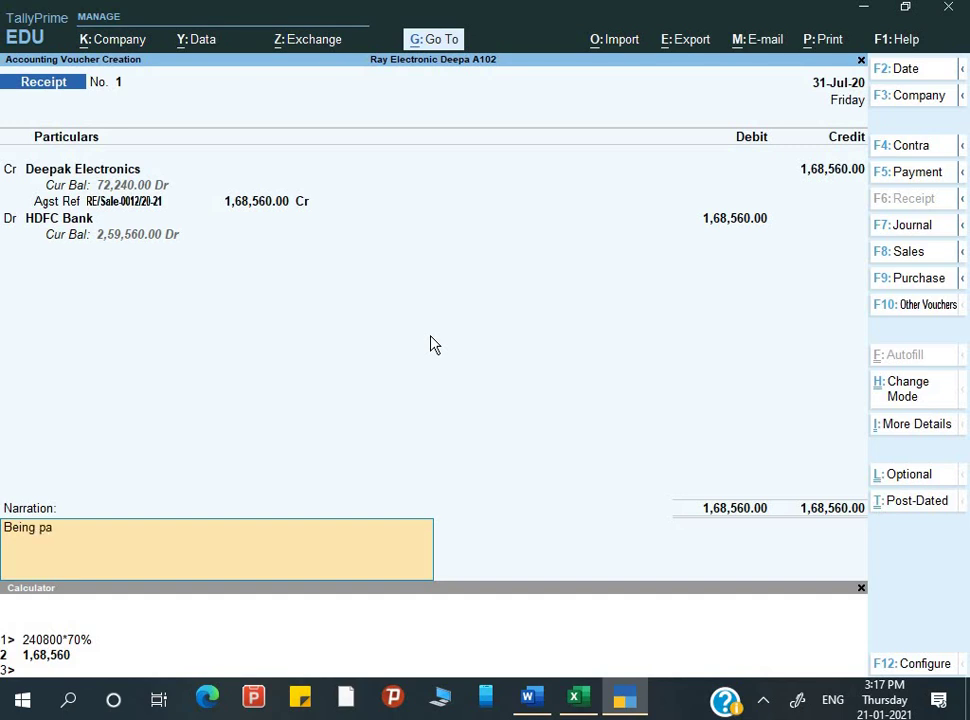
text(yment rec.)
key(Return)
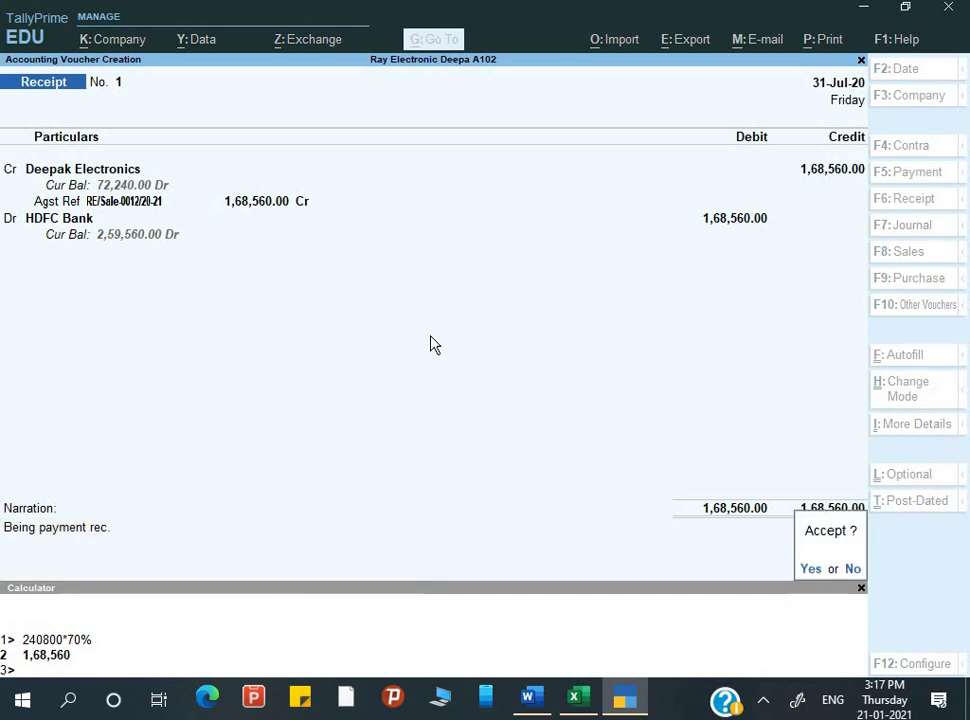
key(Return)
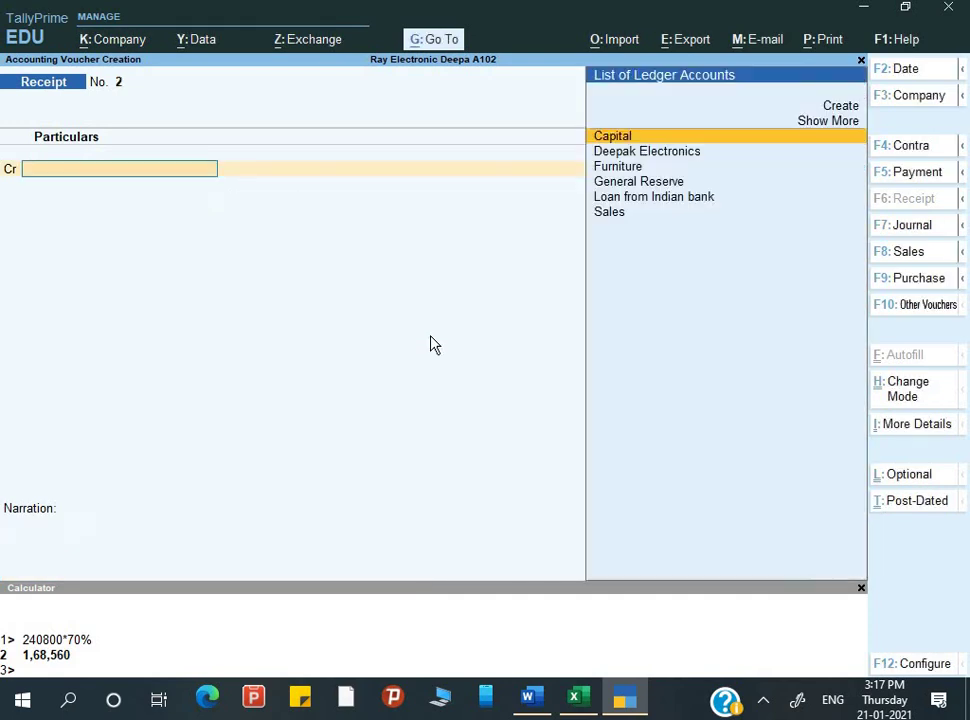
Step: Switch to the Word assignment and review item 7, the Sony India accessories purchase, along with the preceding transactions and stock details
key(alt+Tab)
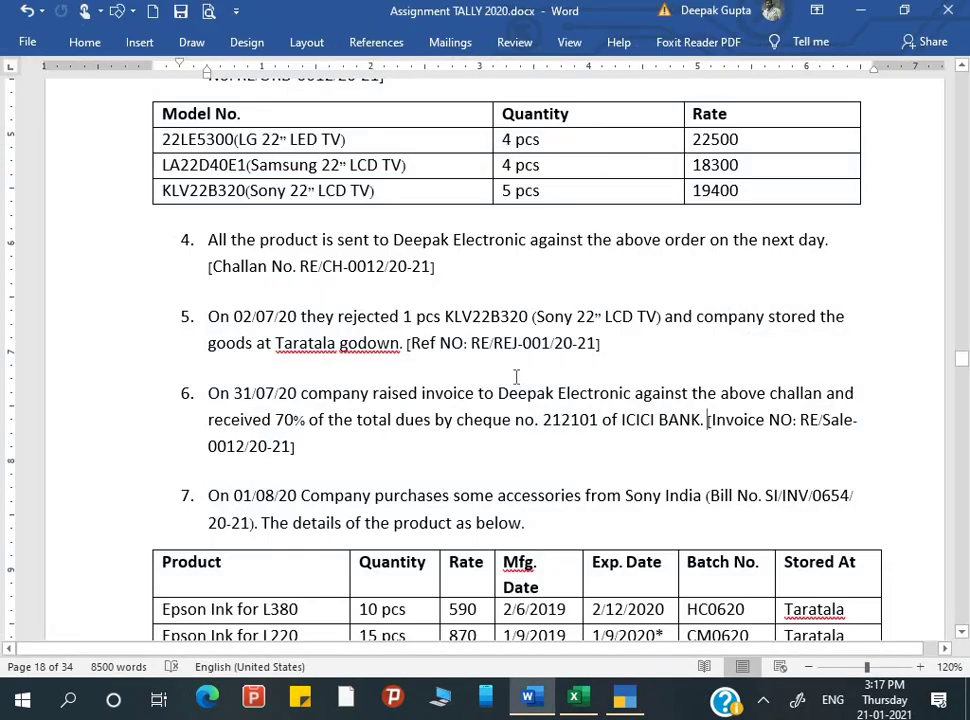
scroll(303, 459, down, 3)
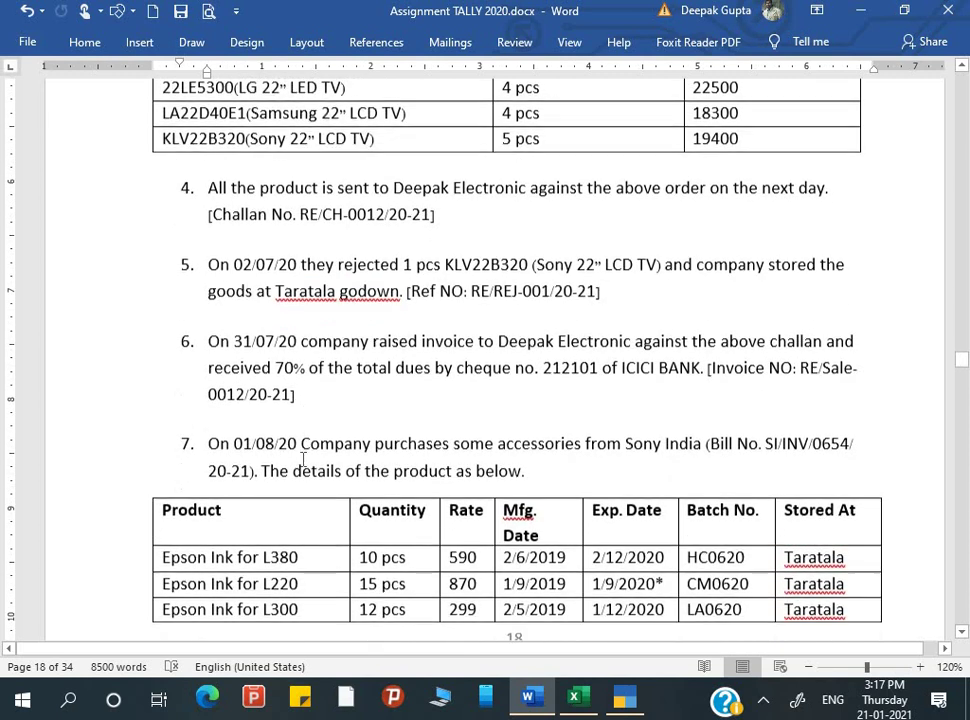
click(212, 340)
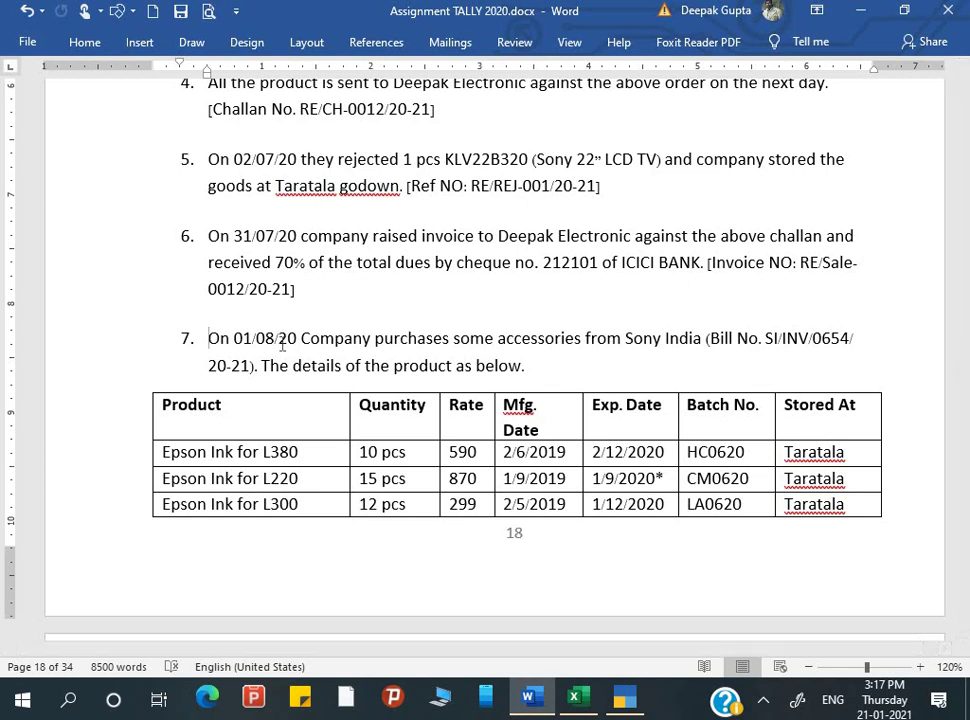
scroll(293, 275, down, 2)
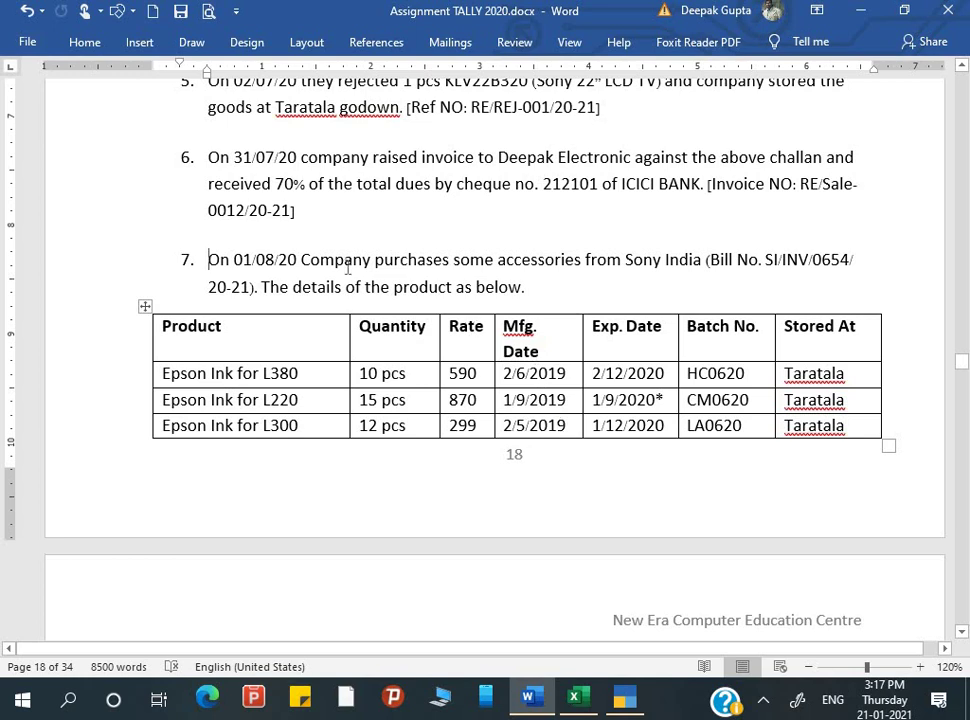
scroll(329, 250, up, 6)
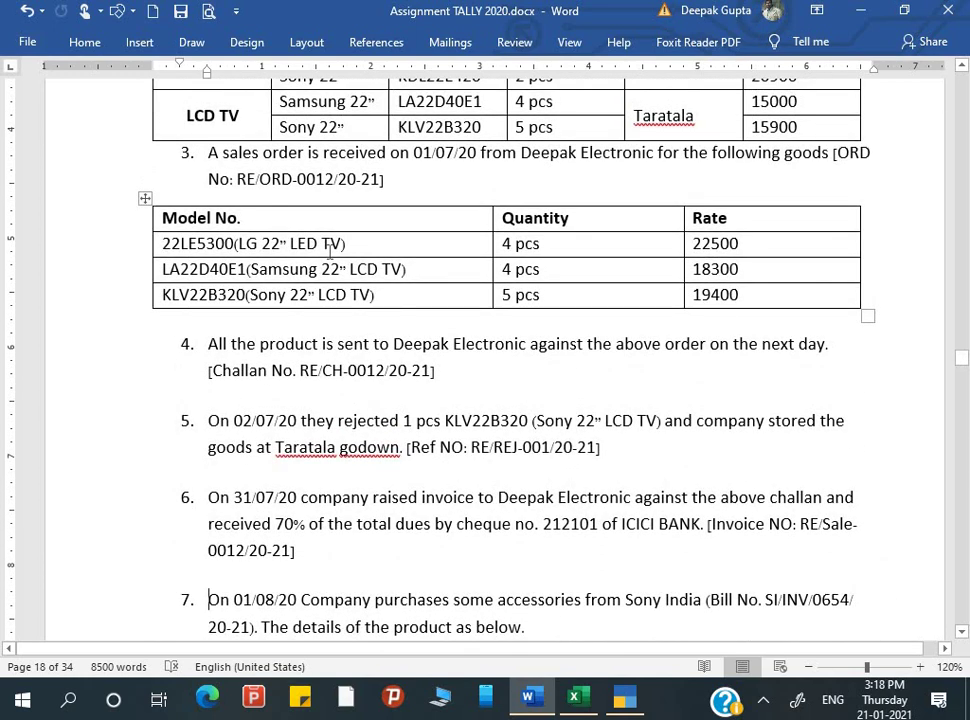
scroll(330, 250, up, 5)
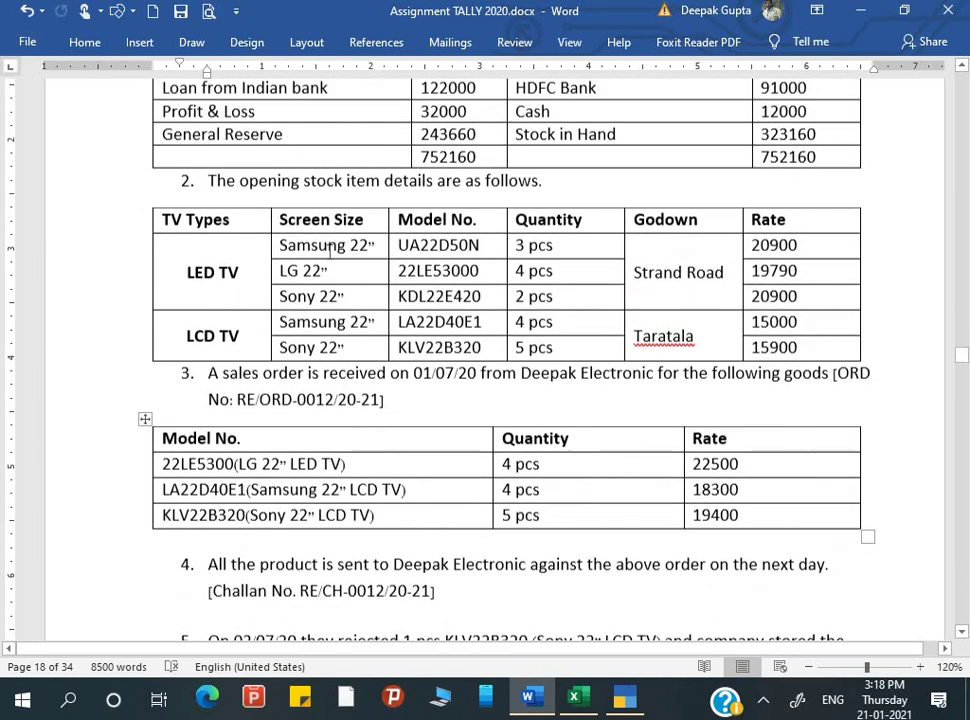
scroll(330, 250, down, 5)
scroll(330, 244, down, 5)
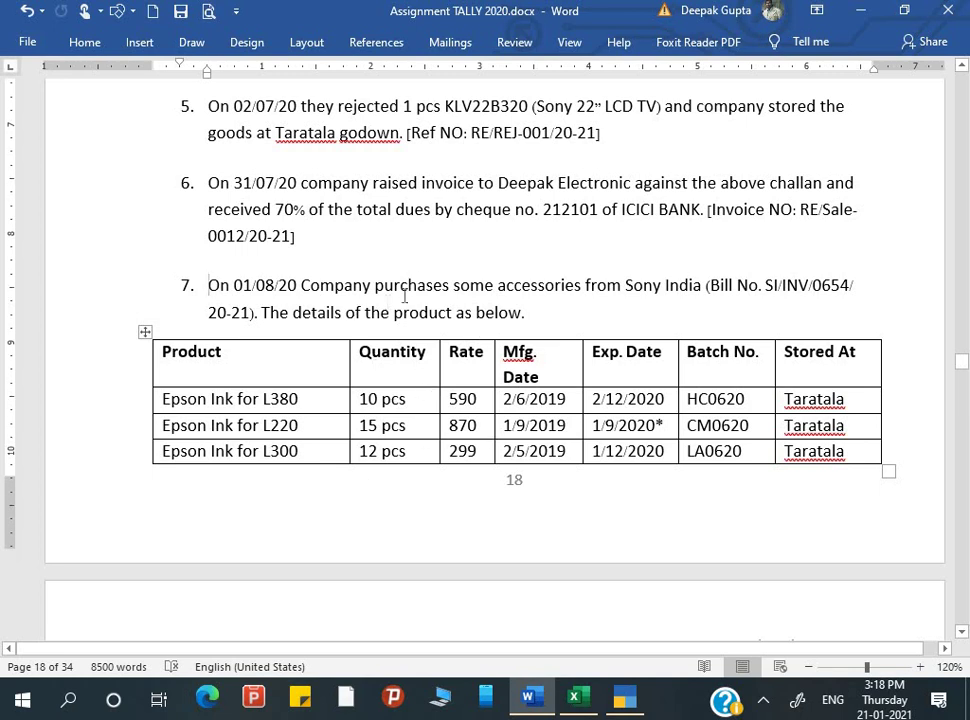
Step: Check the accessories table in item 7, switch to TallyPrime, and leave receipt entry for the Gateway of Tally
scroll(294, 272, down, 1)
click(237, 210)
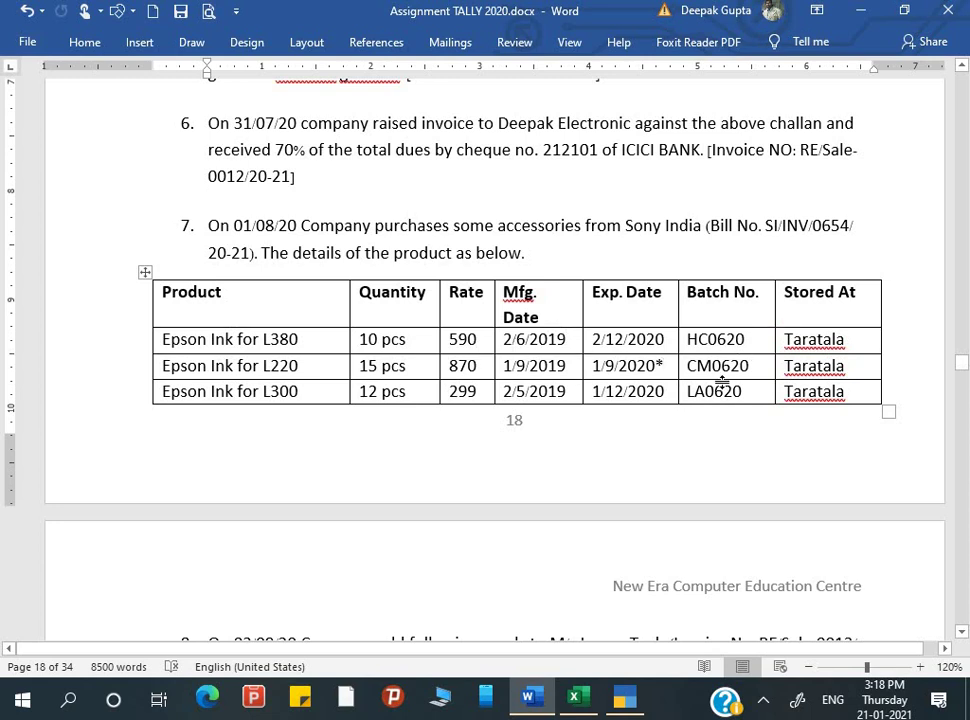
key(alt+Tab)
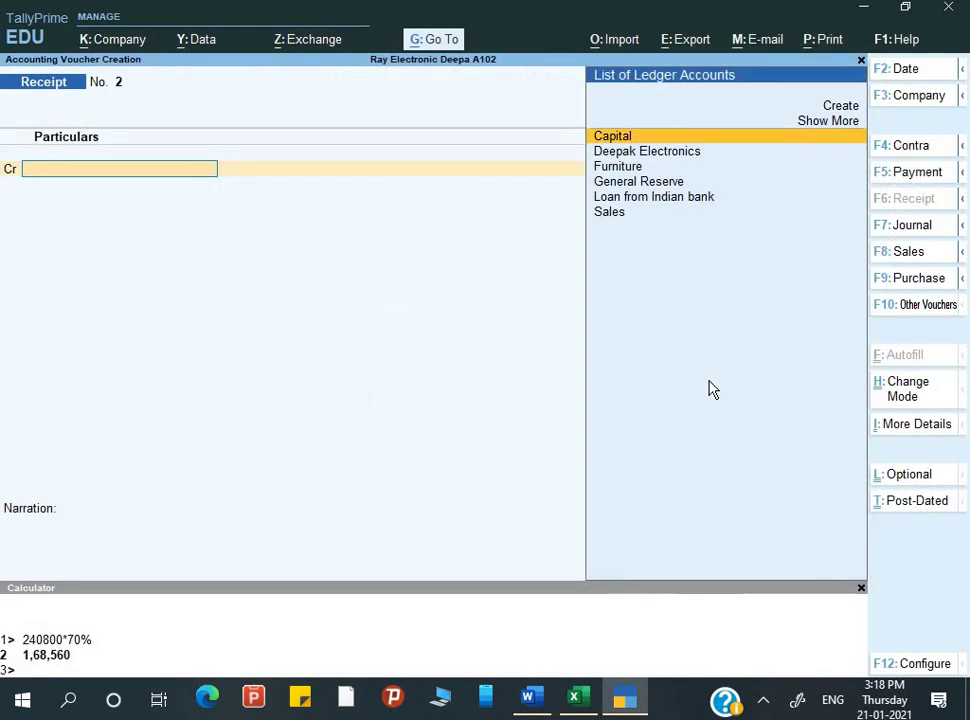
key(Escape)
key(Escape)
key(n)
key(Down)
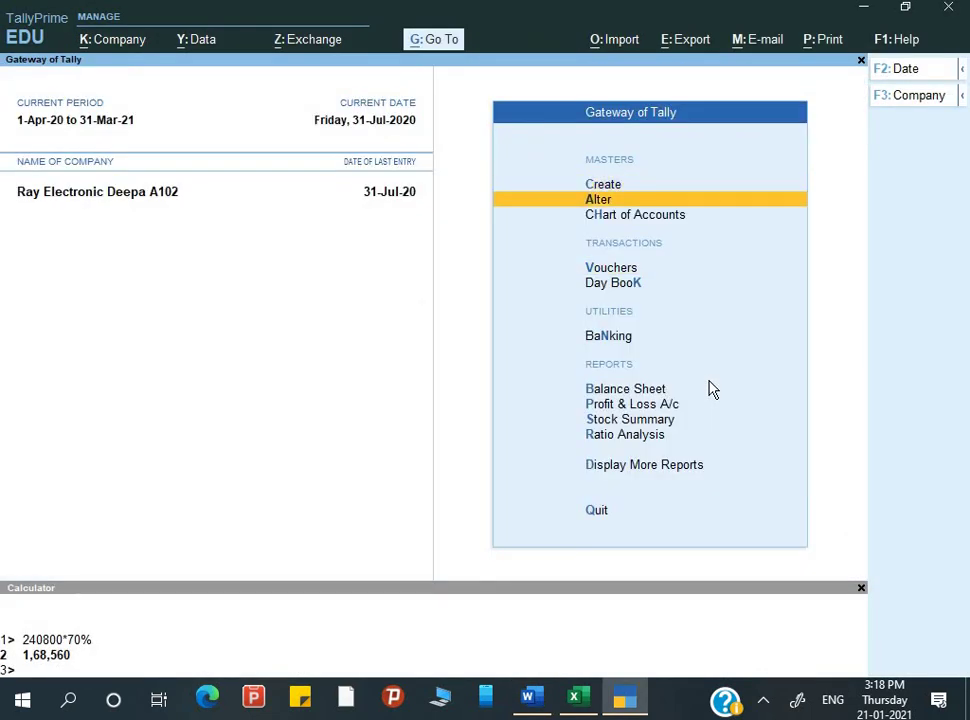
key(Up)
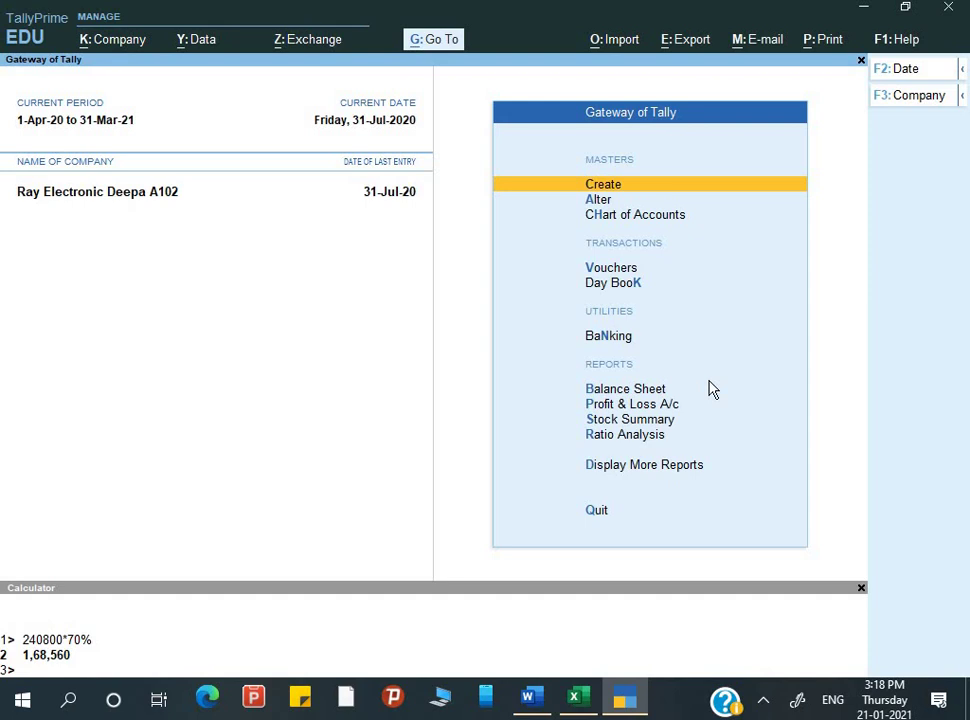
key(Down)
key(Down)
key(Return)
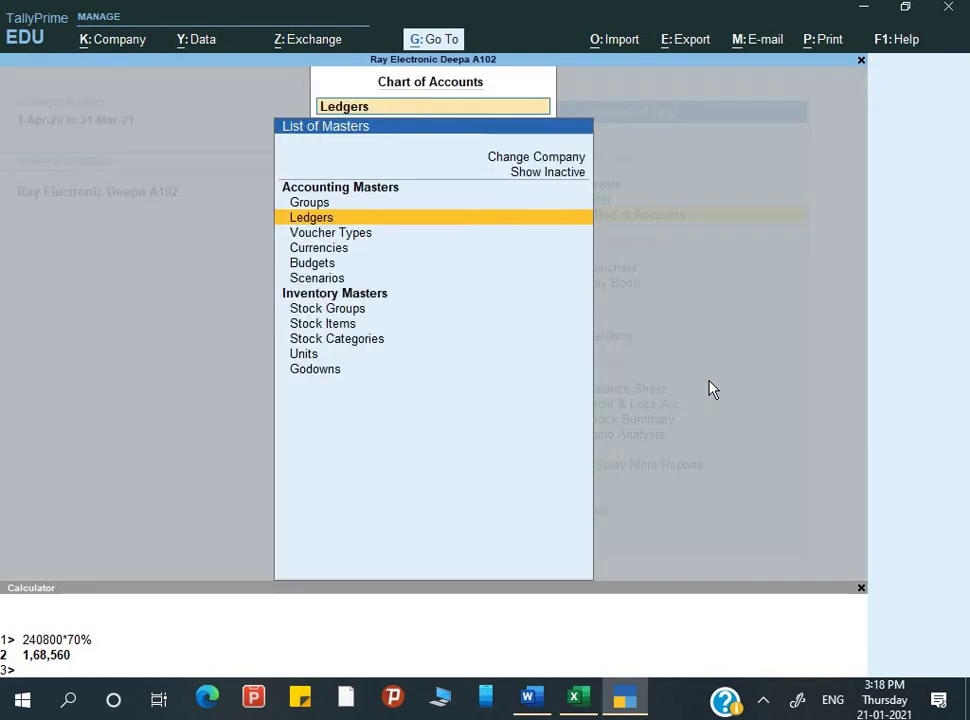
key(Down)
key(Down)
key(Down)
key(Down)
key(Down)
key(Down)
key(Down)
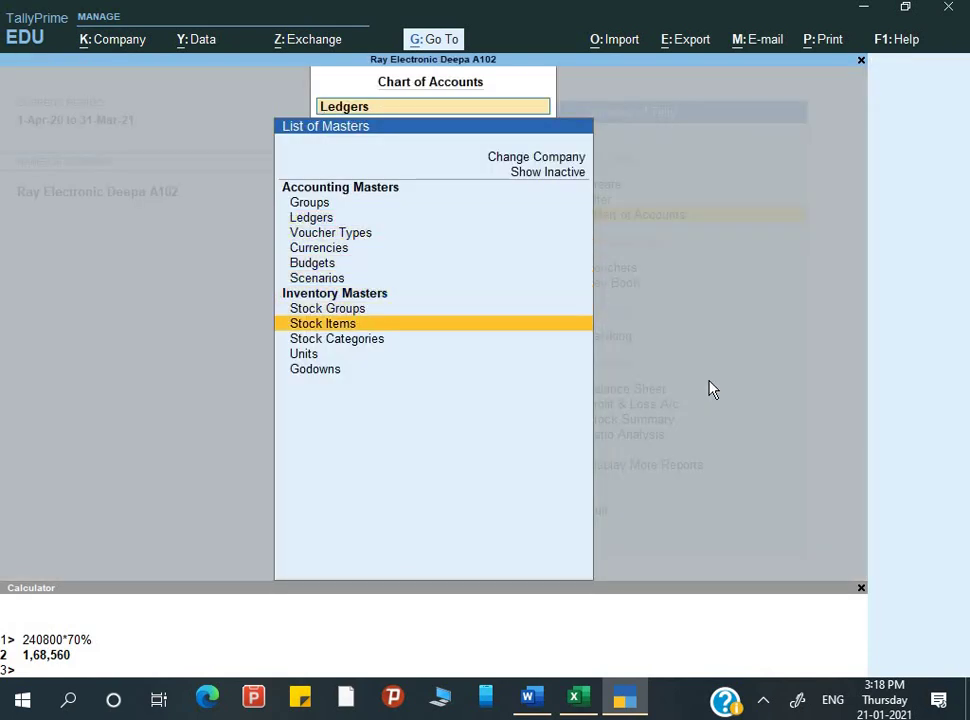
key(Return)
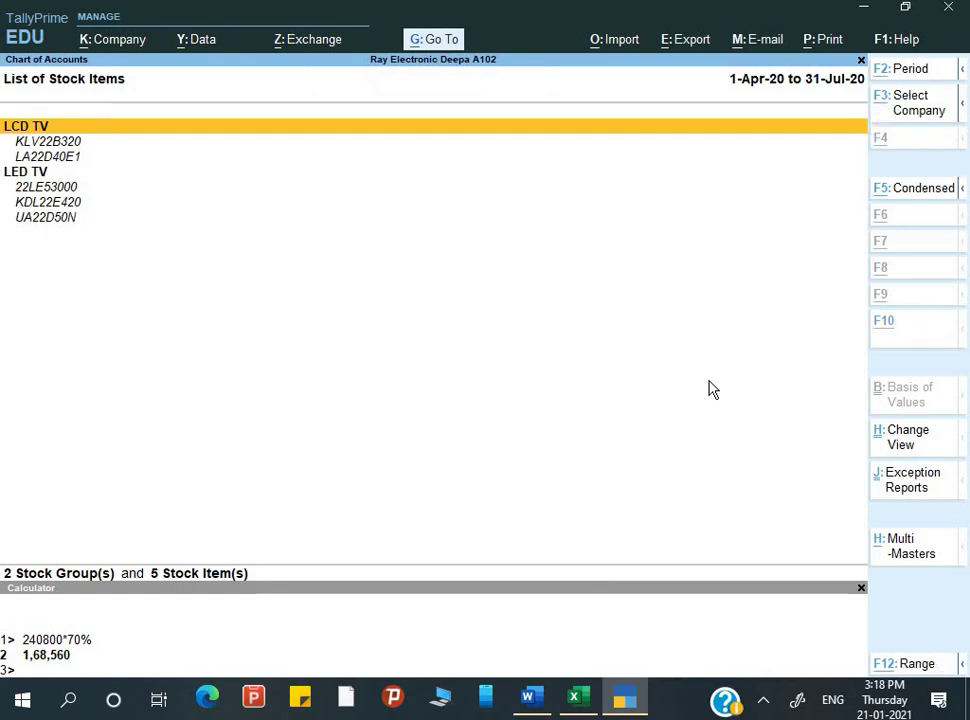
key(Escape)
key(Escape)
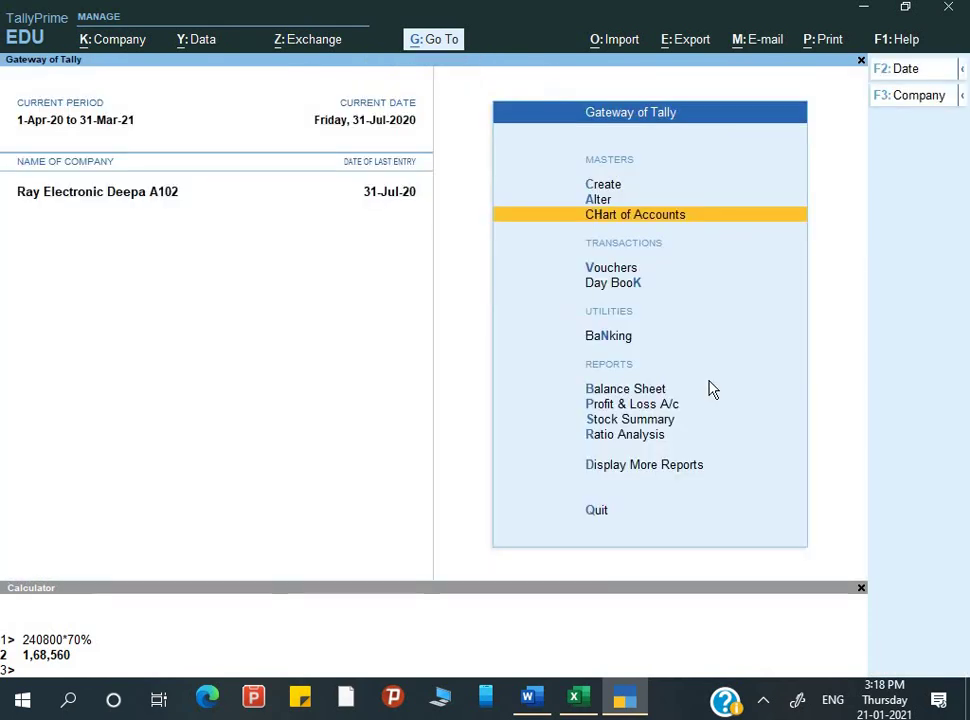
Step: Start Multi Create for stock items under All Items from the Chart of Accounts' stock item list
key(Return)
key(Down)
key(Down)
key(Down)
key(Down)
key(Down)
key(Down)
key(Down)
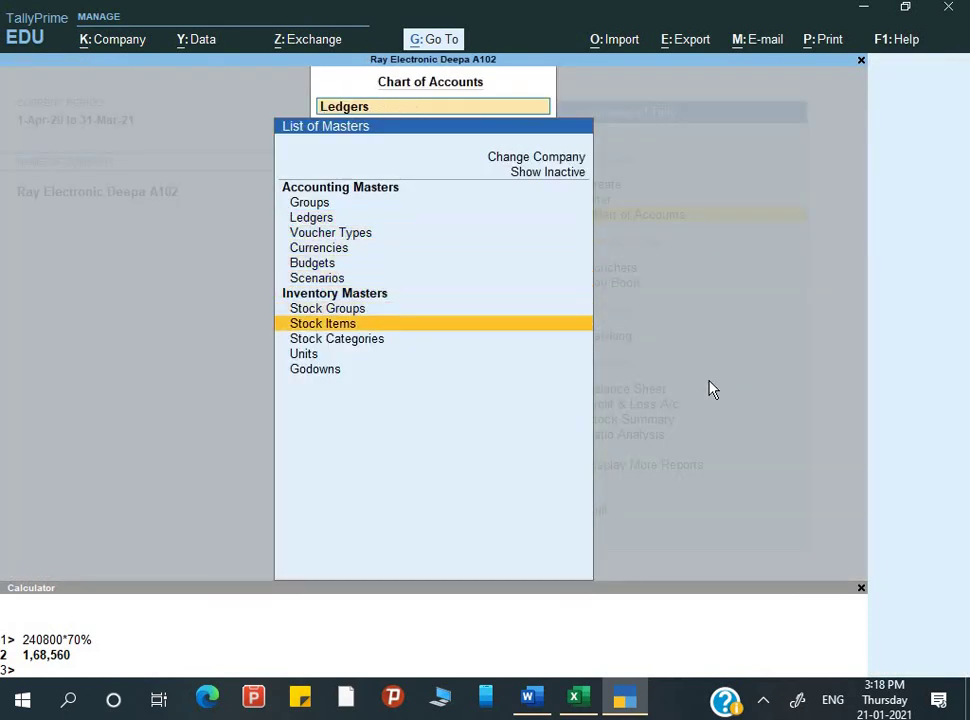
key(Return)
key(alt+h)
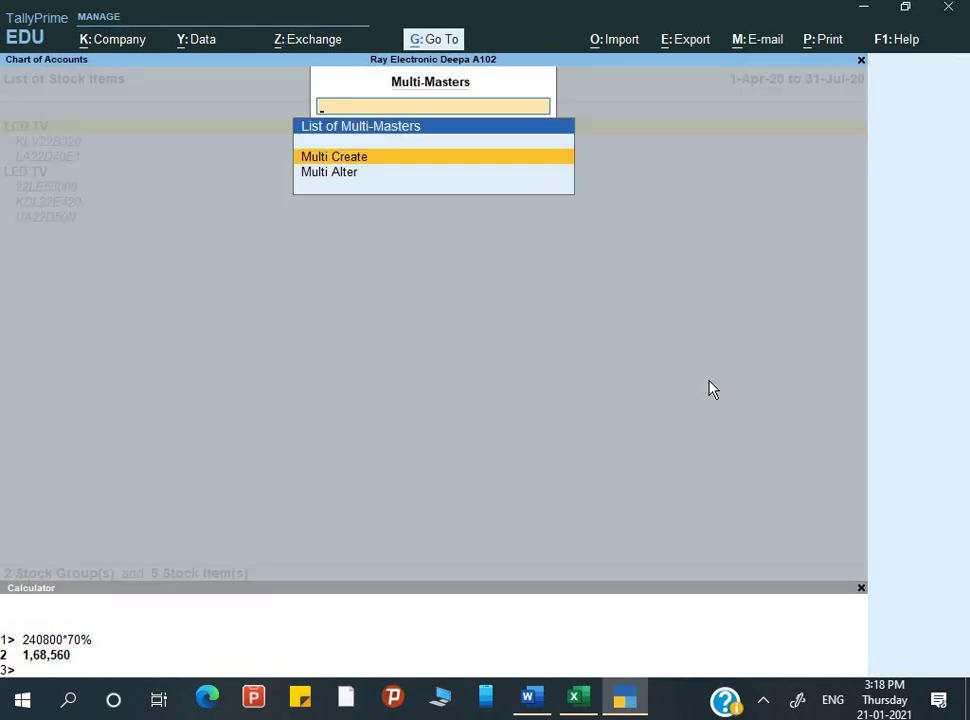
key(Return)
key(Return)
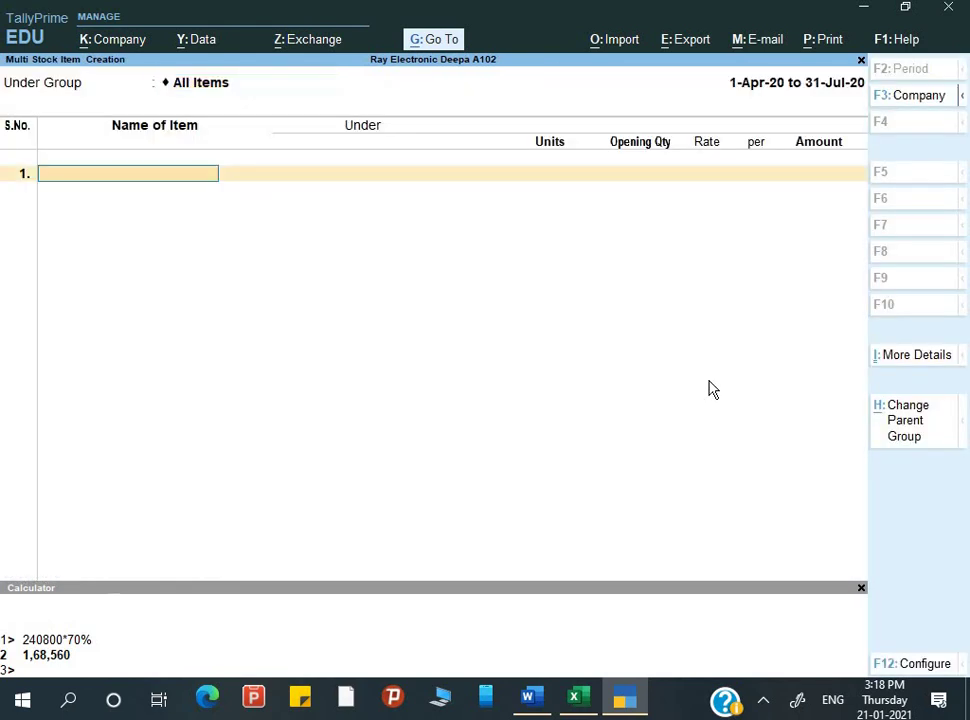
Step: Copy the first product name from the Word assignment's accessories table and enter "Epson Ink for L380" as the first stock item in TallyPrime
key(alt+Tab)
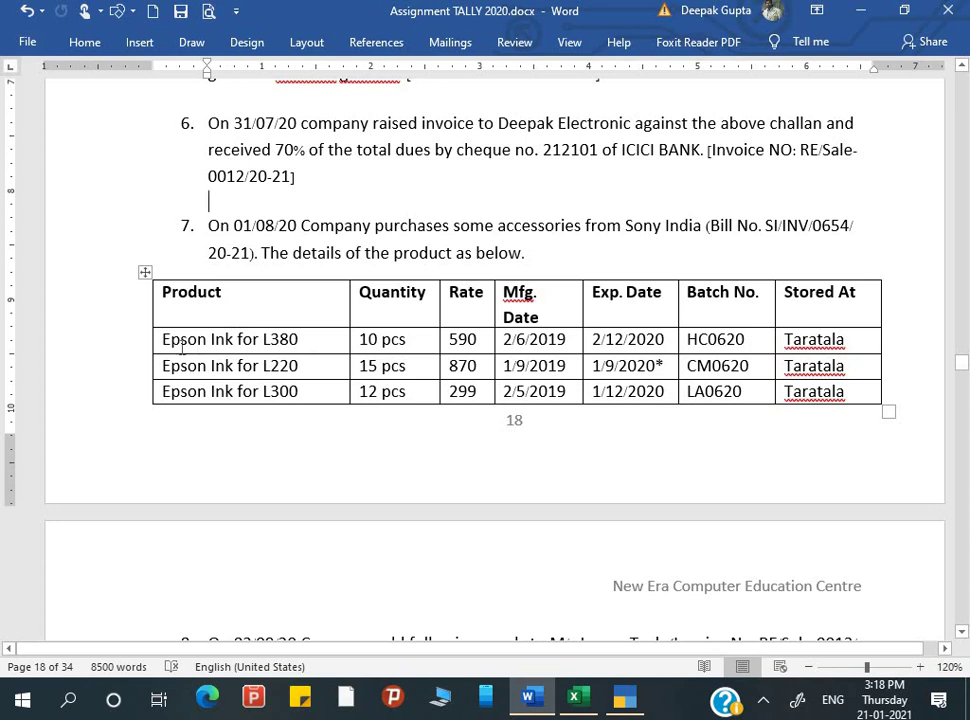
drag(163, 340, 312, 333)
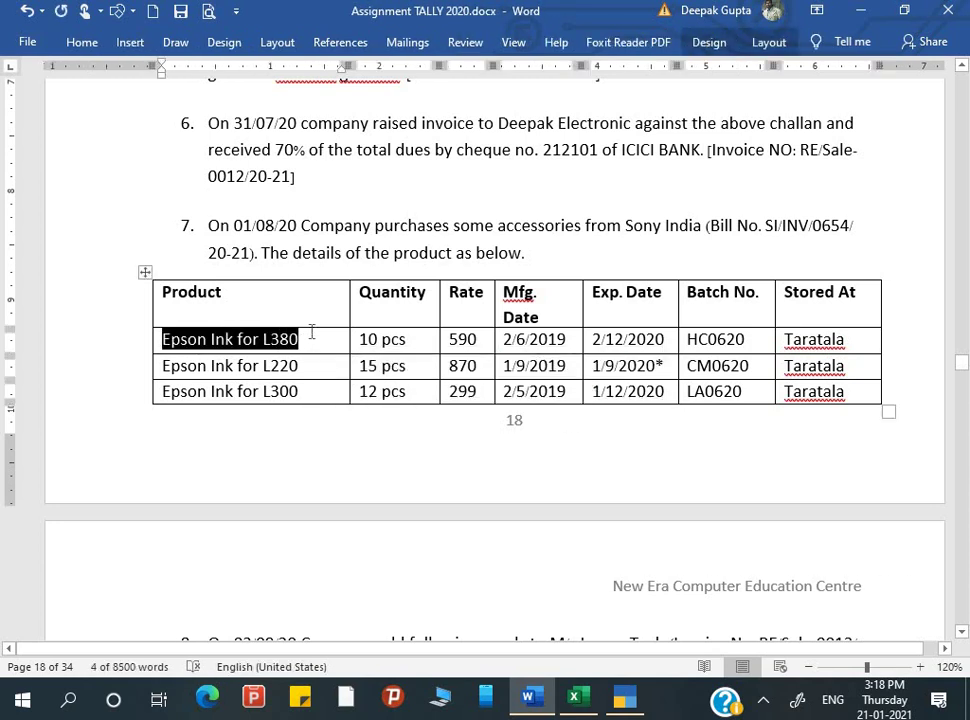
key(alt+Tab)
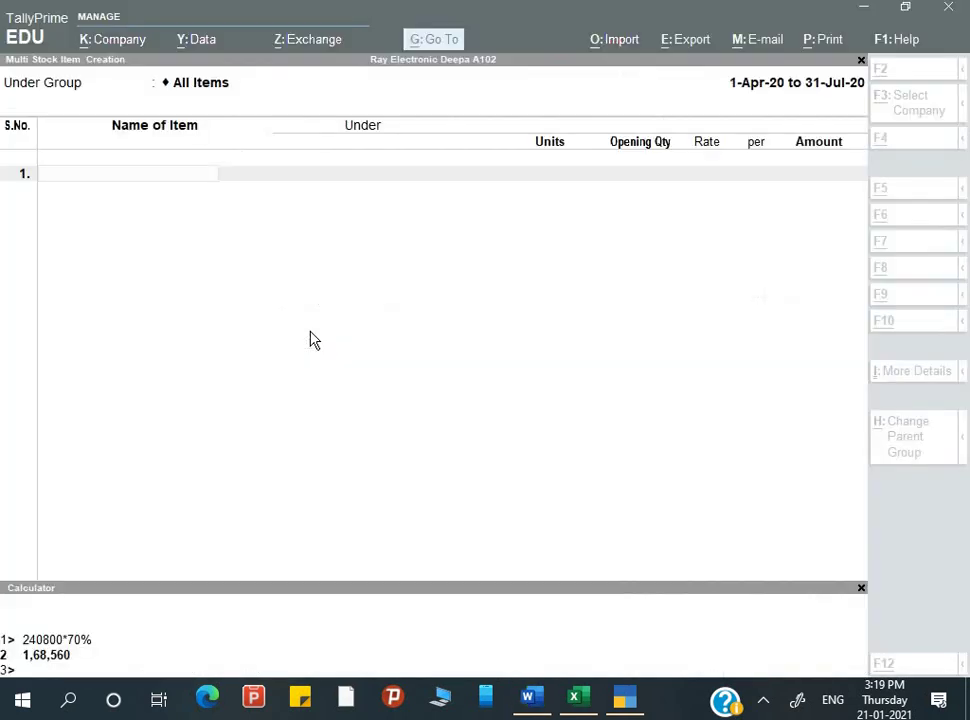
key(ctrl+alt+v)
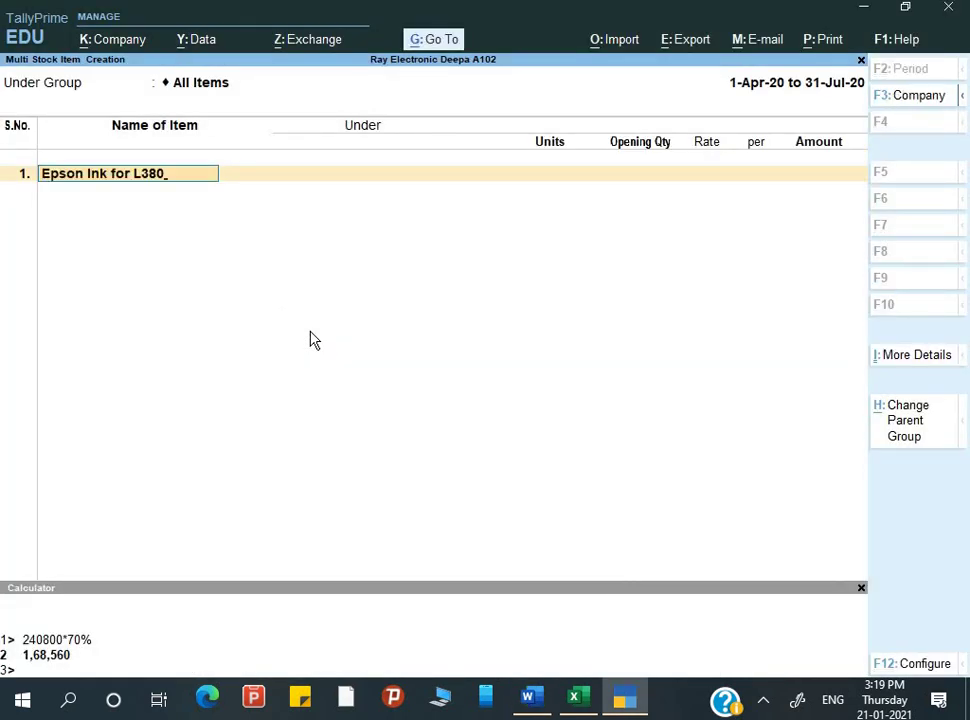
key(Return)
Step: Copy "accessories" from item 7 in Word and create it in TallyPrime as the ink item's stock group under Primary
key(alt+Tab)
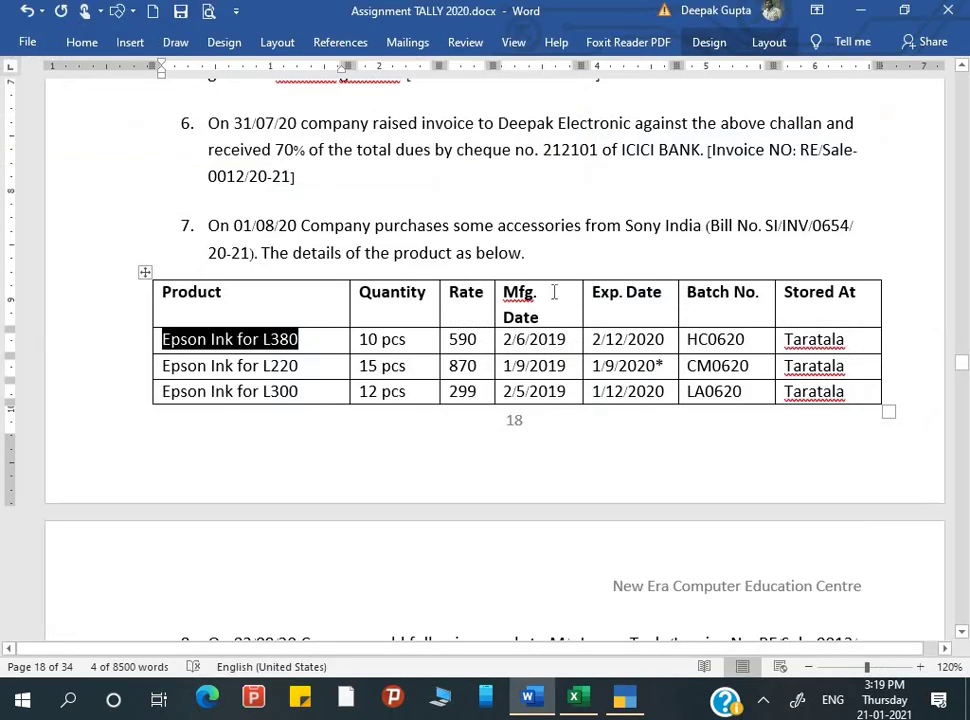
drag(498, 226, 584, 229)
key(alt+Tab)
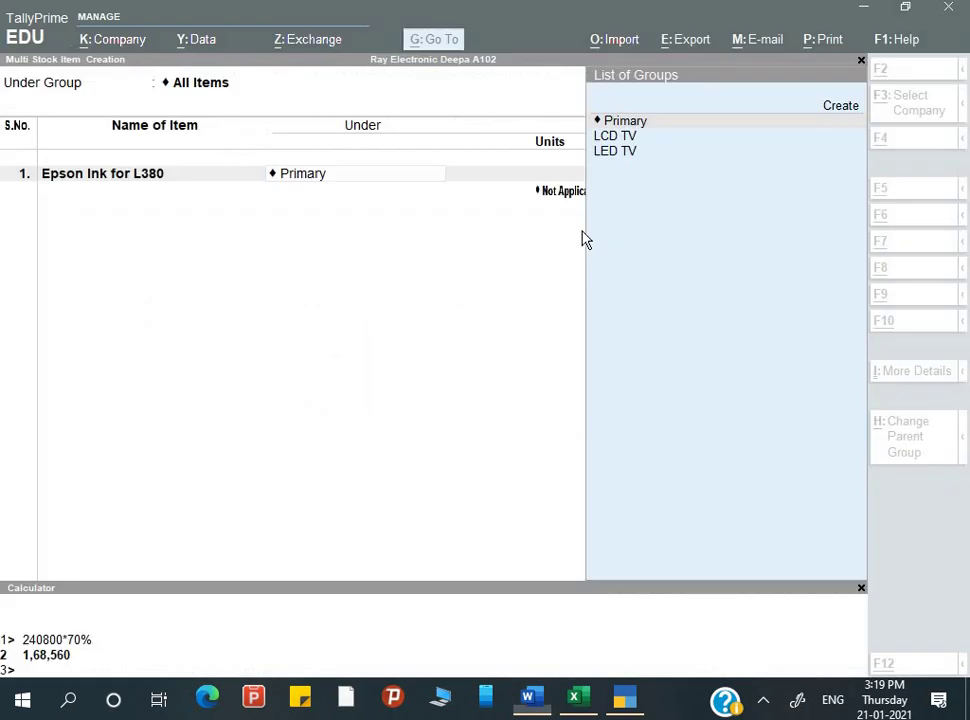
key(alt+c)
key(ctrl+alt+v)
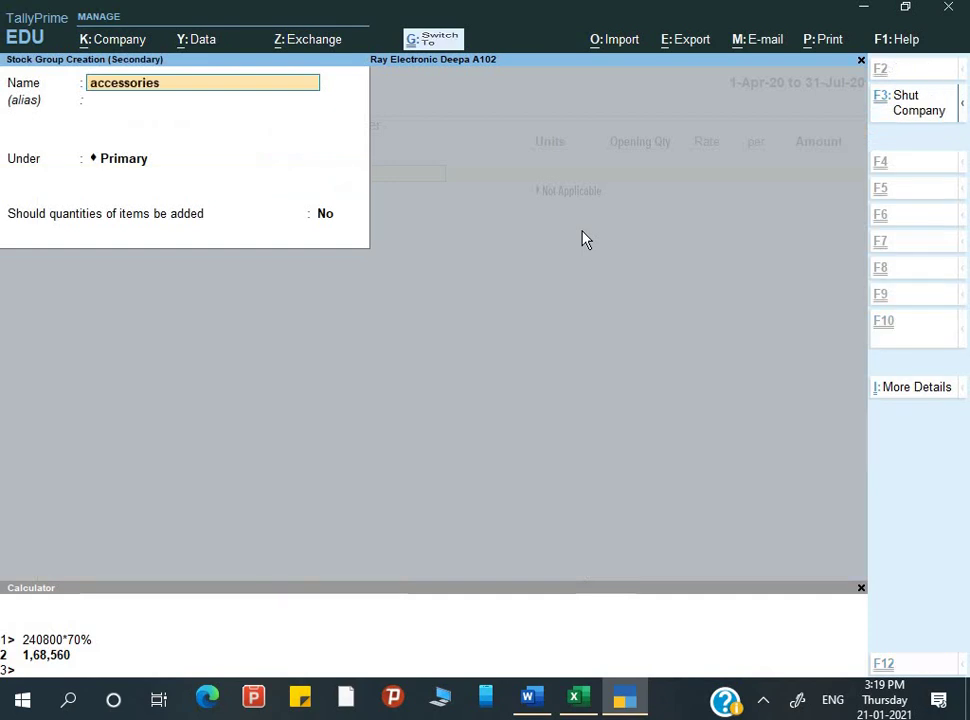
key(Return)
key(Return)
key(Return)
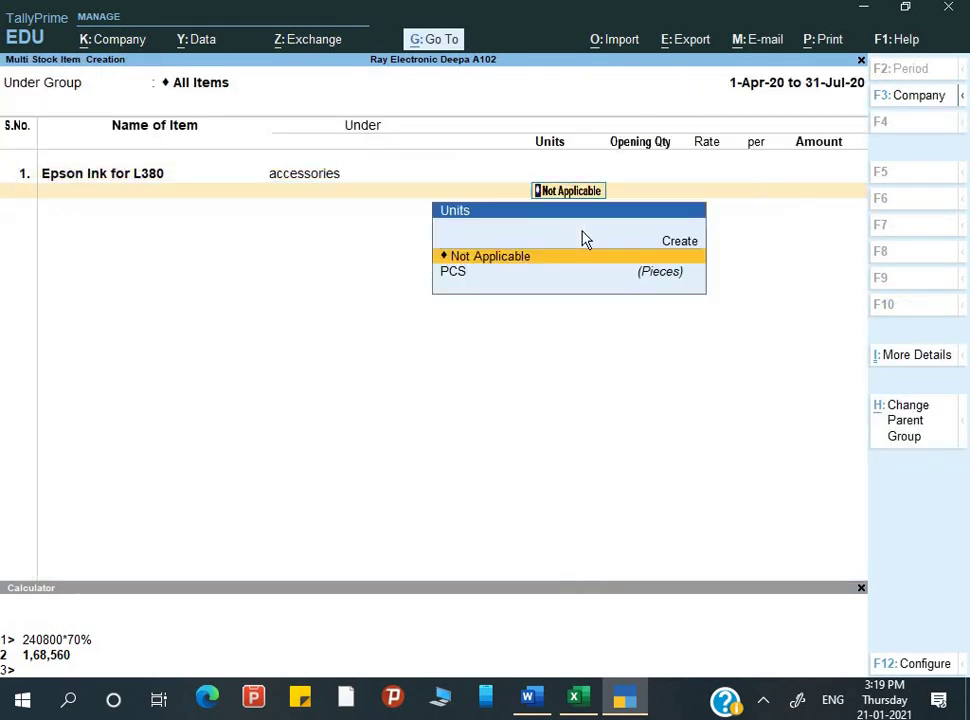
Step: Set the unit of Epson Ink for L380 to PCS
key(Up)
key(Down)
key(Down)
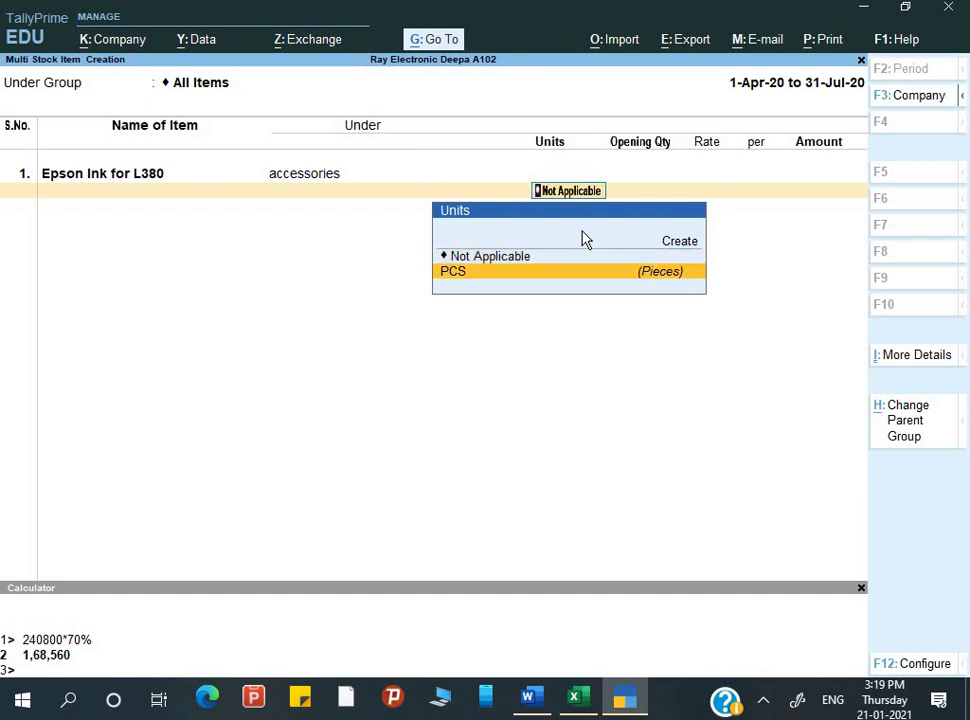
key(Return)
key(BackSpace)
key(alt+Tab)
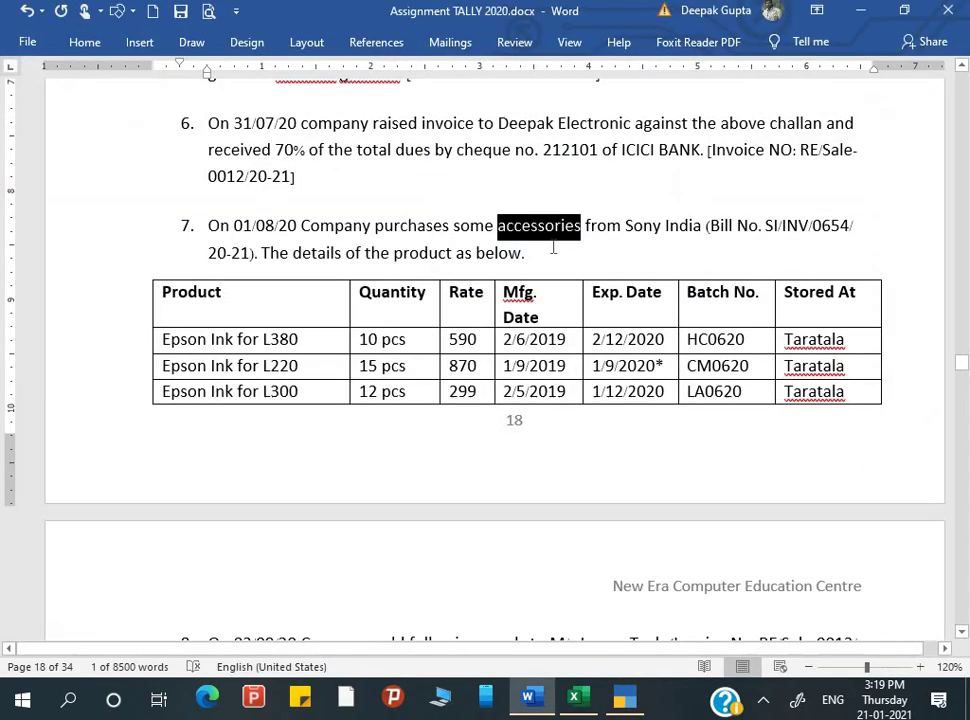
key(alt+Tab)
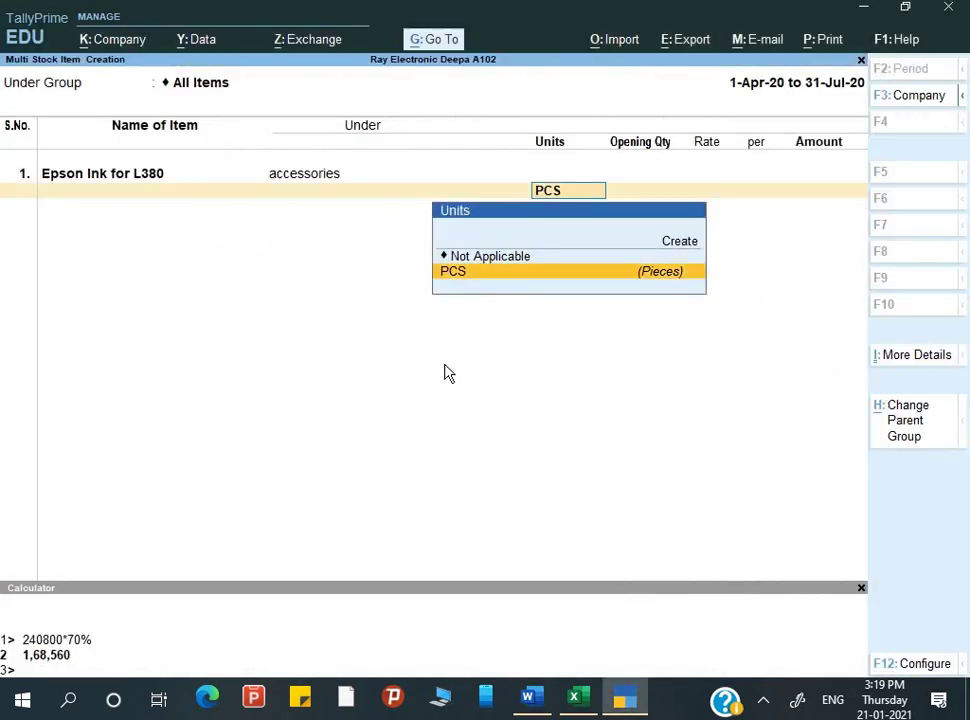
key(Return)
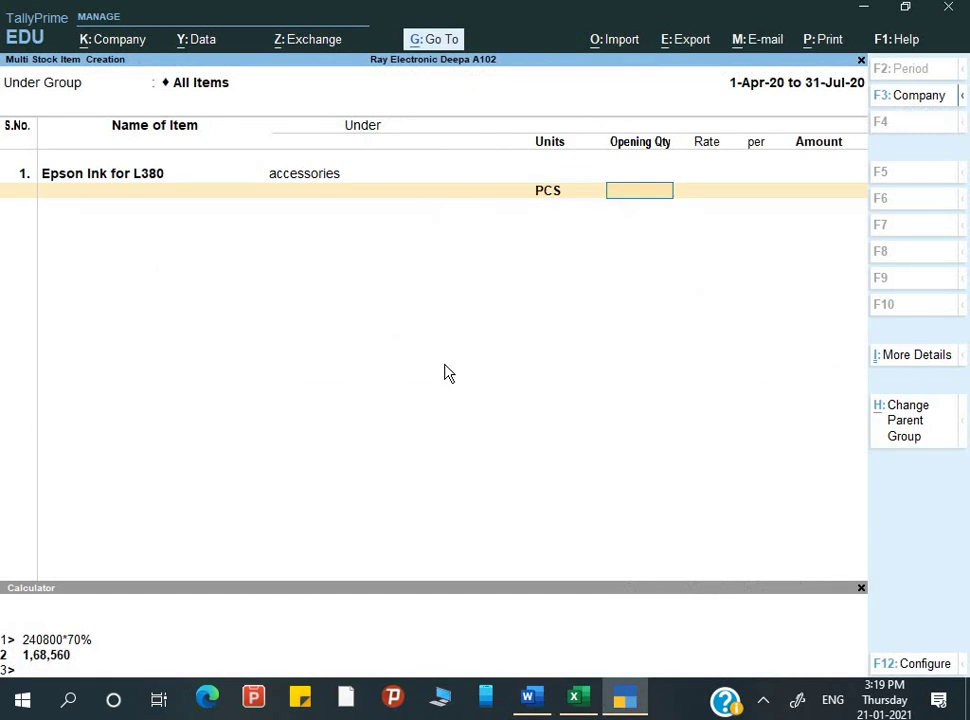
Step: Check the accessories' quantities, rates and batch details in the Word assignment against the stock item entry in TallyPrime
key(alt+Tab)
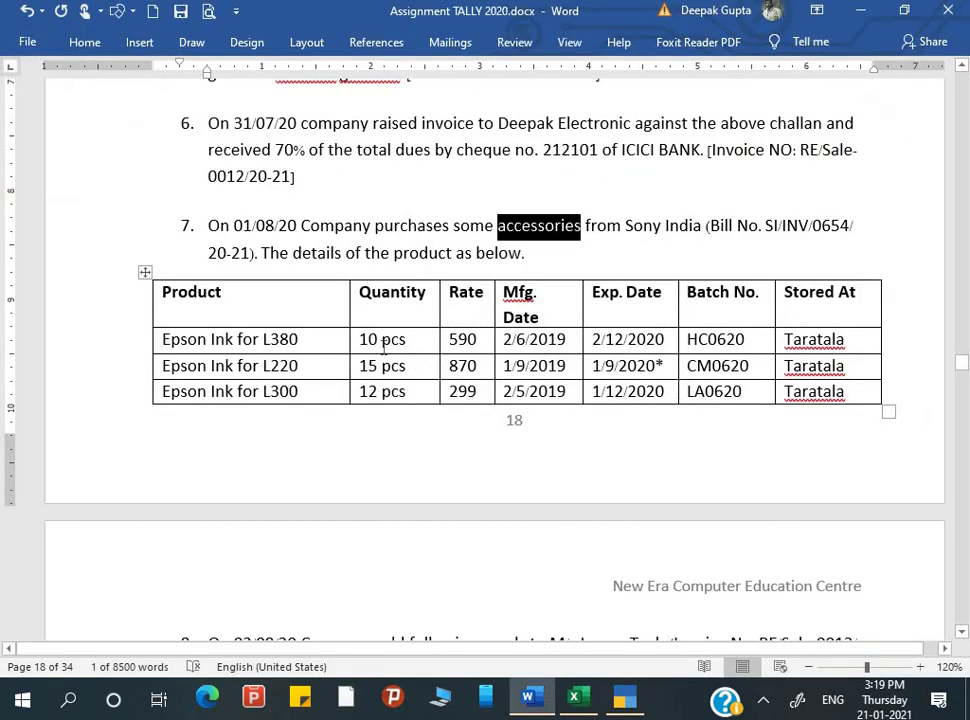
key(alt)
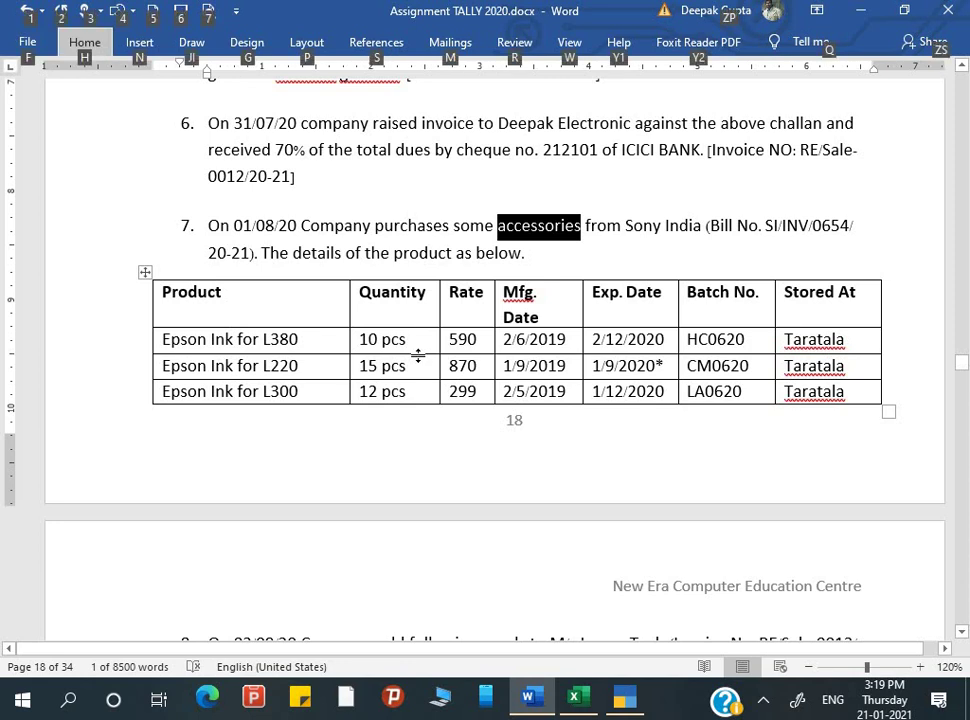
key(alt+Tab)
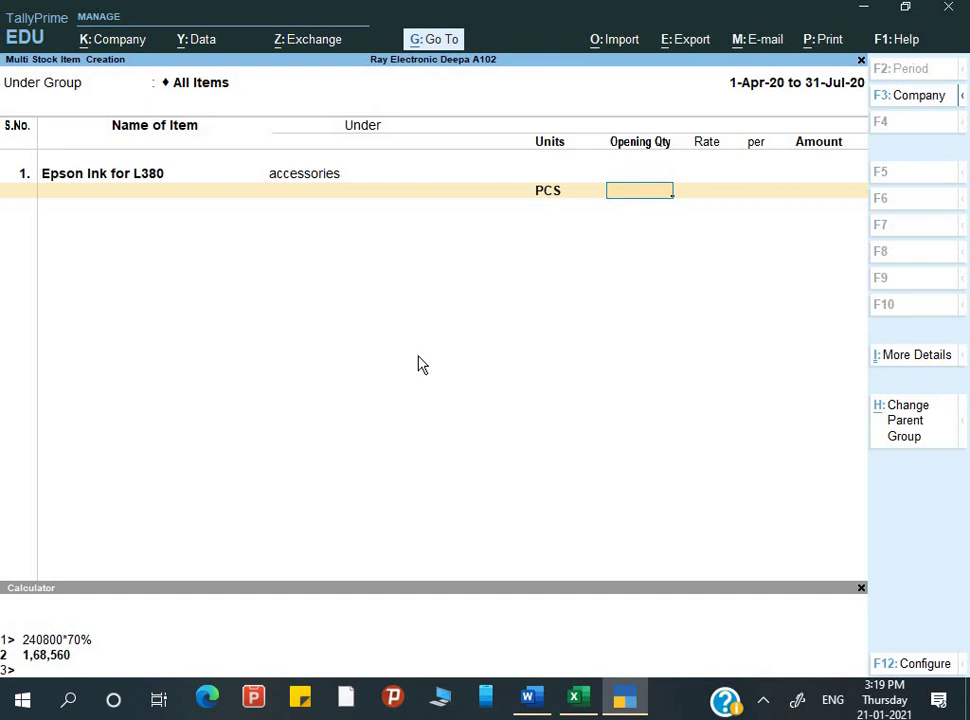
key(Return)
double_click(538, 225)
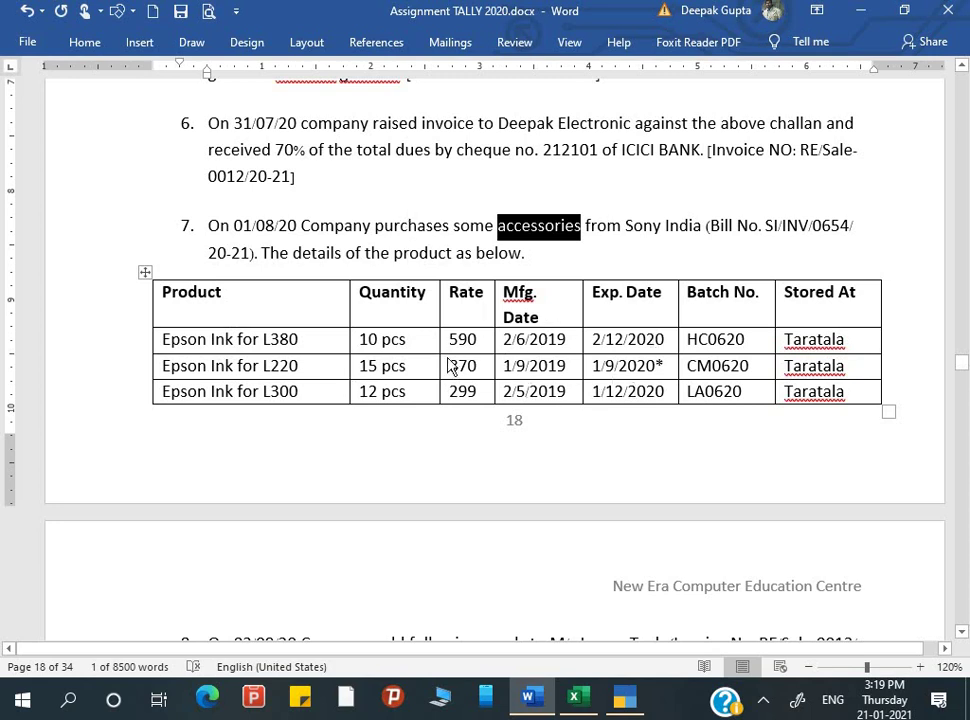
key(alt+Tab)
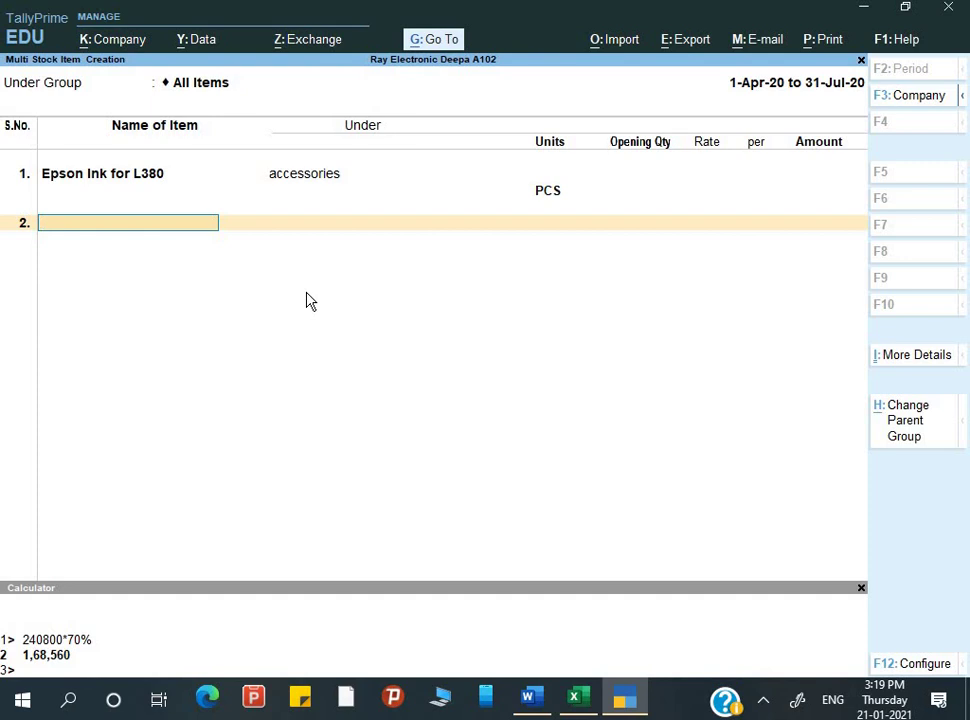
key(BackSpace)
key(BackSpace)
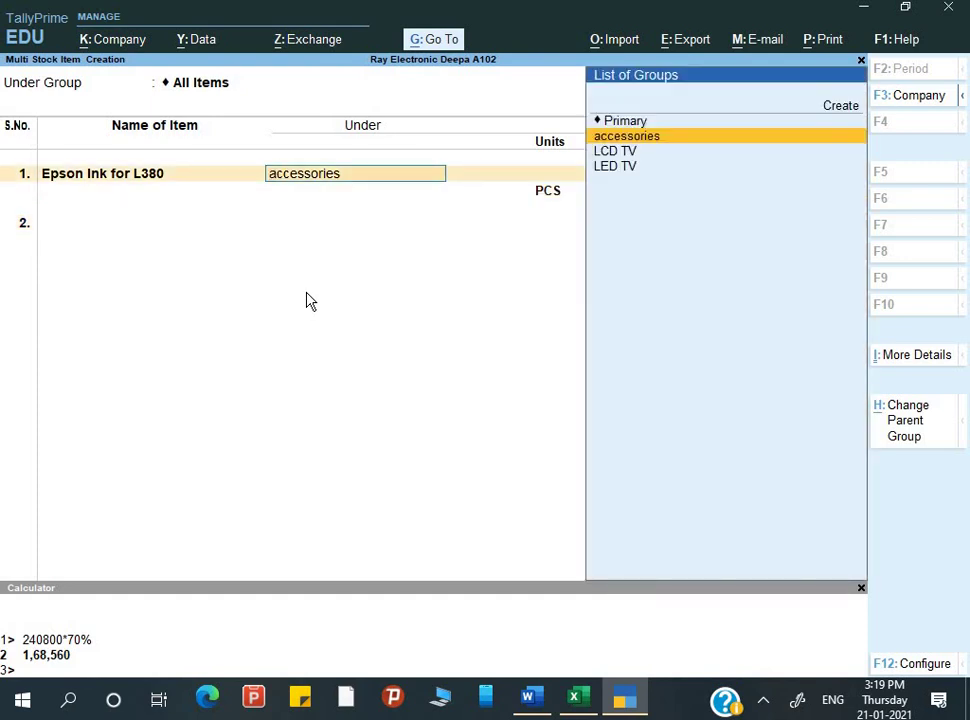
Step: Enable Batches and Maintain Expiry Date for Batches in the company features, save them, and keep the item's accessories group and PCS unit
key(F11)
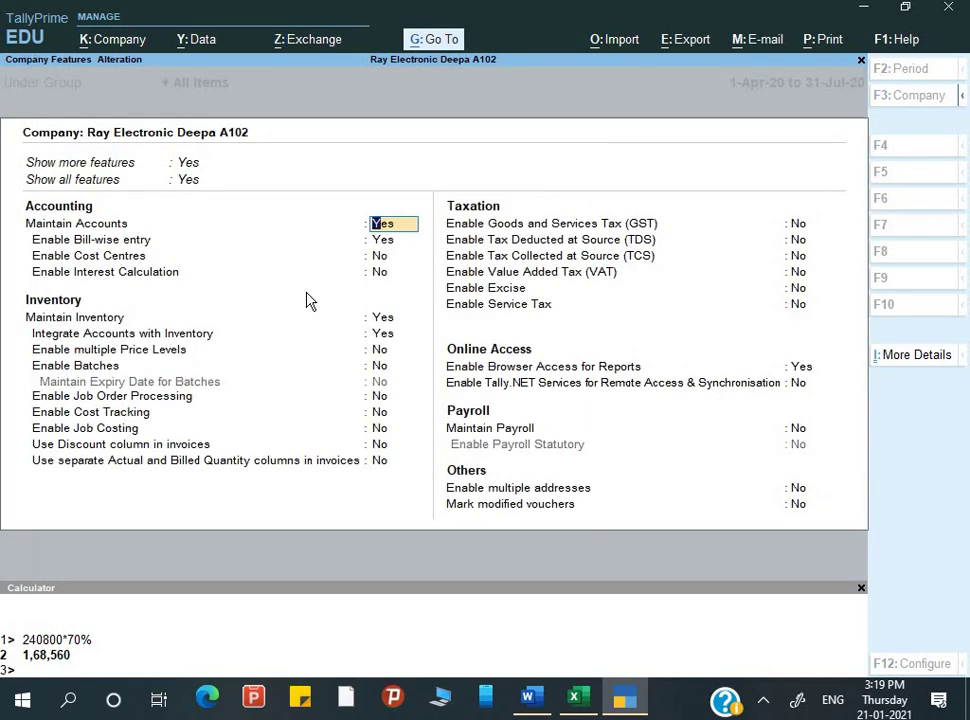
key(Return)
key(Return)
key(Return)
key(Return)
key(Return)
key(Return)
key(Return)
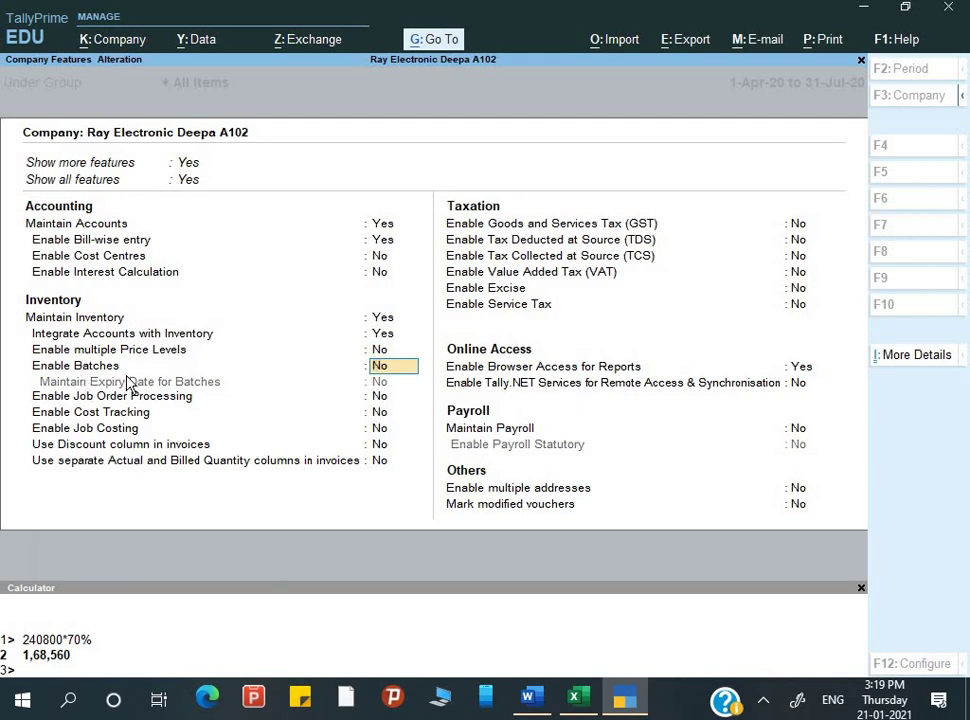
text(y)
key(Return)
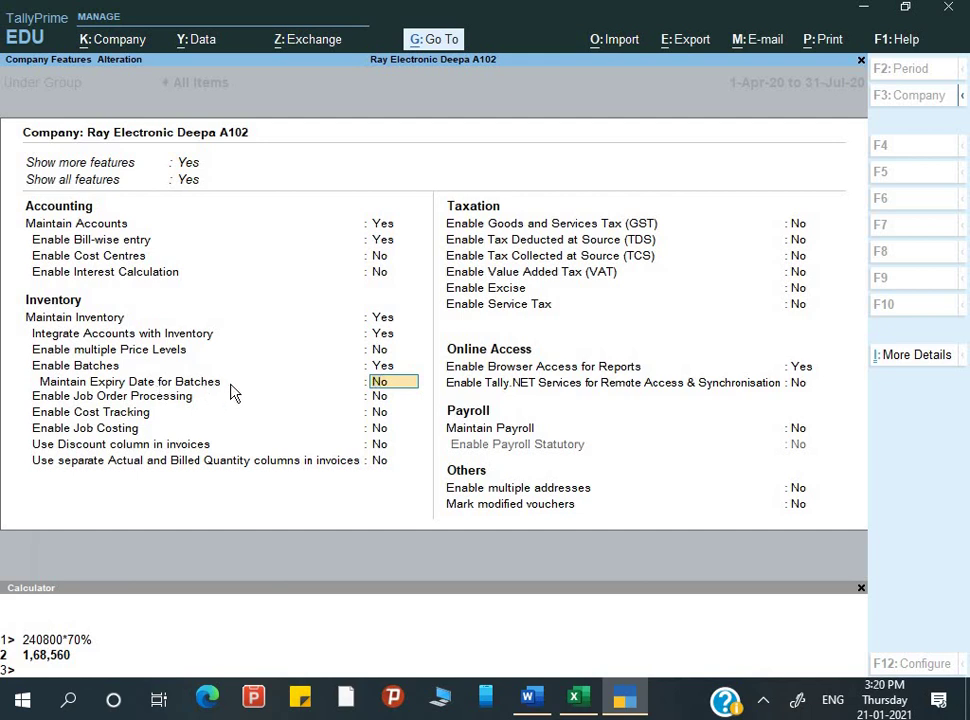
text(y)
key(Return)
key(ctrl)
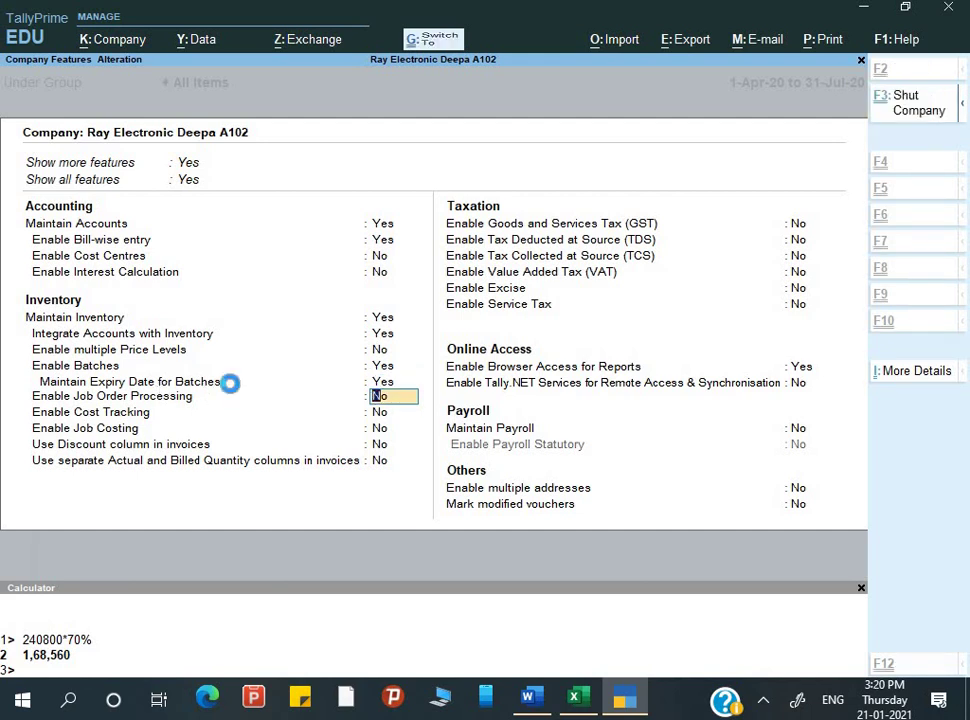
key(ctrl+a)
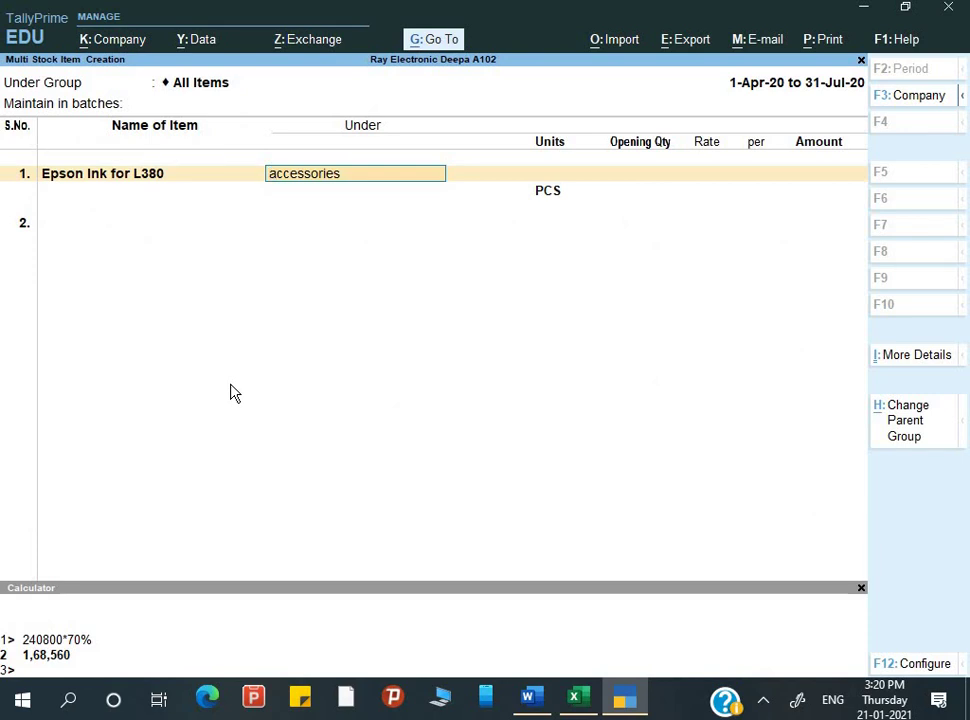
key(Return)
key(Return)
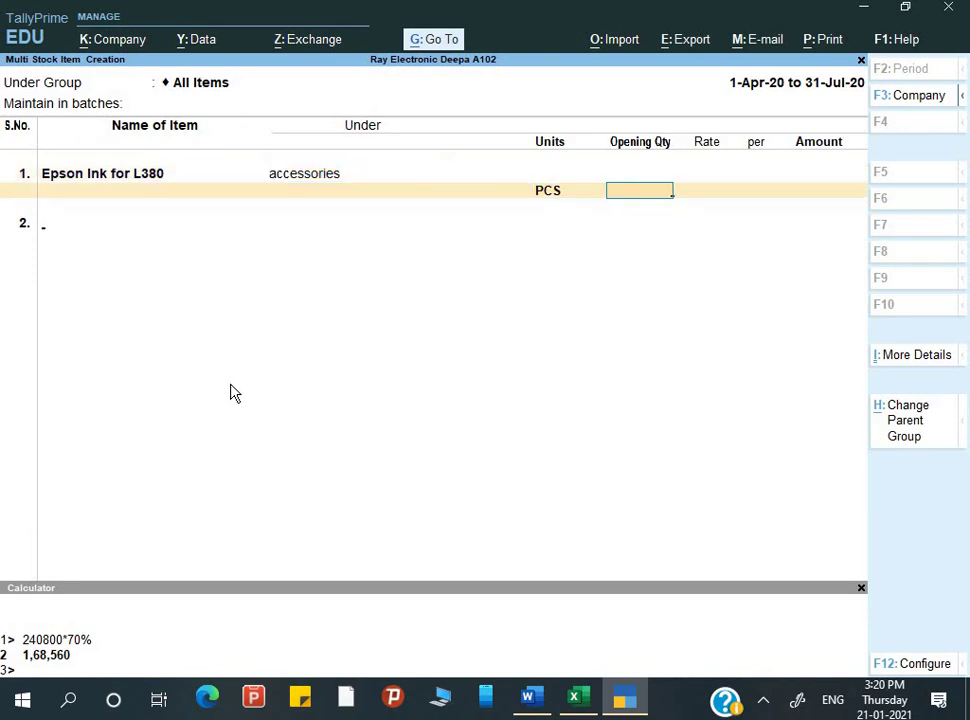
Step: Close the multi stock item entry without saving it and return to the Gateway of Tally
key(Return)
key(Escape)
key(Return)
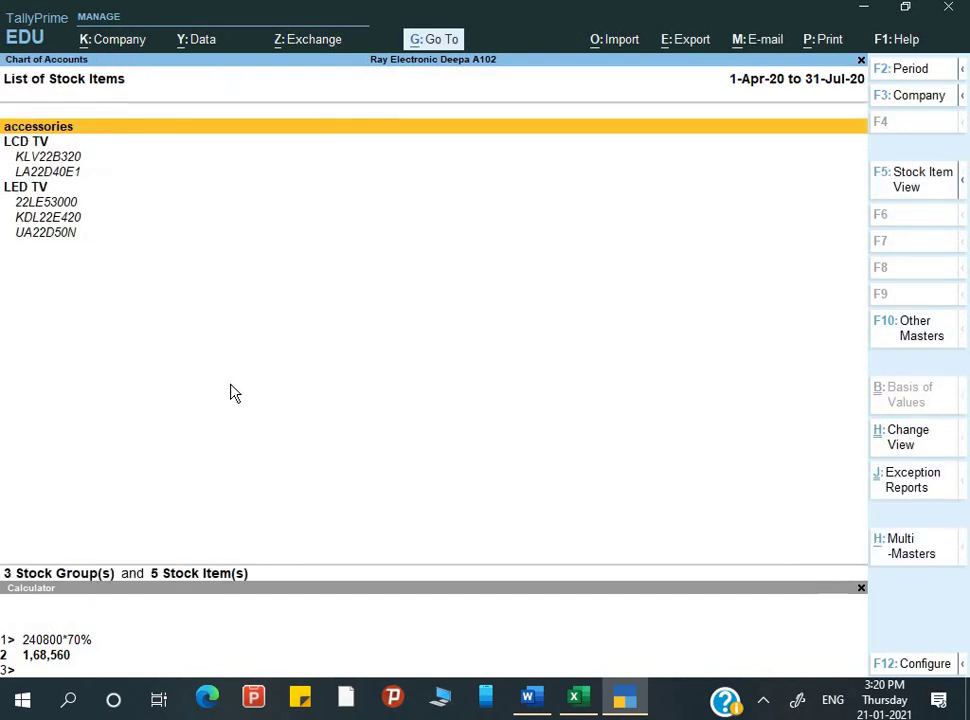
key(Escape)
key(Up)
key(Up)
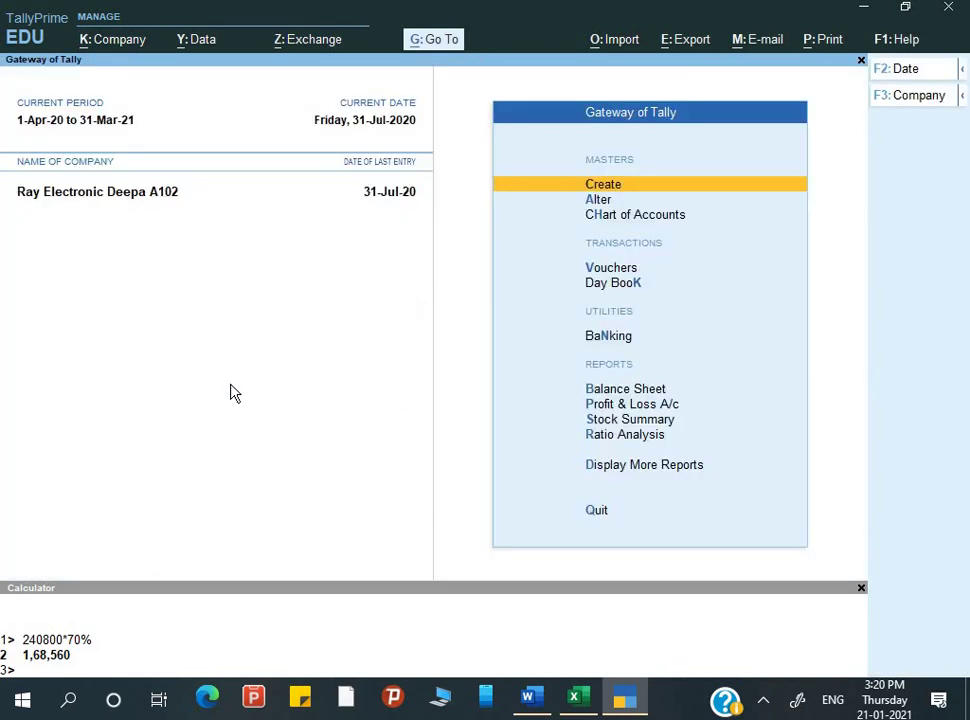
Step: Open the creation form for a single stock item from the inventory masters
key(Down)
key(Up)
key(Return)
key(Down)
key(Down)
key(Down)
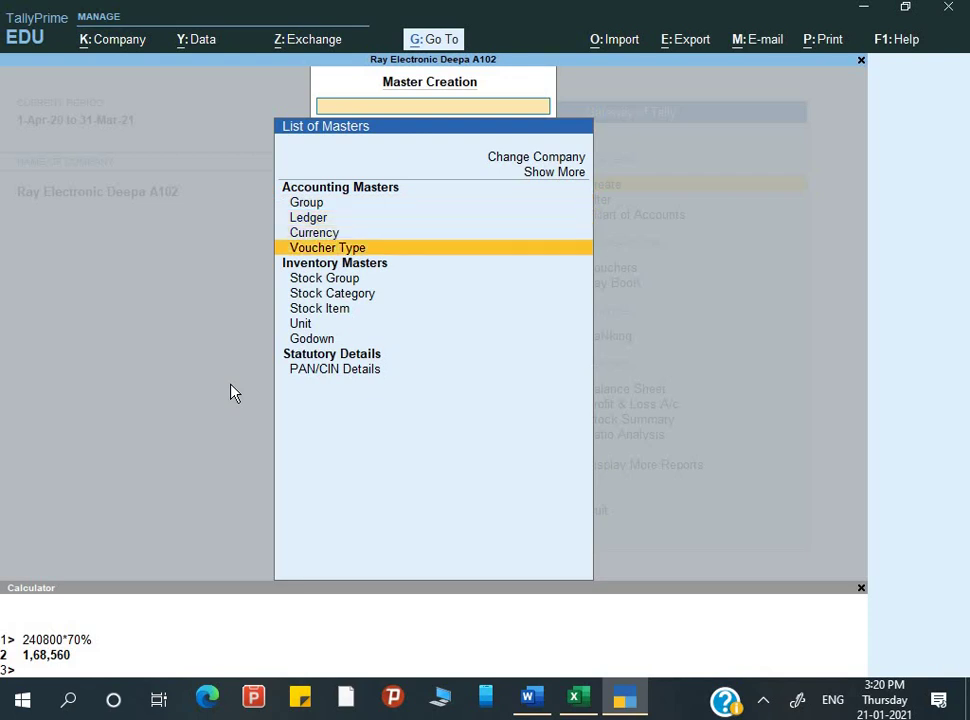
key(Down)
key(Down)
key(Down)
key(Down)
key(Up)
key(Return)
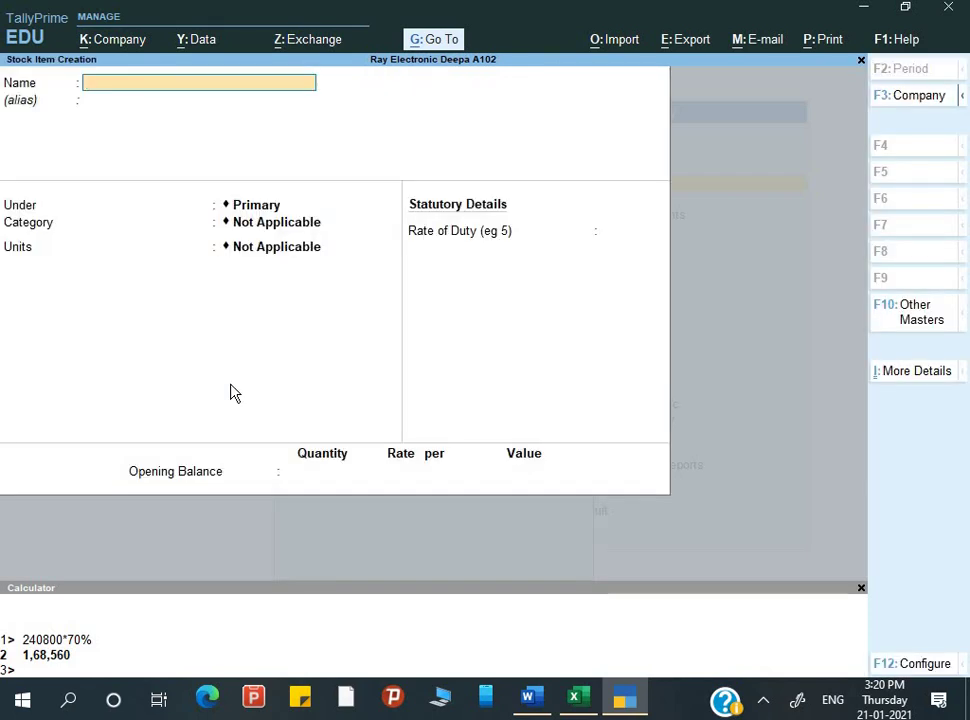
key(ctrl+alt+v)
key(BackSpace)
key(BackSpace)
key(BackSpace)
key(BackSpace)
key(BackSpace)
key(BackSpace)
key(BackSpace)
key(BackSpace)
key(BackSpace)
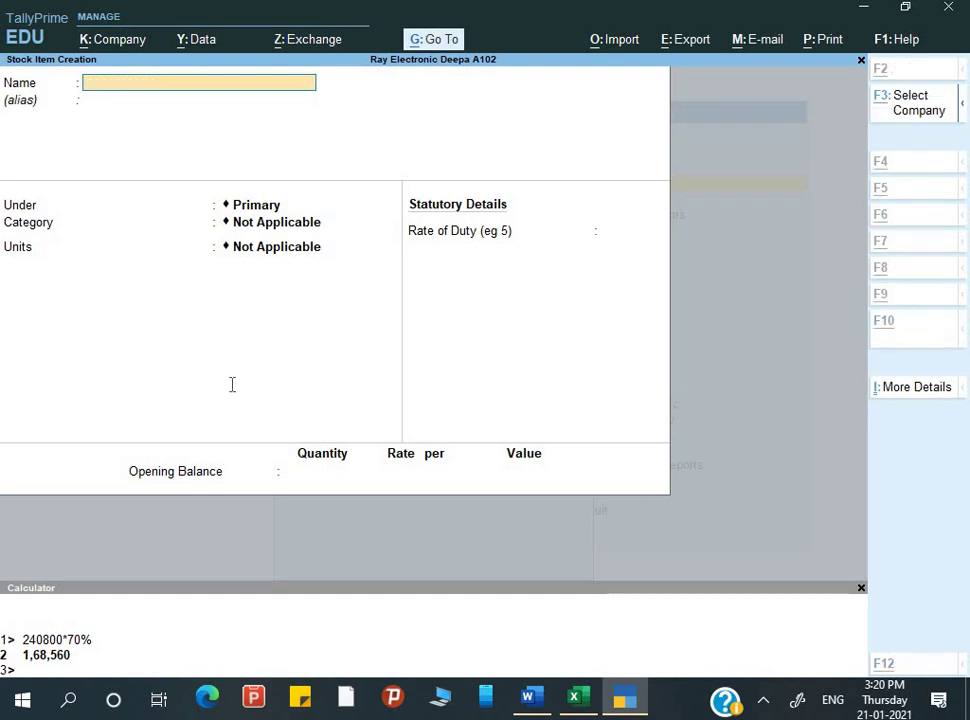
Step: Copy "Epson Ink for L380" from the Word product table and enter it as the new stock item's name in TallyPrime
key(alt+Tab)
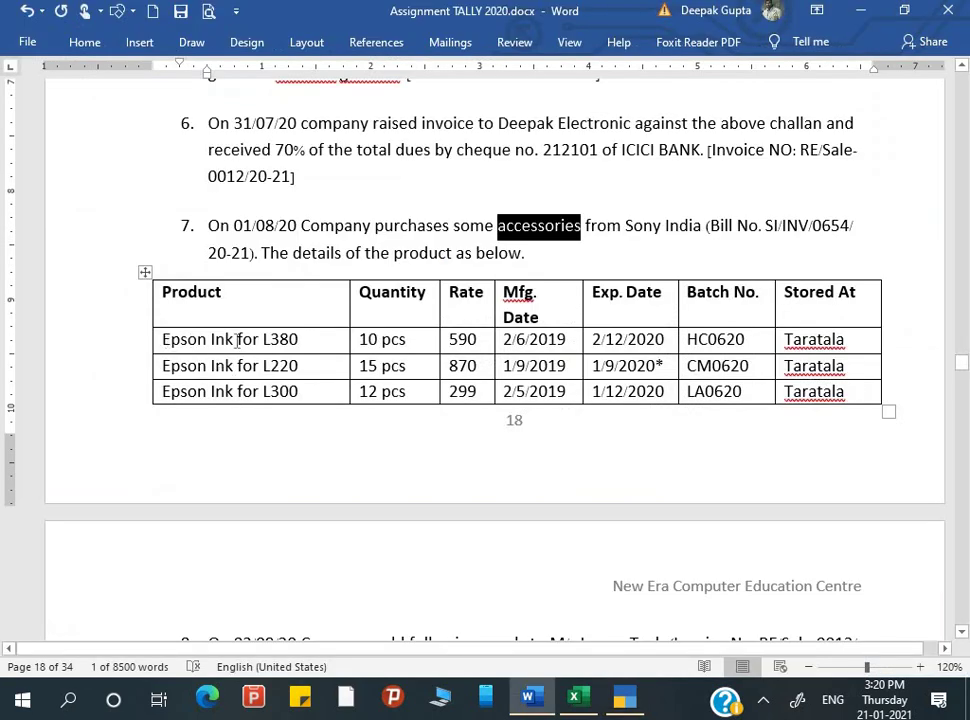
drag(162, 340, 297, 341)
key(ctrl+c)
key(alt+Tab)
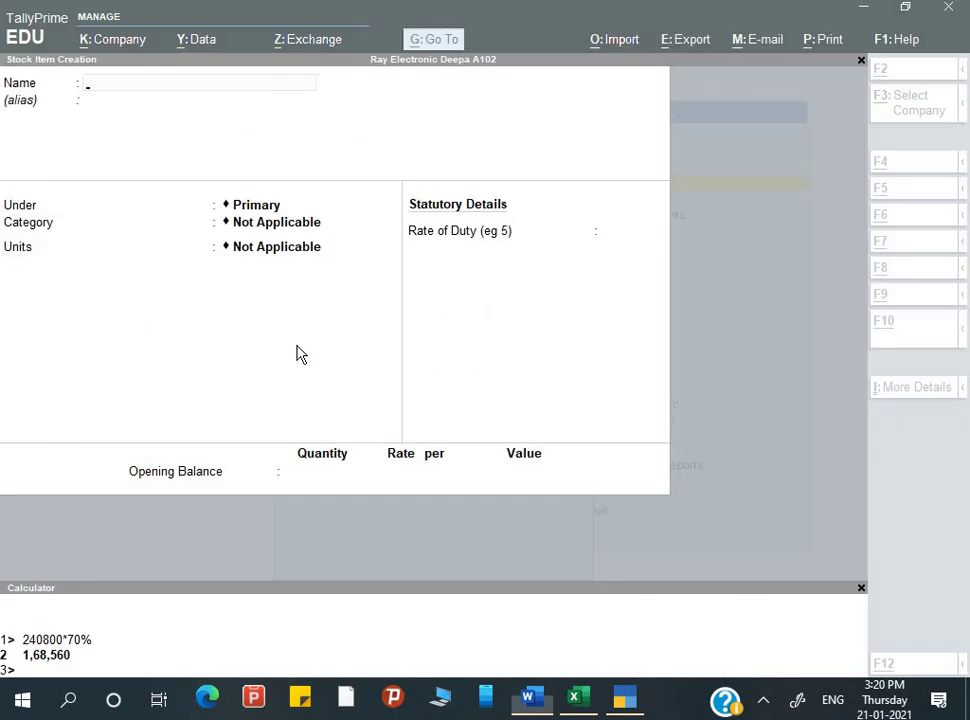
key(ctrl+alt+v)
key(Return)
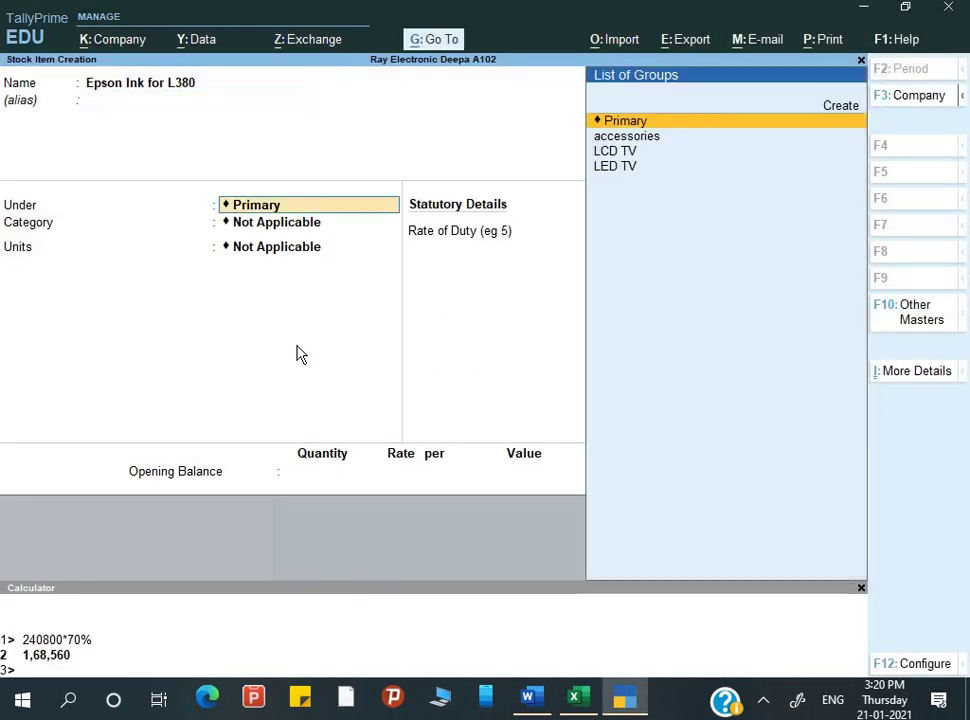
Step: Place Epson Ink for L380 under accessories with PCS as its unit, leaving category and alternate units Not Applicable
key(Down)
key(Return)
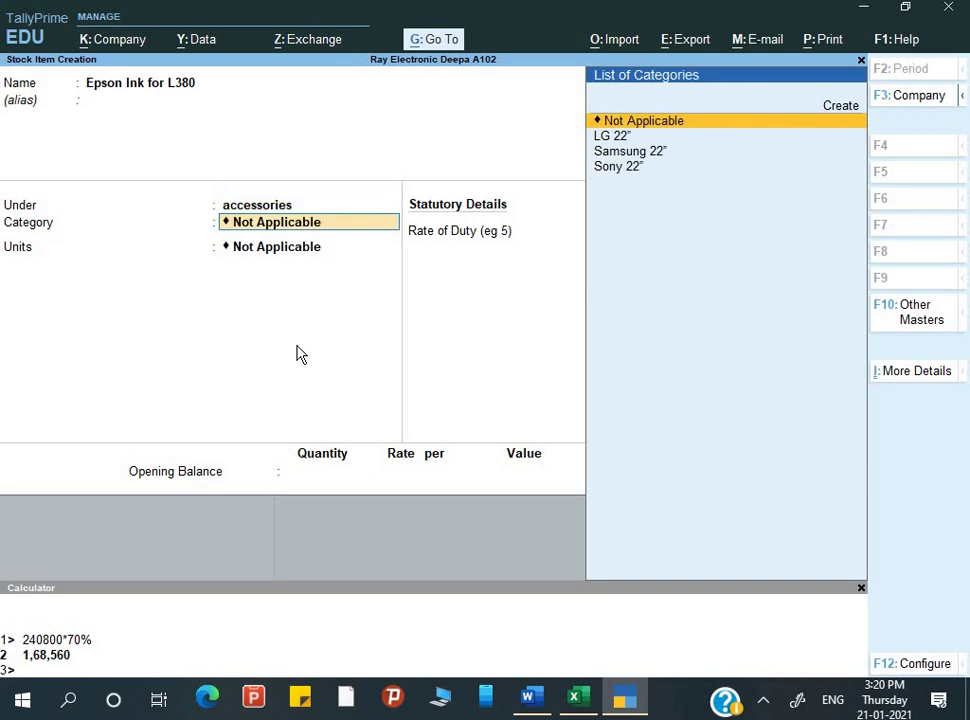
key(Return)
key(Down)
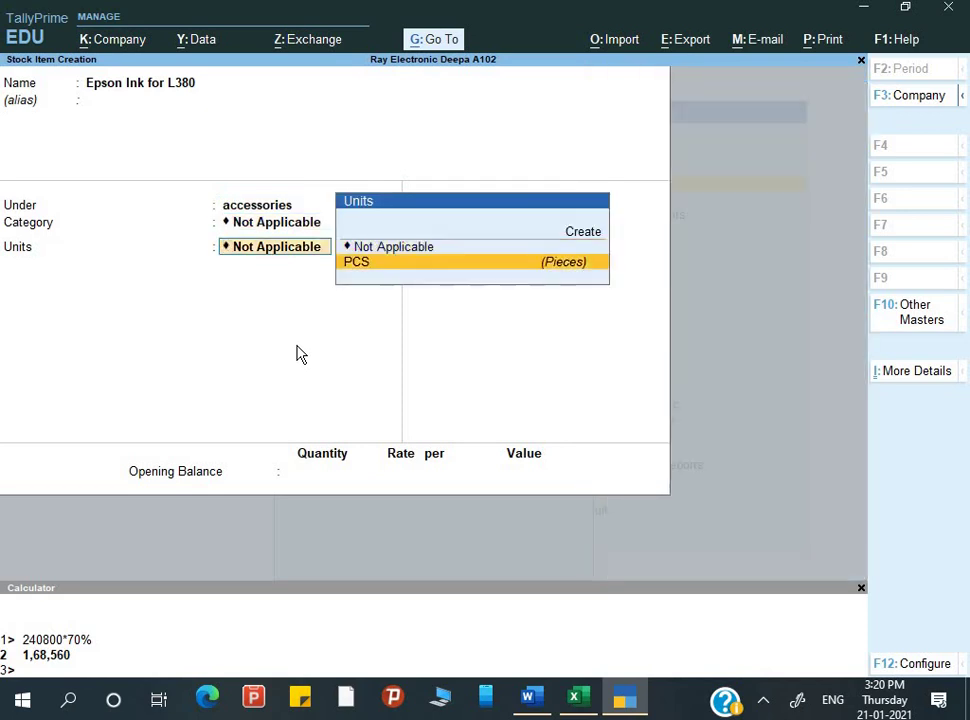
key(Return)
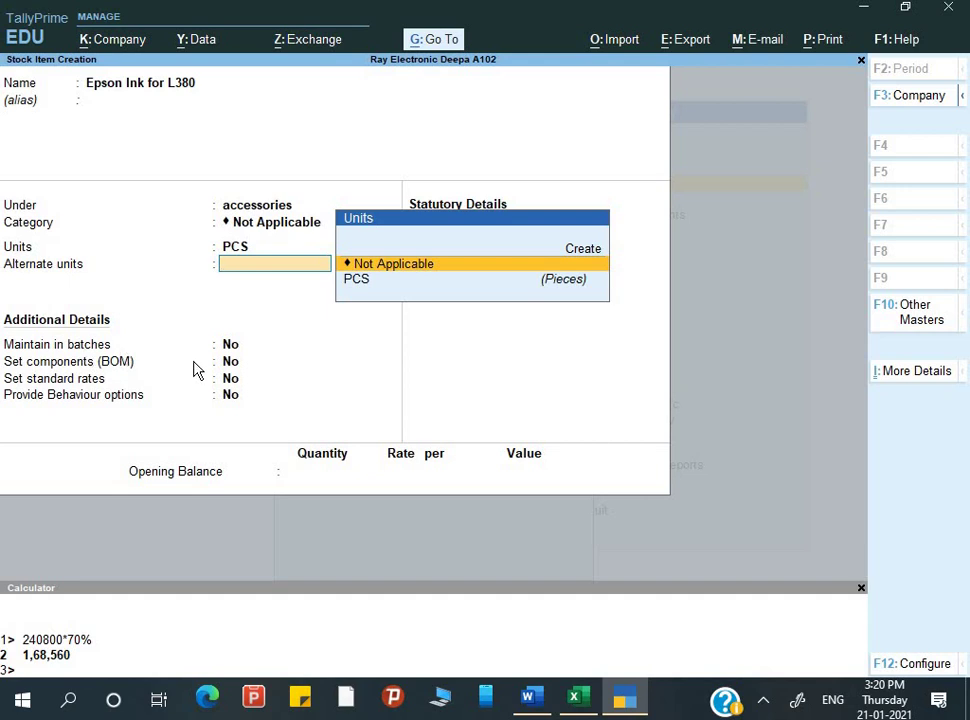
key(Return)
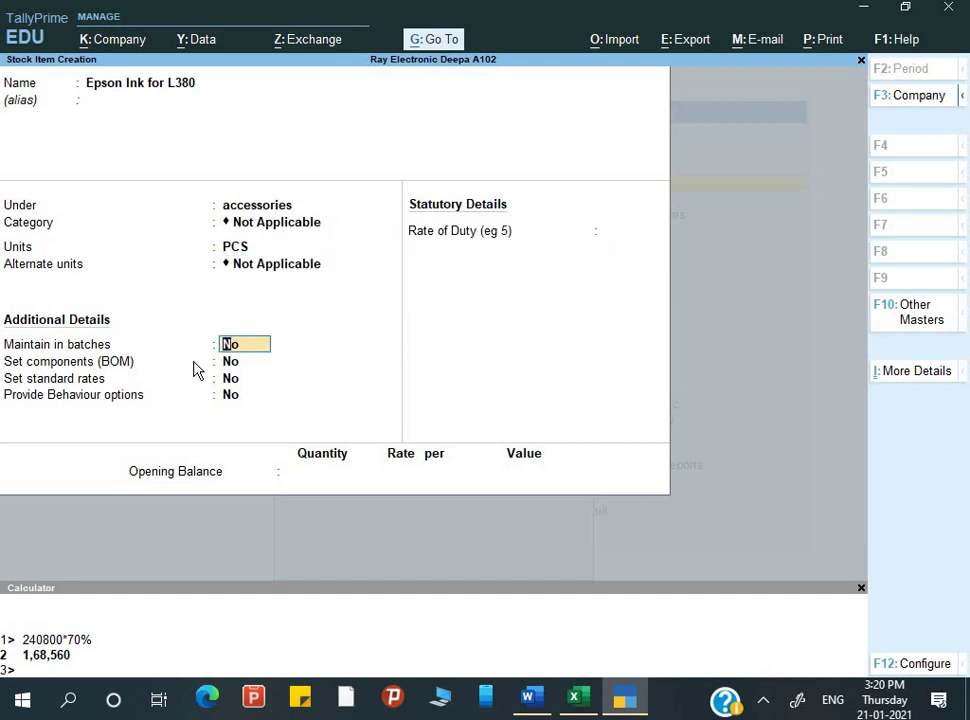
Step: Enable batches, manufacturing date tracking and expiry dates for Epson Ink for L380, and save it without an opening balance
text(y)
key(Return)
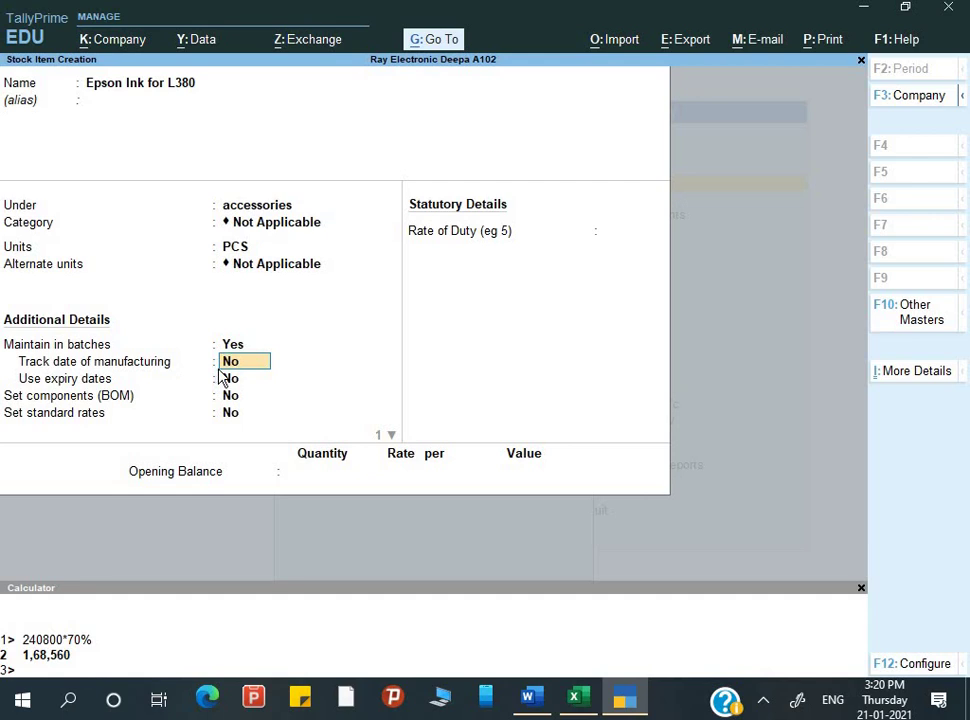
text(y)
key(Return)
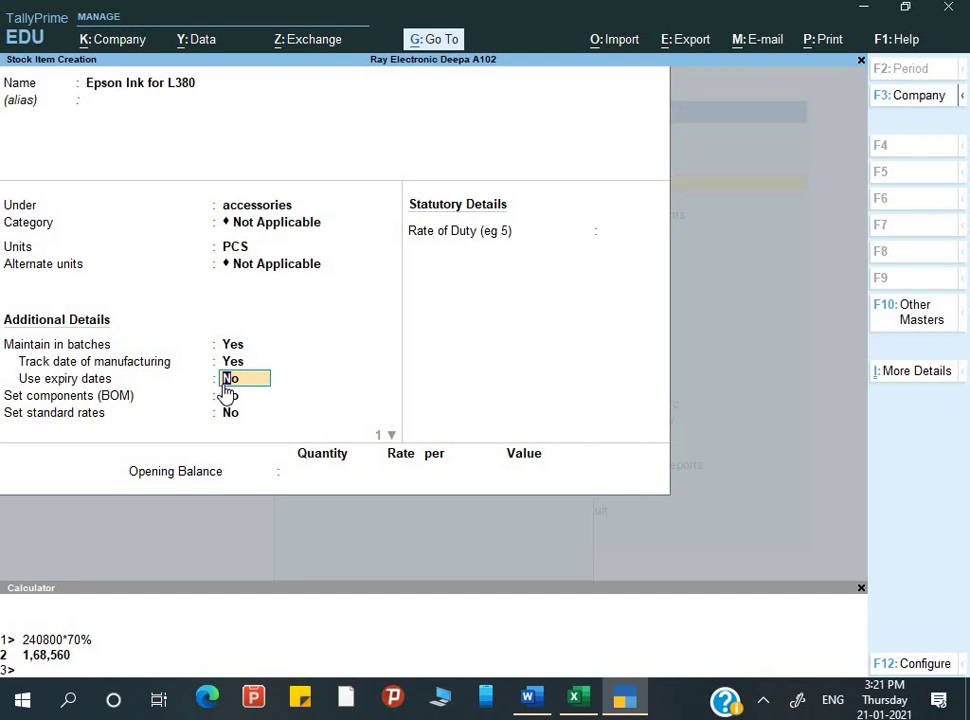
key(y)
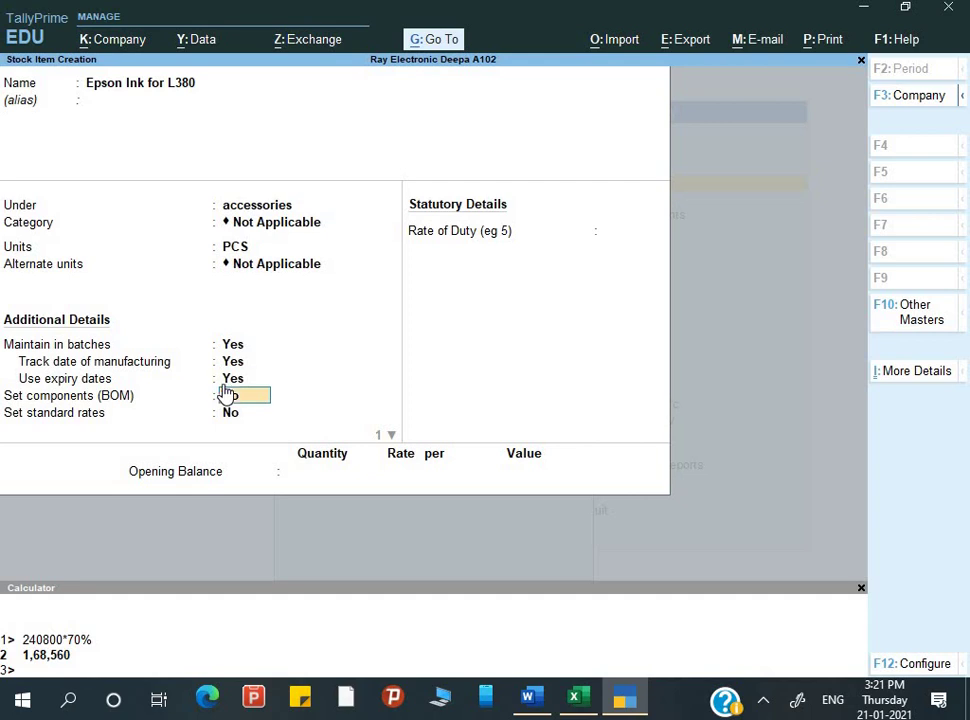
key(Return)
key(Return)
key(Return)
key(Return)
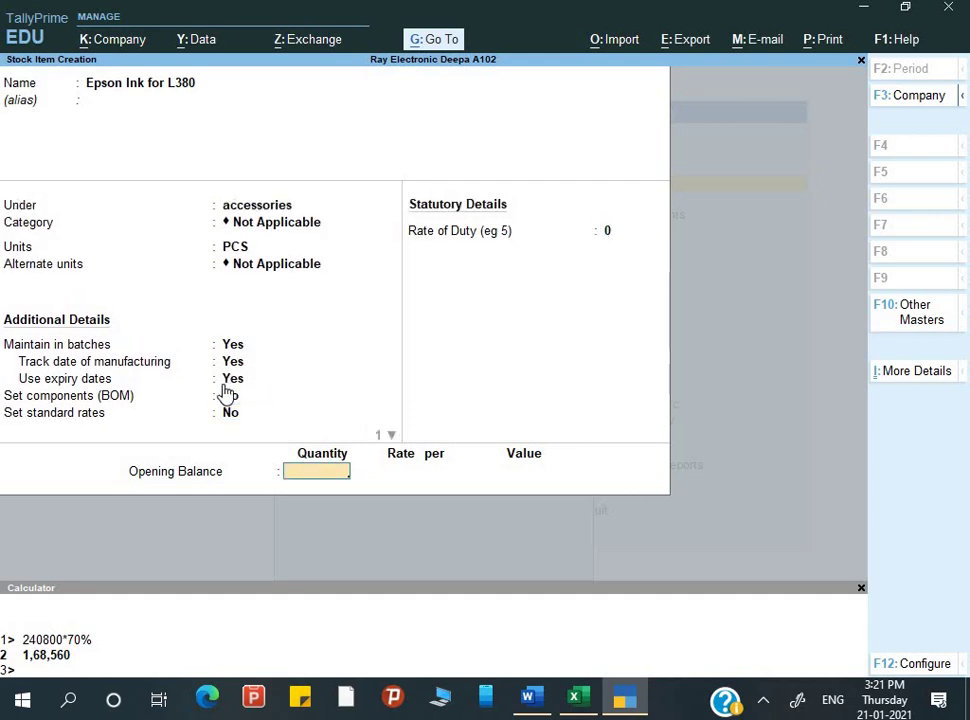
key(Return)
key(Return)
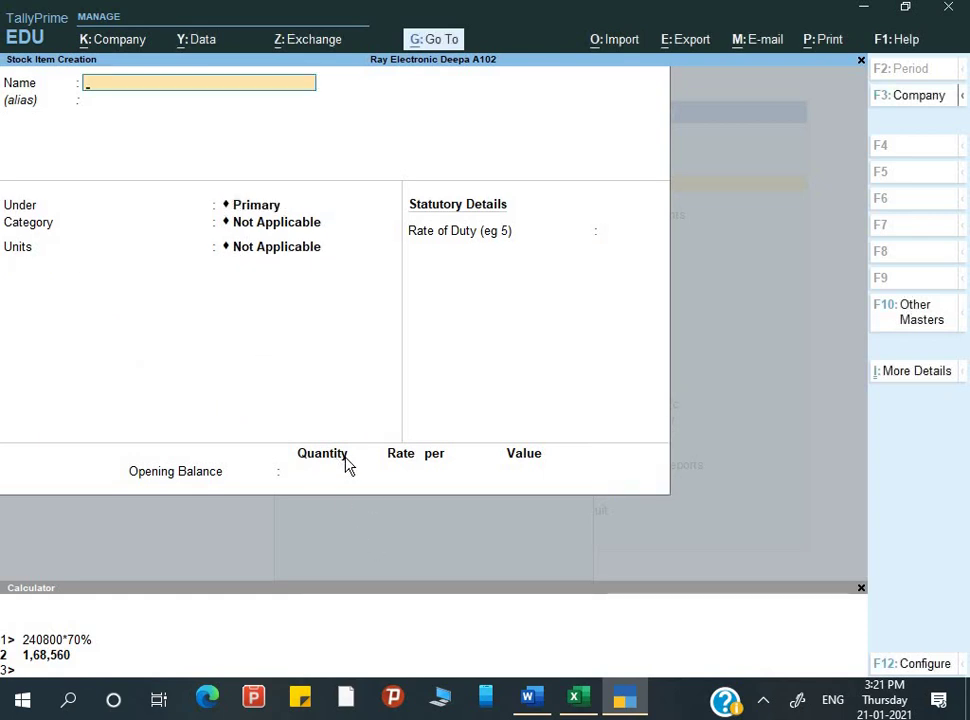
Step: Copy "Epson Ink for L220" from Word as the next stock item's name in TallyPrime and place it under accessories
key(alt+Tab)
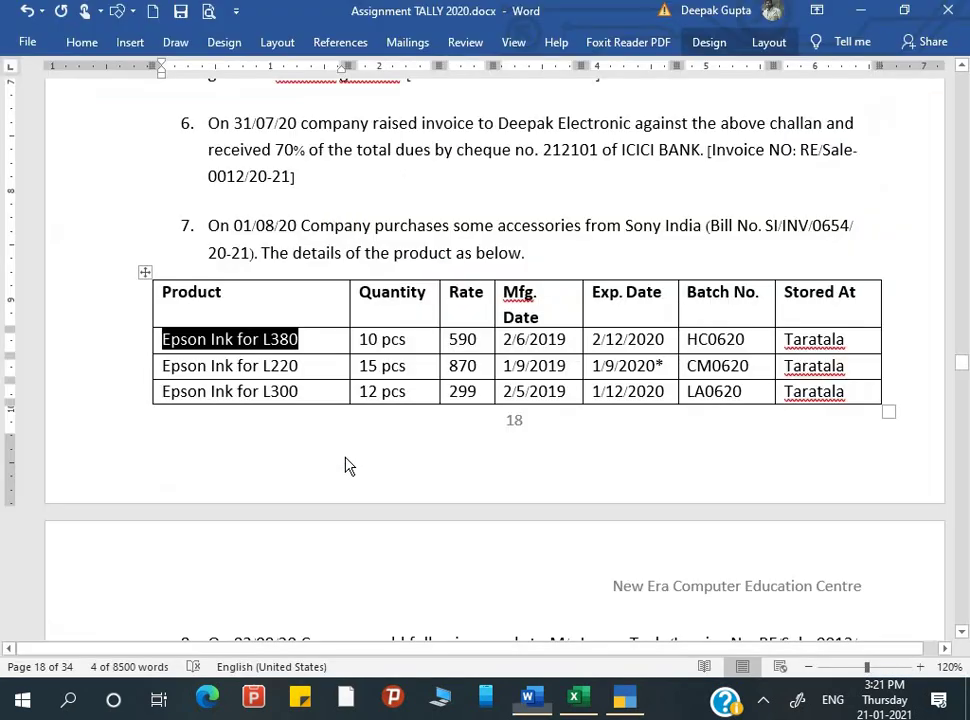
click(157, 367)
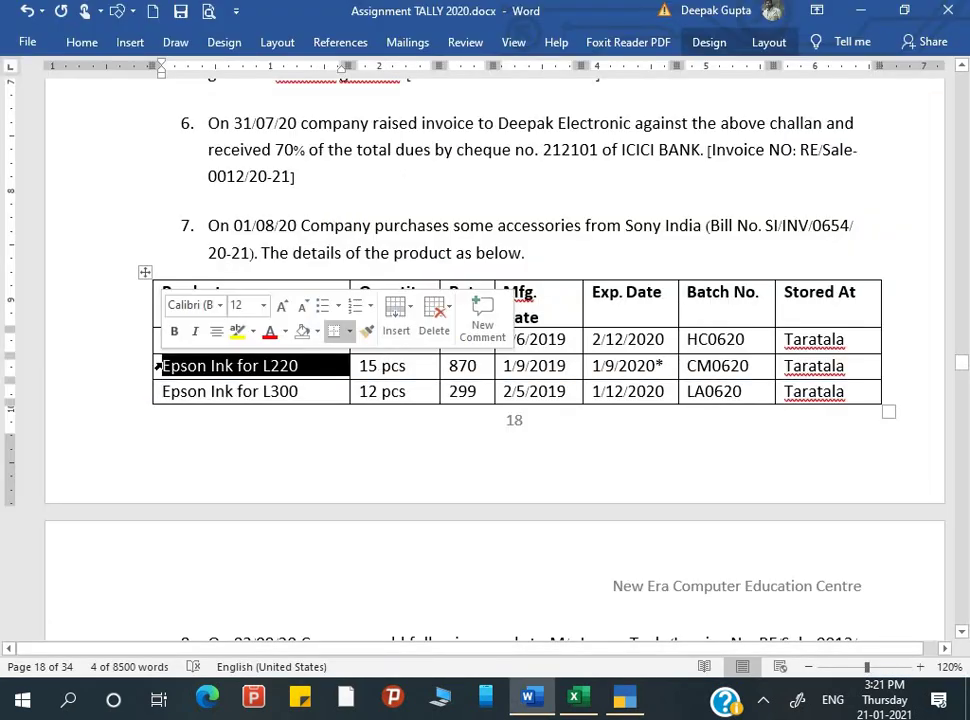
key(alt+Tab)
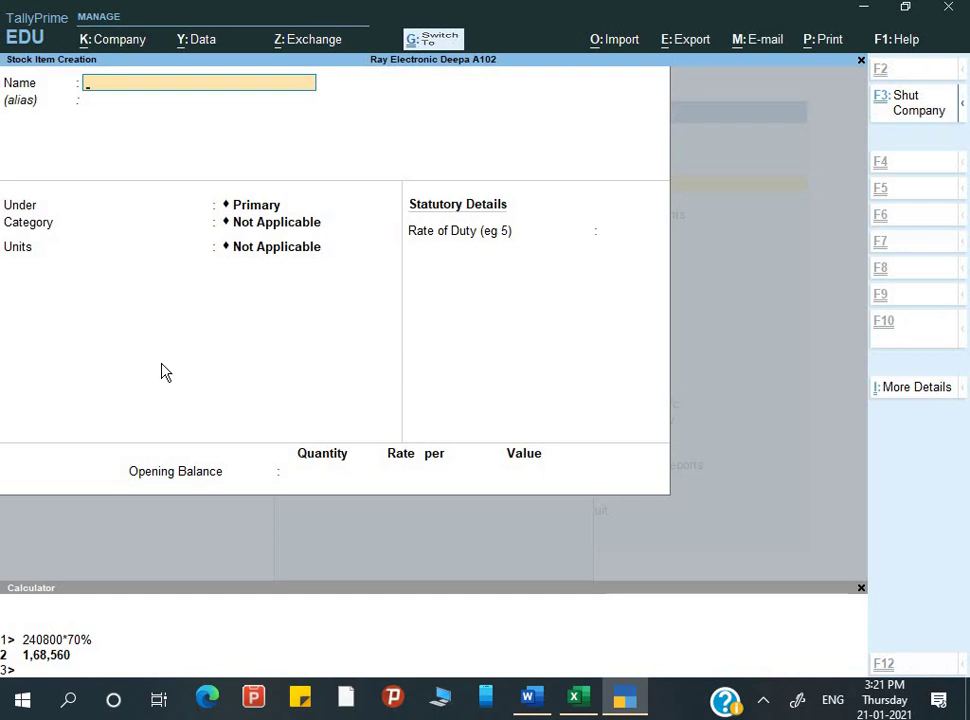
key(ctrl+v)
key(Return)
key(Down)
key(Return)
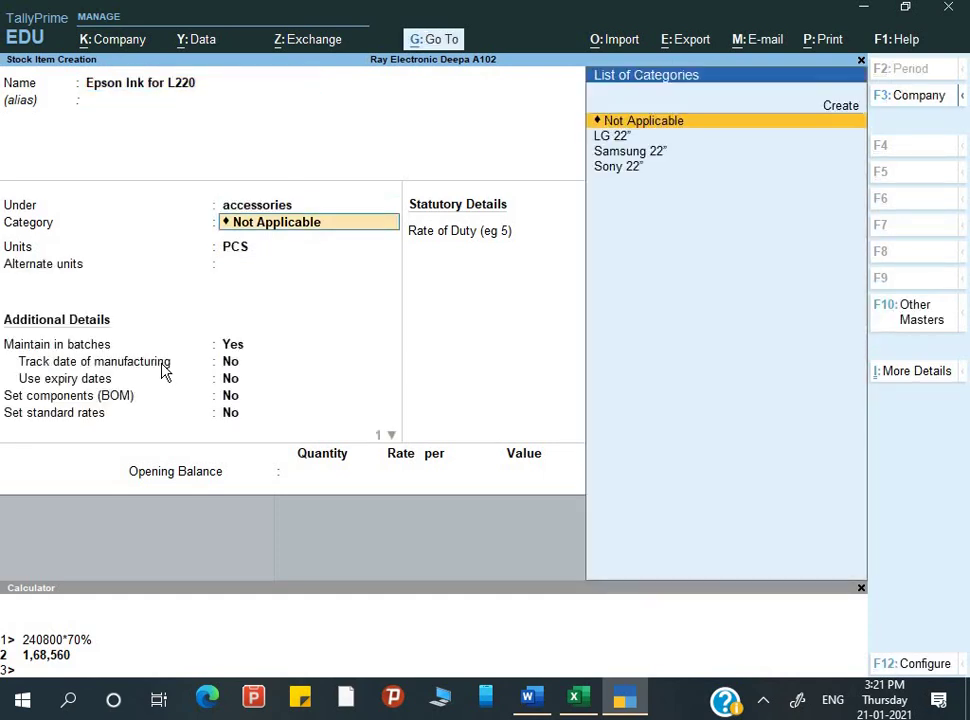
Step: Keep PCS and batches for Epson Ink for L220, enable manufacturing date tracking and expiry dates, and save the item
key(Return)
key(Return)
key(Return)
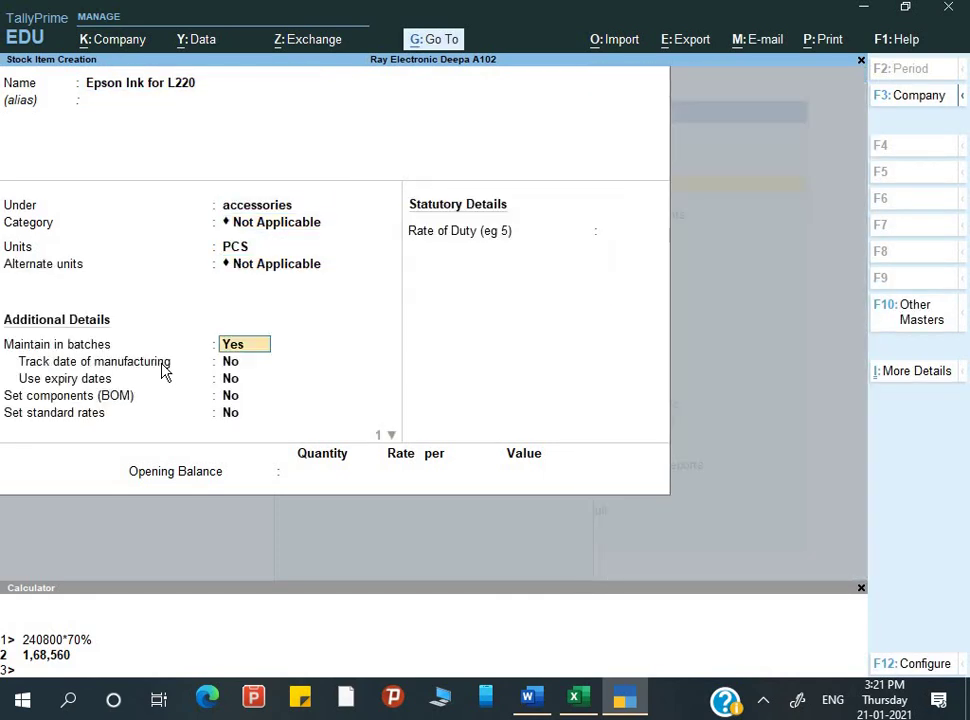
key(Return)
key(y)
key(y)
key(ctrl)
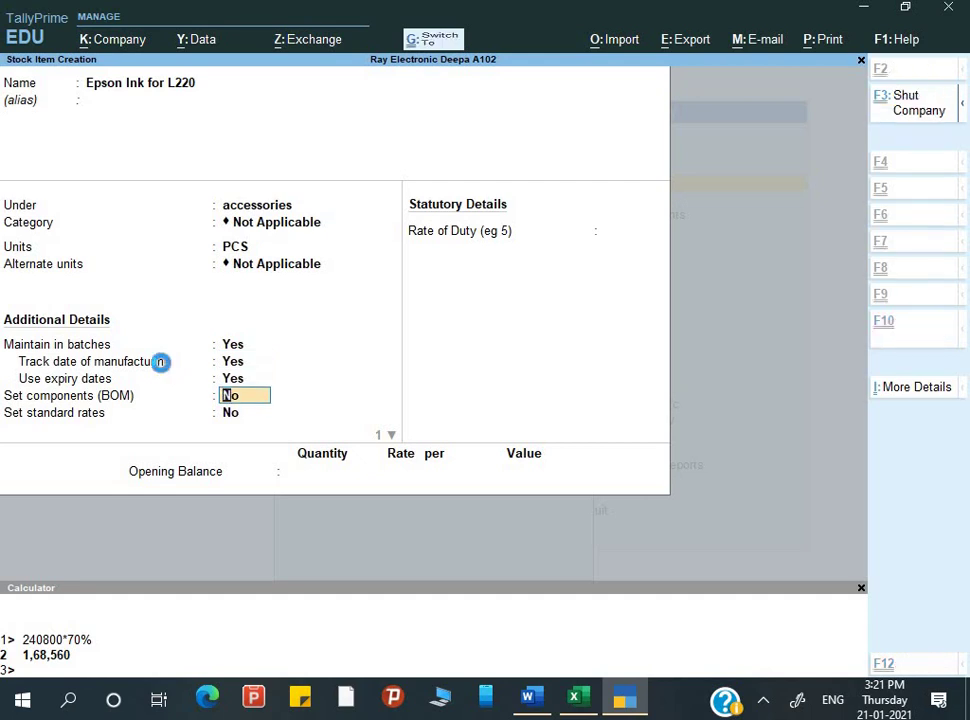
key(ctrl+a)
Step: Copy "Epson Ink for L300" from the Word product table and enter it as the third stock item's name in TallyPrime
key(alt+Tab)
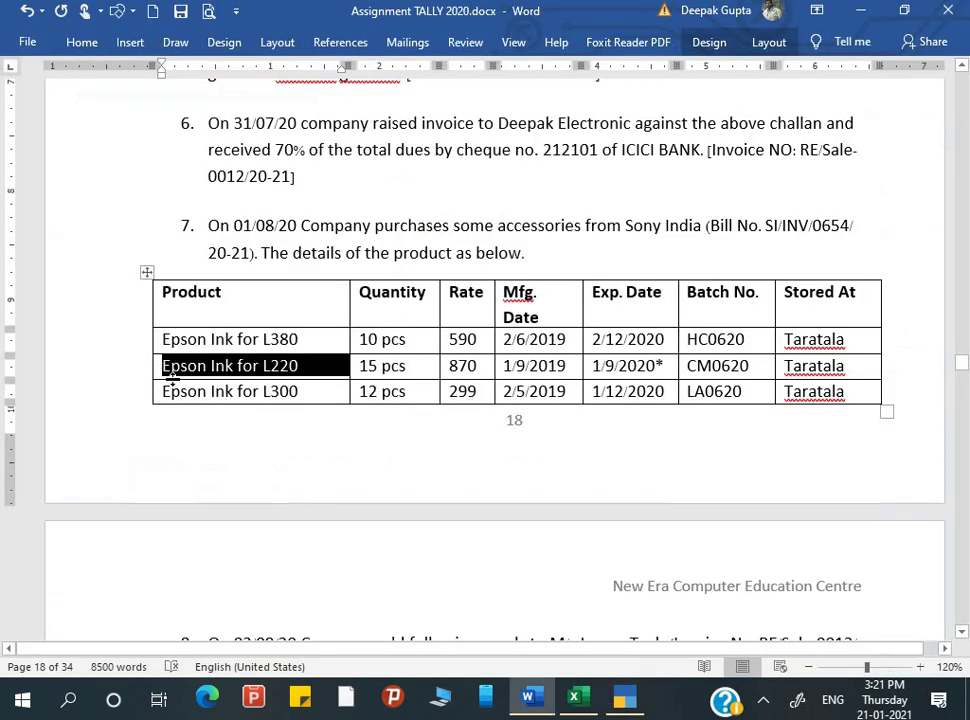
click(157, 392)
key(ctrl+c)
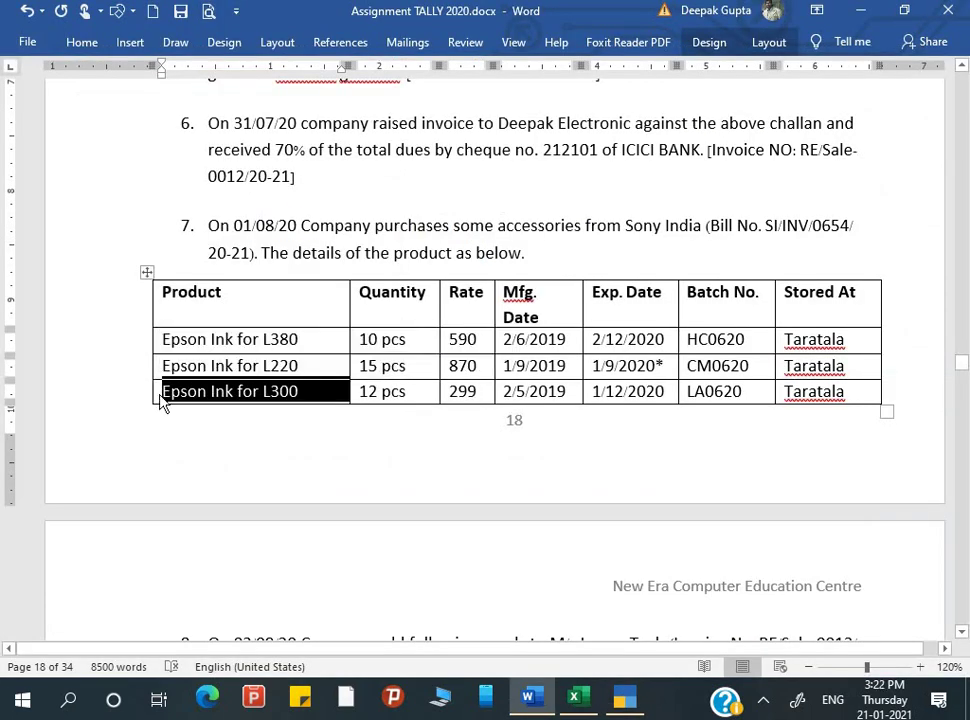
key(alt+Tab)
key(ctrl+v)
key(Return)
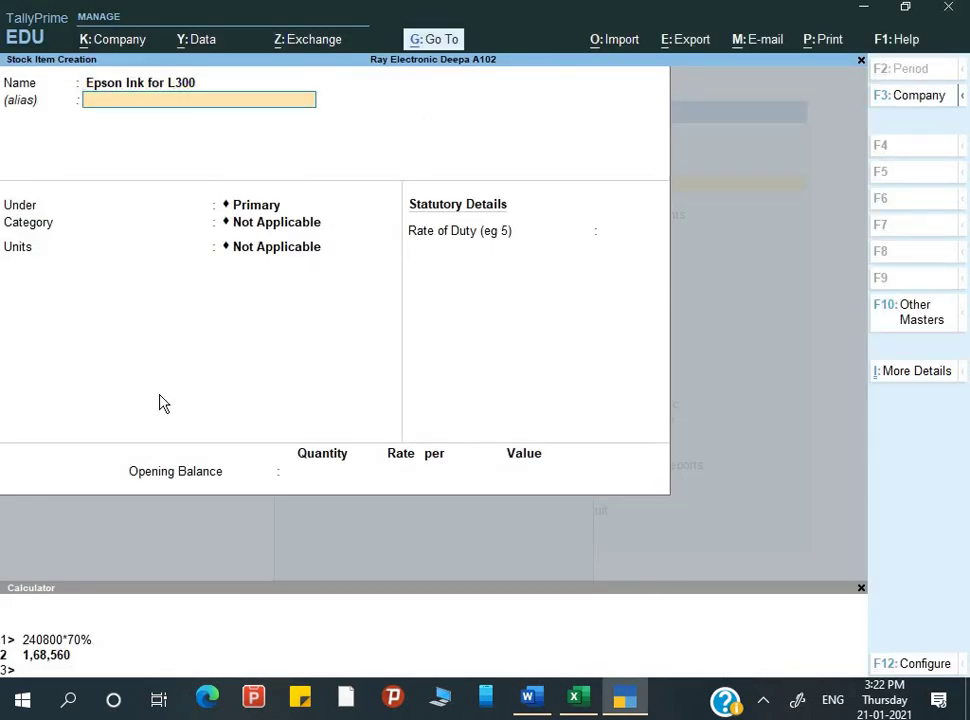
Step: Place Epson Ink for L300 under accessories, keeping category Not Applicable and the unit PCS
key(Return)
key(Return)
key(BackSpace)
key(Down)
key(Return)
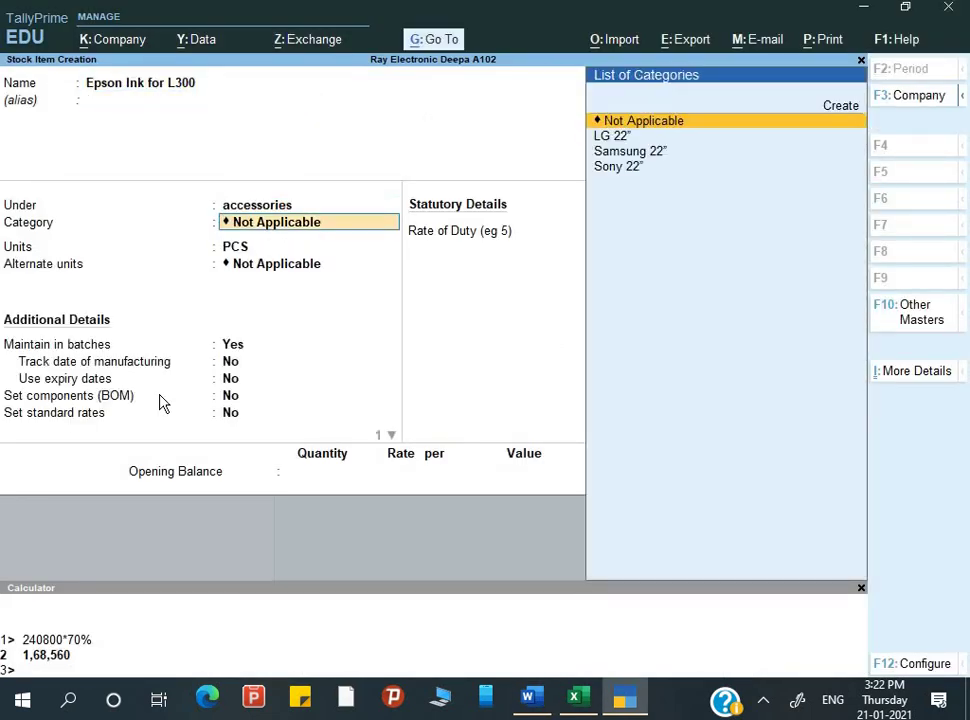
key(Return)
key(Return)
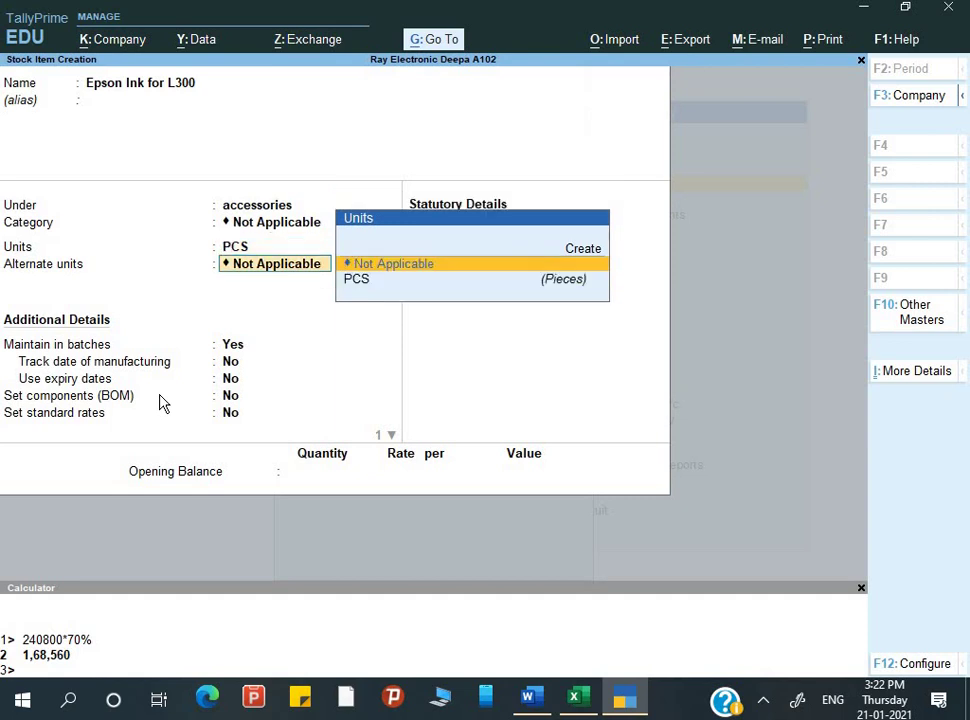
Step: Enable manufacturing date tracking and expiry dates for Epson Ink for L300, save it, and quit stock item creation
key(Return)
key(Return)
key(y)
key(y)
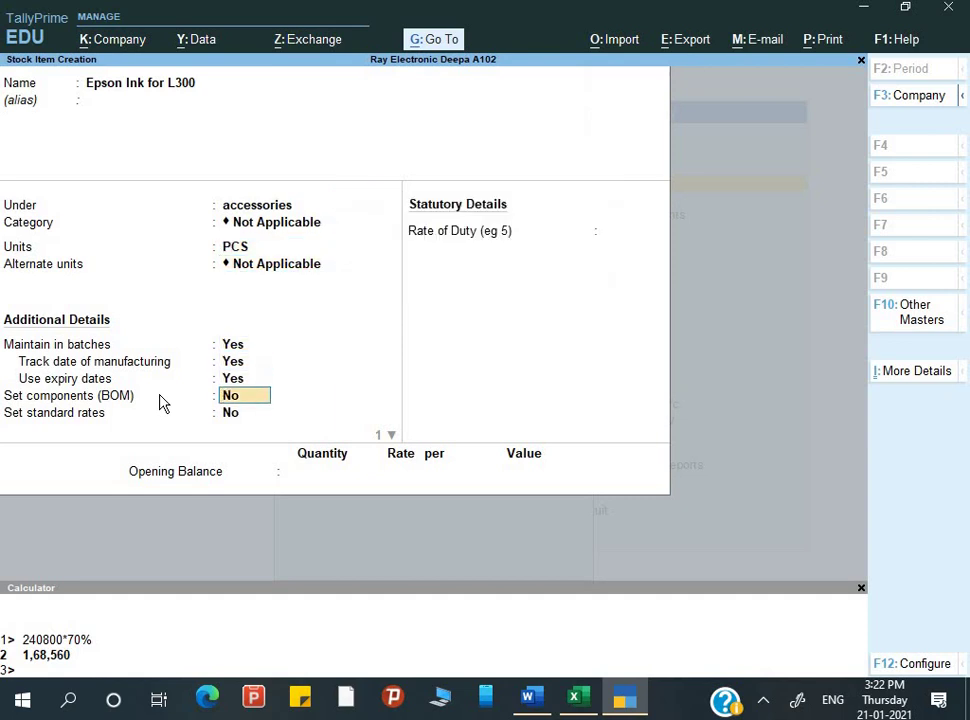
key(ctrl)
key(ctrl+a)
key(Escape)
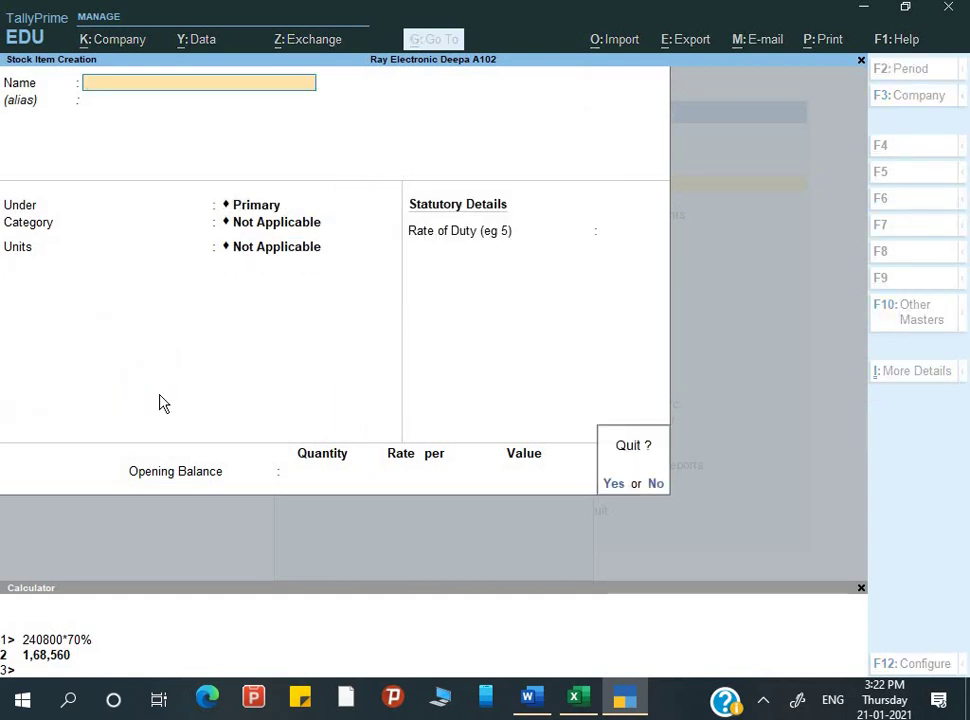
key(y)
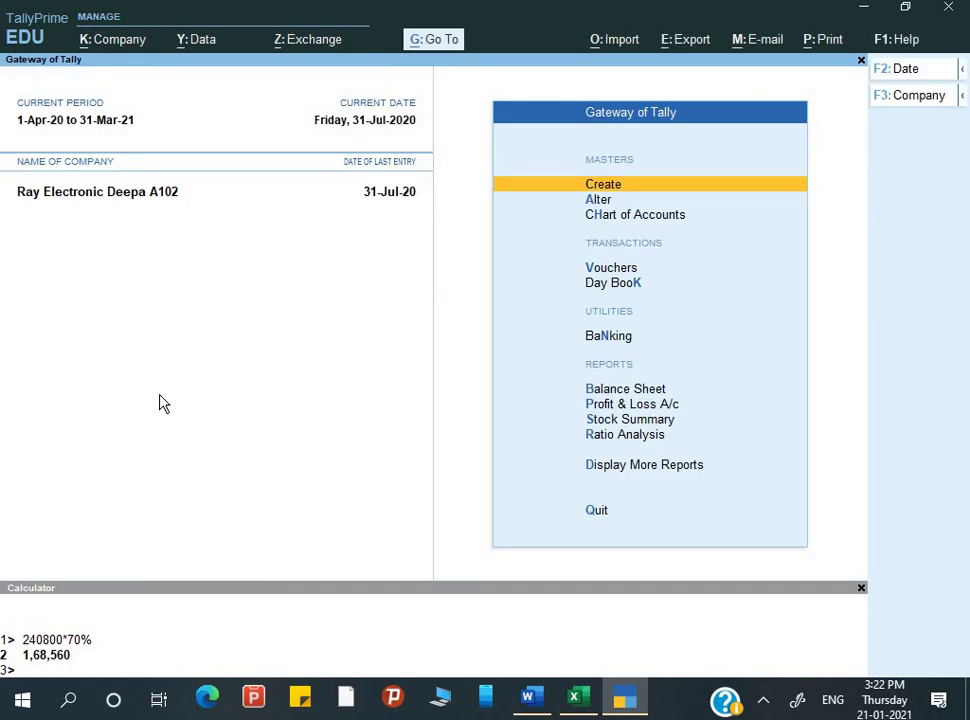
Step: Start a new purchase voucher from the Gateway of Tally
key(Down)
key(Down)
key(Down)
key(Return)
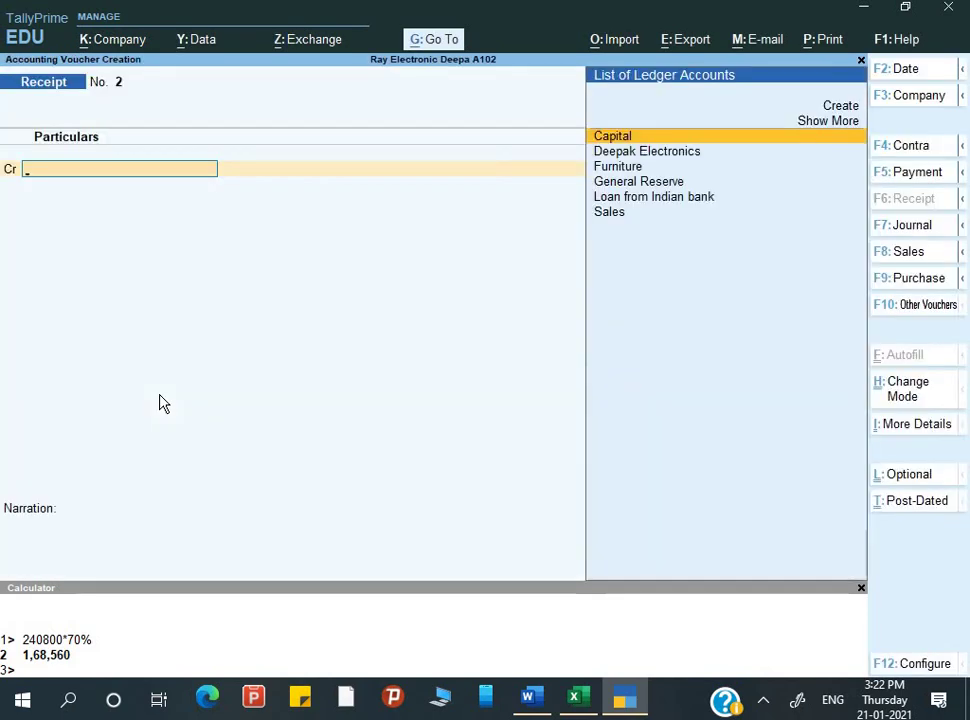
key(F9)
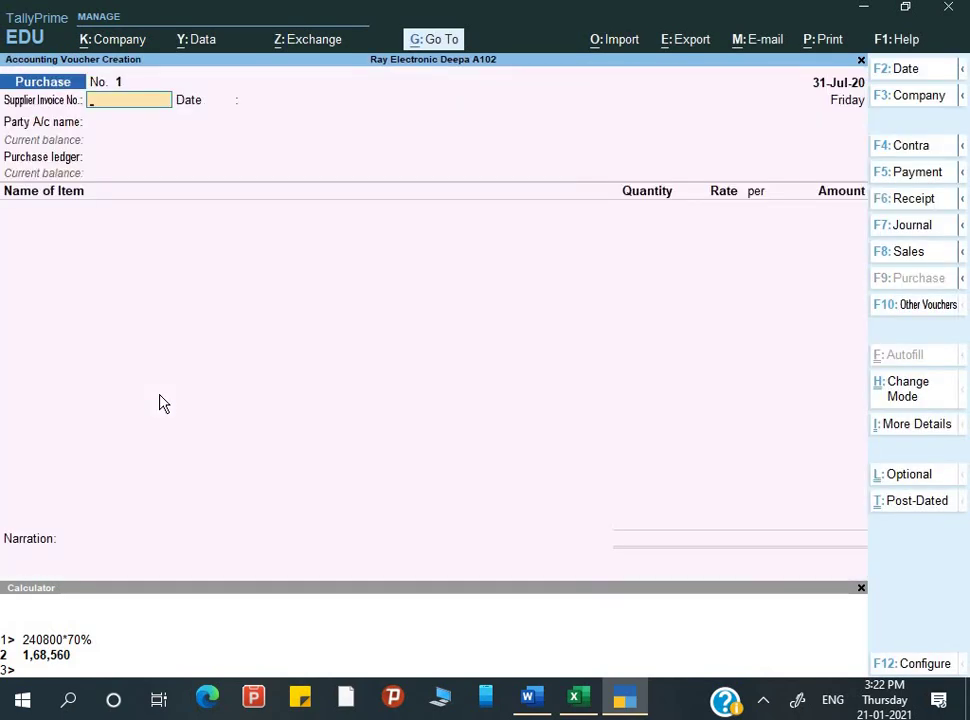
Step: Copy bill number SI/INV/0654/ 20-21 from the Word assignment and enter it as the supplier invoice number in TallyPrime
key(alt+Tab)
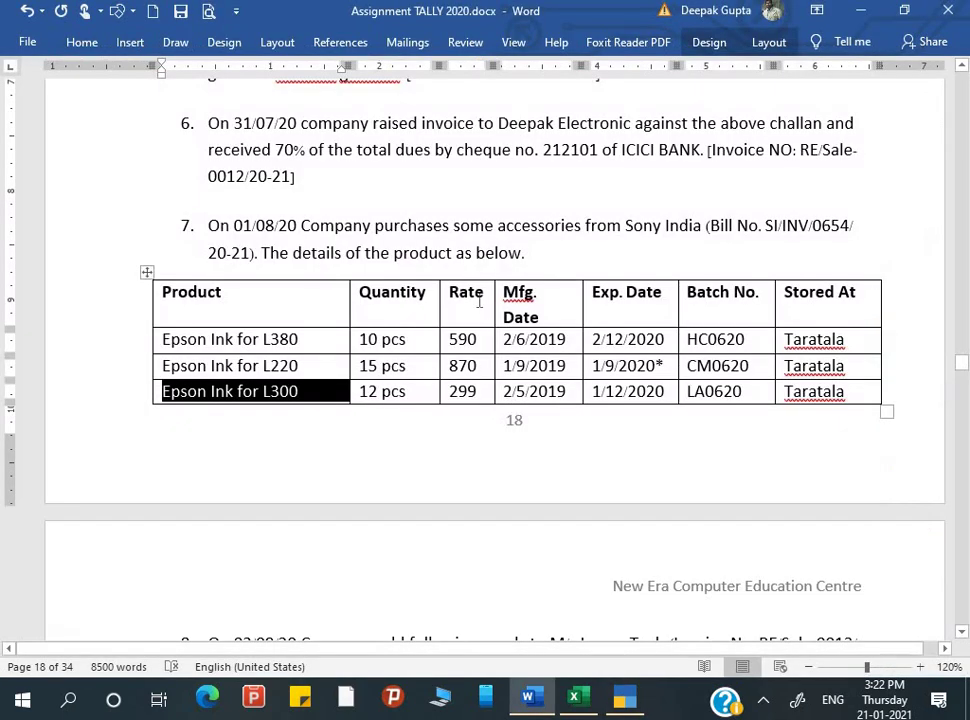
drag(765, 226, 243, 257)
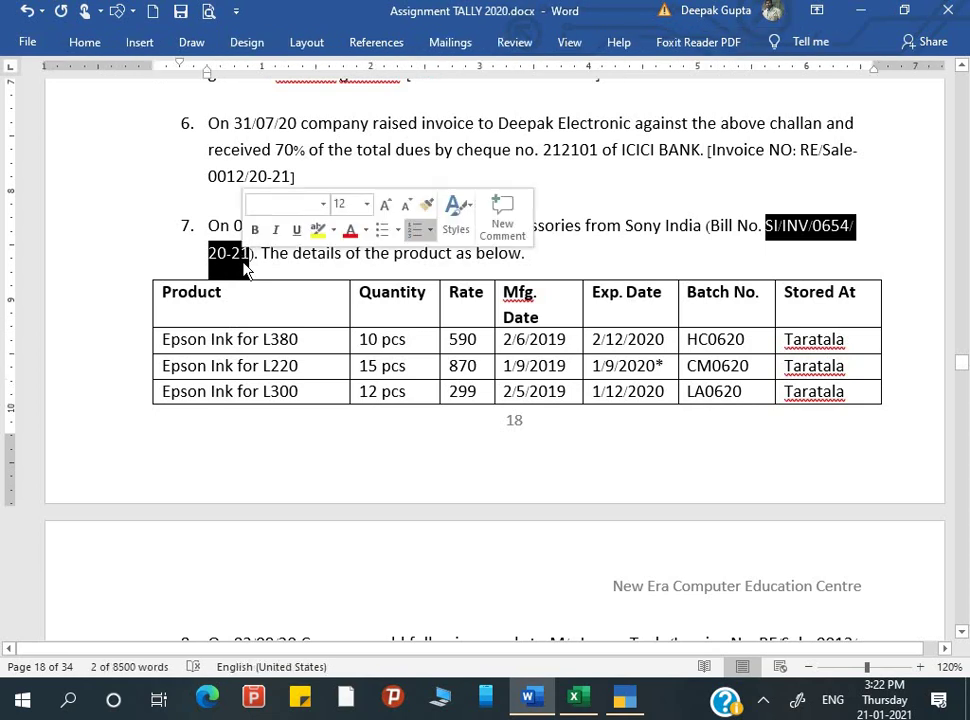
key(ctrl+c)
key(alt+Tab)
key(ctrl+alt+v)
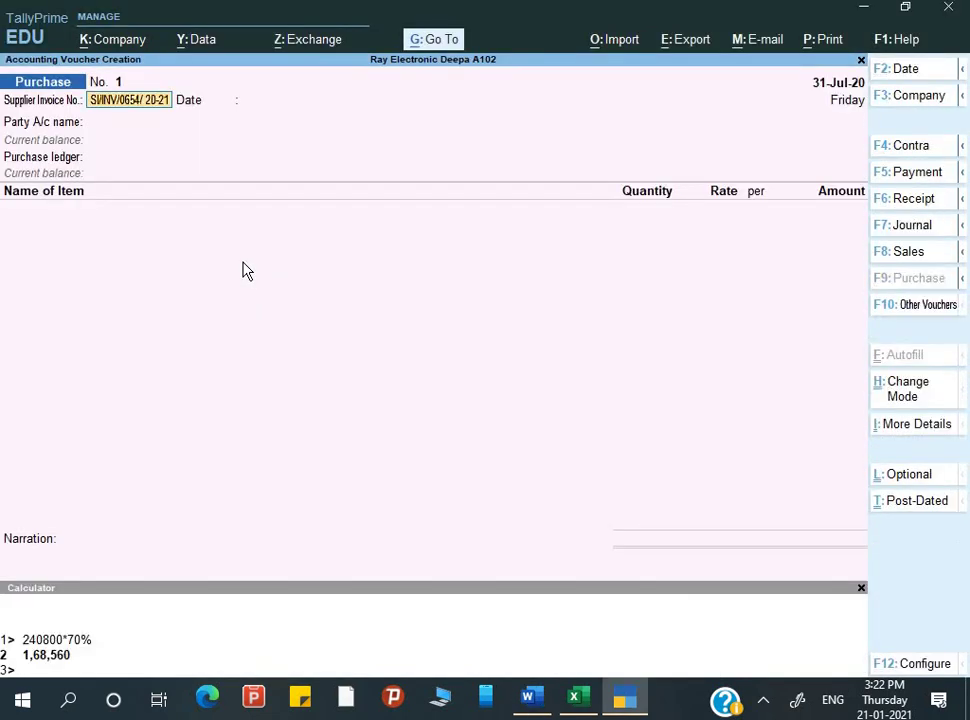
key(Return)
Step: Check the purchase date in Word, then set both the voucher date and the supplier invoice date to 1-8-2020 in TallyPrime
key(alt+Tab)
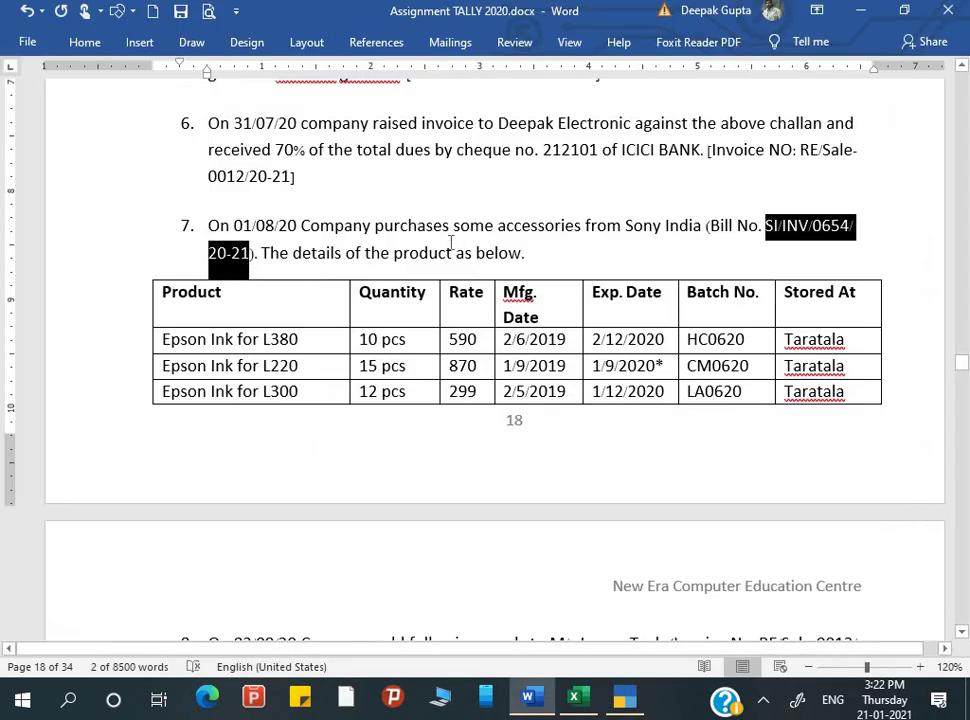
key(alt+Tab)
key(F2)
text(1-8-2020)
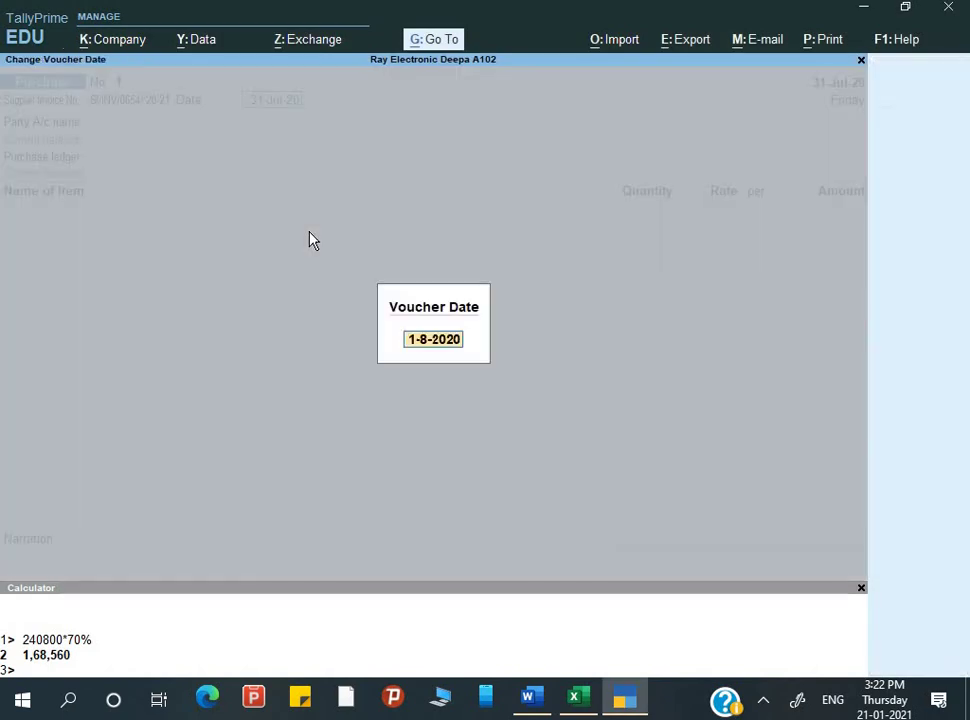
key(Return)
text(1)
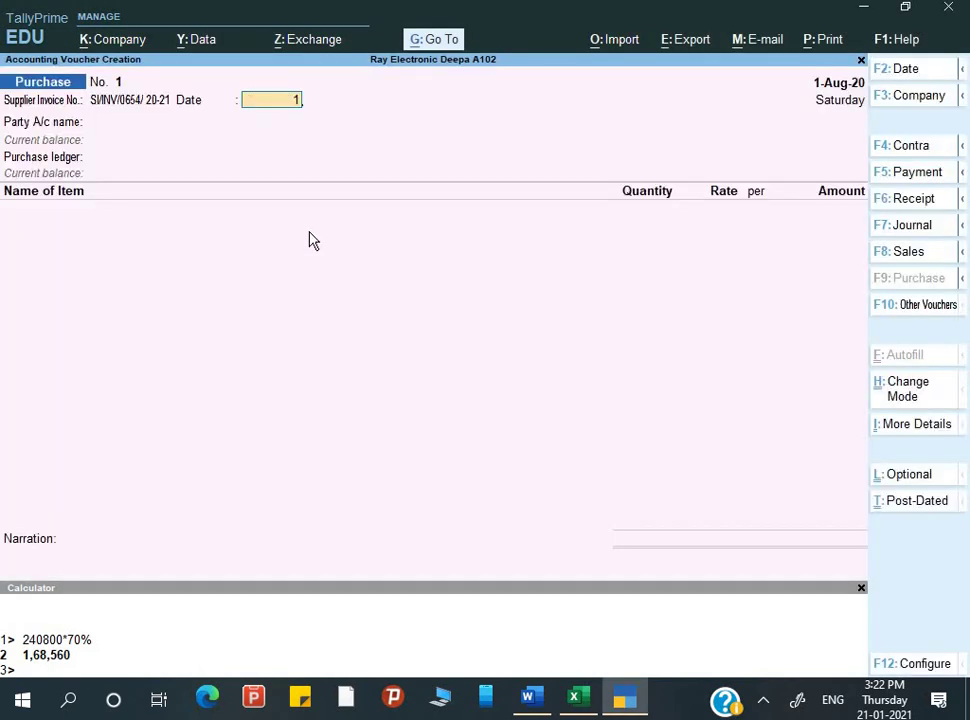
text(-8)
key(Return)
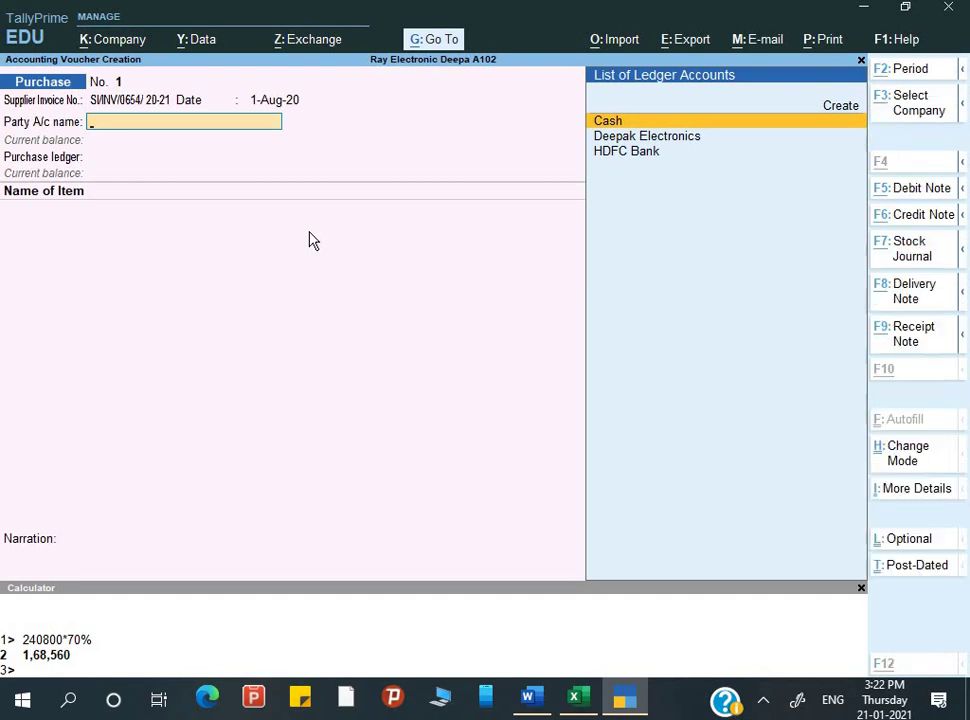
Step: Copy "Sony India" from the Word assignment and use it to name a new party ledger created from the TallyPrime voucher
key(alt+Tab)
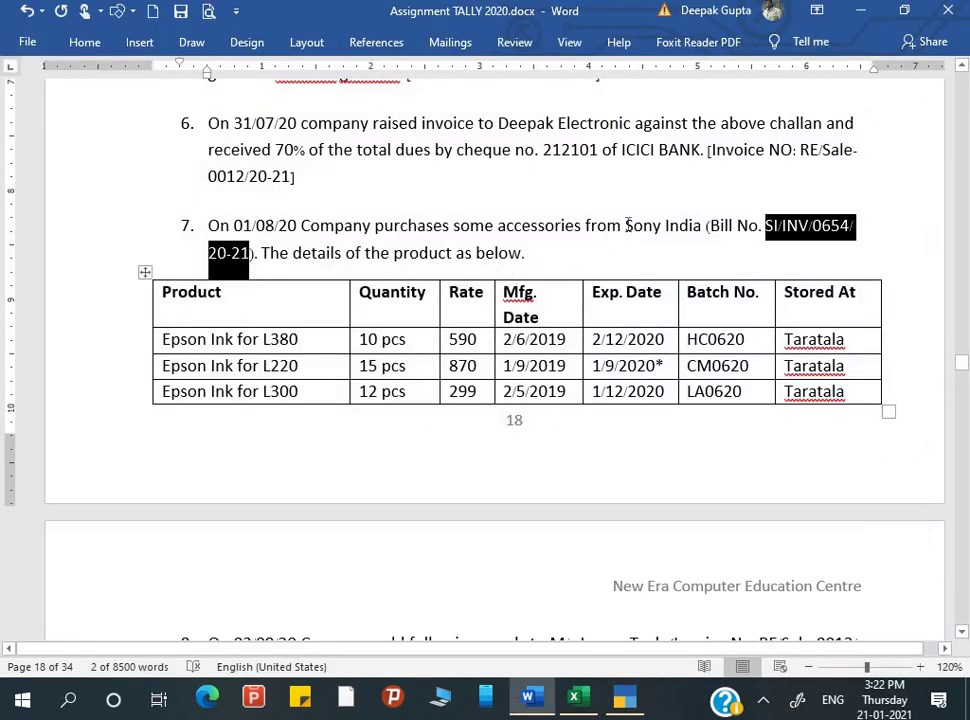
drag(628, 225, 700, 231)
key(ctrl+c)
key(alt+Tab)
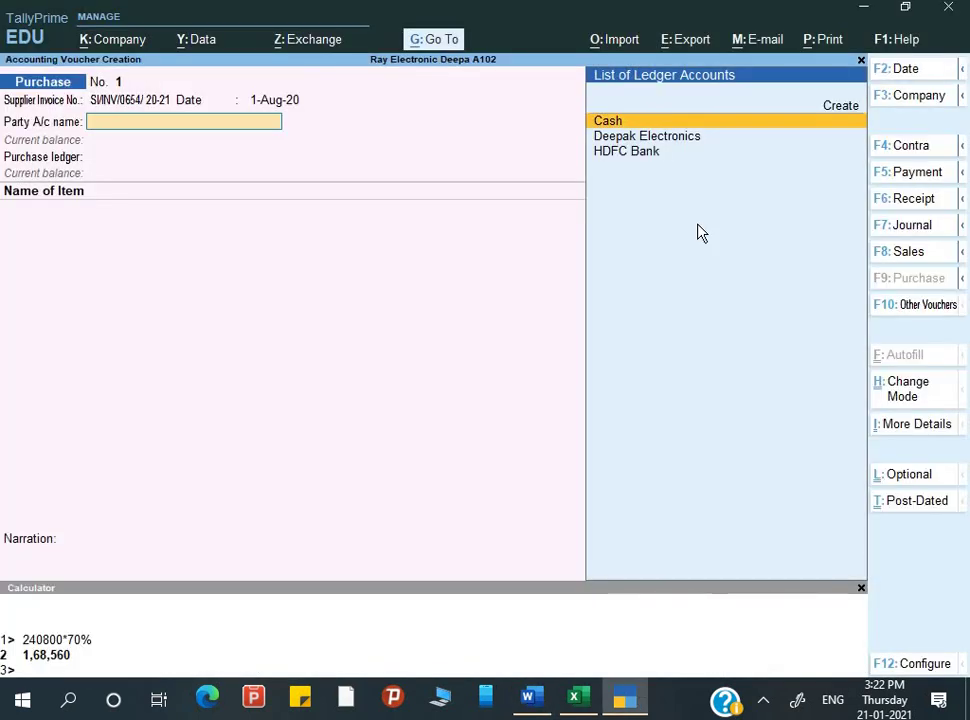
key(alt+c)
key(ctrl+alt+v)
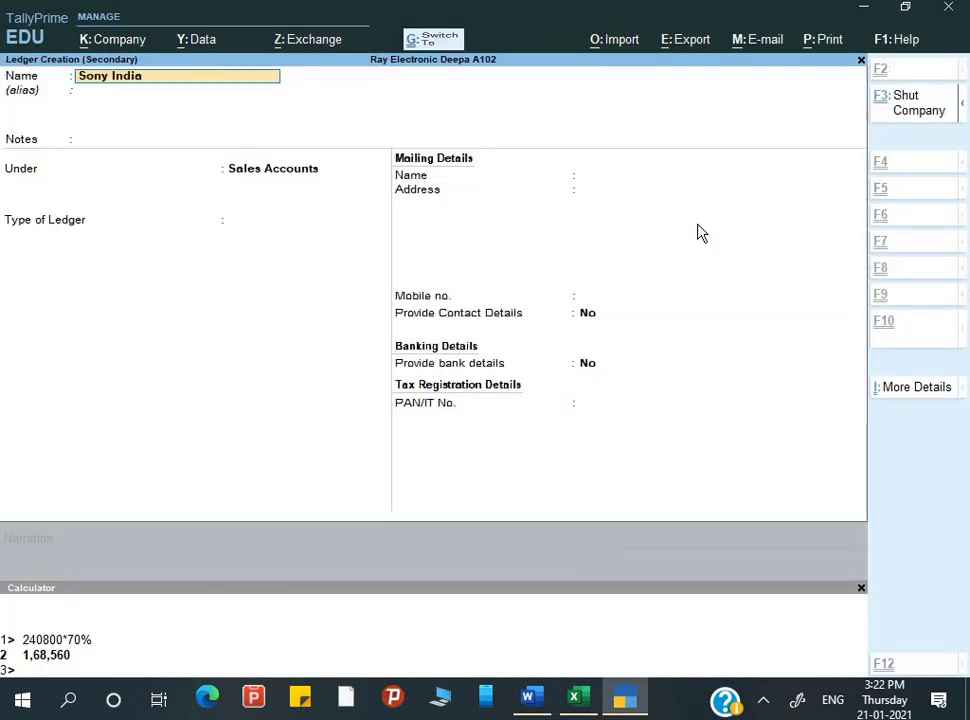
Step: Place the Sony India ledger under Sundry Creditors with bill-by-bill balances, save it, and accept it as the voucher's party
key(Return)
text(S)
key(Down)
key(Down)
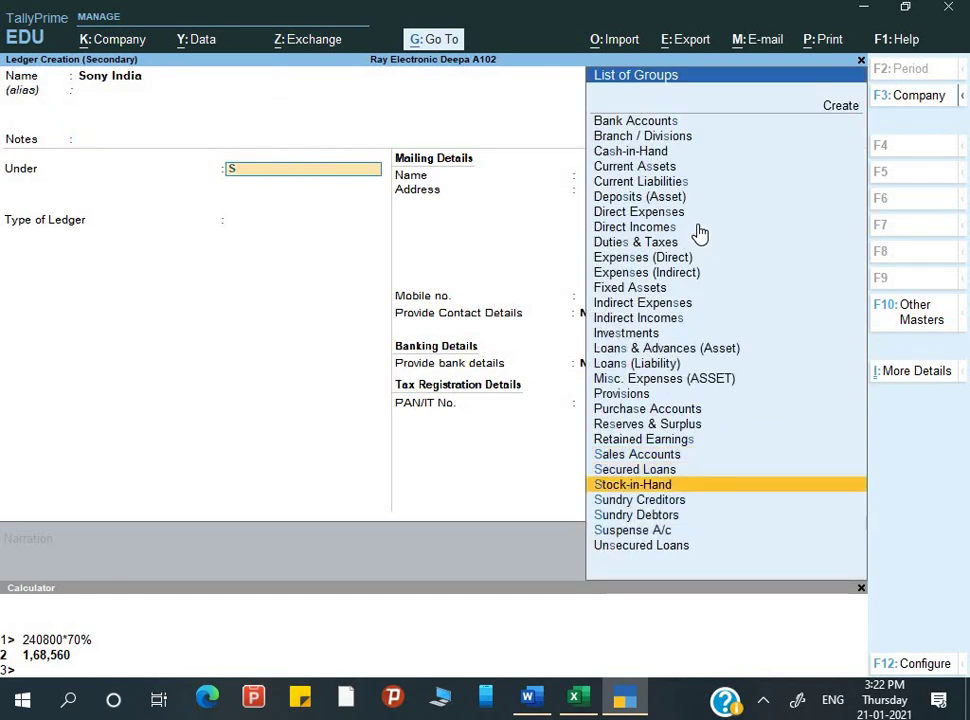
key(Down)
key(Return)
key(Return)
key(Return)
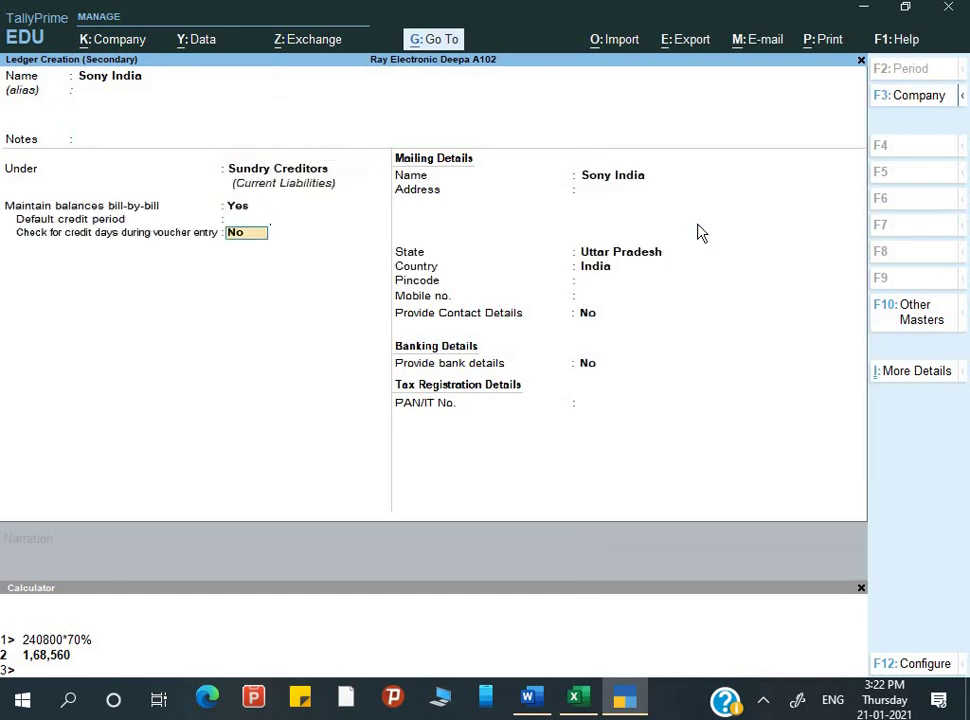
key(ctrl+a)
key(Return)
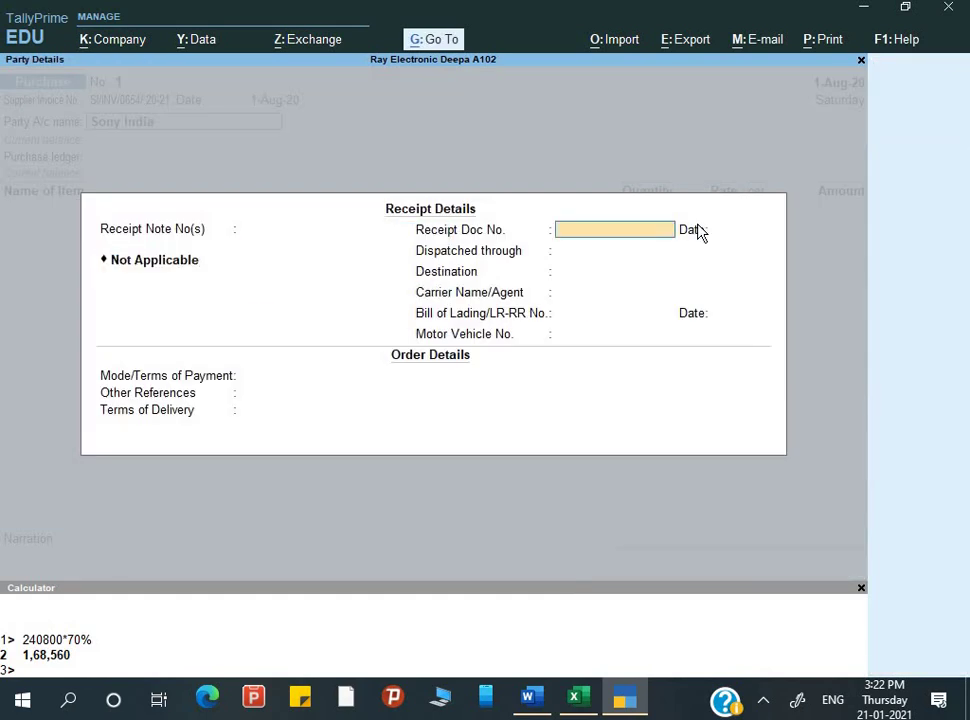
Step: Keep the receipt note number Not Applicable, leave the other receipt and order fields blank, and accept the party details
key(BackSpace)
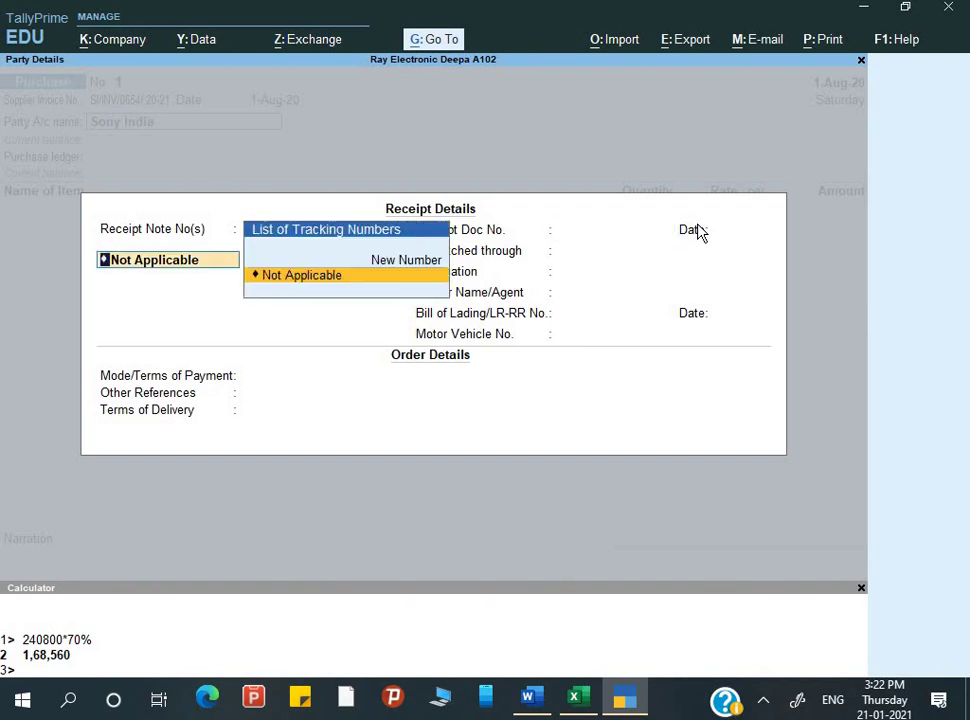
key(Return)
key(Return)
key(Return)
key(Return)
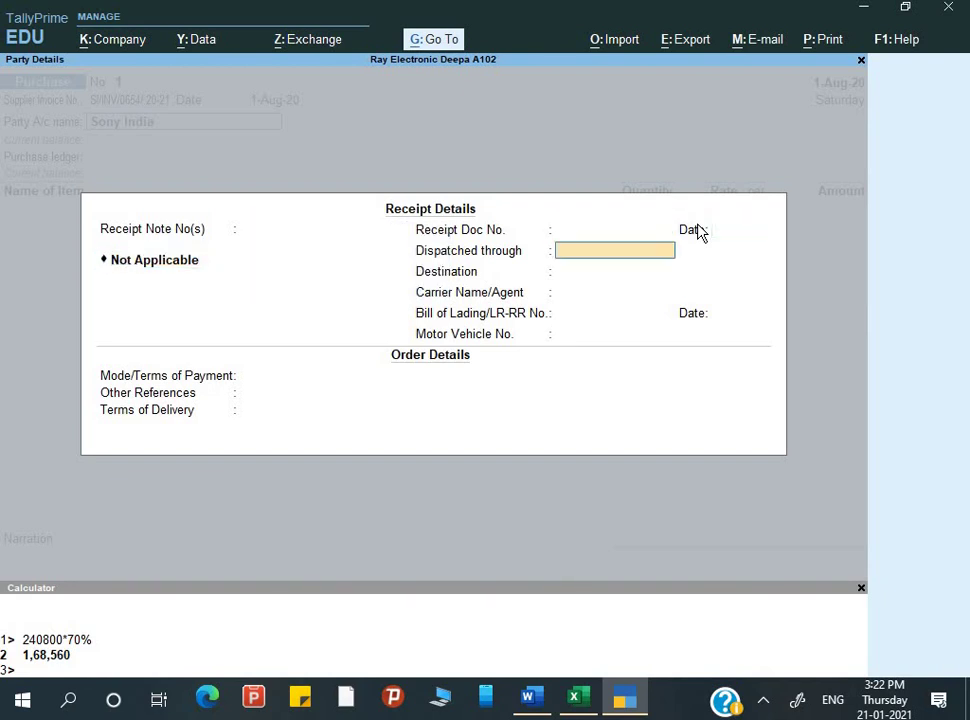
key(Return)
key(Return)
key(Return)
key(Return)
key(Return)
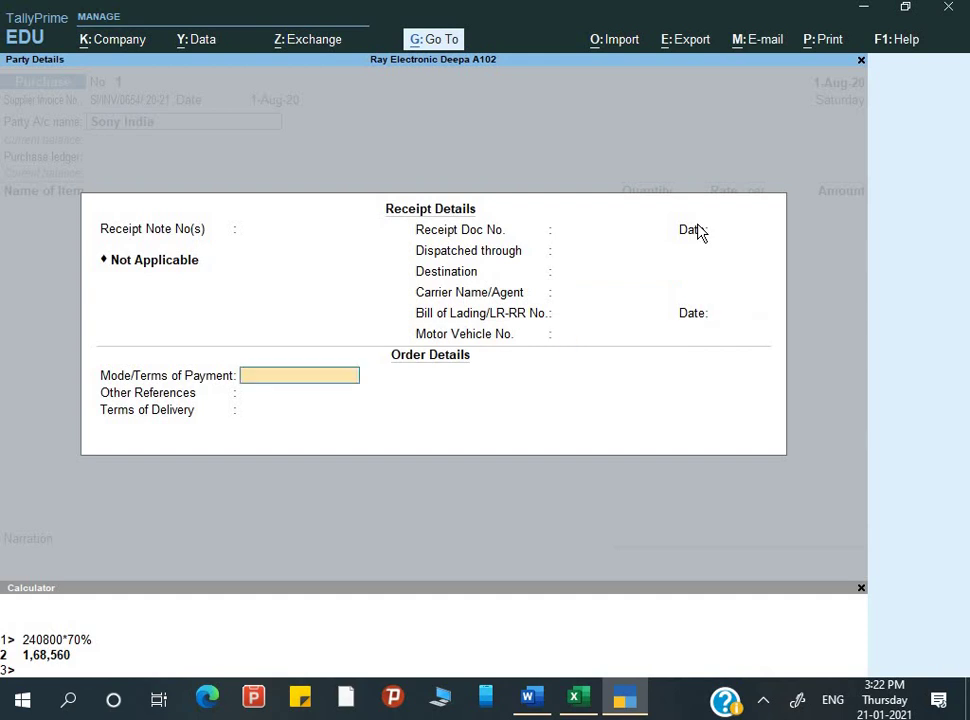
key(Return)
key(Return)
key(Return)
key(Return)
key(Return)
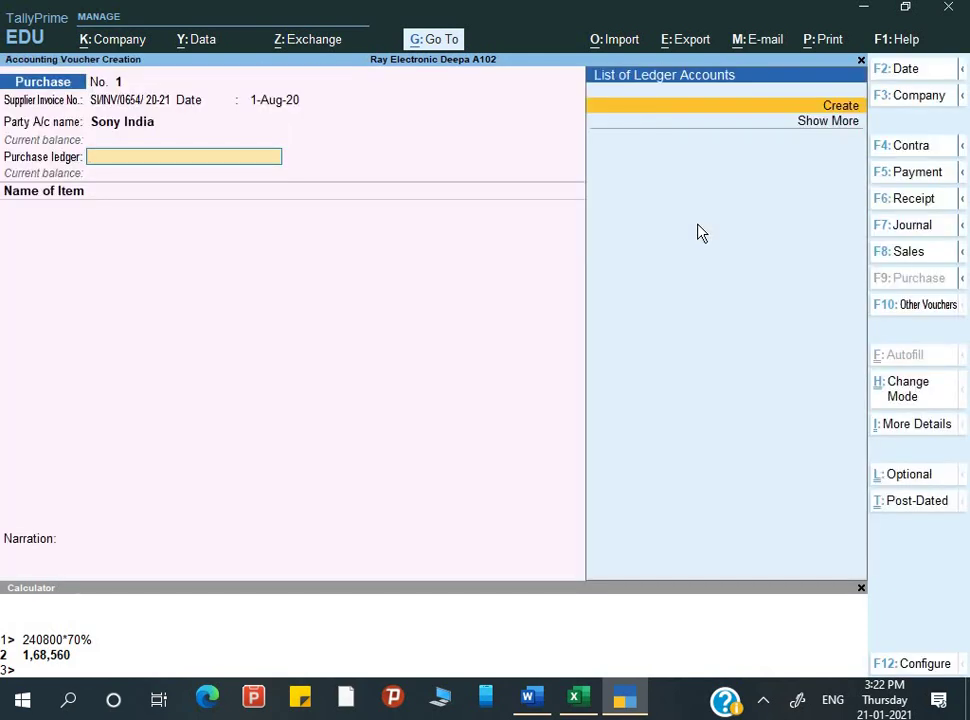
Step: Create a ledger named Purchase under Purchase Accounts and use it as the voucher's purchase ledger
key(alt+c)
text(Purch)
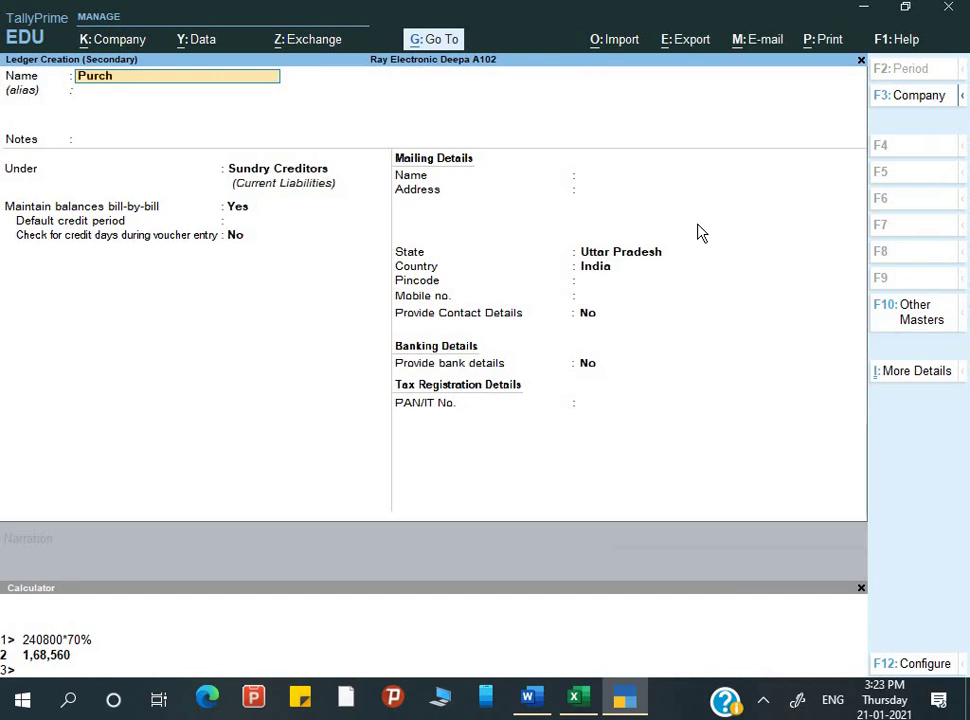
text(ase)
key(Return)
key(Return)
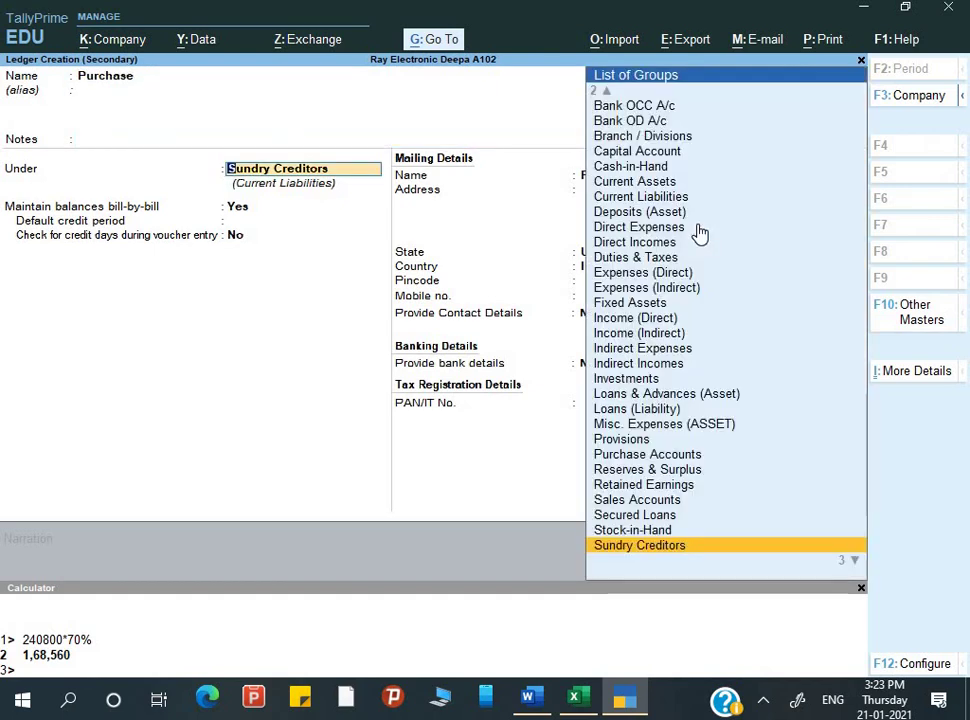
text(Pur)
key(Return)
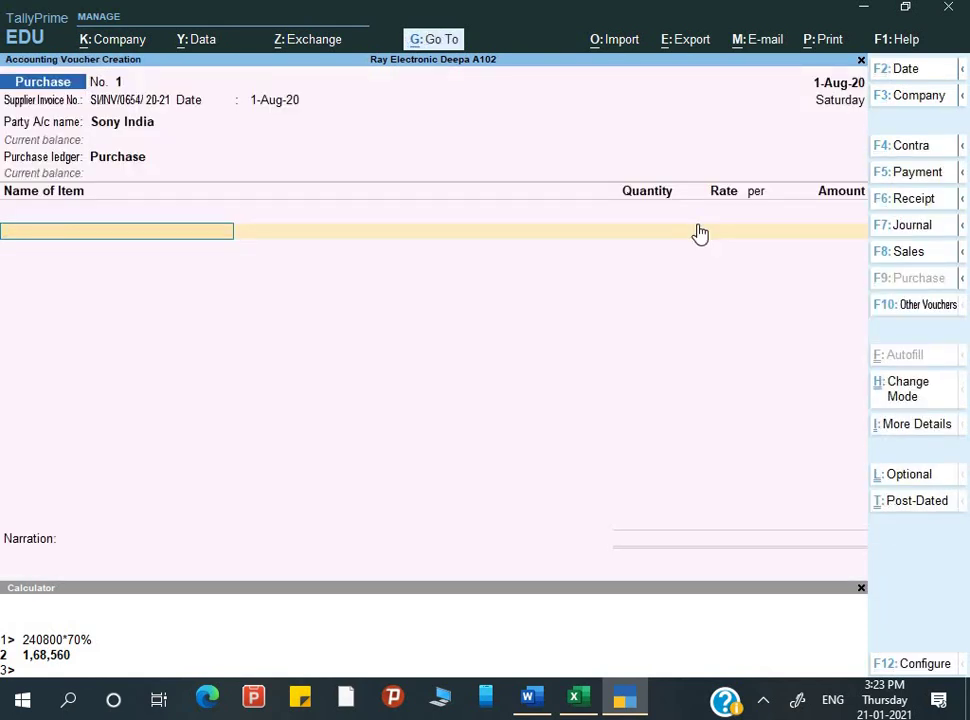
Step: Add Epson Ink for L380 as the first voucher item, with its tracking number Not Applicable
key(Down)
key(Down)
key(Down)
key(Down)
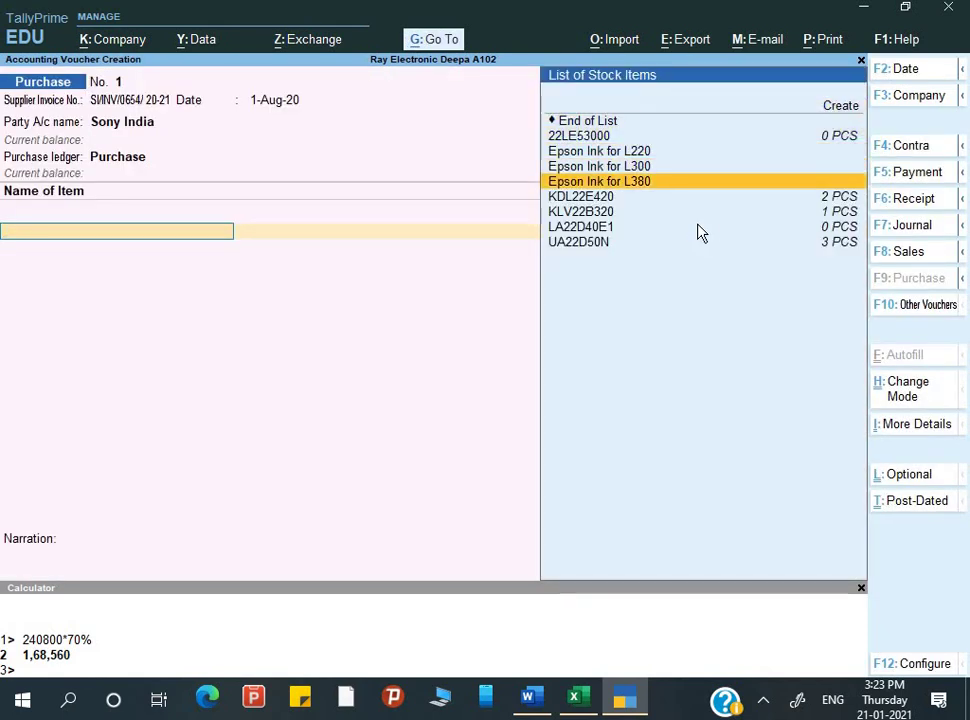
key(Return)
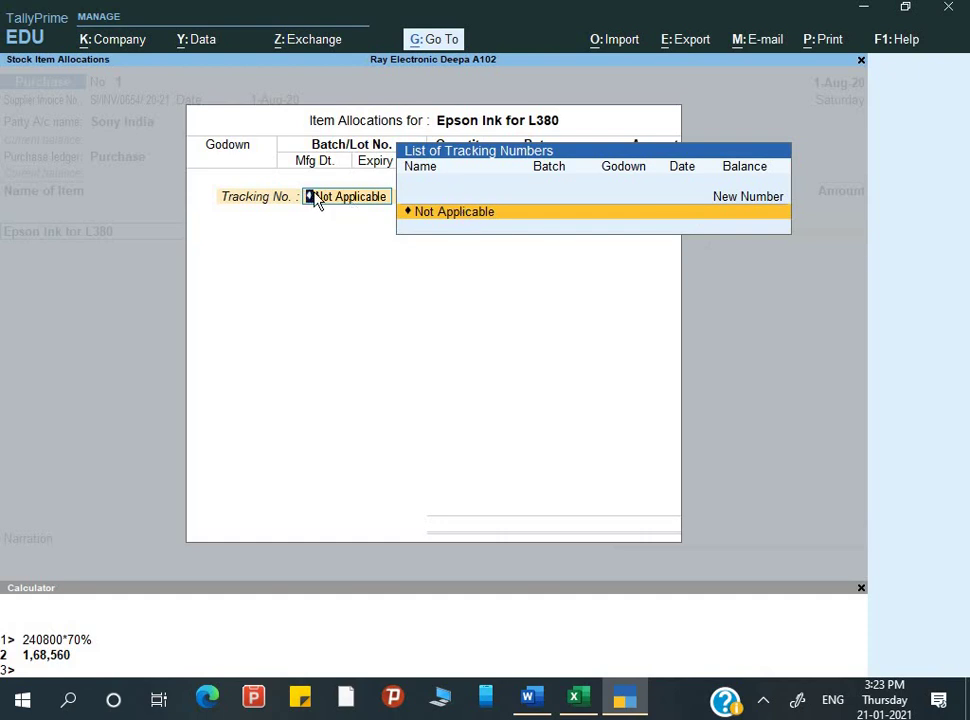
key(Return)
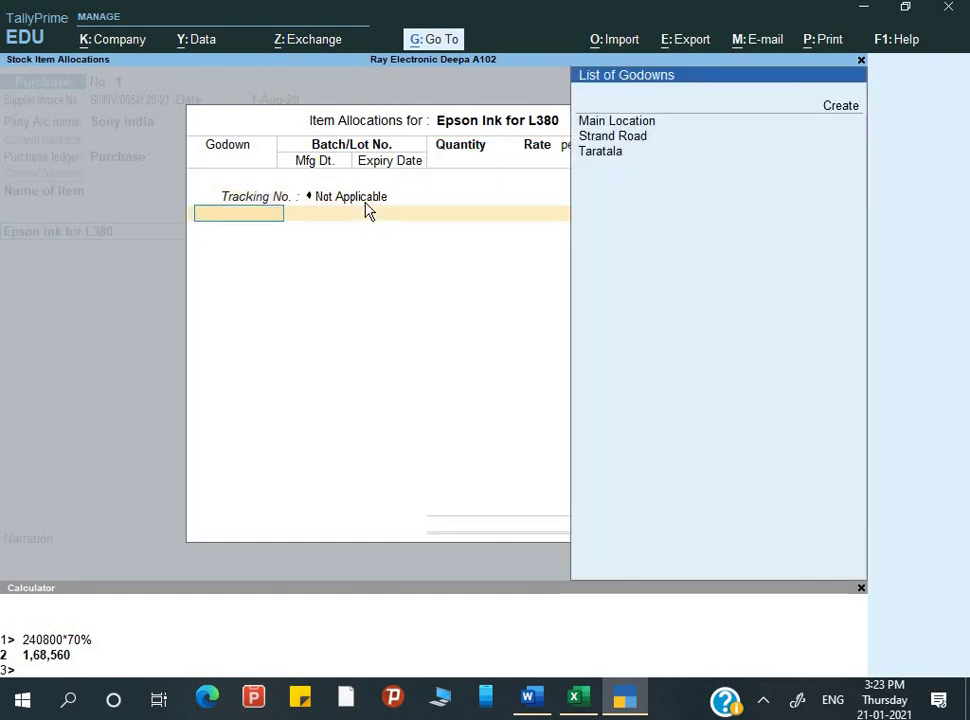
Step: Check the storage location in the Word product table and allocate Epson Ink for L380 to the Taratala godown in TallyPrime
key(alt+Tab)
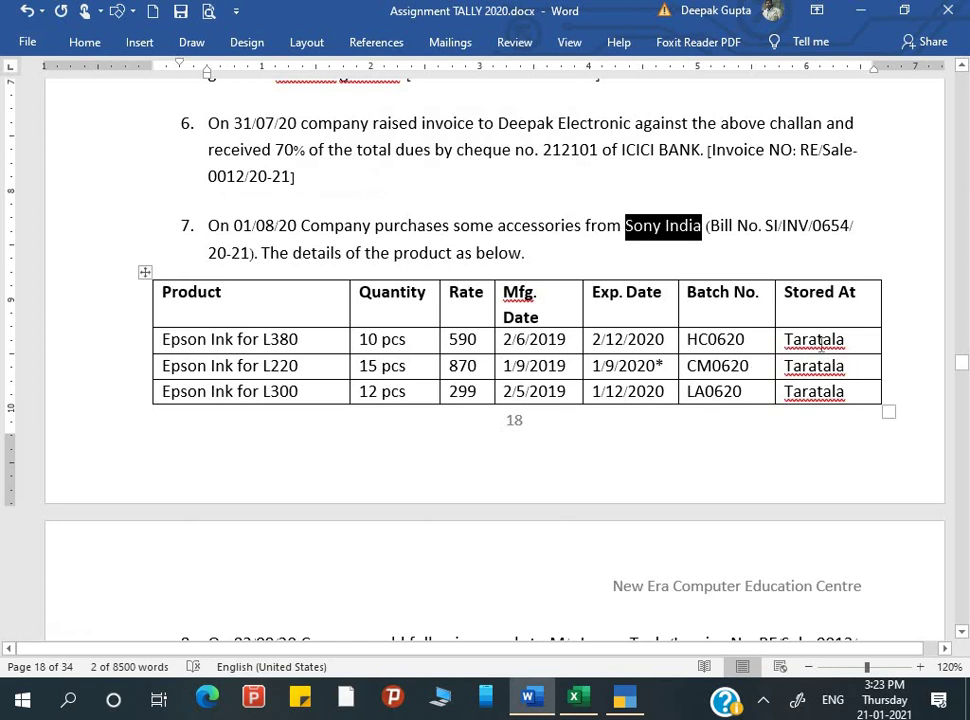
key(alt+Tab)
key(Down)
key(Down)
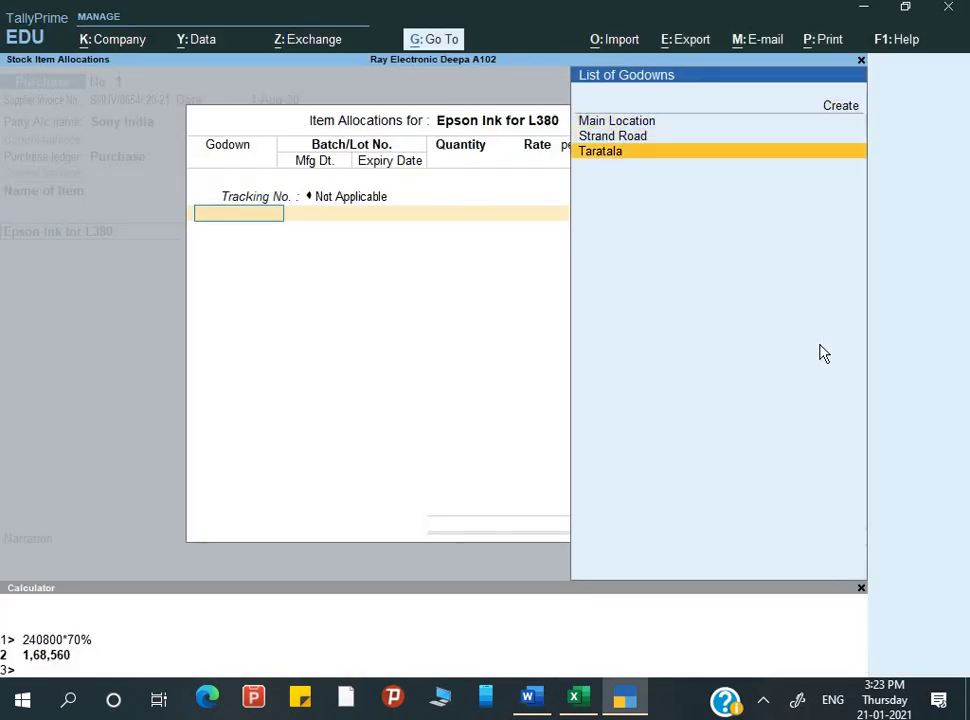
key(Return)
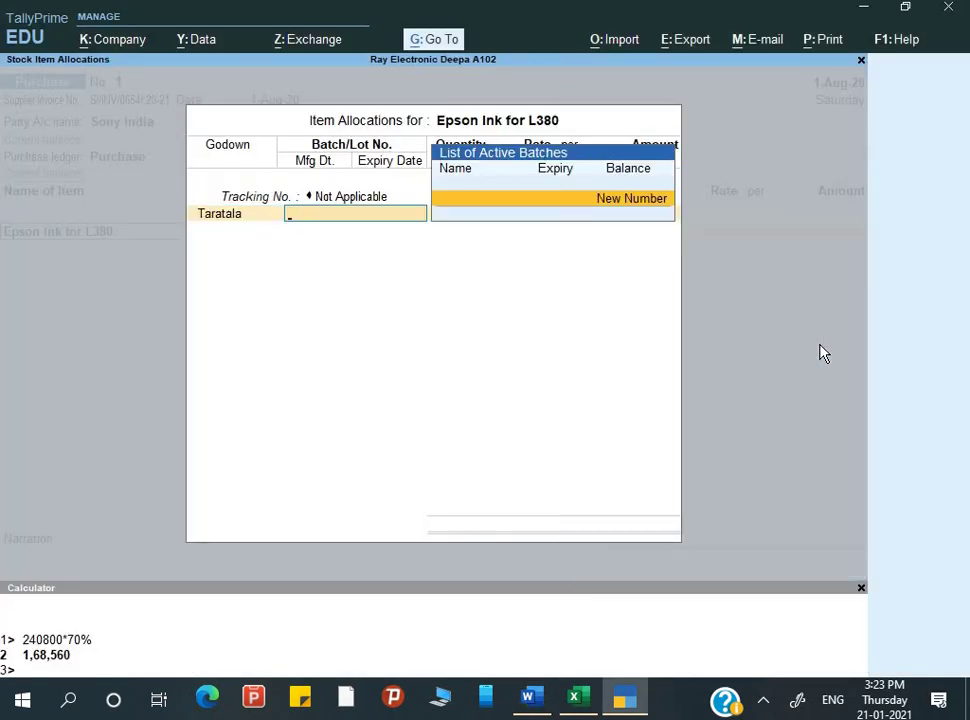
Step: Copy batch number HC0620 from the Word product table and enter it as a new batch for Epson Ink for L380
click(620, 214)
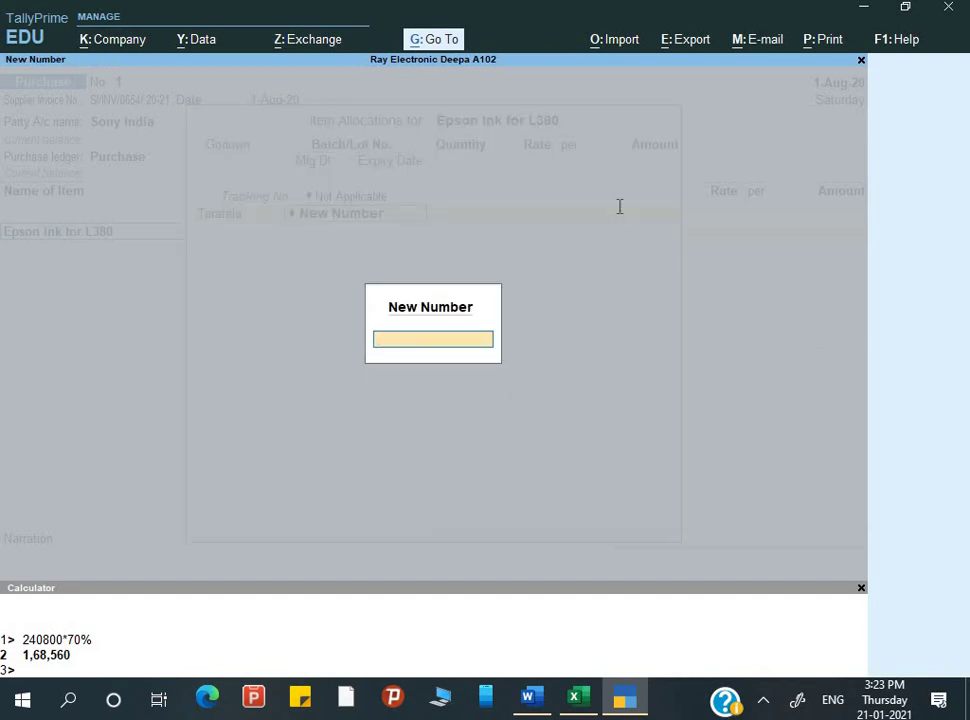
key(alt+Tab)
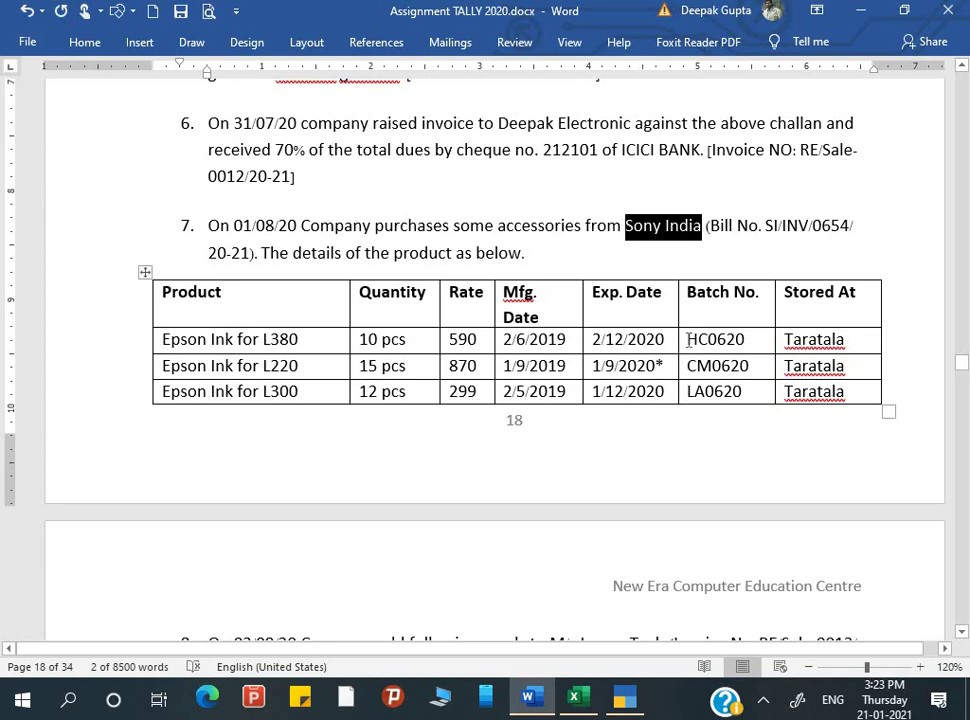
drag(688, 340, 745, 340)
key(ctrl+c)
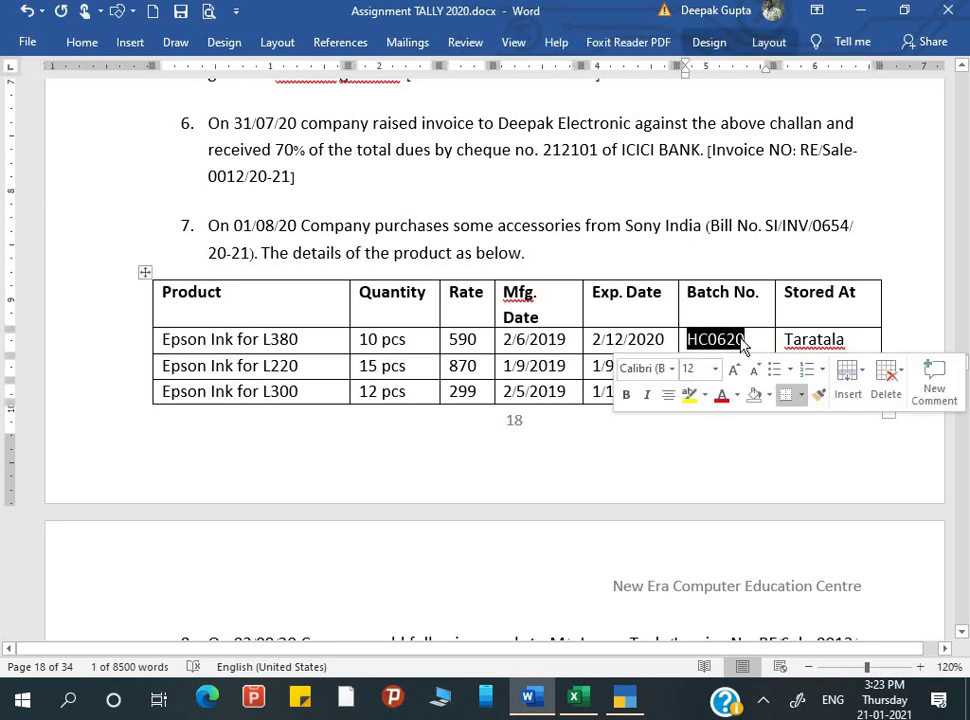
key(alt+Tab)
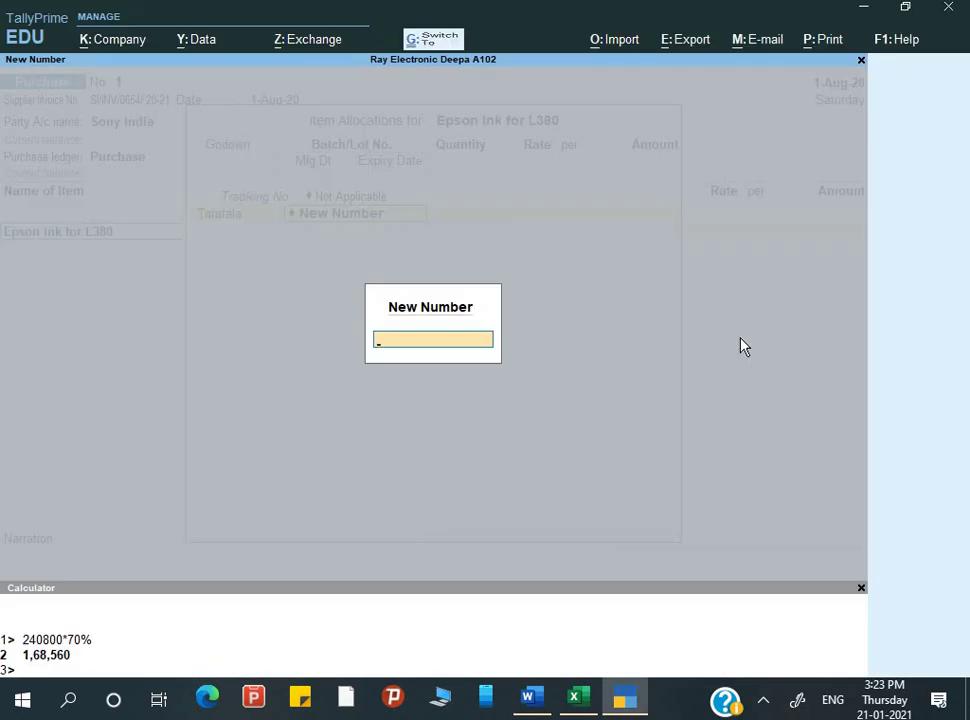
key(ctrl+v)
key(Return)
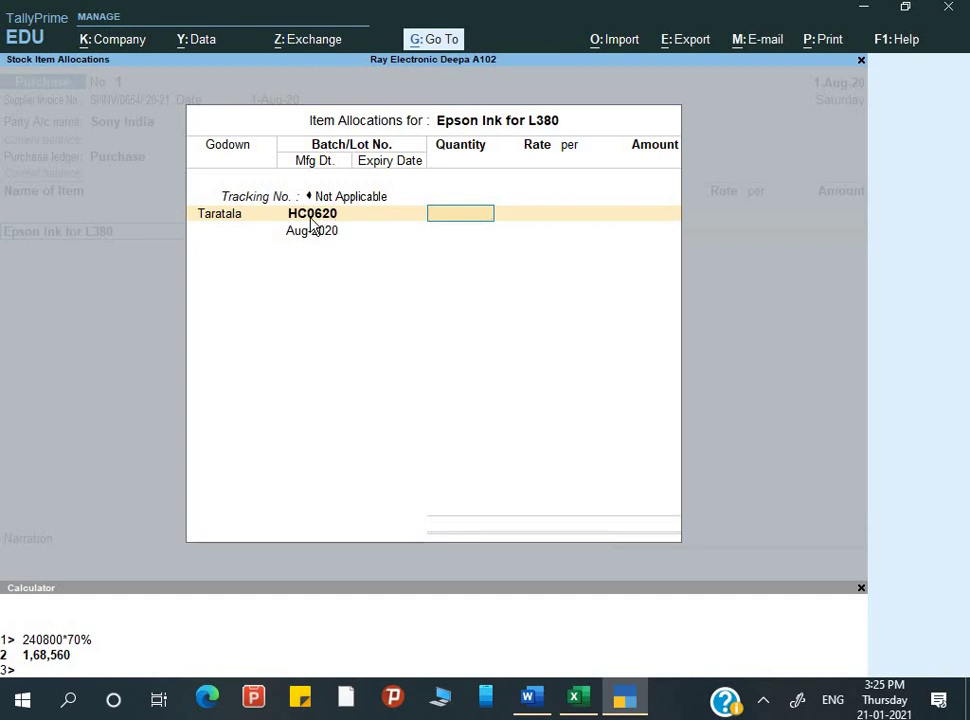
Step: Check the product table in Word and enter 10 PCS at a rate of 590 for batch HC0620 in TallyPrime
click(311, 218)
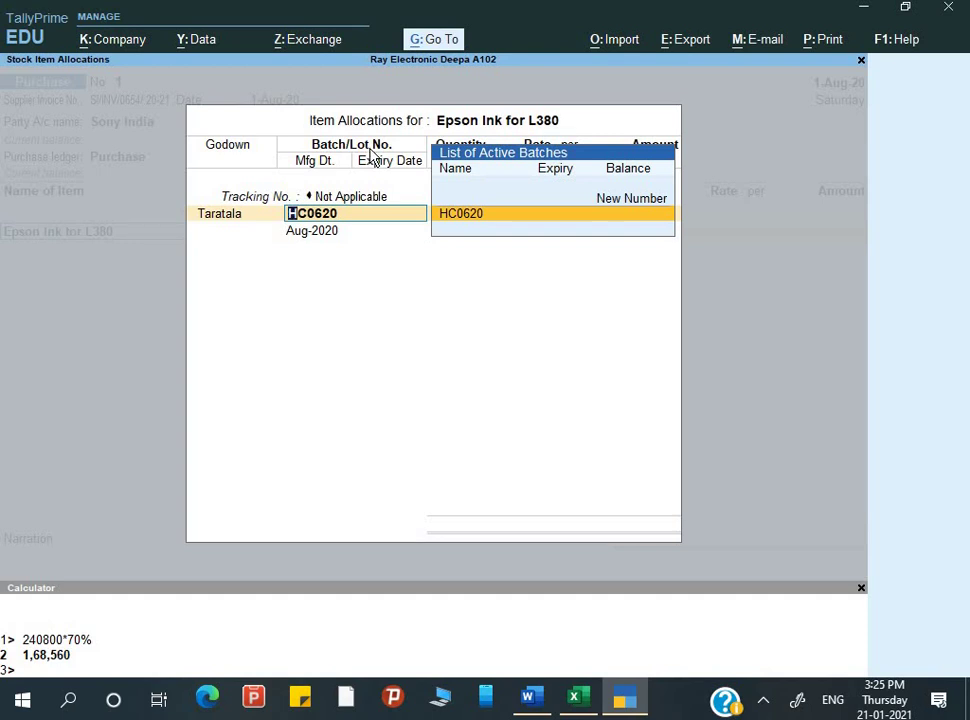
key(Return)
key(Return)
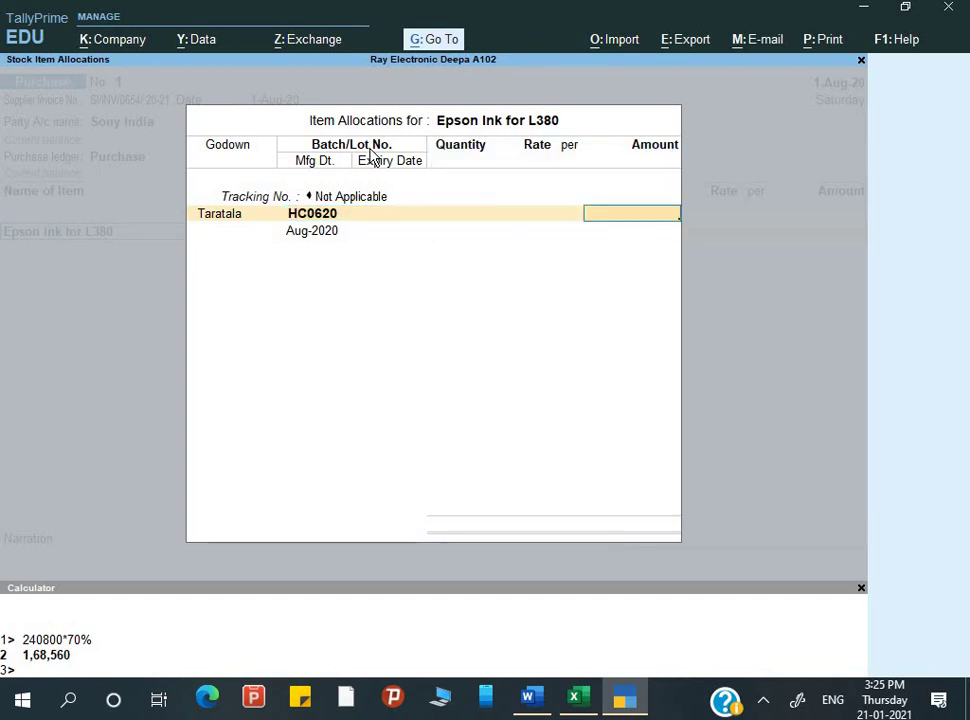
key(BackSpace)
key(alt+Tab)
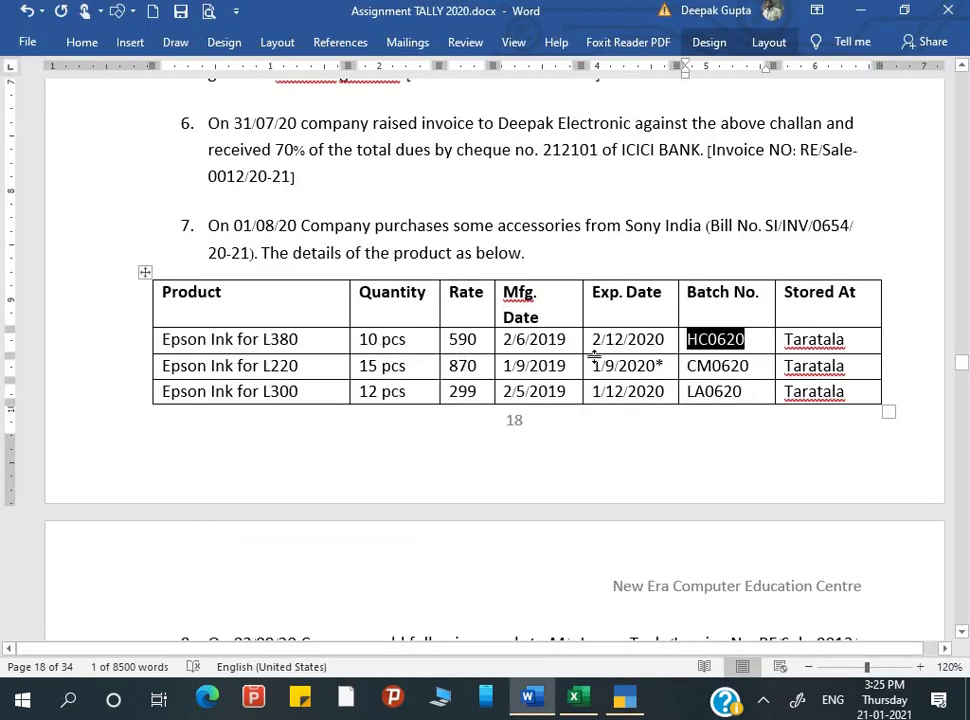
key(alt+Tab)
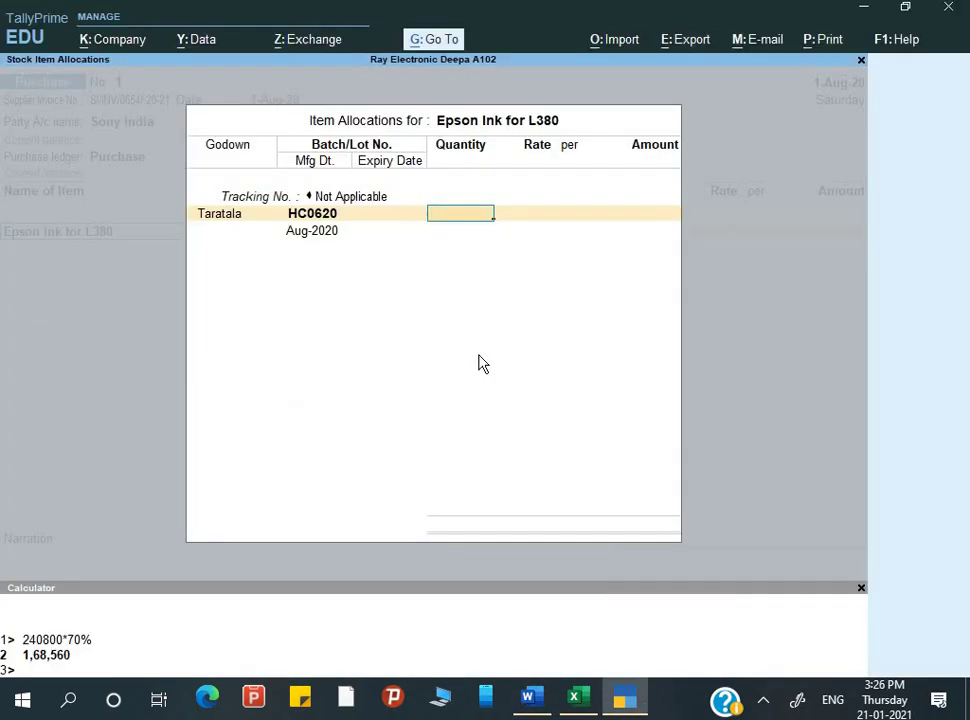
text(10)
key(Return)
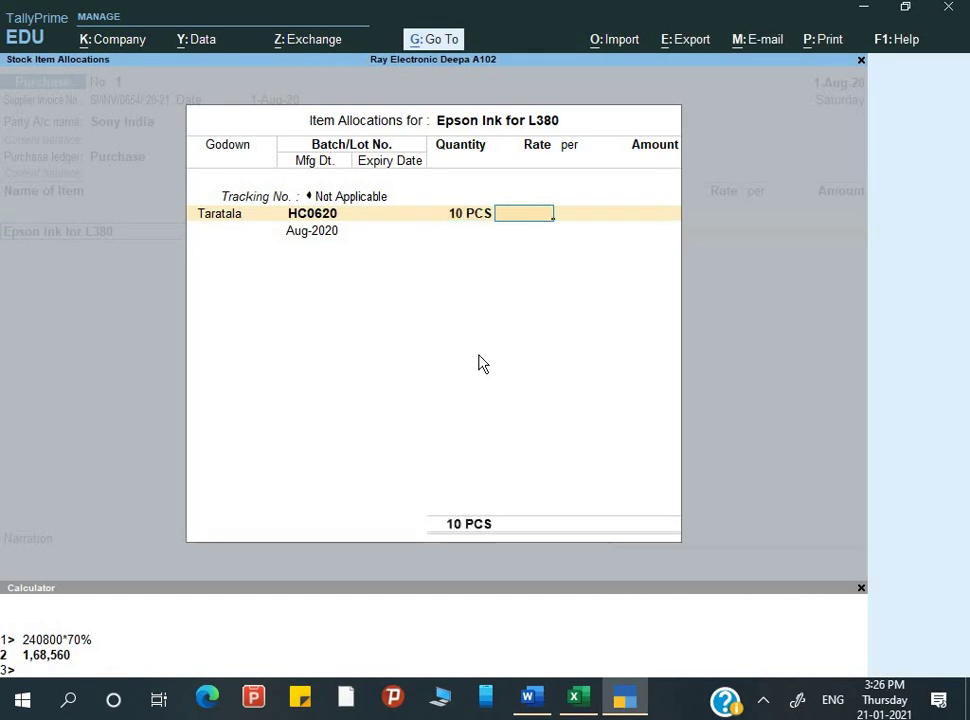
text(590)
key(Return)
key(Return)
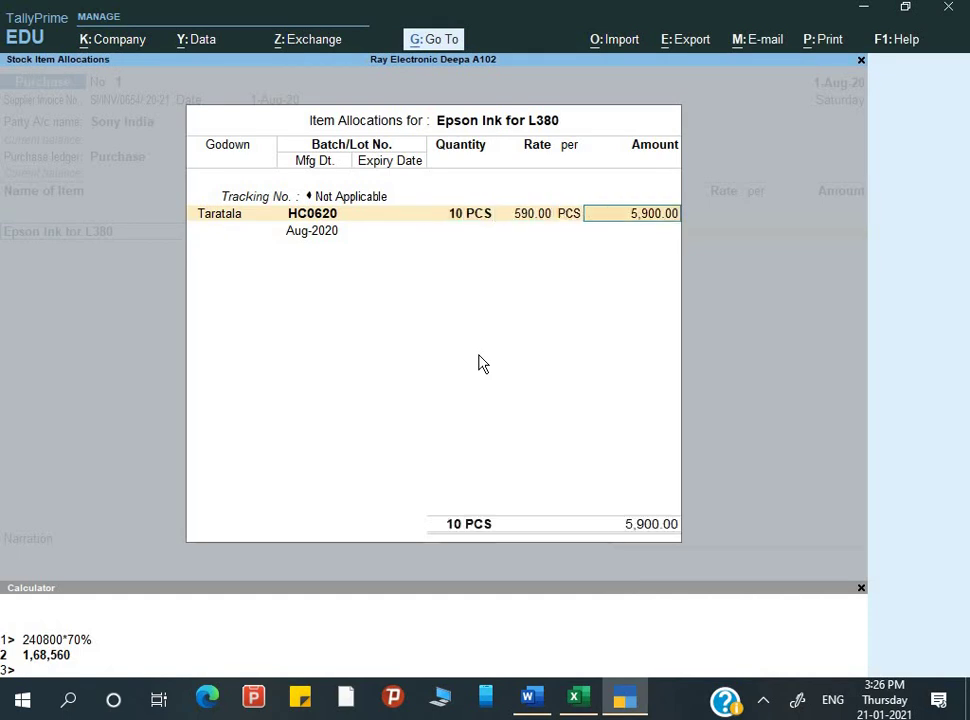
key(Return)
Step: Check the manufacturing date in the Word product table and set batch HC0620's manufacturing date to 2-Jun-19 in TallyPrime
key(alt+Tab)
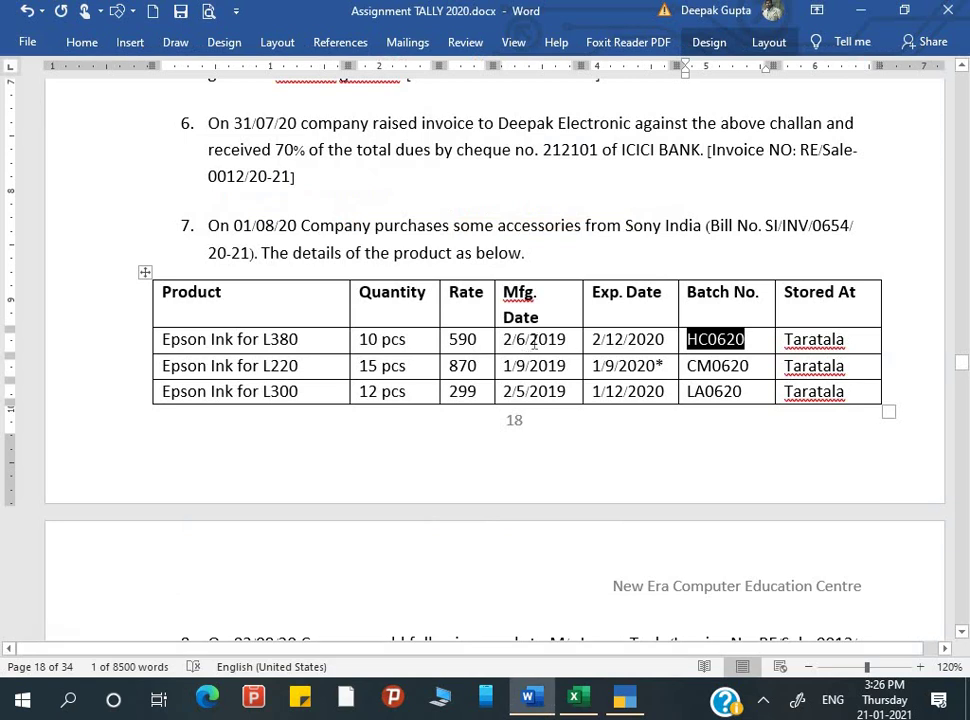
key(alt+Tab)
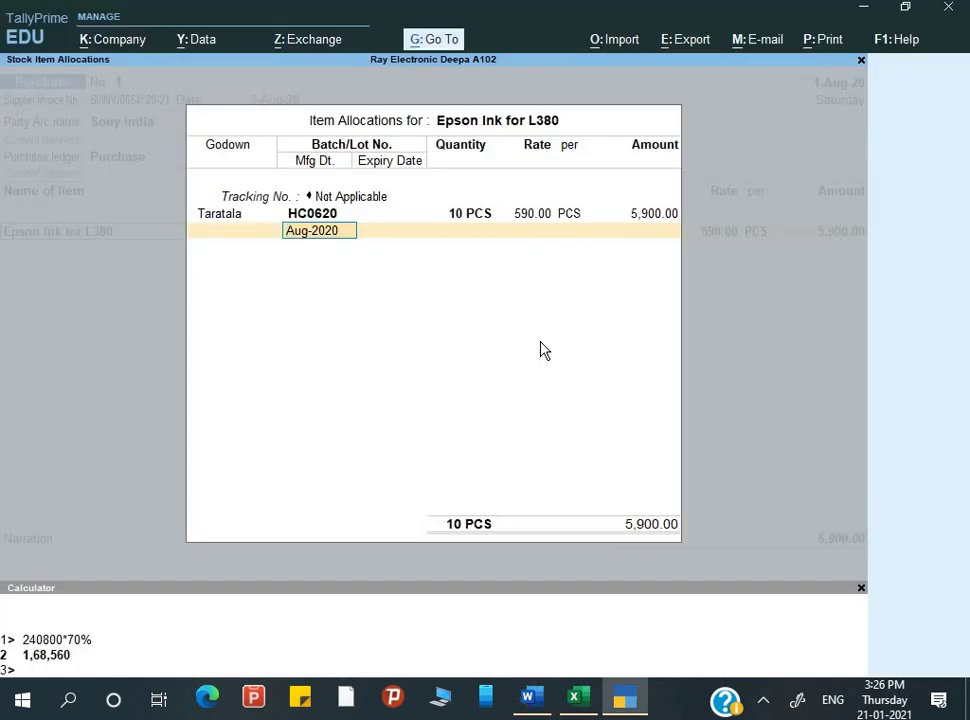
text(1-6-19)
key(Return)
key(BackSpace)
text(2-)
key(Return)
Step: Check the Word product table, set batch HC0620's expiry date to 2-12-20 in TallyPrime and complete the Epson Ink for L380 line
key(alt+Tab)
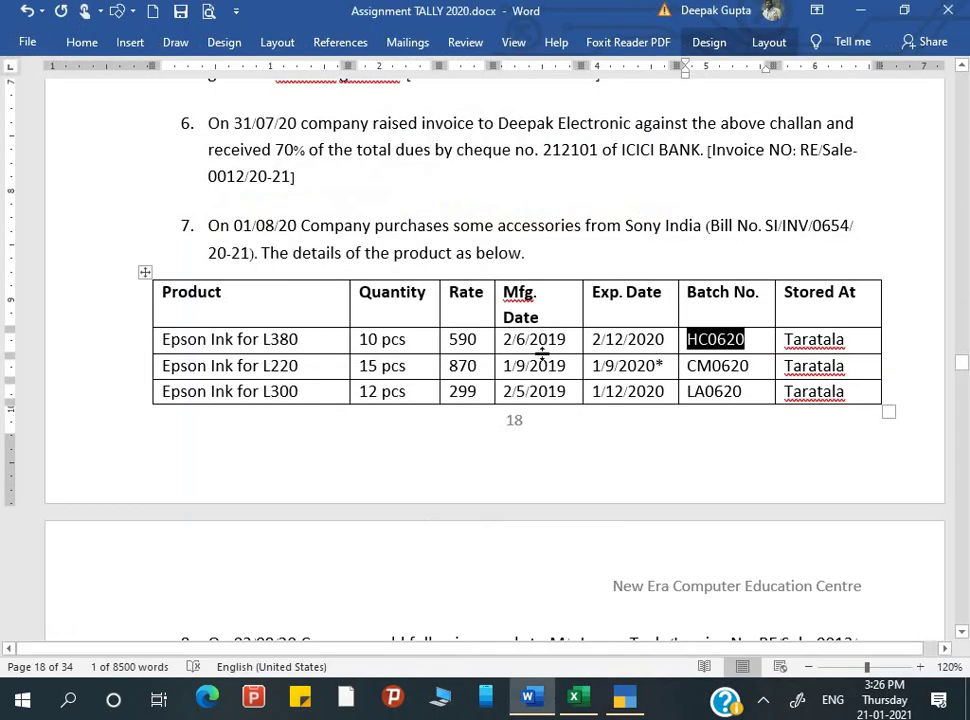
key(alt+Tab)
text(2)
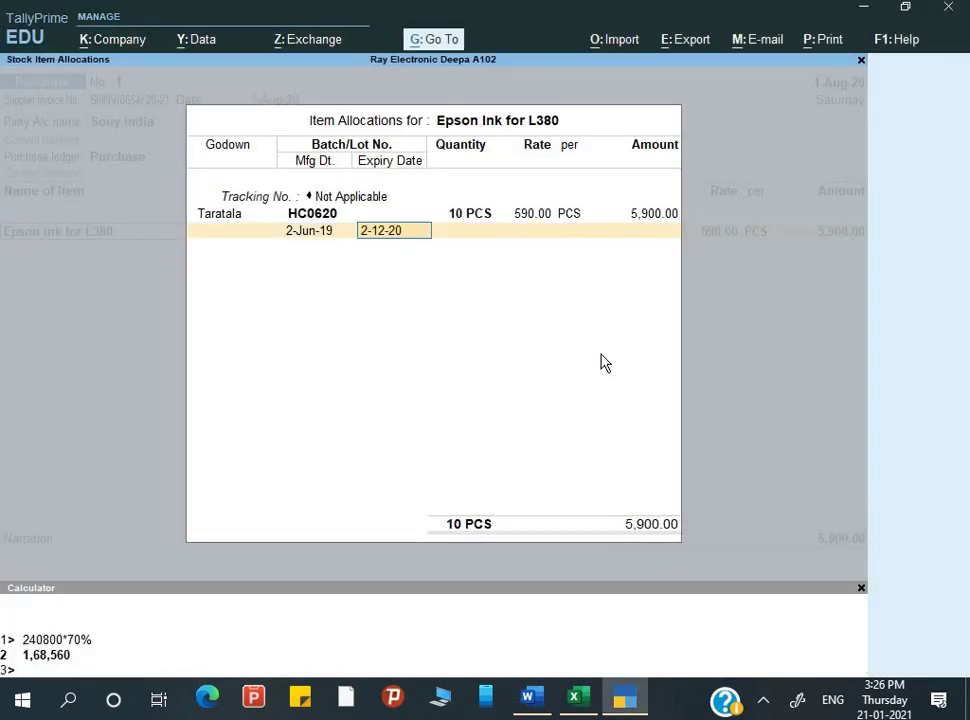
key(Return)
key(Return)
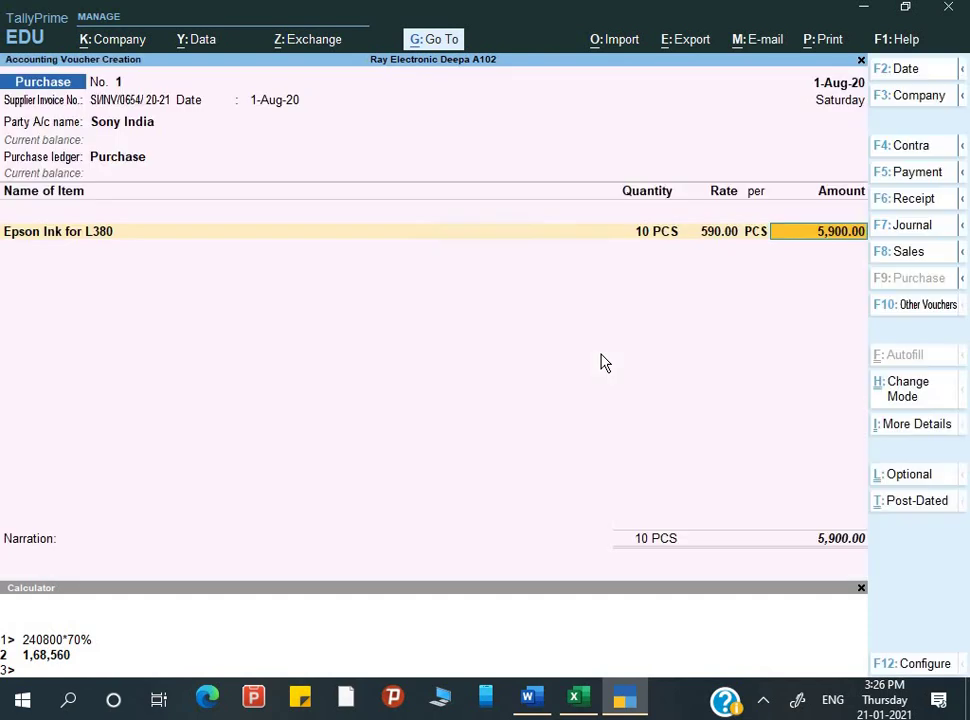
key(Return)
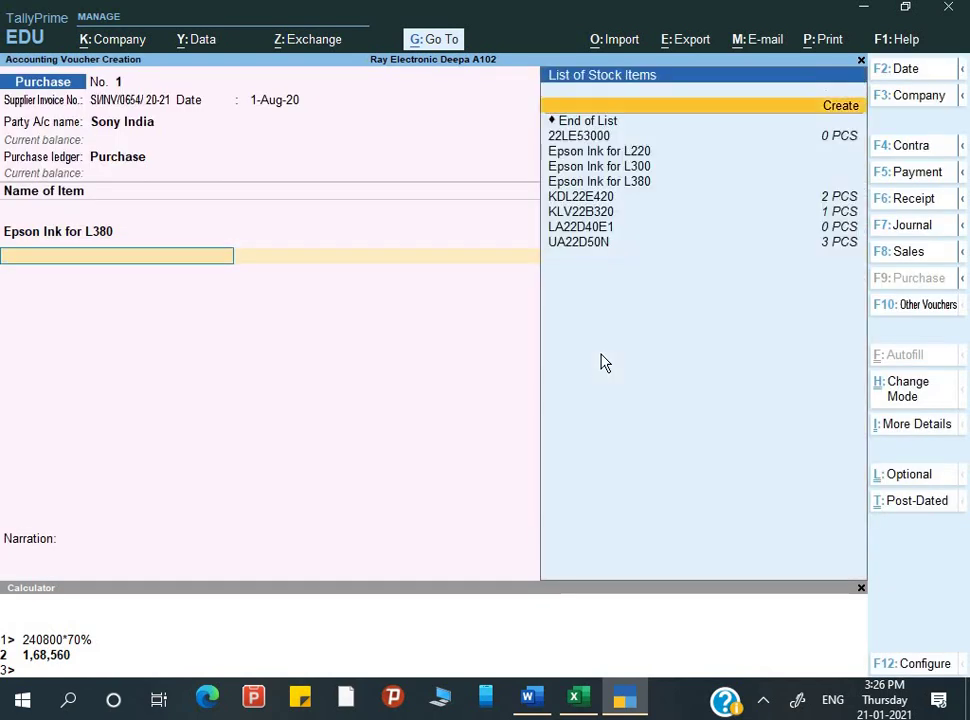
Step: Add Epson Ink for L220 as the second voucher item, with its tracking number Not Applicable
key(Down)
key(Down)
key(Down)
key(Down)
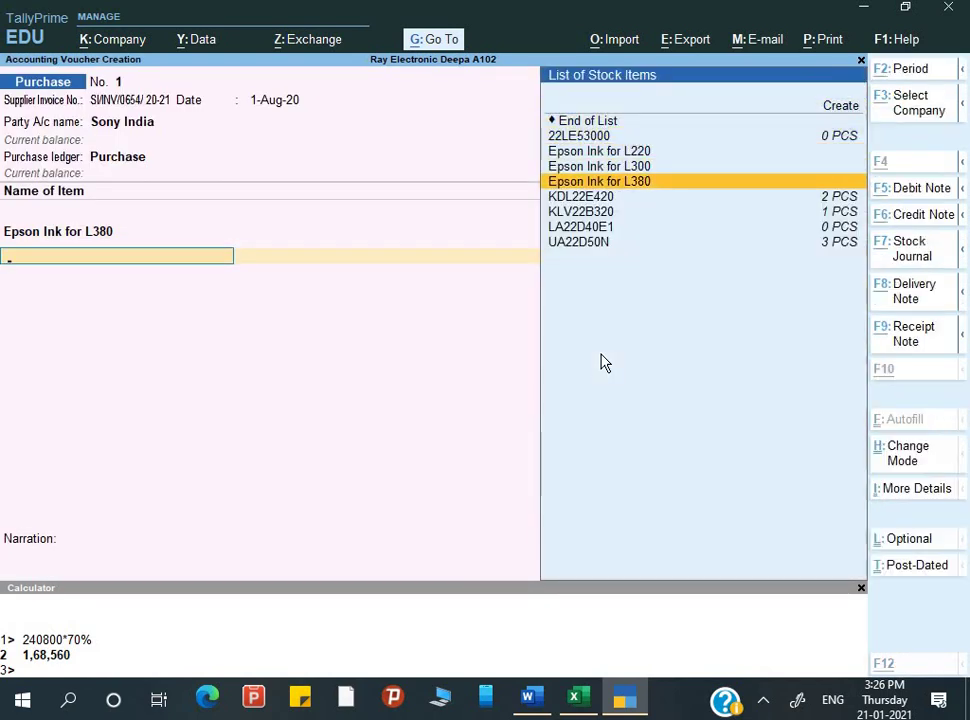
key(Up)
key(Up)
key(alt+Tab)
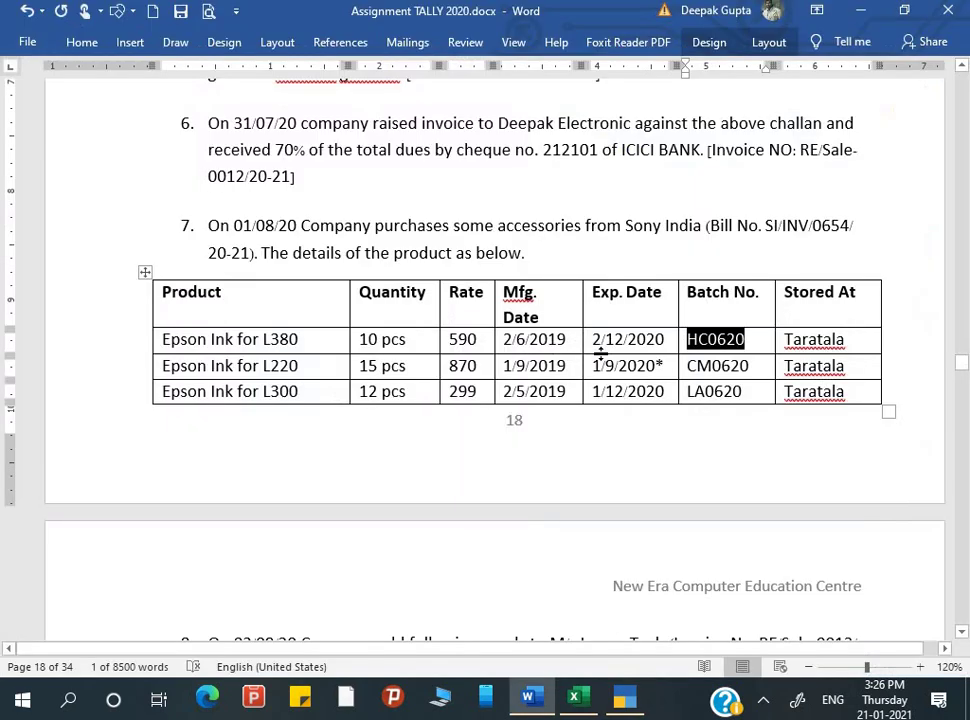
key(alt+Tab)
key(Return)
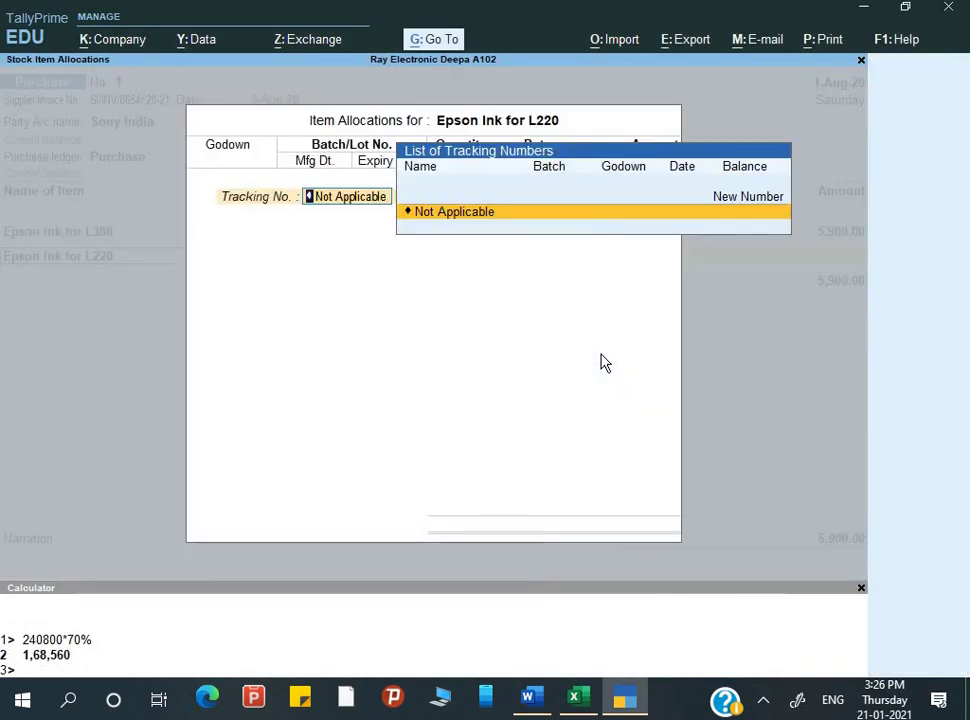
key(Return)
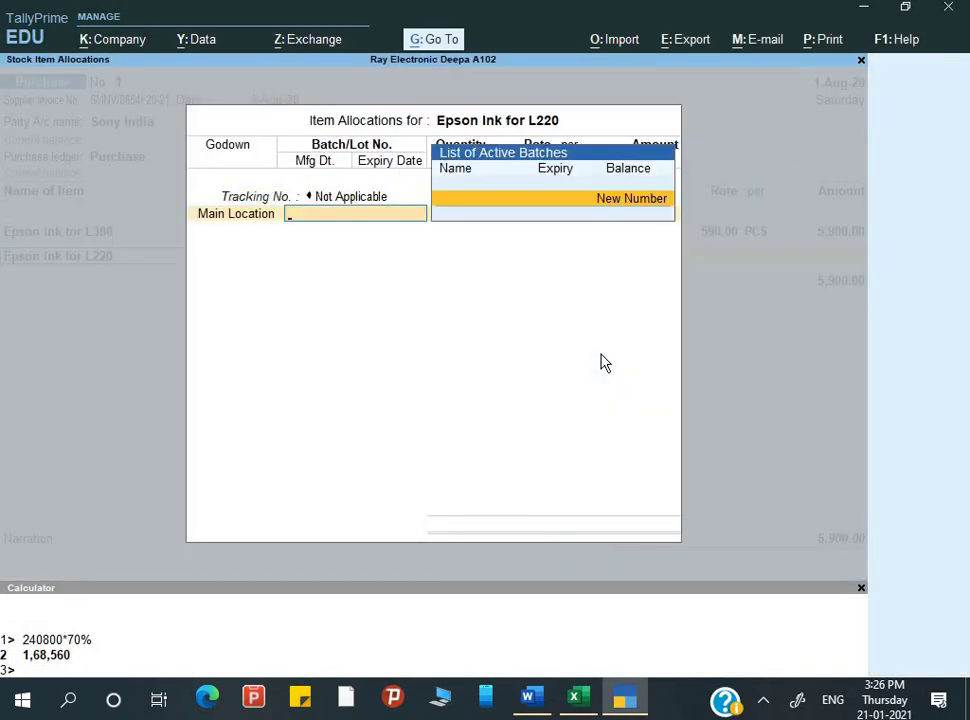
Step: Allocate Epson Ink for L220 to the Taratala godown
key(BackSpace)
key(Down)
key(Down)
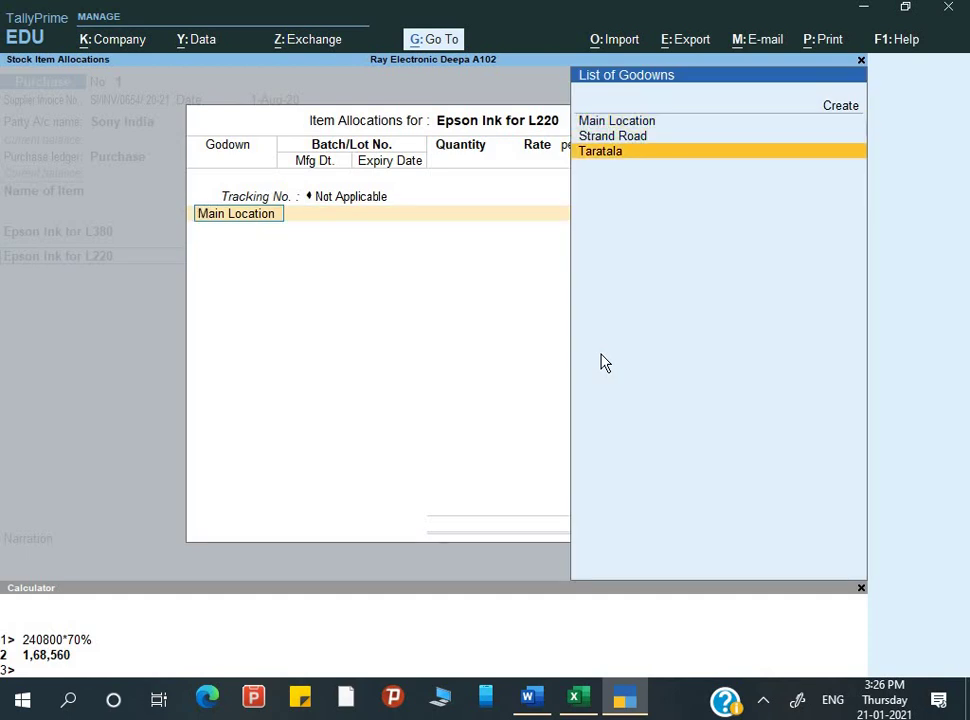
key(Return)
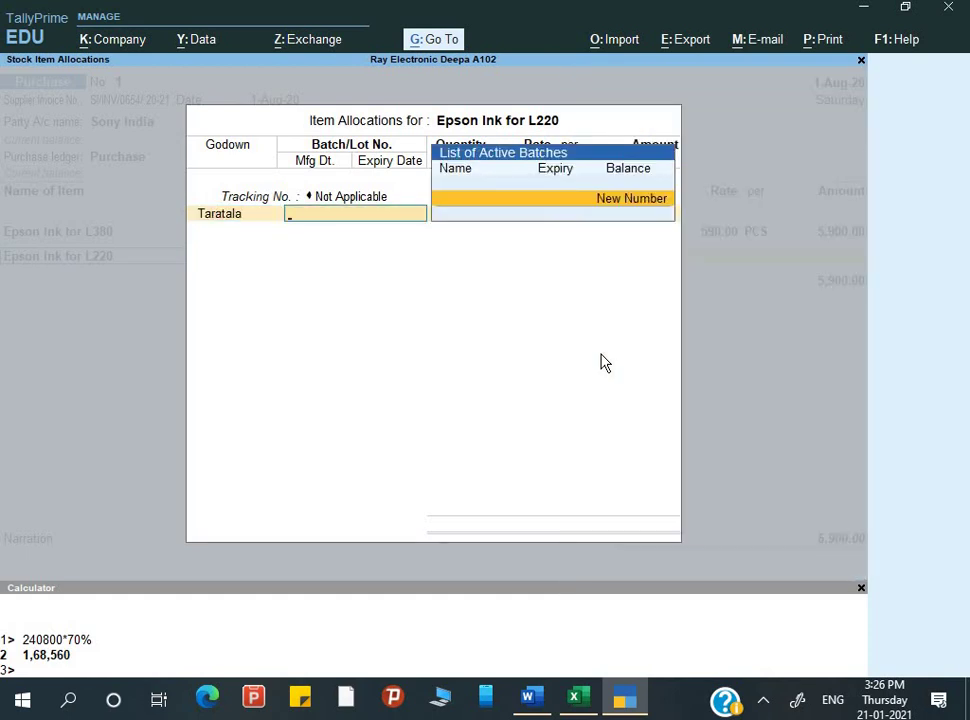
Step: Copy batch number CM0620 from the Word product table and enter it as a new batch for Epson Ink for L220
key(Return)
key(alt+Tab)
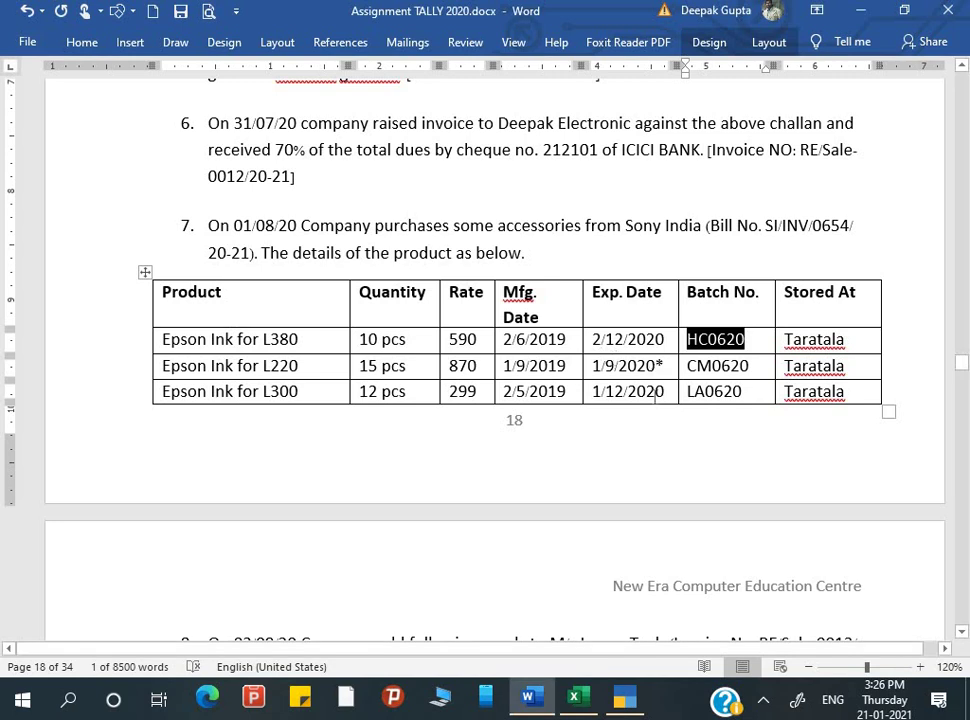
drag(686, 368, 748, 369)
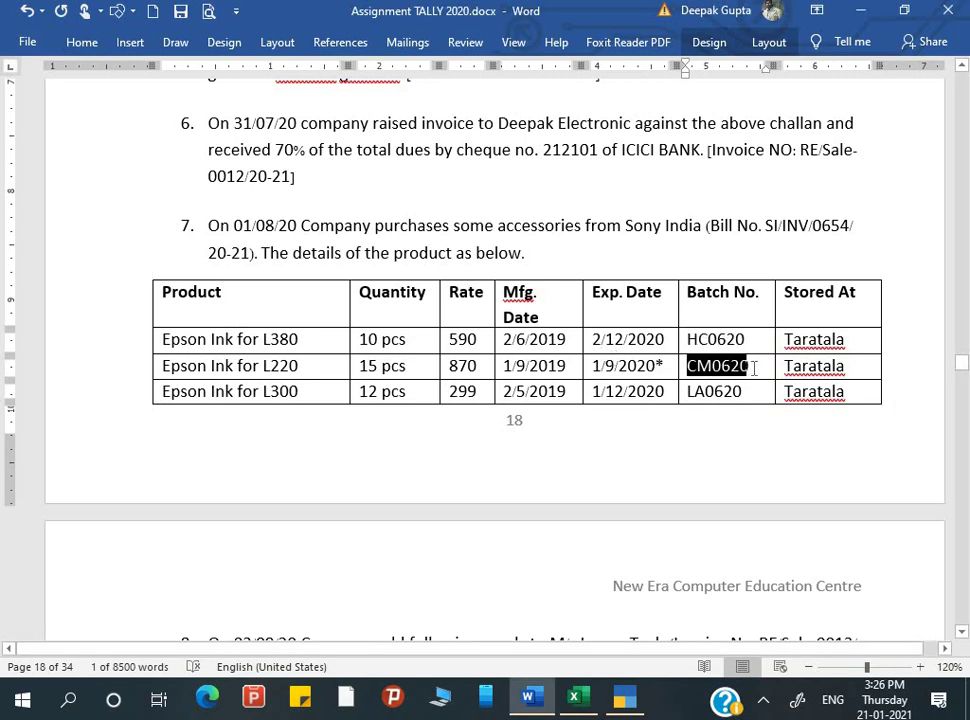
key(ctrl+c)
key(alt+Tab)
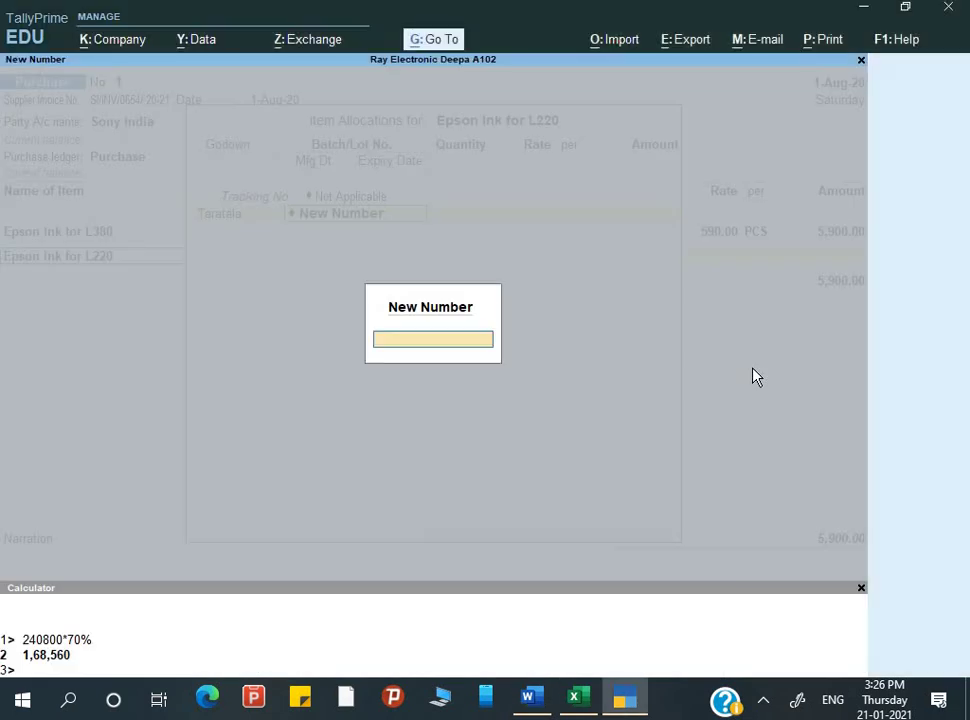
key(ctrl+alt+v)
key(Return)
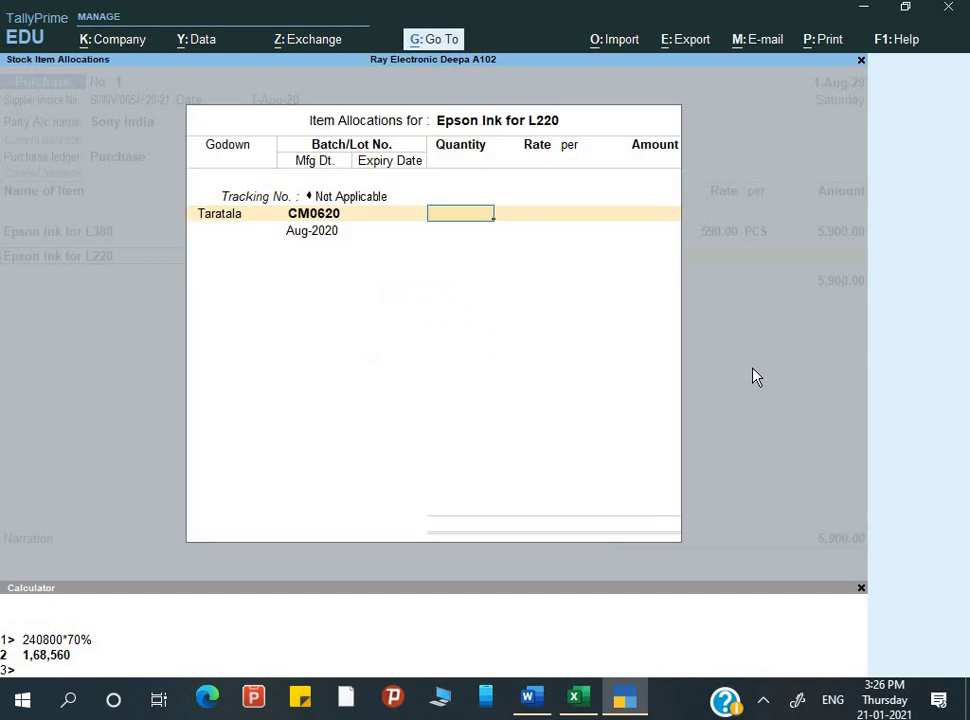
Step: Check the product table in Word and enter 15 PCS at a rate of 870 for batch CM0620 in TallyPrime
key(alt+Tab)
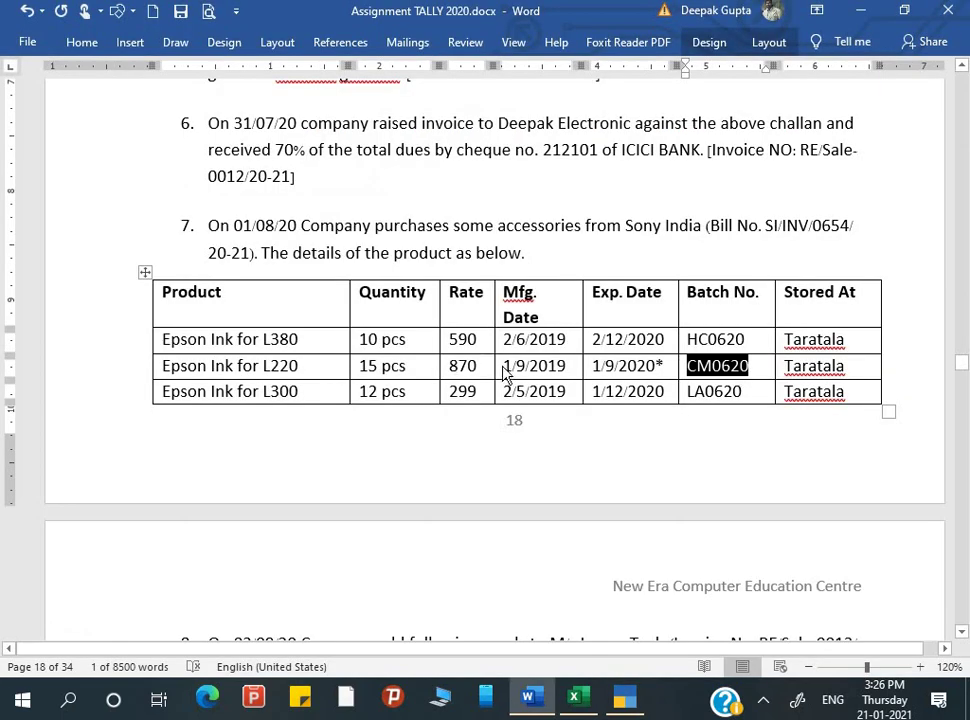
key(alt+Tab)
text(15)
key(Return)
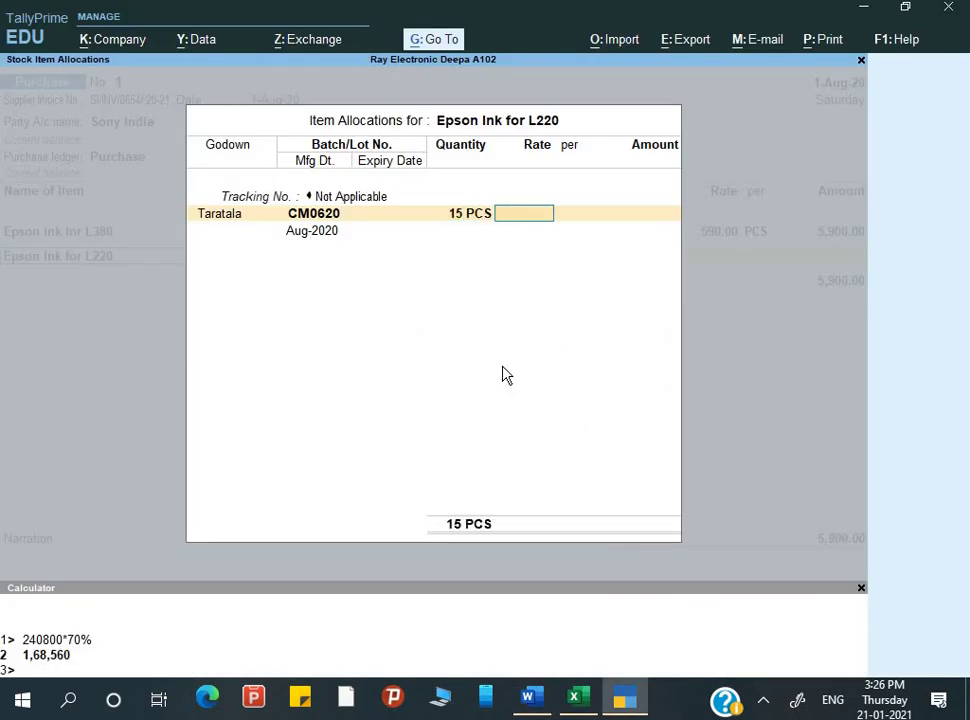
text(870)
key(Return)
key(Return)
key(Return)
key(Return)
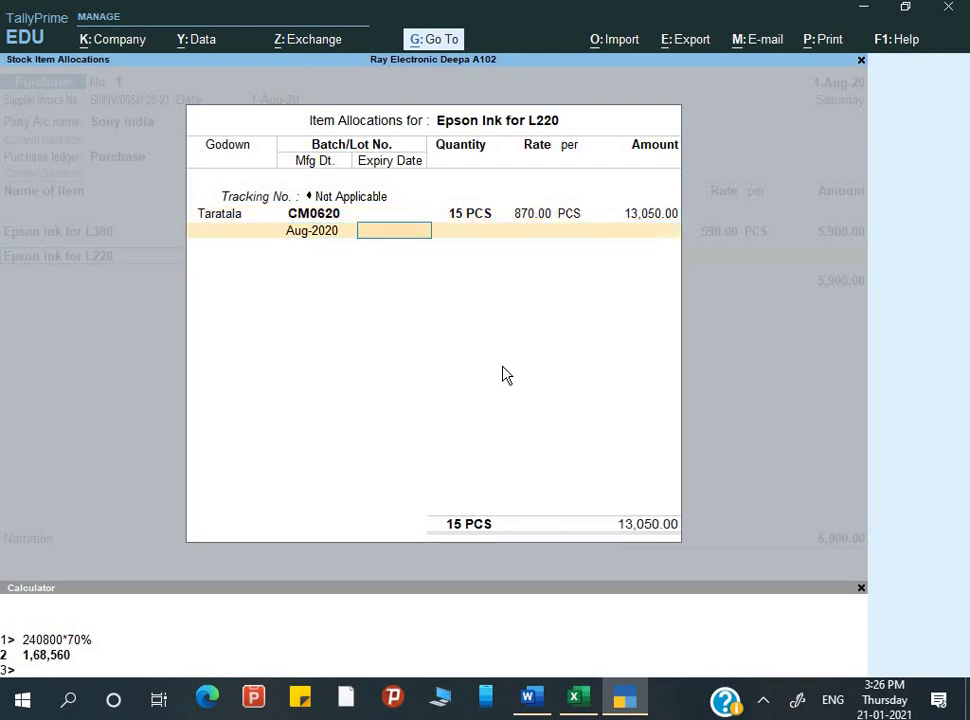
Step: Check the dates in the Word product table and enter 1-9 as batch CM0620's expiry date in TallyPrime
key(alt+Tab)
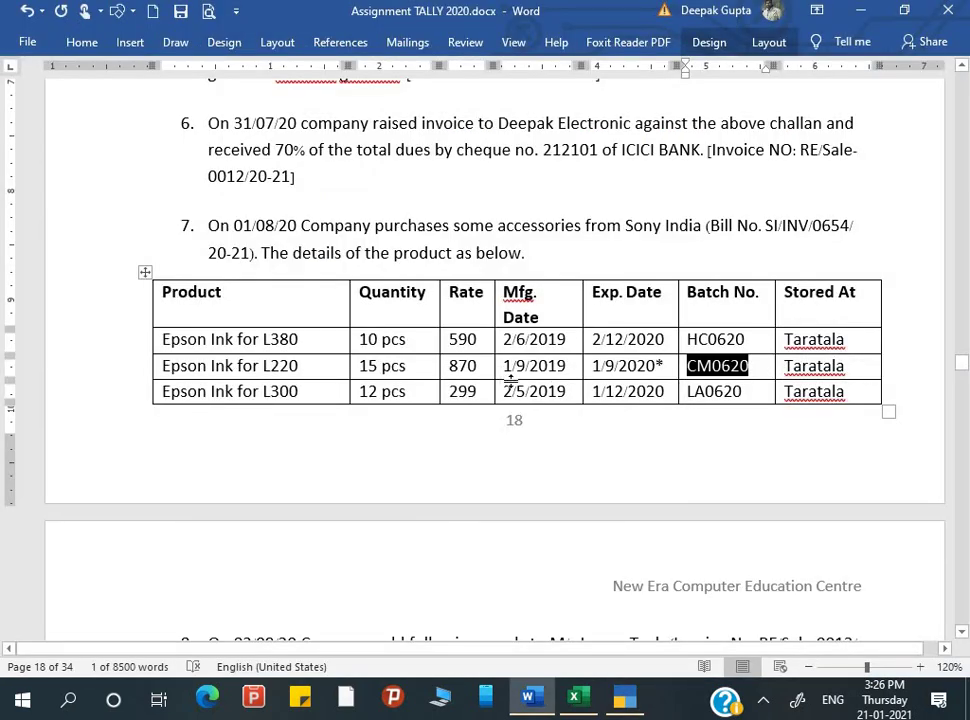
key(alt+Tab)
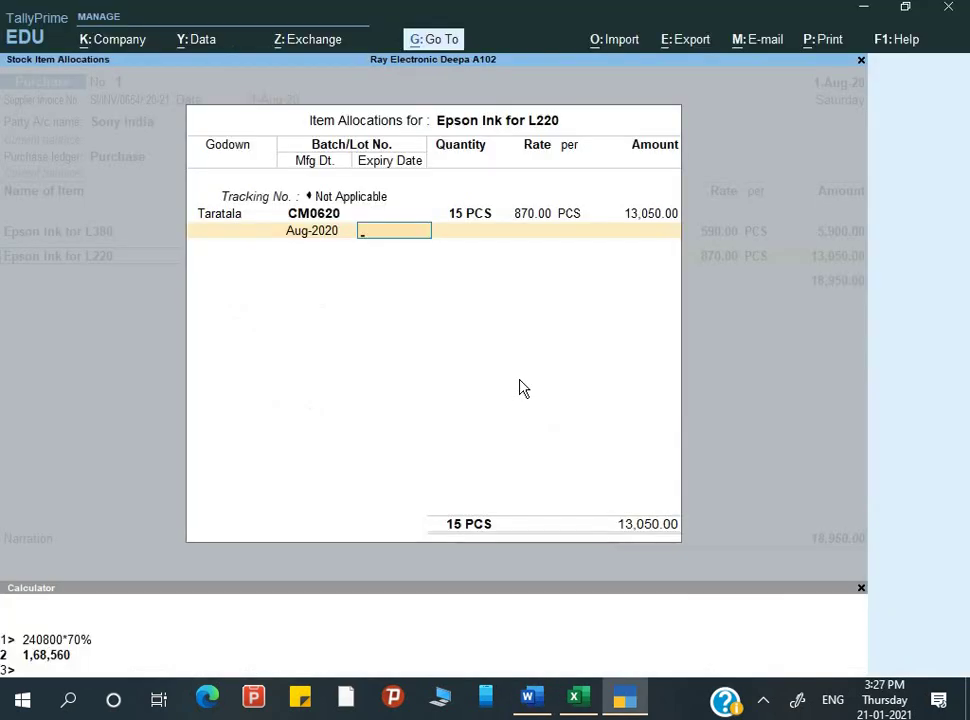
text(1-9)
key(Return)
key(Return)
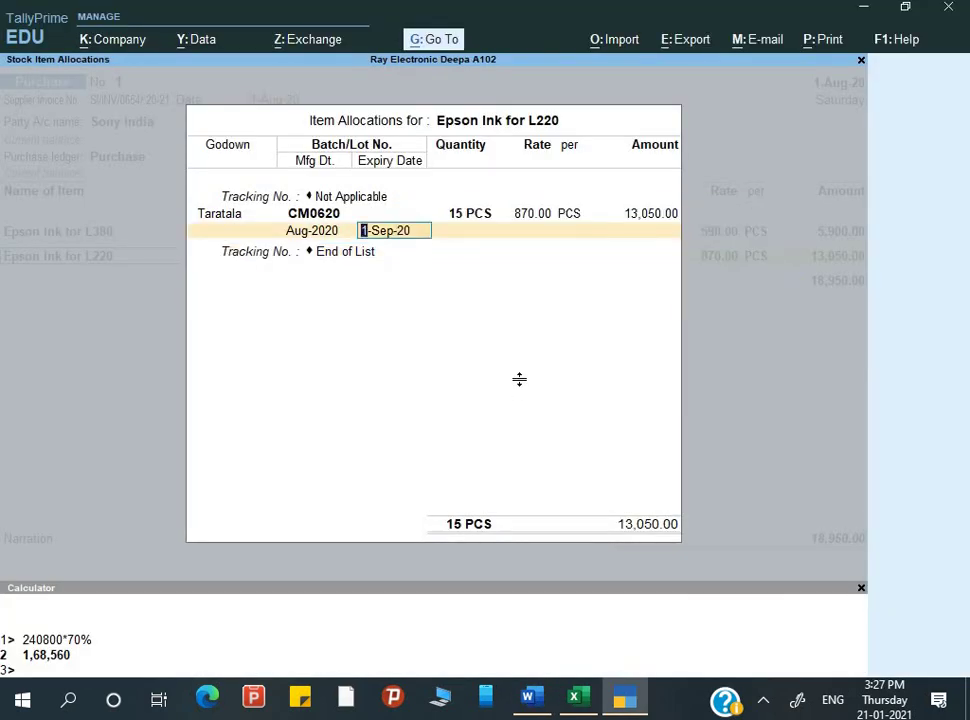
Step: Recheck the Word product table and set batch CM0620's manufacturing date to 1-9-19 in TallyPrime
key(alt+Tab)
key(alt+Tab)
key(BackSpace)
text(1-9-19)
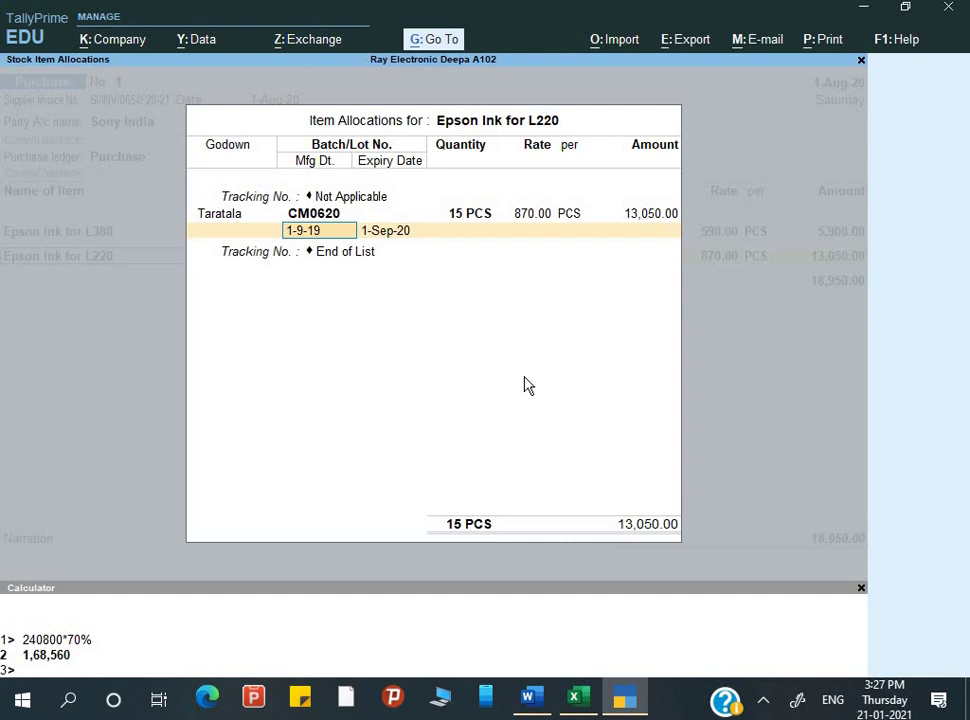
key(Return)
Step: Check the Word product table, set batch CM0620's expiry date to 1-9-20 in TallyPrime and complete the Epson Ink for L220 line
key(alt+Tab)
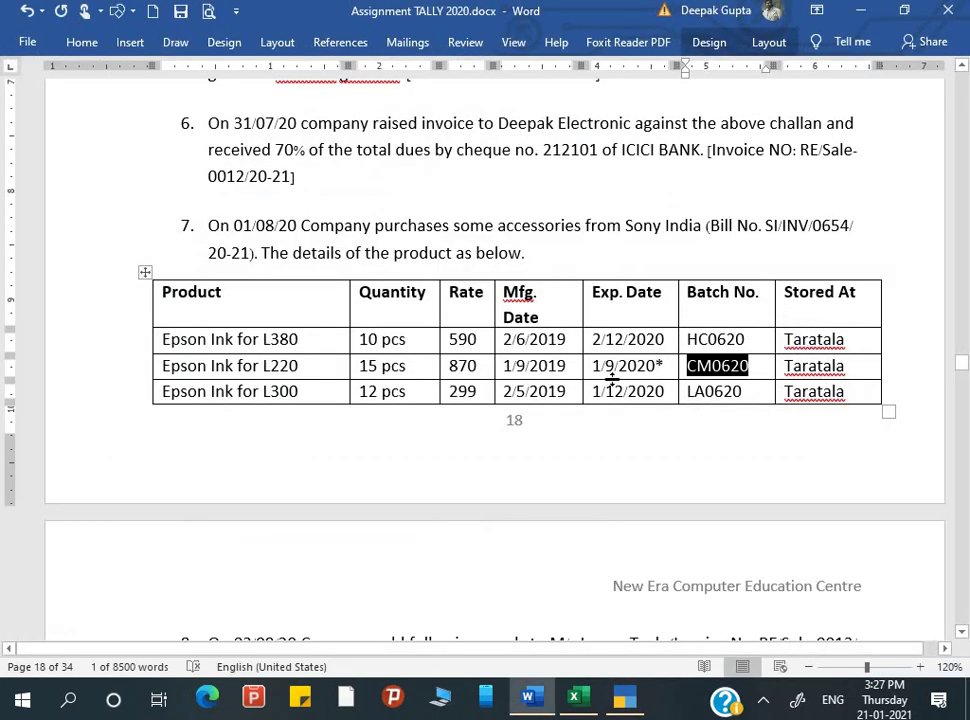
key(alt+Tab)
text(11)
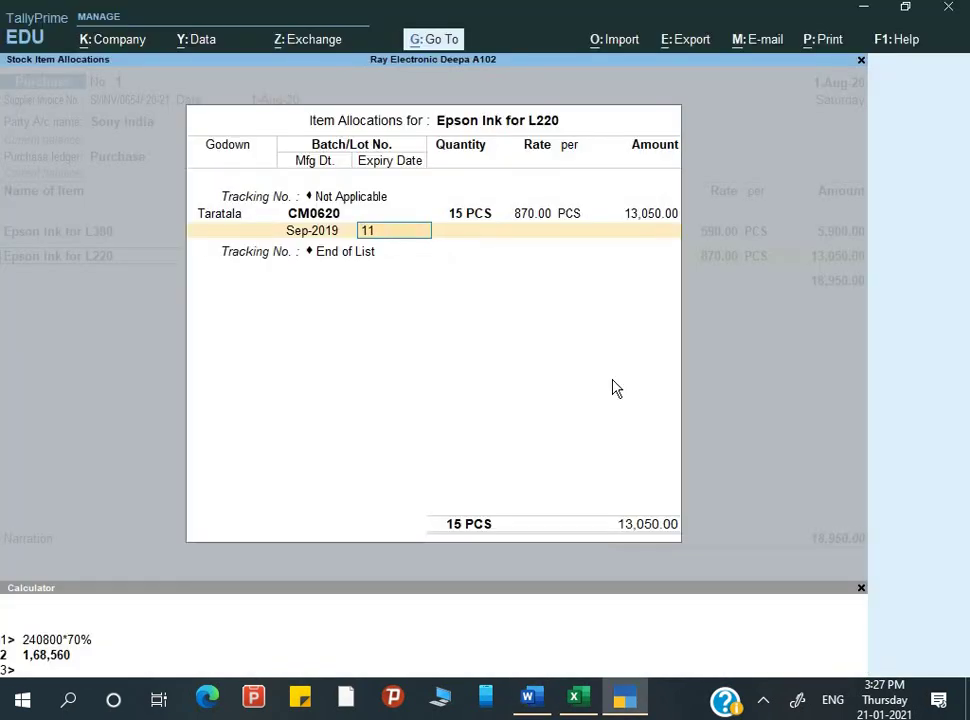
key(shift+Tab)
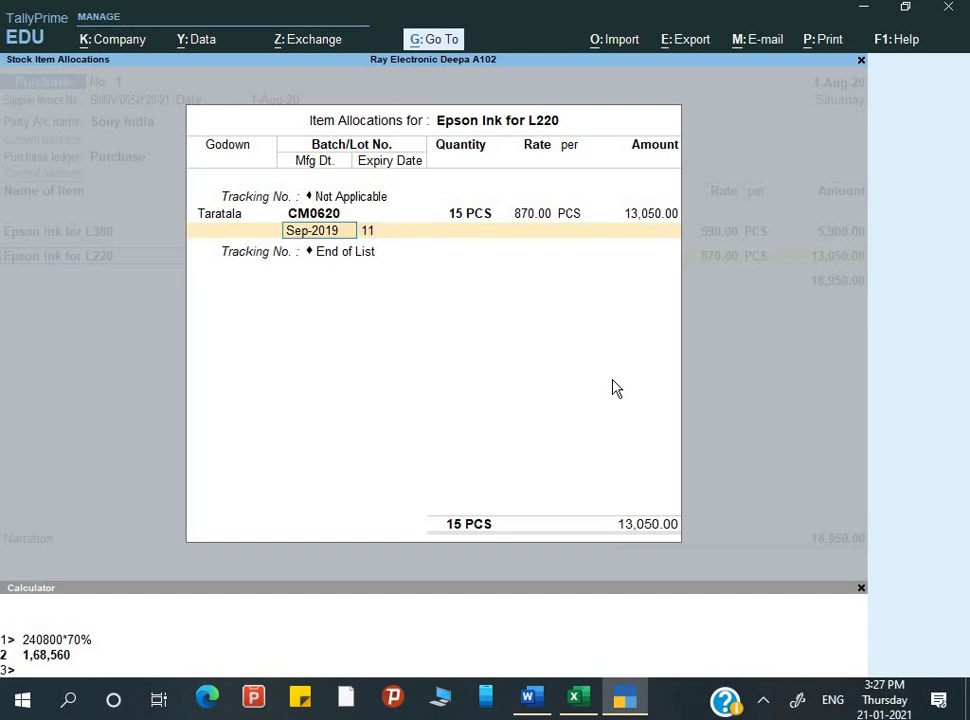
key(Return)
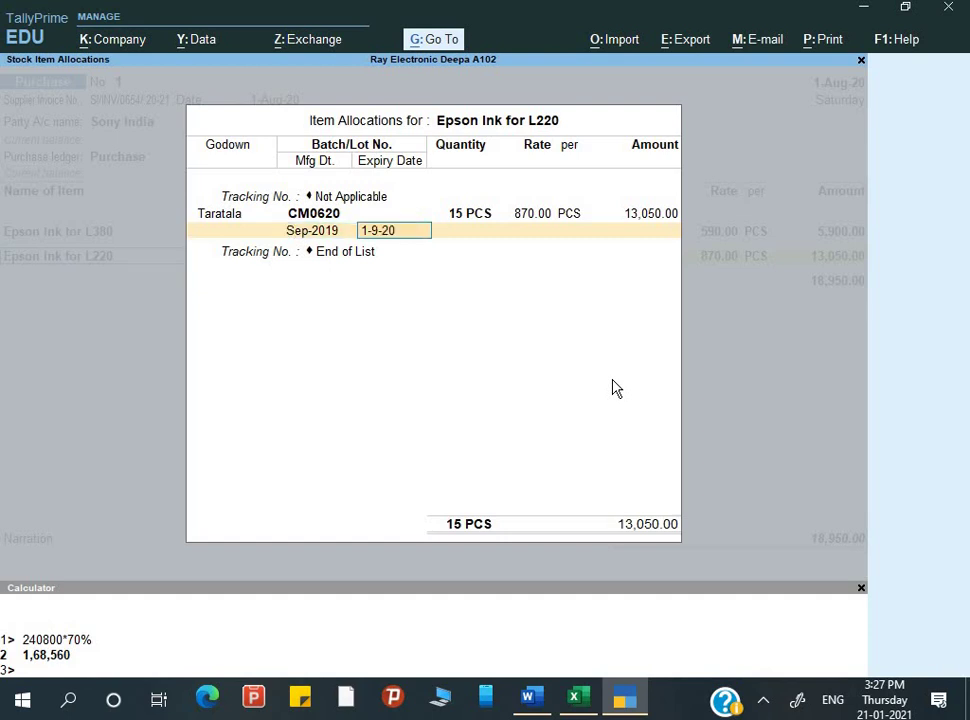
key(Return)
key(Return)
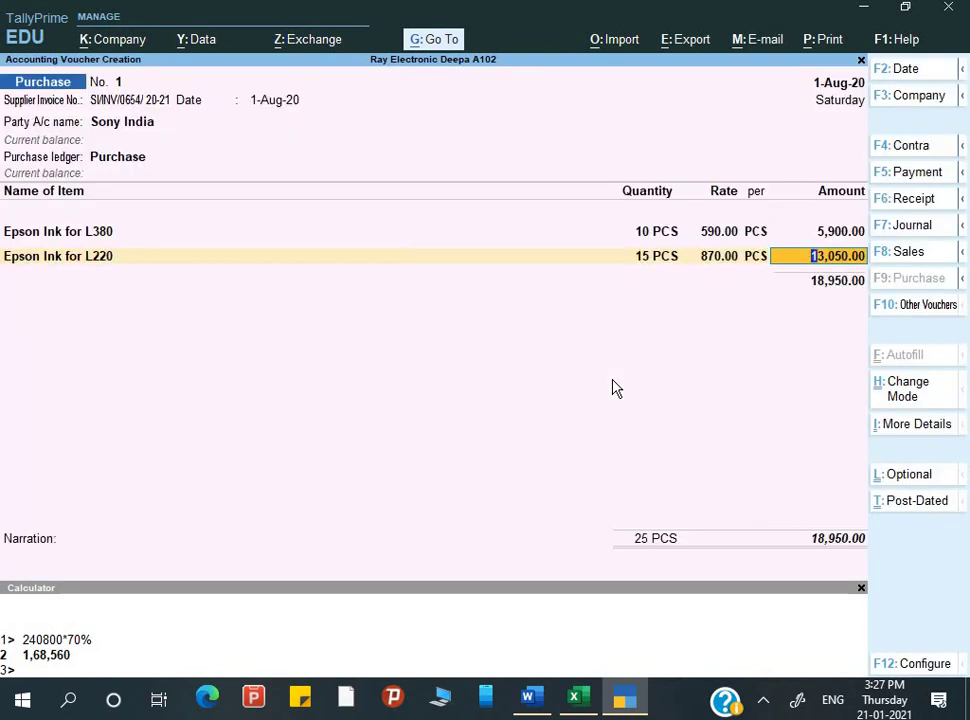
key(Return)
Step: Check the product table in Word and add Epson Ink for L300 as the third item in TallyPrime, with tracking number Not Applicable
key(alt+Tab)
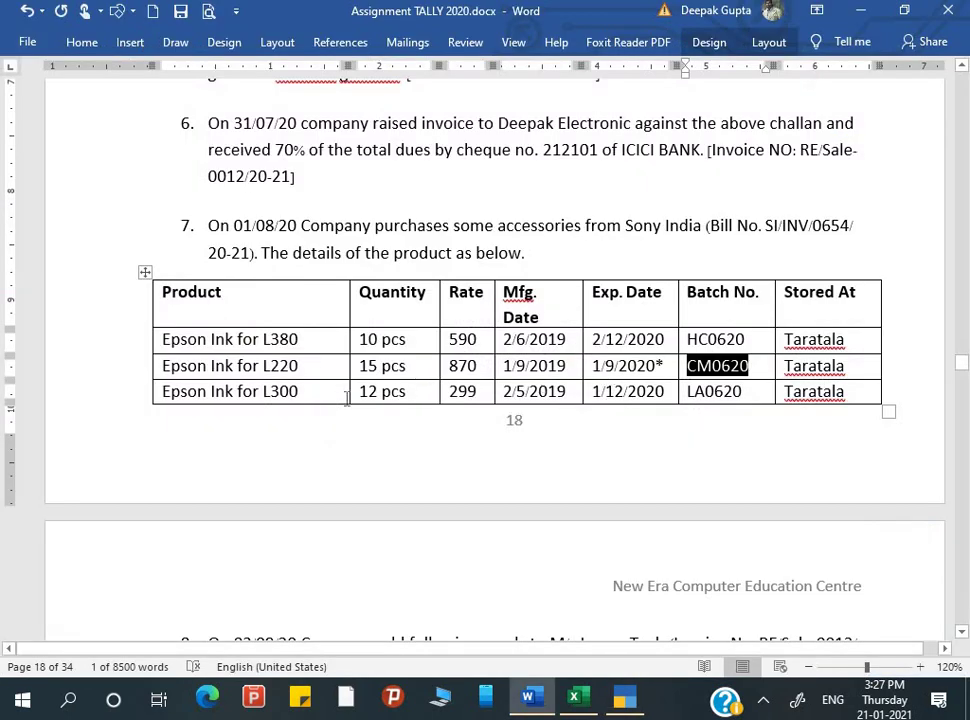
key(alt+Tab)
key(Down)
key(Down)
key(Down)
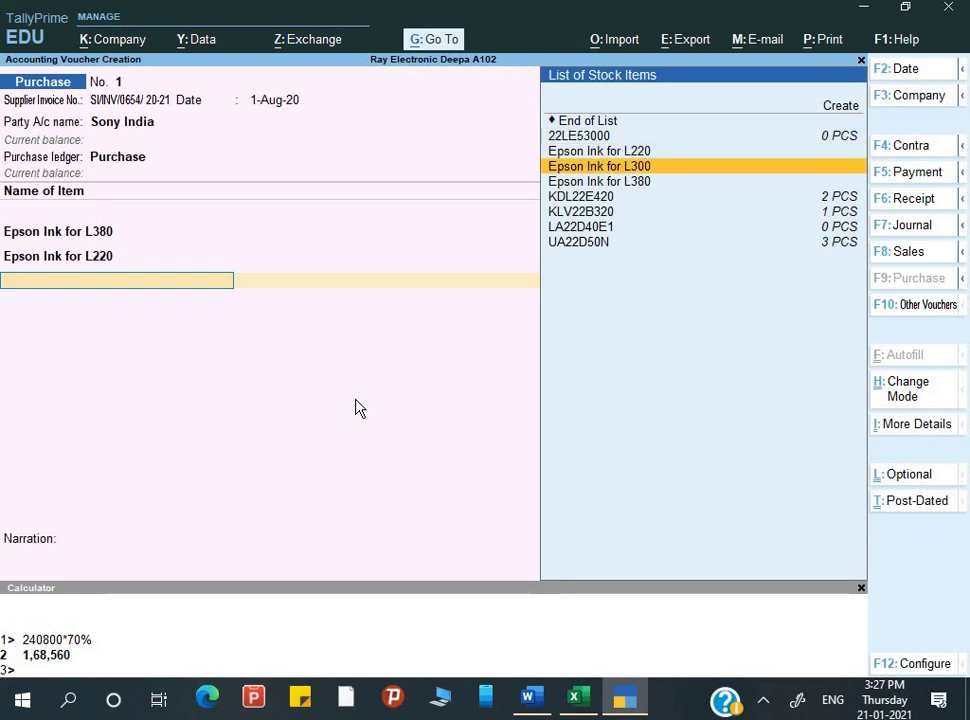
key(Return)
key(Return)
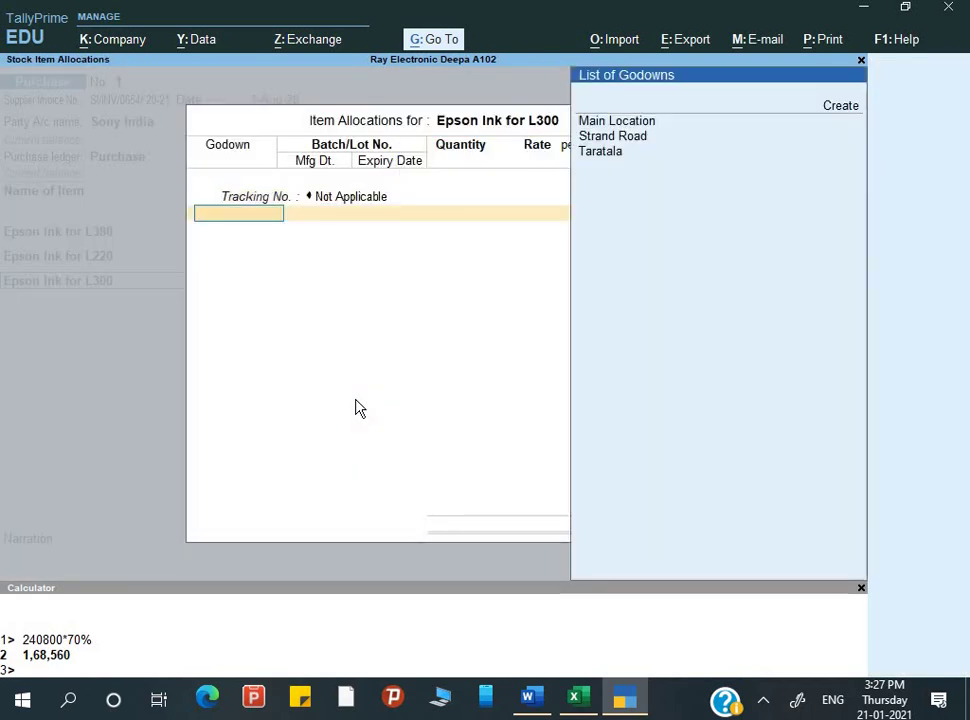
Step: Allocate Epson Ink for L300 to the Taratala godown and copy batch number LA0620 from the Word table into TallyPrime as a new number
key(Down)
key(Down)
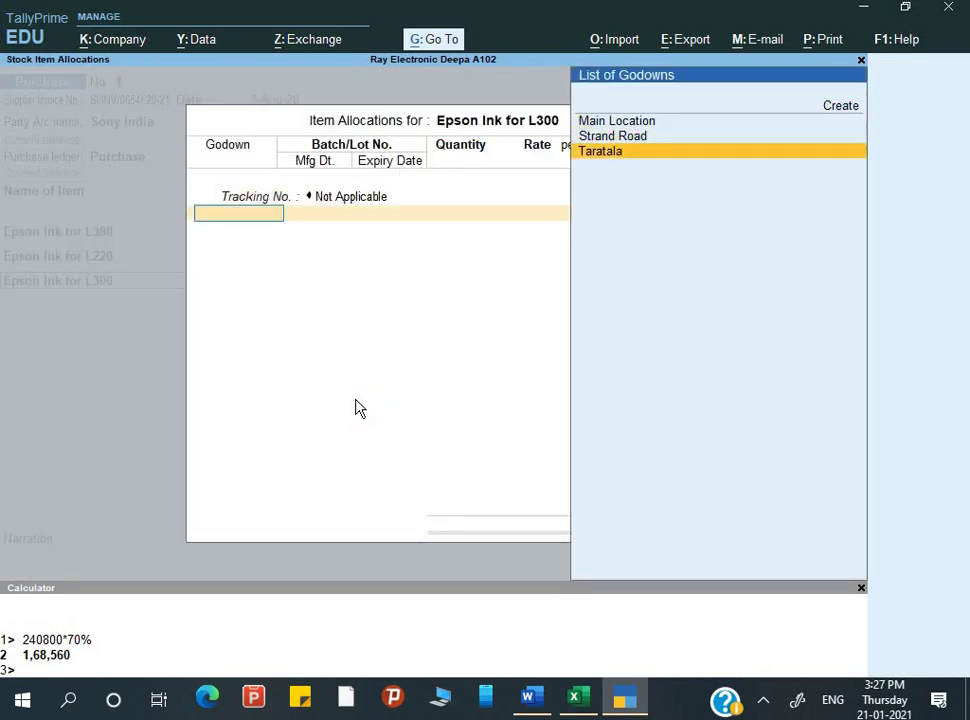
key(Return)
key(Return)
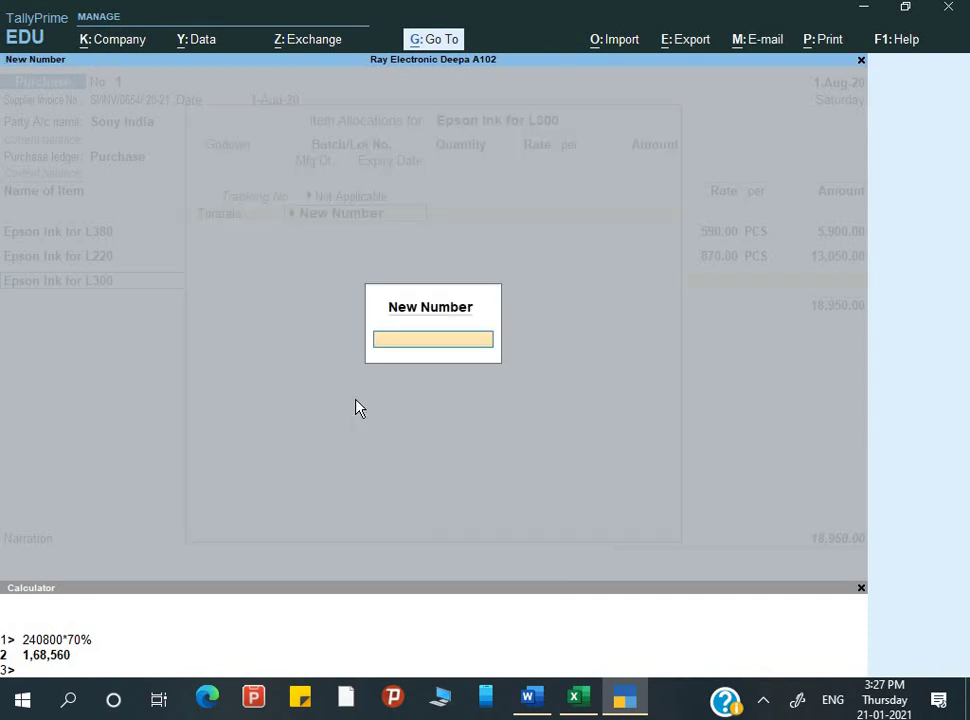
key(alt+Tab)
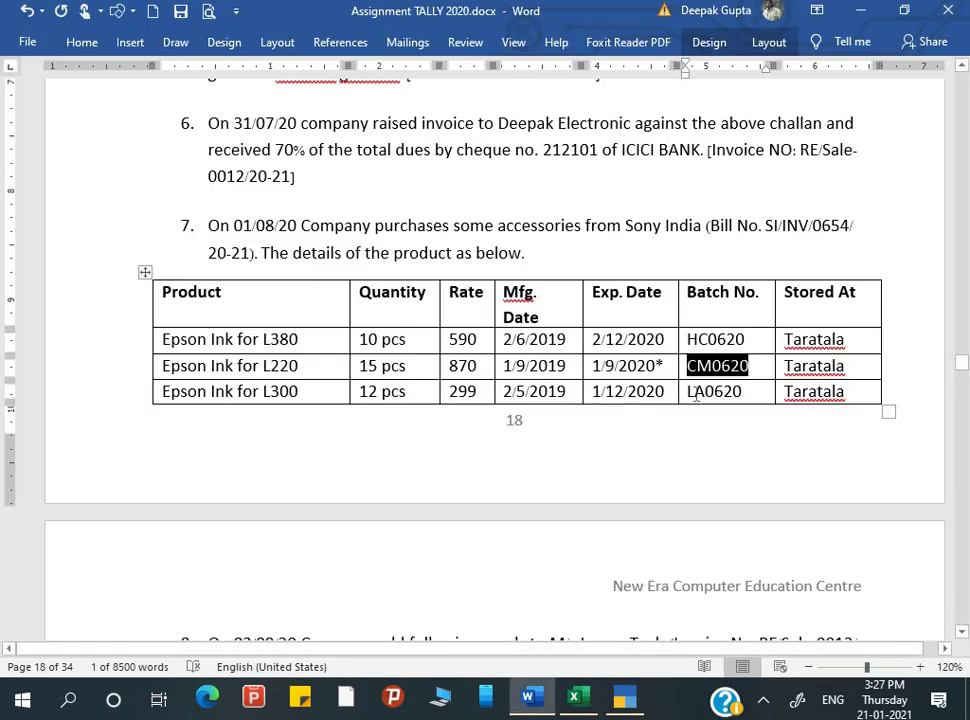
drag(688, 393, 745, 400)
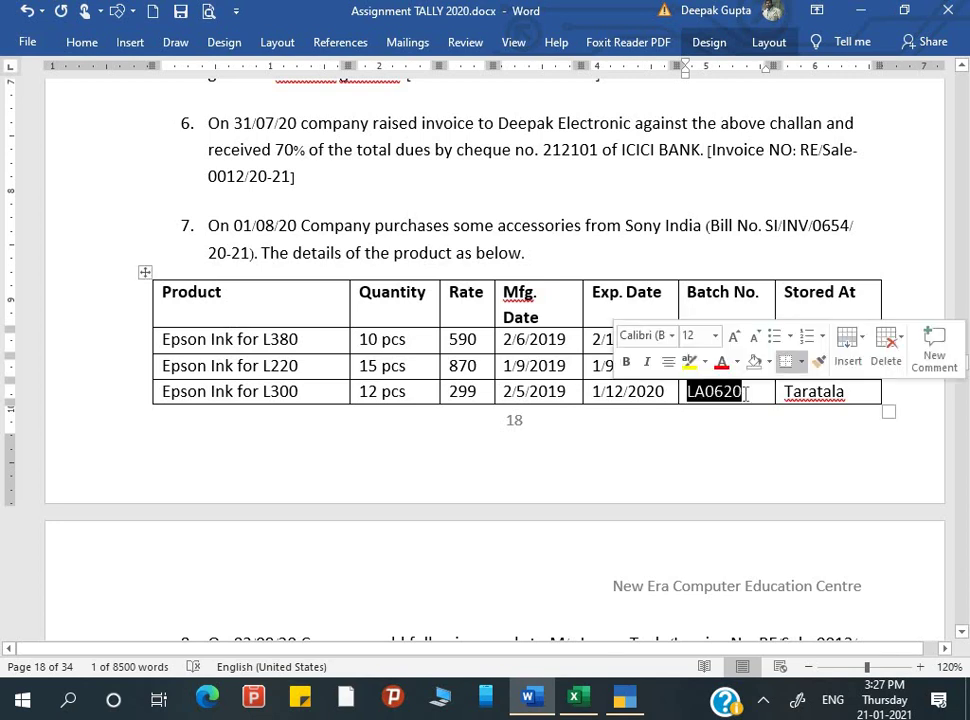
key(ctrl+c)
key(alt+Tab)
key(ctrl+v)
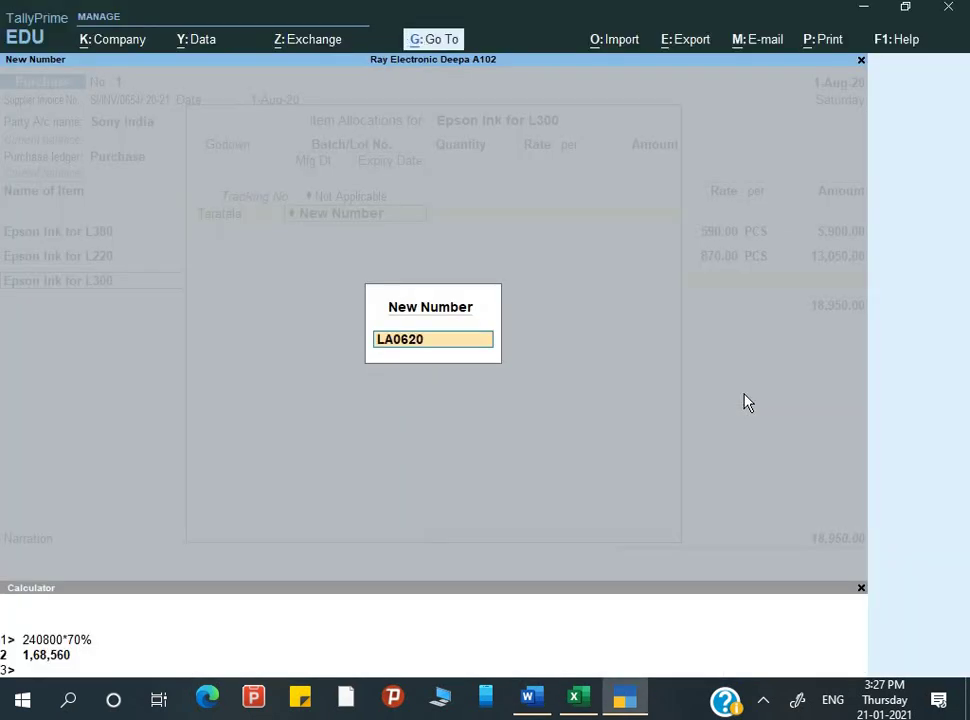
key(Return)
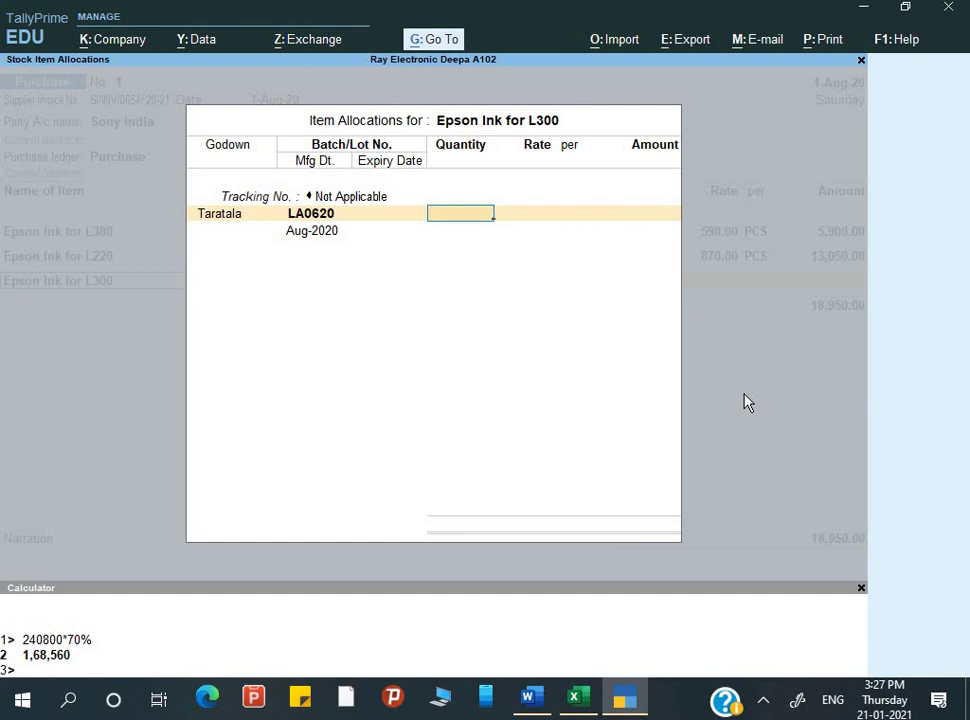
Step: Check the product table in Word and enter 12 PCS at a rate of 299 for batch LA0620 in TallyPrime
key(alt+Tab)
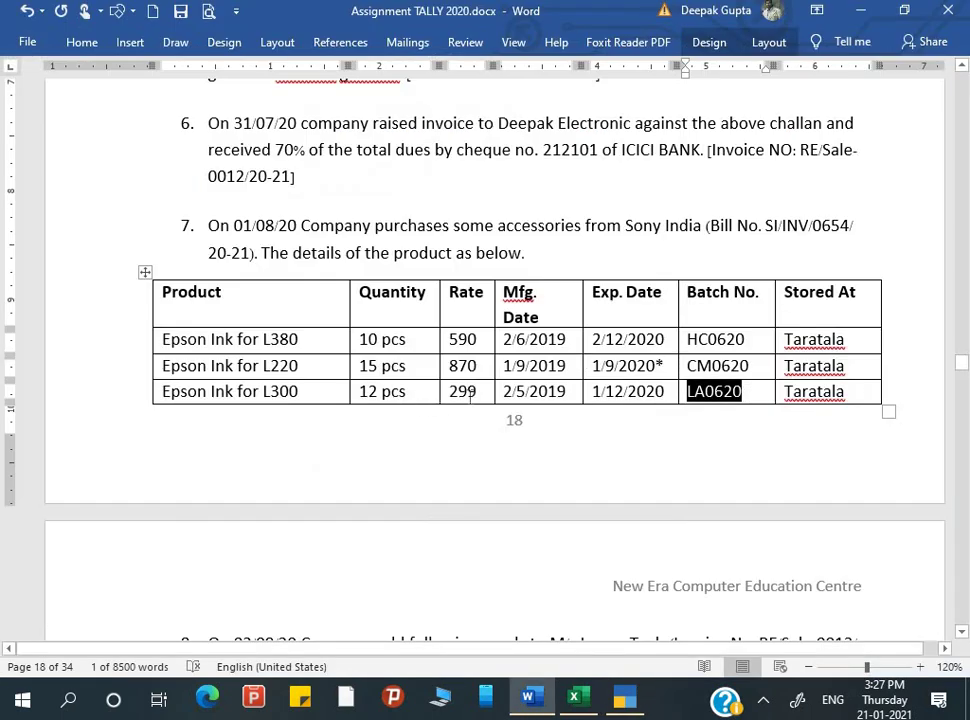
key(alt+Tab)
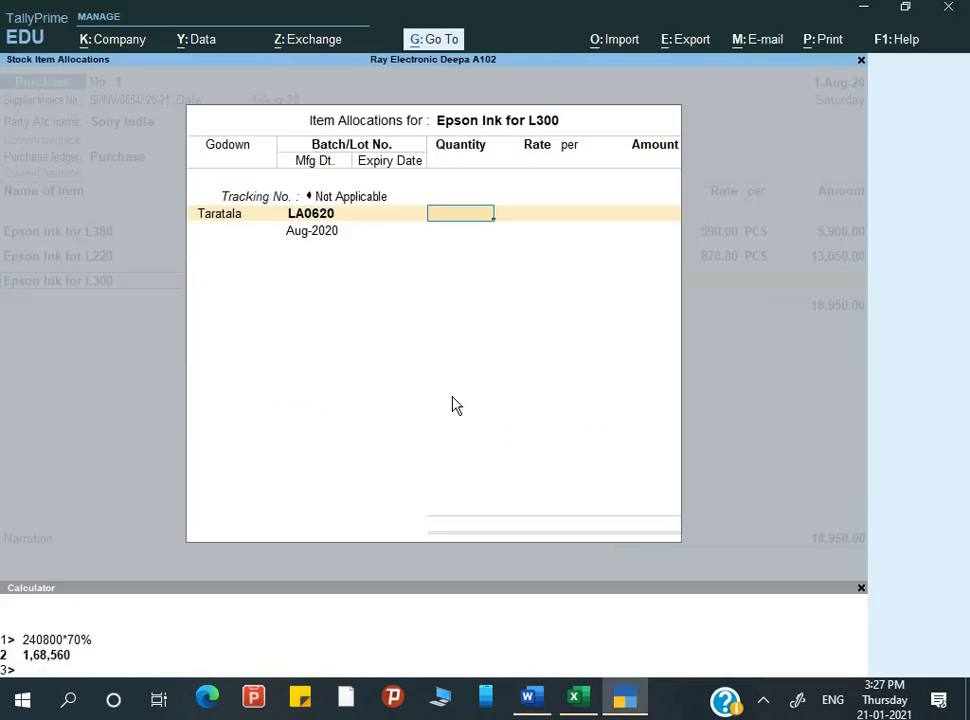
text(12)
key(Return)
key(alt+Tab)
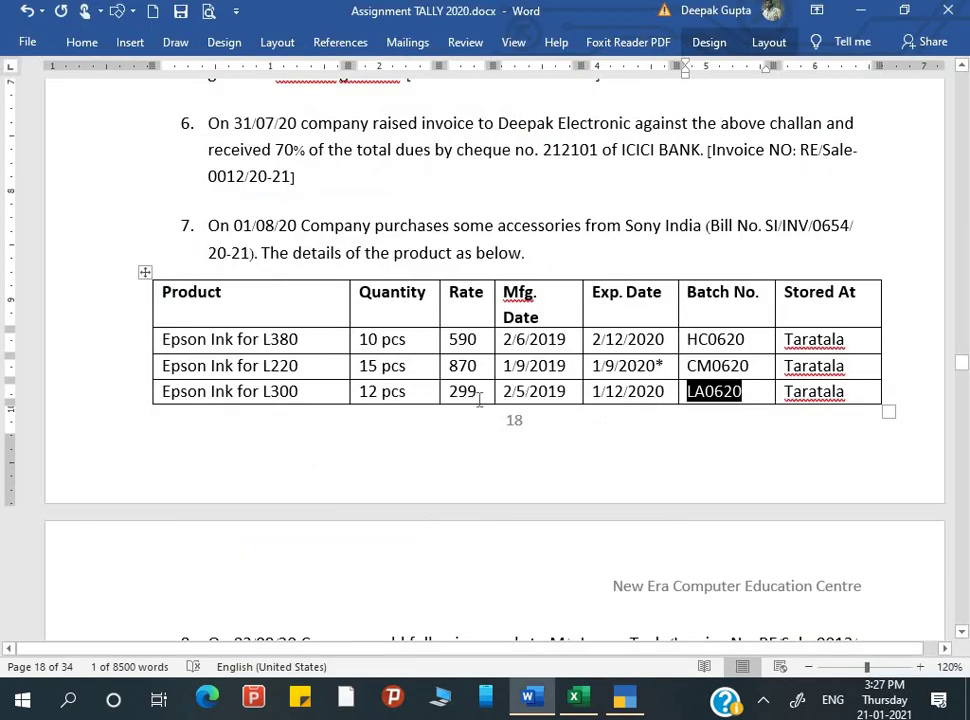
key(alt+Tab)
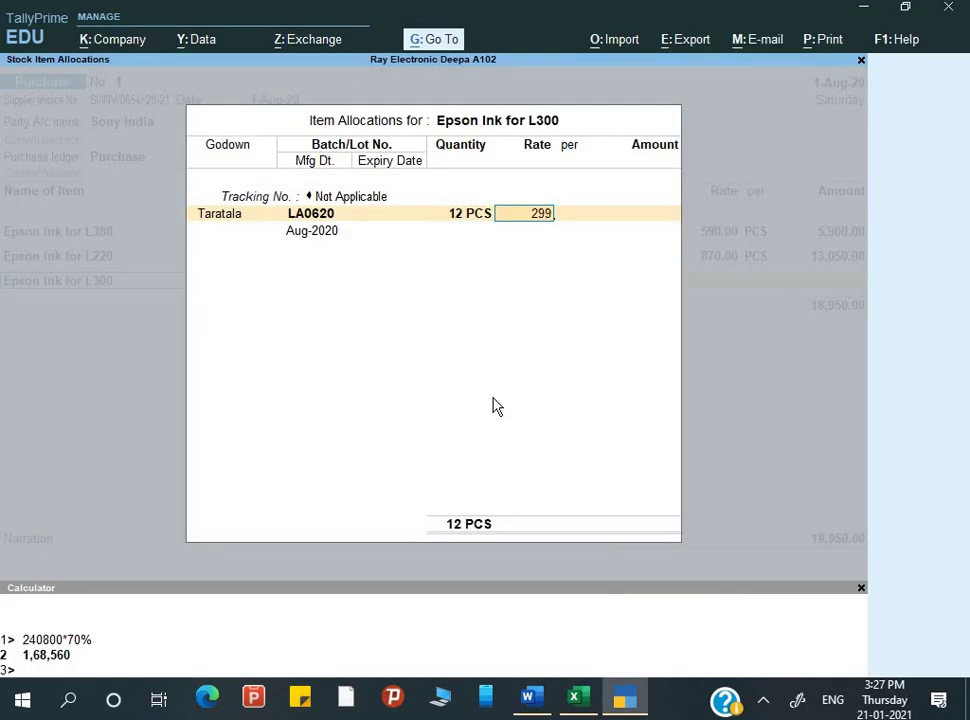
key(Return)
key(Return)
key(Return)
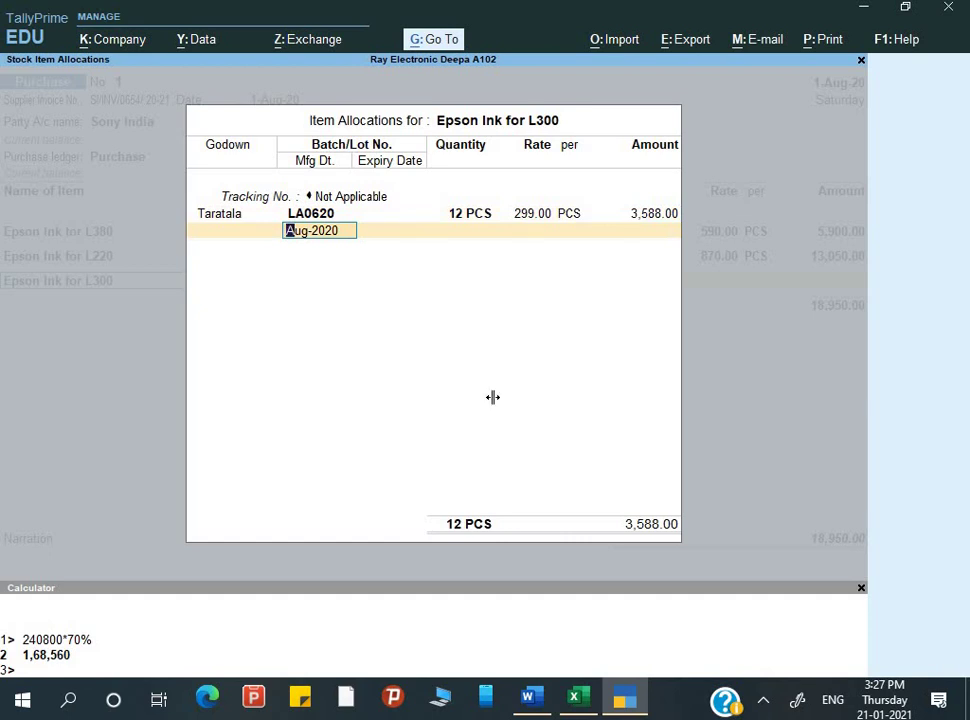
Step: Check the Word table, set batch LA0620's manufacturing date to 1-5-19 and expiry to 1 December 2020 in TallyPrime, and close the allocations
key(alt+Tab)
key(alt+Tab)
text(1)
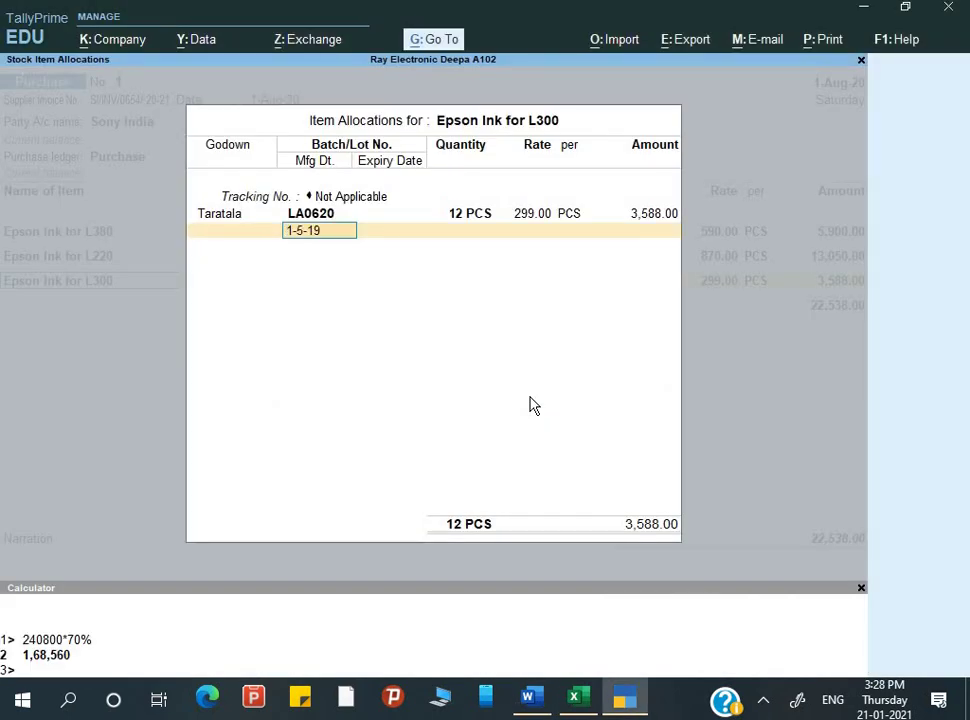
key(Return)
key(alt+Tab)
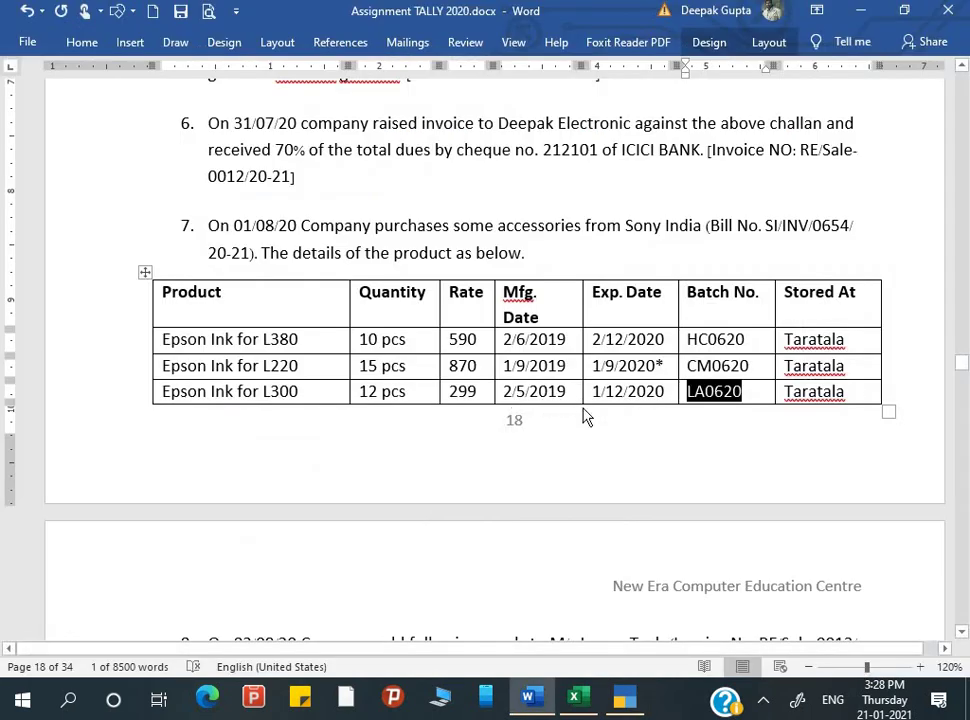
key(alt+Tab)
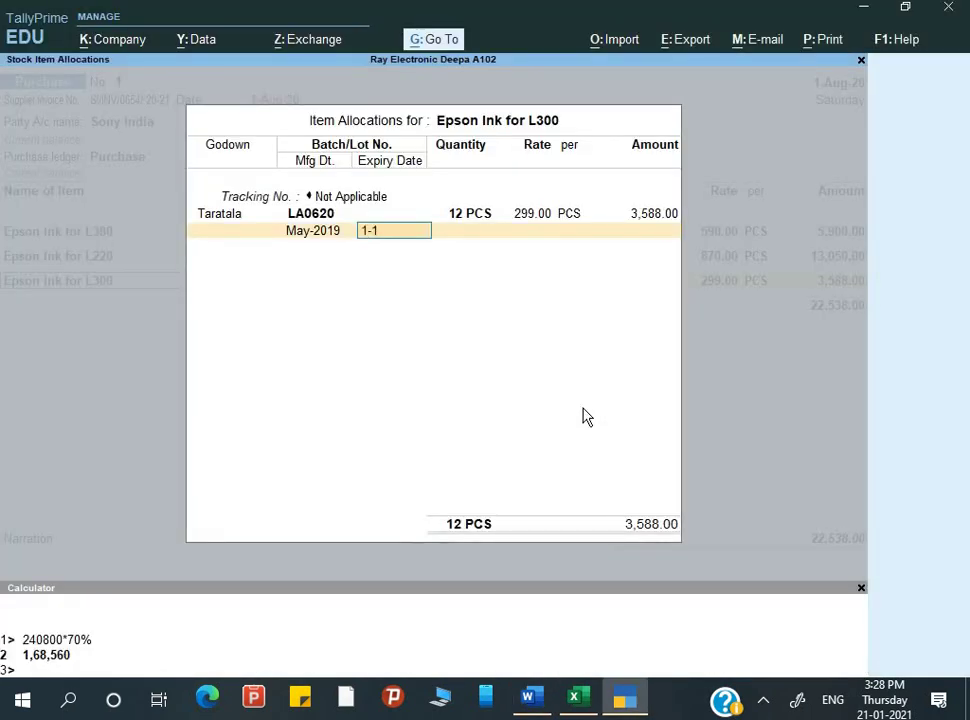
key(Return)
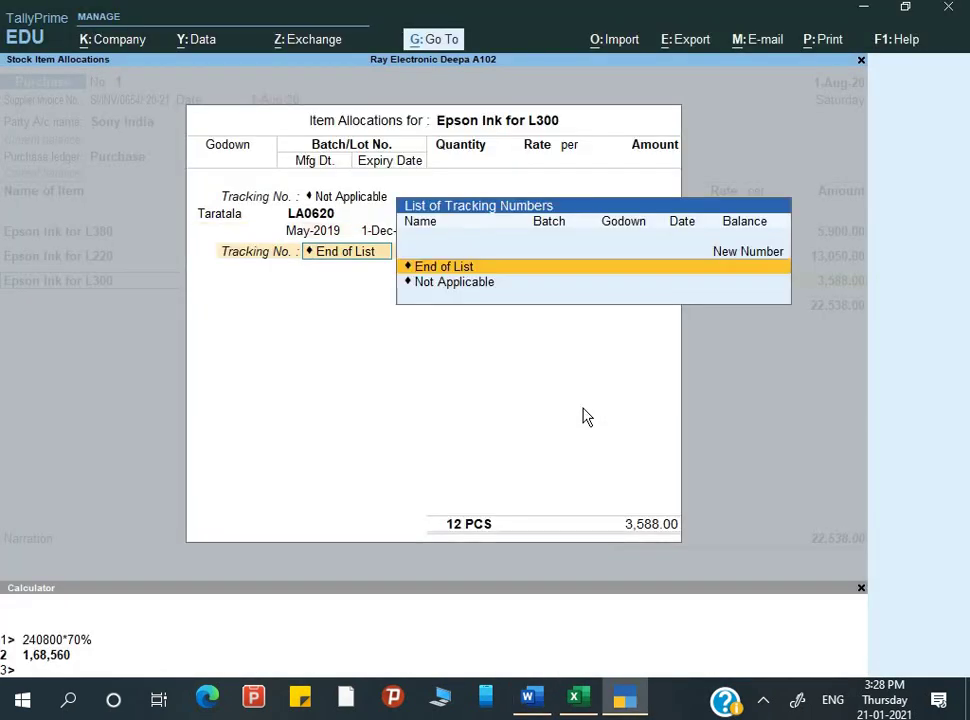
key(Return)
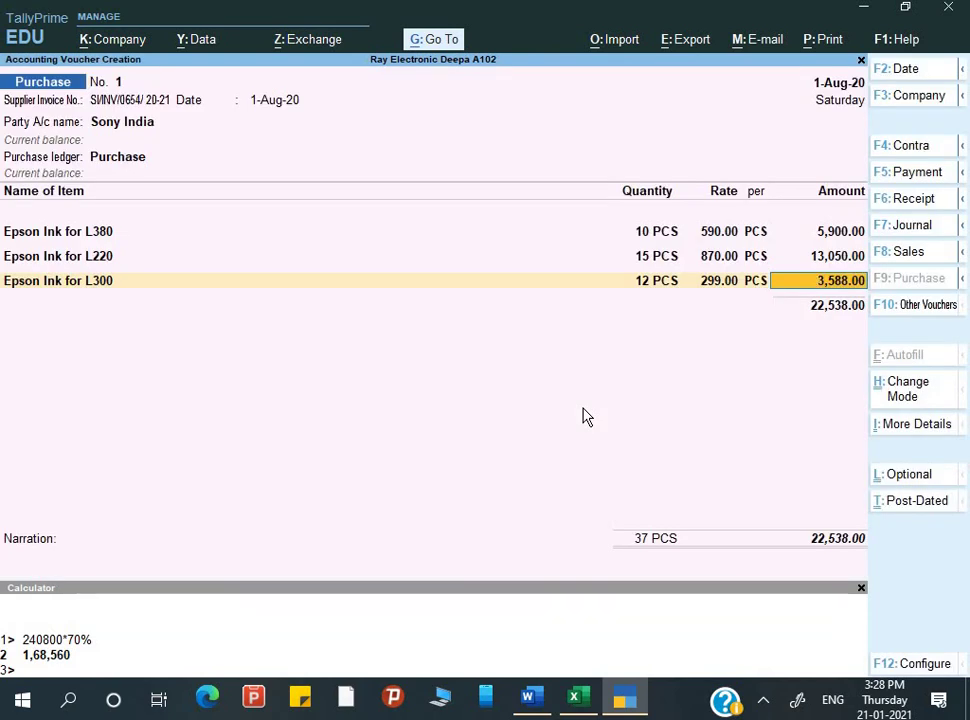
Step: End the item list and record the full Sony India bill as a New Ref under SI/INV/0654/ 20-21, leaving the due date blank
key(Return)
key(Return)
key(Return)
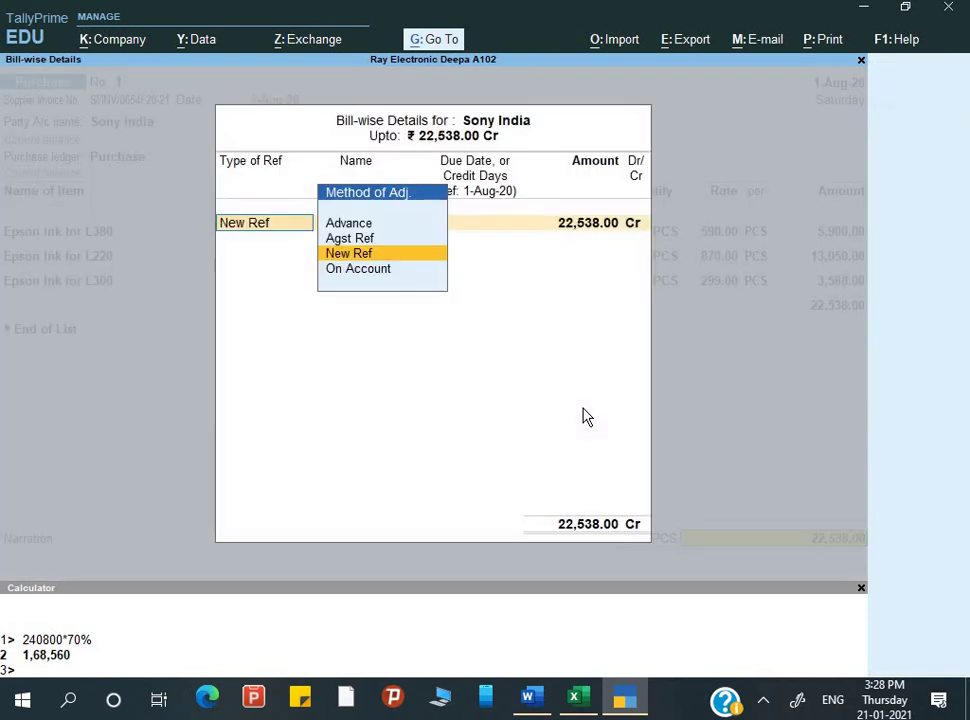
key(Return)
key(Return)
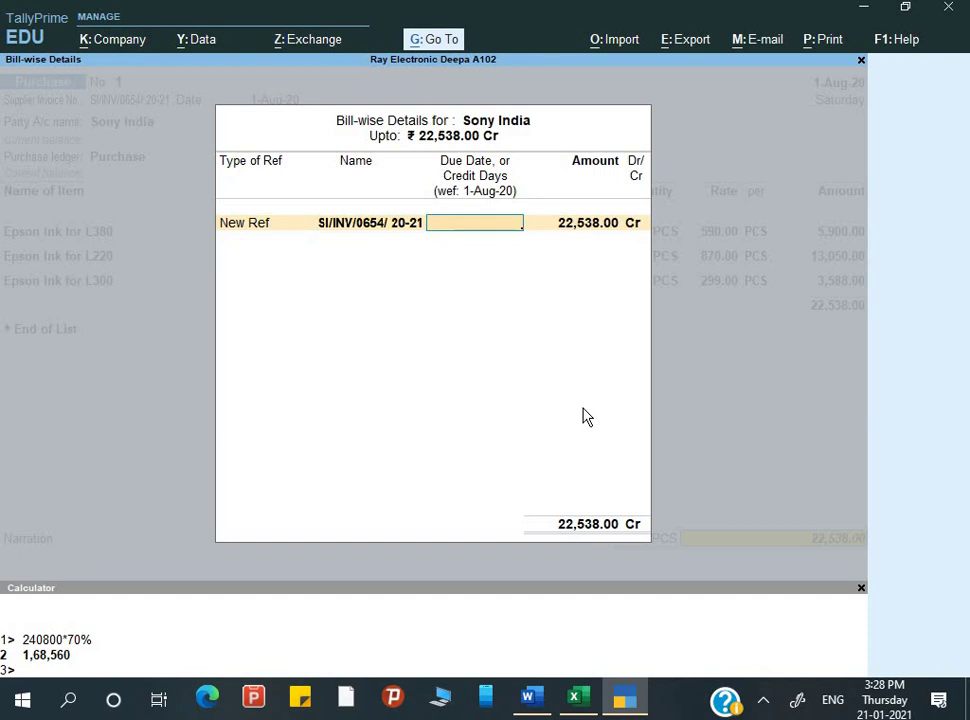
key(Return)
key(Return)
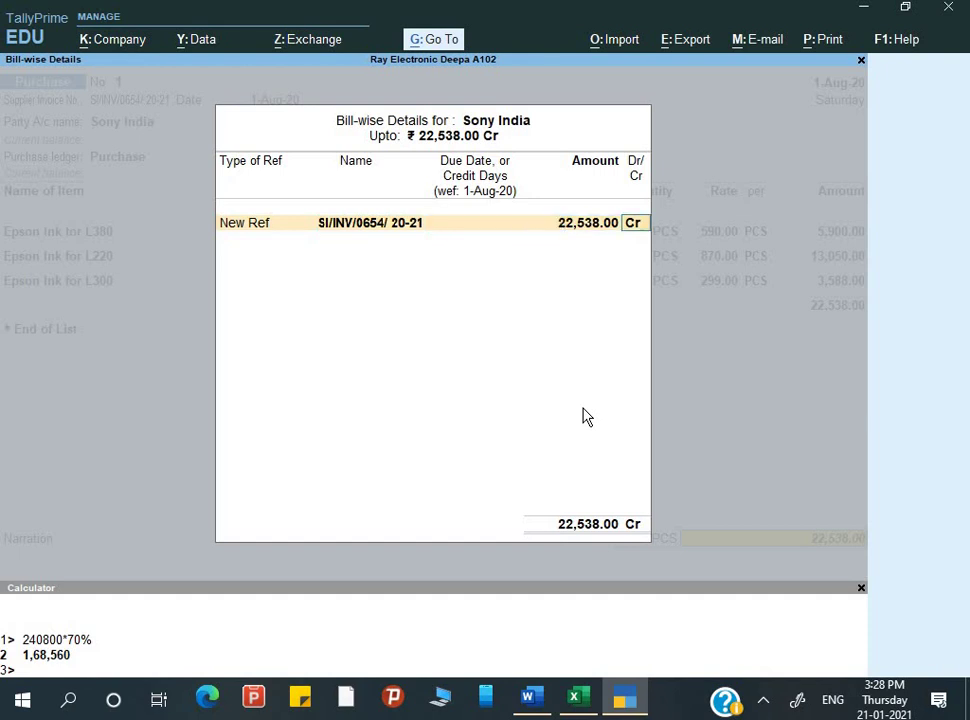
key(Return)
Step: Enter the narration "Being goods purchase" and save the purchase voucher
text(Being g)
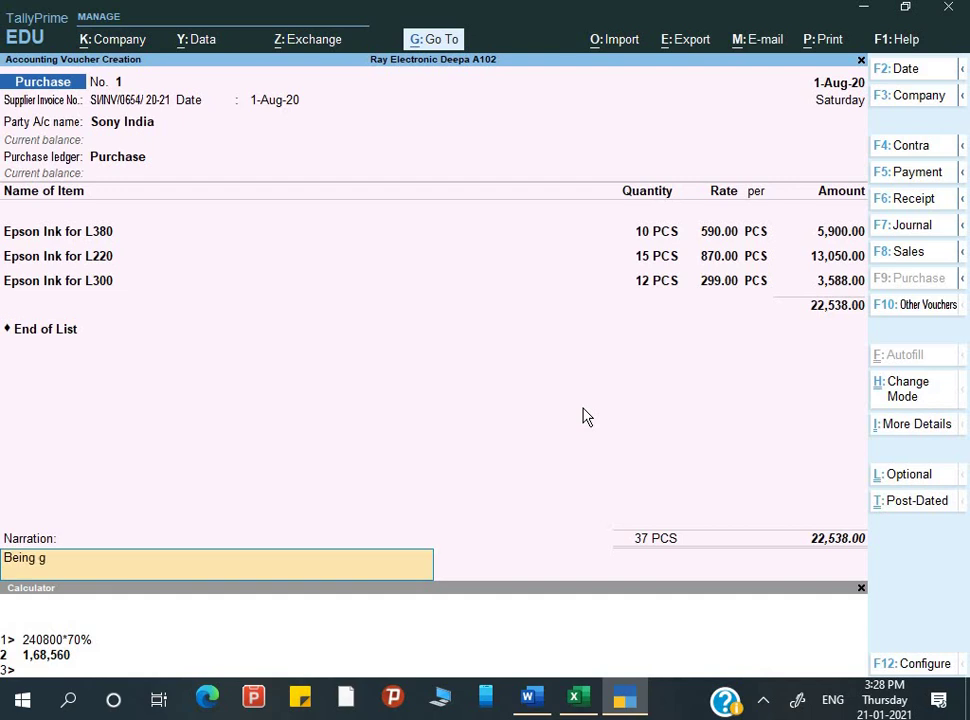
text(oods purchase)
key(Return)
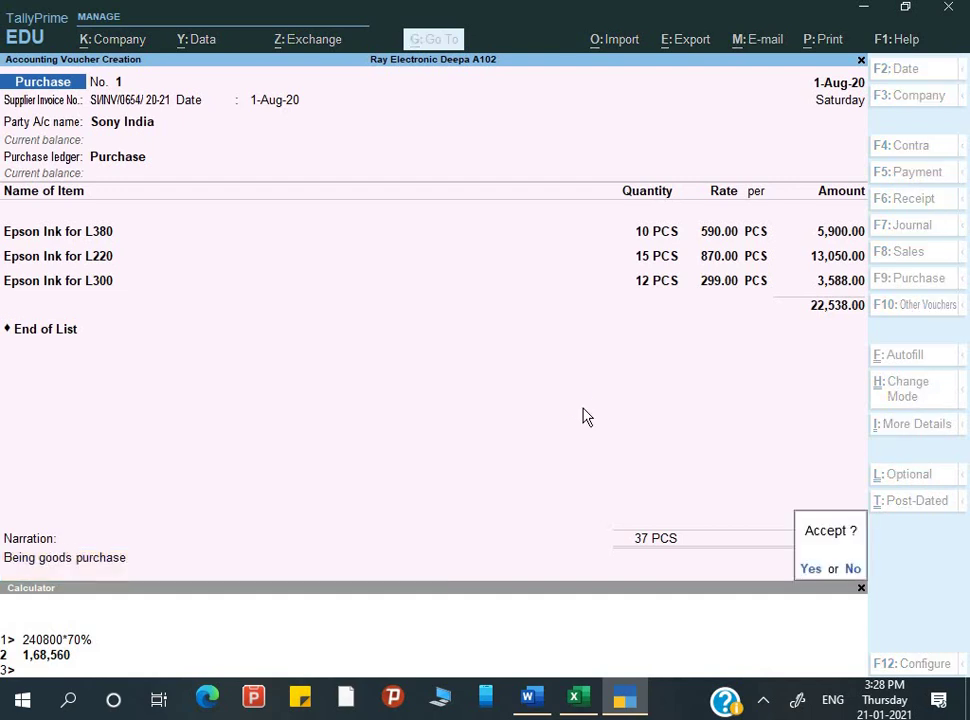
key(Return)
Step: Read transaction 8 in the Word assignment, set the voucher date to 2-9 in TallyPrime and switch to a Sales voucher
key(alt+Tab)
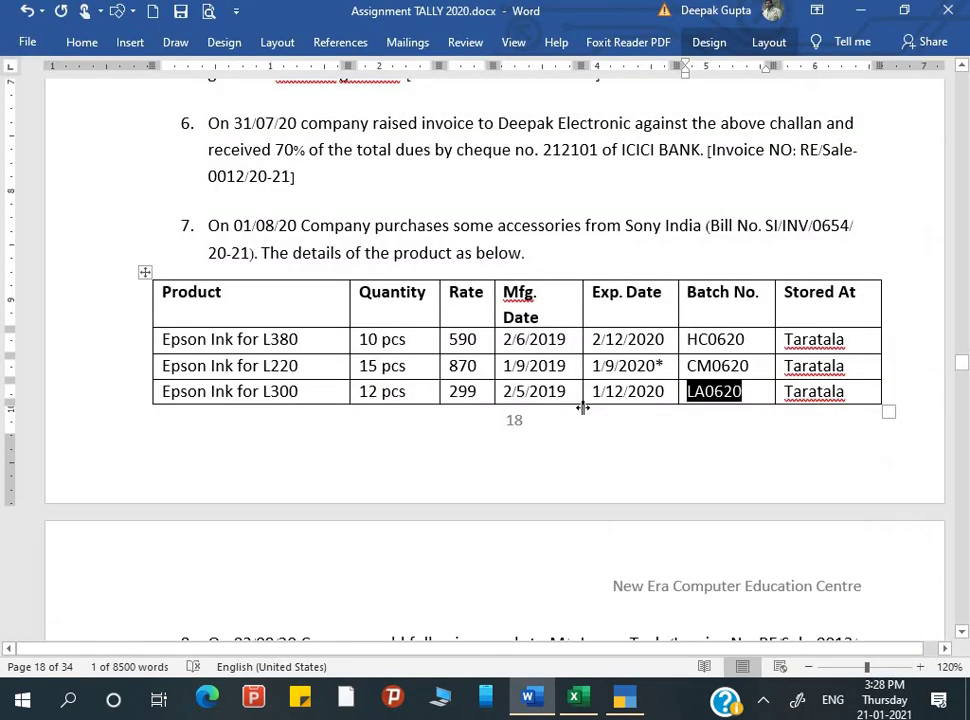
scroll(580, 396, down, 2)
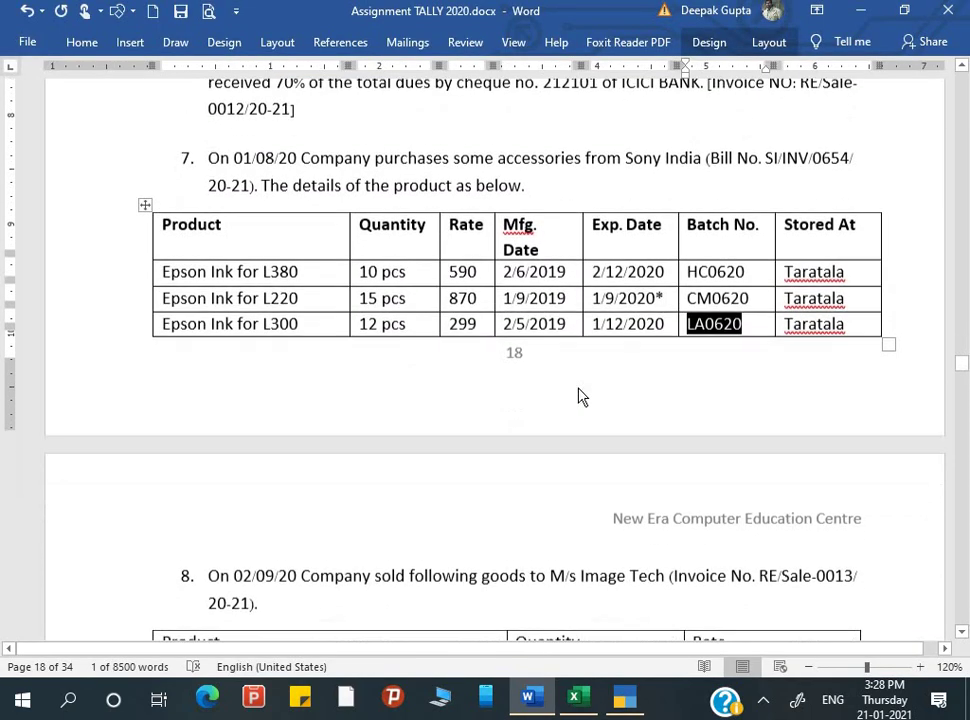
scroll(494, 248, up, 1)
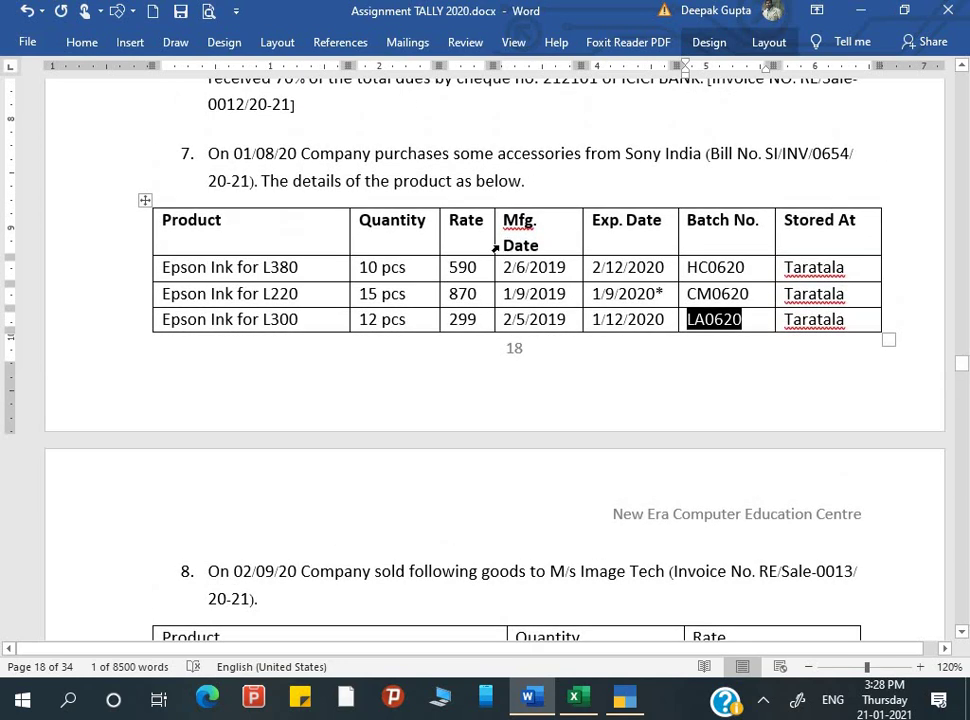
scroll(585, 300, down, 5)
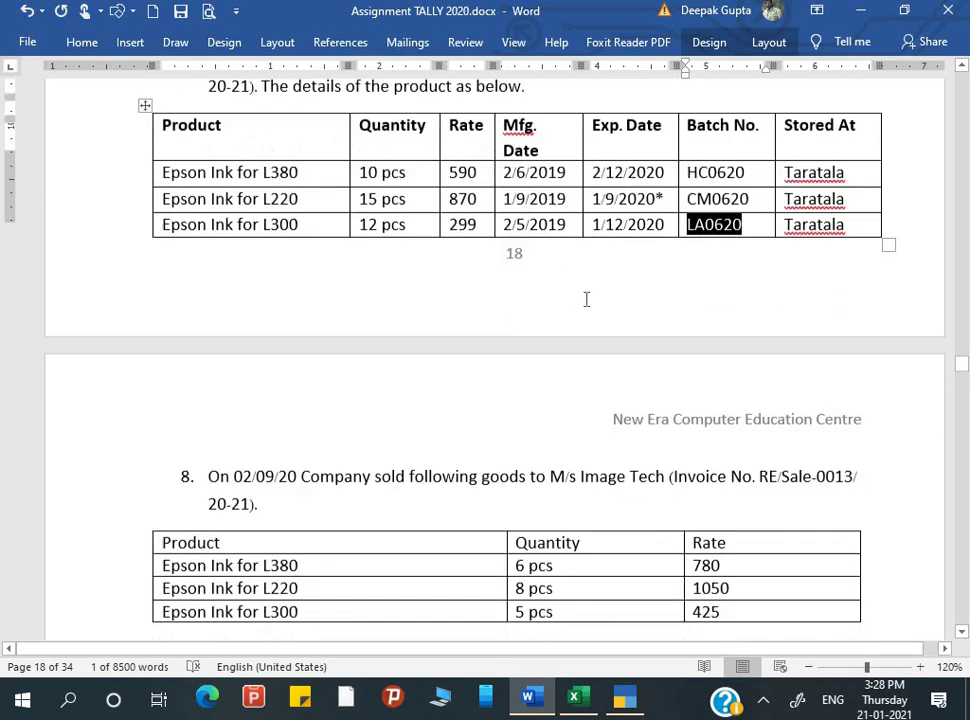
scroll(585, 296, down, 1)
click(267, 244)
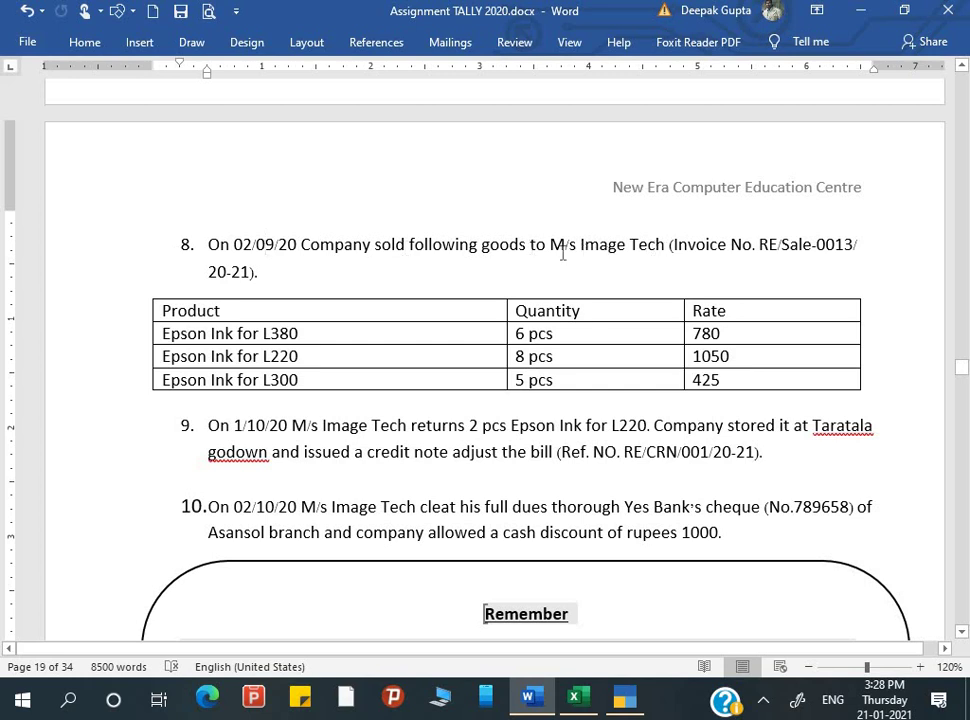
key(alt+Tab)
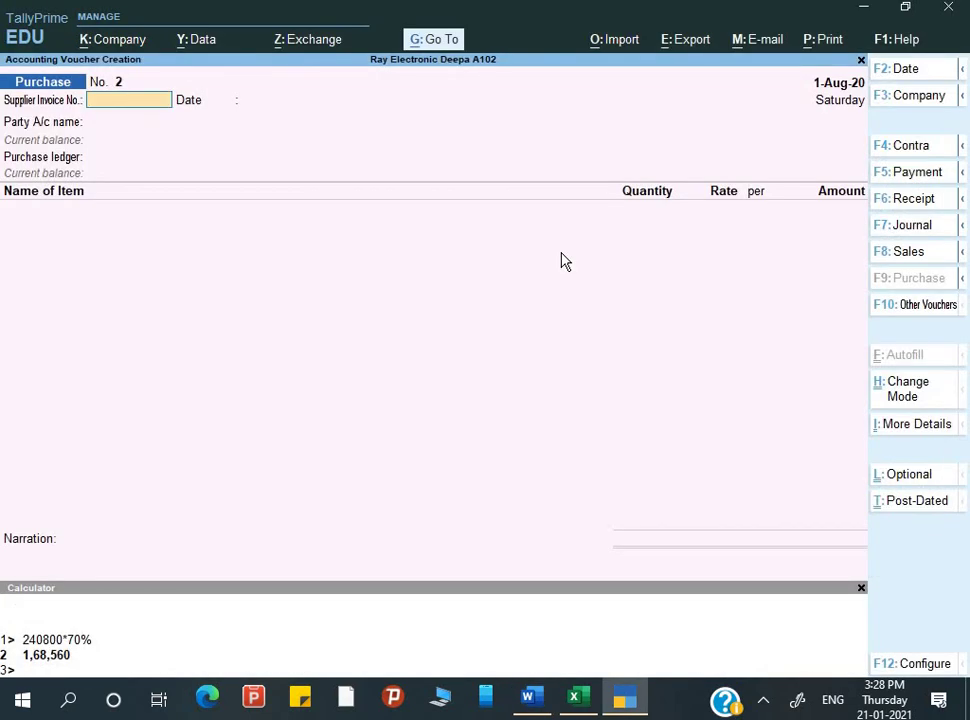
key(F2)
text(2-)
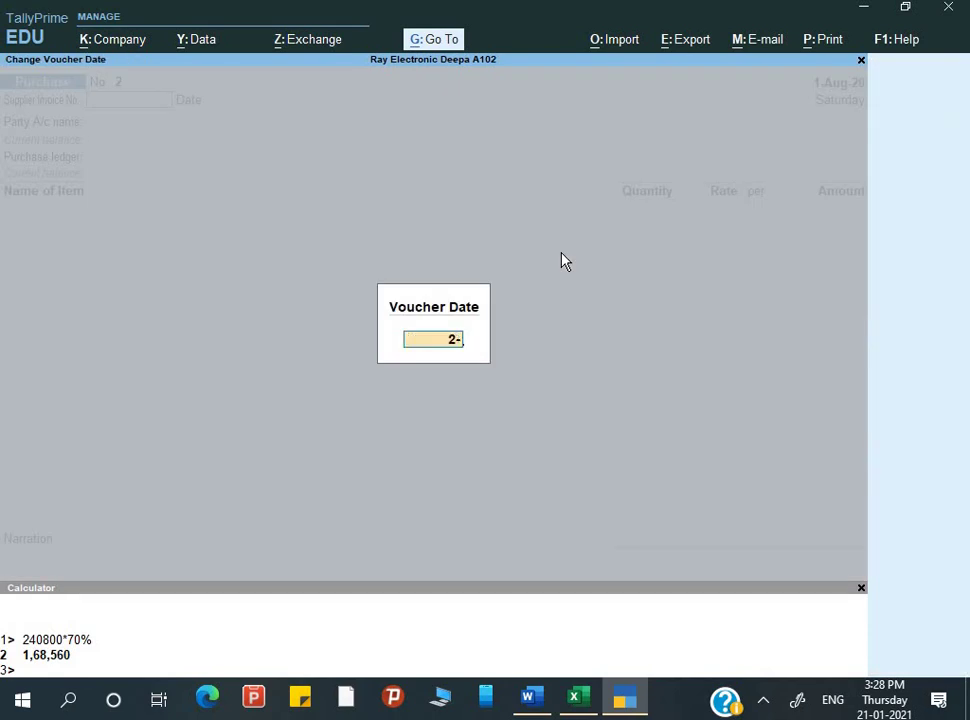
text(9)
key(Return)
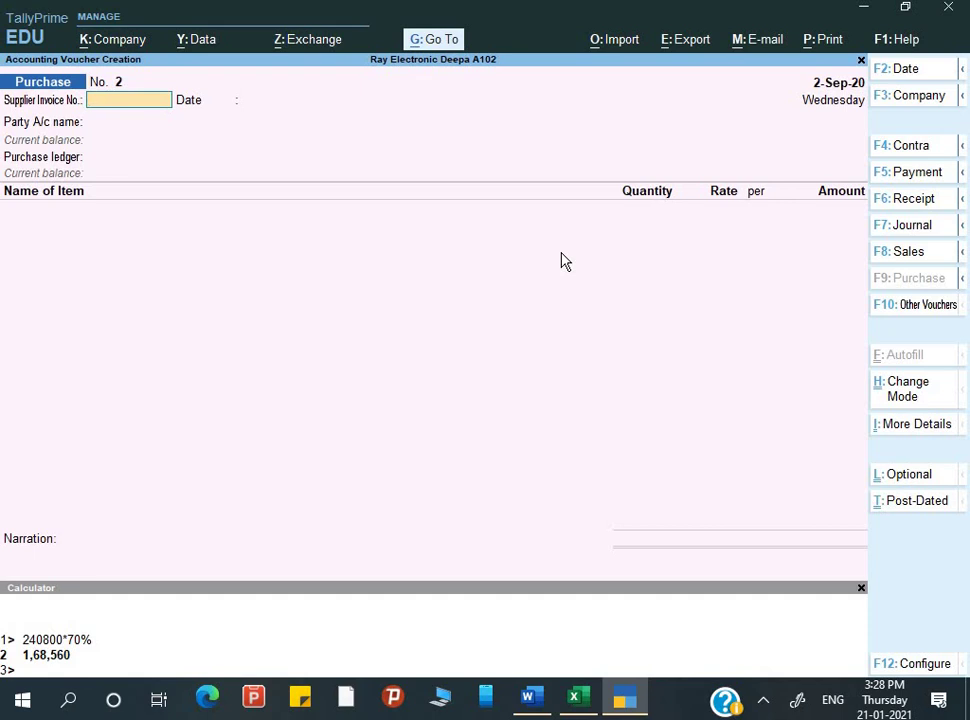
key(F8)
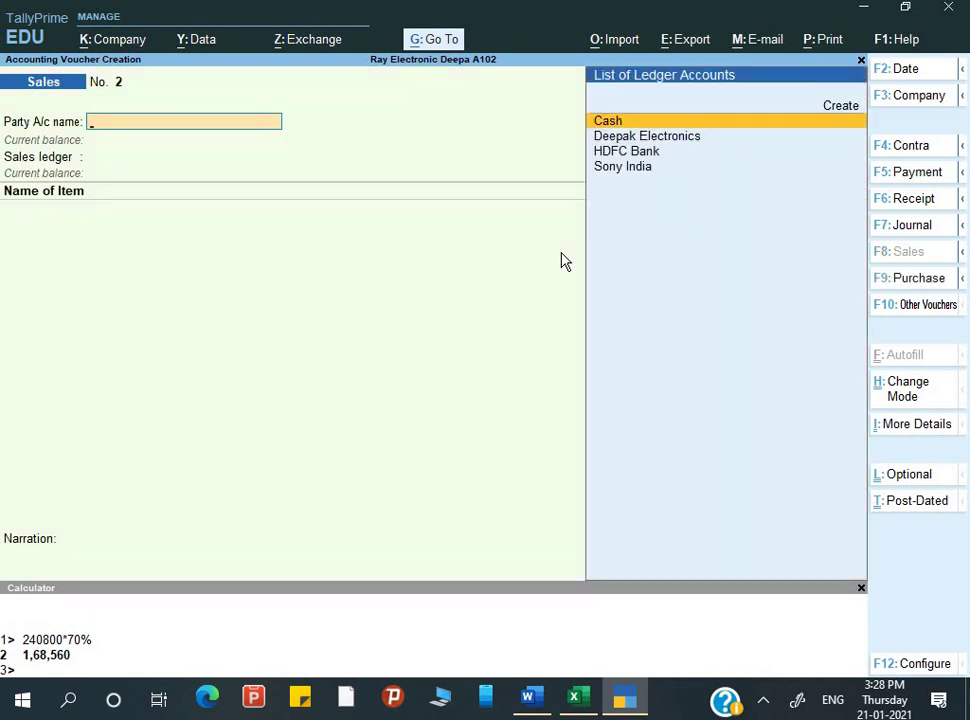
Step: Copy M/s Image Tech from transaction 8 in Word and start a new party ledger with that name in TallyPrime
key(Down)
key(Down)
key(Down)
key(alt+Tab)
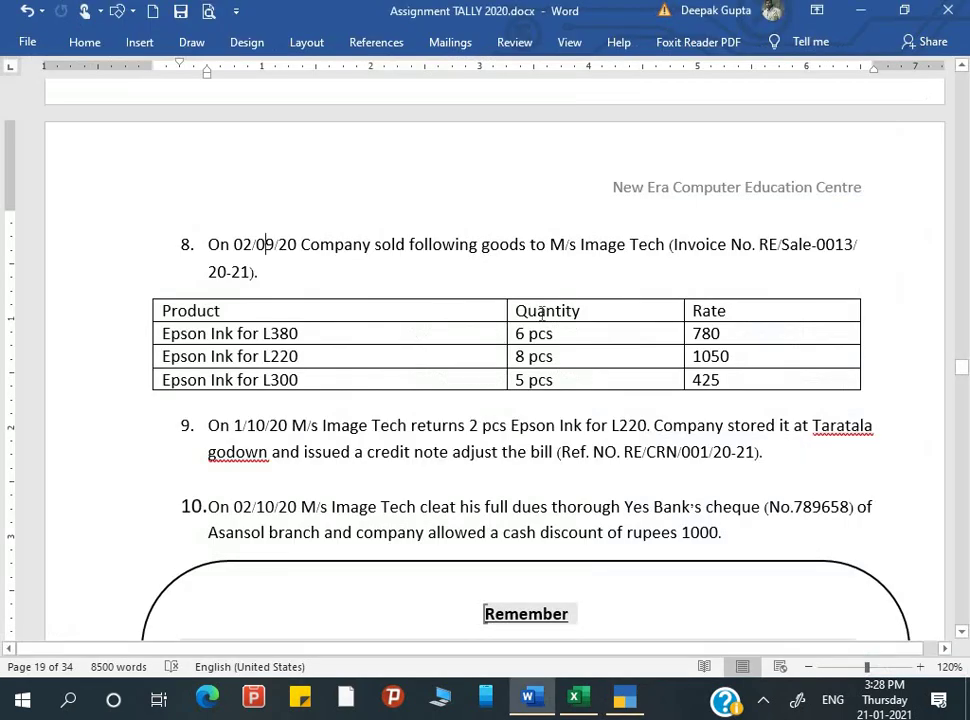
drag(550, 244, 664, 248)
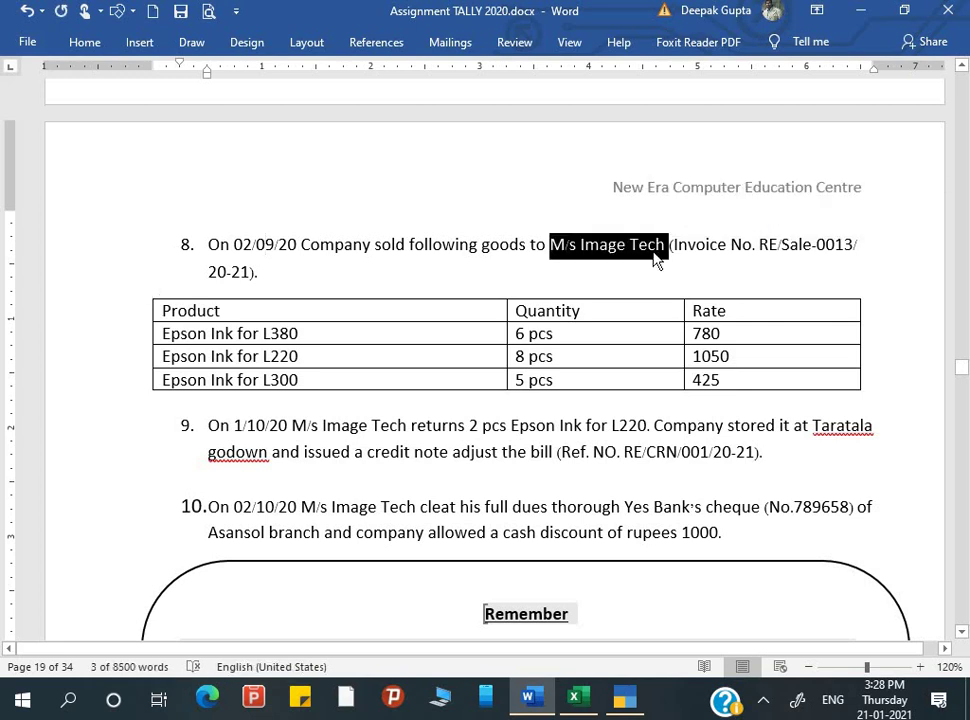
key(alt+Tab)
key(alt+c)
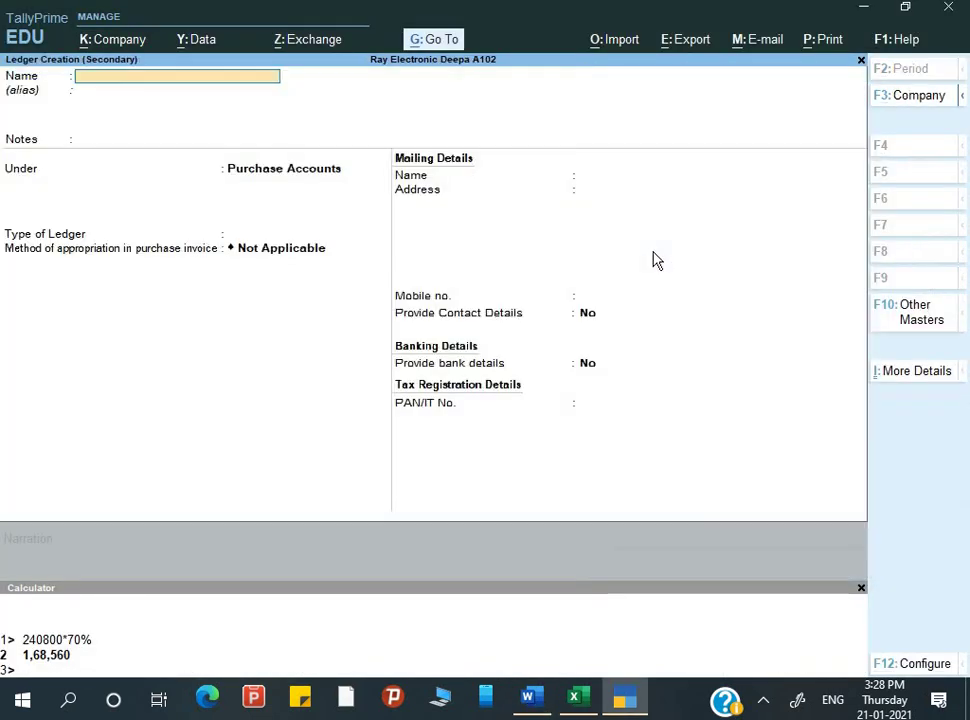
key(ctrl+alt+v)
key(Return)
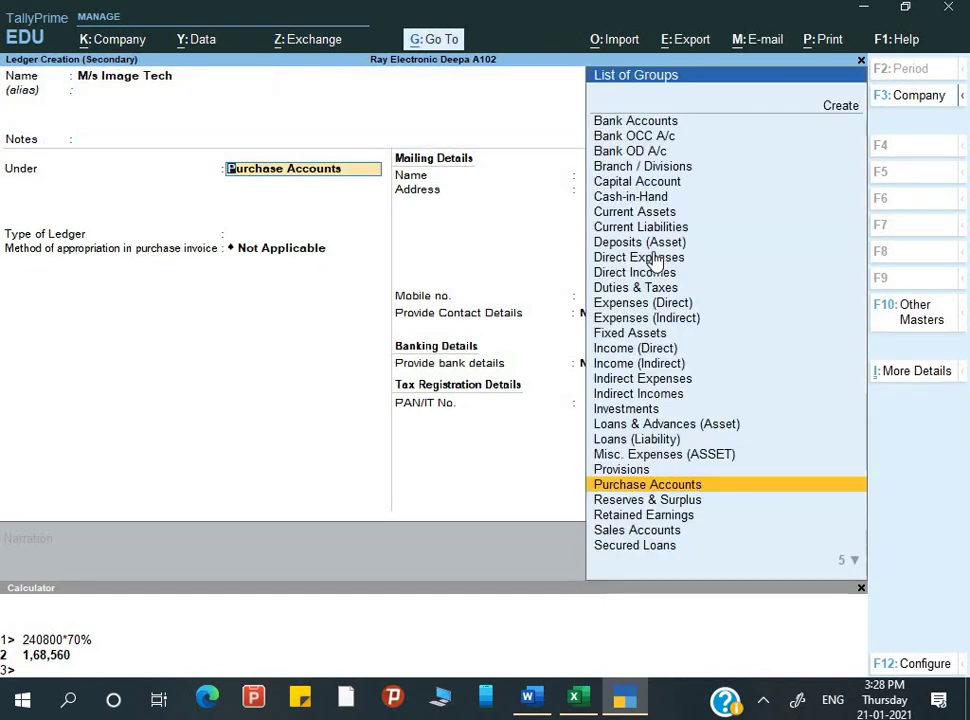
Step: Place the M/s Image Tech ledger under Sundry Debtors, keep bill-by-bill balances at Yes, and save the ledger
text(S)
key(Down)
key(Down)
key(Down)
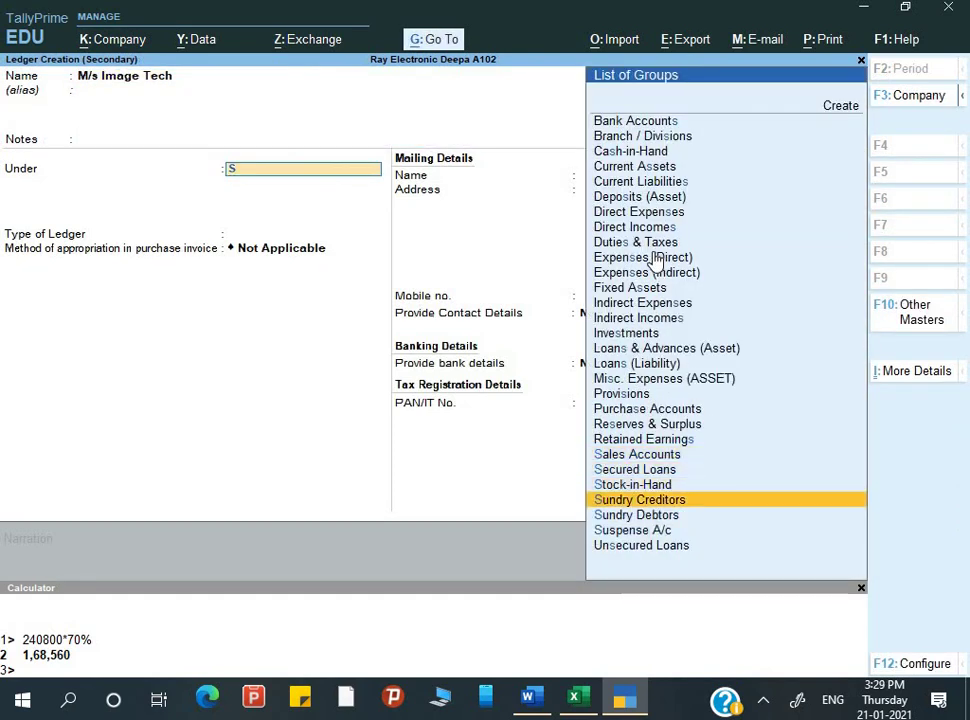
key(Return)
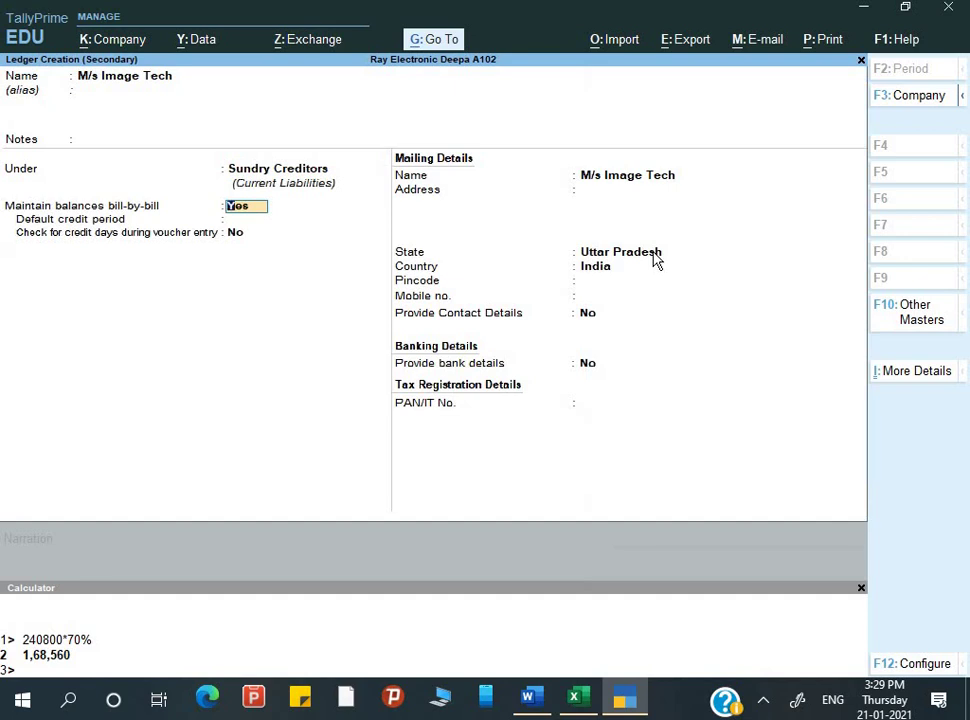
key(BackSpace)
key(Down)
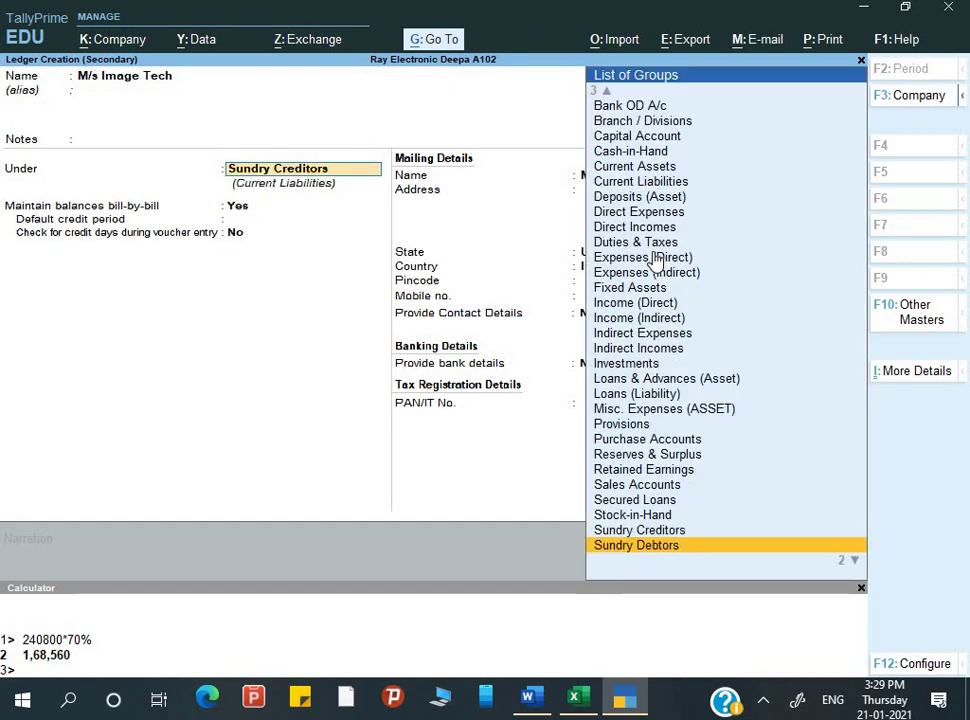
key(Return)
key(Return)
key(Return)
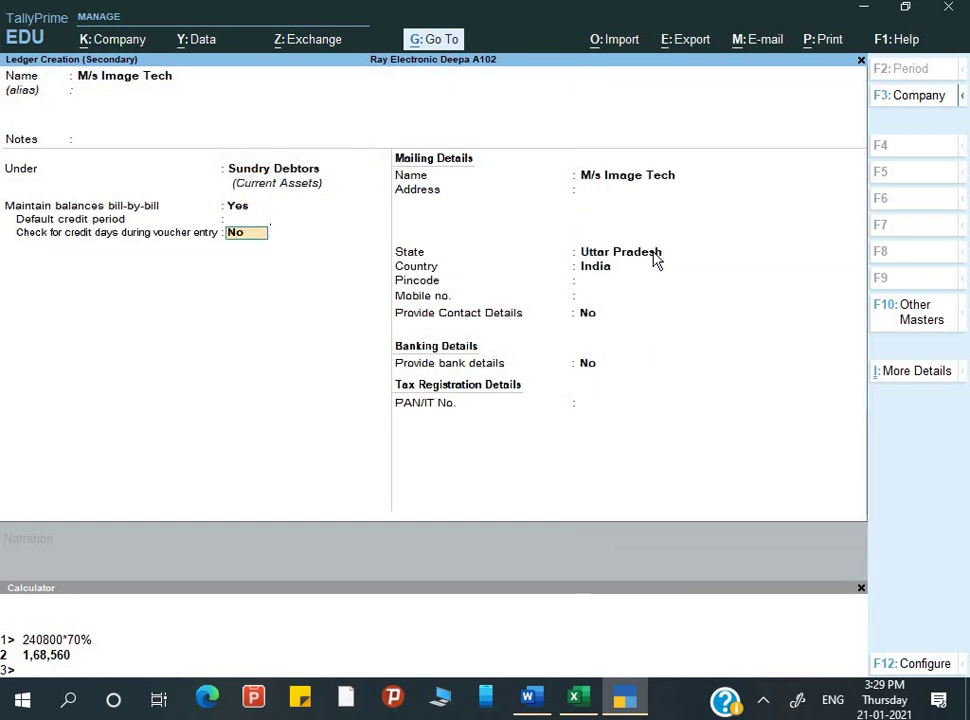
key(ctrl)
key(ctrl+a)
Step: Set the delivery note and order numbers to Not Applicable, leaving the remaining dispatch and order details blank
key(Return)
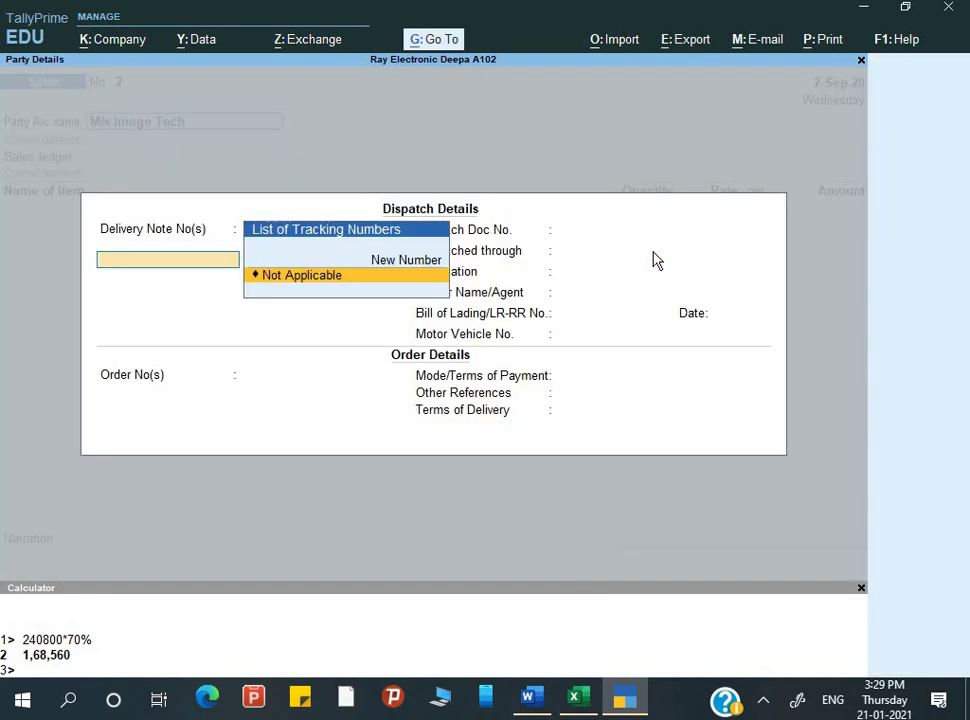
key(Return)
key(Return)
key(Return)
key(Return)
key(Return)
key(Return)
key(Return)
key(Return)
key(Return)
key(Return)
key(Return)
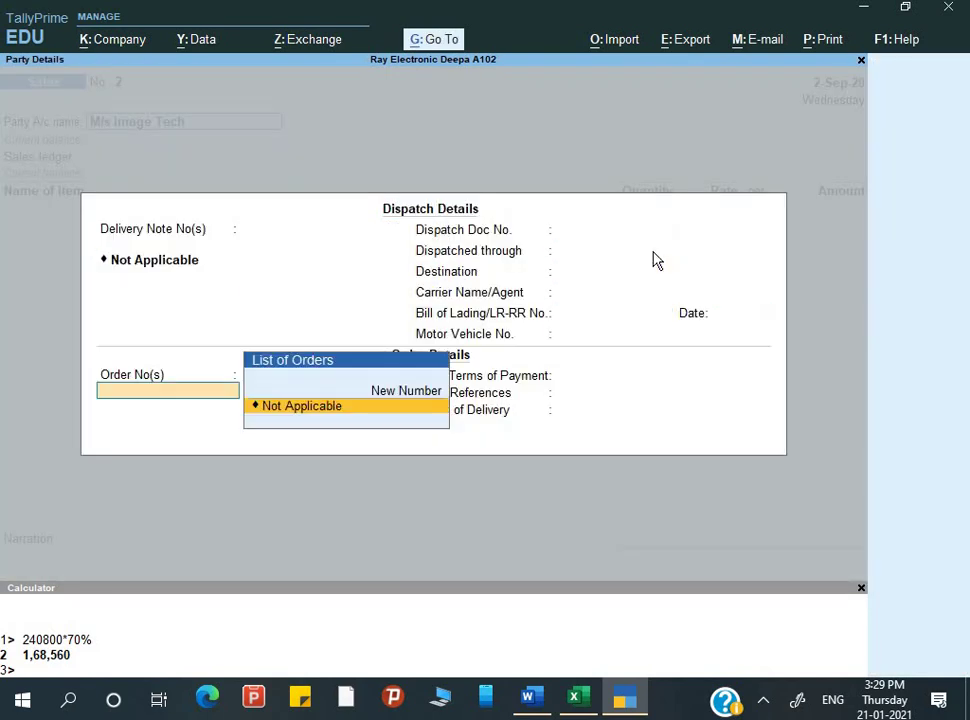
key(Return)
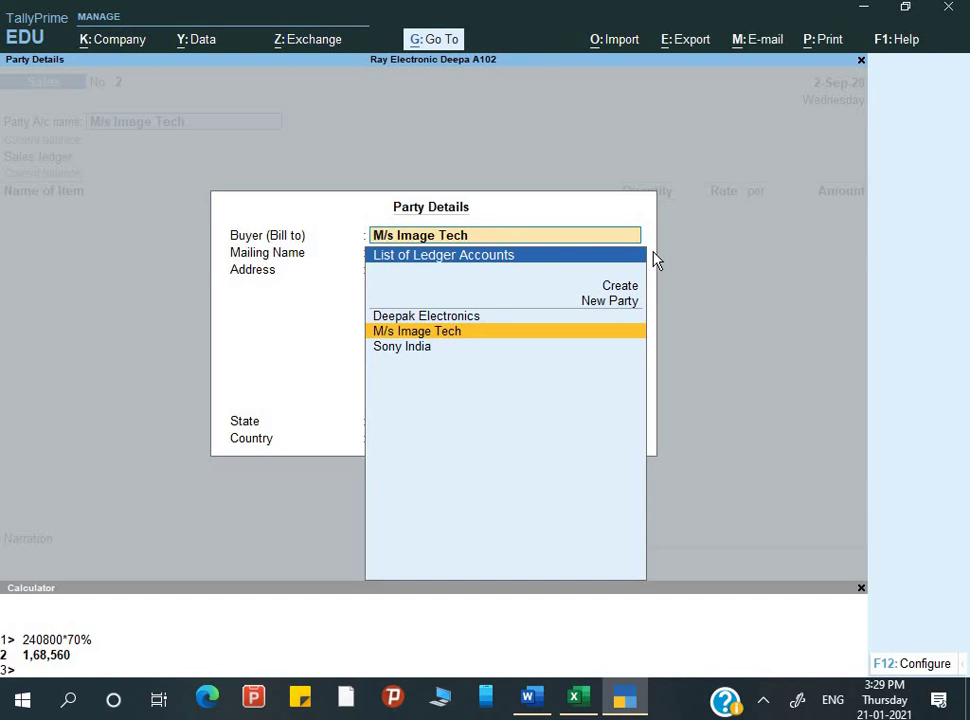
Step: Accept M/s Image Tech as the buyer and choose Sales as the sales ledger
key(Return)
key(Return)
key(Return)
key(Return)
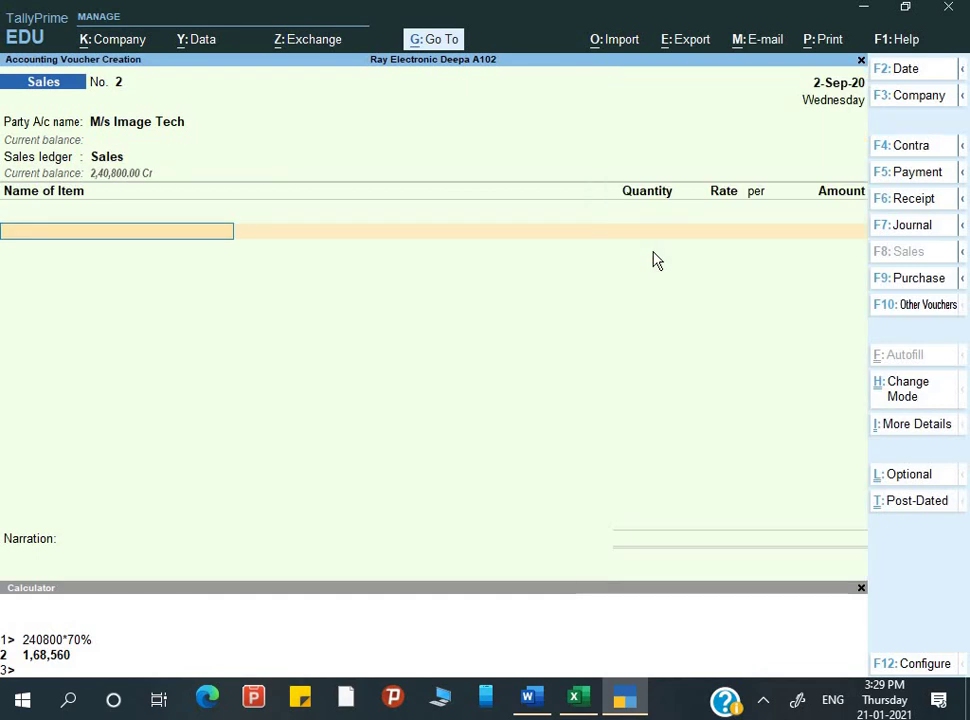
Step: Check the Word table and add Epson Ink for L380 in TallyPrime, with tracking and order numbers Not Applicable
key(Down)
key(Down)
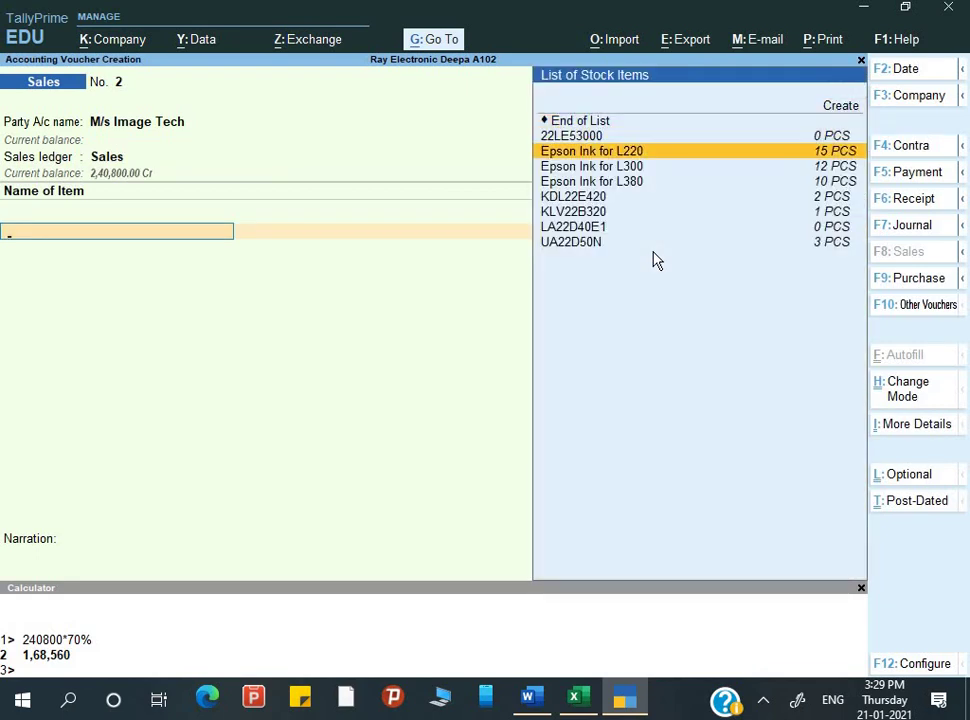
key(alt+Tab)
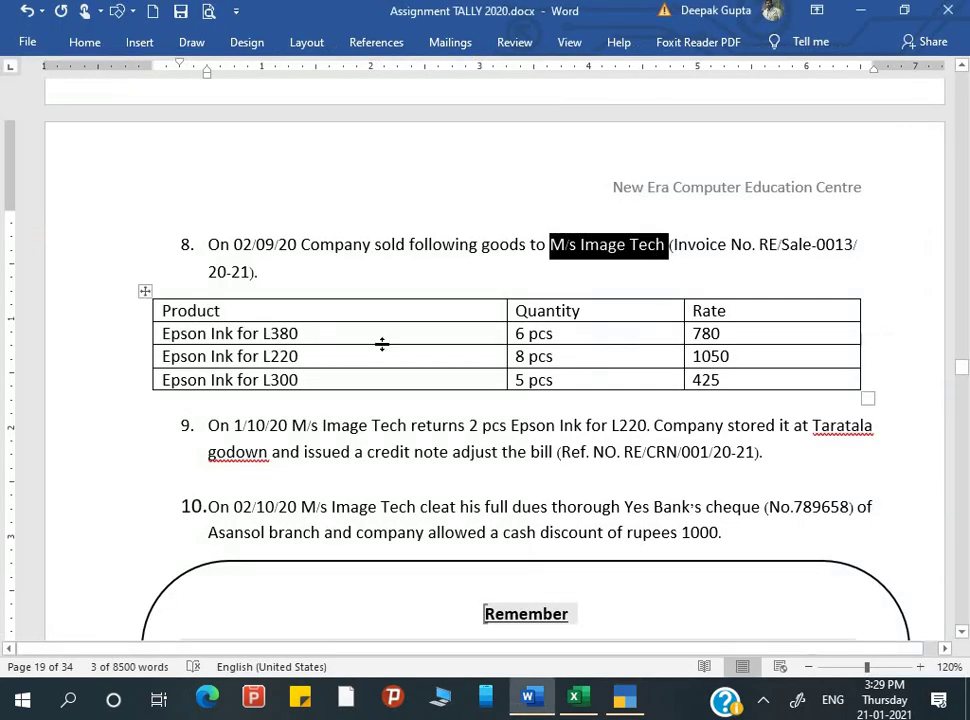
key(alt+Tab)
key(Down)
key(Down)
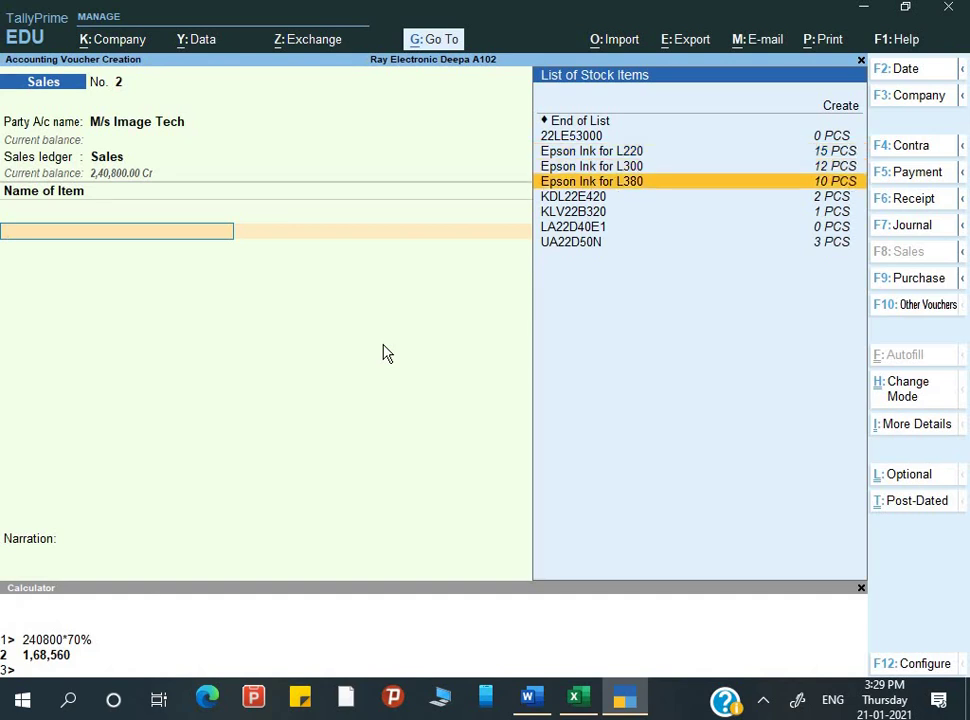
key(Return)
key(Return)
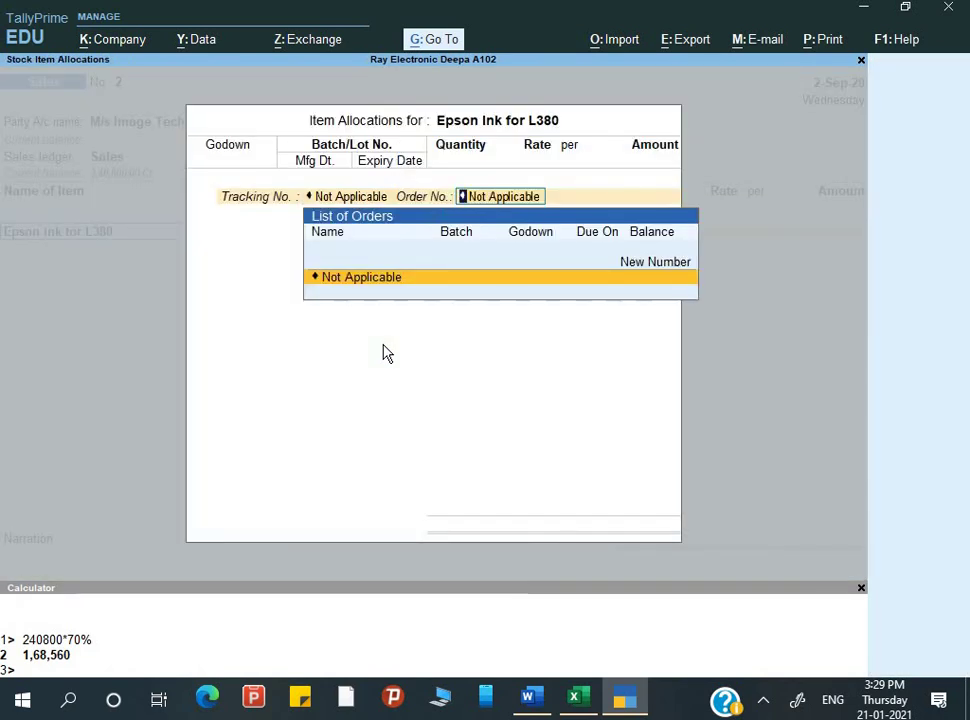
key(Return)
Step: Allocate 6 PCS of Epson Ink for L380 from the Taratala godown, batch HC0620
key(Down)
key(Down)
key(Down)
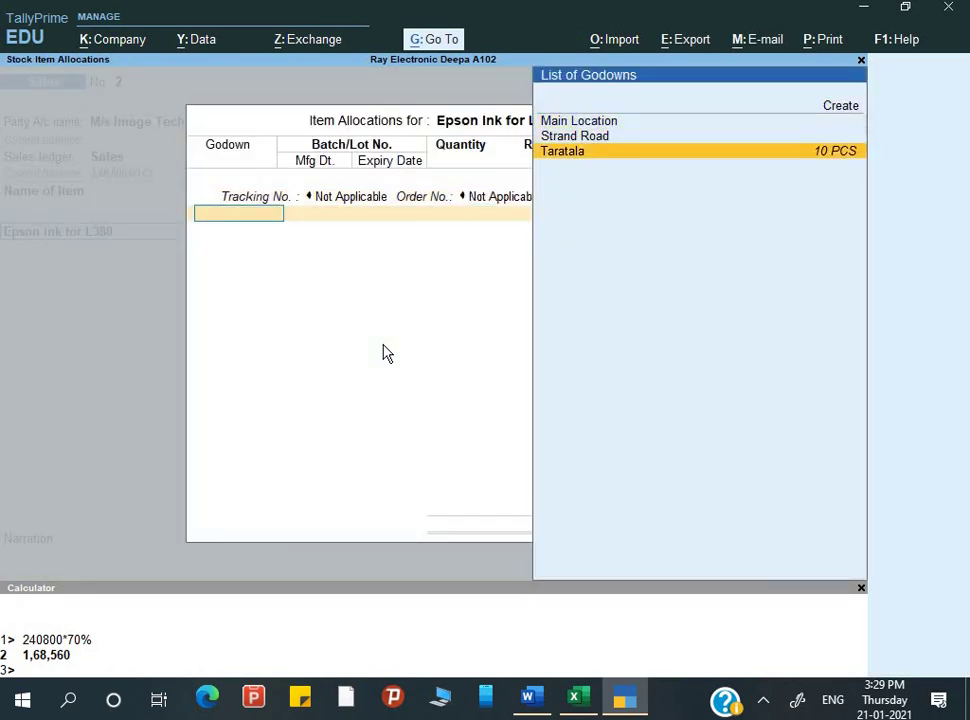
key(Return)
key(Return)
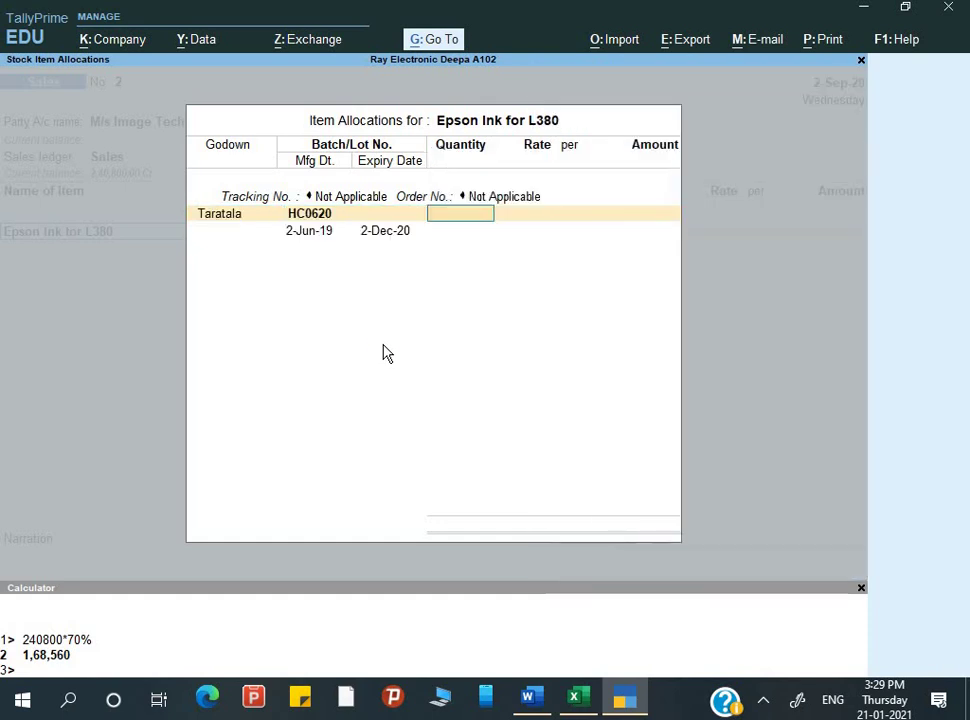
key(Return)
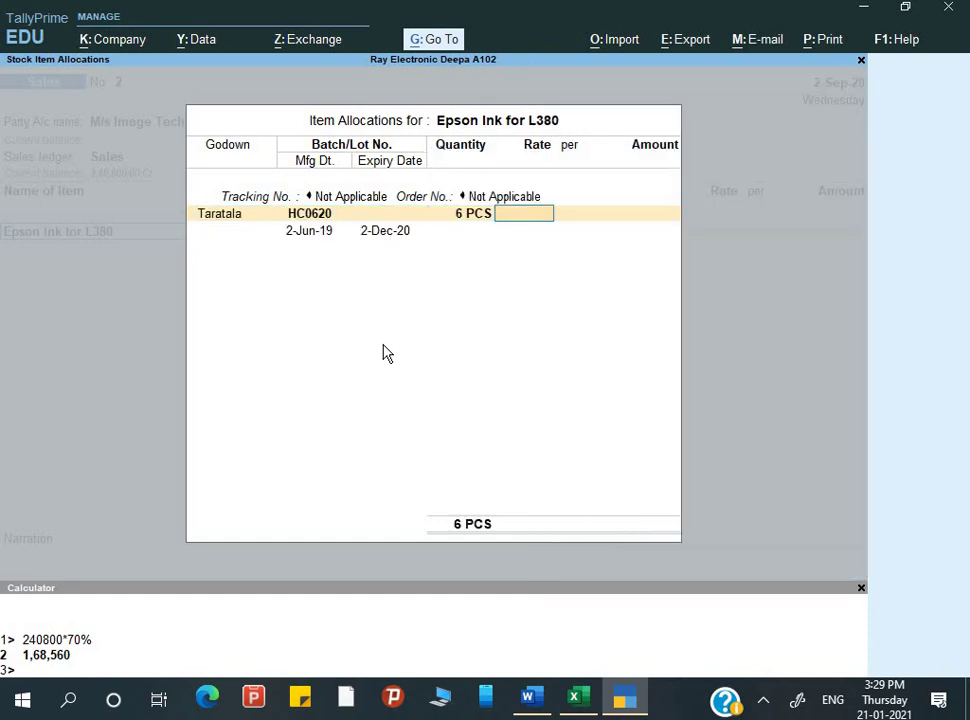
Step: Check the rate in Word, enter 780 per PCS for Epson Ink for L380, keep the batch dates and accept the item line
key(alt+Tab)
key(alt+Tab)
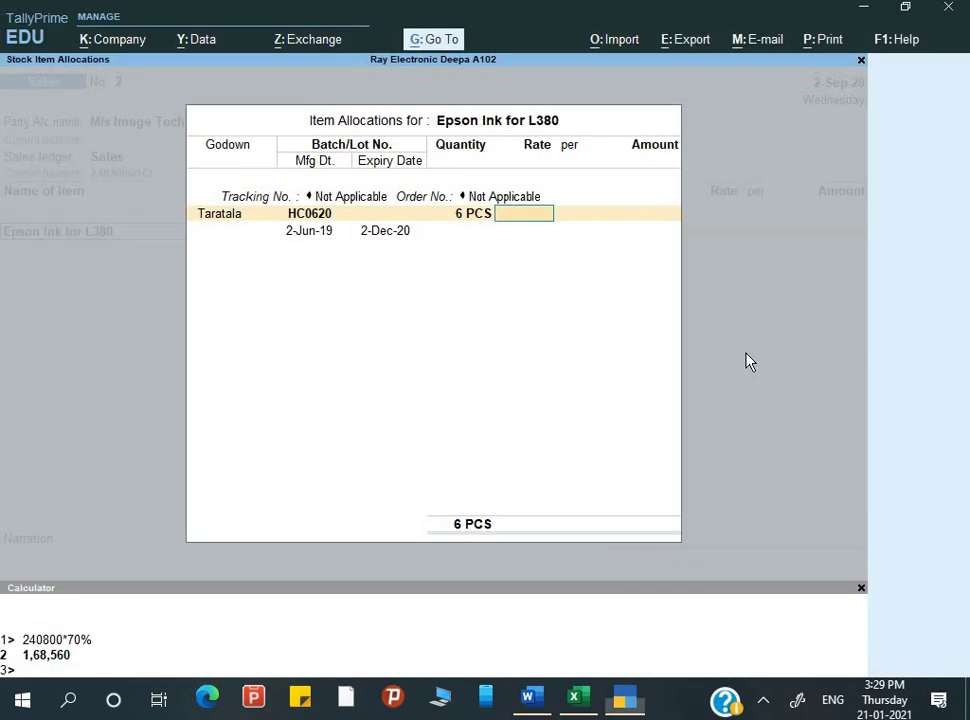
text(0)
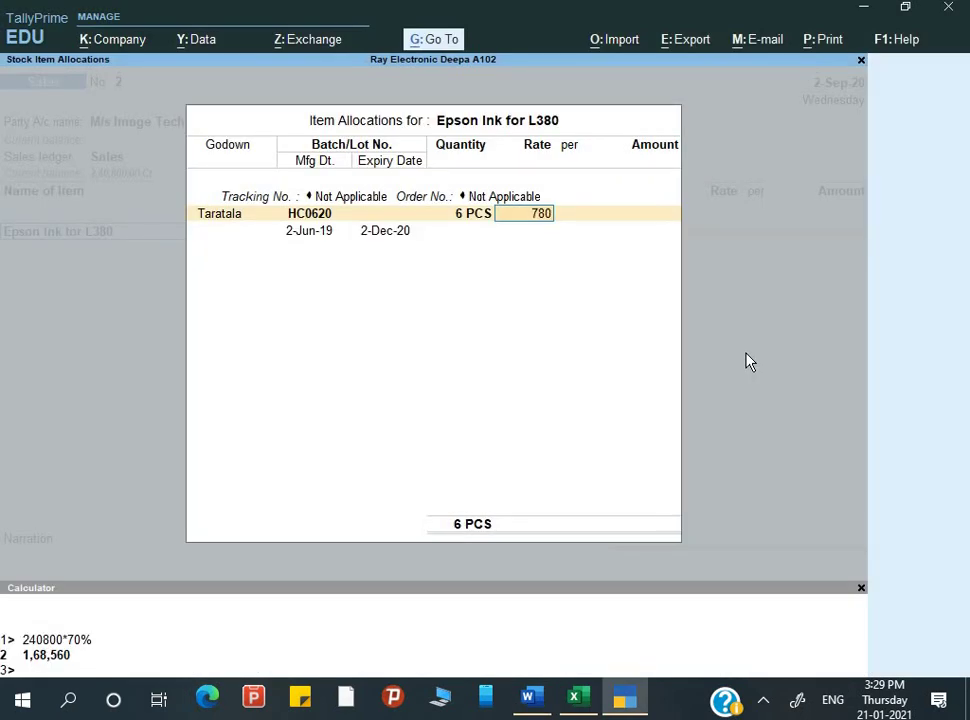
key(Return)
key(Return)
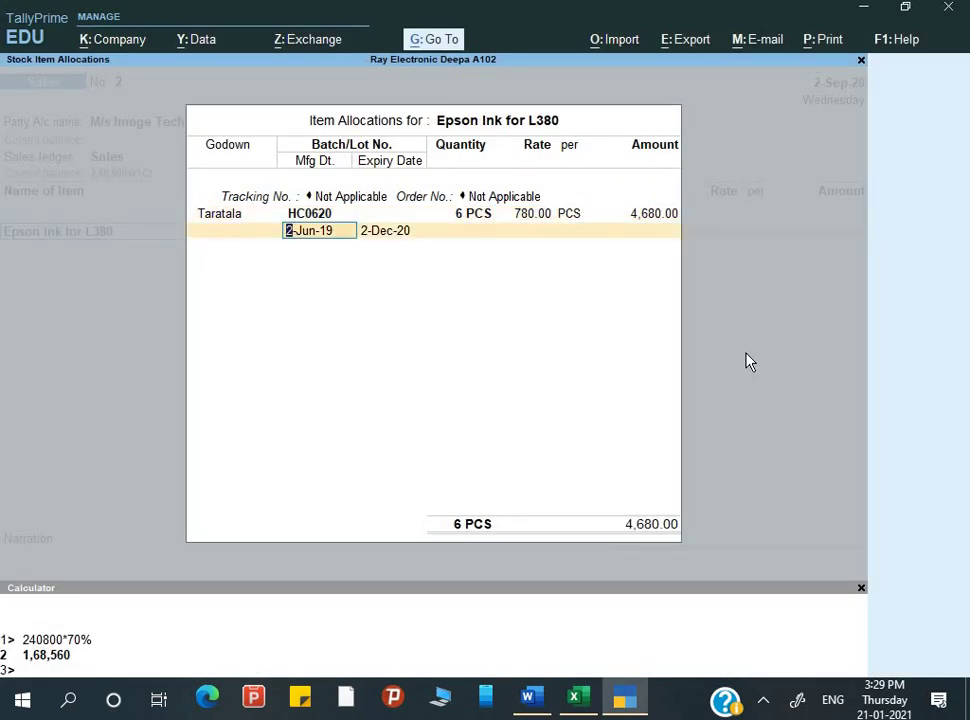
key(Return)
key(Return)
key(Return)
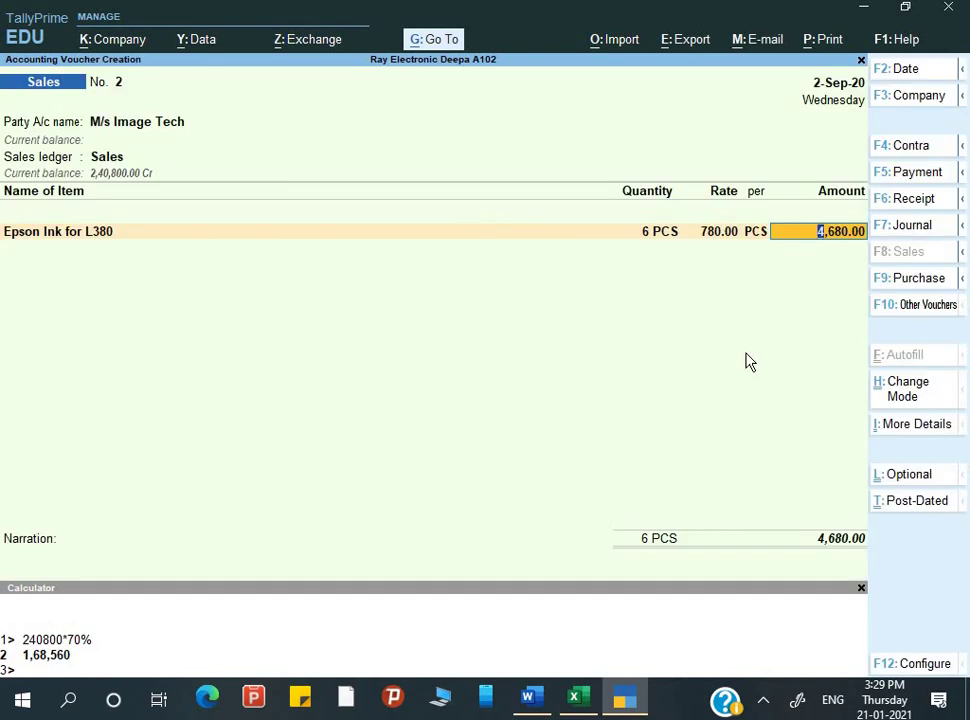
key(Return)
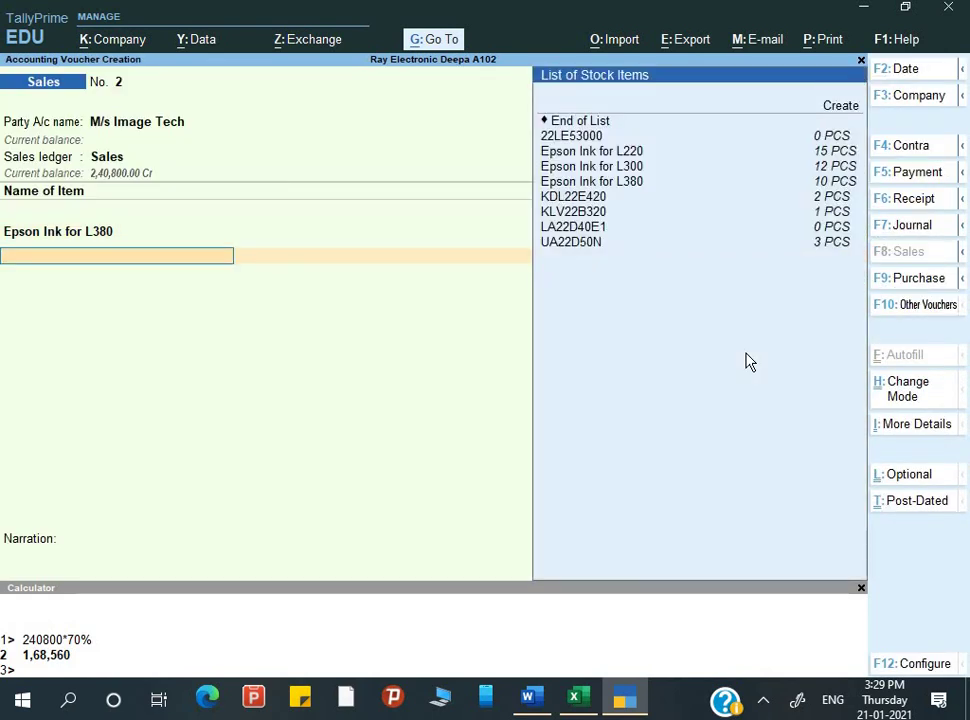
Step: Check the Word table and add Epson Ink for L220 in TallyPrime, with tracking and order numbers Not Applicable
key(alt+Tab)
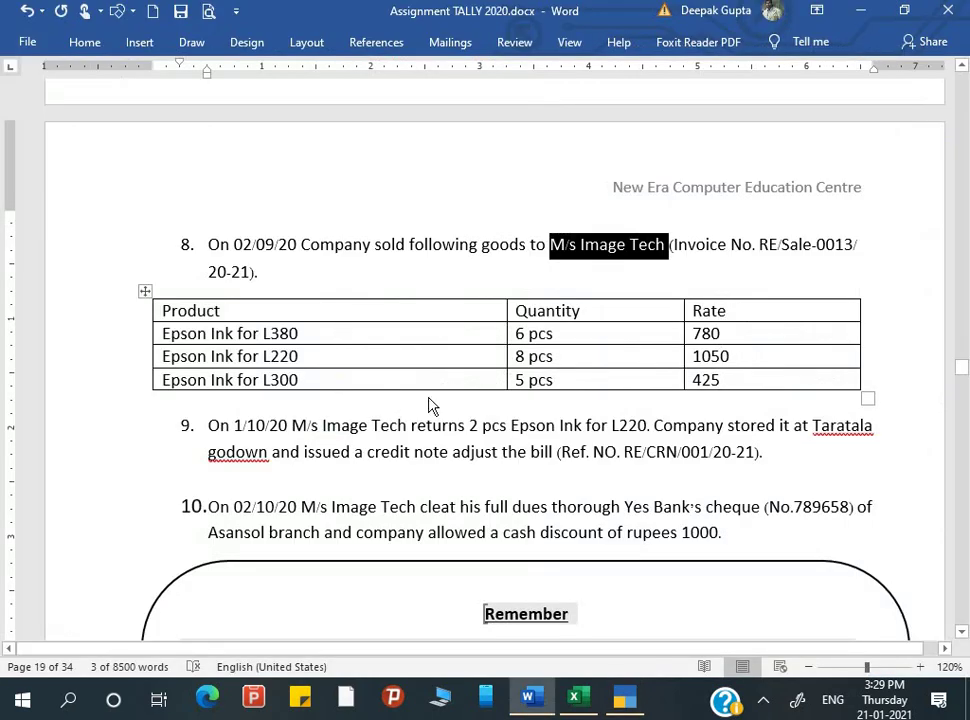
key(alt+Tab)
key(Down)
key(Down)
key(Return)
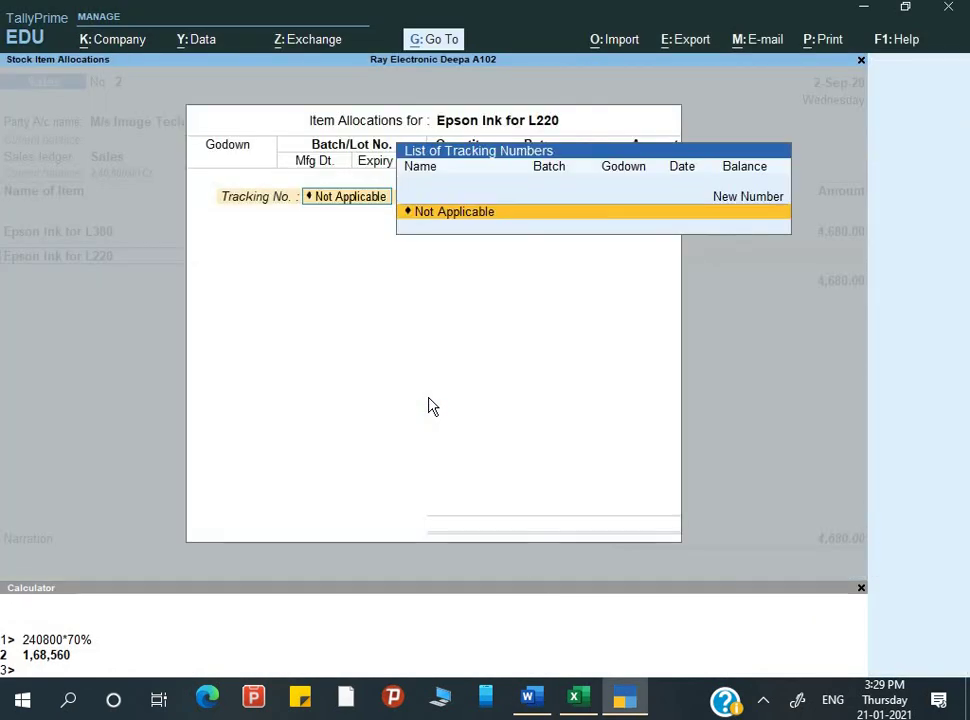
key(Return)
key(Return)
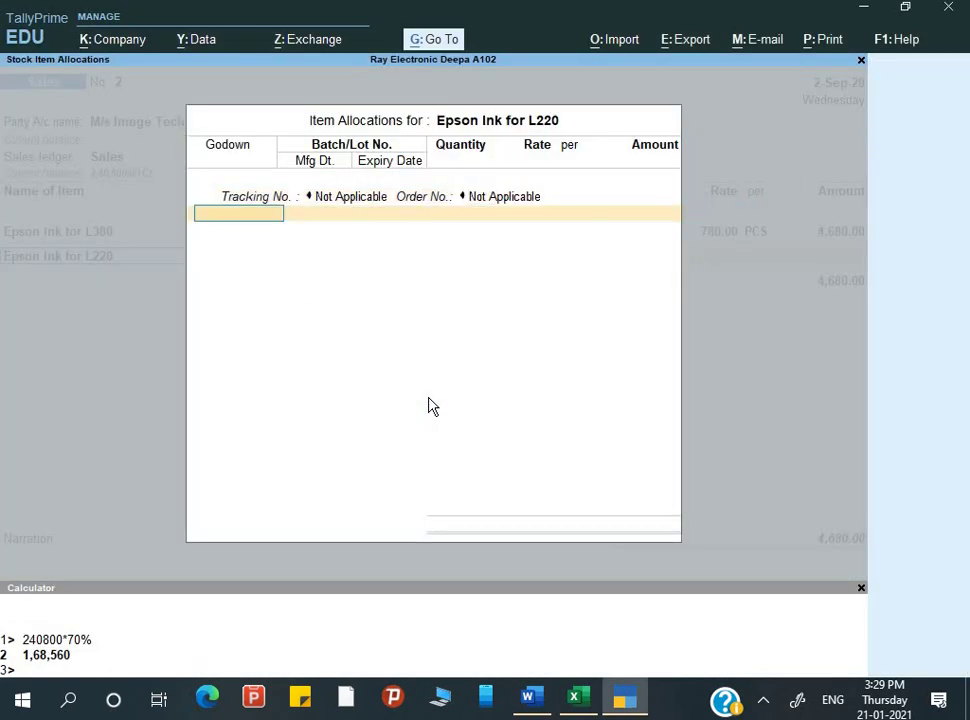
Step: Allocate 8 PCS of Epson Ink for L220 from the Taratala godown, batch CM0620, checking the quantity in Word
key(Down)
key(Down)
key(Down)
key(Return)
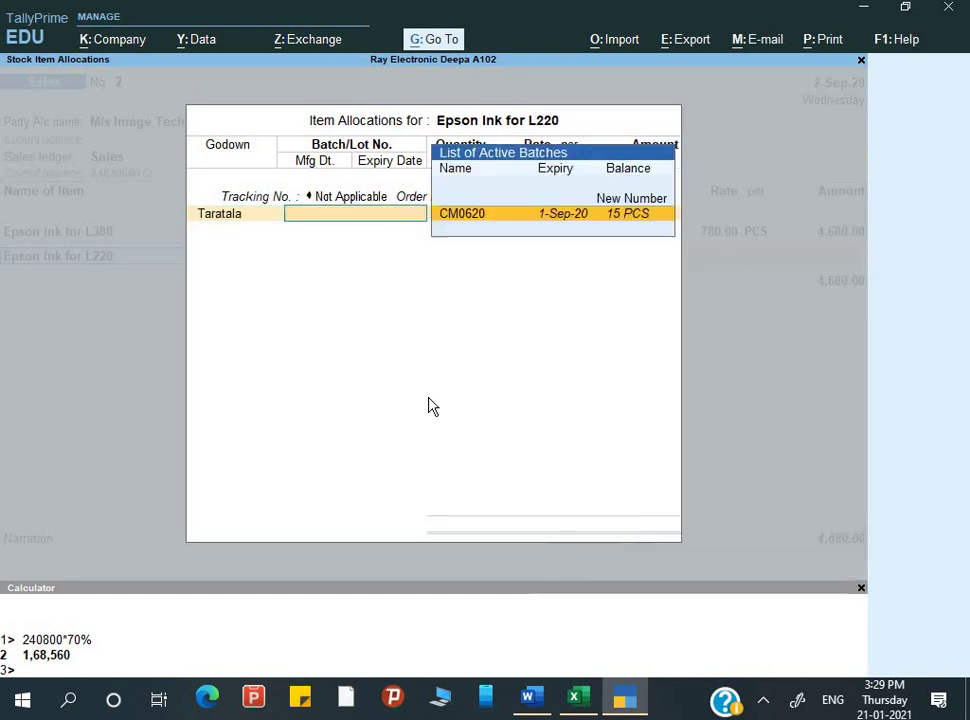
key(Return)
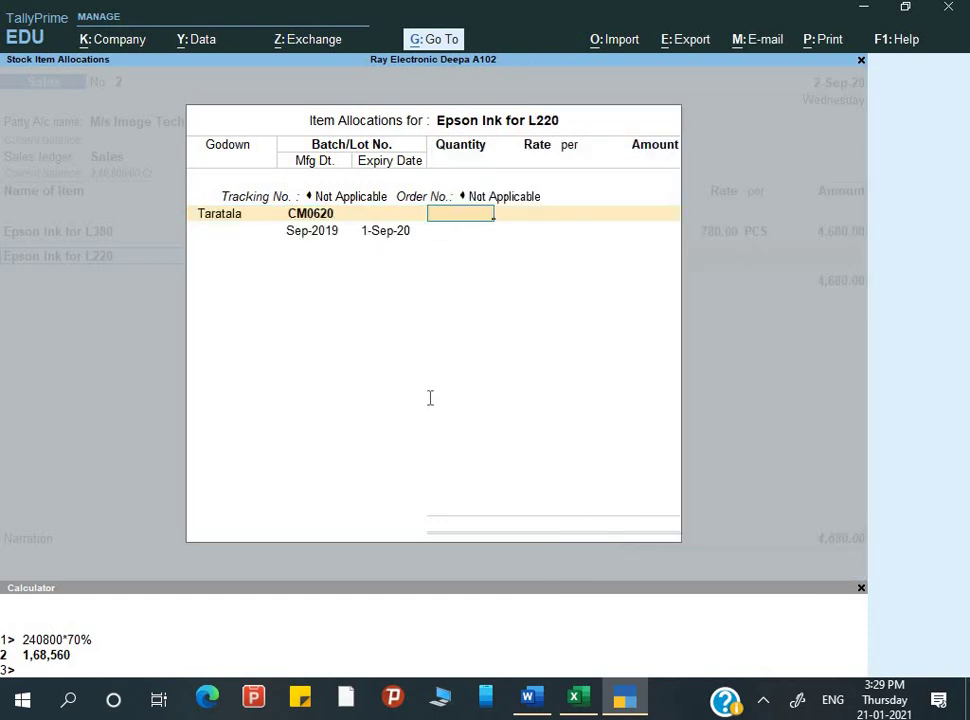
key(alt+Tab)
key(alt+Tab)
text(8)
key(Return)
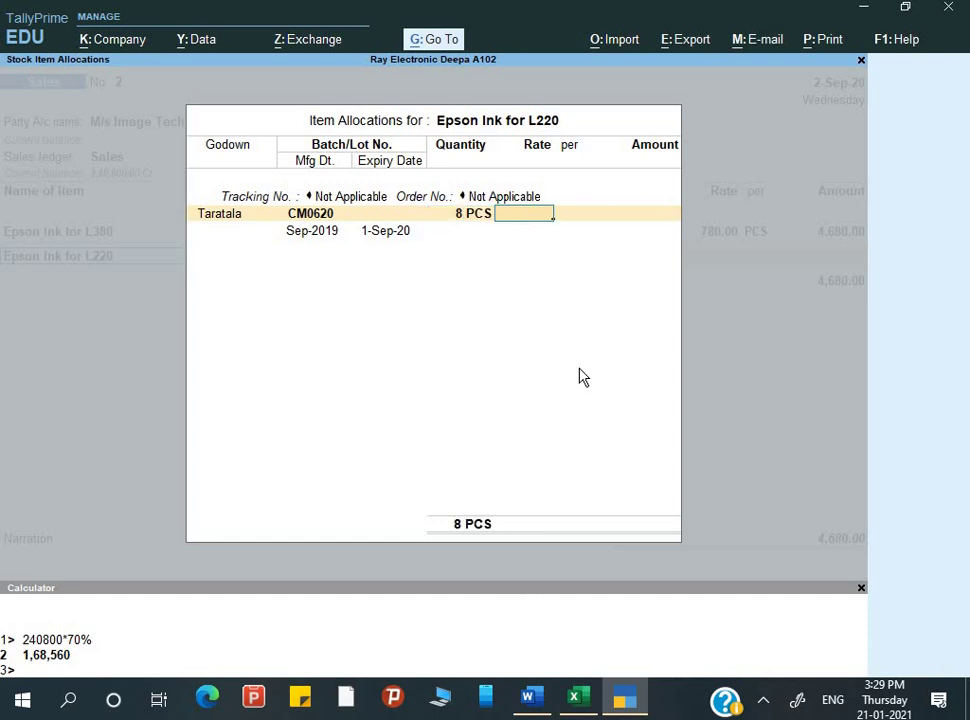
Step: Set the L220 ink rate to 1,050 per PCS, keep the batch dates, end the allocations and check the next item in Word
text(1,050)
key(Return)
key(Return)
key(Return)
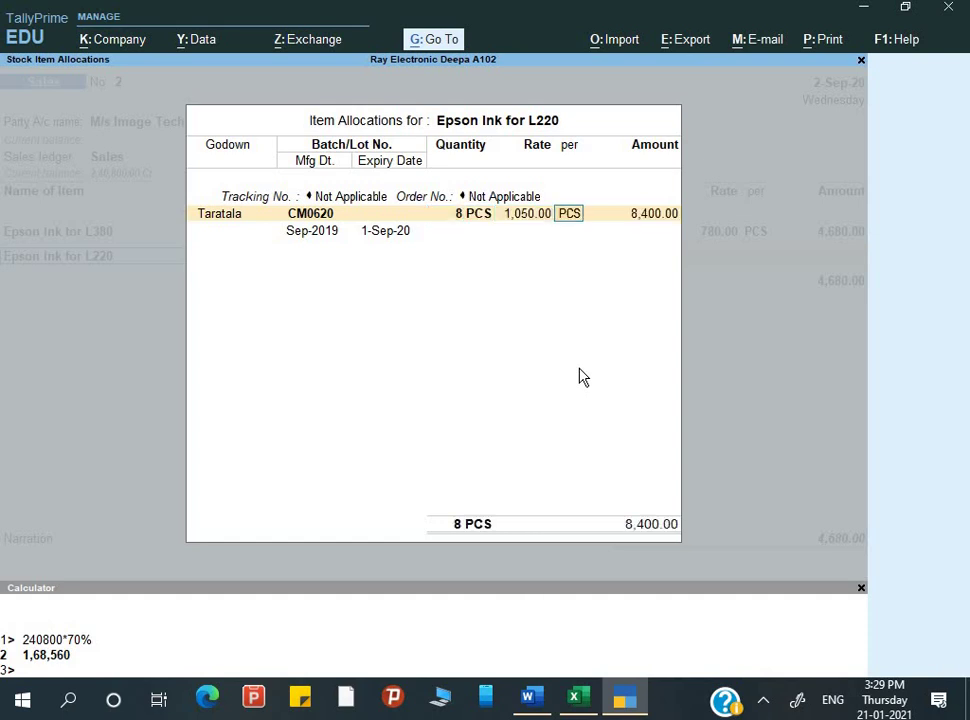
key(Return)
key(Return)
key(Return)
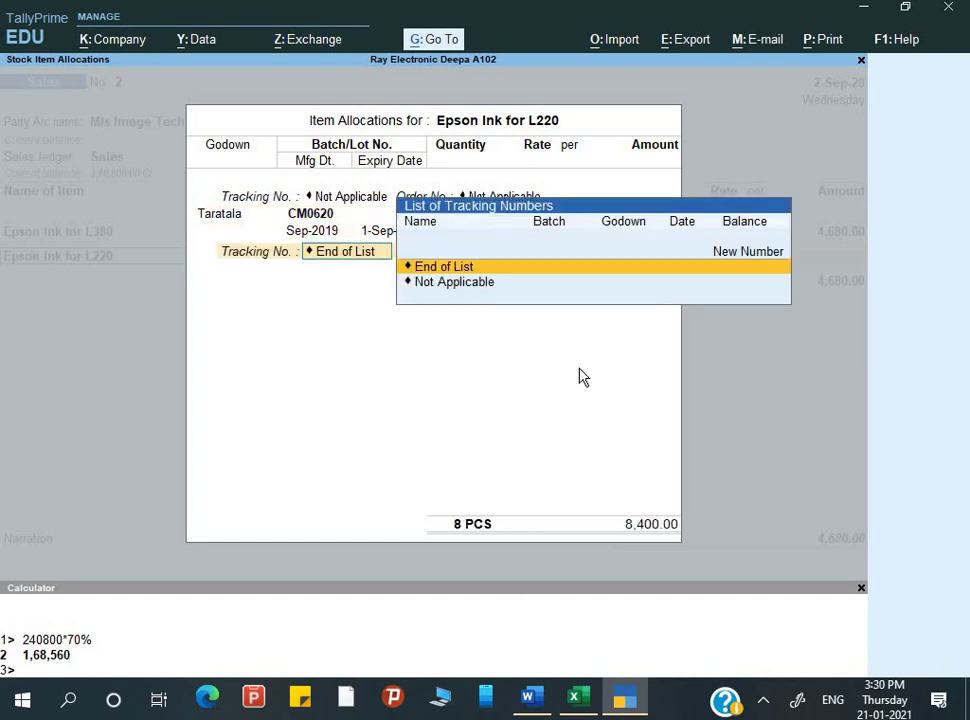
key(alt+Tab)
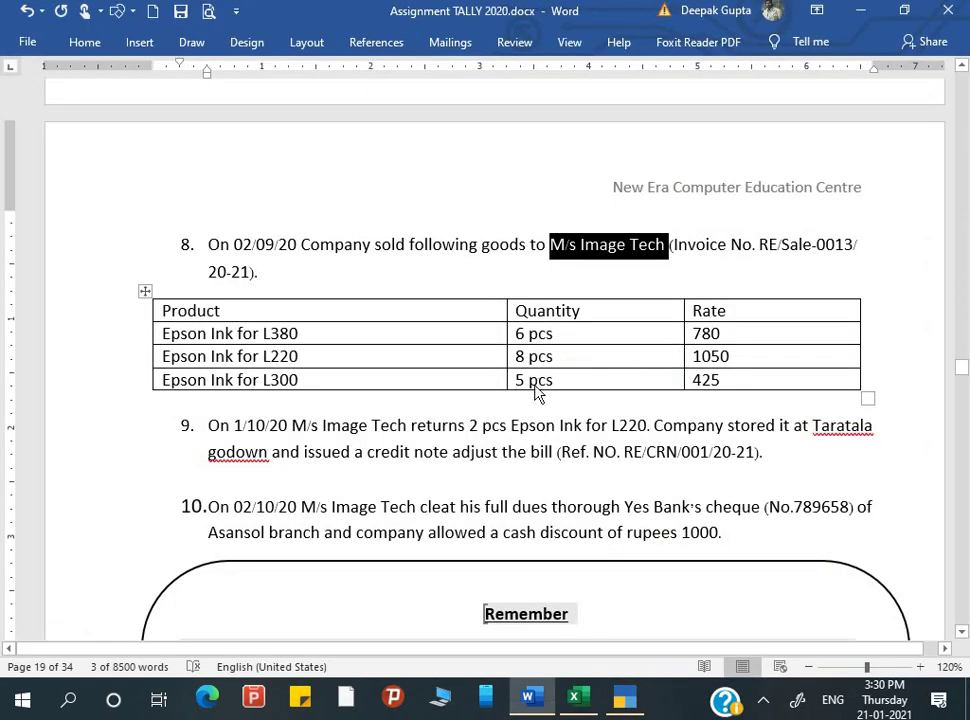
key(alt+Tab)
key(Return)
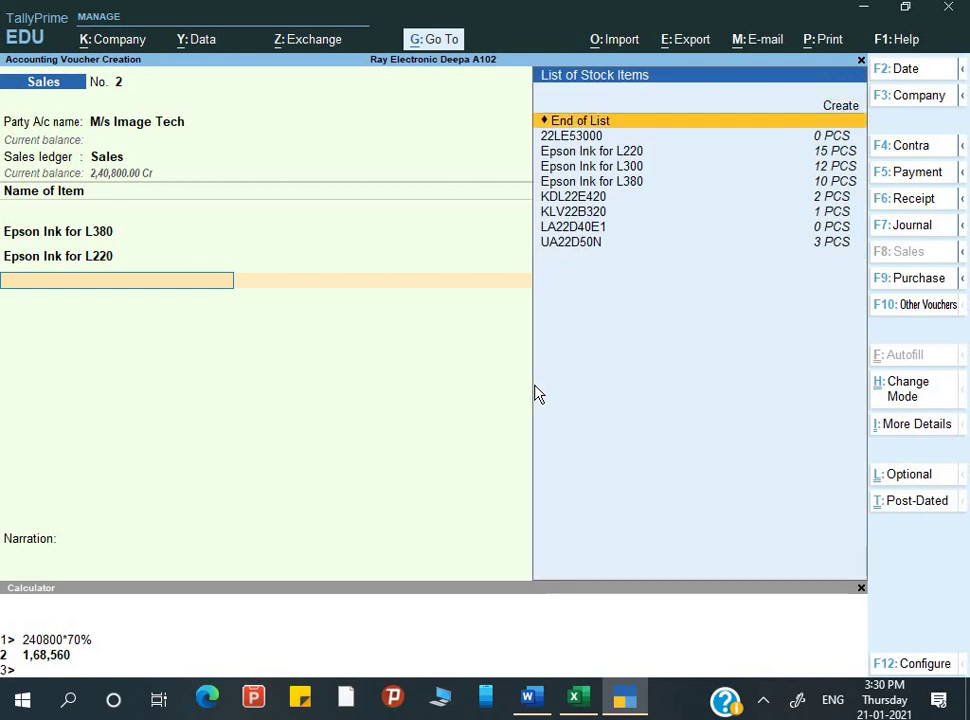
Step: Add Epson Ink for L300 to the sales voucher, with tracking and order numbers Not Applicable
key(Down)
key(Down)
key(Down)
key(Return)
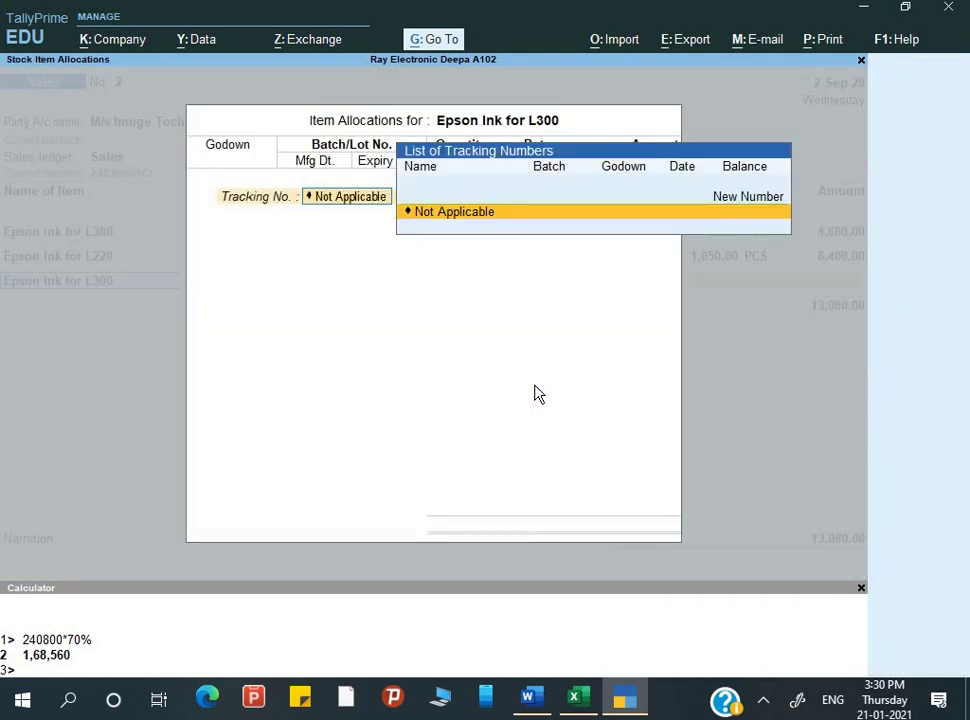
key(Return)
key(Return)
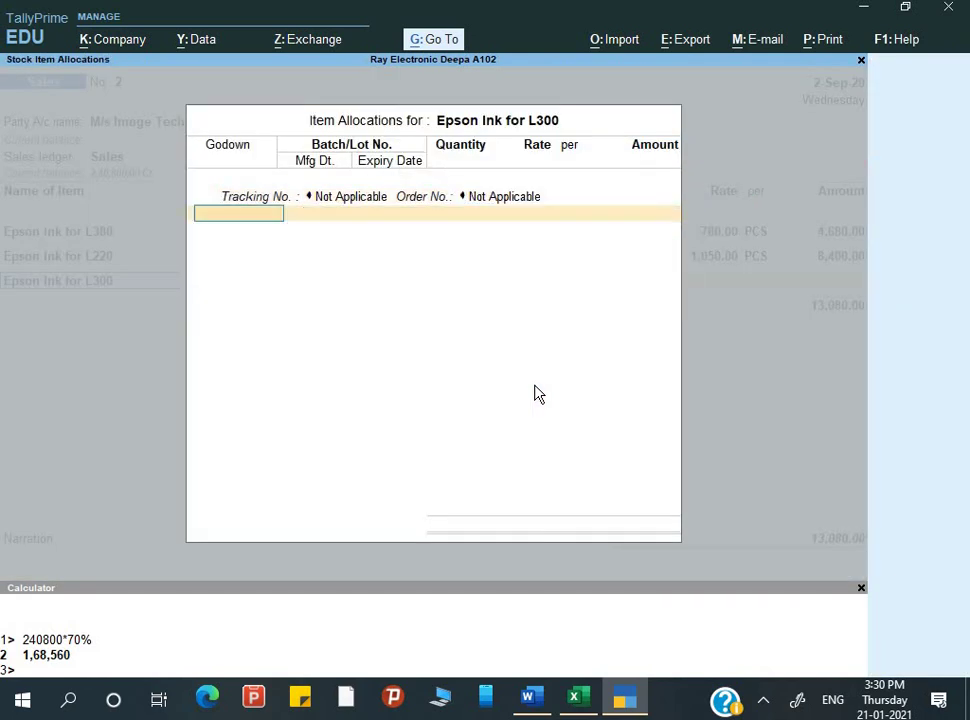
Step: Allocate 5 PCS of Epson Ink for L300 from the Taratala godown, batch LA0620
key(Down)
key(Return)
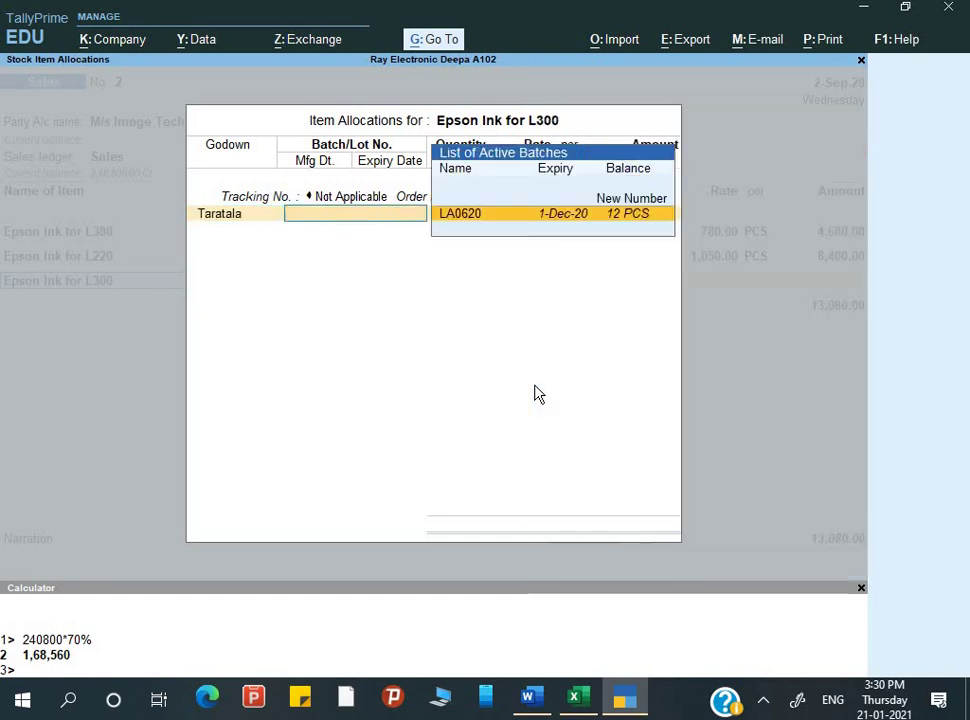
key(Return)
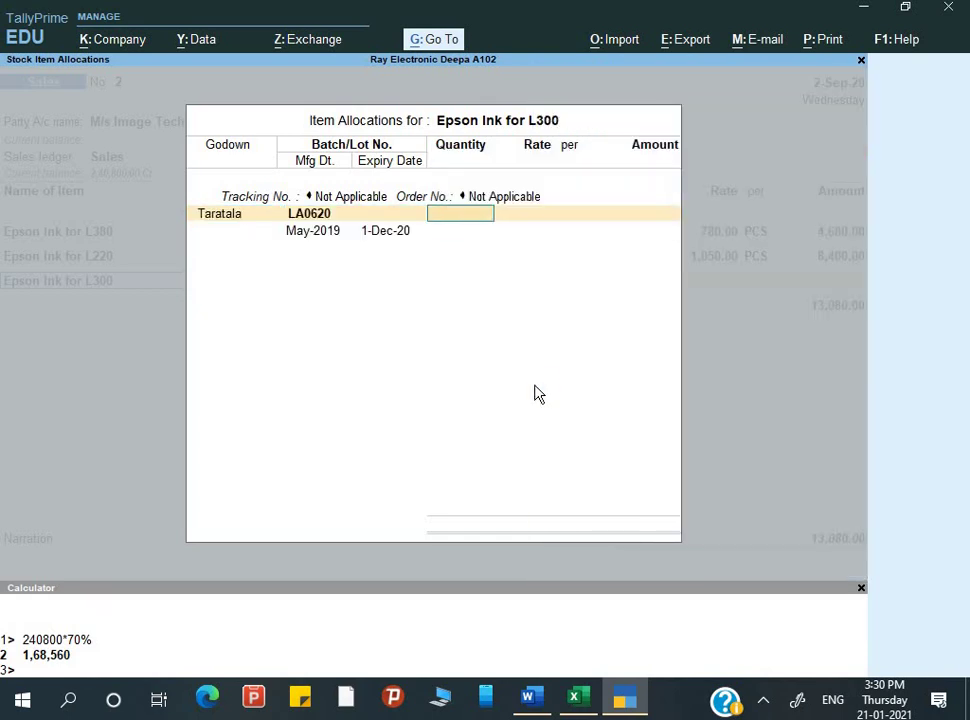
text(5)
key(Return)
Step: Check the L300 ink rate in Word, set it to 425 per PCS, keep the batch dates and end the allocations
key(alt+Tab)
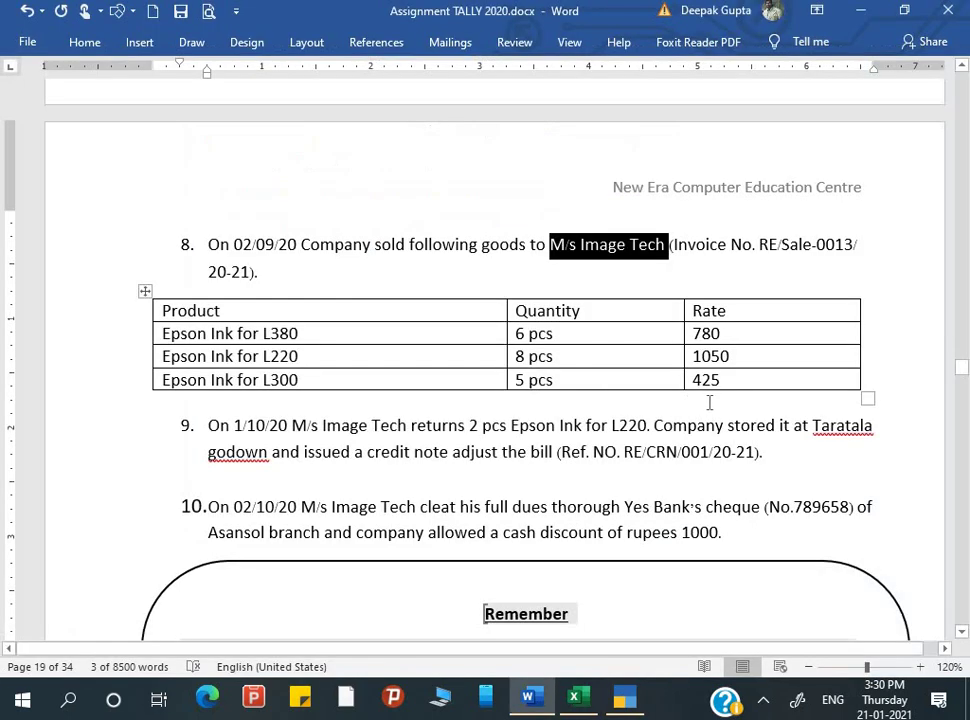
key(alt+Tab)
text(425)
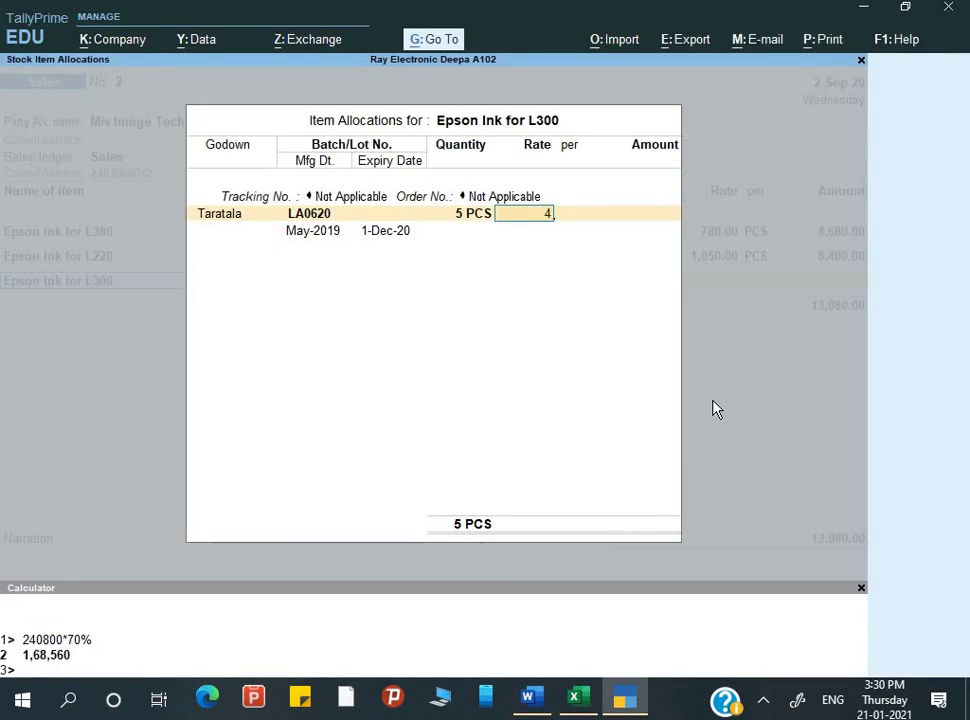
key(Return)
key(Return)
key(Return)
key(Return)
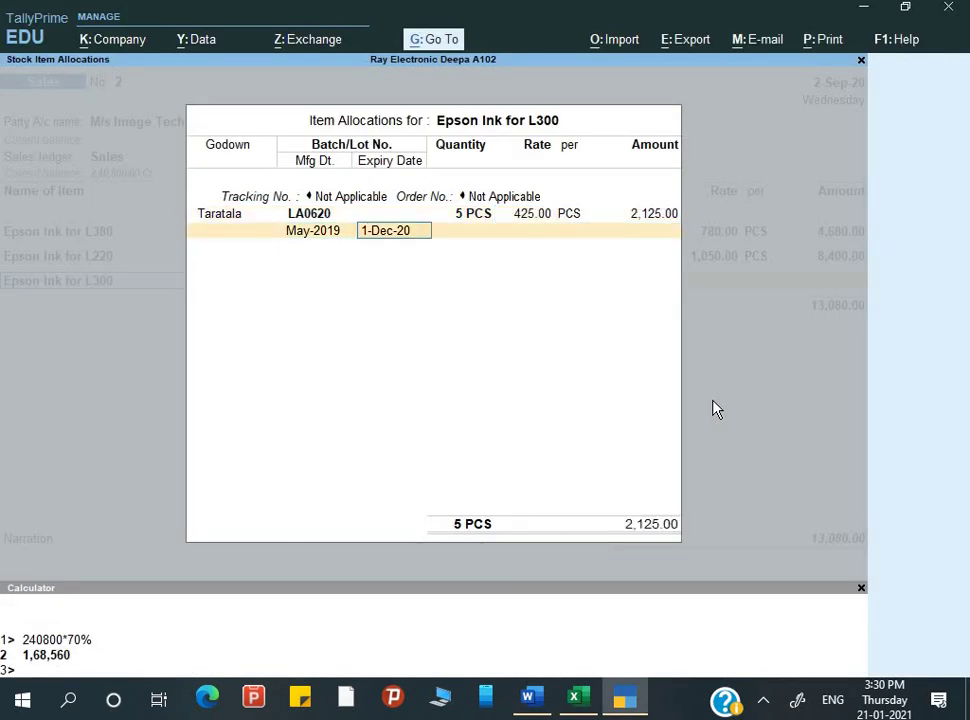
key(Return)
key(Return)
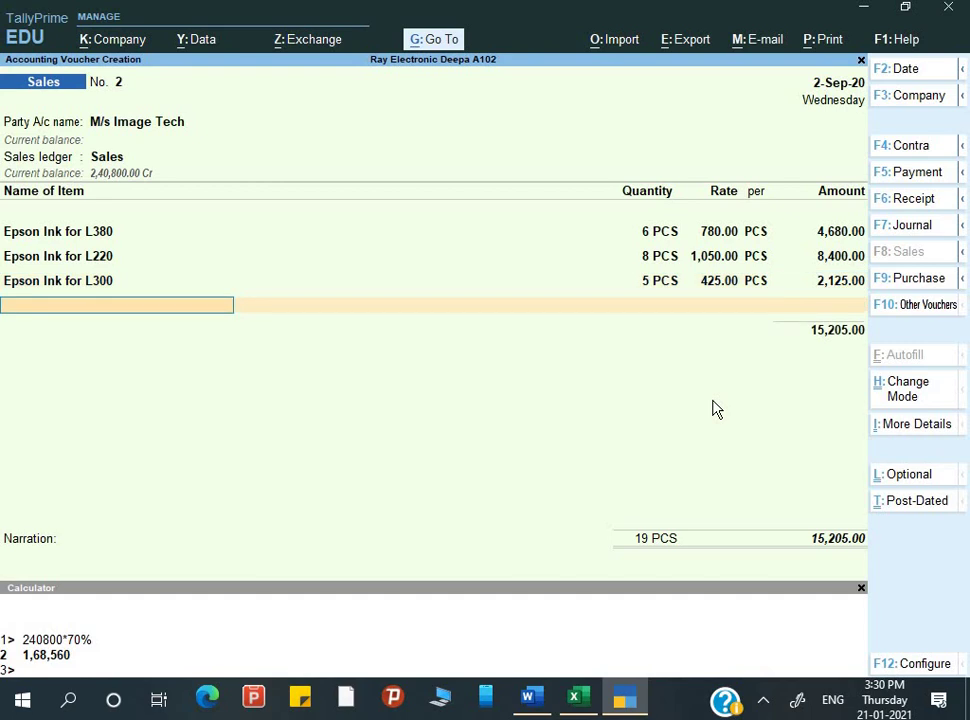
Step: End the item list, accept the voucher amount and set the bill-wise reference type to New Ref
key(Return)
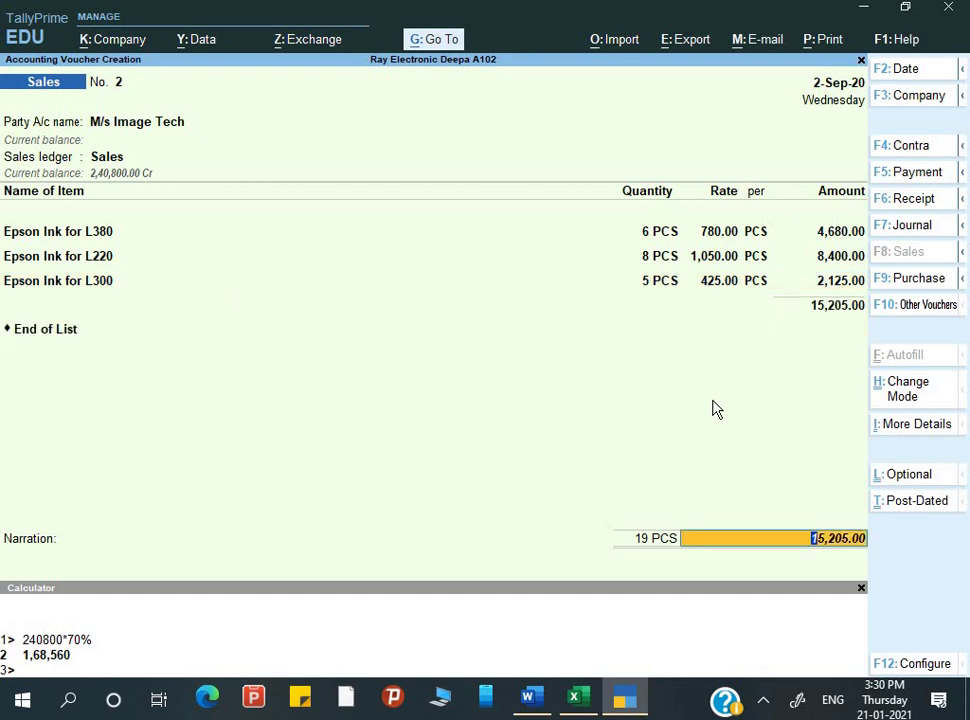
key(Return)
key(Return)
key(Return)
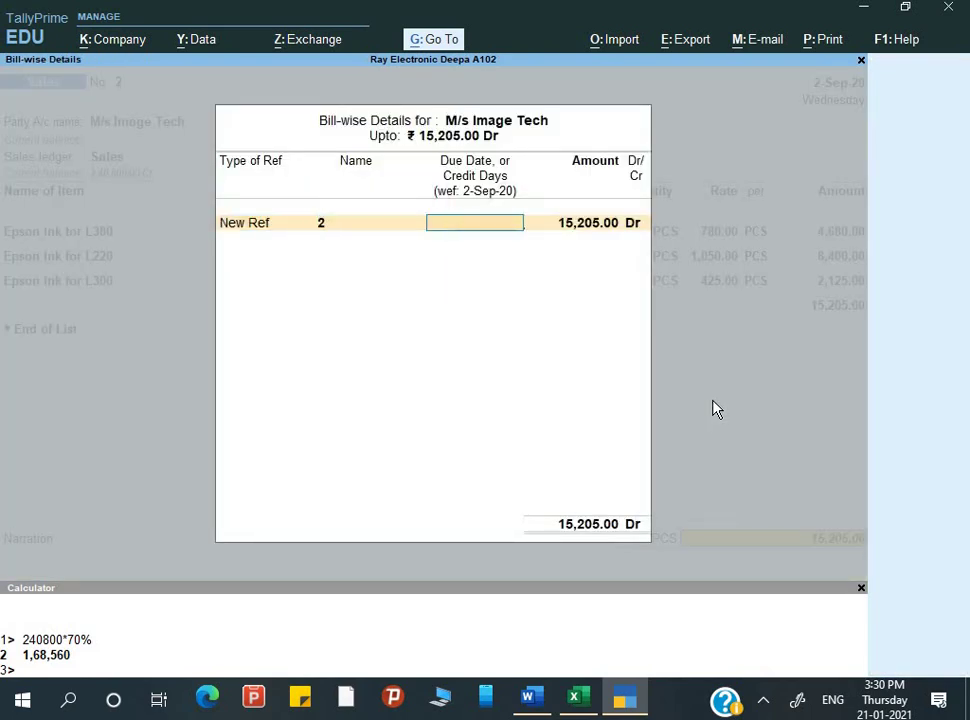
Step: Replace the bill reference name with invoice number RE/Sale-0013/ 20-21 copied from Word, and accept the bill-wise details
key(BackSpace)
key(alt+Tab)
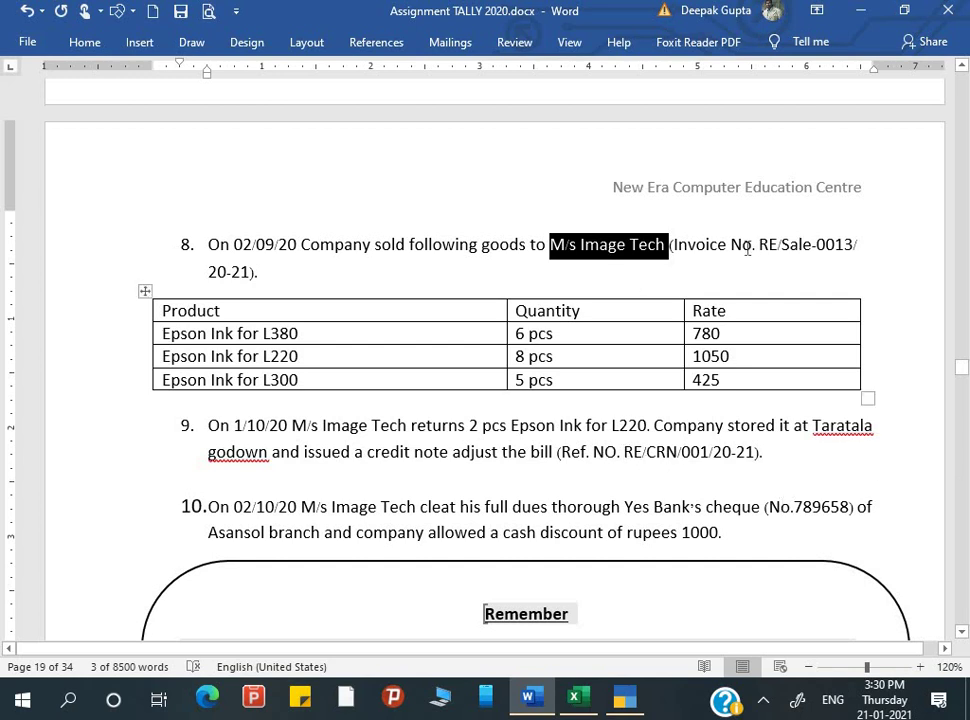
drag(758, 245, 251, 277)
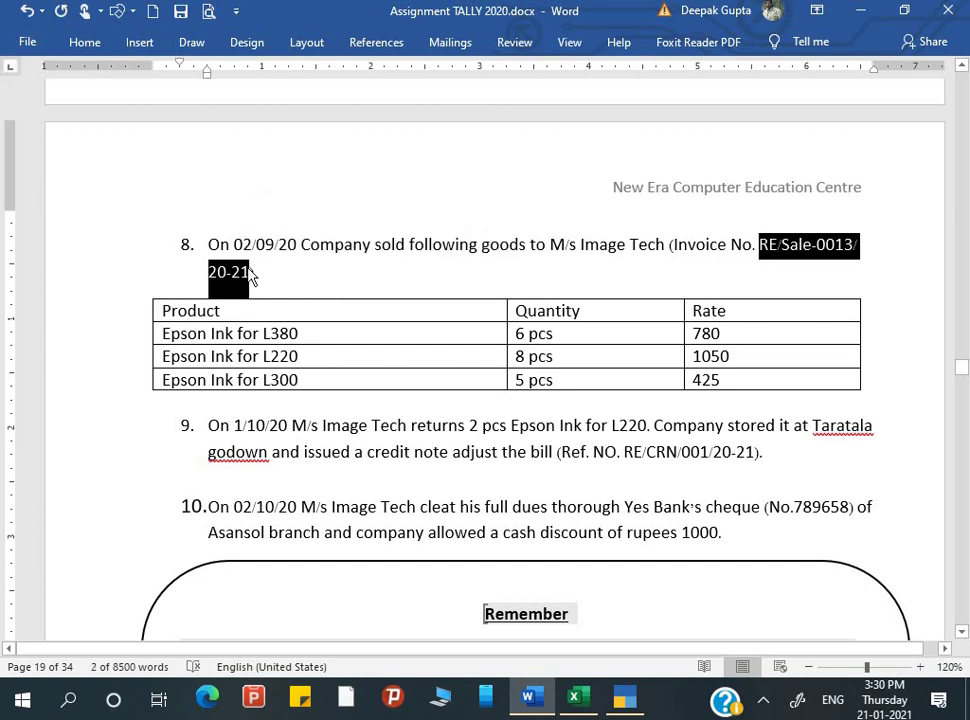
key(alt+Tab)
key(ctrl+alt+v)
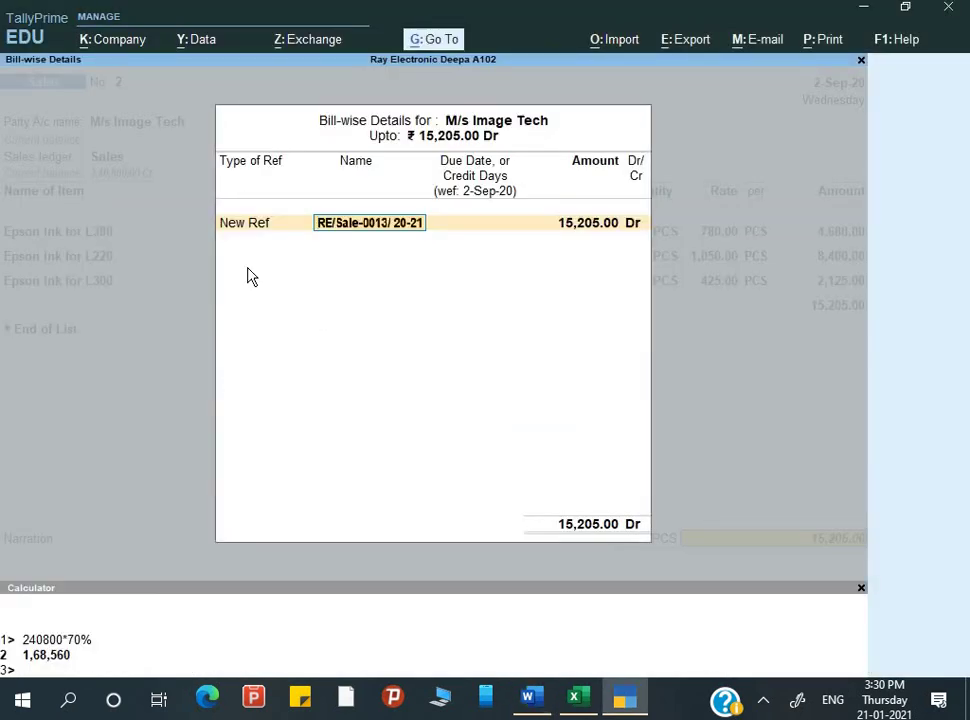
key(Return)
key(Return)
key(Return)
key(Return)
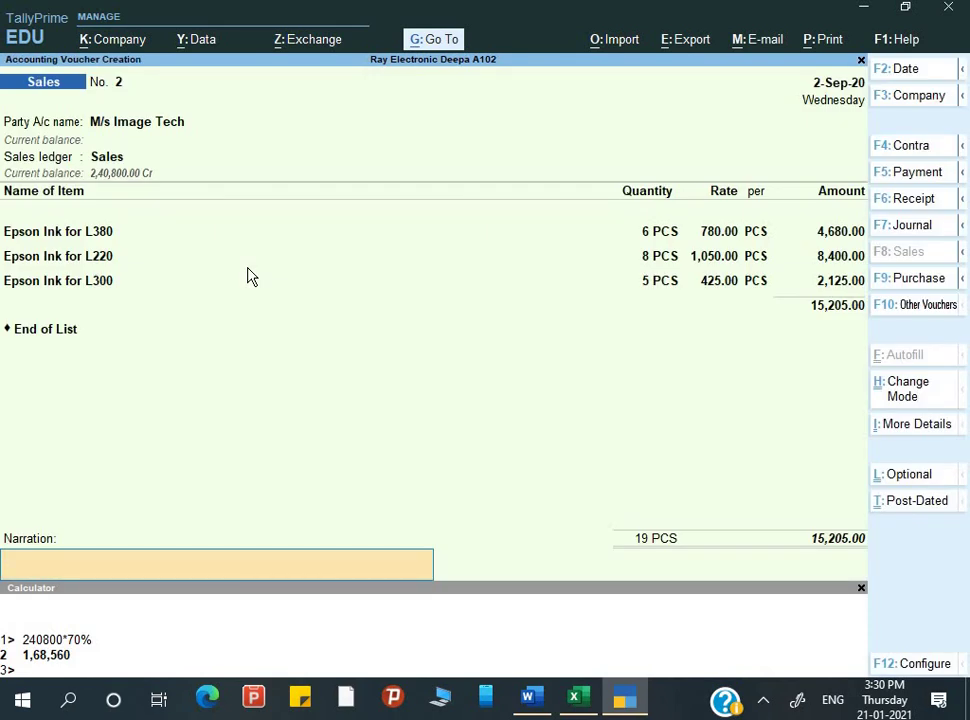
Step: Paste the narration "Being goods sold" and save the M/s Image Tech sales voucher
key(alt+Tab)
key(alt+Tab)
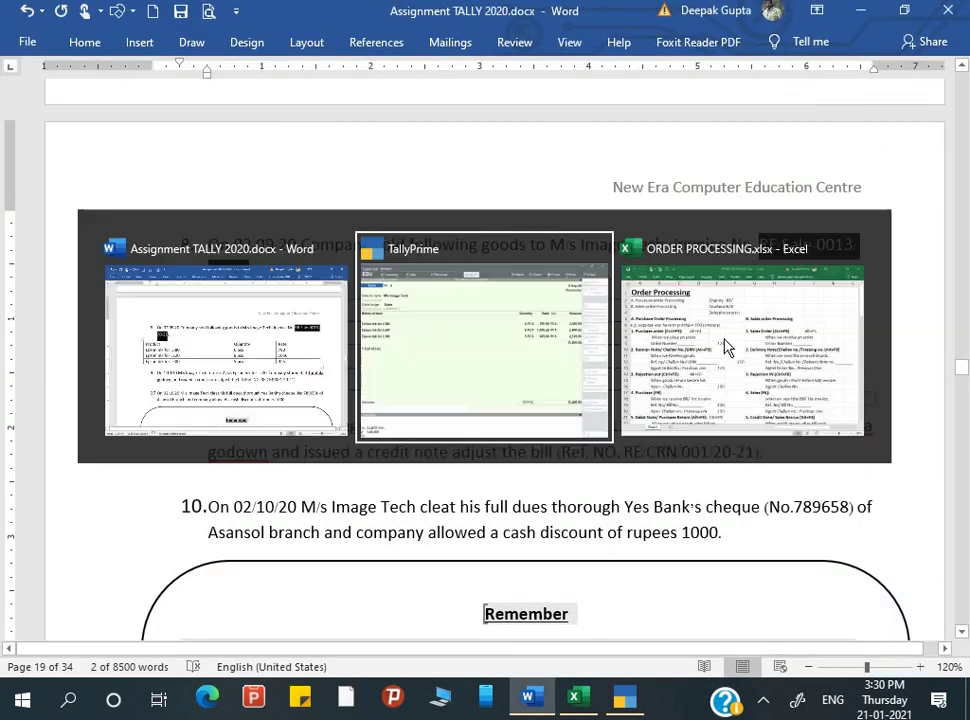
key(alt+Tab)
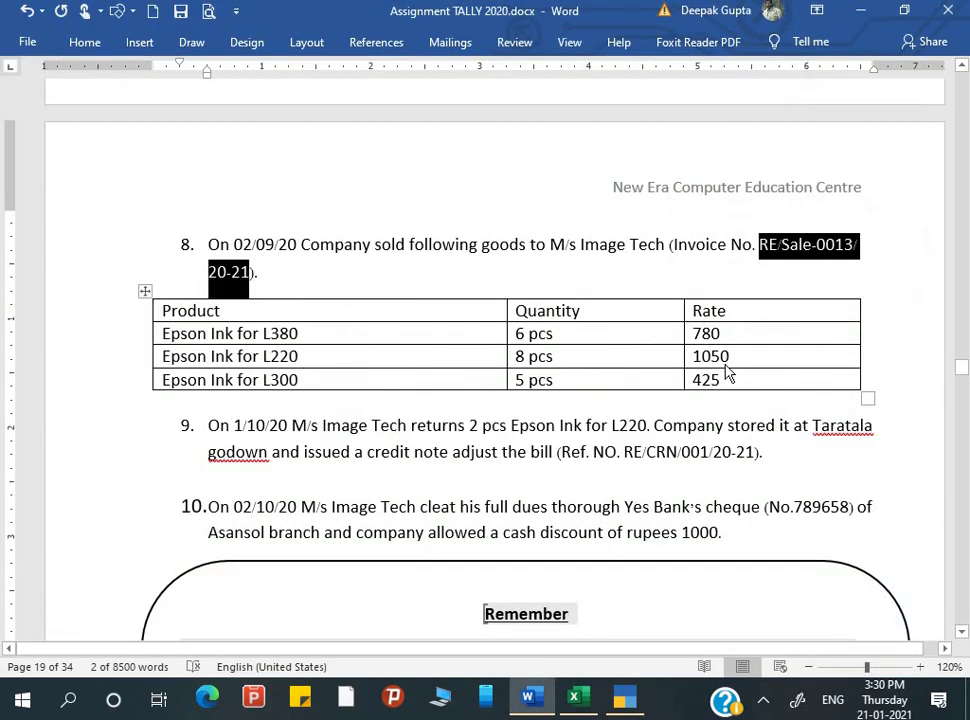
key(alt+Tab)
key(alt+Tab)
key(alt+Tab)
key(Return)
key(Escape)
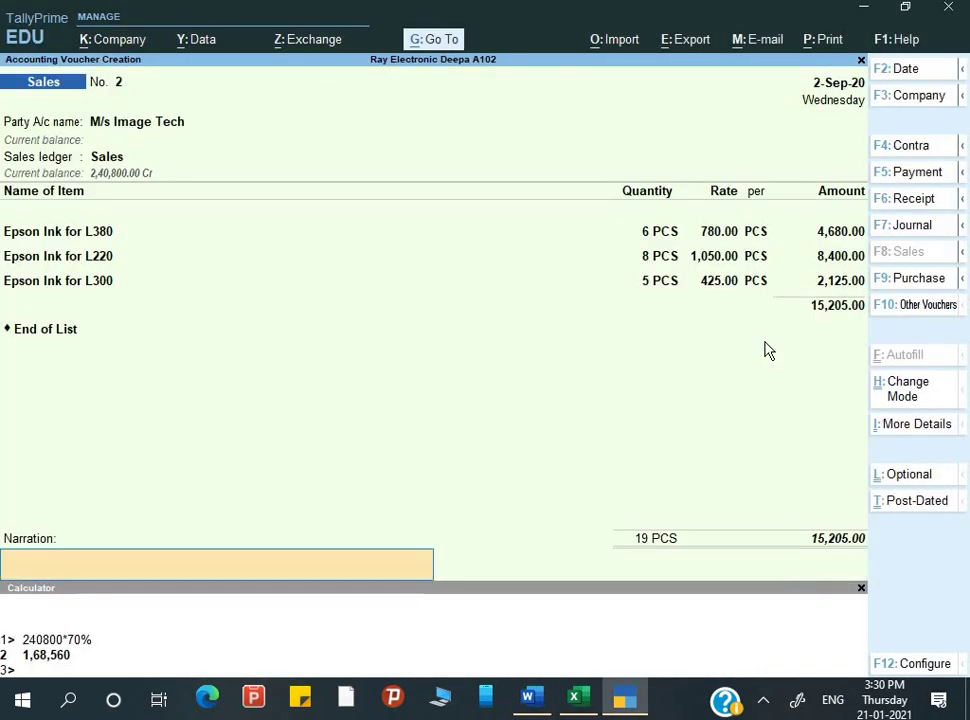
key(ctrl+alt+v)
key(Return)
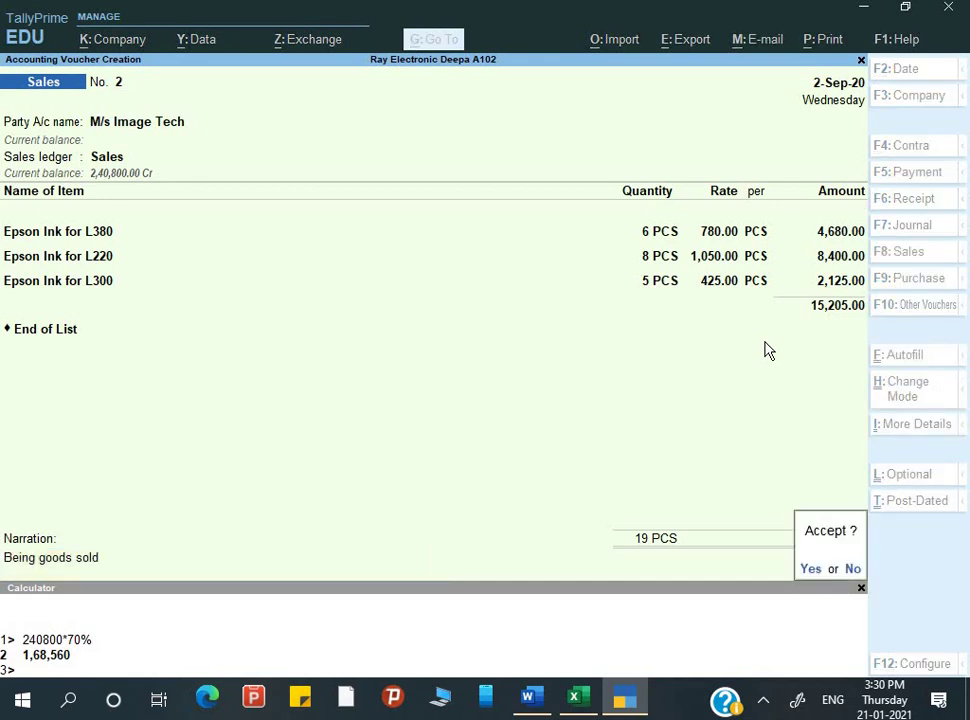
key(Return)
Step: Review the ink batch expiry dates and sold quantities in Word, and reopen sales voucher No. 2 in TallyPrime
key(alt+Tab)
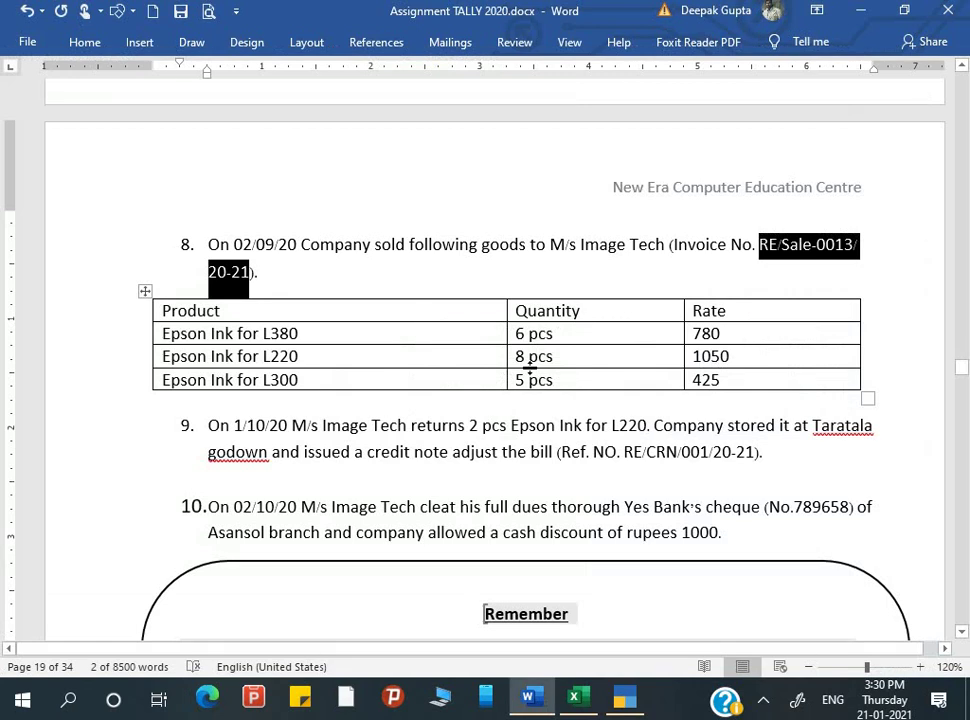
scroll(530, 368, down, 3)
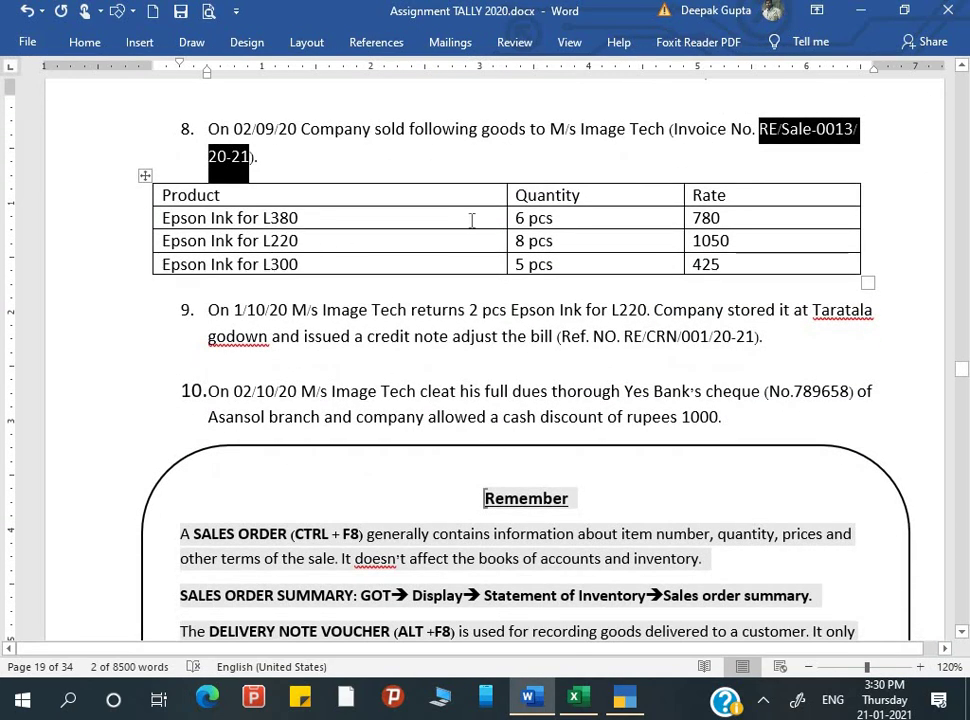
scroll(472, 220, up, 9)
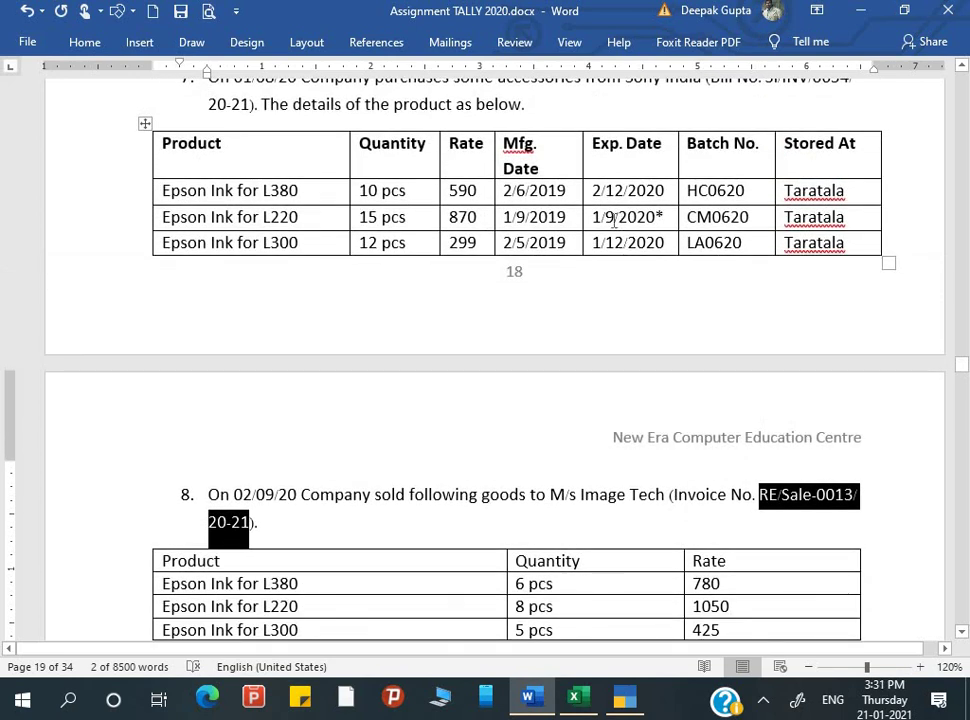
scroll(613, 320, down, 3)
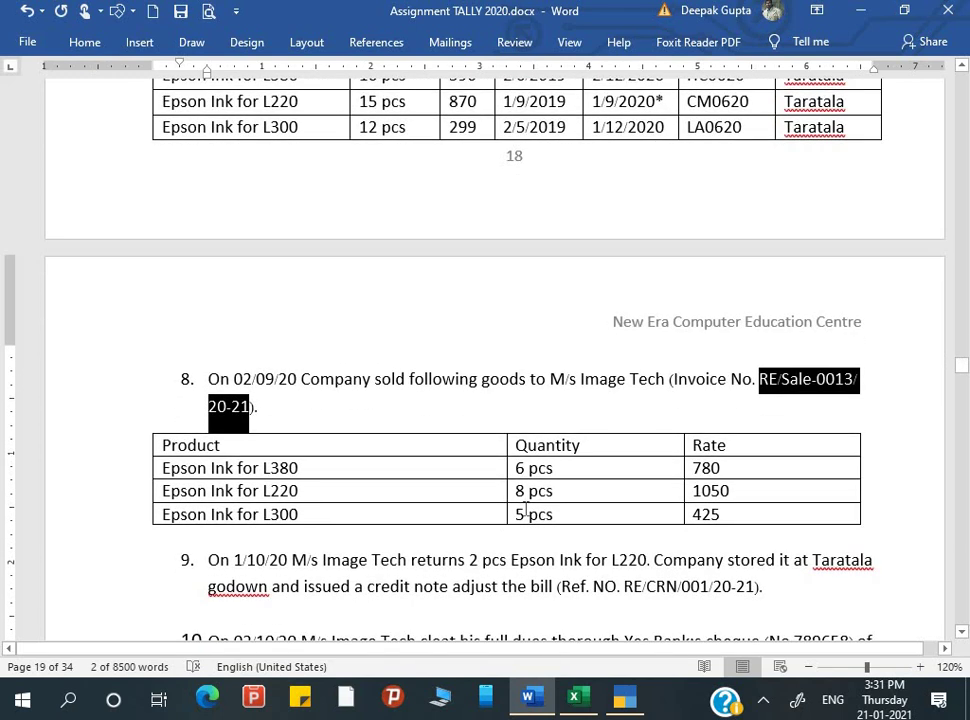
scroll(381, 396, down, 1)
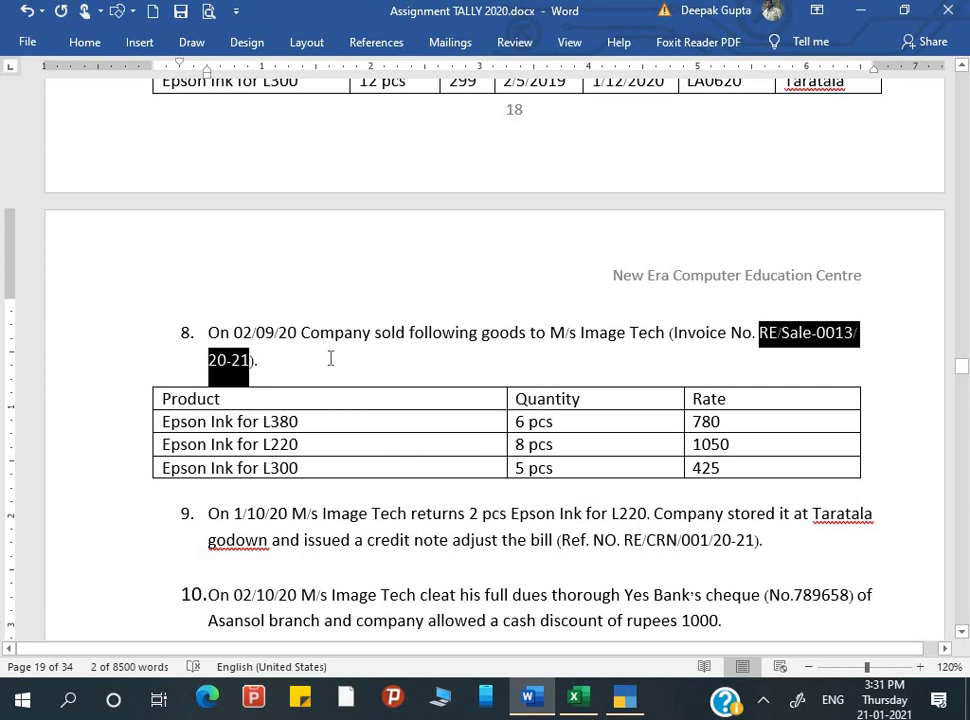
key(alt+Tab)
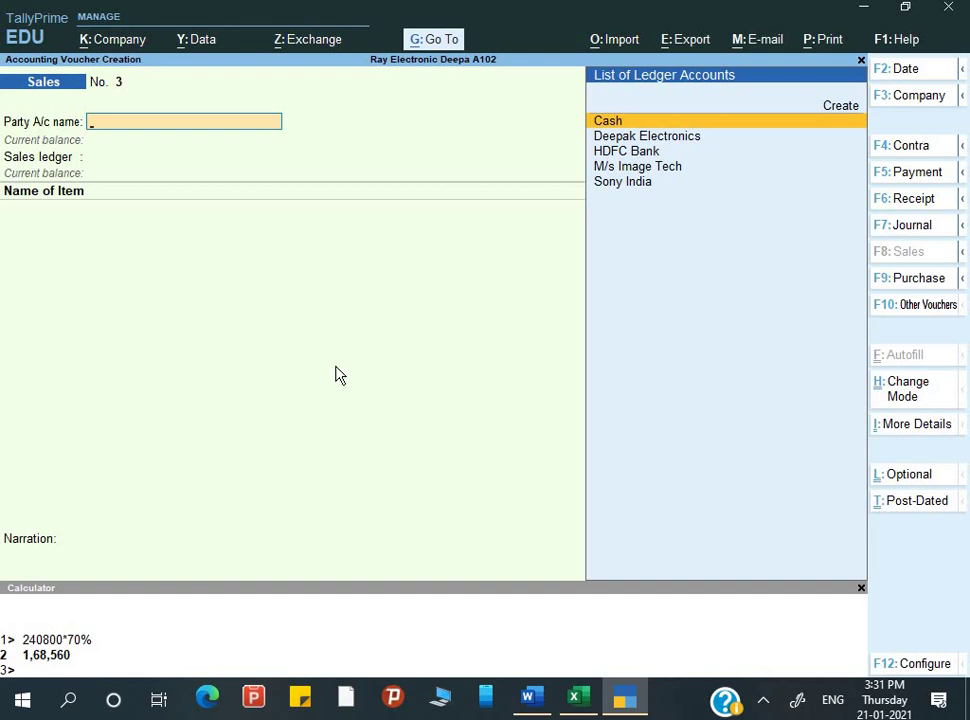
key(Page_Up)
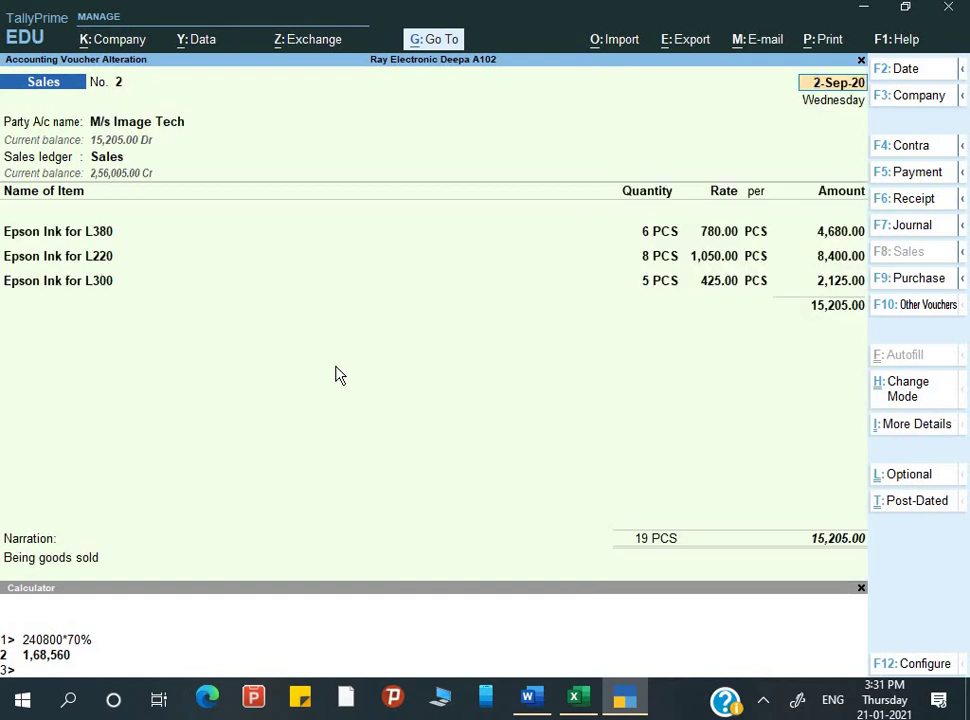
Step: In the voucher configuration, set Use Expired Batches for Stock items to No and save the configuration
key(ctrl)
key(F12)
key(Down)
key(Down)
key(Down)
key(Down)
key(Down)
key(Down)
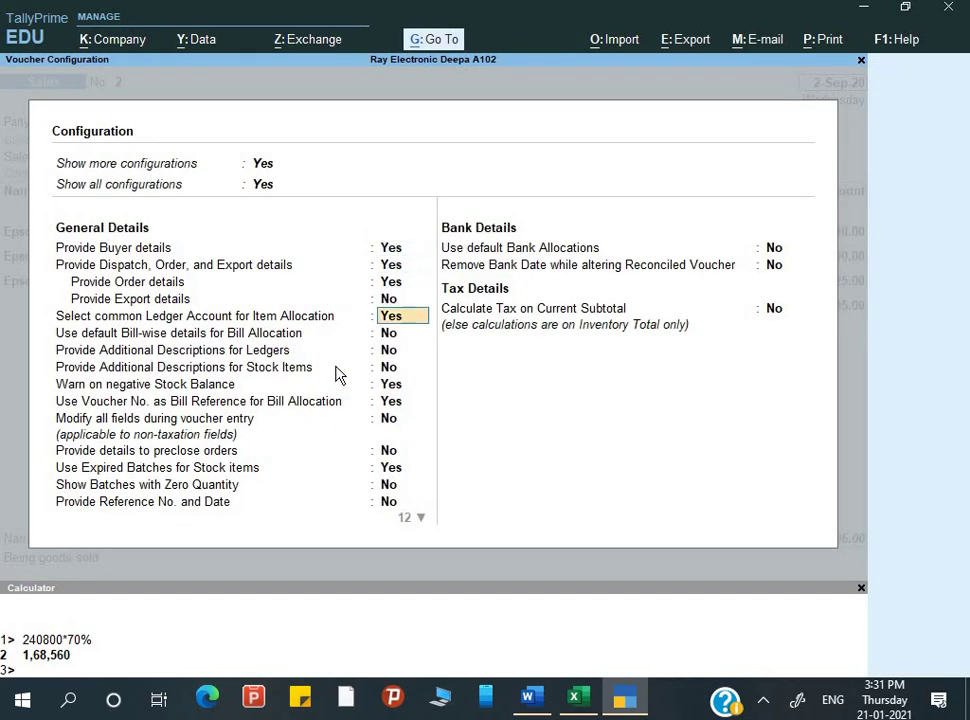
key(Down)
key(Down)
key(Down)
key(Down)
key(Down)
key(Down)
key(Down)
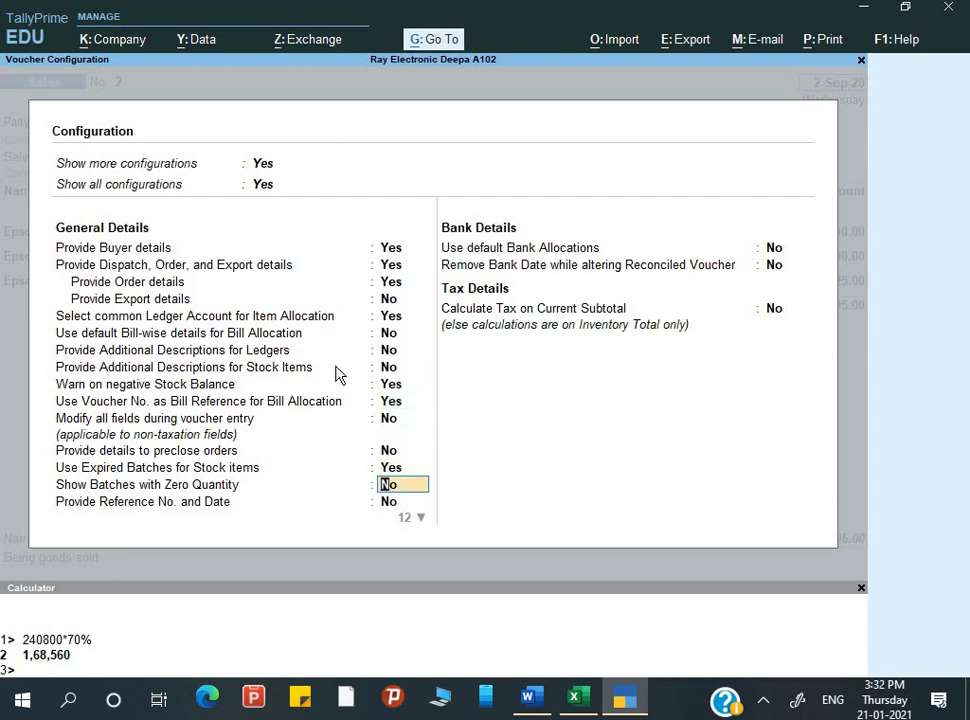
text(t)
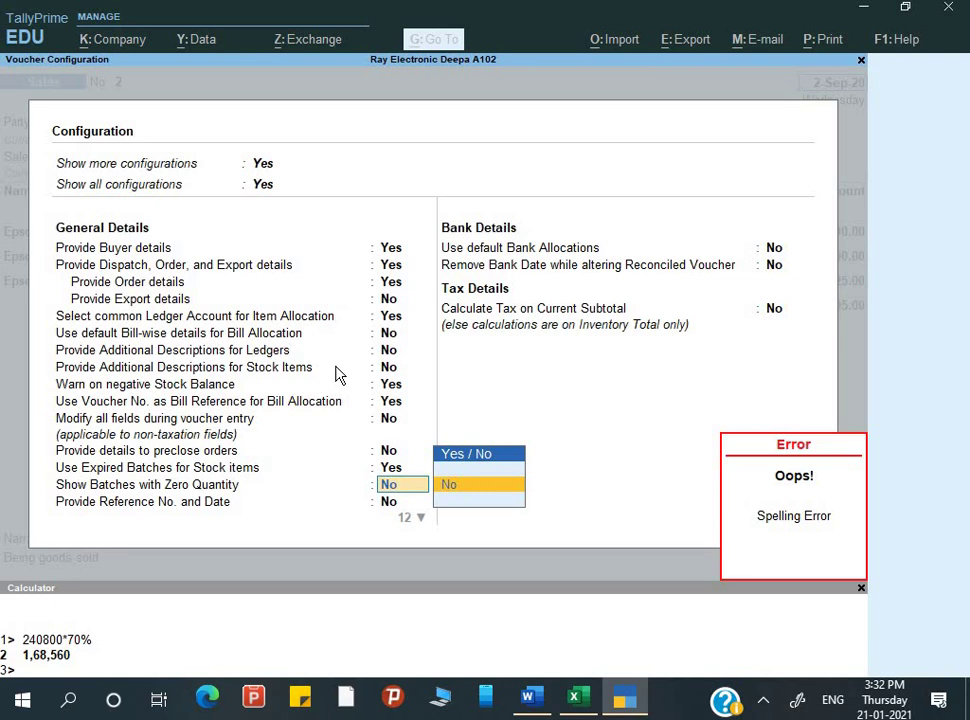
key(Return)
key(Up)
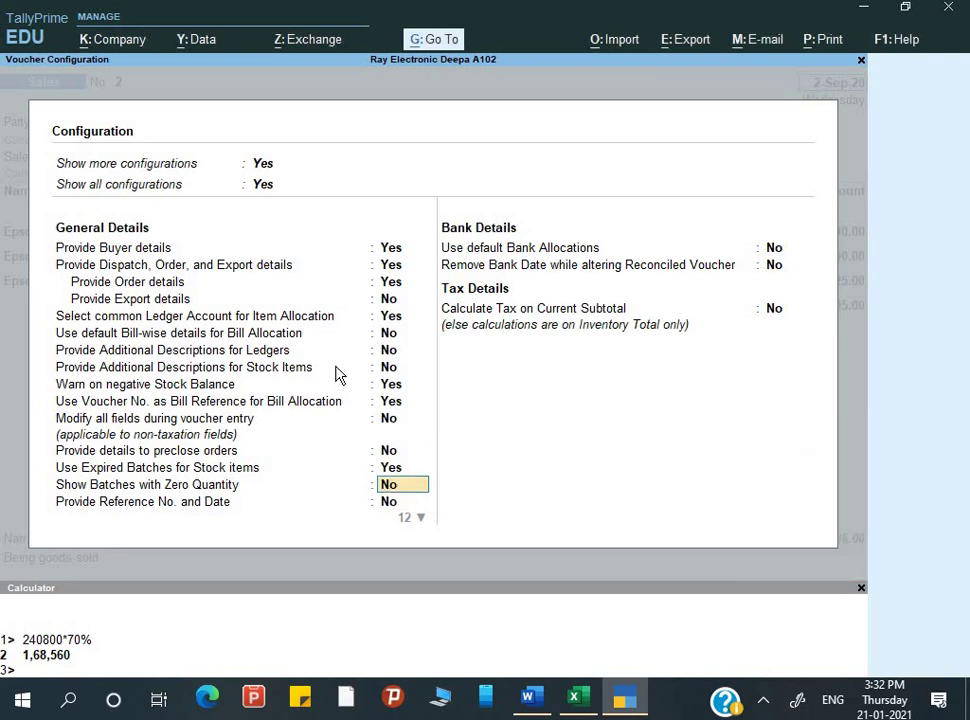
key(Up)
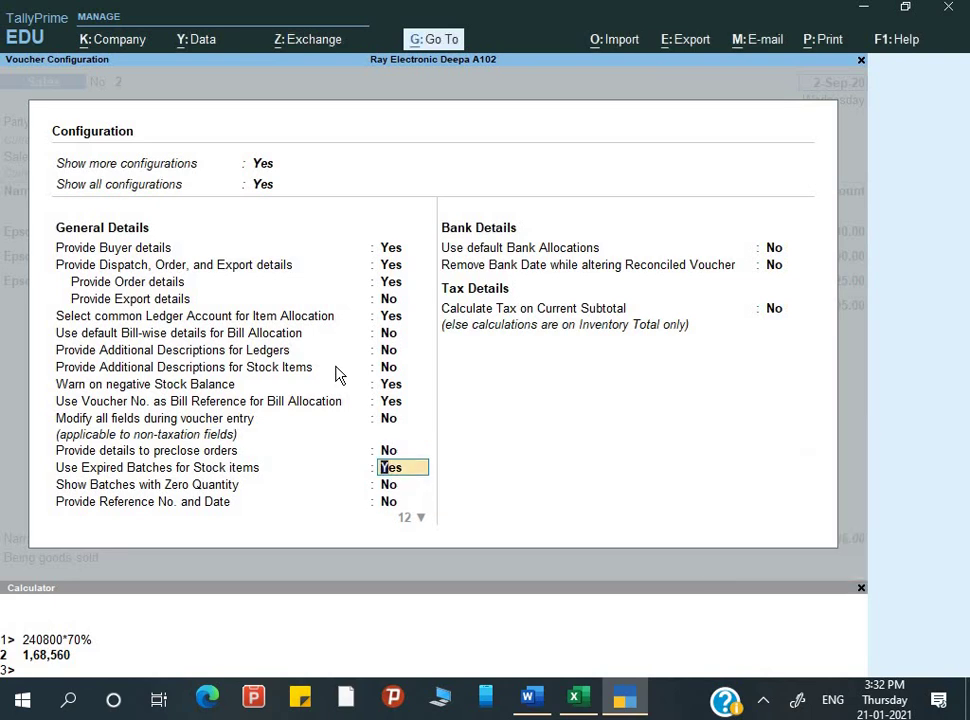
text(n)
key(Return)
key(ctrl+a)
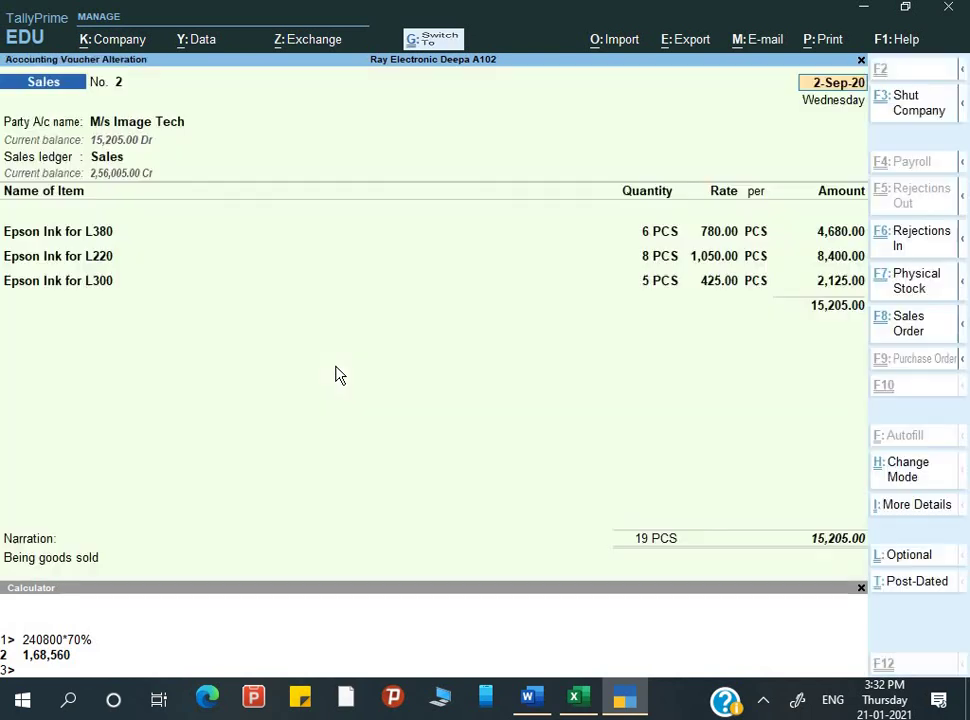
Step: Go through the voucher's dispatch, order and buyer details, keeping the existing entries and Uttar Pradesh as the state
key(Return)
key(Return)
key(Return)
key(Return)
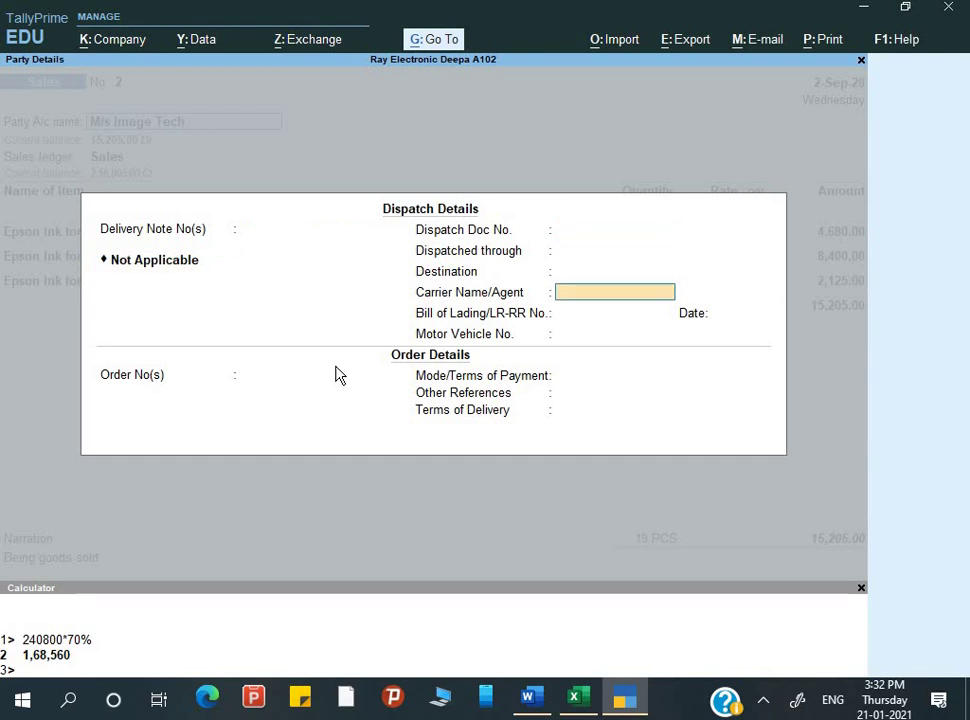
key(Return)
key(Return)
key(Return)
key(Return)
key(Return)
key(Return)
key(Return)
key(Return)
key(Return)
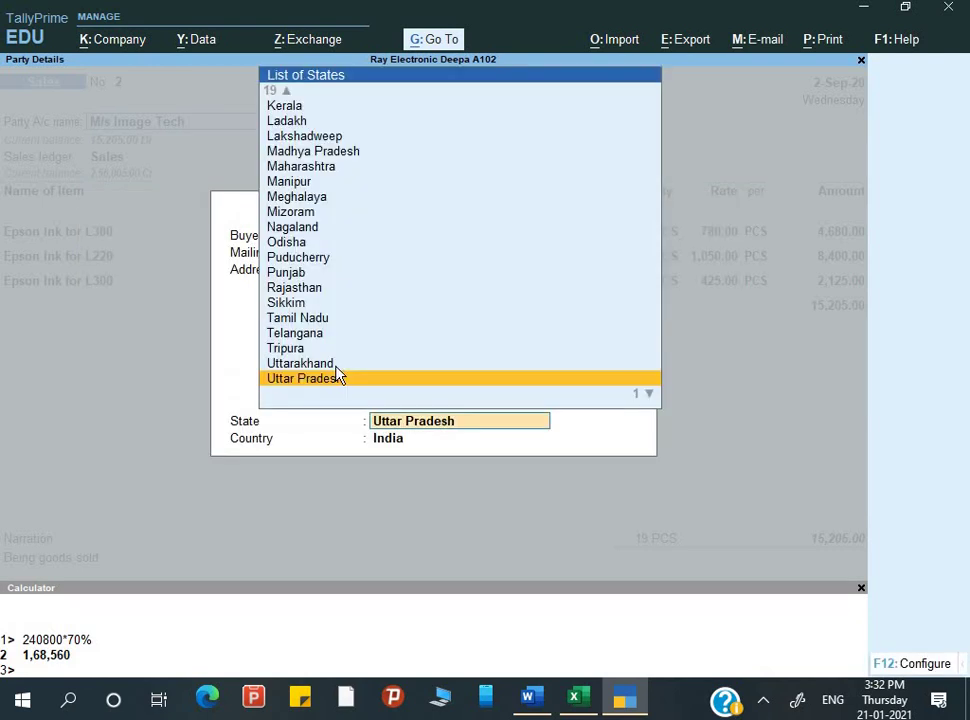
key(Return)
Step: Keep the Sales ledger and the Epson Ink for L380 allocation from batch HC0620, and go on to the L220 item
key(Return)
key(Return)
key(Return)
key(Return)
key(Return)
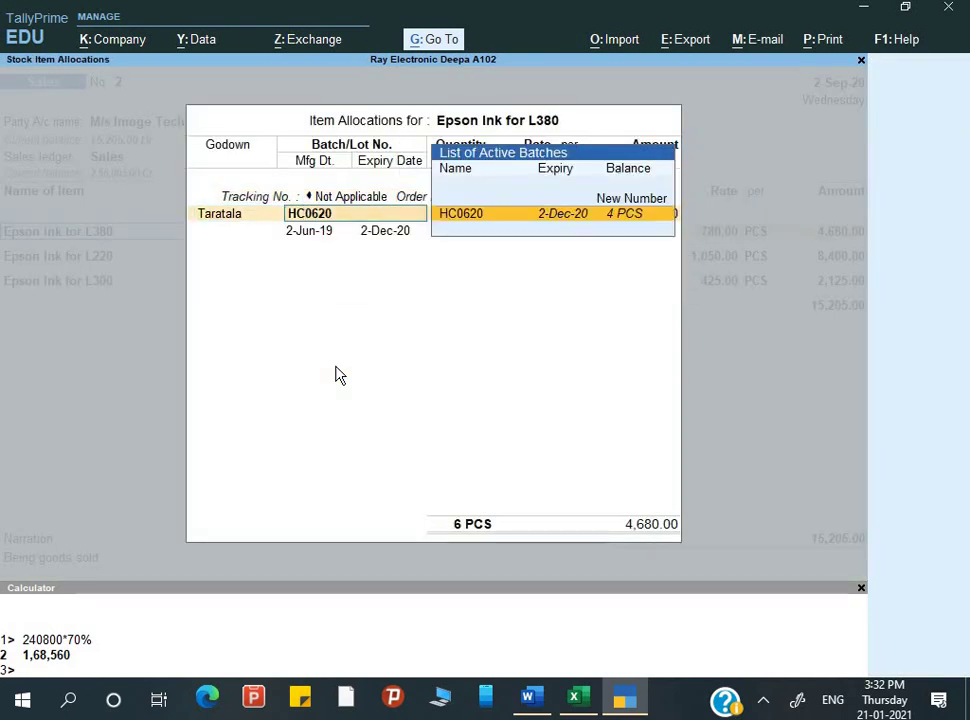
key(Return)
key(Return)
key(Return)
key(Return)
key(Return)
key(Return)
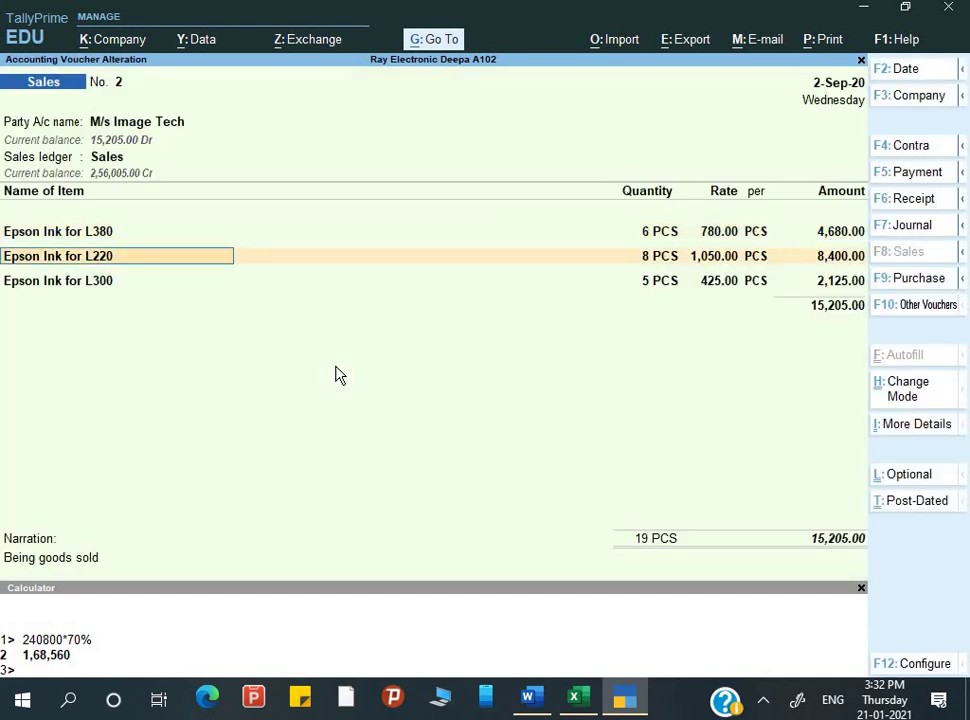
Step: Check the Epson Ink for L220 allocation from Taratala batch CM0620 and leave it without changes
key(Return)
key(Return)
key(Return)
key(Return)
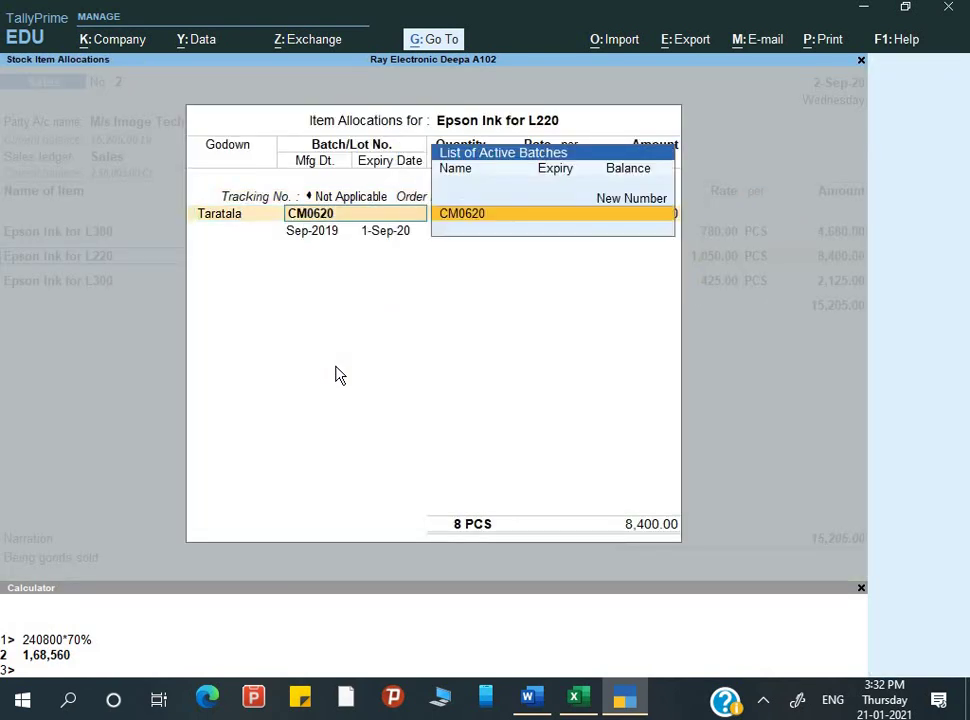
key(Return)
key(Return)
key(Return)
key(Return)
key(Return)
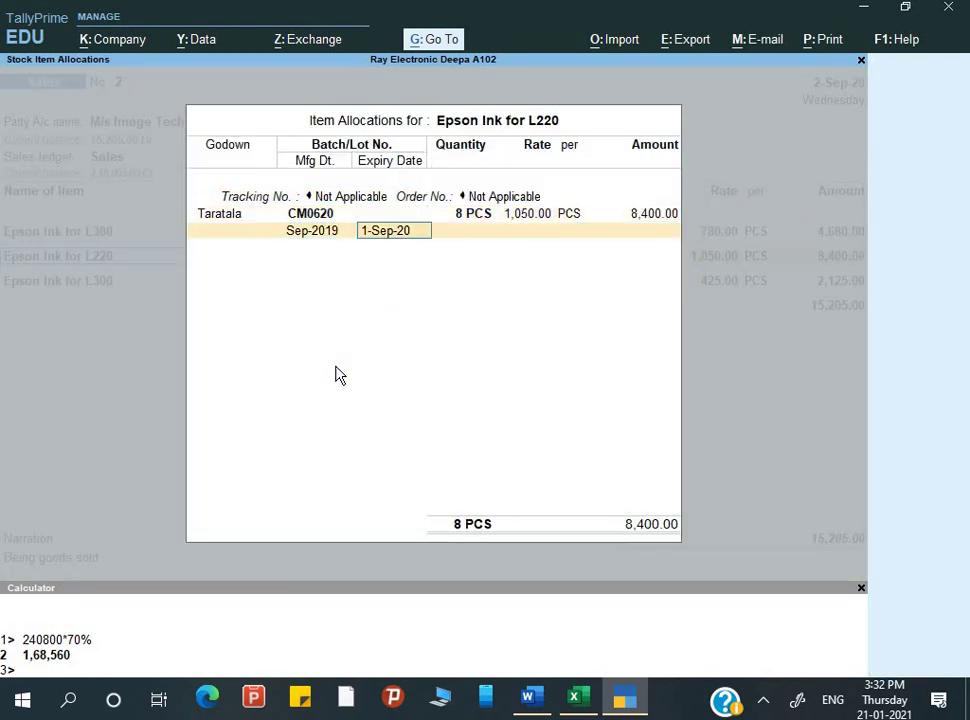
key(Escape)
key(y)
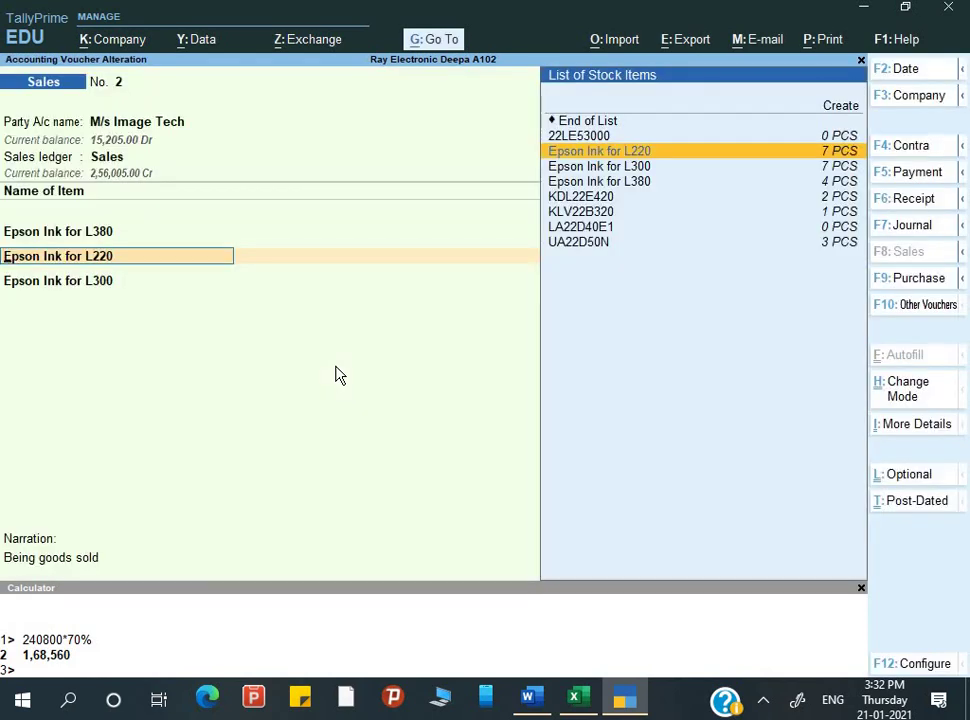
Step: Remove the Epson Ink for L220 line from the M/s Image Tech sales voucher
key(Up)
key(Up)
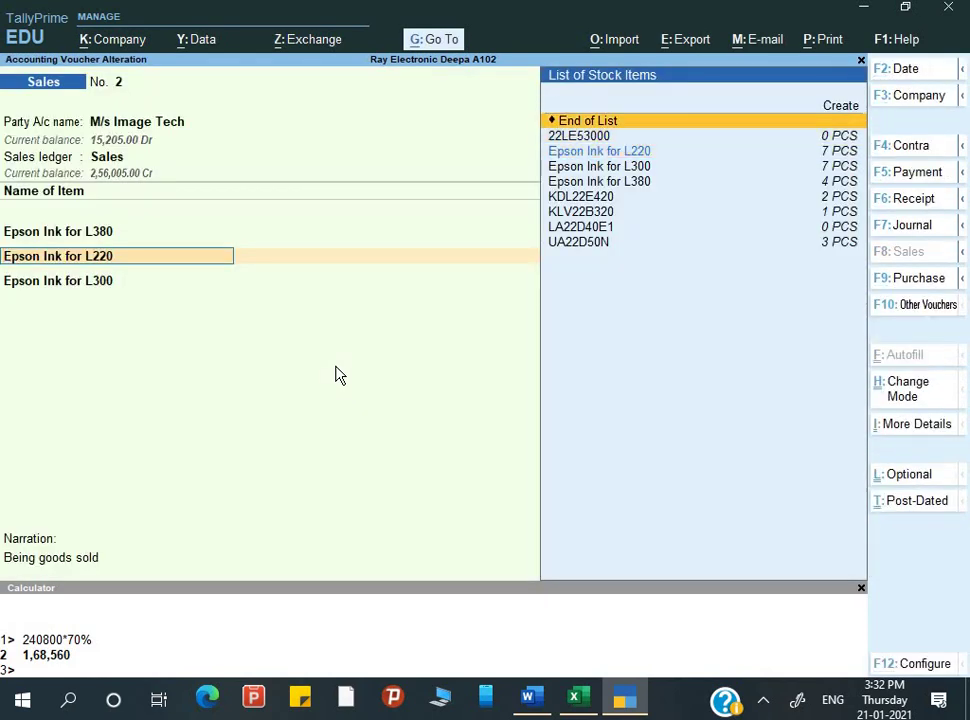
key(ctrl+d)
Step: Keep the Epson Ink for L300 allocation of 5 PCS at 425 from Taratala batch LA0620
key(Return)
key(Return)
key(Return)
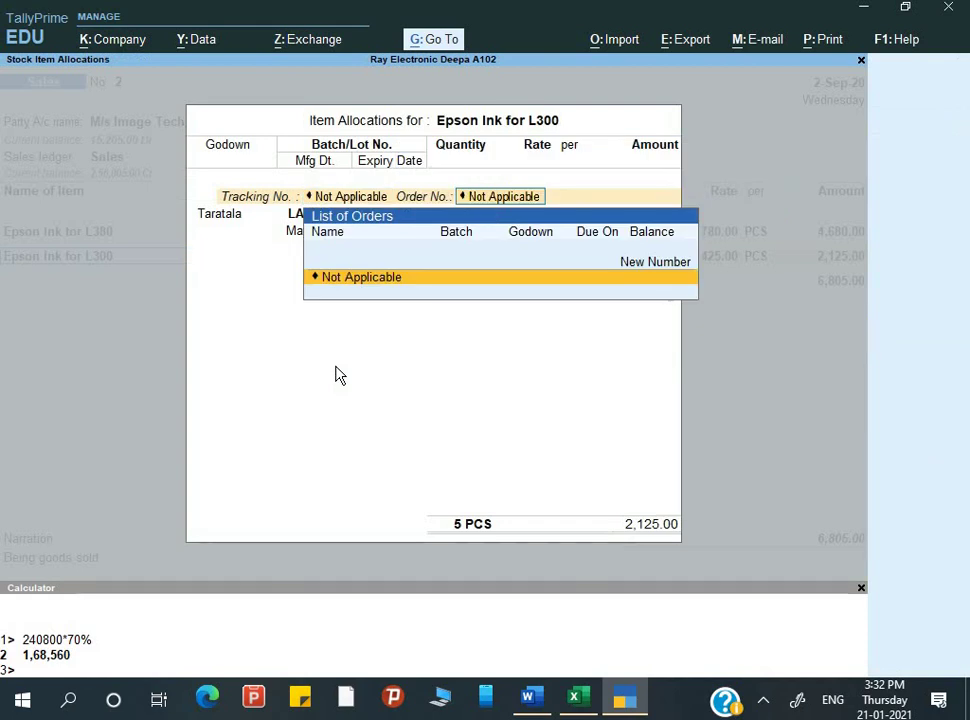
key(Return)
key(Return)
key(Return)
key(Return)
key(Return)
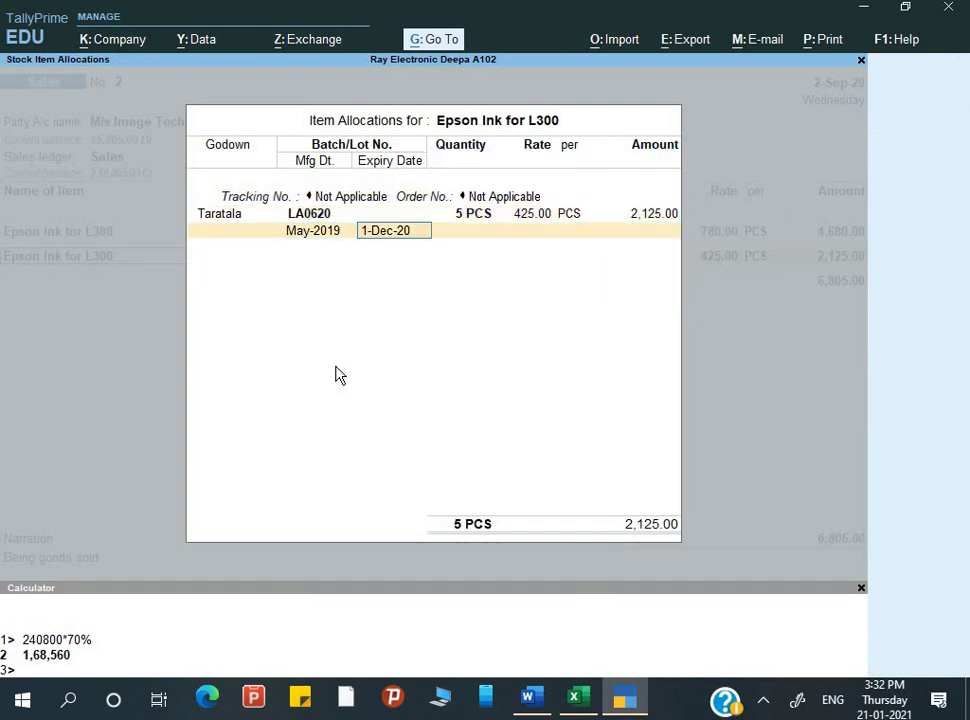
key(Return)
key(Return)
Step: End the item list, keep the New Ref bill-wise details and narration, and save the sales voucher
key(Return)
key(Return)
key(Return)
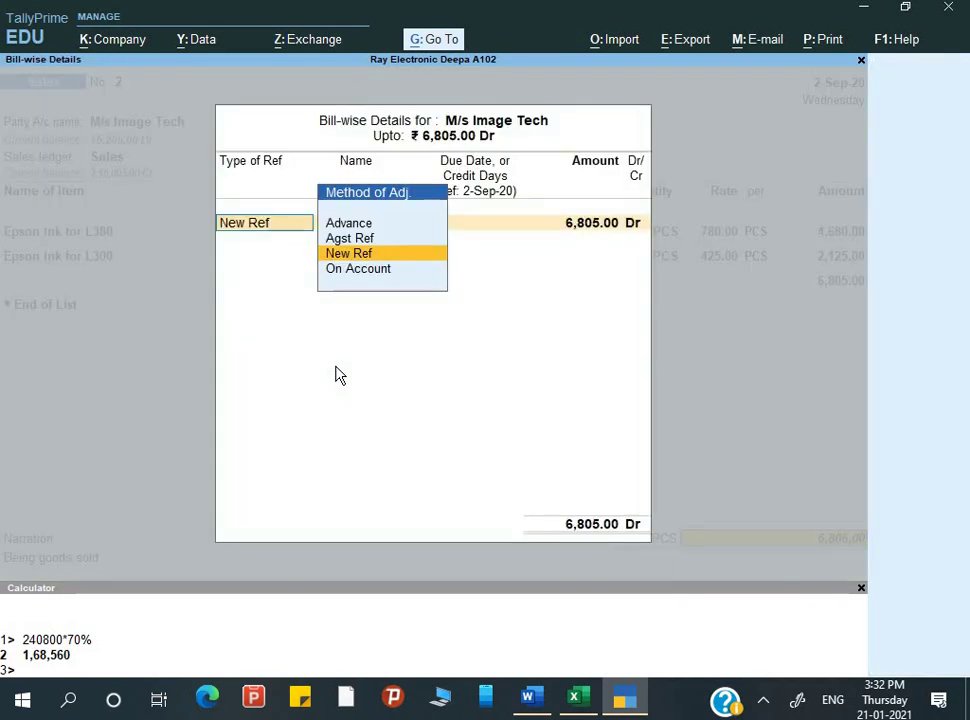
key(Return)
key(Return)
key(Return)
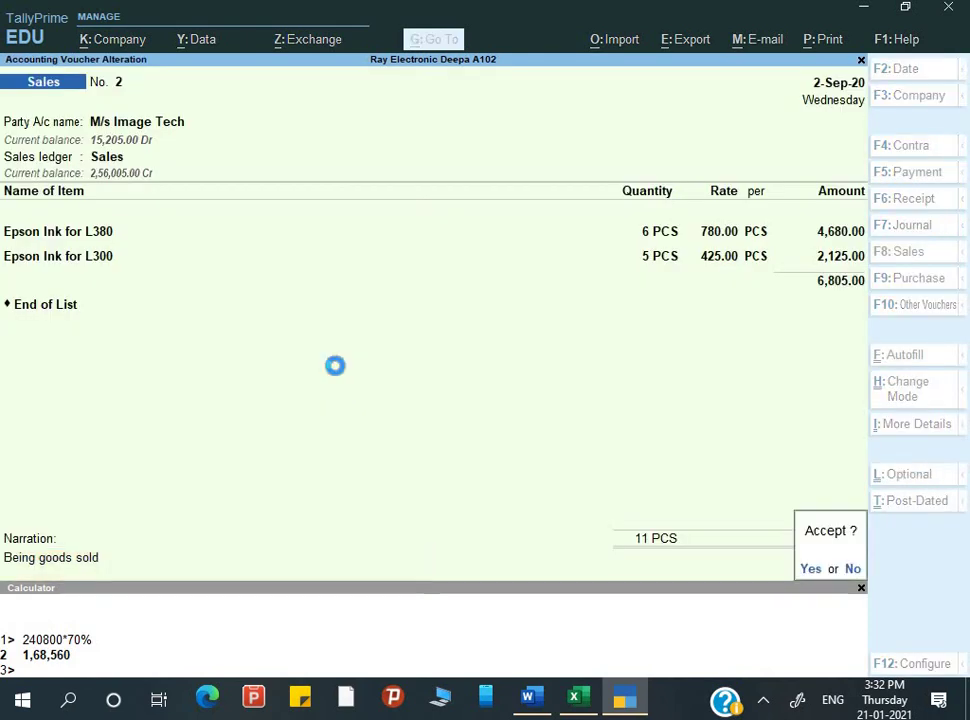
key(Return)
Step: Reopen sales voucher No. 2 and go through its date, party, dispatch, order and buyer details and Sales ledger, keeping the existing entries
key(Page_Up)
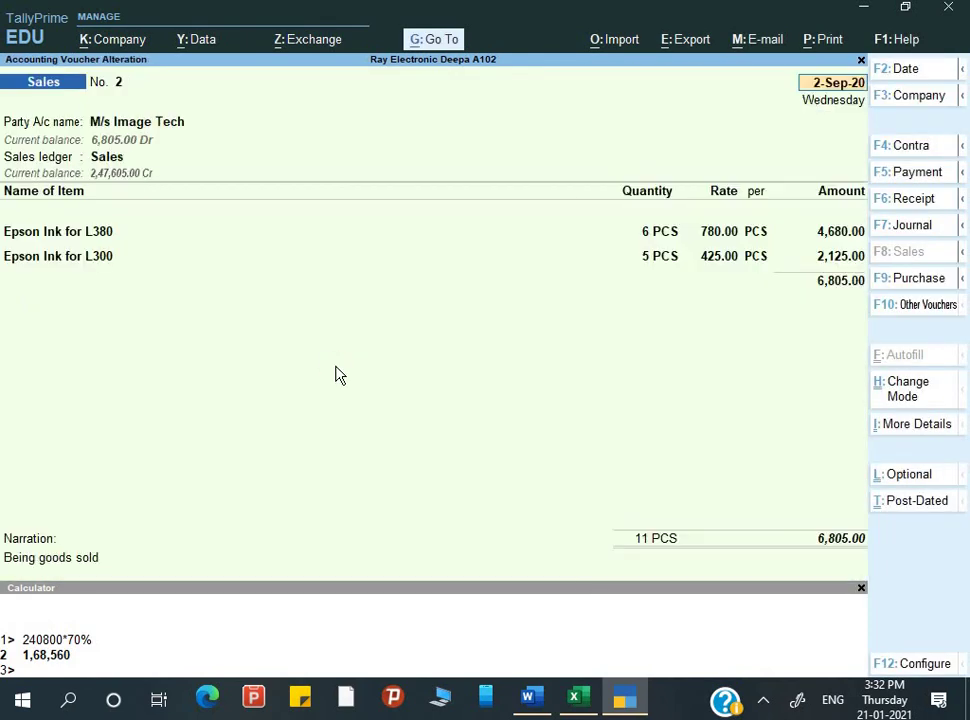
key(Return)
key(Return)
key(Return)
key(Return)
key(Return)
key(Return)
key(Return)
key(Return)
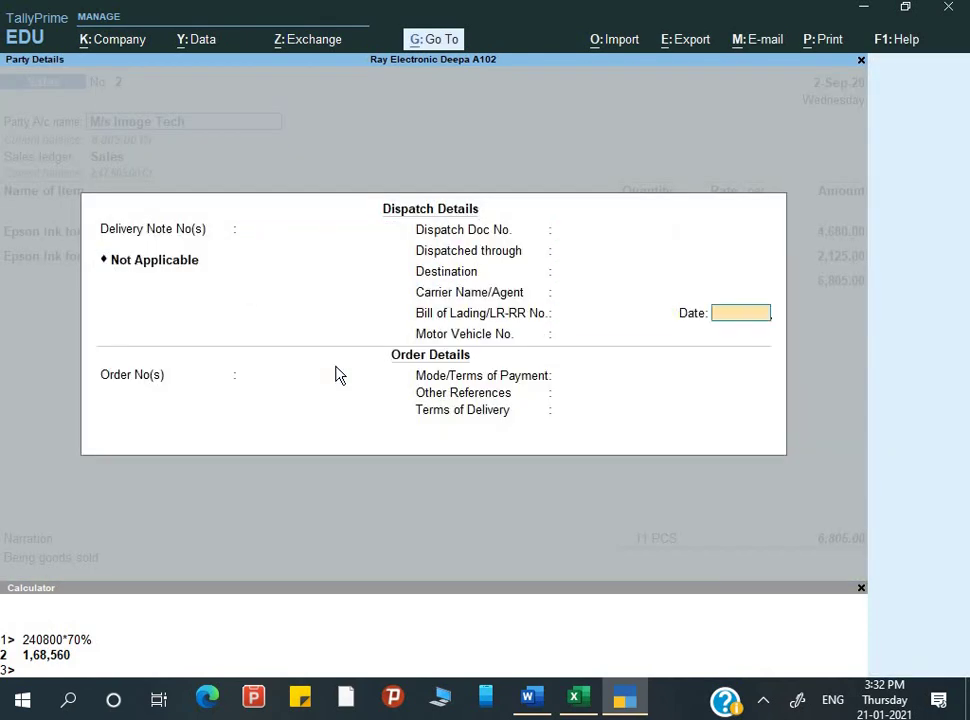
key(Return)
key(Return)
key(Return)
key(Return)
key(Return)
key(Return)
key(Return)
key(Return)
key(Return)
key(Return)
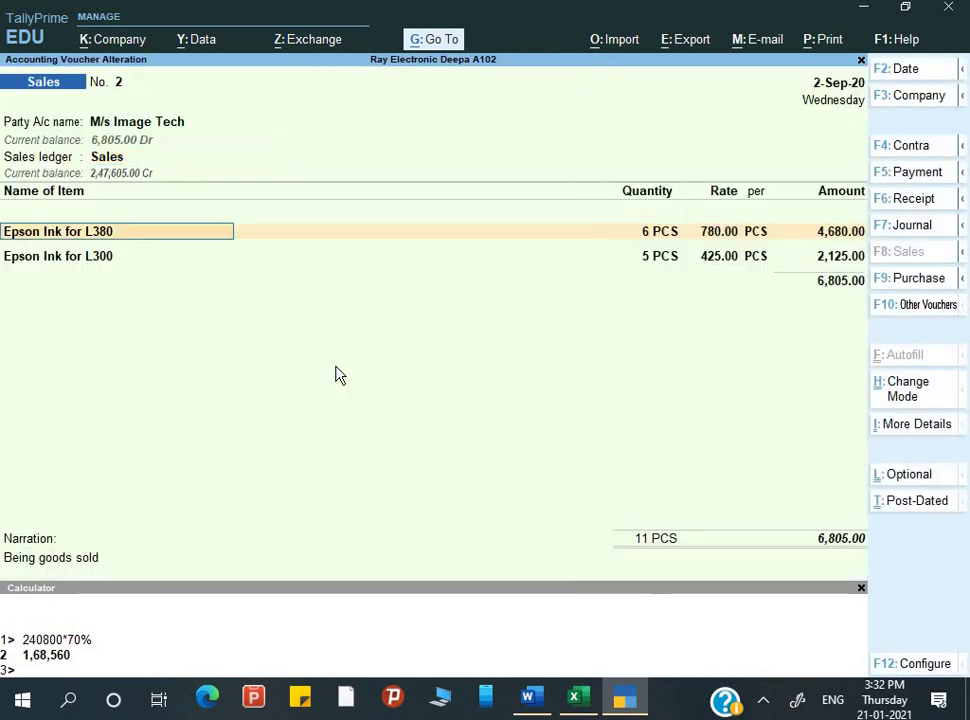
Step: Go through the Epson Ink for L380 allocation, keeping 6 PCS at 780 from Taratala batch HC0620
key(Return)
key(Return)
key(Return)
key(Return)
key(Return)
key(Return)
key(Return)
key(Return)
key(Return)
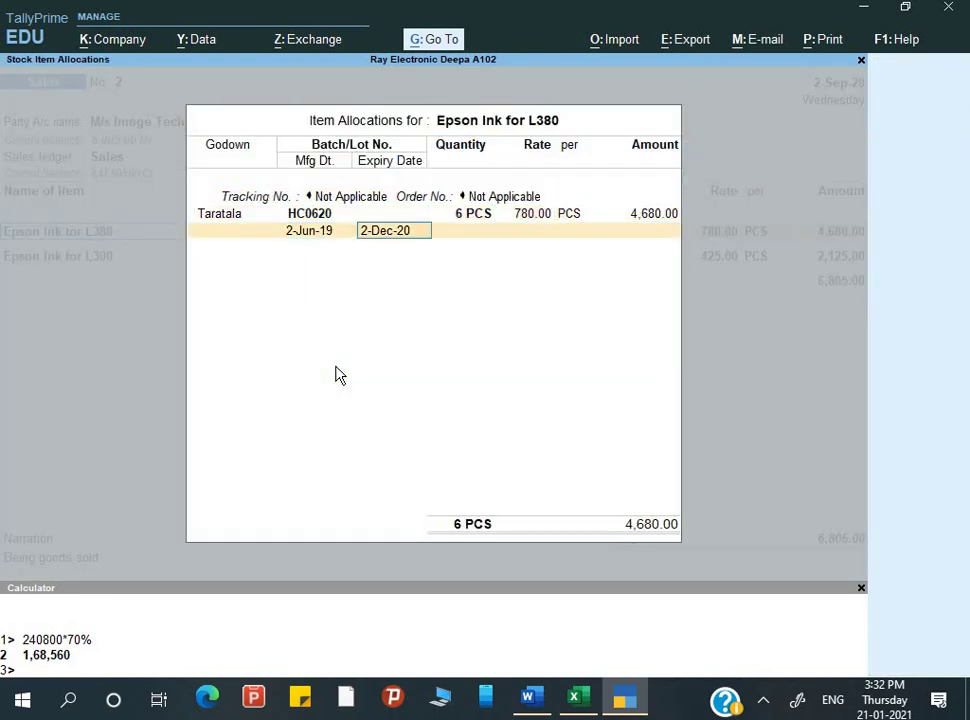
key(Return)
key(Up)
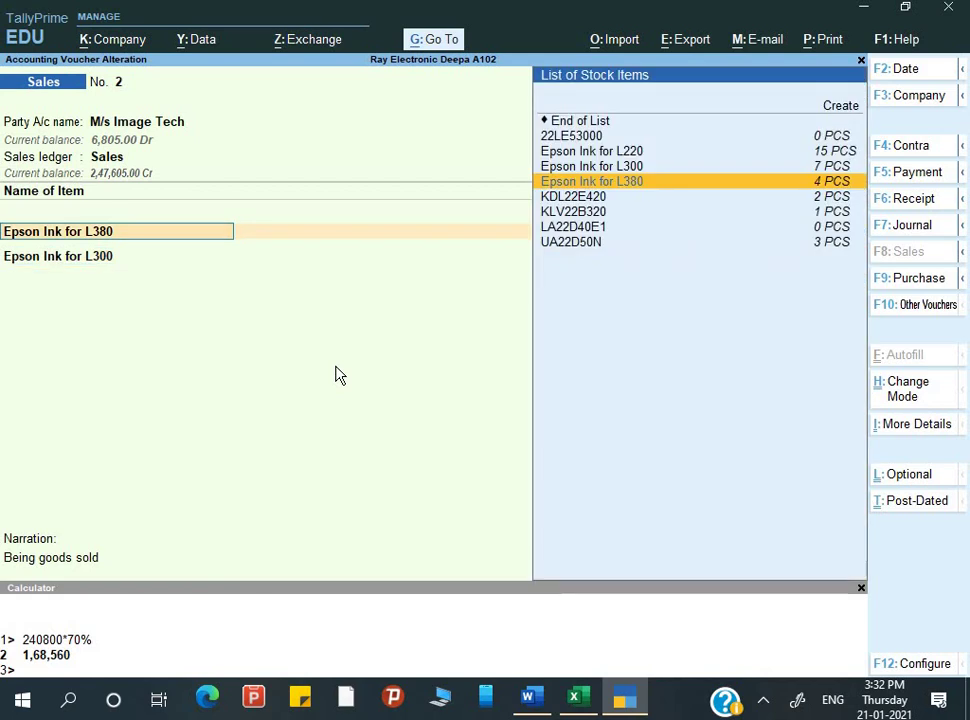
key(Return)
key(Return)
key(Return)
key(Return)
key(Return)
key(Return)
key(Return)
key(Return)
key(Return)
key(Return)
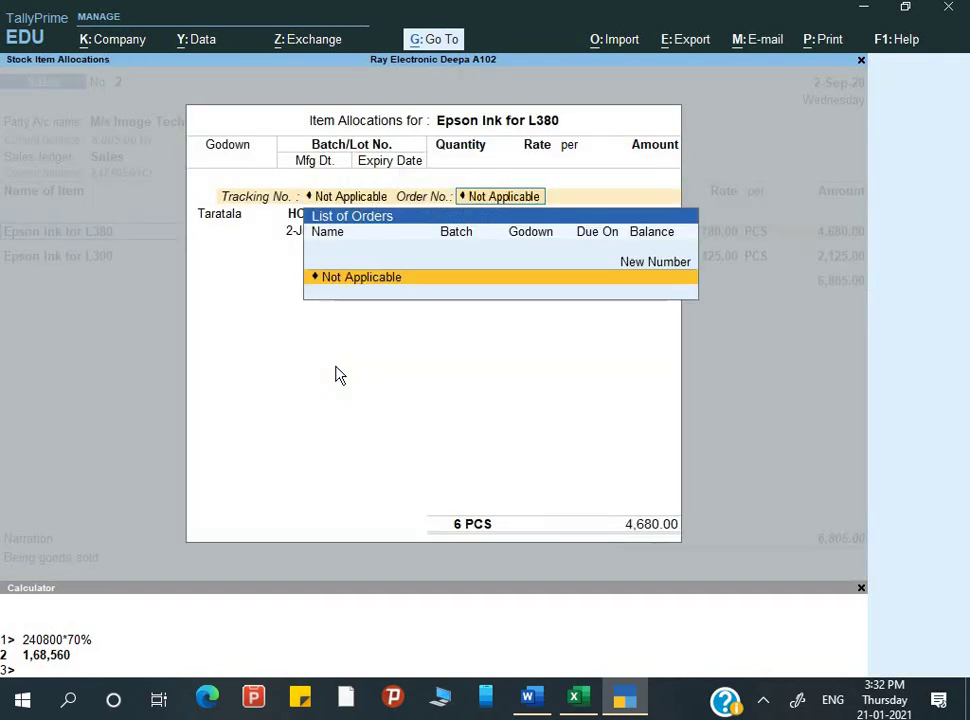
key(Return)
key(Return)
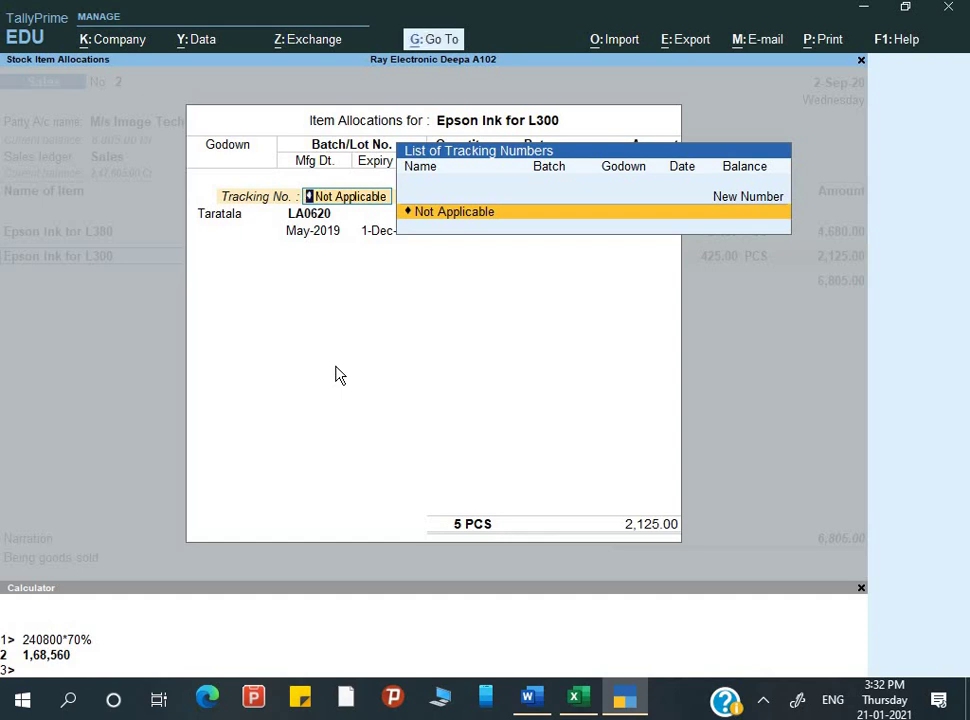
Step: Go through the Epson Ink for L300 allocation in the reopened voucher, keep batch LA0620, and go on to a blank item line
key(Return)
key(Return)
key(Return)
key(Return)
key(Return)
key(Return)
key(Return)
key(Return)
key(Return)
key(Return)
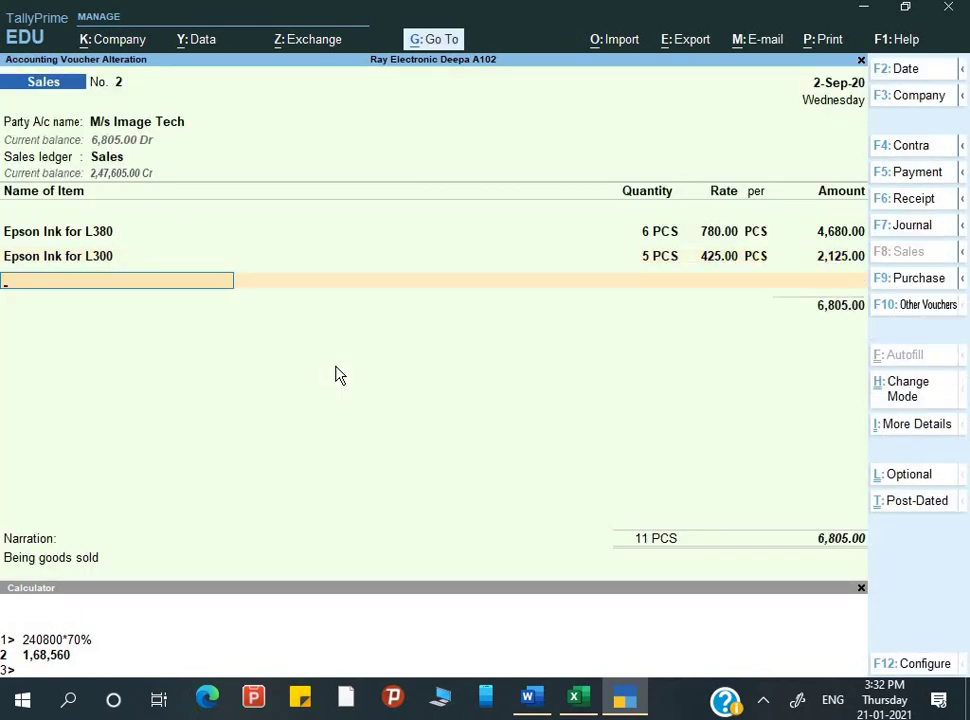
Step: Add Epson Ink for L220 as the third item with Taratala as the godown, and bring up its active batches
key(Down)
key(Down)
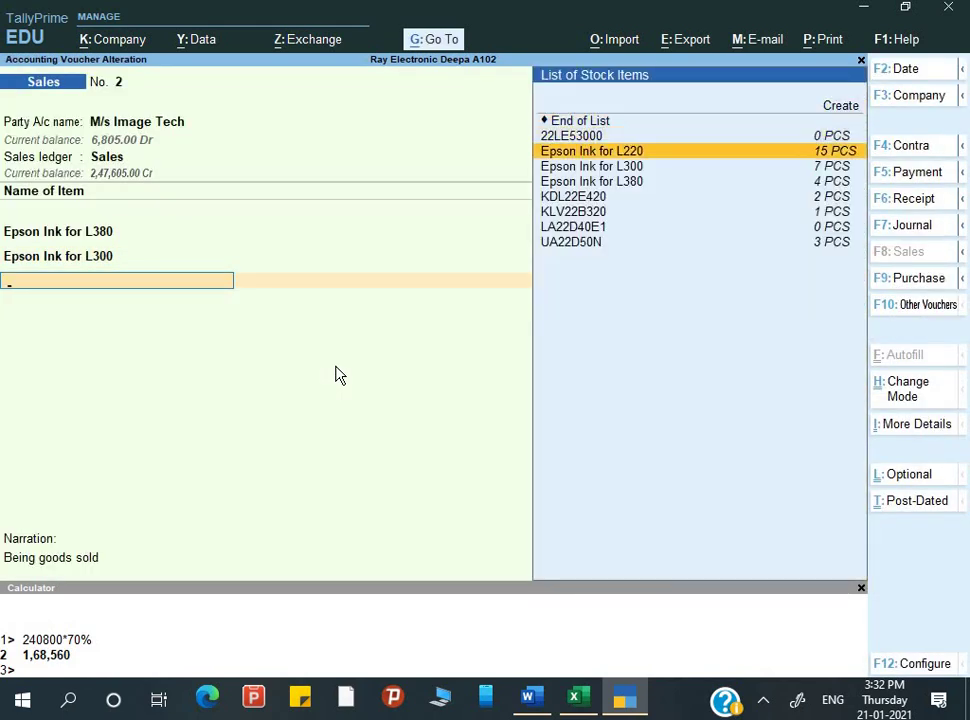
key(Return)
key(Return)
key(Return)
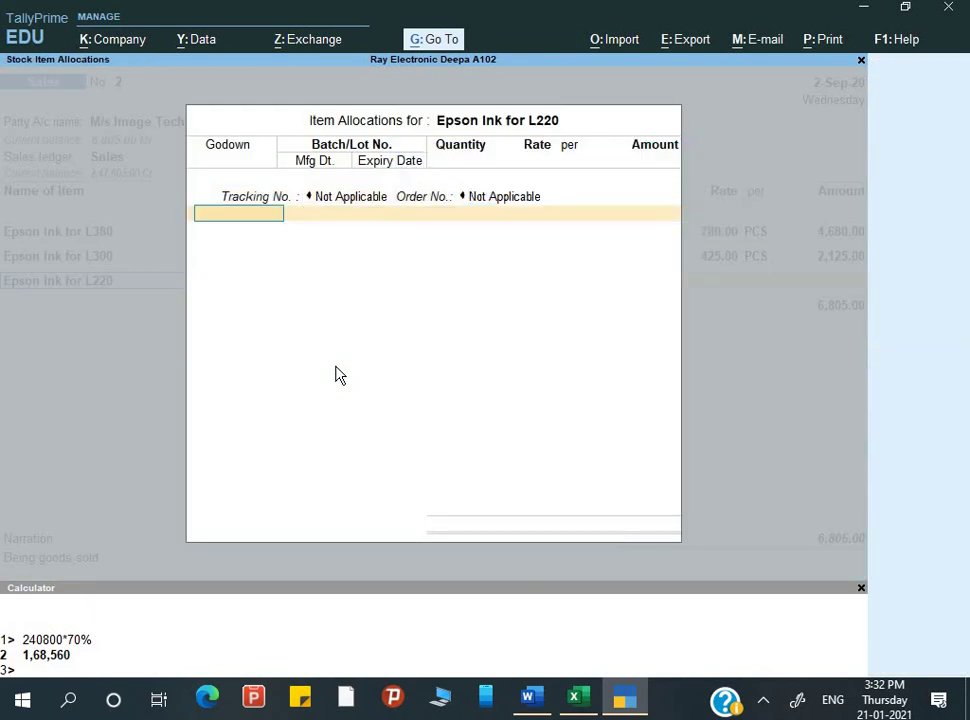
key(Down)
key(Down)
key(Down)
key(Return)
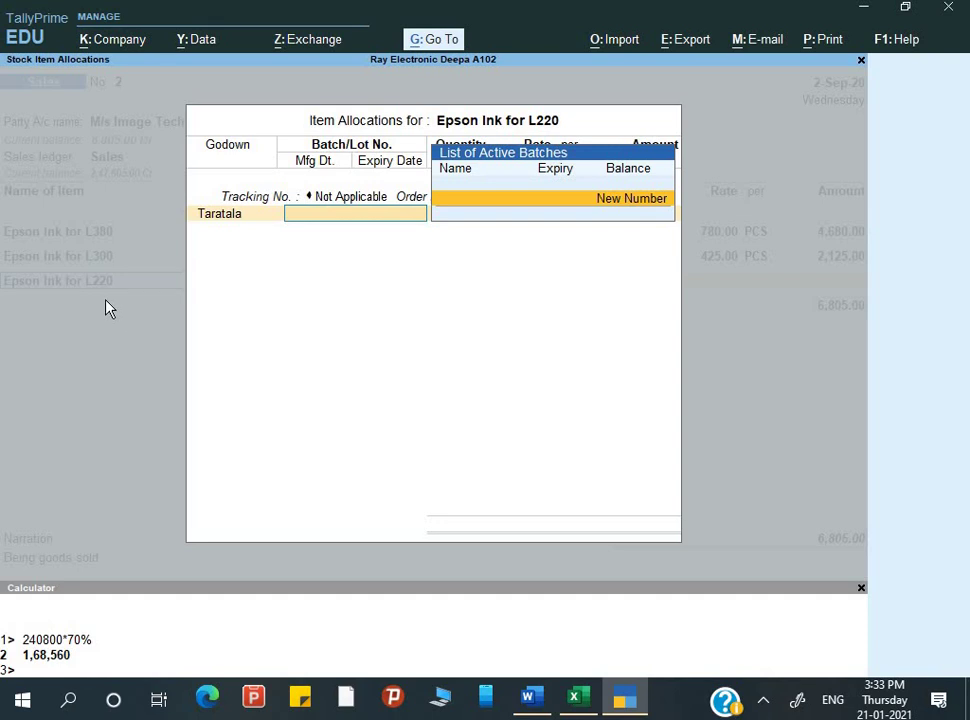
Step: Leave the L220 allocation, set Use Expired Batches for Stock items to Yes in the voucher configuration, and save it
key(Escape)
key(Escape)
key(Escape)
key(Escape)
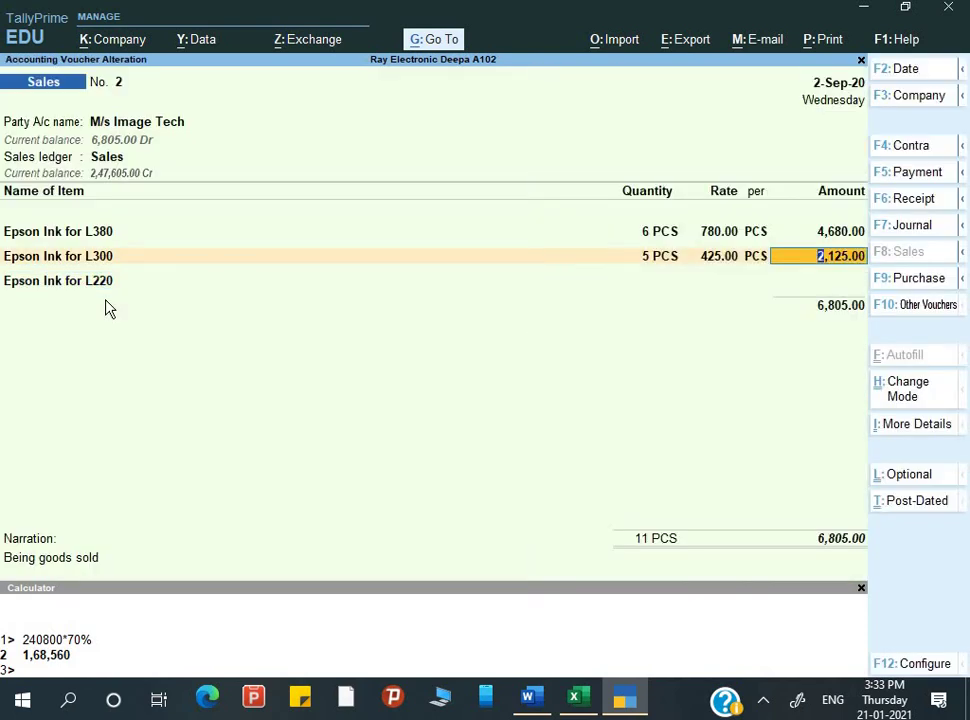
key(F12)
key(Down)
key(Down)
key(Down)
key(Down)
key(Down)
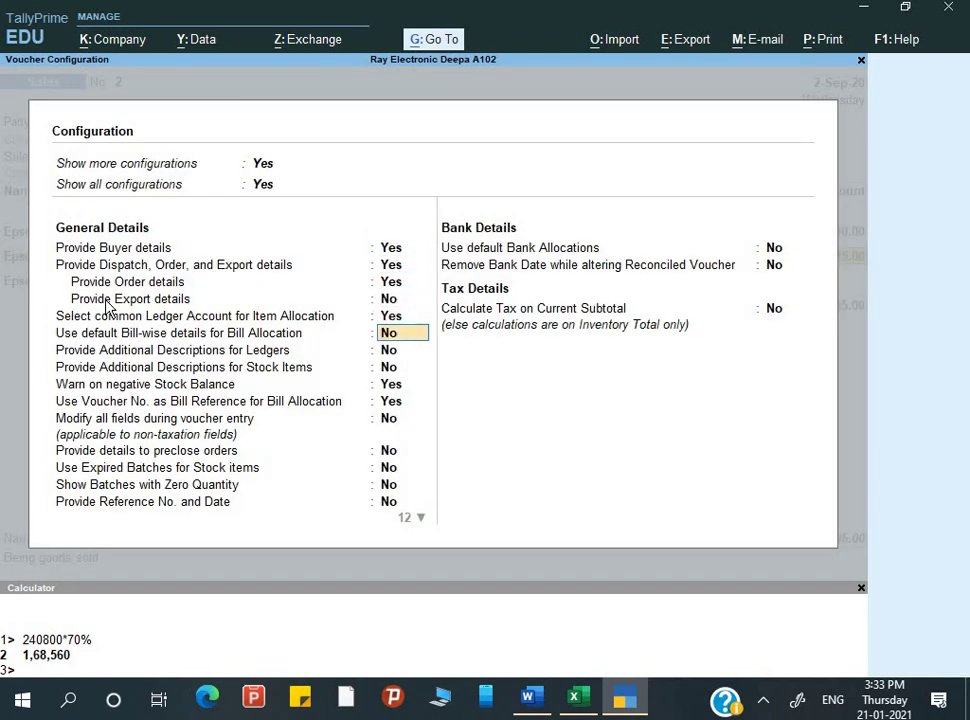
key(Down)
key(Down)
key(Down)
key(Down)
key(Down)
key(Down)
key(Down)
text(y)
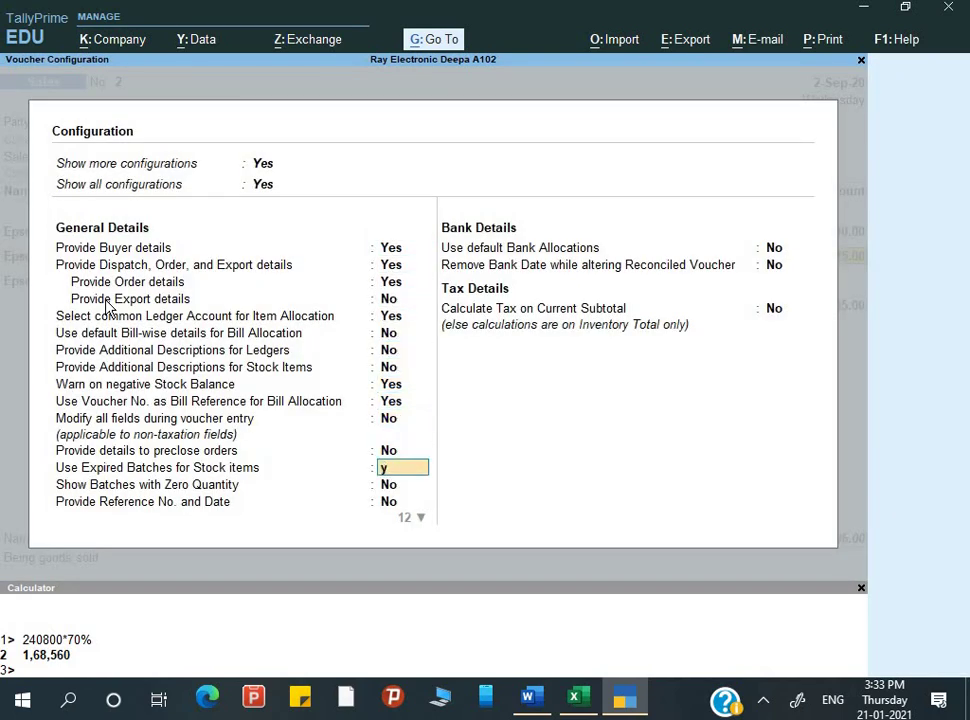
key(Return)
key(ctrl+a)
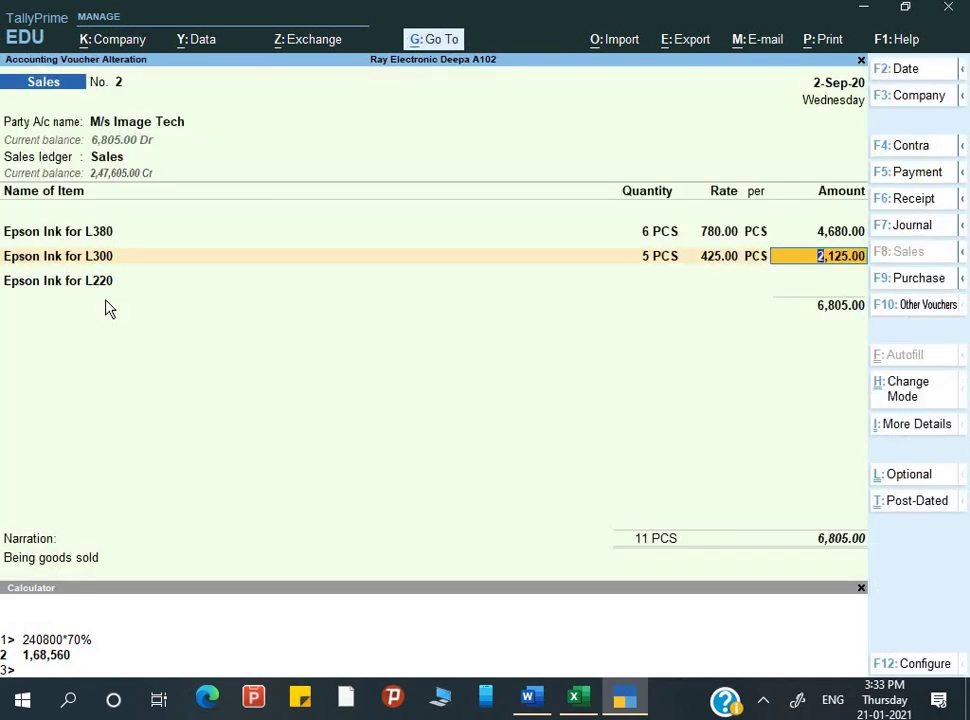
Step: Allocate 8 PCS of Epson Ink for L220 from Taratala batch CM0620, checking the quantity and rate in the Word assignment
key(Return)
key(Return)
key(Return)
key(Return)
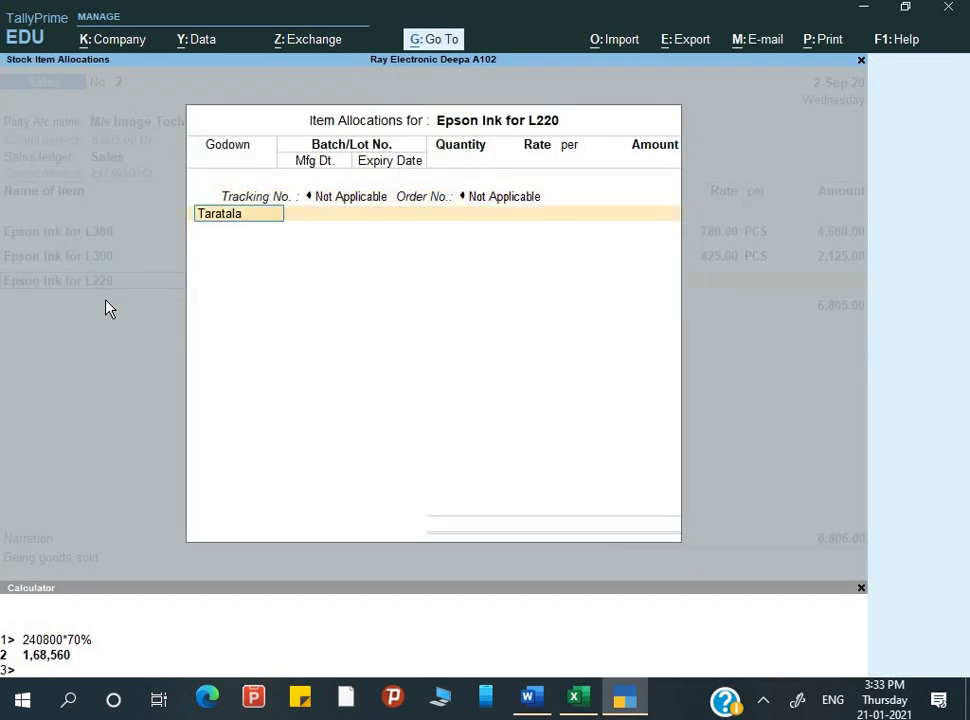
key(Return)
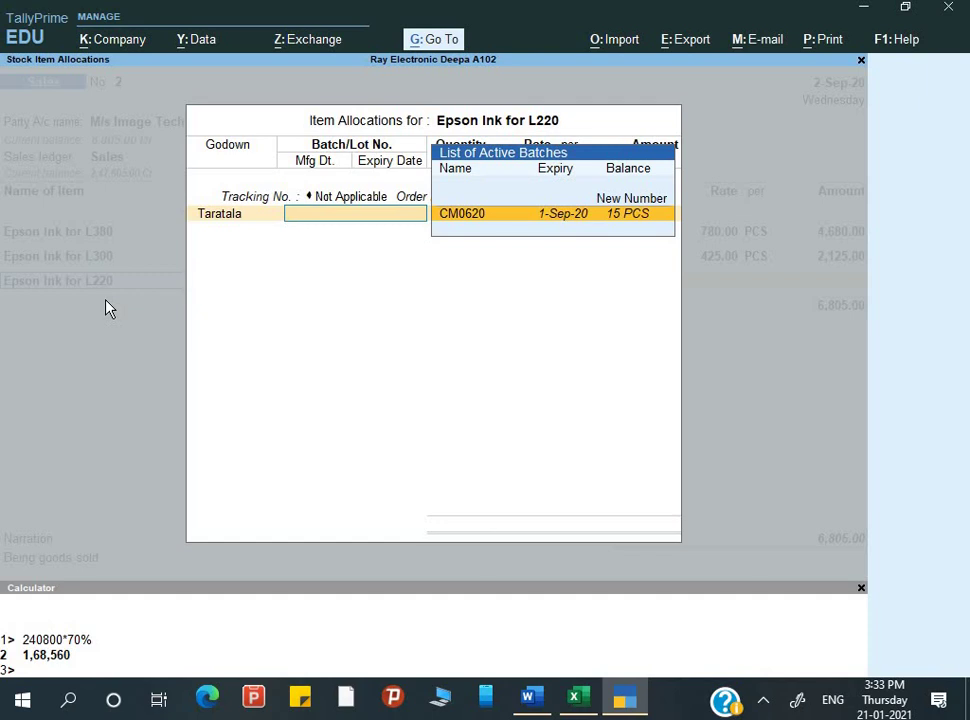
key(Return)
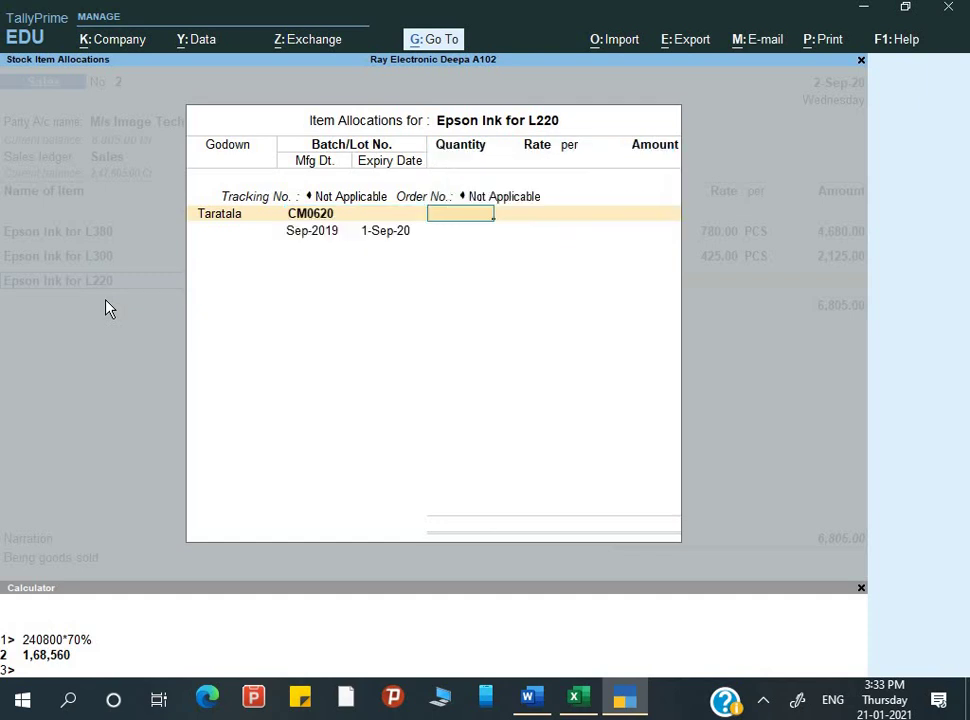
key(BackSpace)
key(Return)
key(alt+Tab)
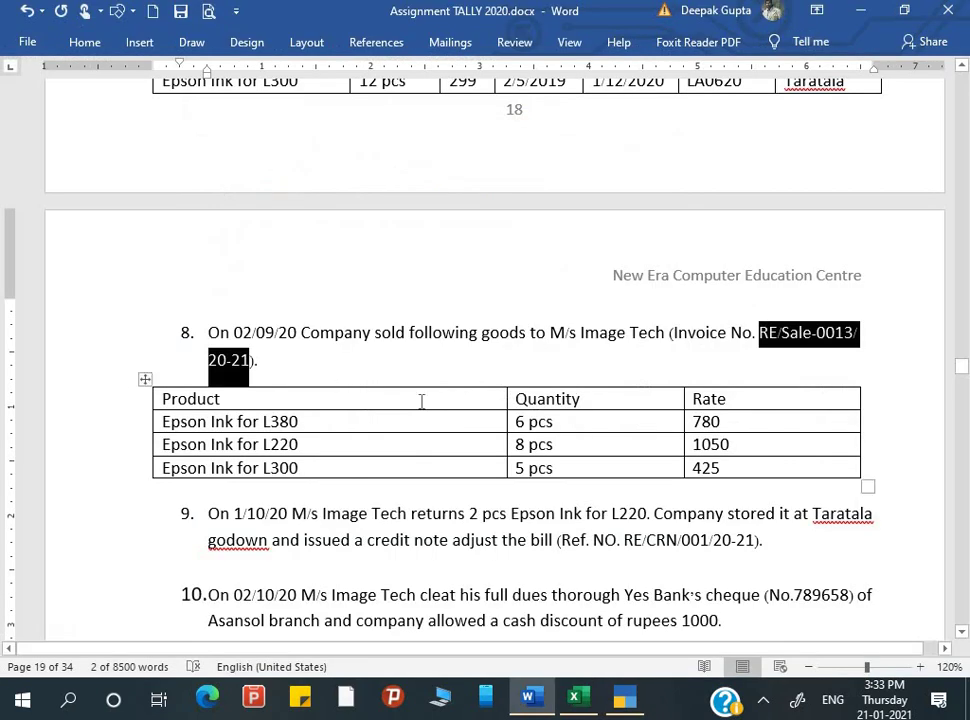
key(alt+Tab)
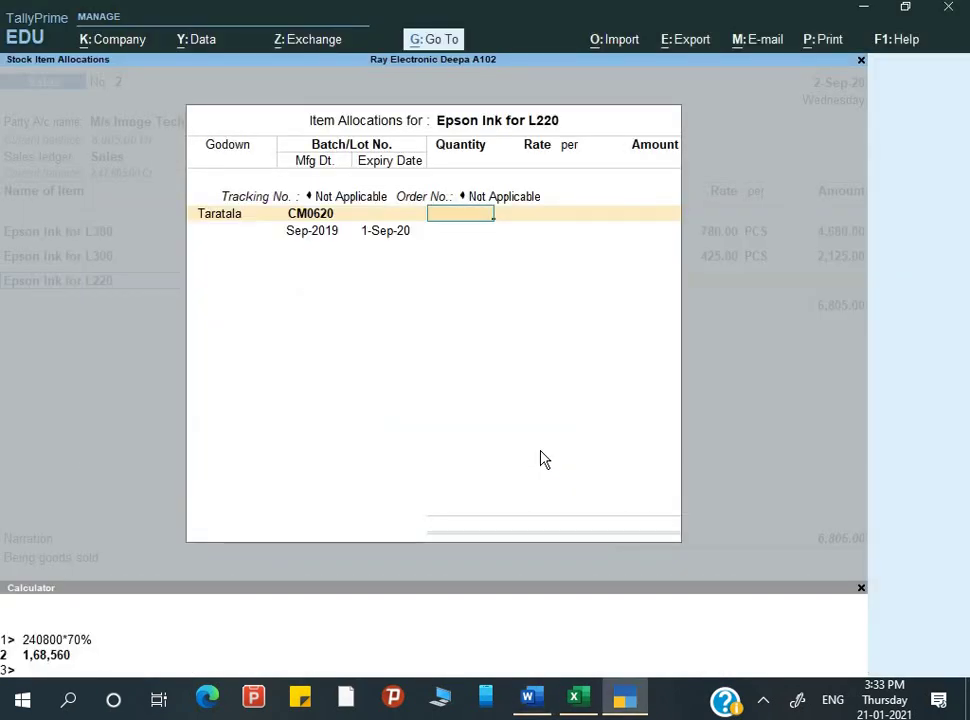
key(Return)
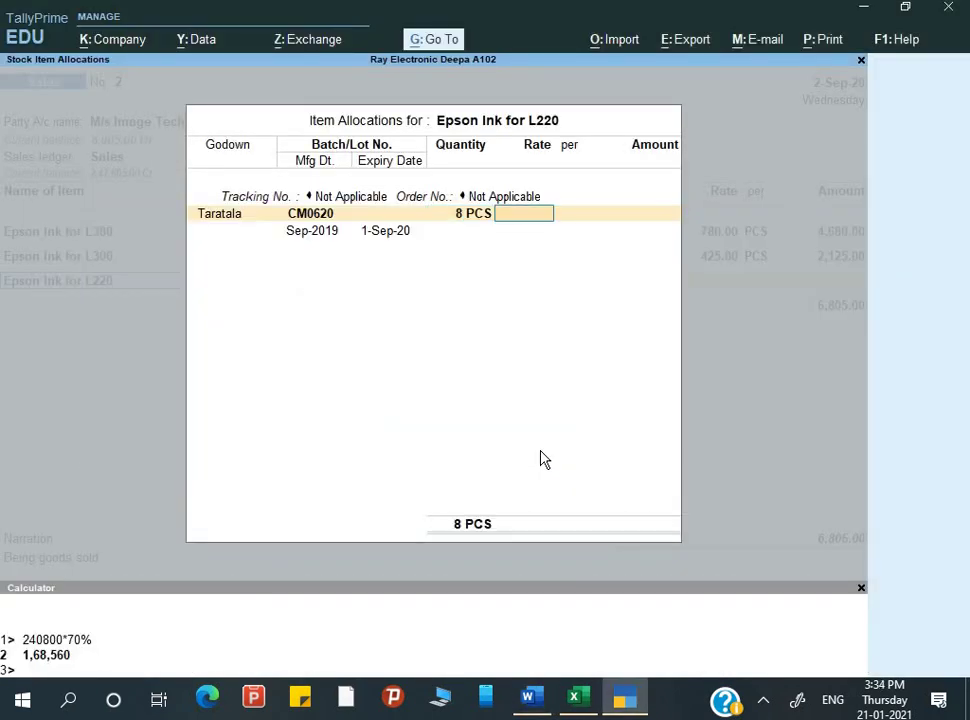
Step: Set the Epson Ink for L220 rate to 1,050 per PCS and complete its item allocation
text(1,050)
key(Return)
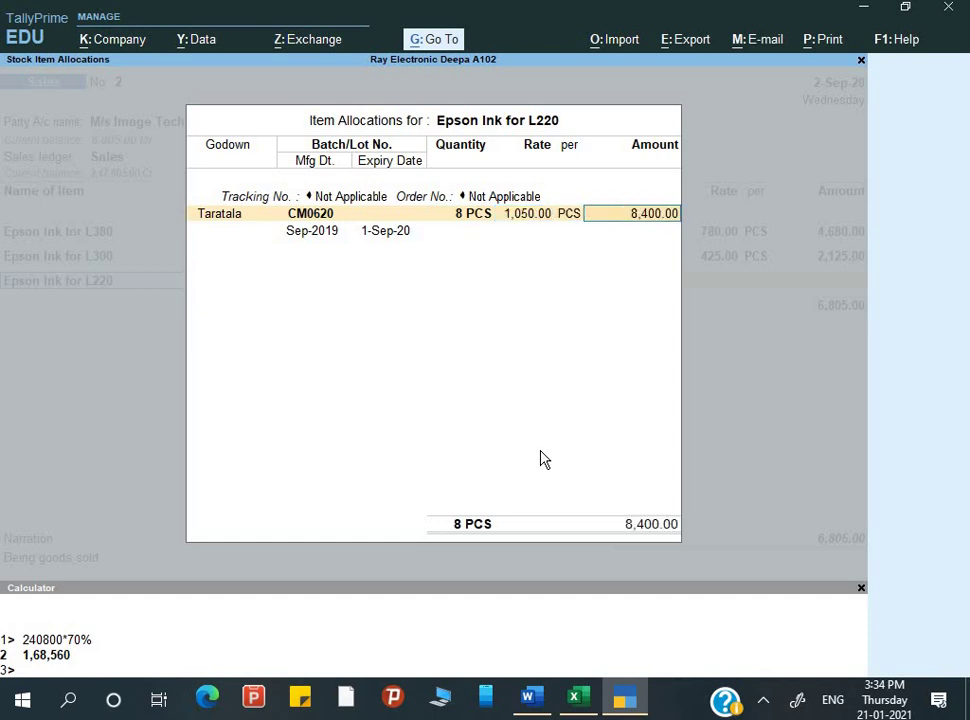
key(Return)
key(Return)
key(Return)
key(Return)
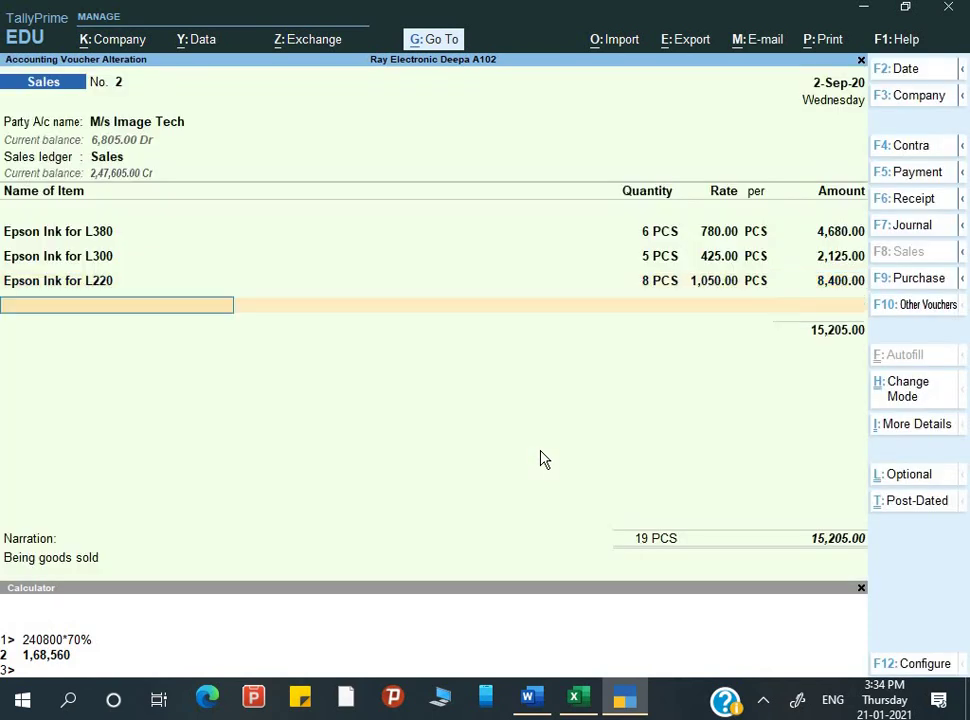
Step: End the item list, keep the bill reference as New Ref and the existing narration, and save the sales voucher
key(Return)
key(Return)
key(Return)
key(Return)
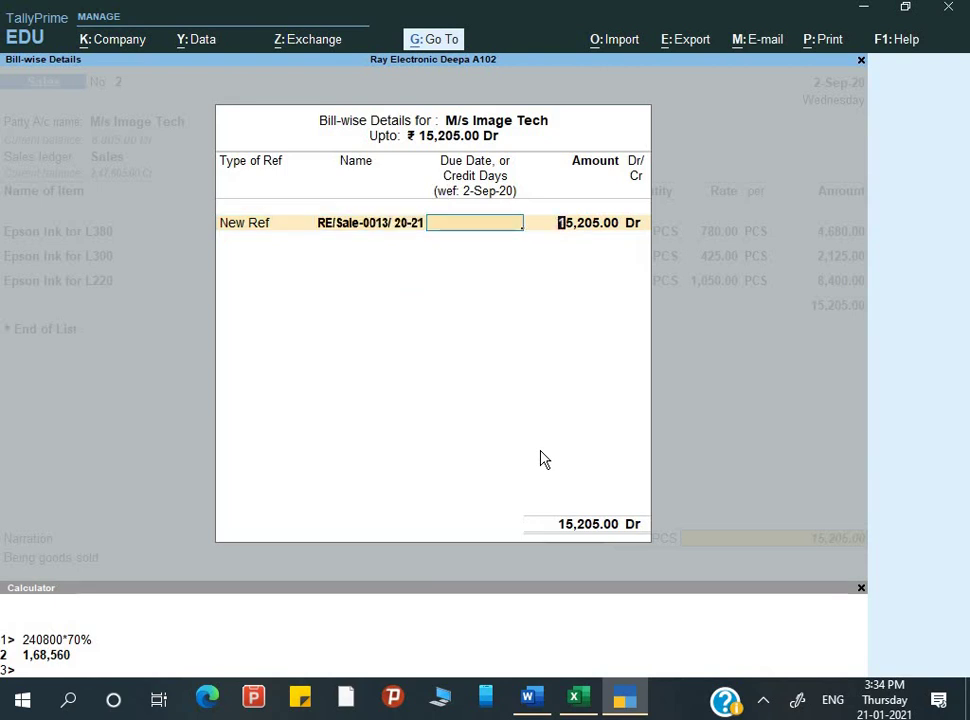
key(Return)
key(Return)
key(Return)
key(Return)
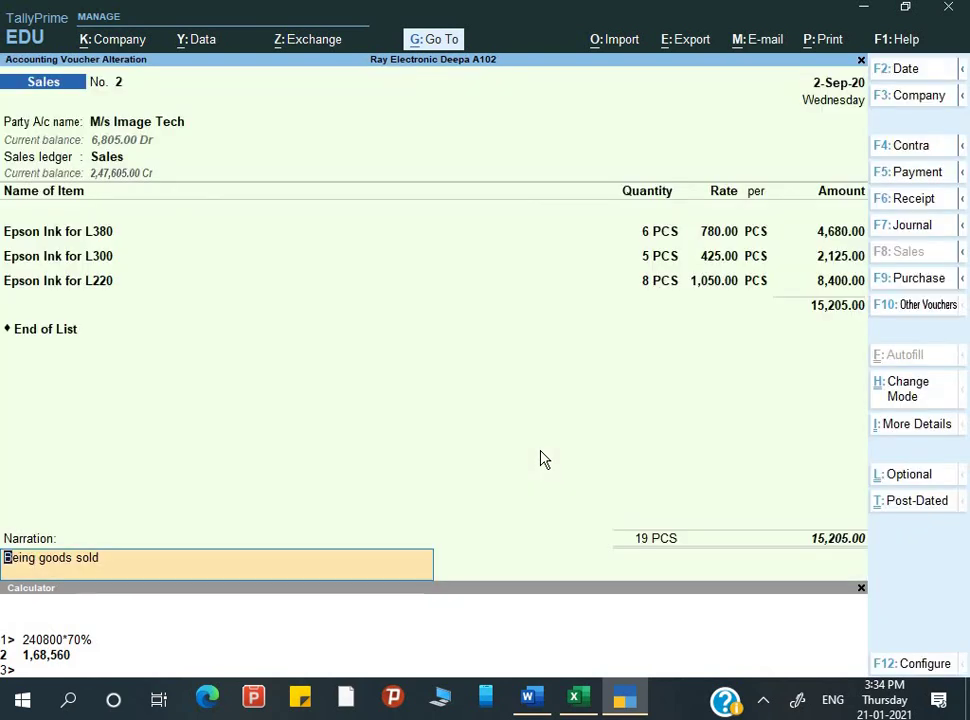
key(Return)
key(Return)
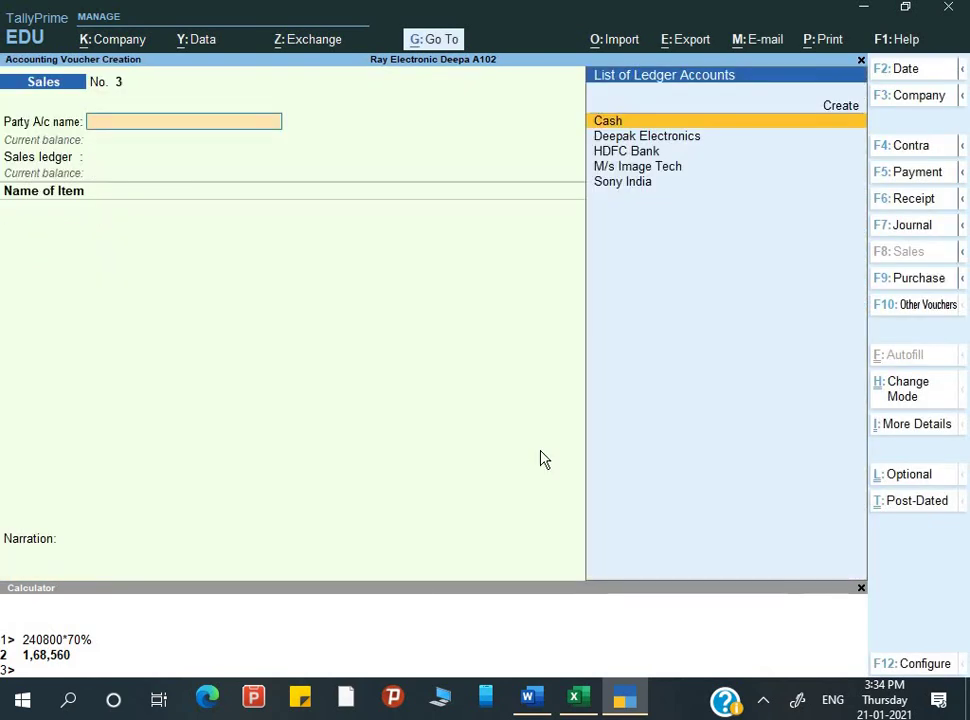
Step: Check the 1/10/20 M/s Image Tech return in the Word assignment, and change the TallyPrime voucher type to Credit Note
key(alt+Tab)
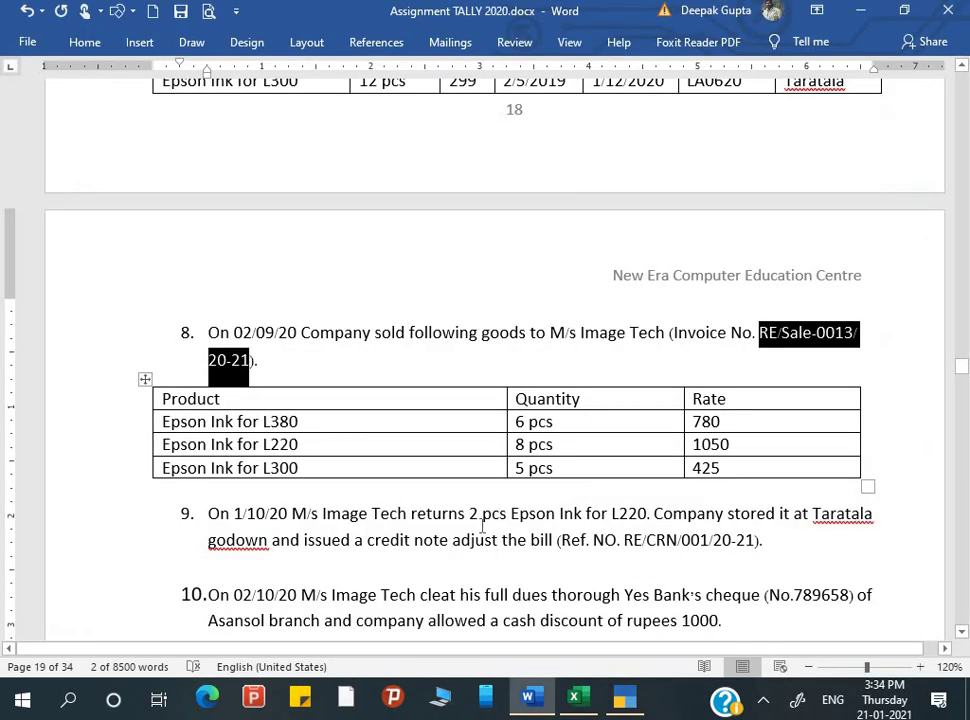
scroll(482, 527, down, 5)
click(236, 258)
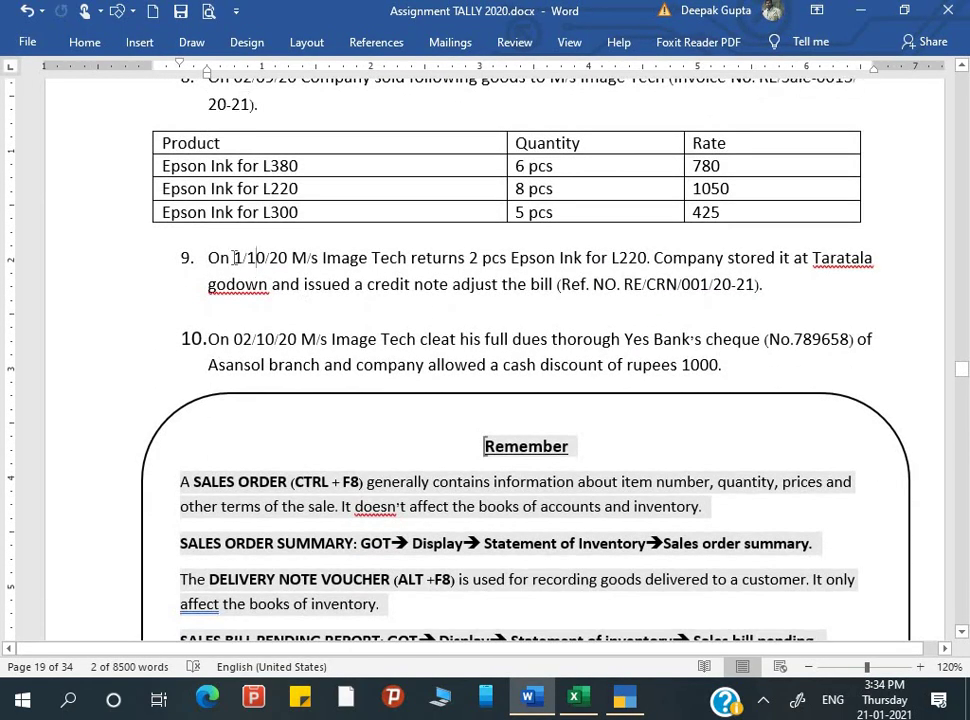
scroll(433, 257, up, 1)
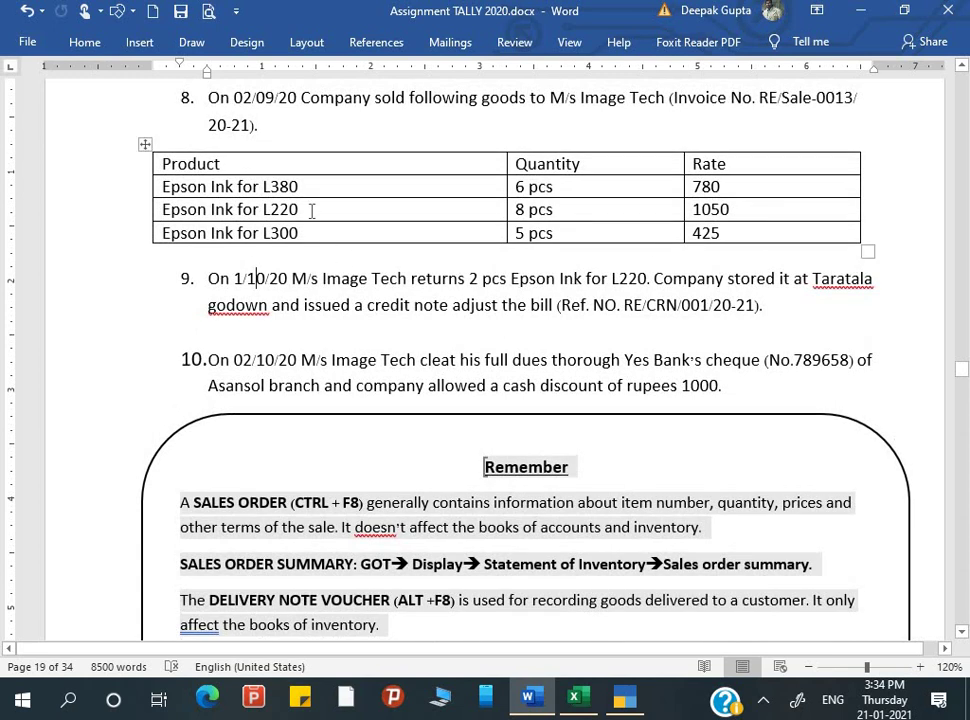
click(608, 278)
key(alt+Tab)
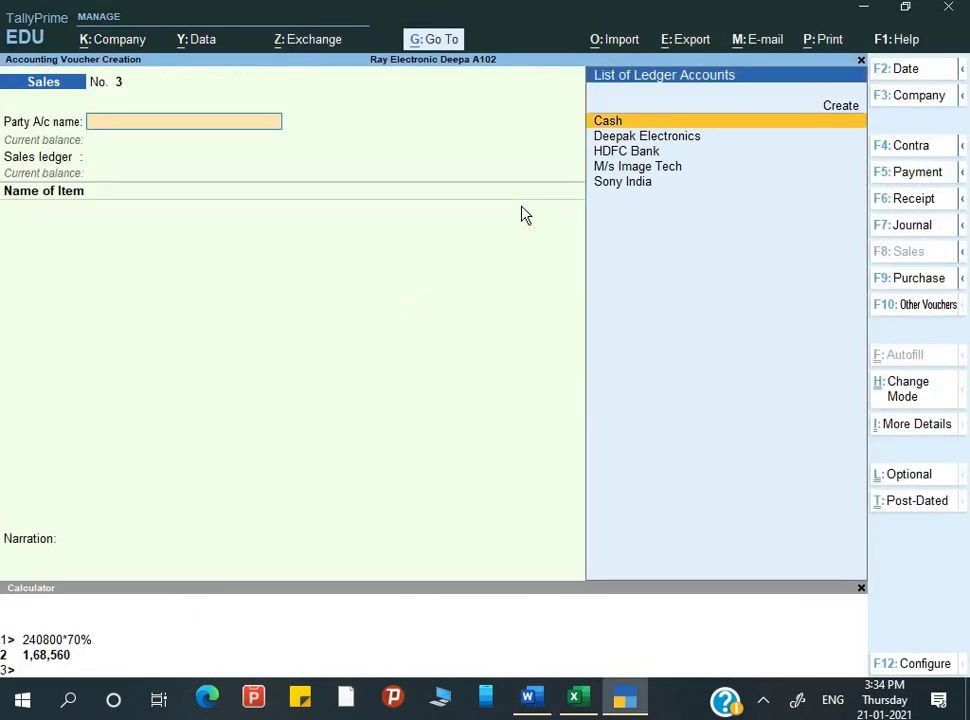
click(941, 311)
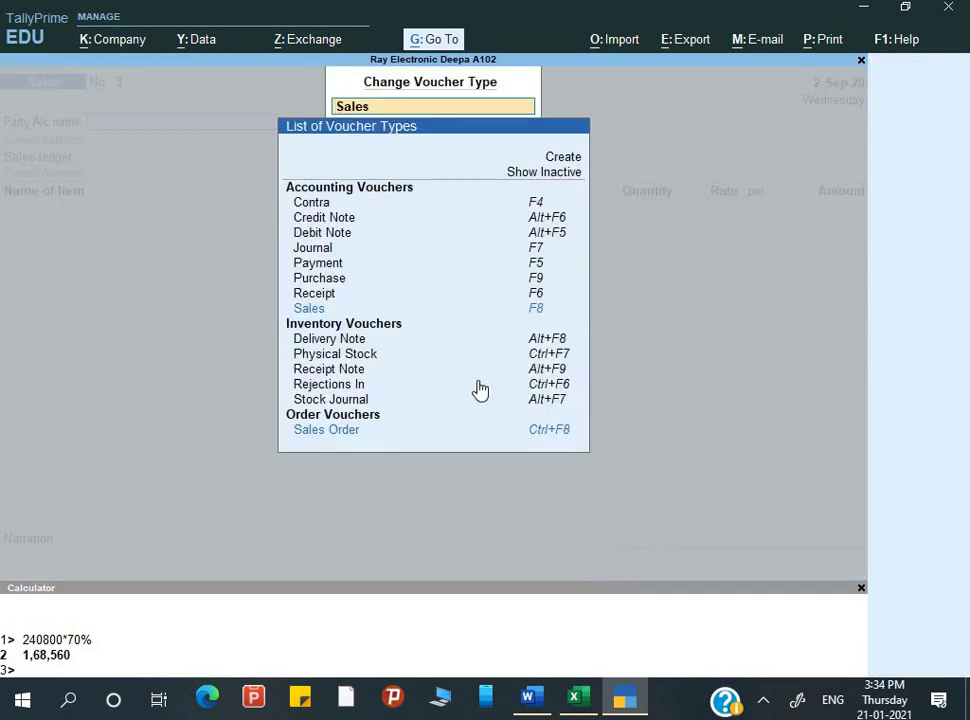
key(Down)
key(Up)
key(Up)
key(Up)
key(Up)
key(Up)
key(Up)
key(Up)
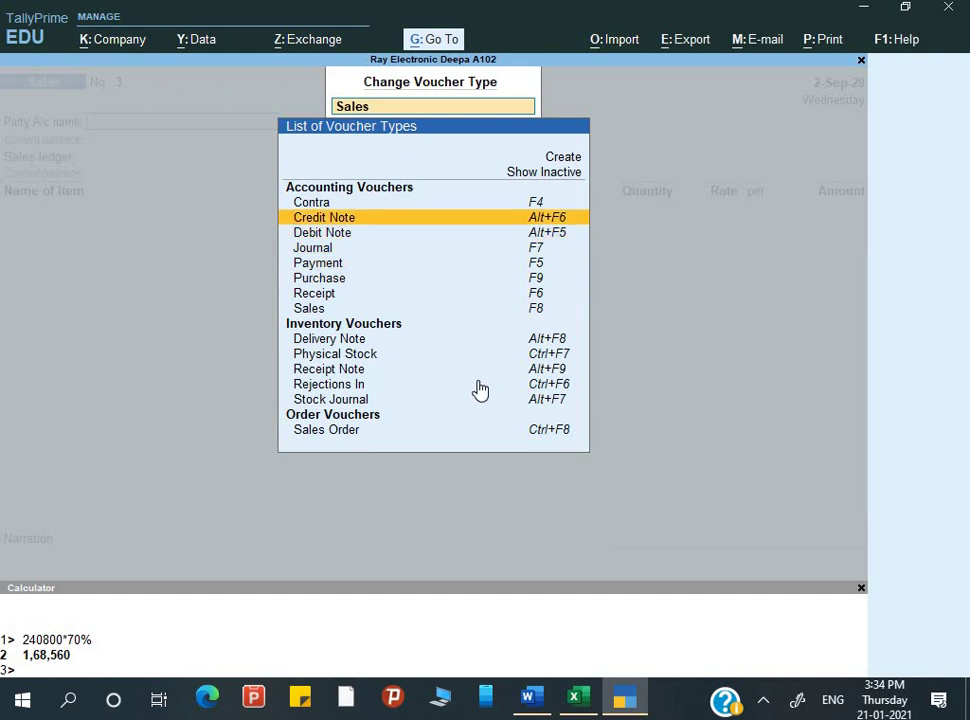
key(Return)
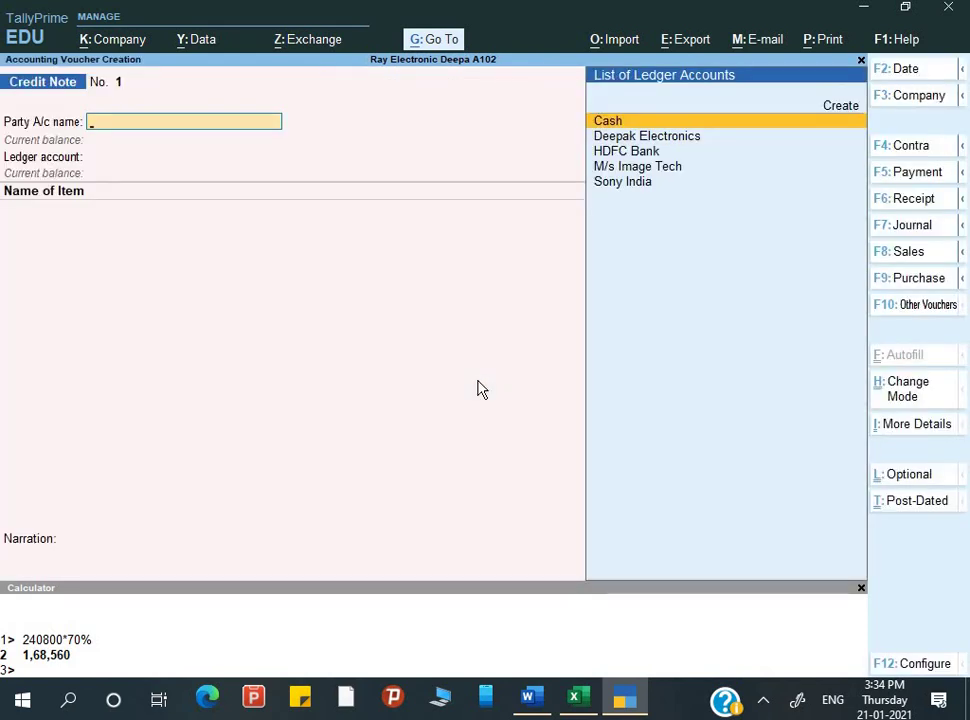
Step: Choose M/s Image Tech as the credit note's party account
key(Up)
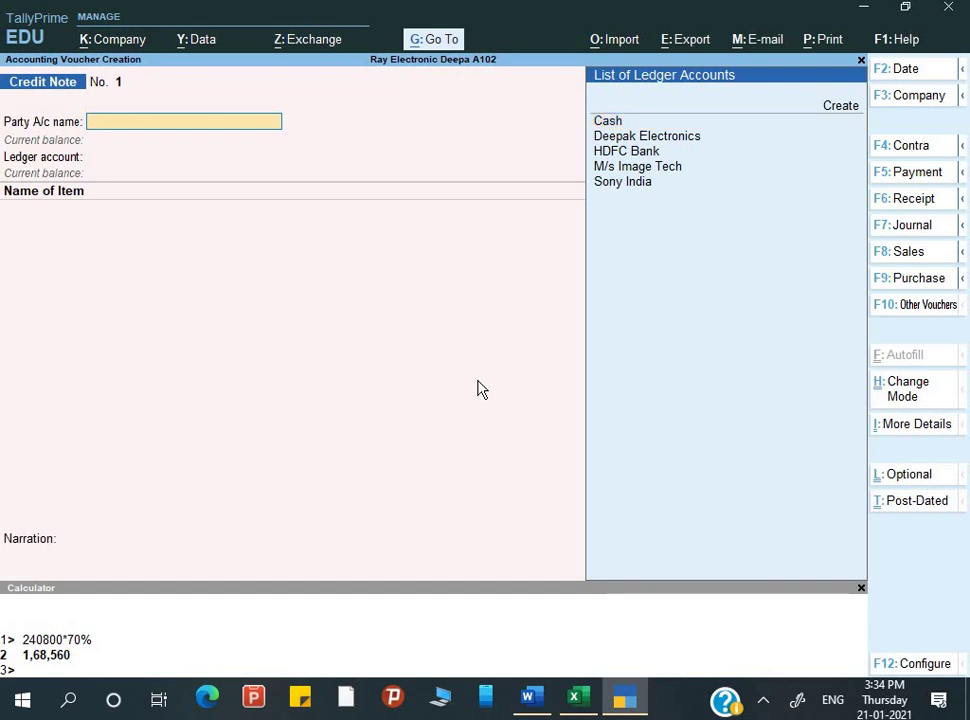
key(Up)
key(Down)
key(Down)
key(Down)
key(Down)
key(Down)
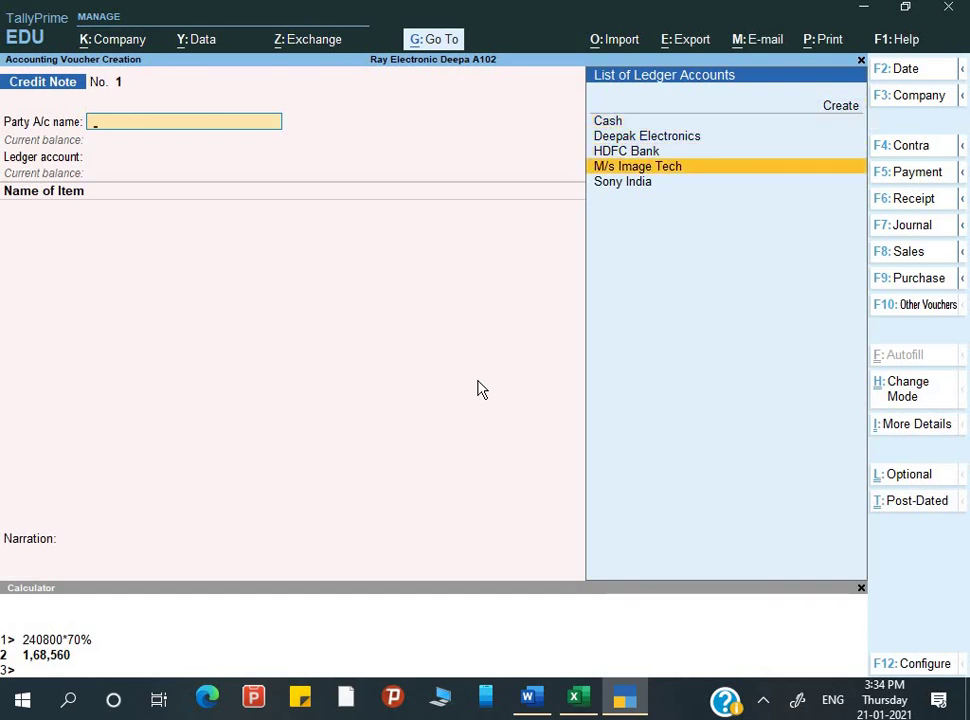
key(Return)
Step: Check the return date in the Word assignment, leave the party details, and set the credit note date to 1-10
key(alt+Tab)
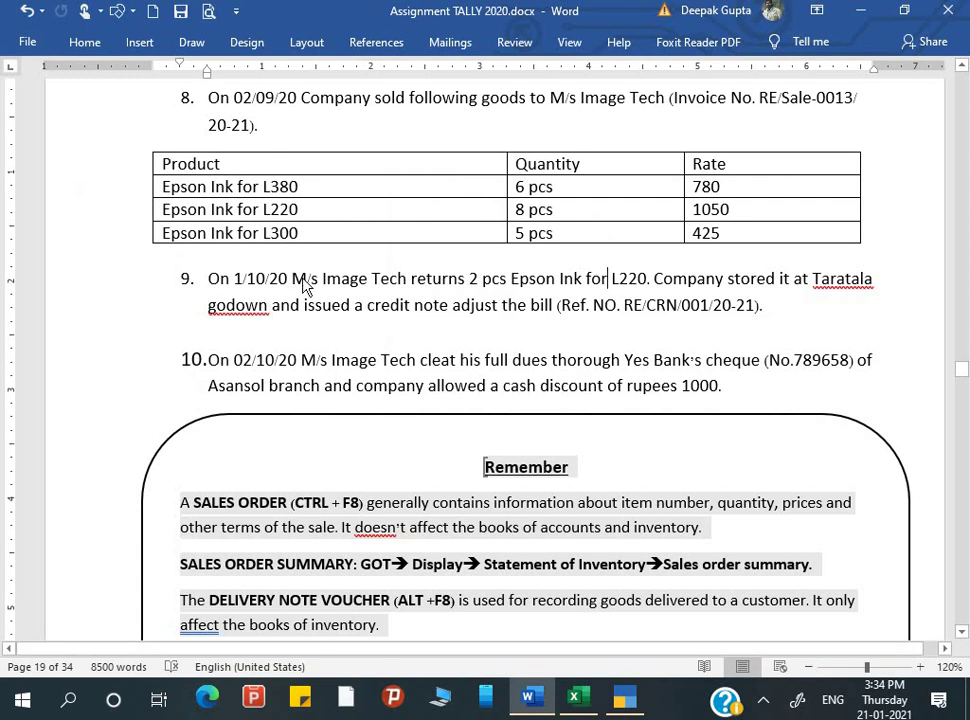
key(alt+Tab)
key(Escape)
key(y)
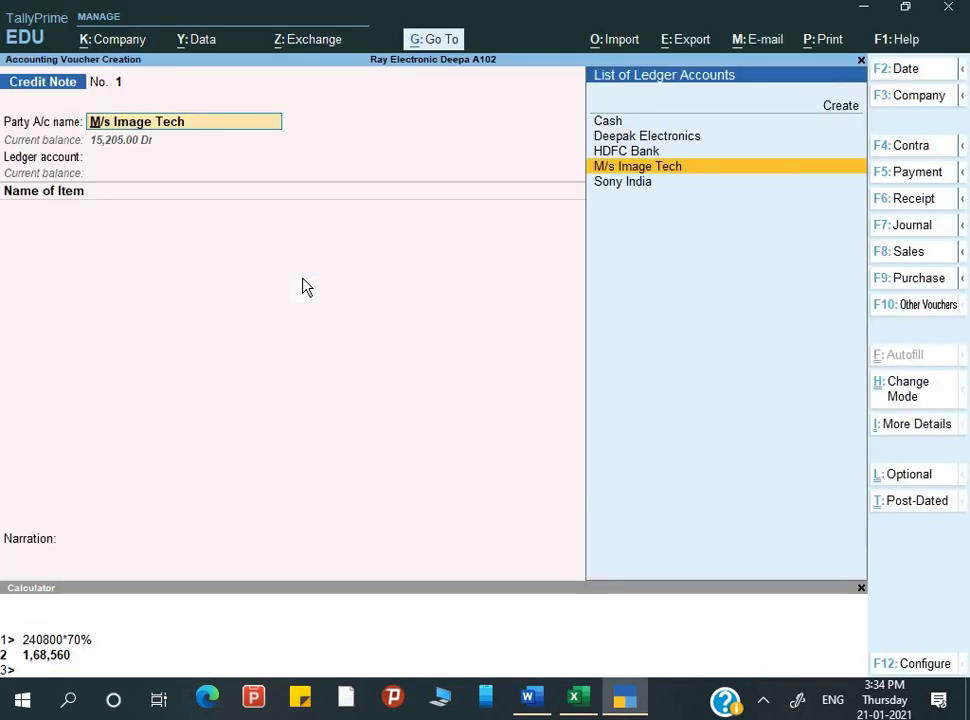
key(F2)
text(1-10)
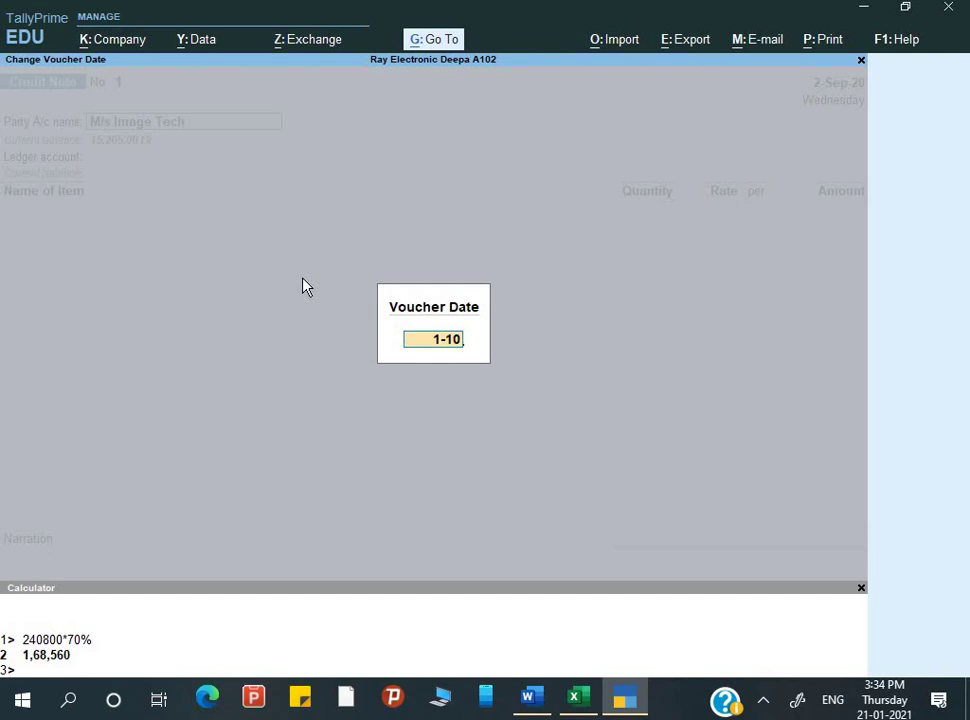
key(Return)
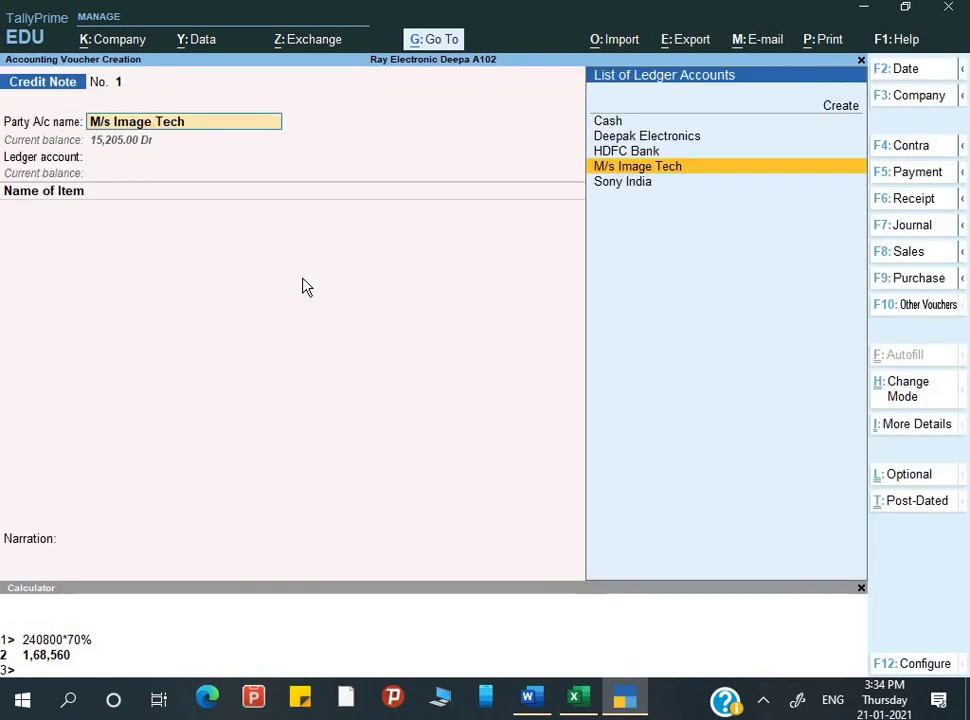
Step: Keep M/s Image Tech as the party and go through the receipt and order details as Not Applicable to the original invoice number
key(Return)
key(Return)
key(Return)
key(Return)
key(Return)
key(Return)
key(Return)
key(Return)
key(Return)
key(Return)
key(Return)
key(Return)
key(Return)
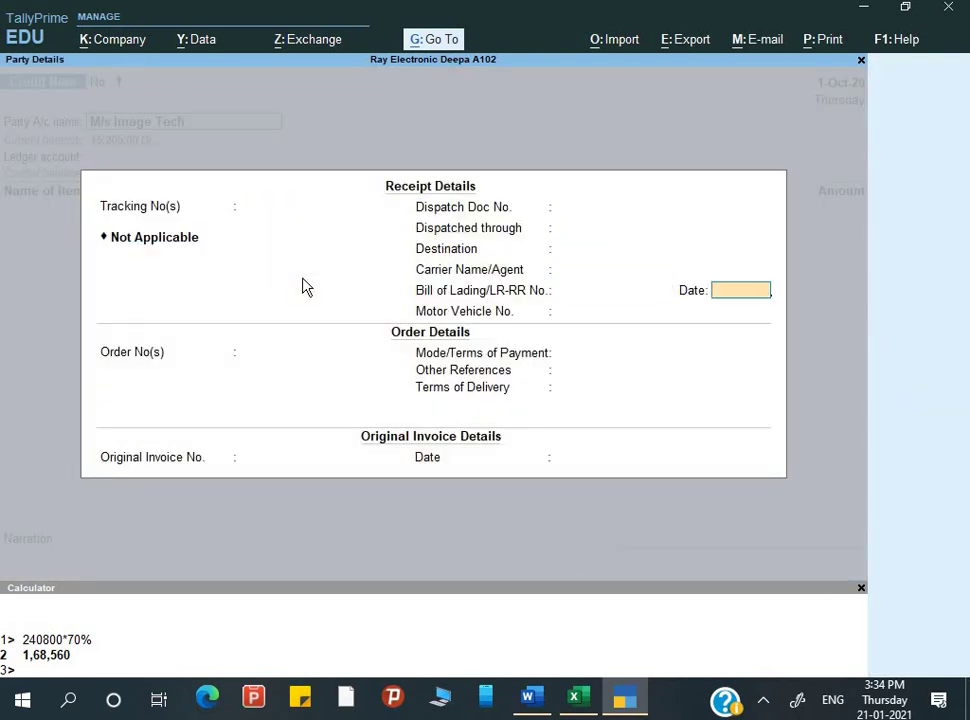
key(Return)
key(BackSpace)
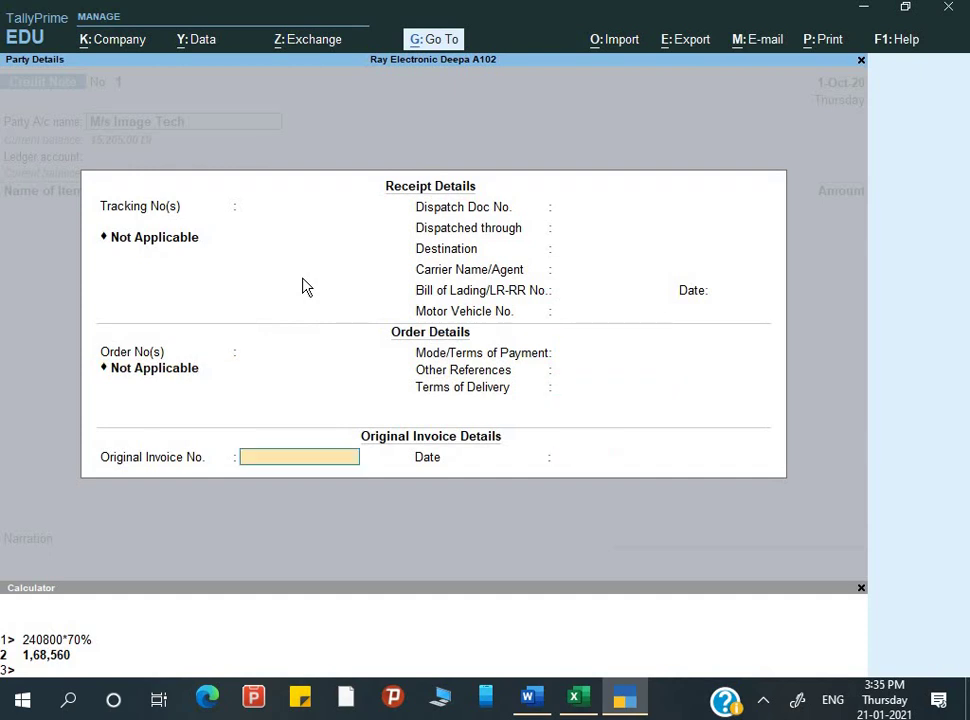
Step: Copy invoice number RE/Sale-0013/ 20-21 from transaction 8 in the Word assignment into the credit note's original invoice number
key(alt+Tab)
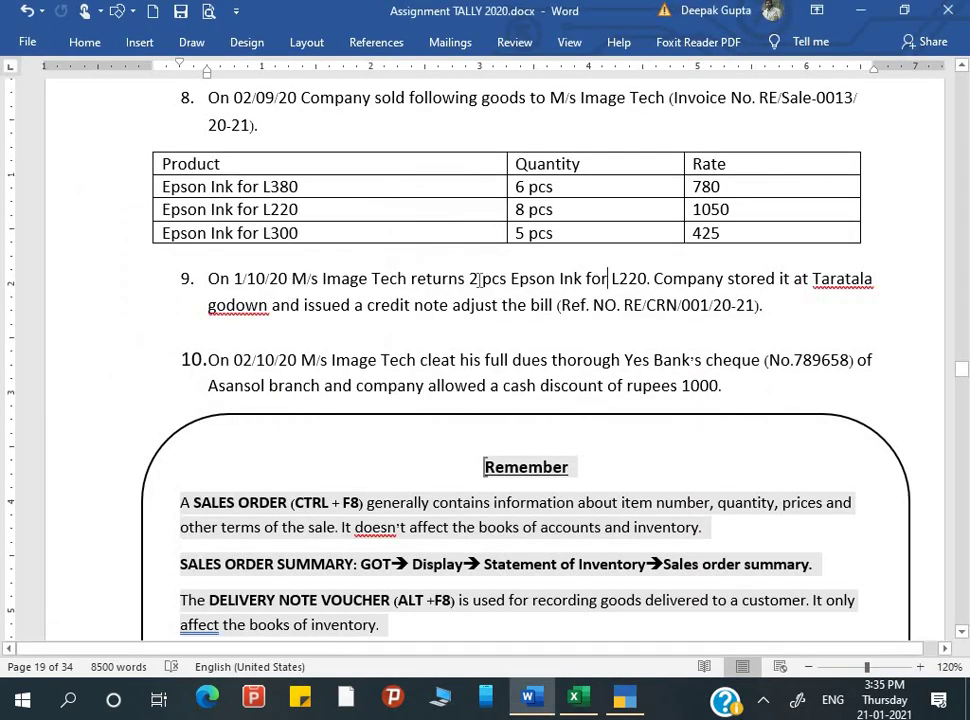
scroll(476, 290, up, 1)
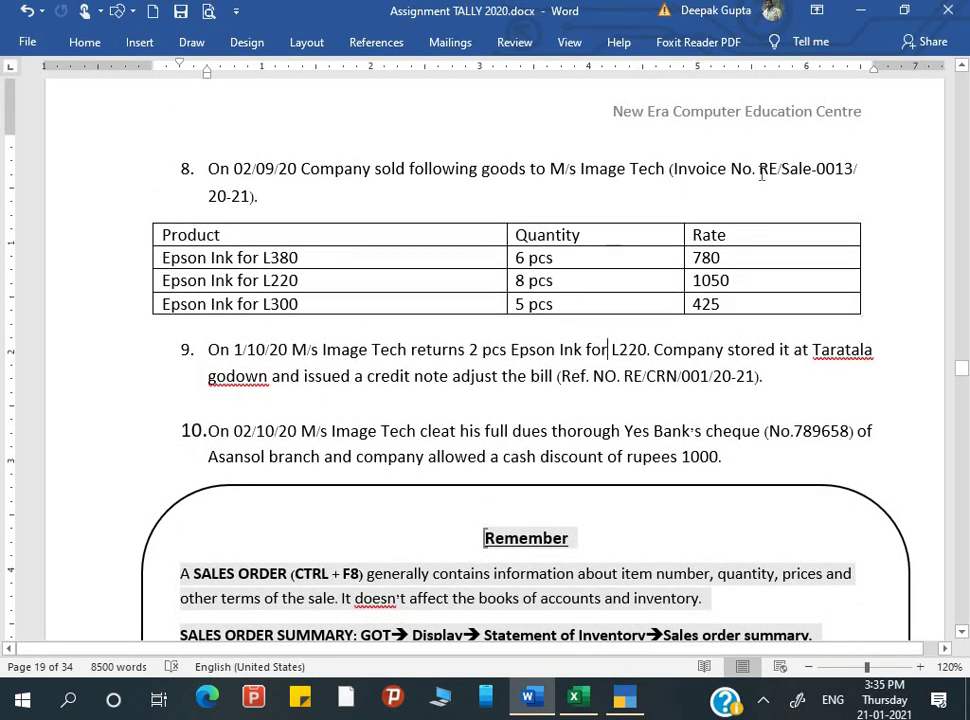
drag(759, 166, 252, 200)
key(ctrl+c)
key(alt+Tab)
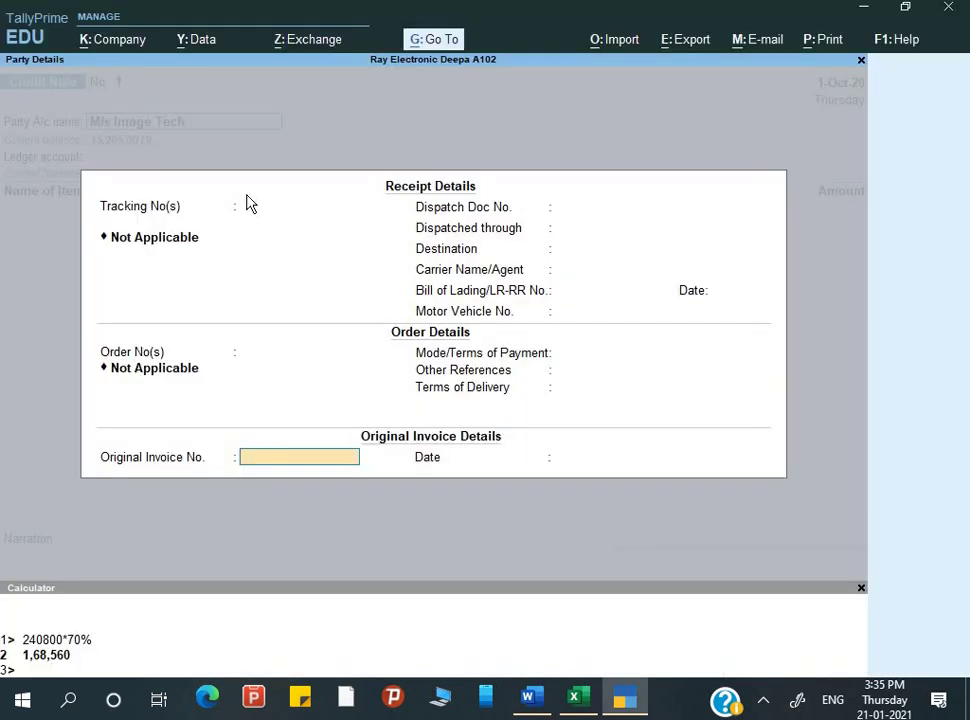
key(ctrl+alt+v)
key(Return)
Step: Set the original invoice date to 2-9 and accept the party details for M/s Image Tech
key(alt+Tab)
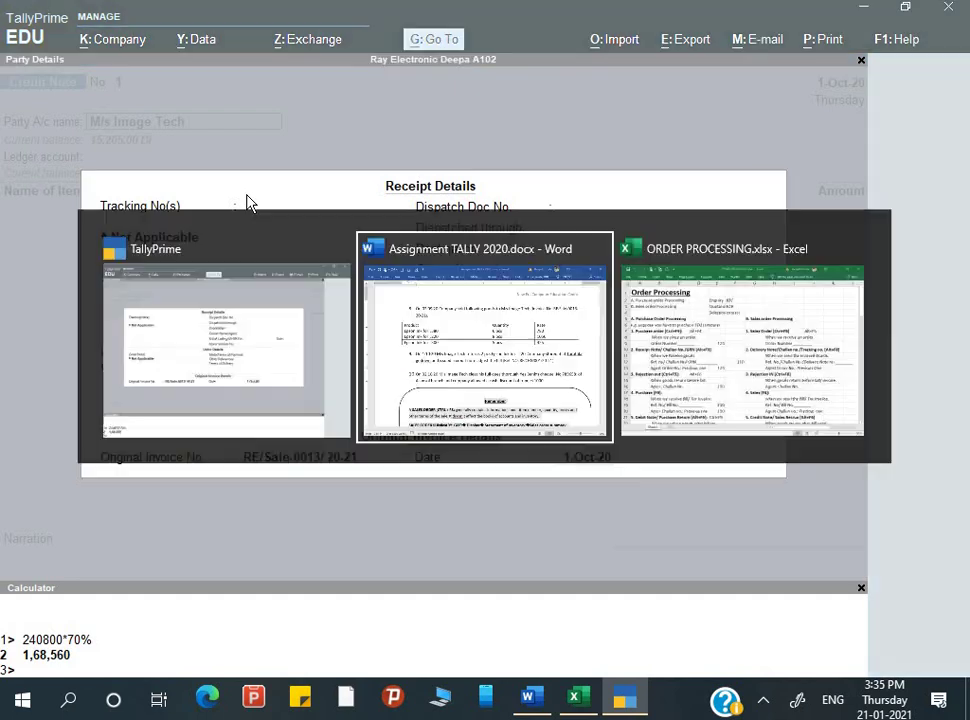
key(alt+Tab)
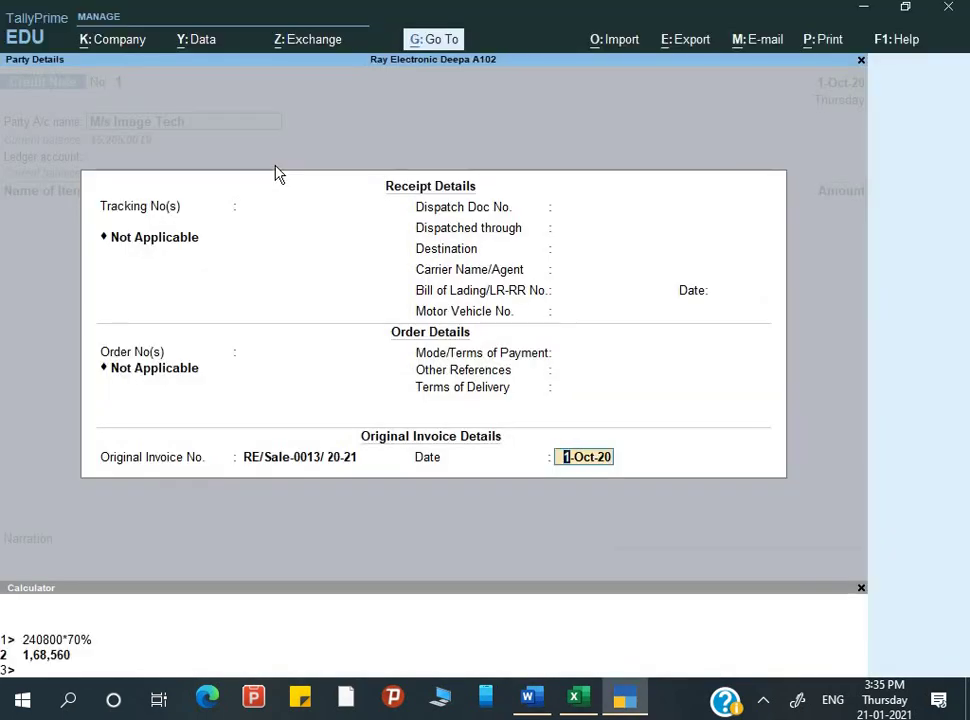
text(2-9)
key(Return)
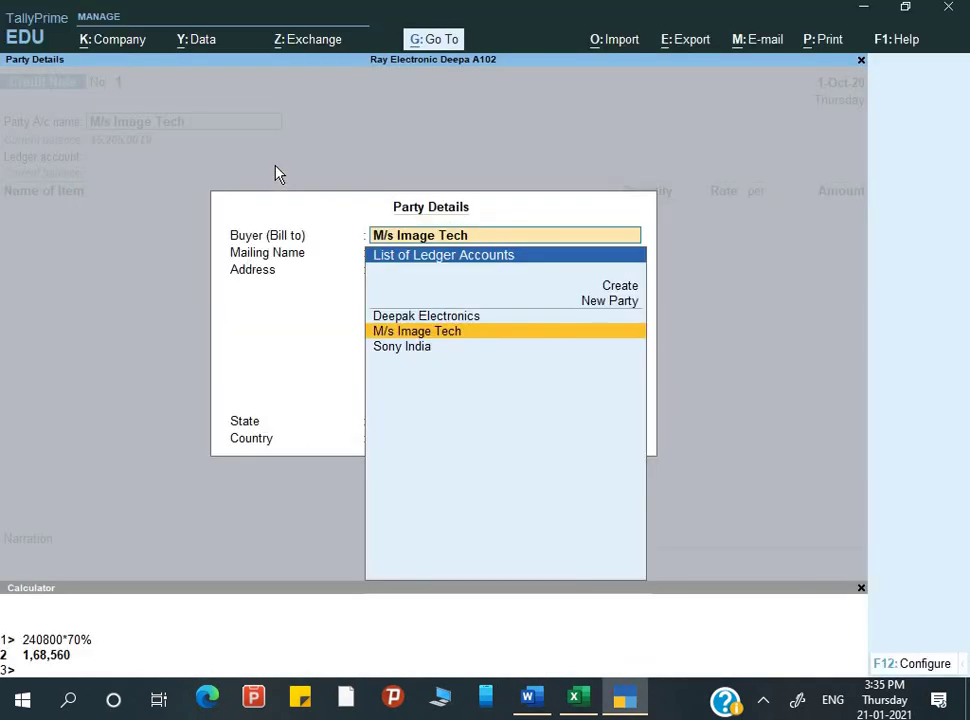
key(Return)
key(Return)
key(Return)
key(ctrl+a)
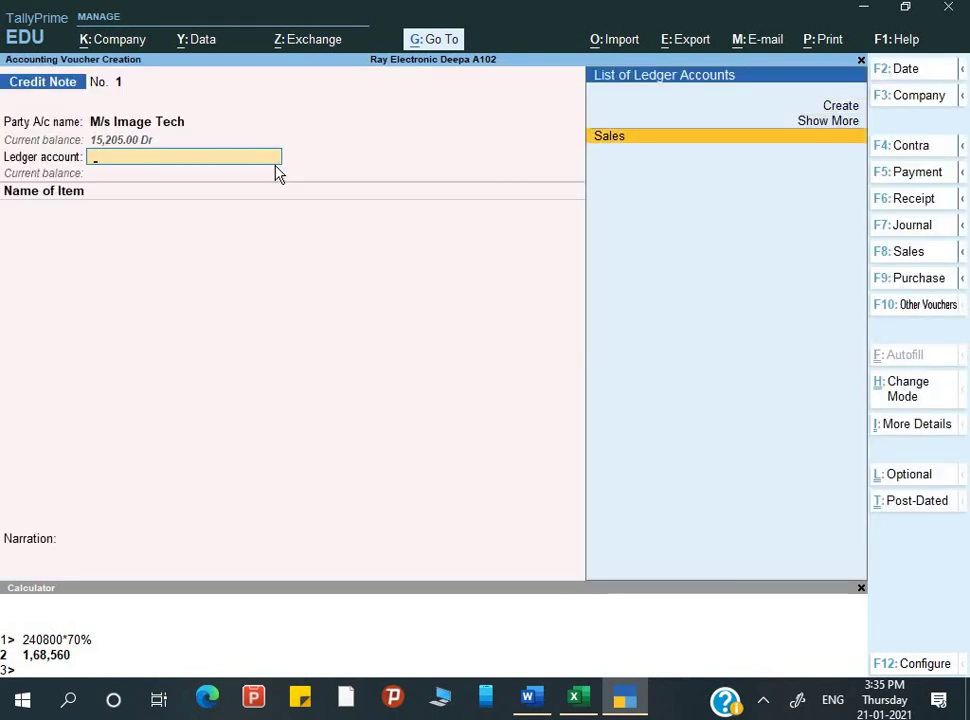
Step: Choose Sales as the credit note's ledger account and Epson Ink for L220 as the returned item
key(Return)
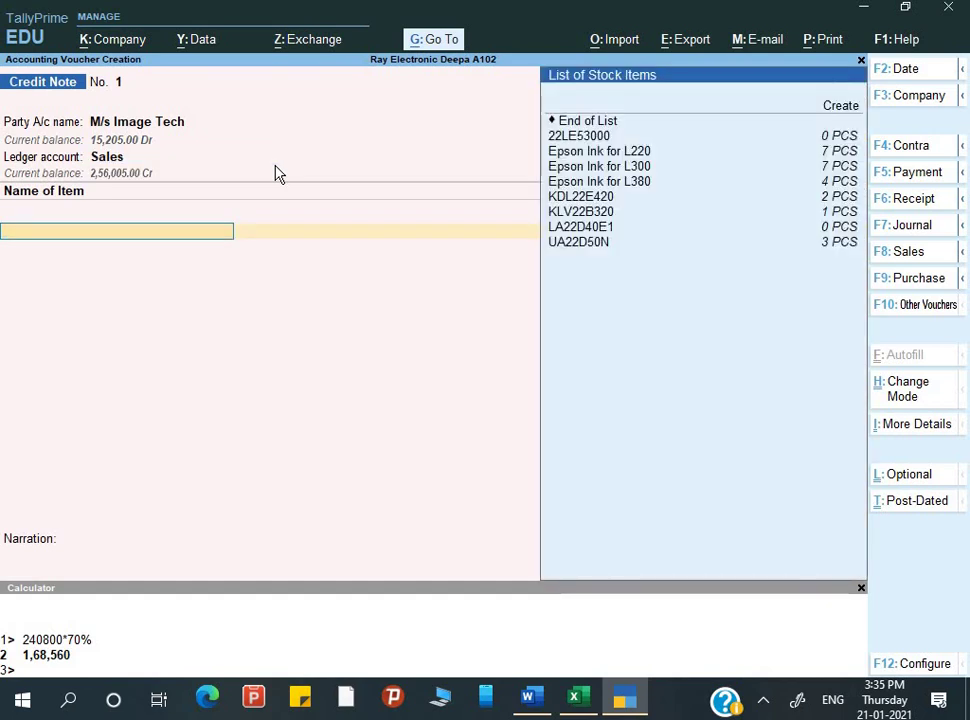
key(Down)
key(Down)
key(Down)
key(Down)
key(Up)
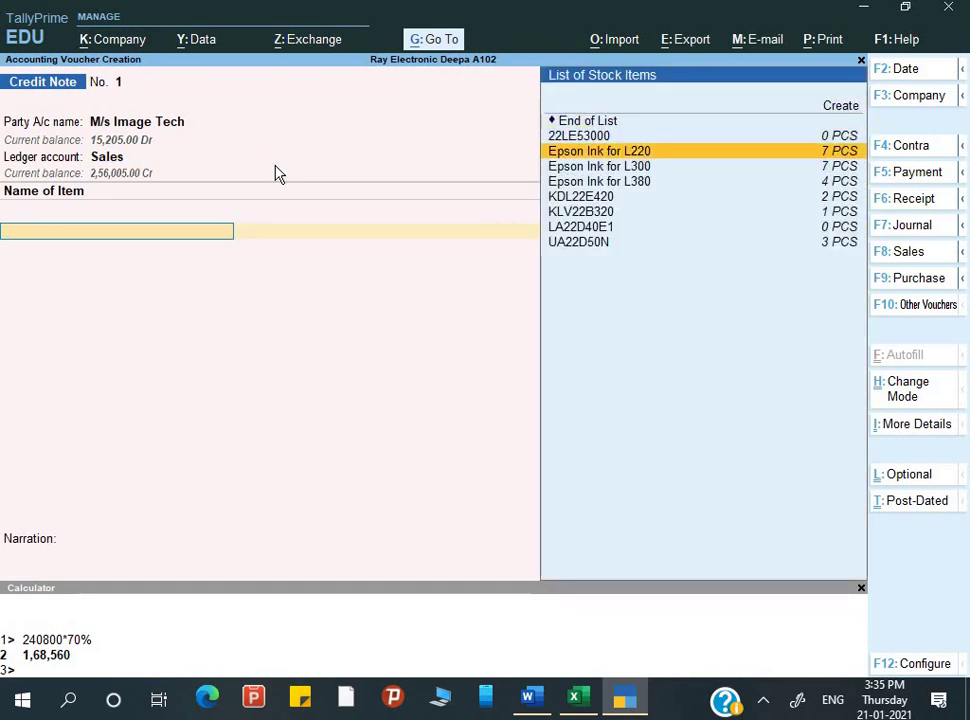
key(Return)
Step: Keep the tracking and order numbers Not Applicable, and allocate Epson Ink for L220 to Taratala godown, batch CM0620
key(Return)
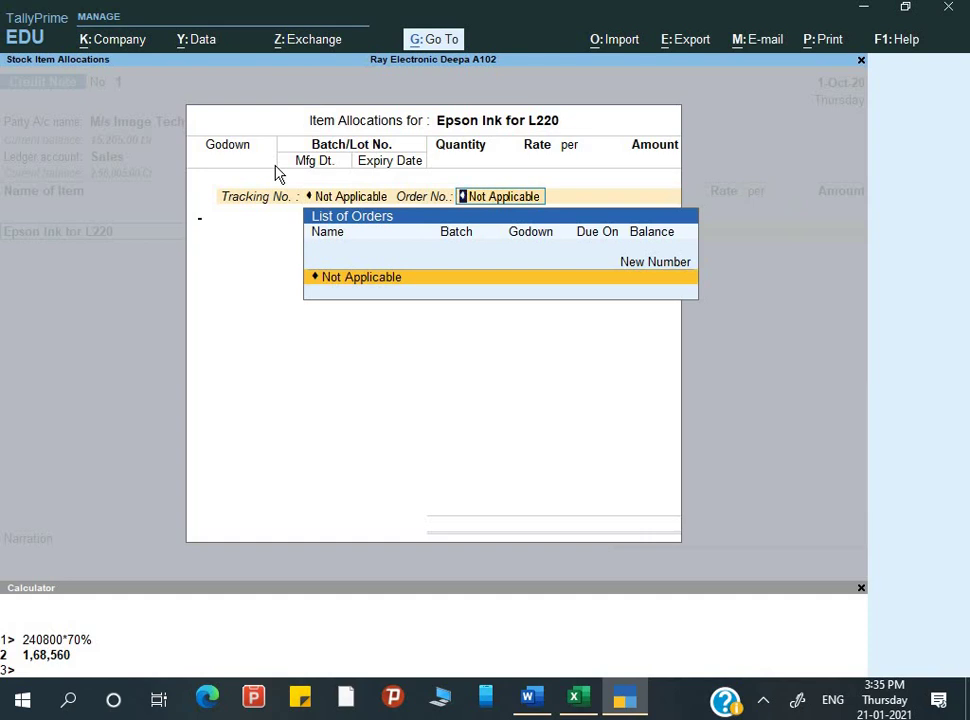
key(Return)
key(Down)
key(Down)
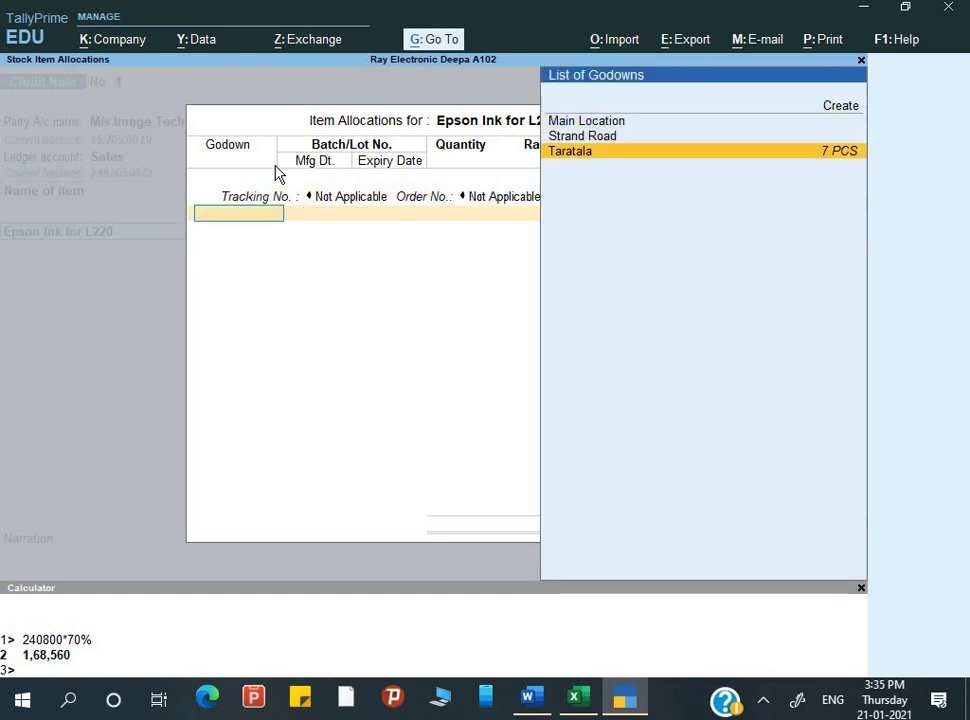
key(alt+Tab)
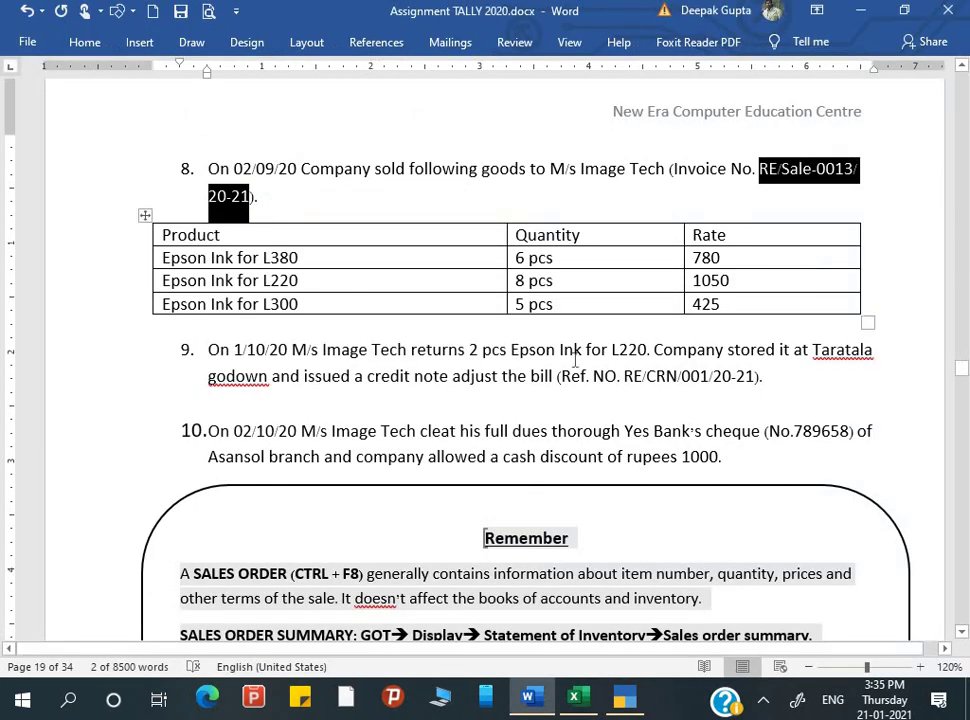
key(alt+Tab)
key(Return)
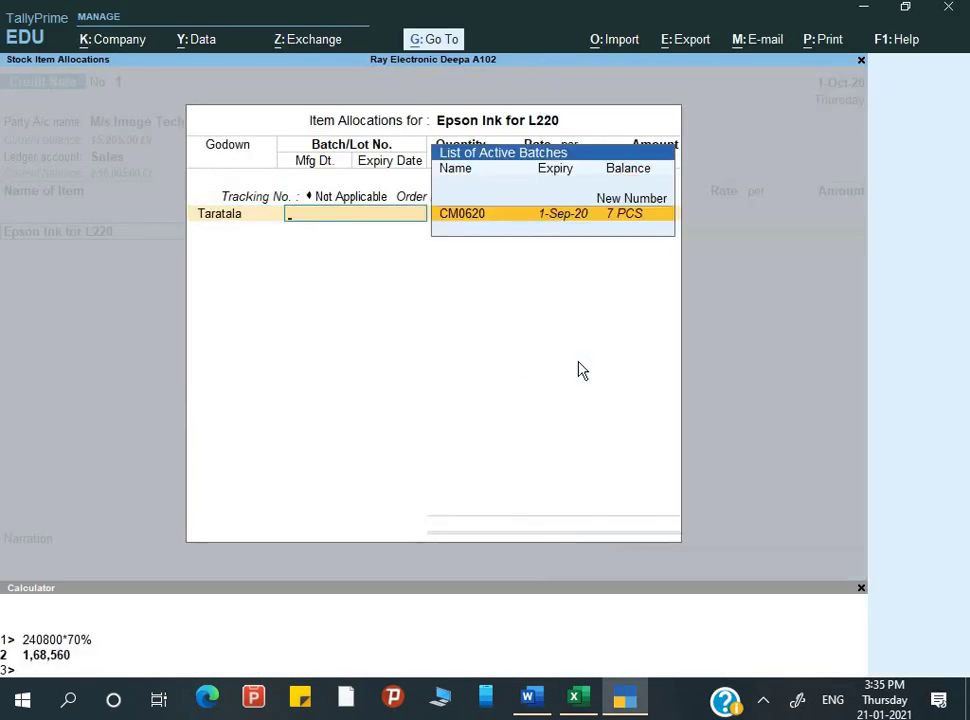
key(Return)
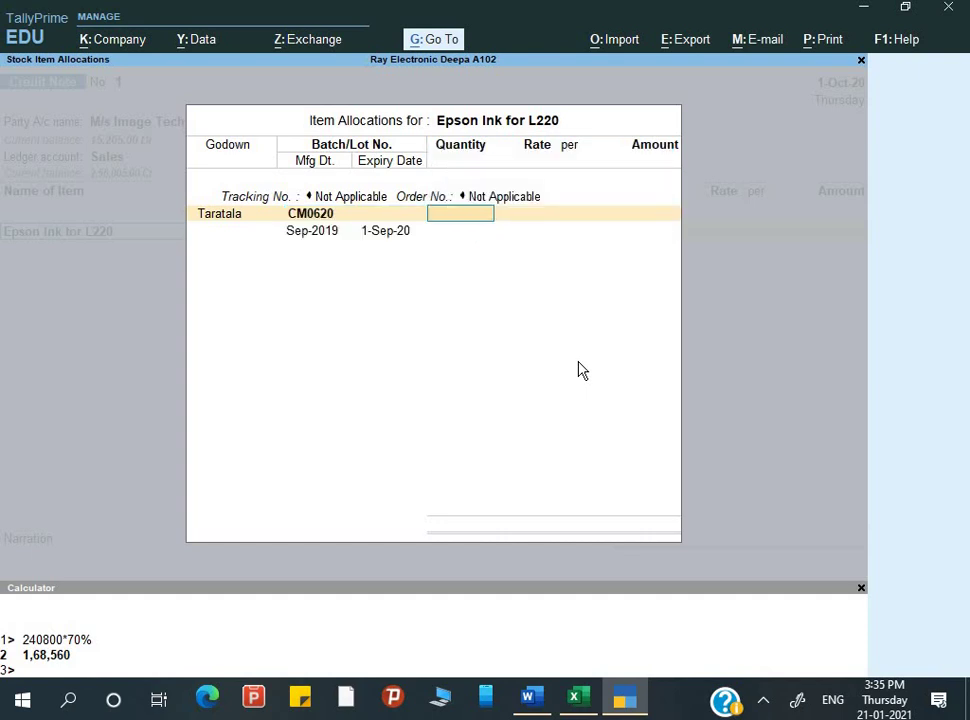
Step: Enter the returned quantity of 2 PCS at 1,050 per PCS for Epson Ink for L220 and complete its allocation
key(alt+Tab)
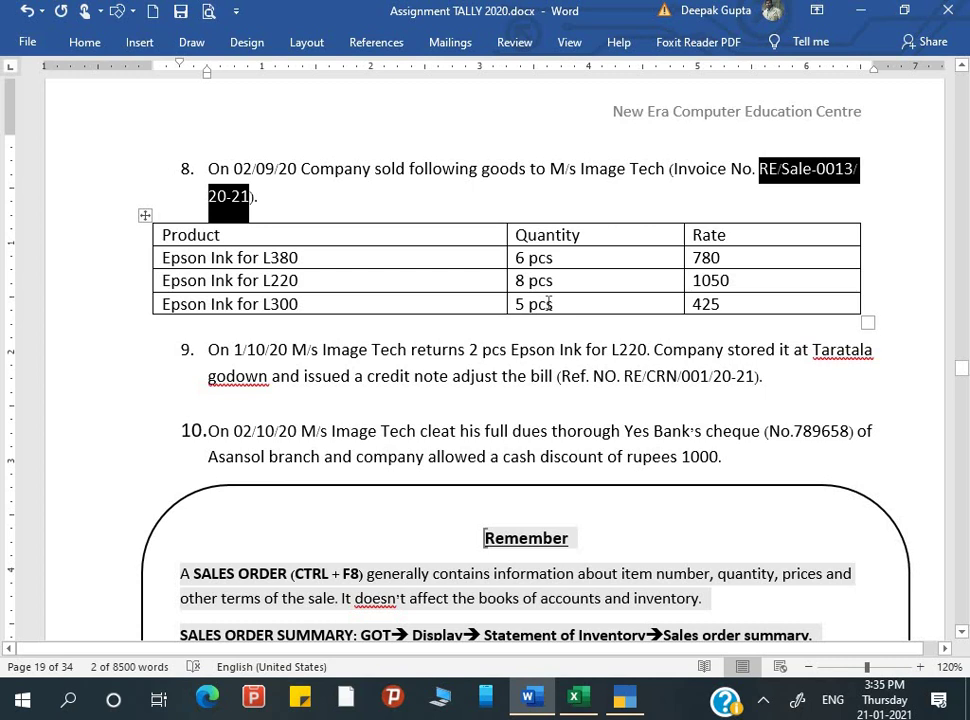
key(alt+Tab)
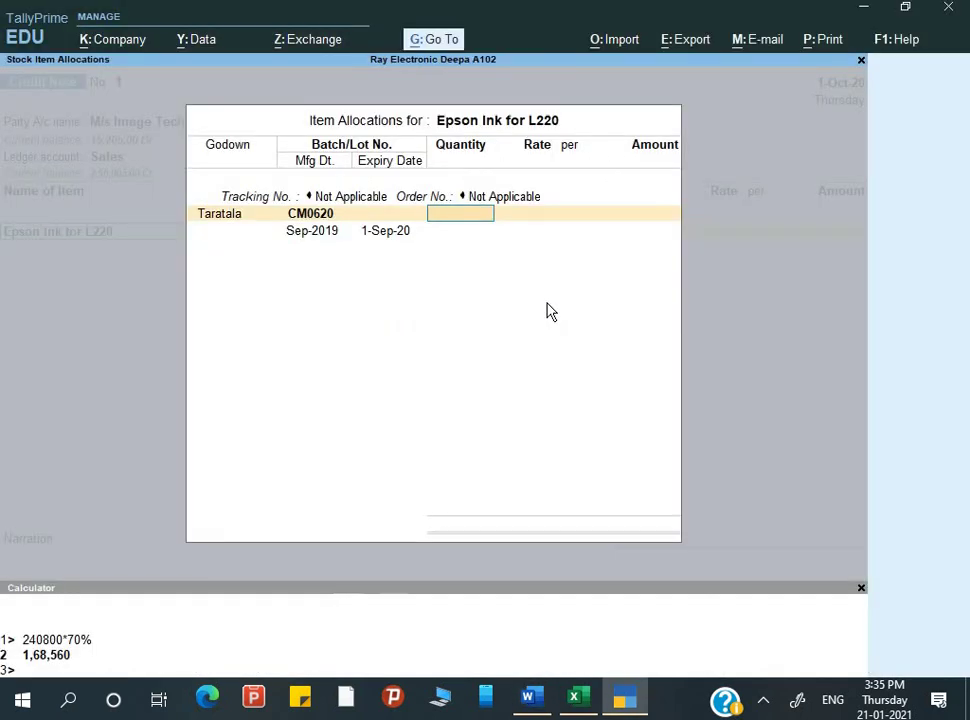
text(2)
key(Return)
key(Return)
key(Return)
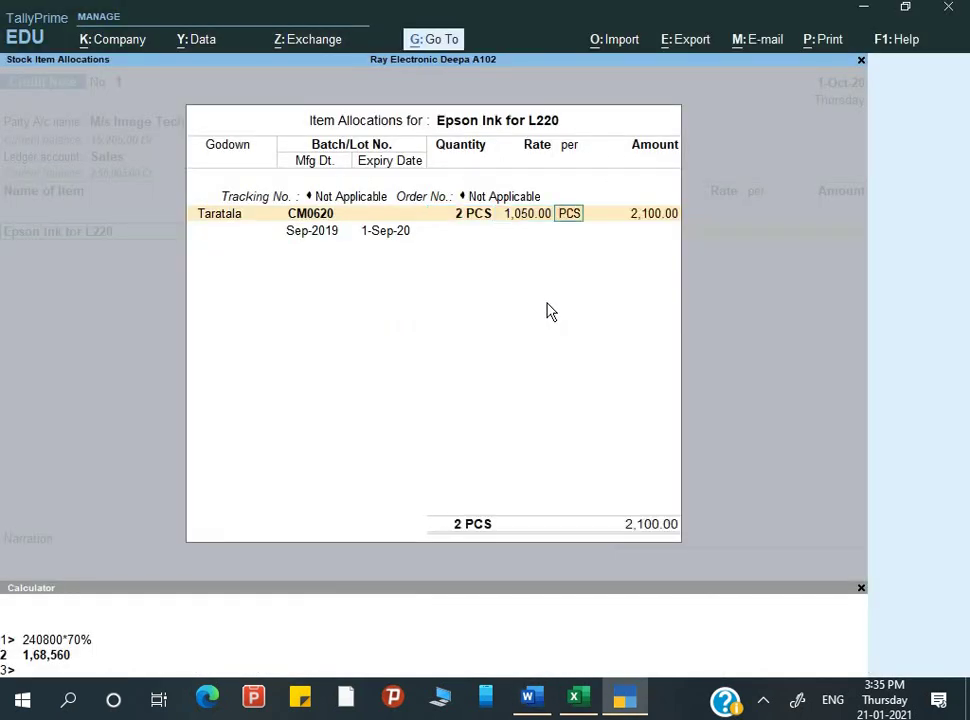
key(Return)
key(Return)
key(Return)
key(Return)
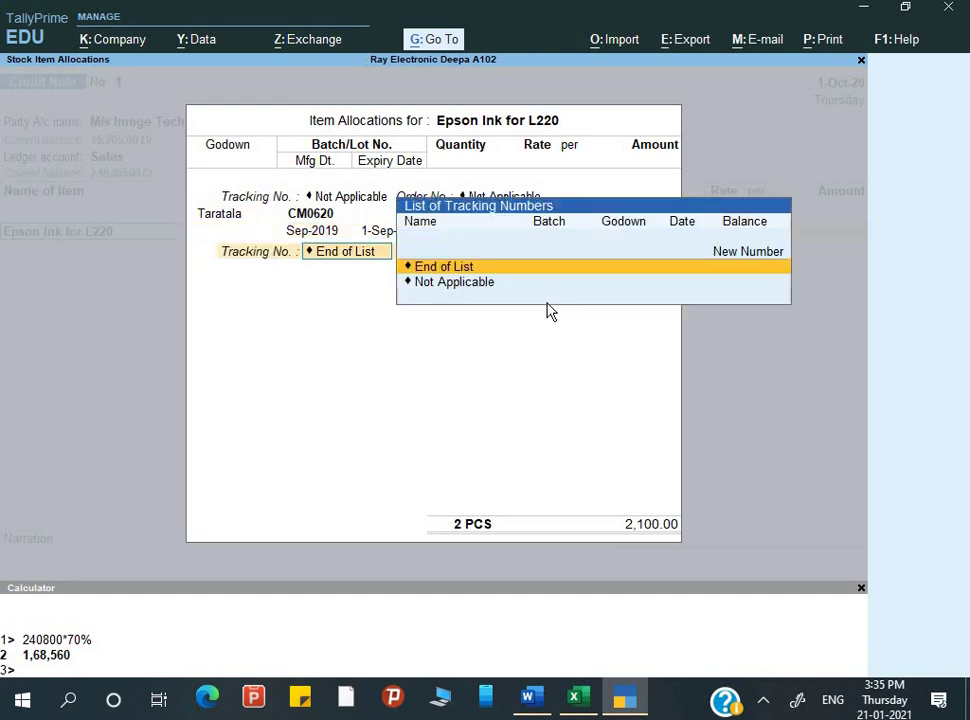
key(Return)
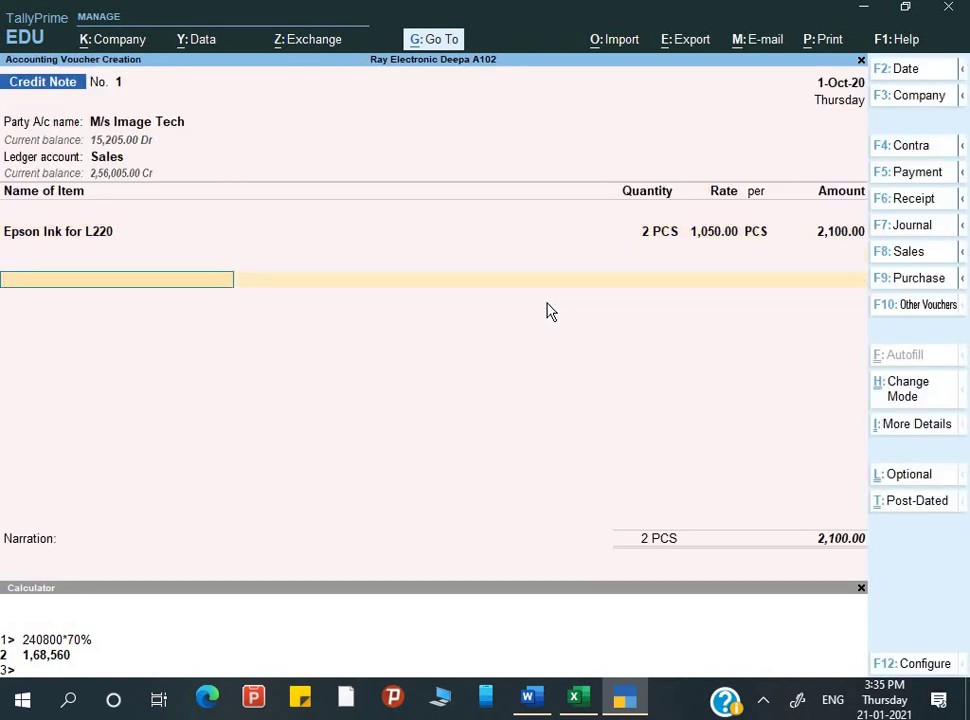
Step: Adjust the 2,100 credit against pending bill RE/Sale-0013/ 20-21 and save the credit note with the narration "Being sold goods return"
key(Return)
key(Return)
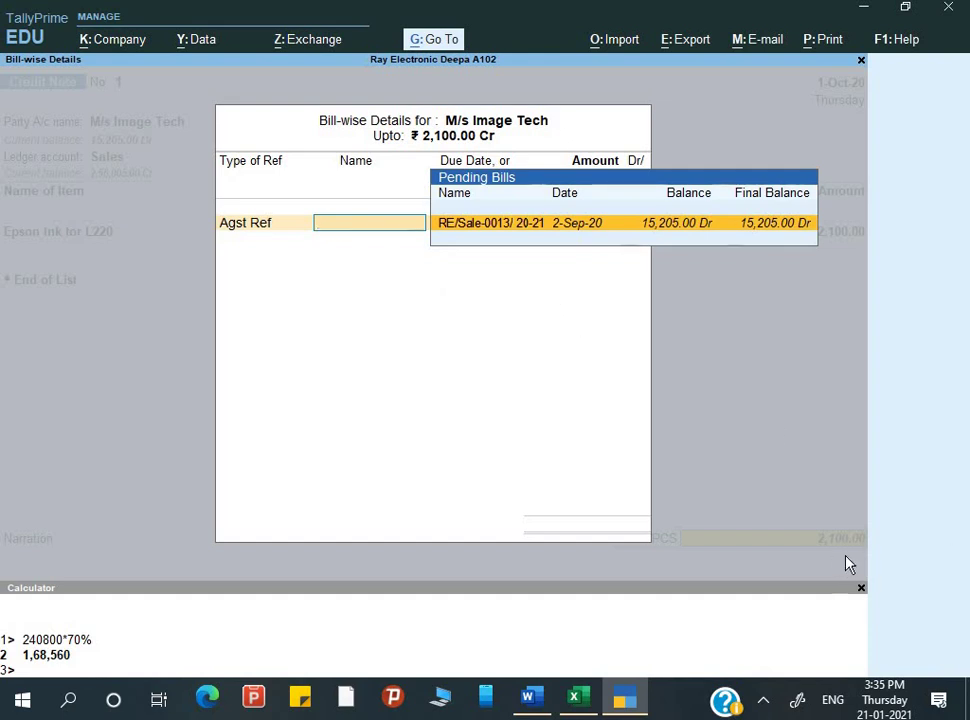
click(772, 238)
key(Return)
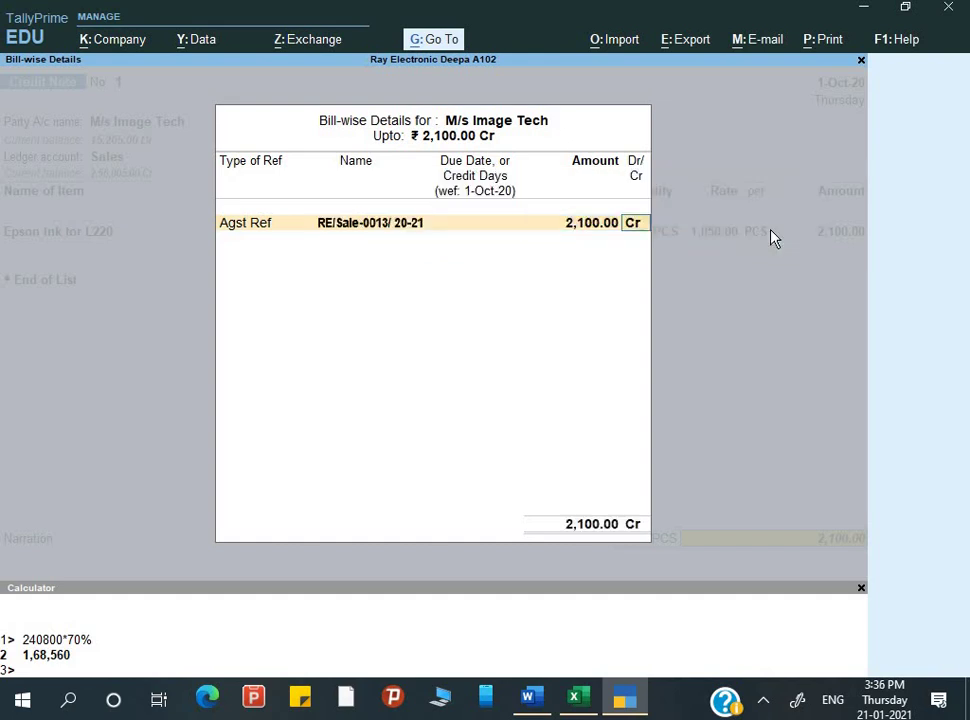
key(Return)
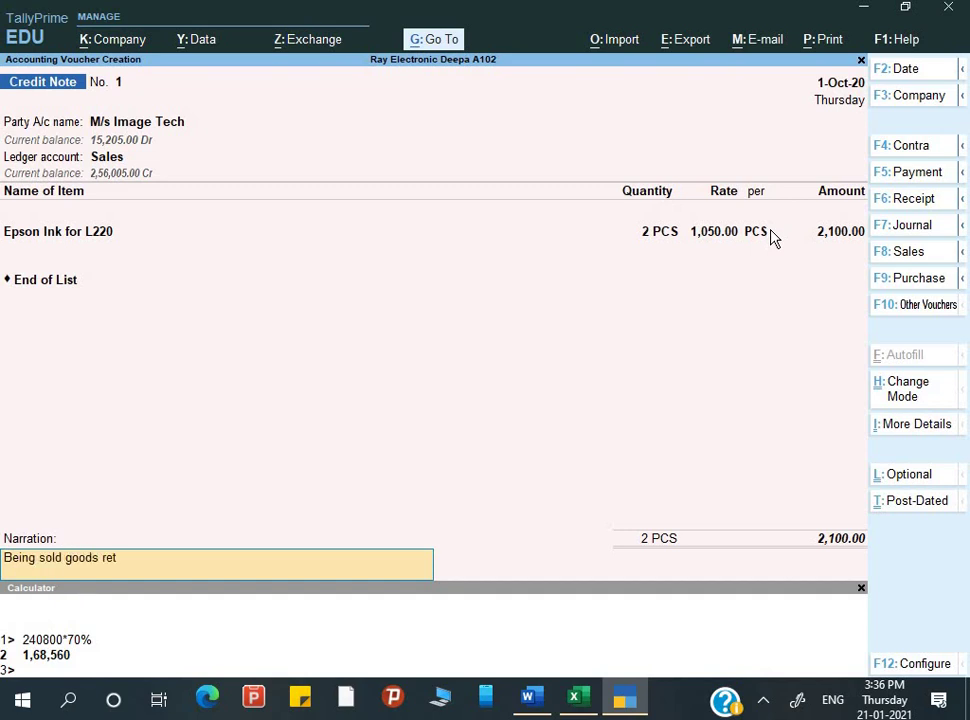
key(Return)
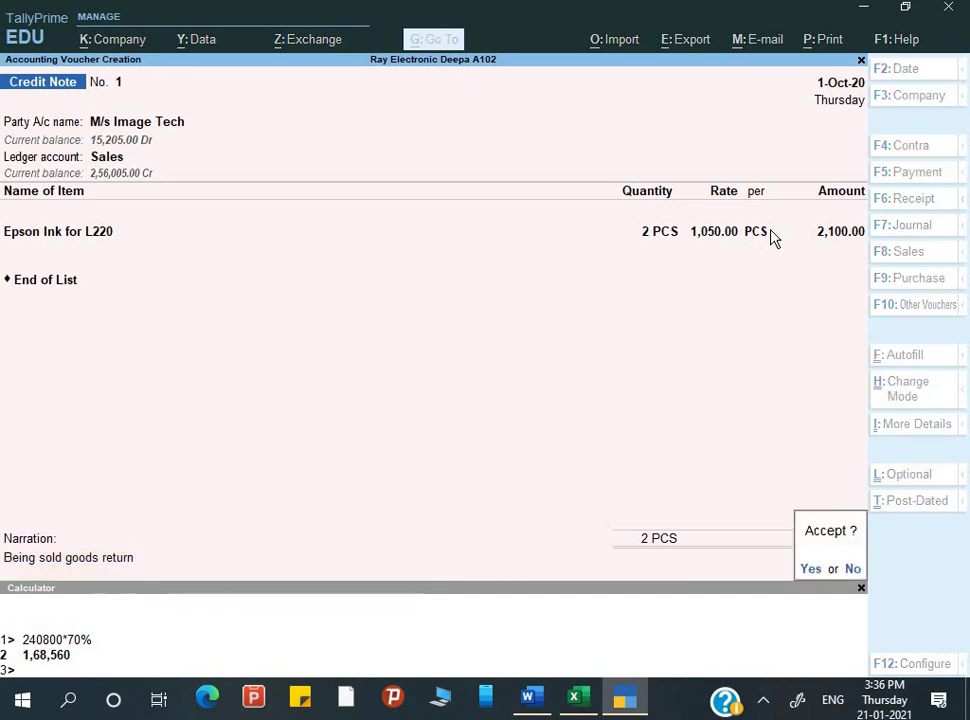
key(Return)
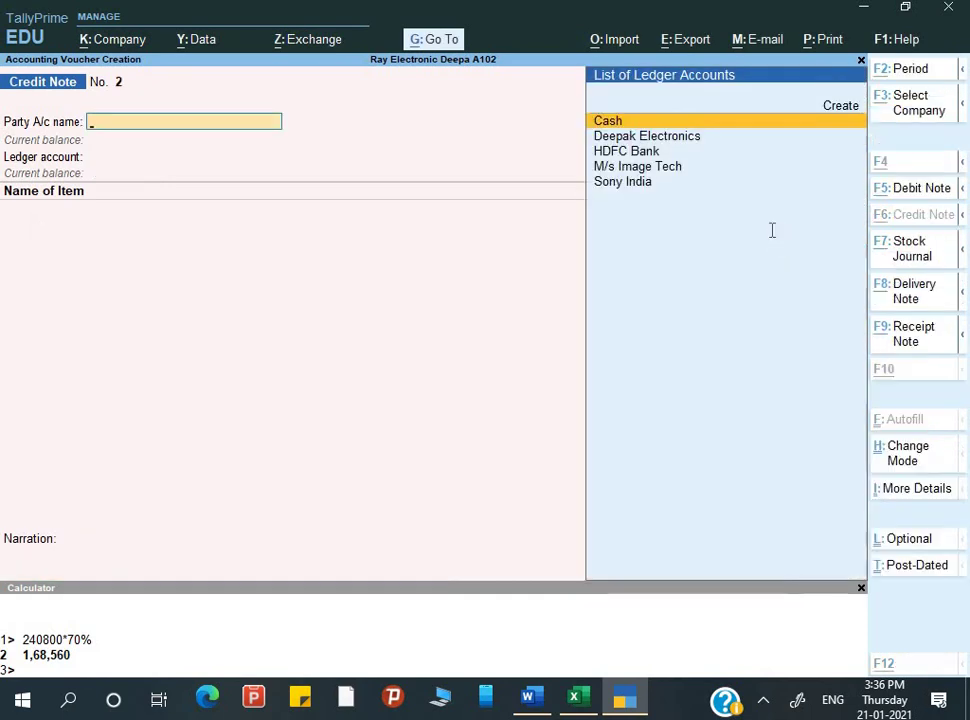
Step: Switch to the Word assignment, correct "cleat" to "clear" in item 10, and save the document
key(alt+Tab)
scroll(740, 381, down, 1)
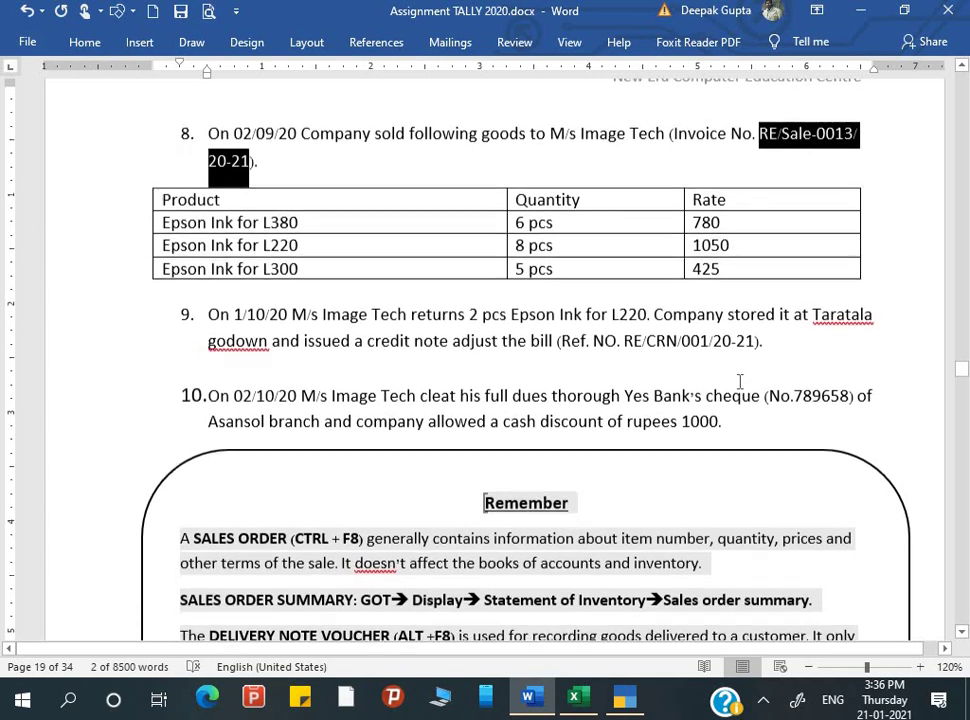
scroll(740, 381, down, 1)
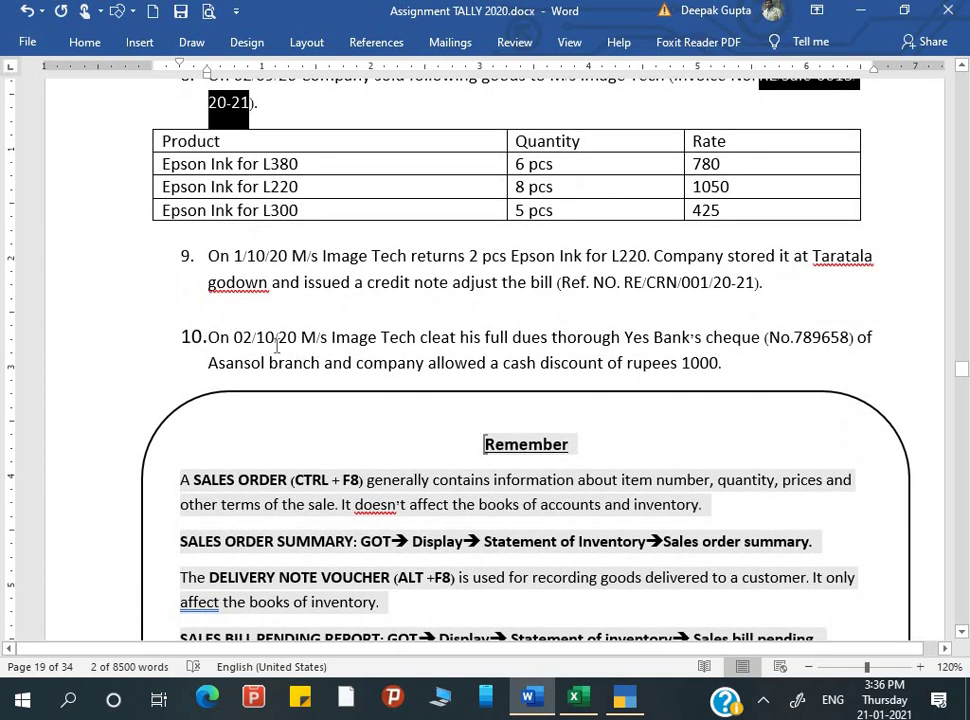
click(276, 340)
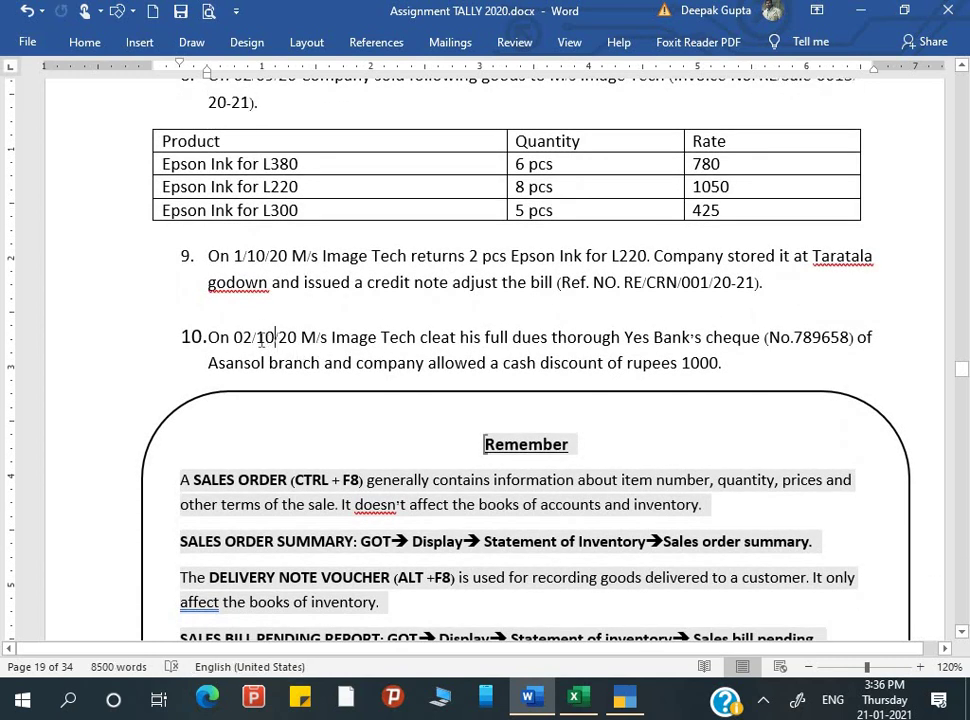
click(456, 340)
key(BackSpace)
text(r)
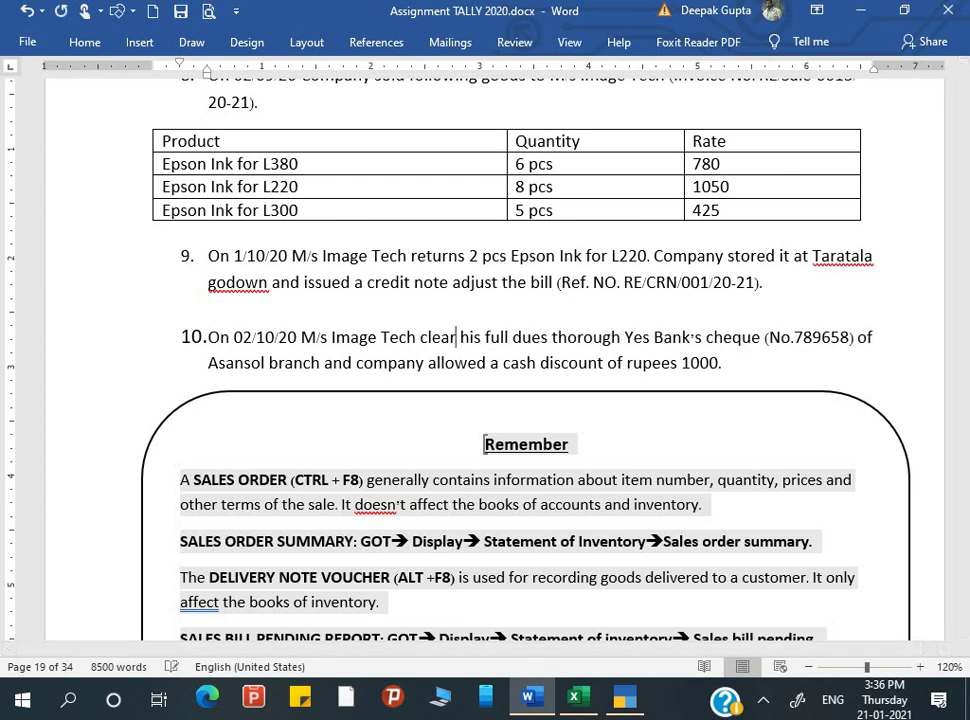
key(ctrl+s)
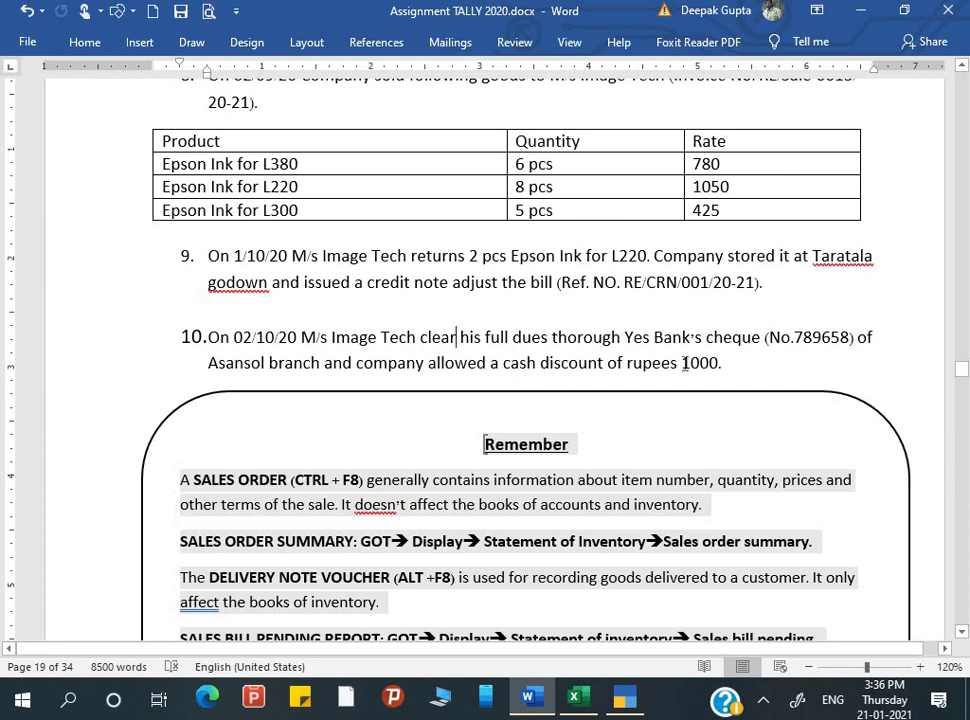
Step: Switch back to TallyPrime and start a receipt voucher dated 2-10-2020 crediting M/s Image Tech
key(alt+Tab)
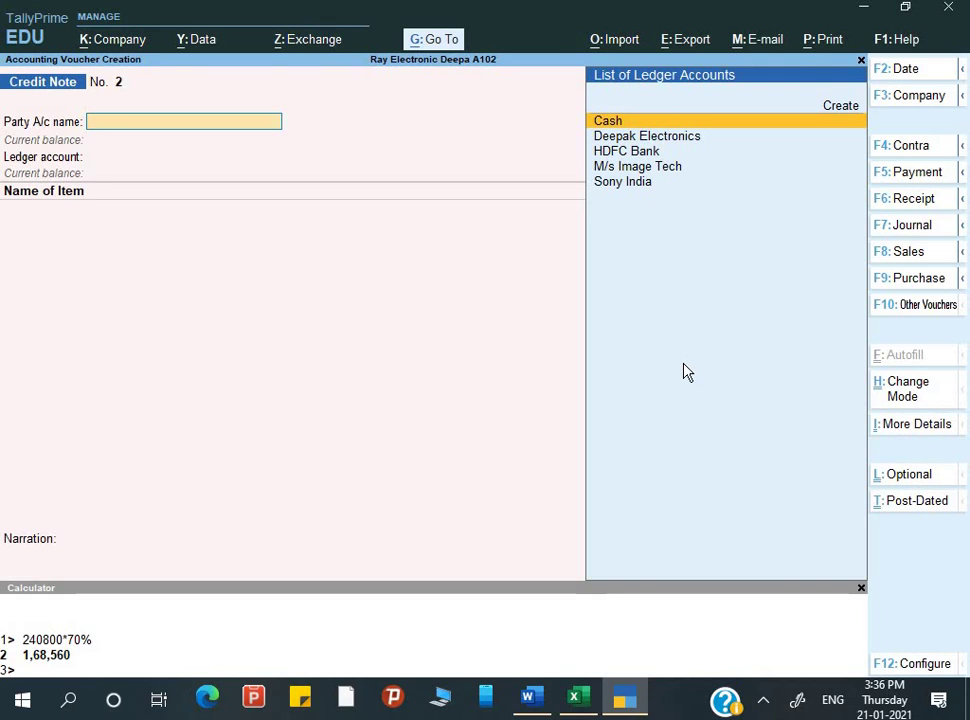
key(F6)
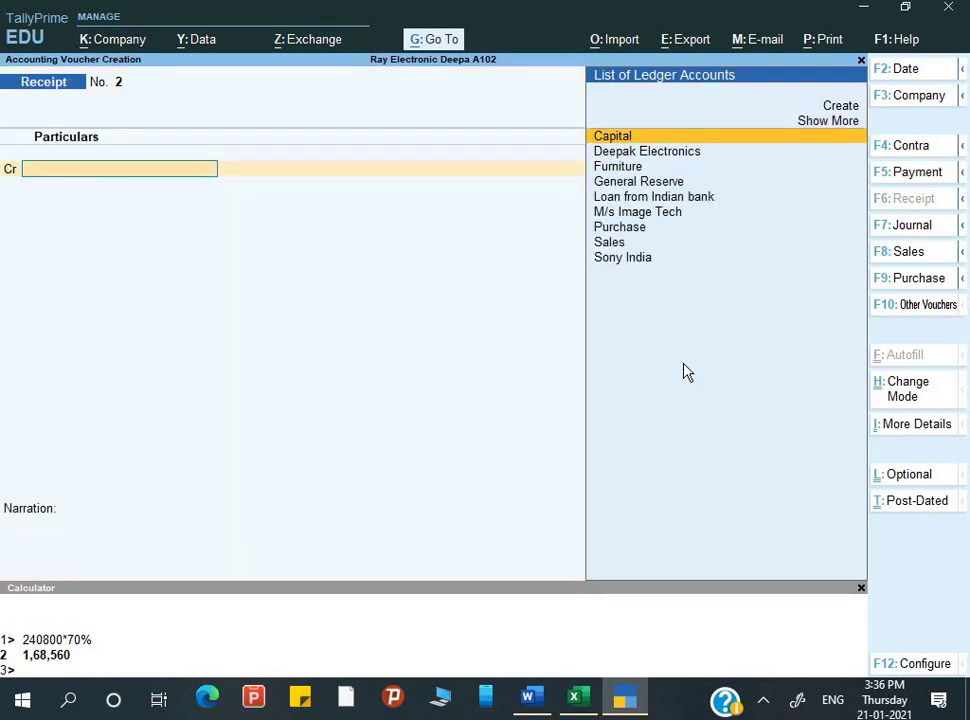
key(Down)
key(Down)
key(Down)
key(Down)
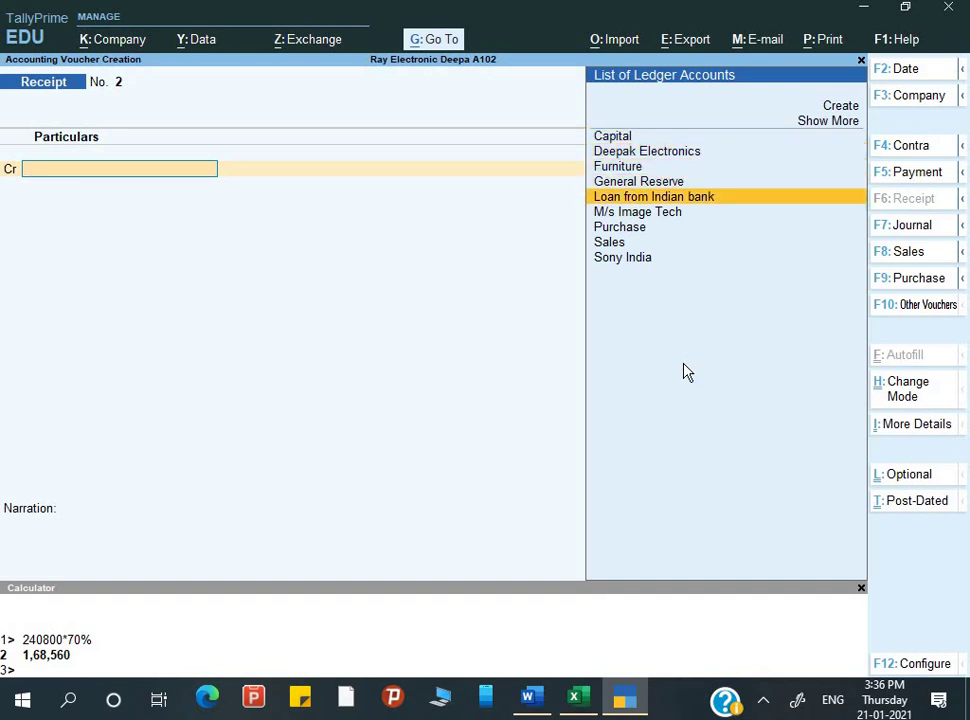
key(Down)
key(Return)
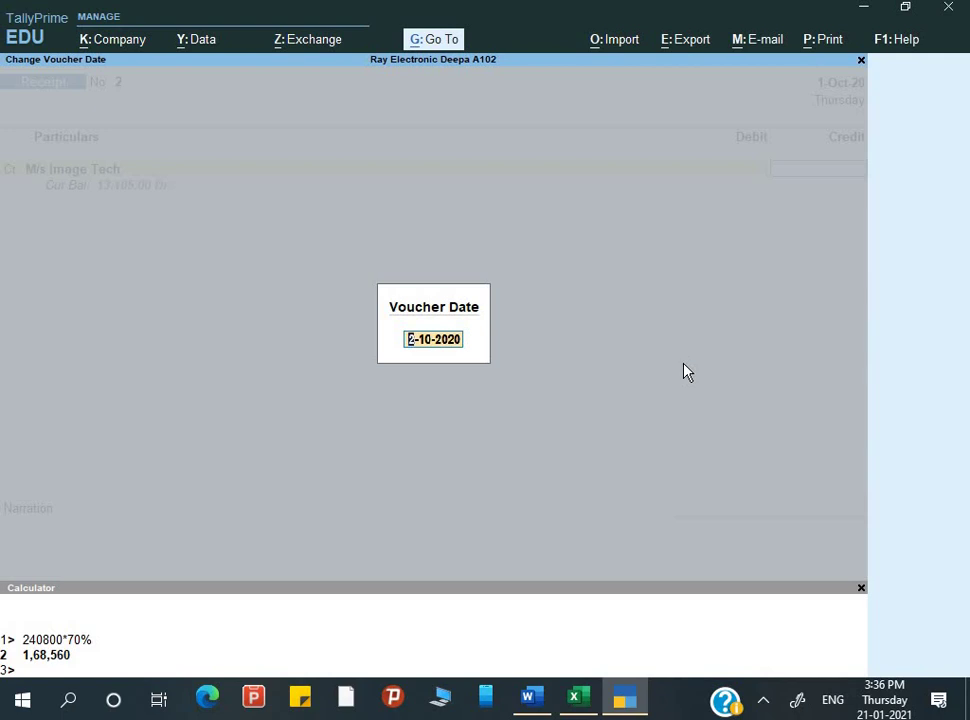
key(Return)
Step: Check item 10 in the Word assignment, then credit M/s Image Tech 13,105 in TallyPrime against bill RE/Sale-0013/ 20-21
key(alt+Tab)
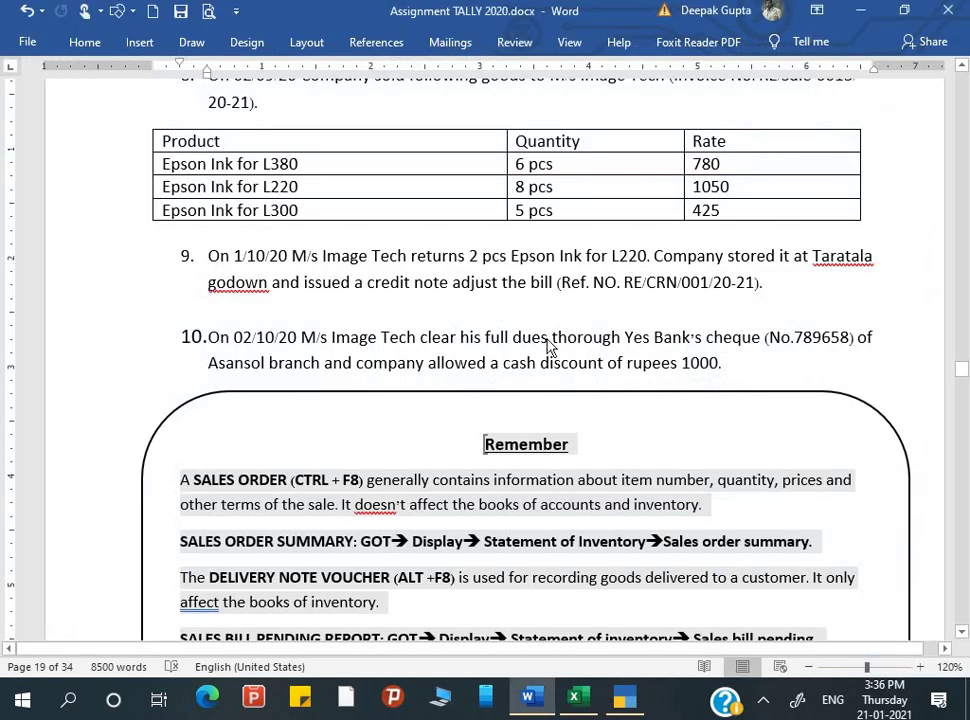
key(alt+Tab)
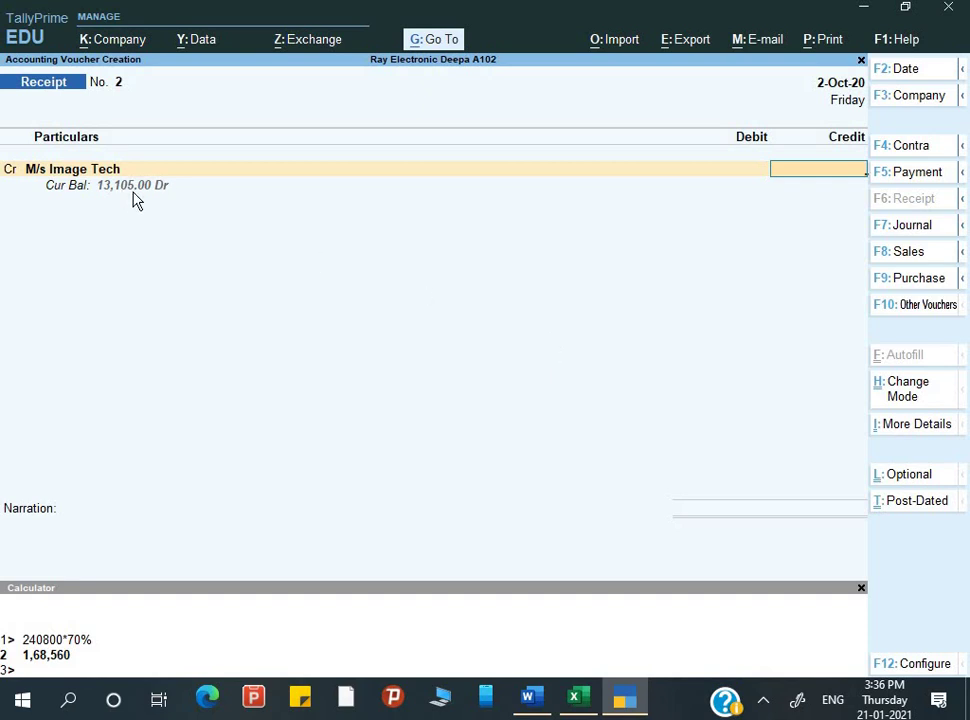
text(13)
text(105)
key(Return)
key(Return)
key(Return)
key(Return)
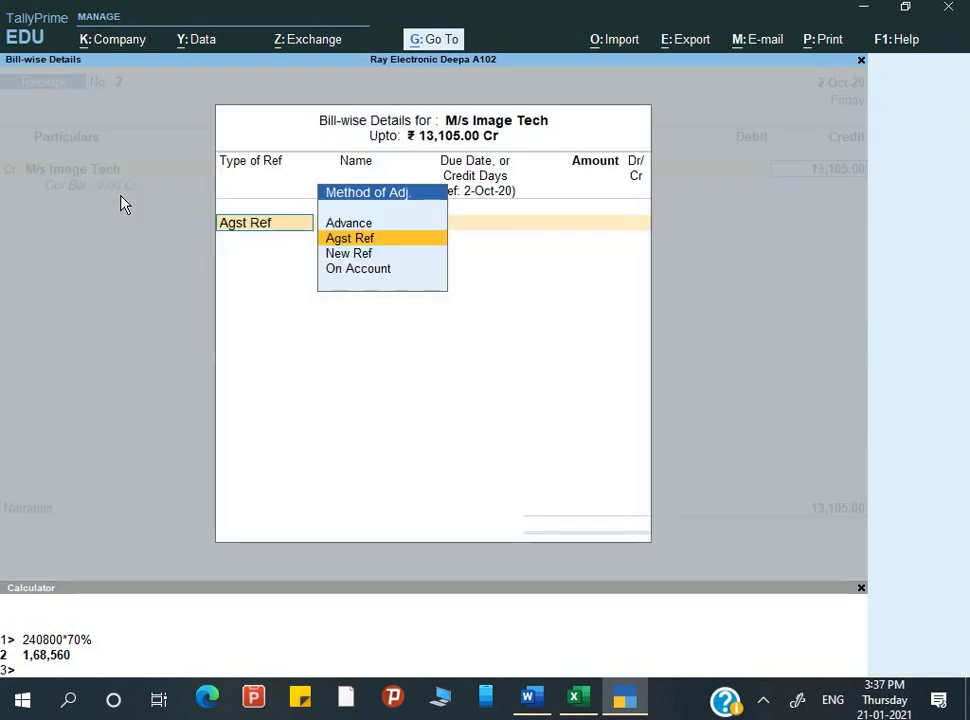
key(Return)
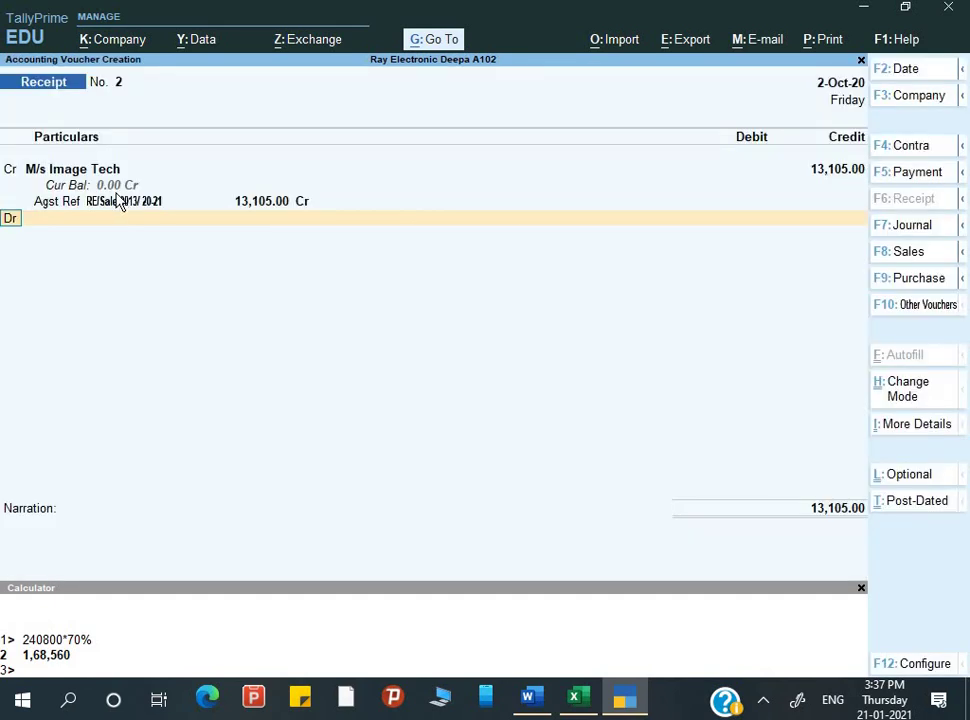
Step: Debit HDFC Bank with 12,105 in the receipt voucher
key(Return)
key(Down)
key(Down)
key(Down)
key(Down)
key(Down)
key(Return)
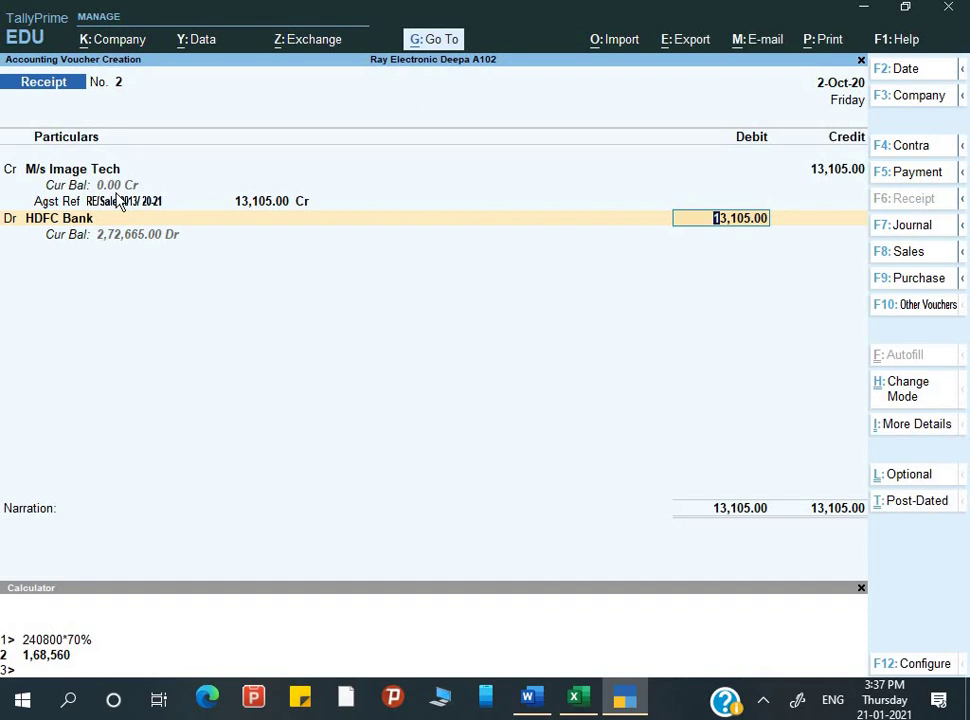
text(12,105)
key(Return)
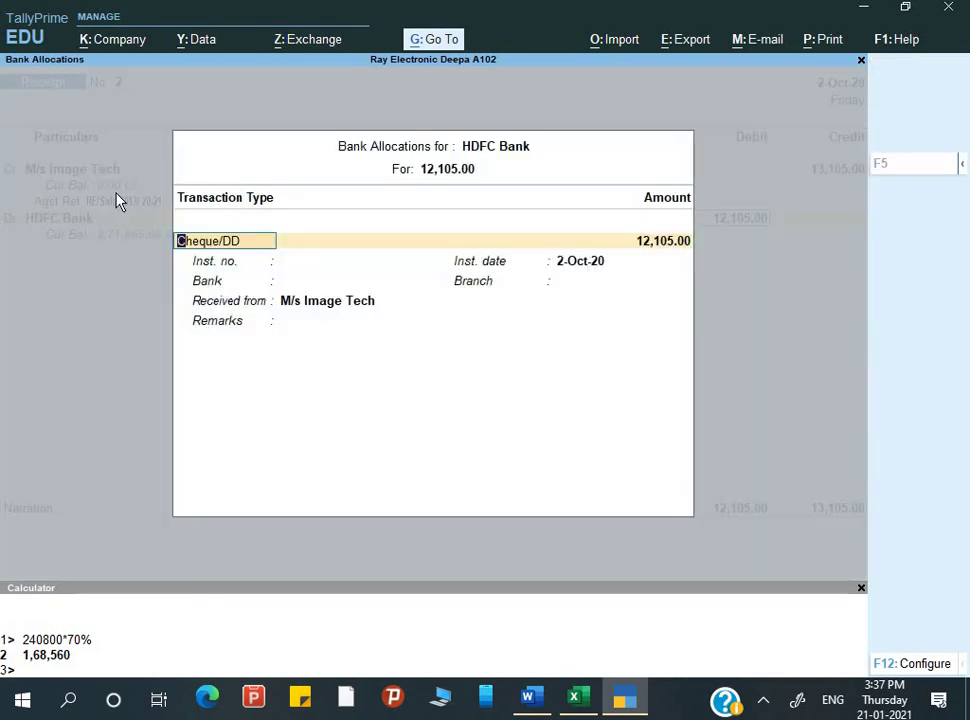
Step: Keep Cheque/DD as the transaction type and copy item 10's cheque number from Word into TallyPrime's instrument number, keeping the instrument date
key(Return)
key(Return)
key(alt+Tab)
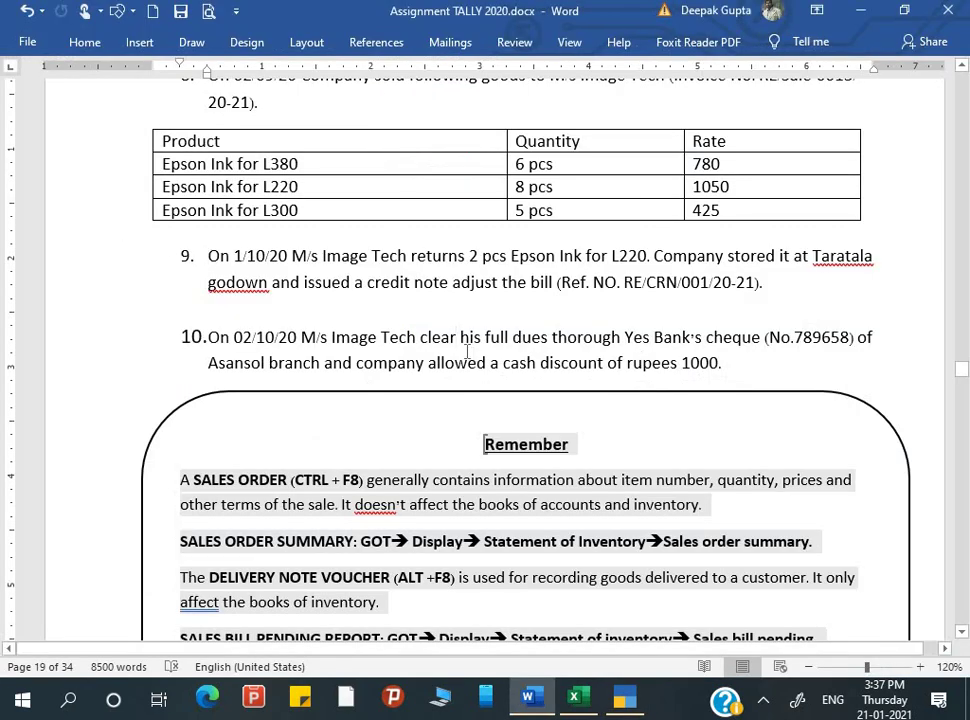
drag(827, 337, 850, 340)
click(795, 337)
key(alt+Tab)
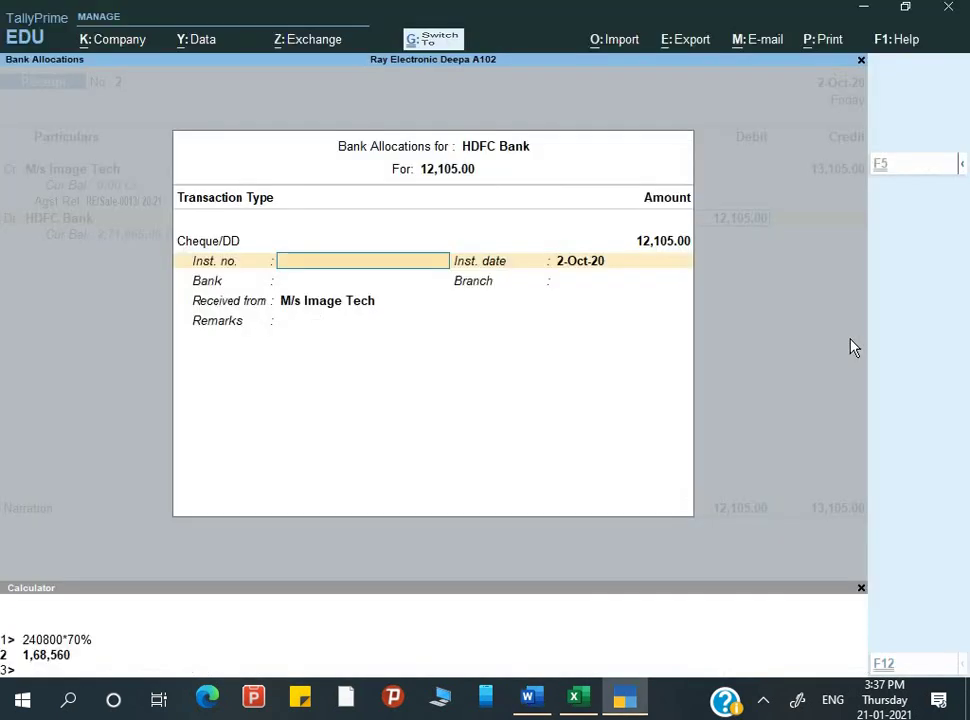
key(ctrl+alt+v)
key(Return)
key(Return)
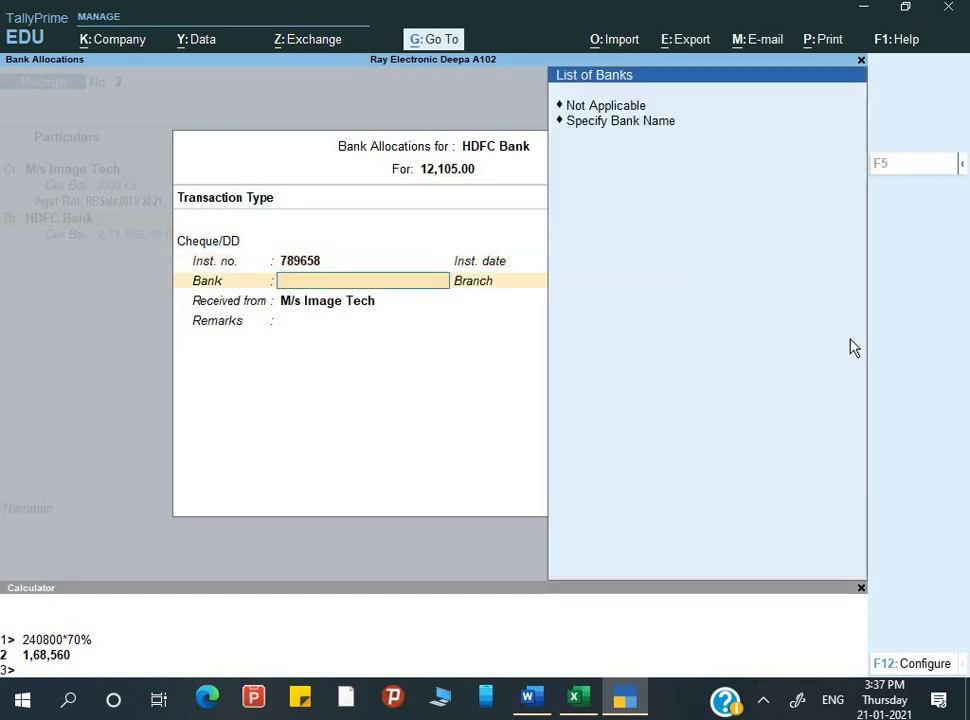
Step: Specify Yes Bank, Asansol branch, as the cheque's issuing bank and accept the HDFC Bank allocation
key(Down)
key(Return)
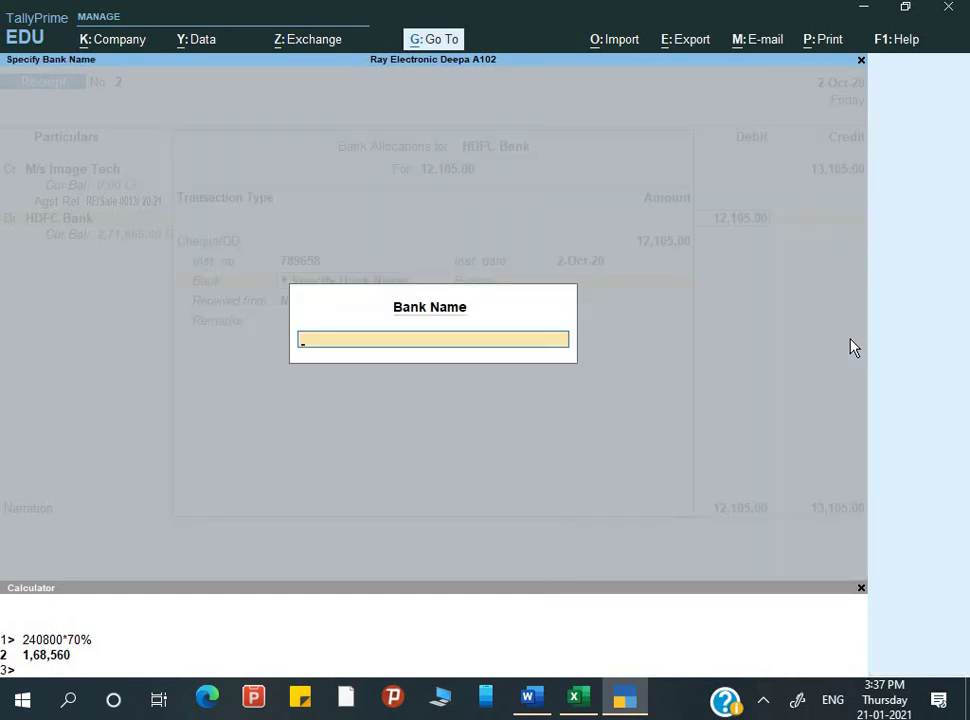
text(Yes Bank)
key(Return)
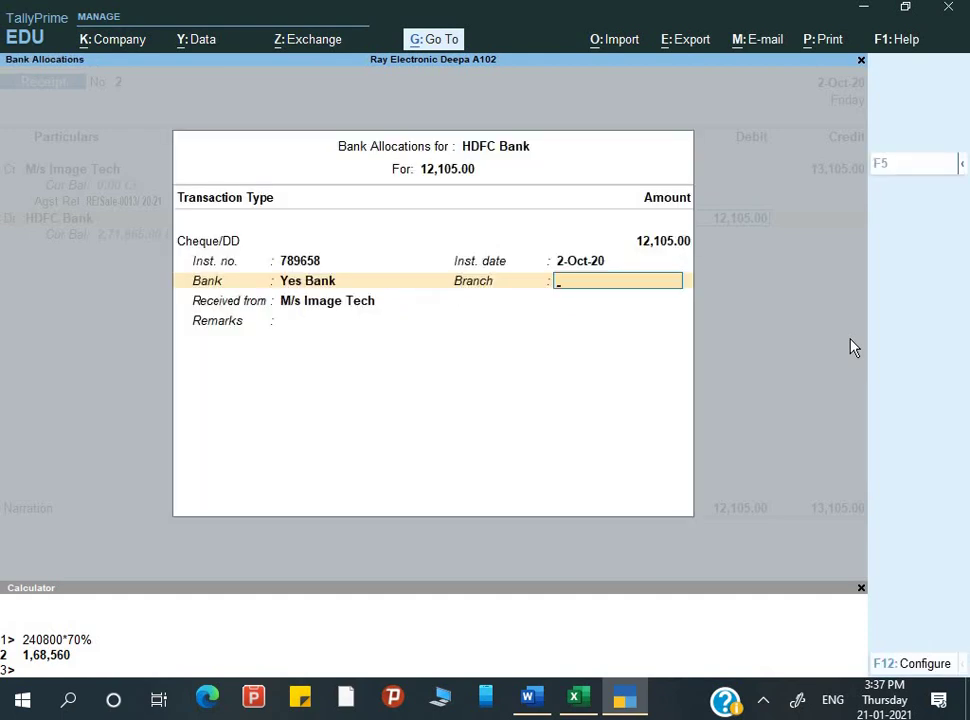
text(Asansol)
key(Return)
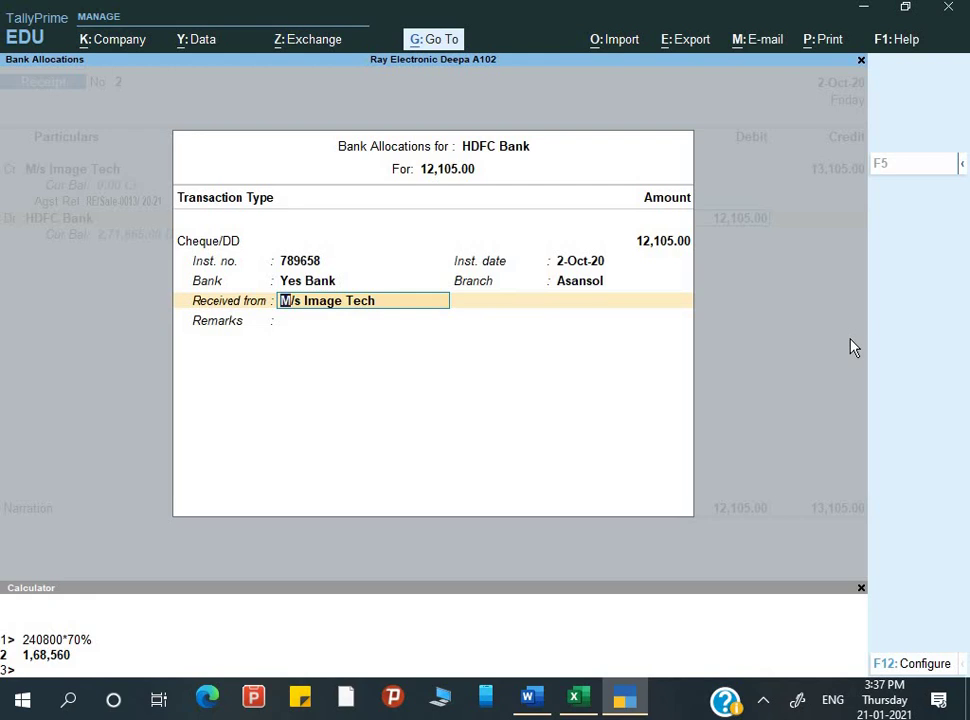
key(Return)
key(Return)
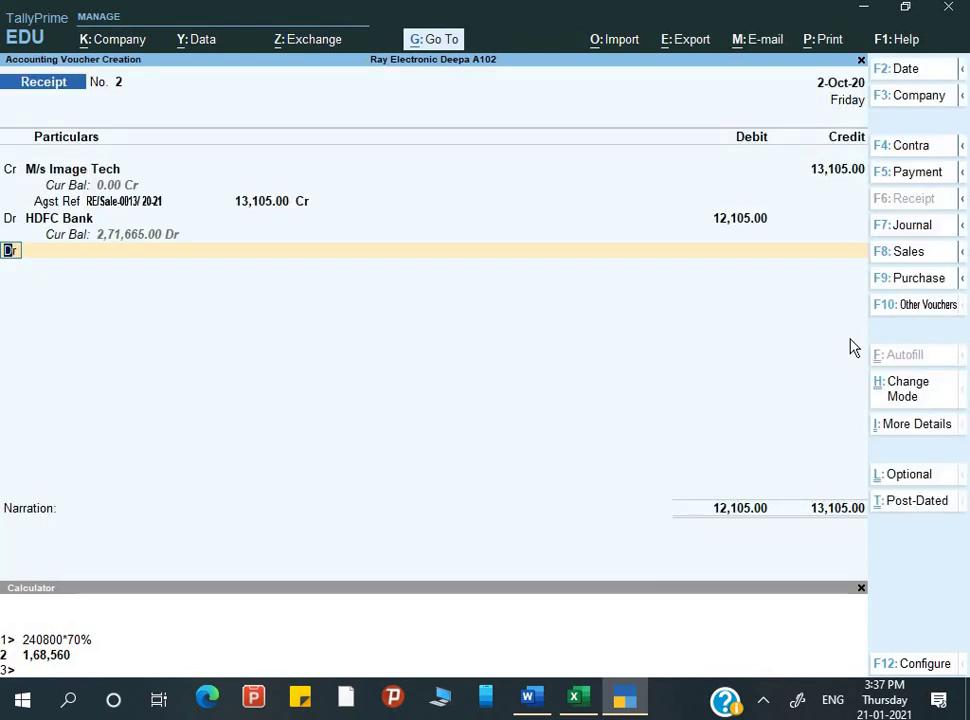
Step: Create a ledger named "Disount Allowed" for the second debit line of the receipt
key(Return)
text(D)
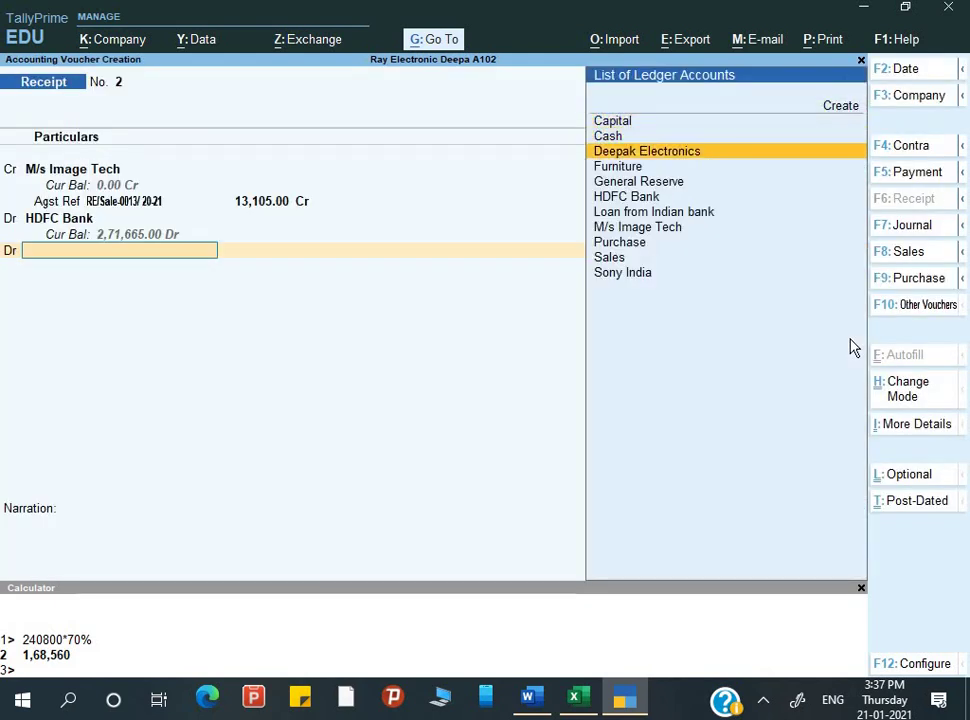
key(alt+c)
text(isount)
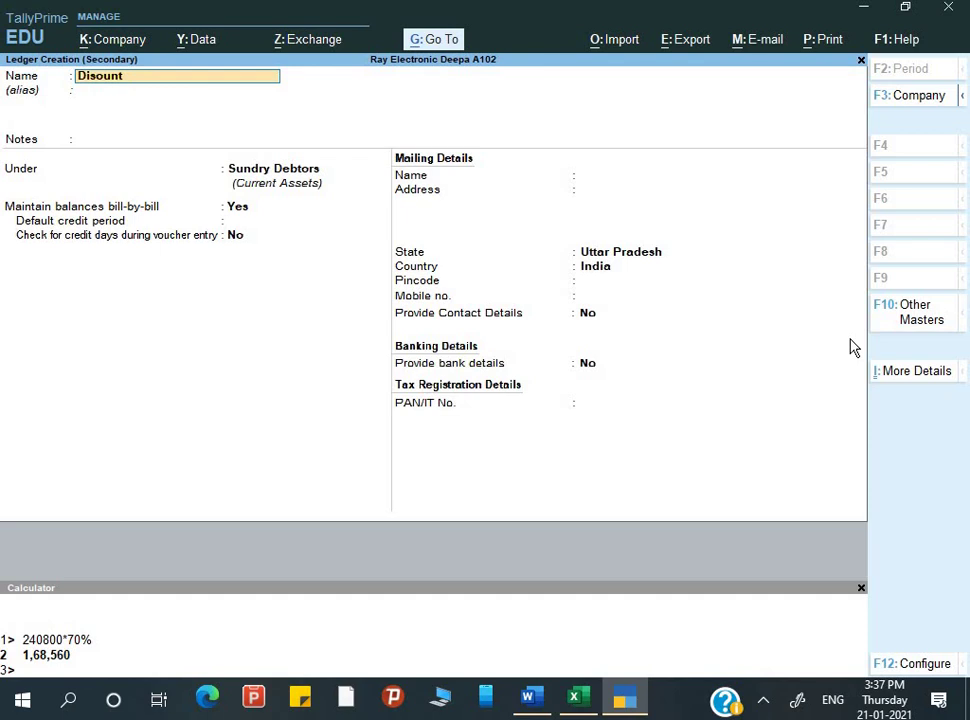
text(Allowed)
key(Return)
key(Return)
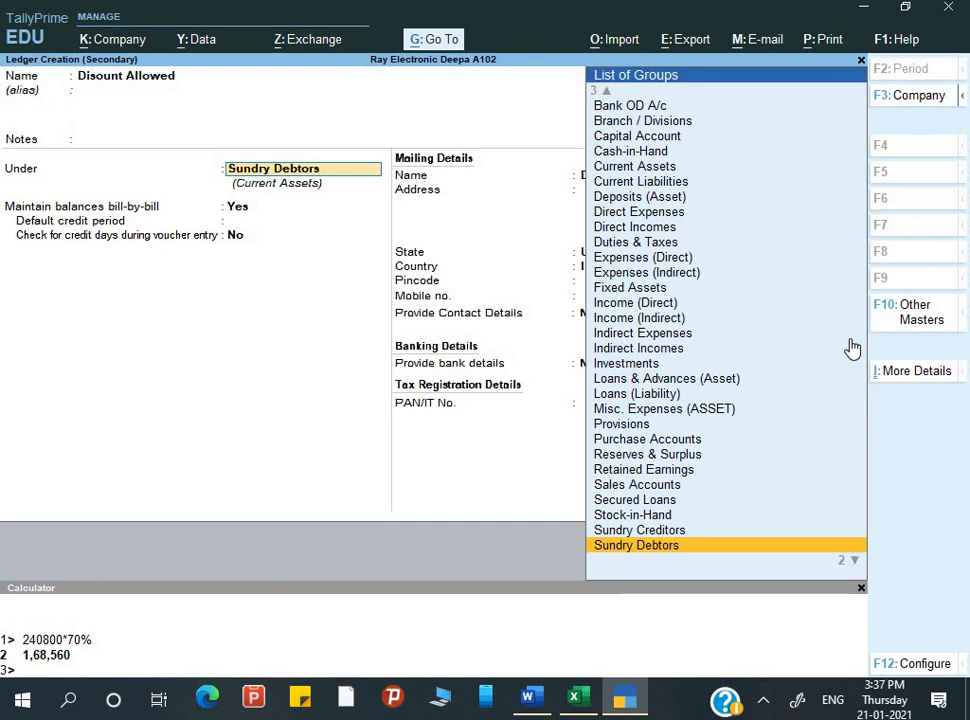
Step: Place the discount ledger under Indirect Expenses, keep its ledger type and appropriation method Not Applicable, and save it
text(i)
key(Down)
key(Down)
key(Down)
key(Down)
key(Down)
key(Down)
key(Down)
key(Down)
key(Down)
key(Down)
key(Down)
key(Down)
key(Down)
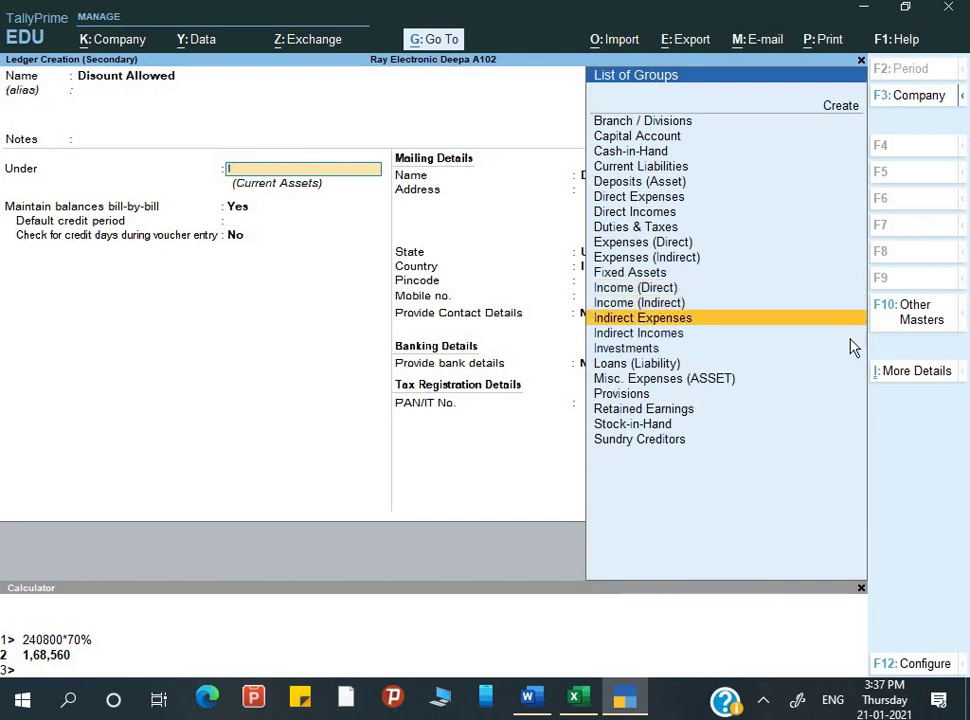
key(Return)
key(Return)
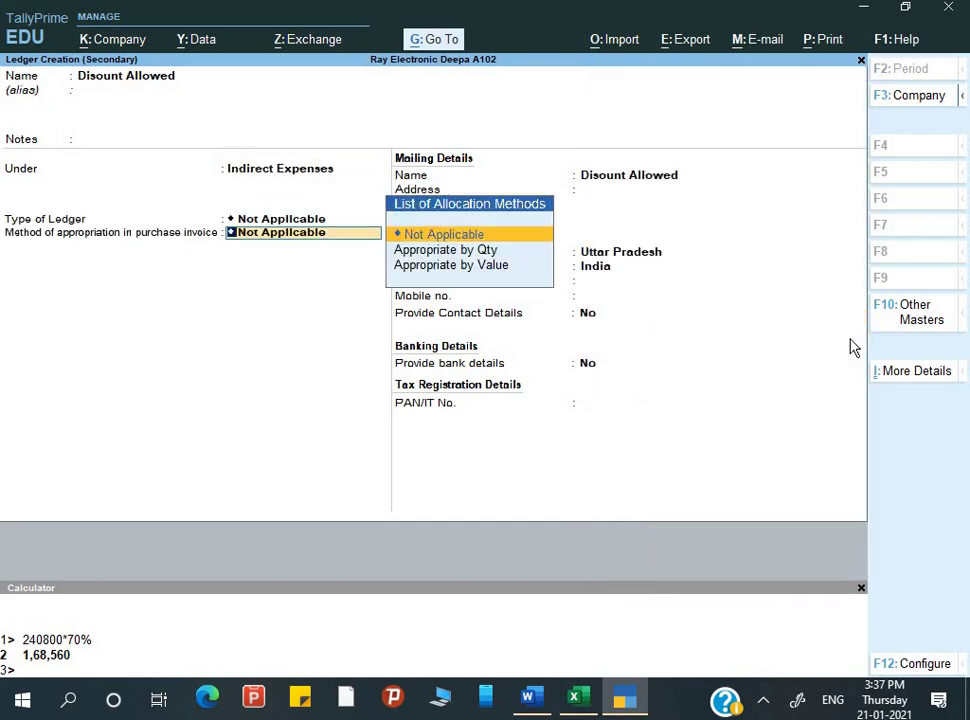
key(Return)
key(Return)
key(Return)
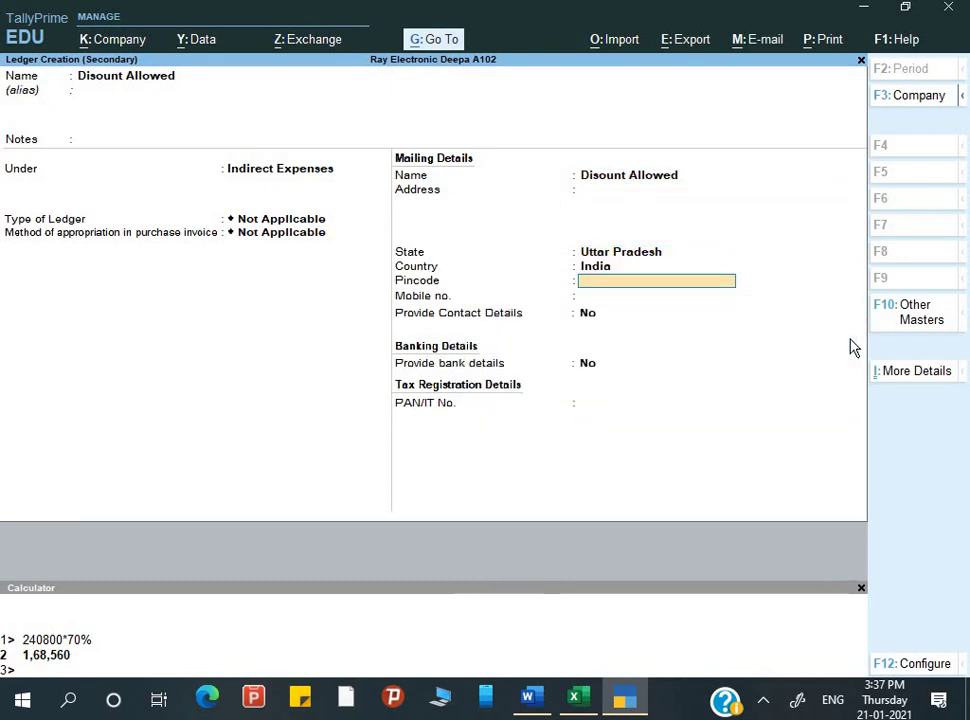
key(ctrl+a)
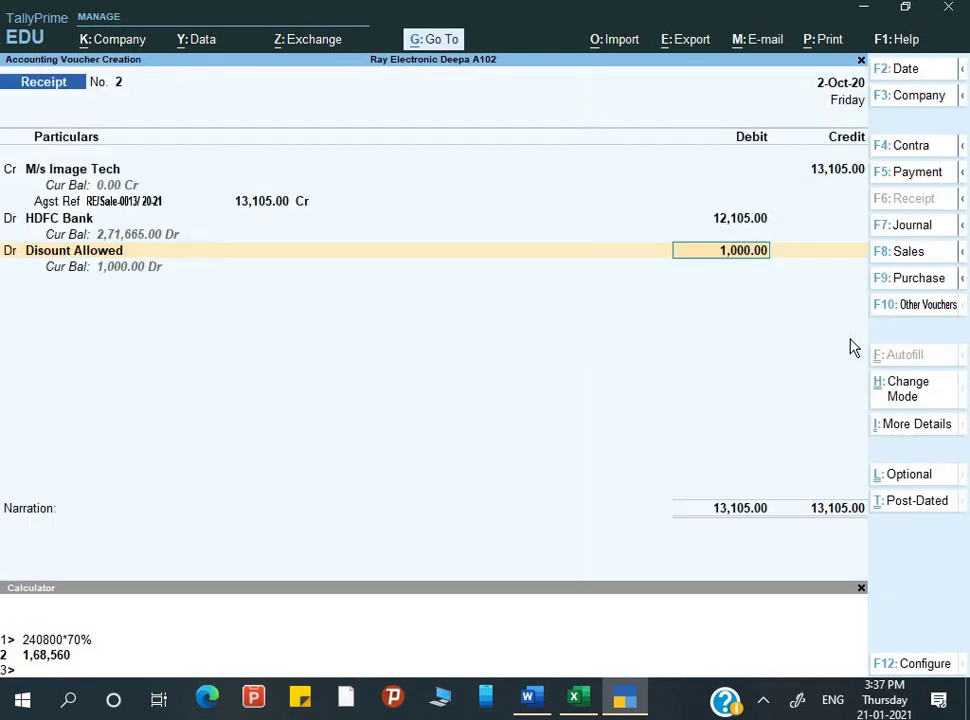
Step: Accept the 1,000 discount debit and save the receipt with the narration "Being payment rec & disc. allowed"
key(Return)
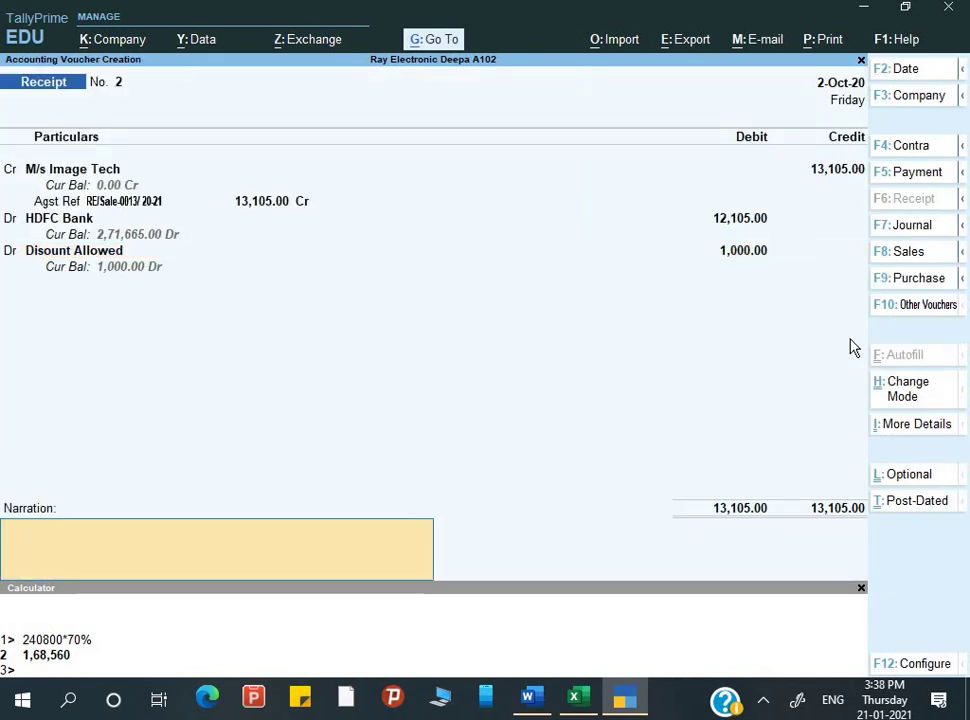
text(Being p)
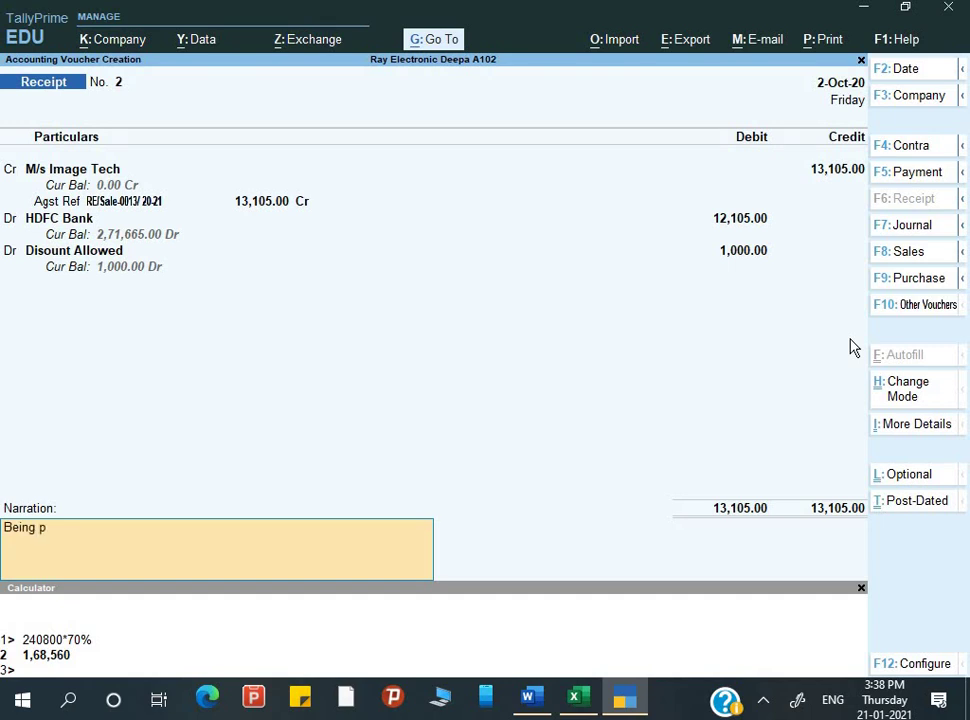
text(ayment rec & disvcount)
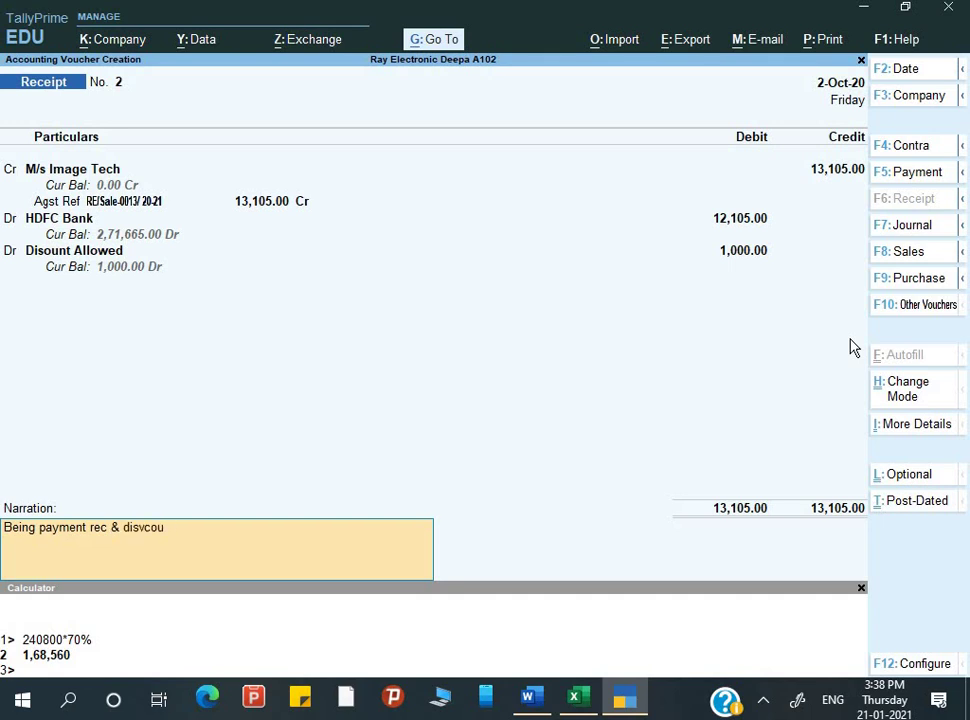
key(BackSpace)
key(BackSpace)
key(BackSpace)
text(alloe)
key(Return)
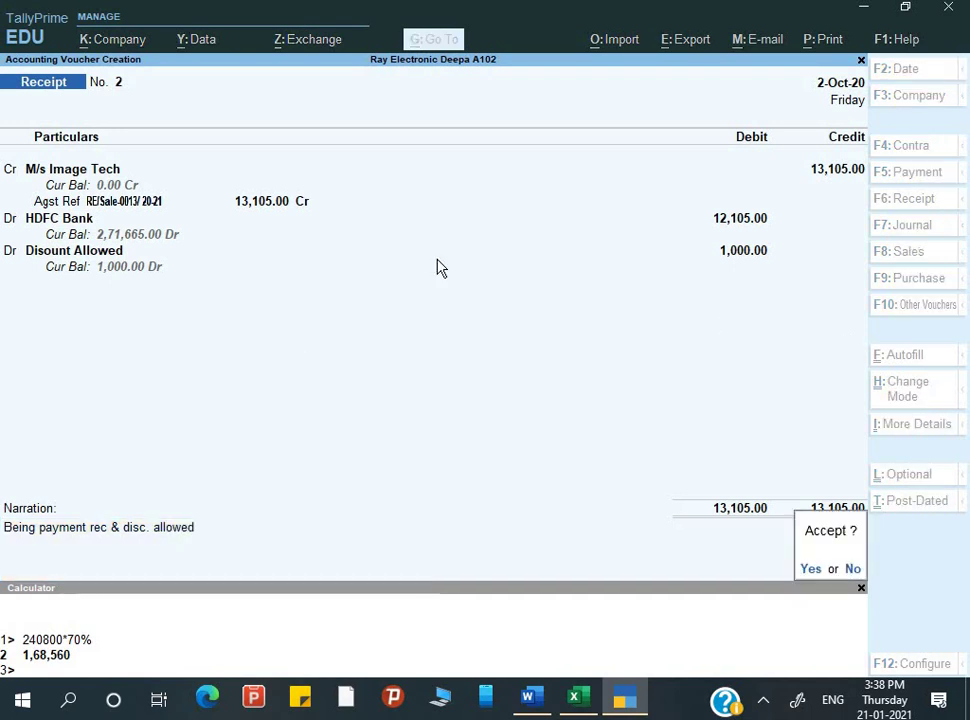
key(y)
key(Escape)
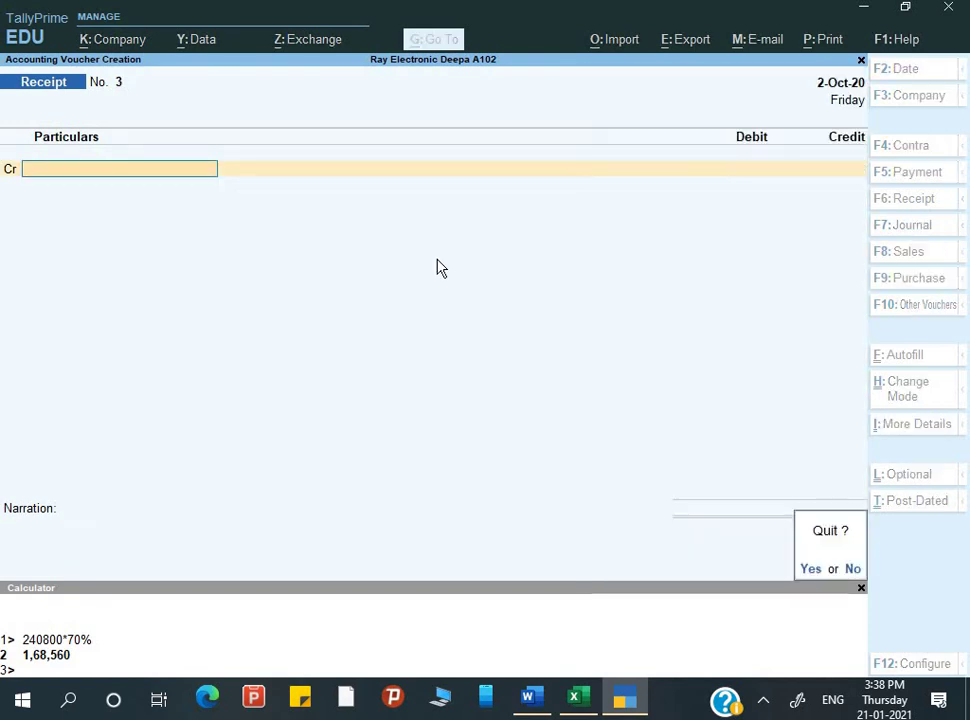